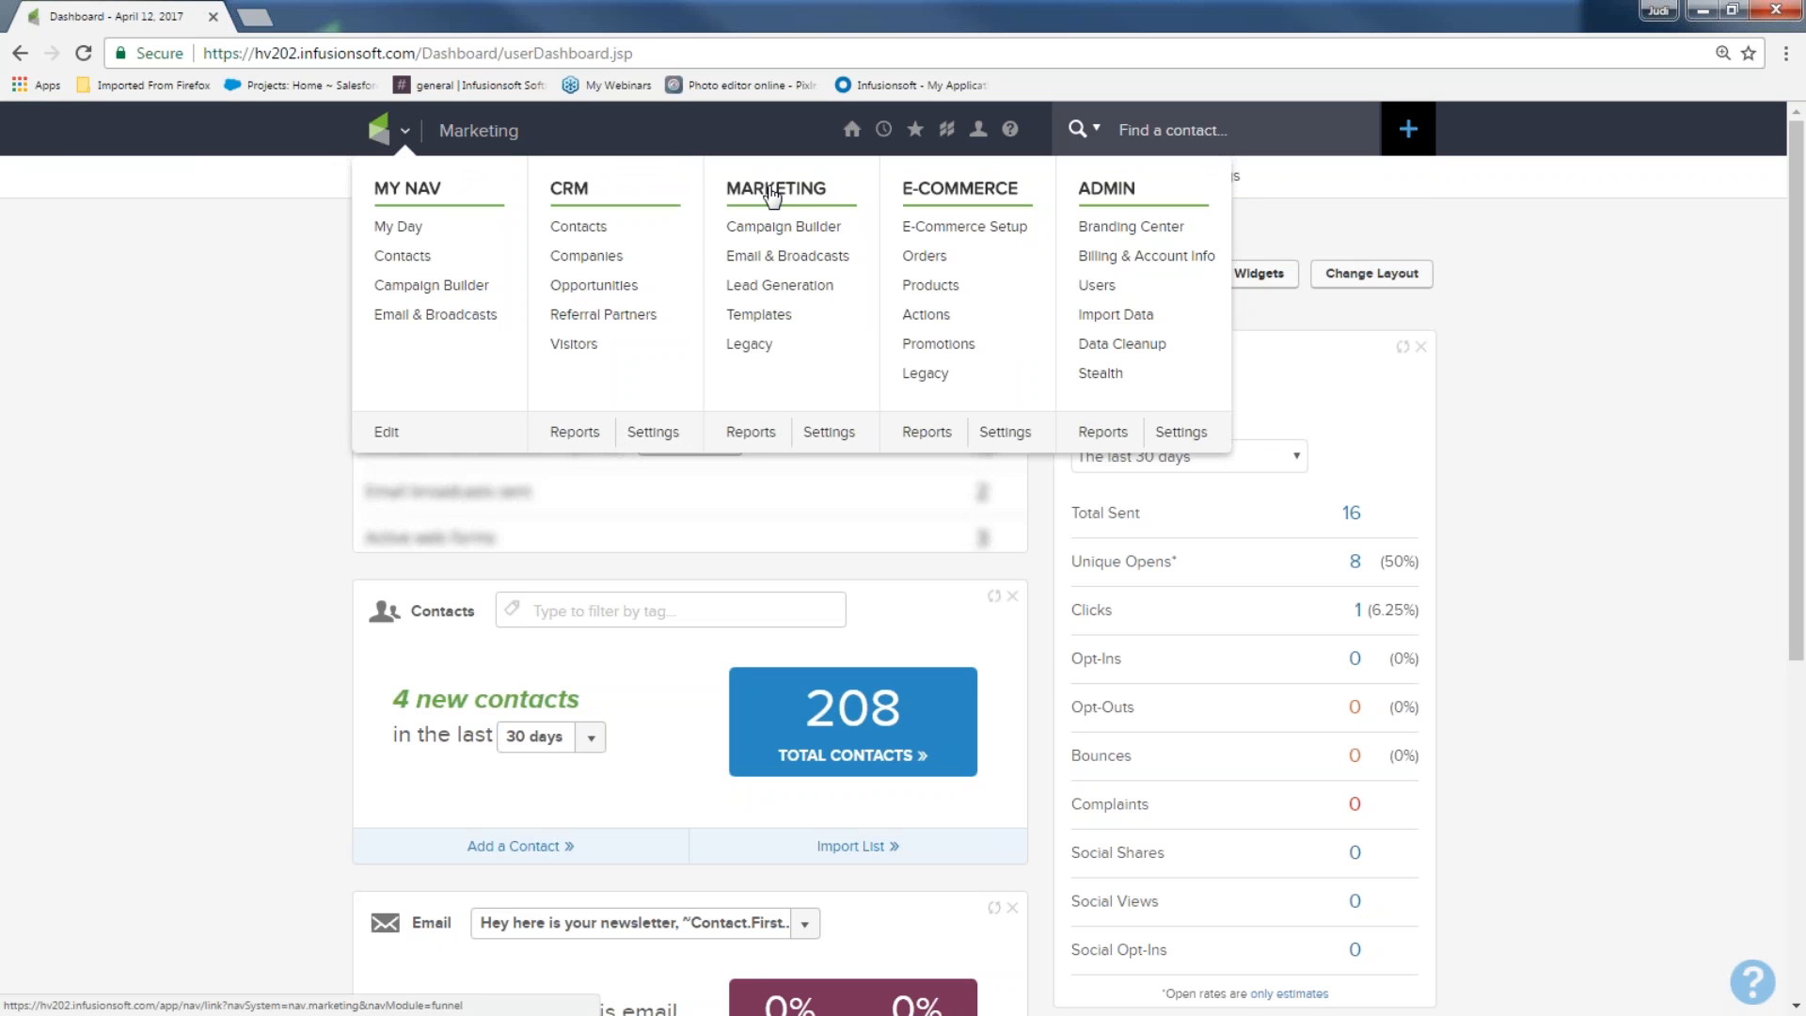
Start a new email broadcast from Marketing > Email & Broadcasts
click(794, 258)
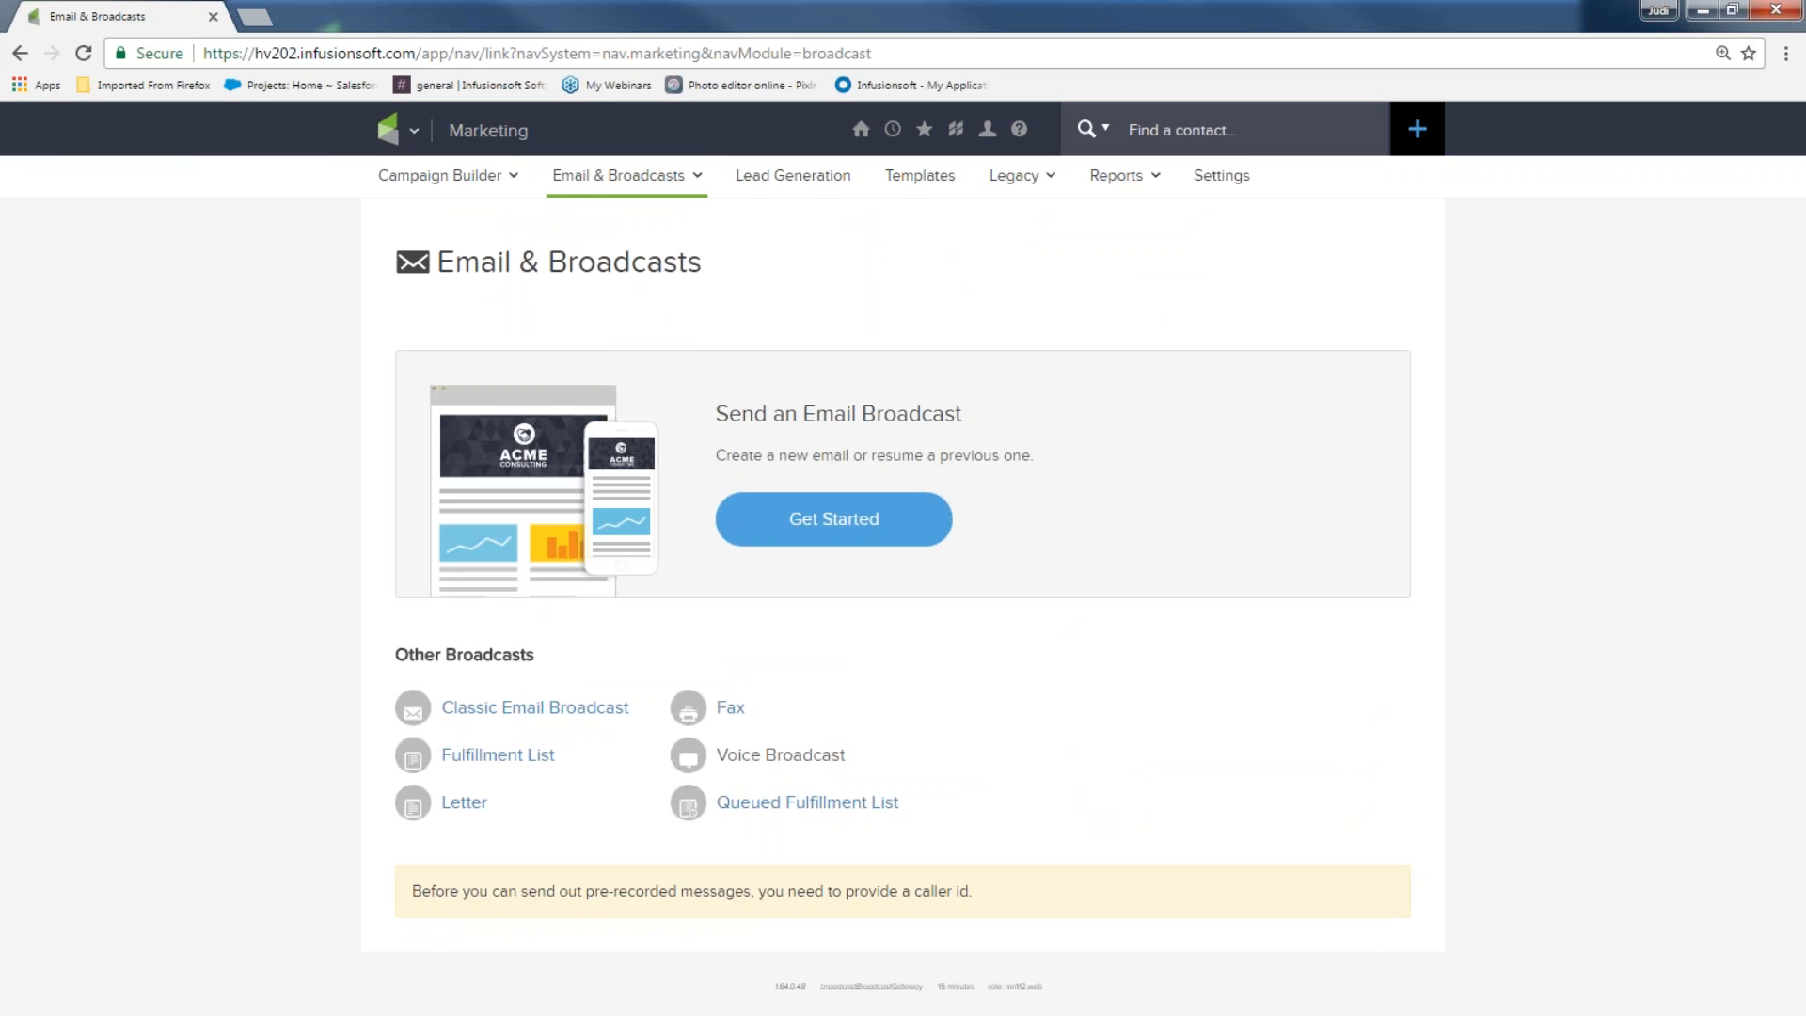
click(806, 524)
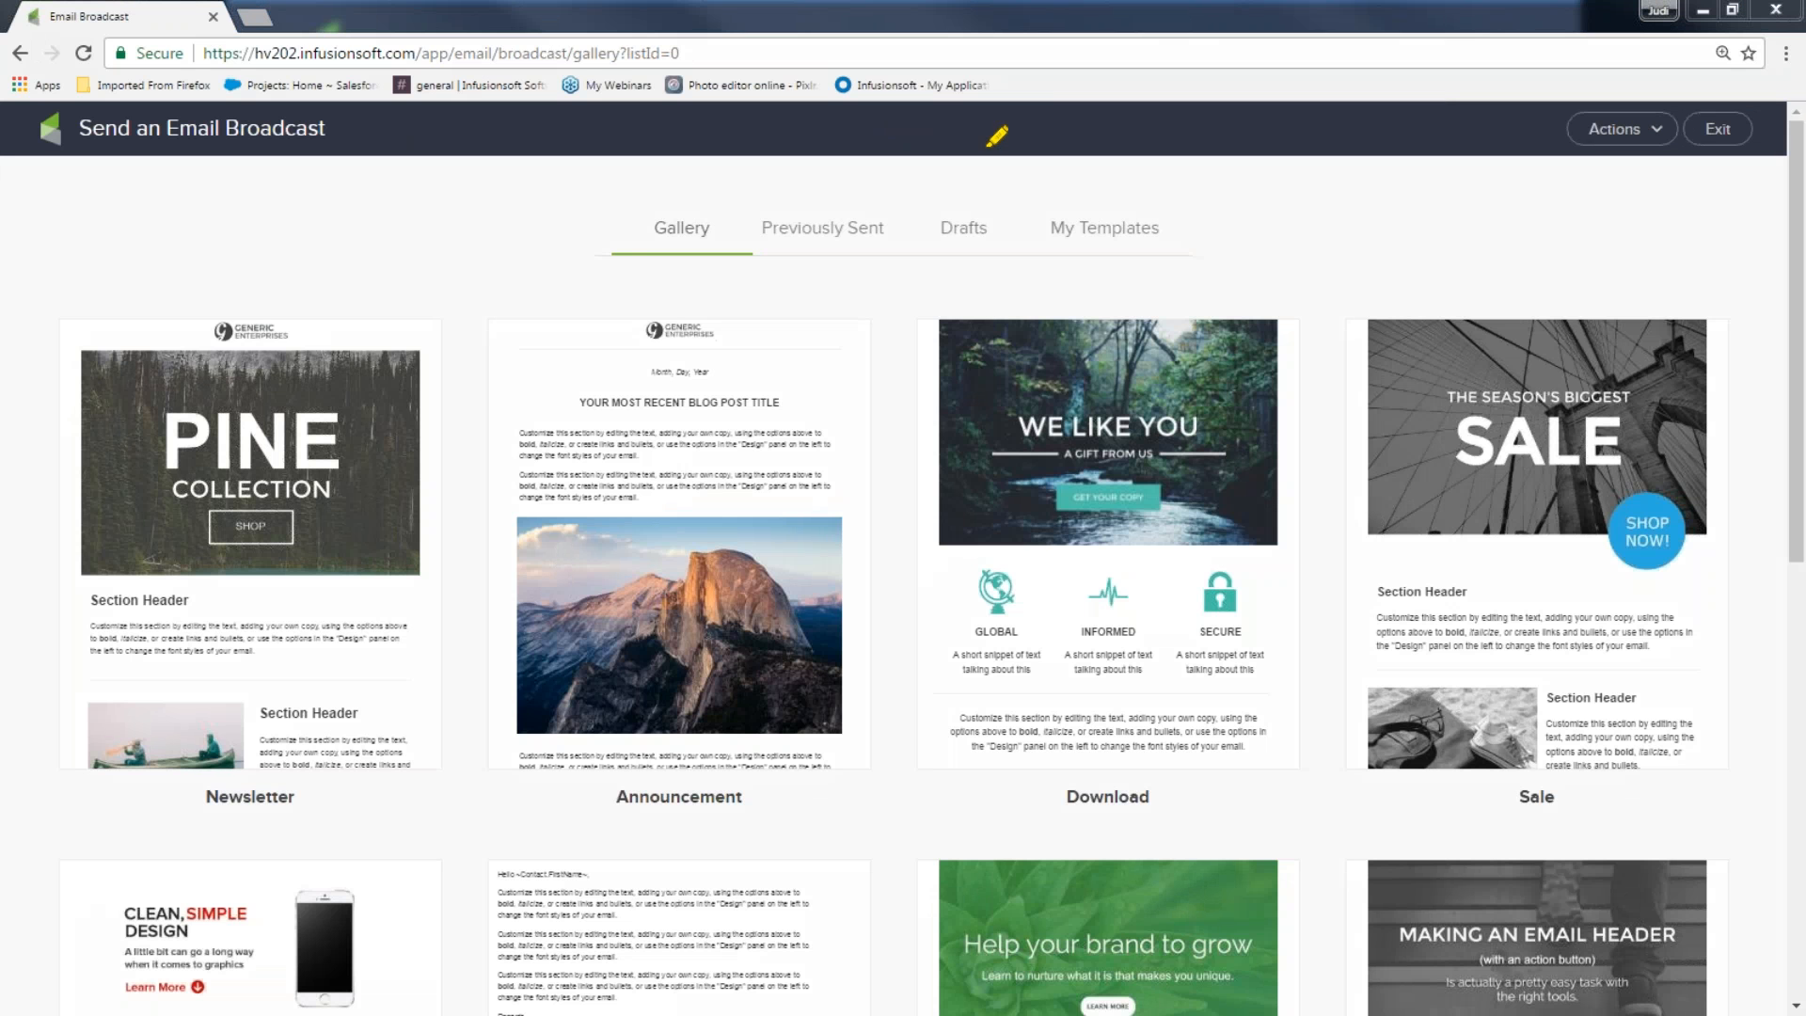
mouse_move(649, 193)
mouse_down()
mouse_move(738, 226)
mouse_move(729, 193)
mouse_up()
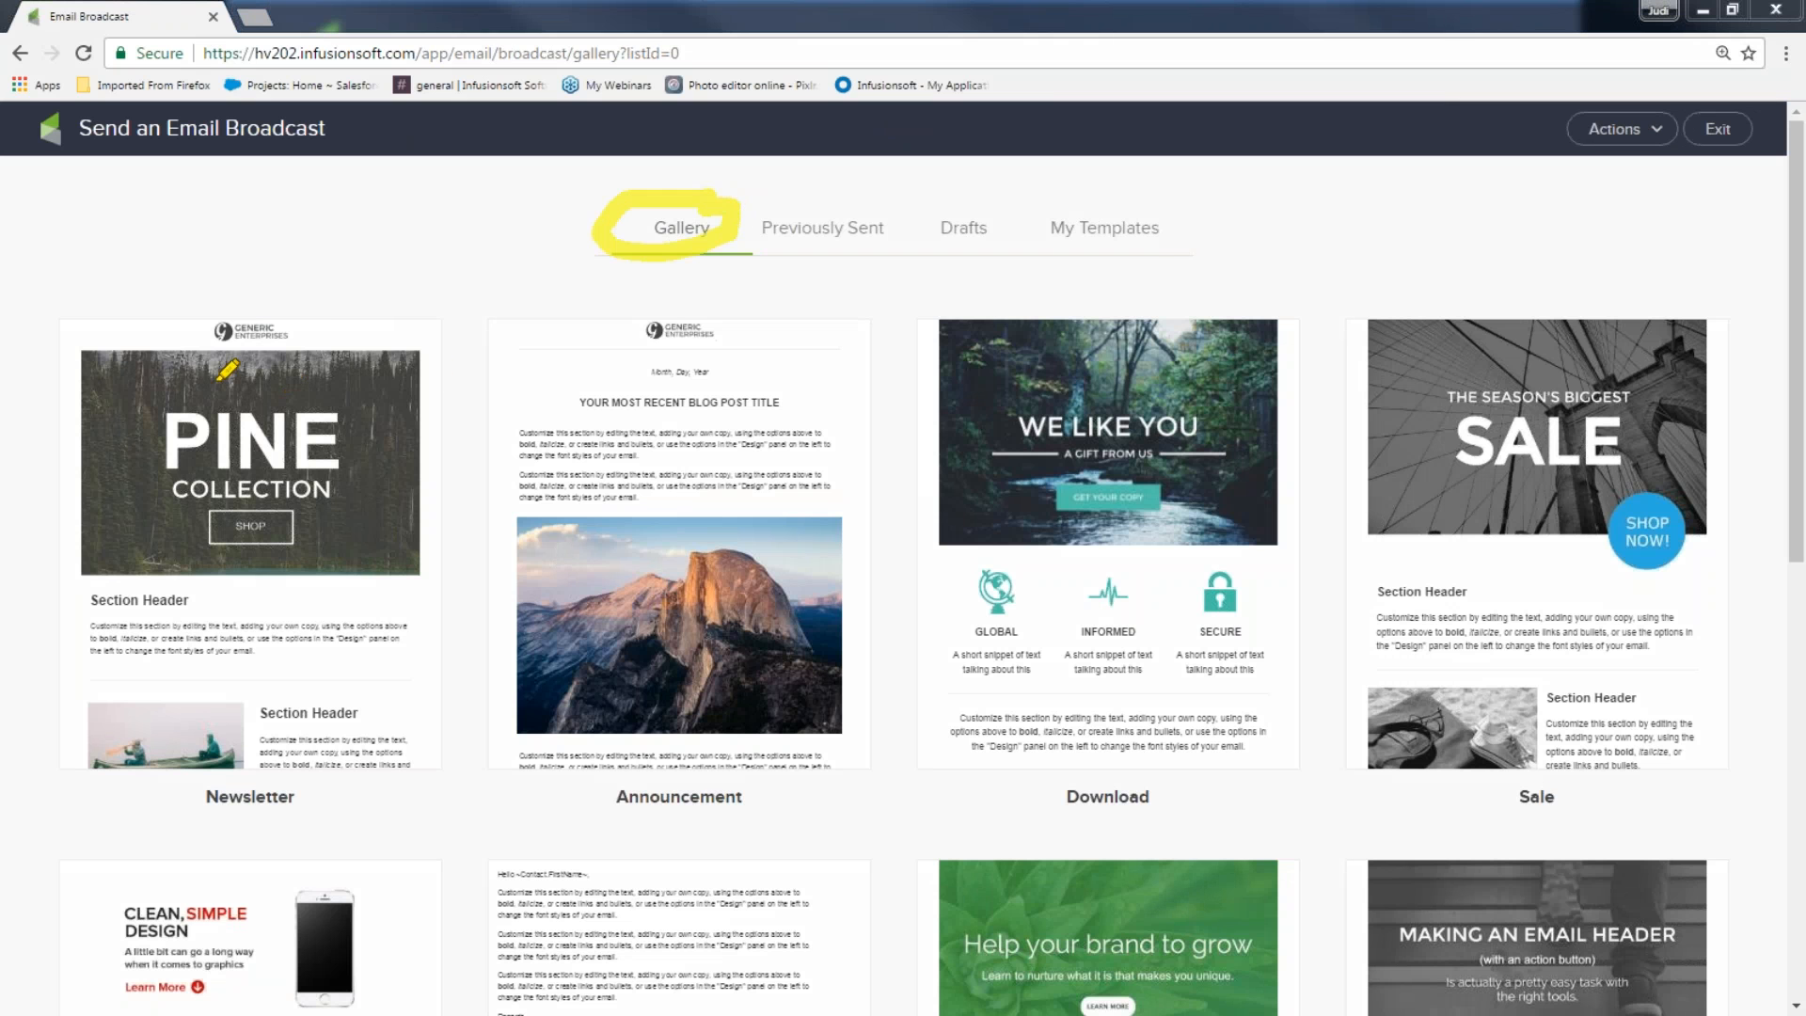
drag(177, 376, 329, 328)
mouse_move(632, 356)
mouse_down()
mouse_move(656, 387)
mouse_move(875, 317)
mouse_up()
mouse_move(1094, 320)
mouse_down()
mouse_move(1124, 369)
mouse_move(1267, 320)
mouse_up()
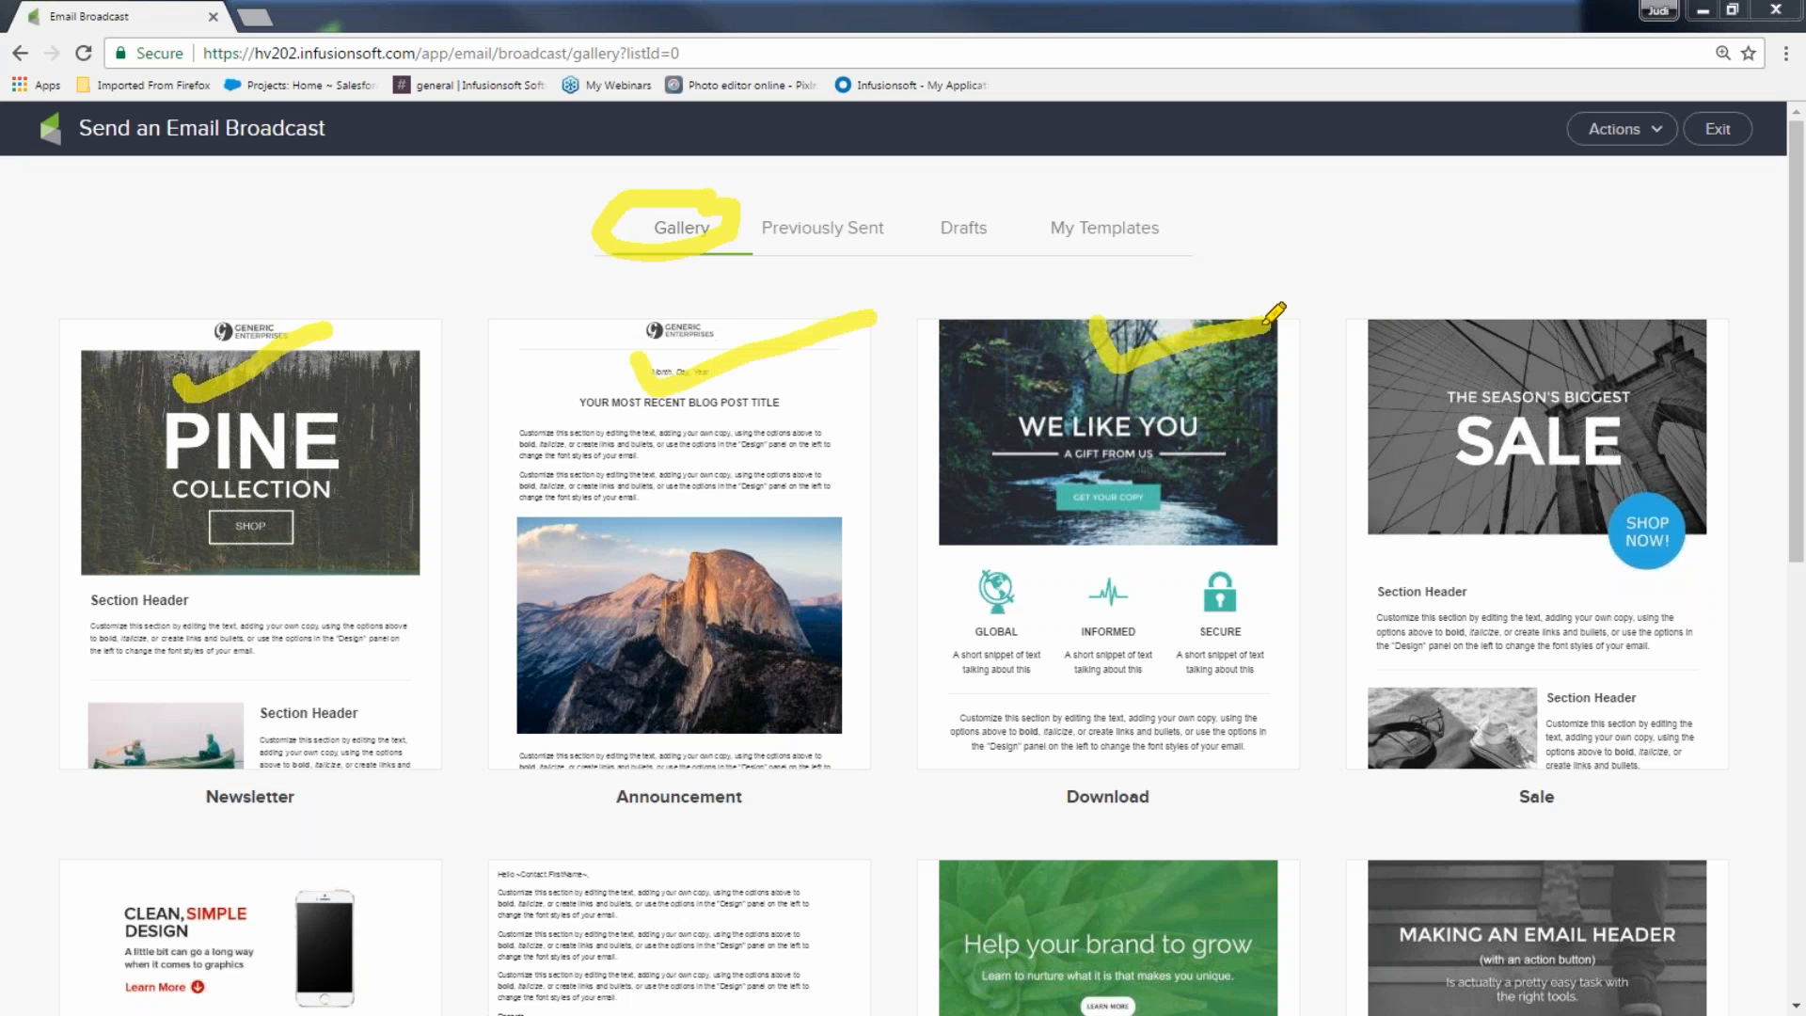
mouse_move(824, 207)
mouse_down()
mouse_move(767, 214)
mouse_move(887, 236)
mouse_move(808, 234)
mouse_up()
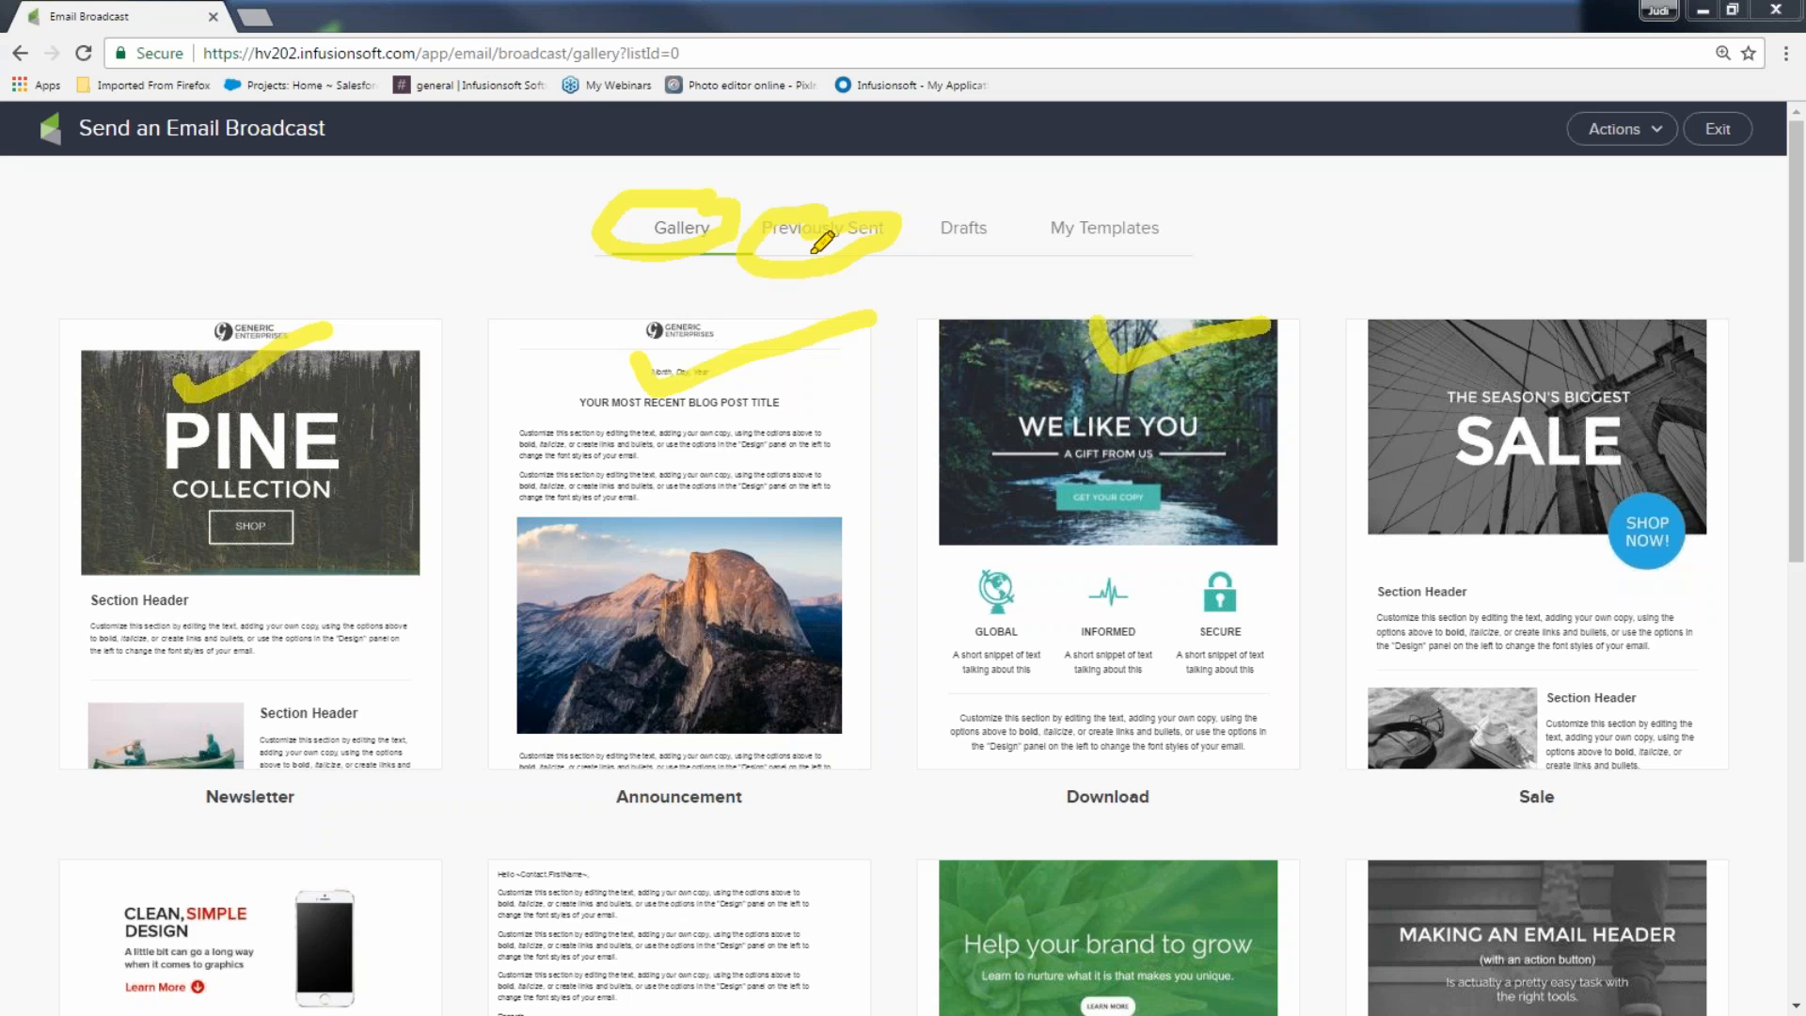
mouse_move(993, 193)
mouse_down()
mouse_move(928, 234)
mouse_move(1024, 193)
mouse_move(1015, 207)
mouse_up()
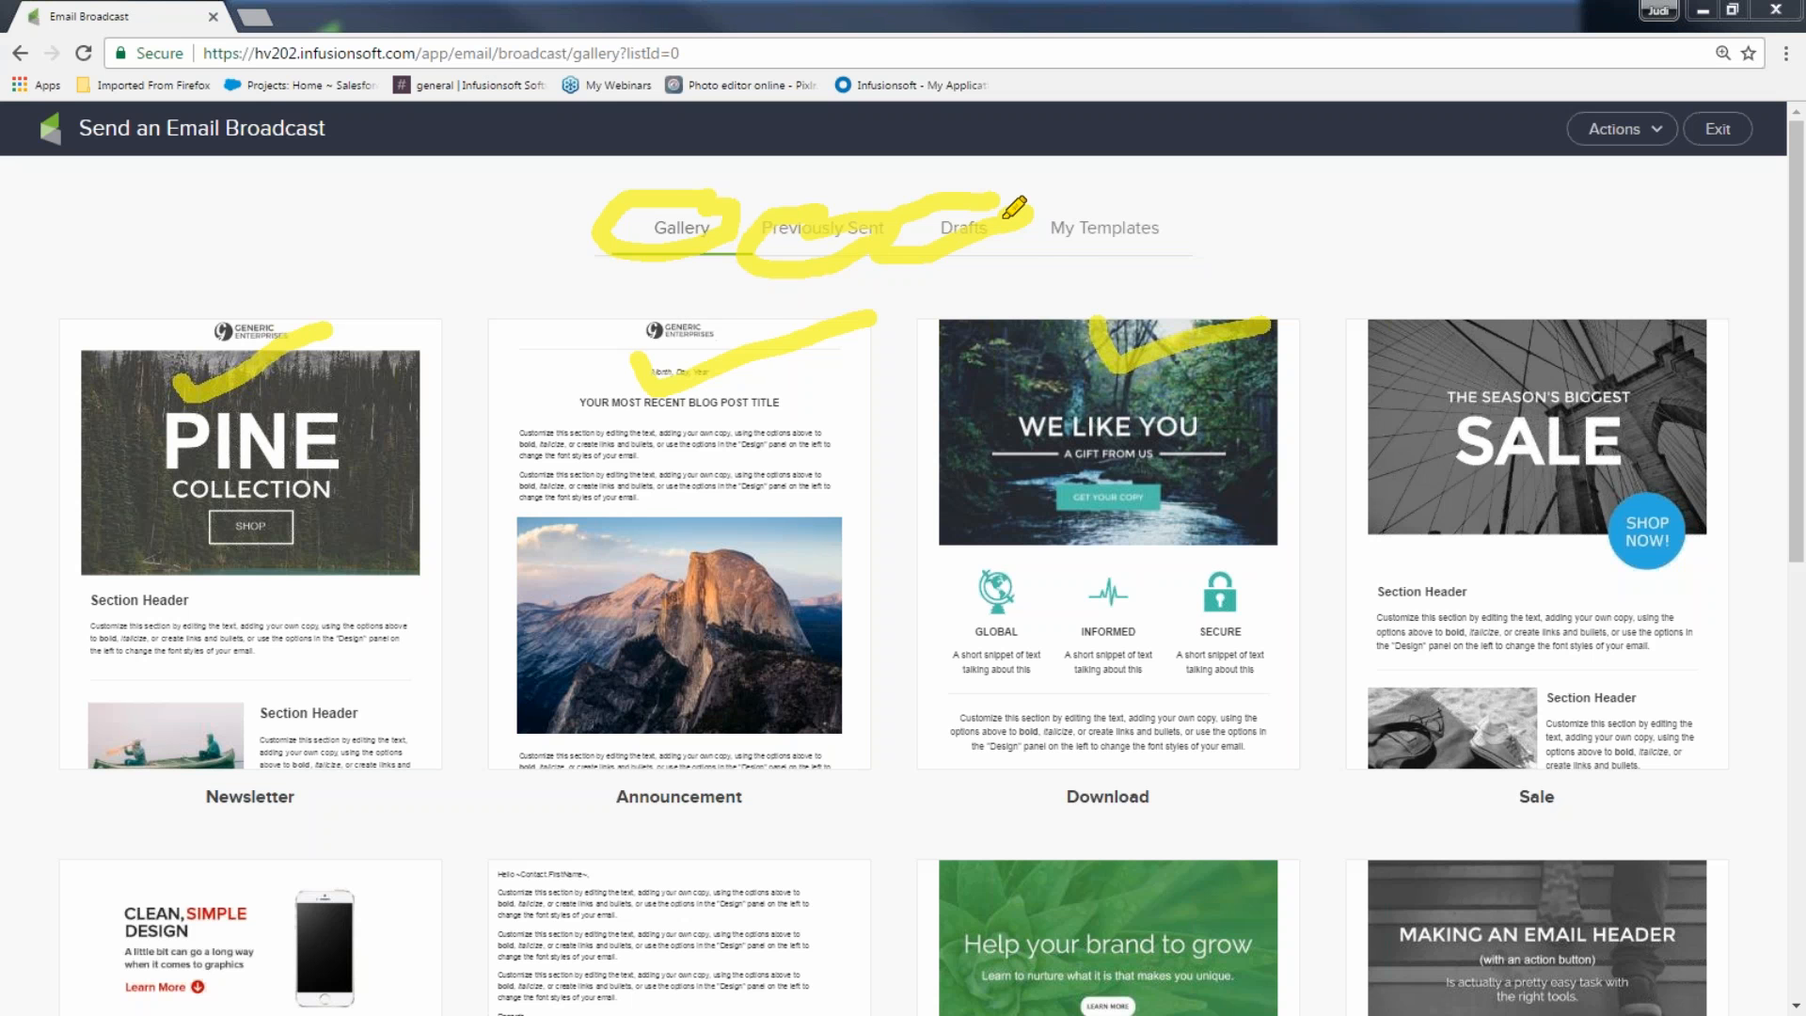
mouse_move(1120, 188)
mouse_down()
mouse_move(1042, 189)
mouse_move(1143, 287)
mouse_move(1100, 187)
mouse_up()
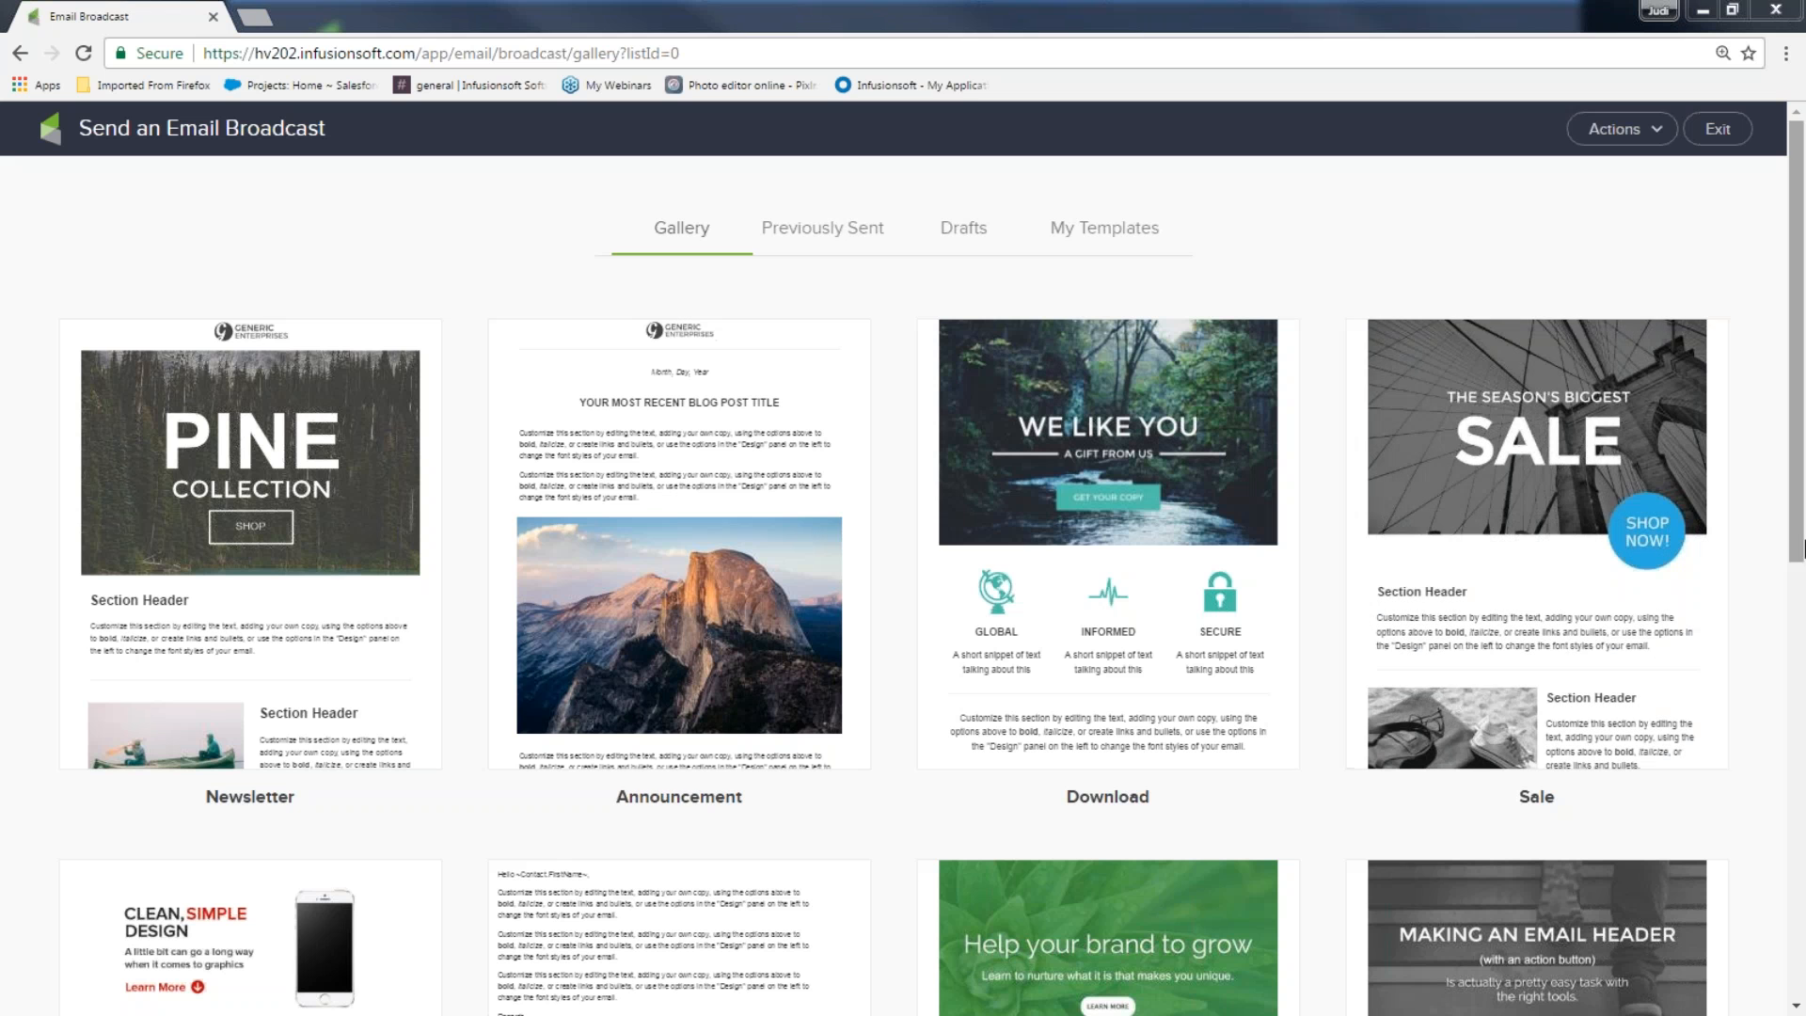
Build the broadcast from the 'A Simple Call To Action' template in the gallery
drag(1799, 573, 1799, 920)
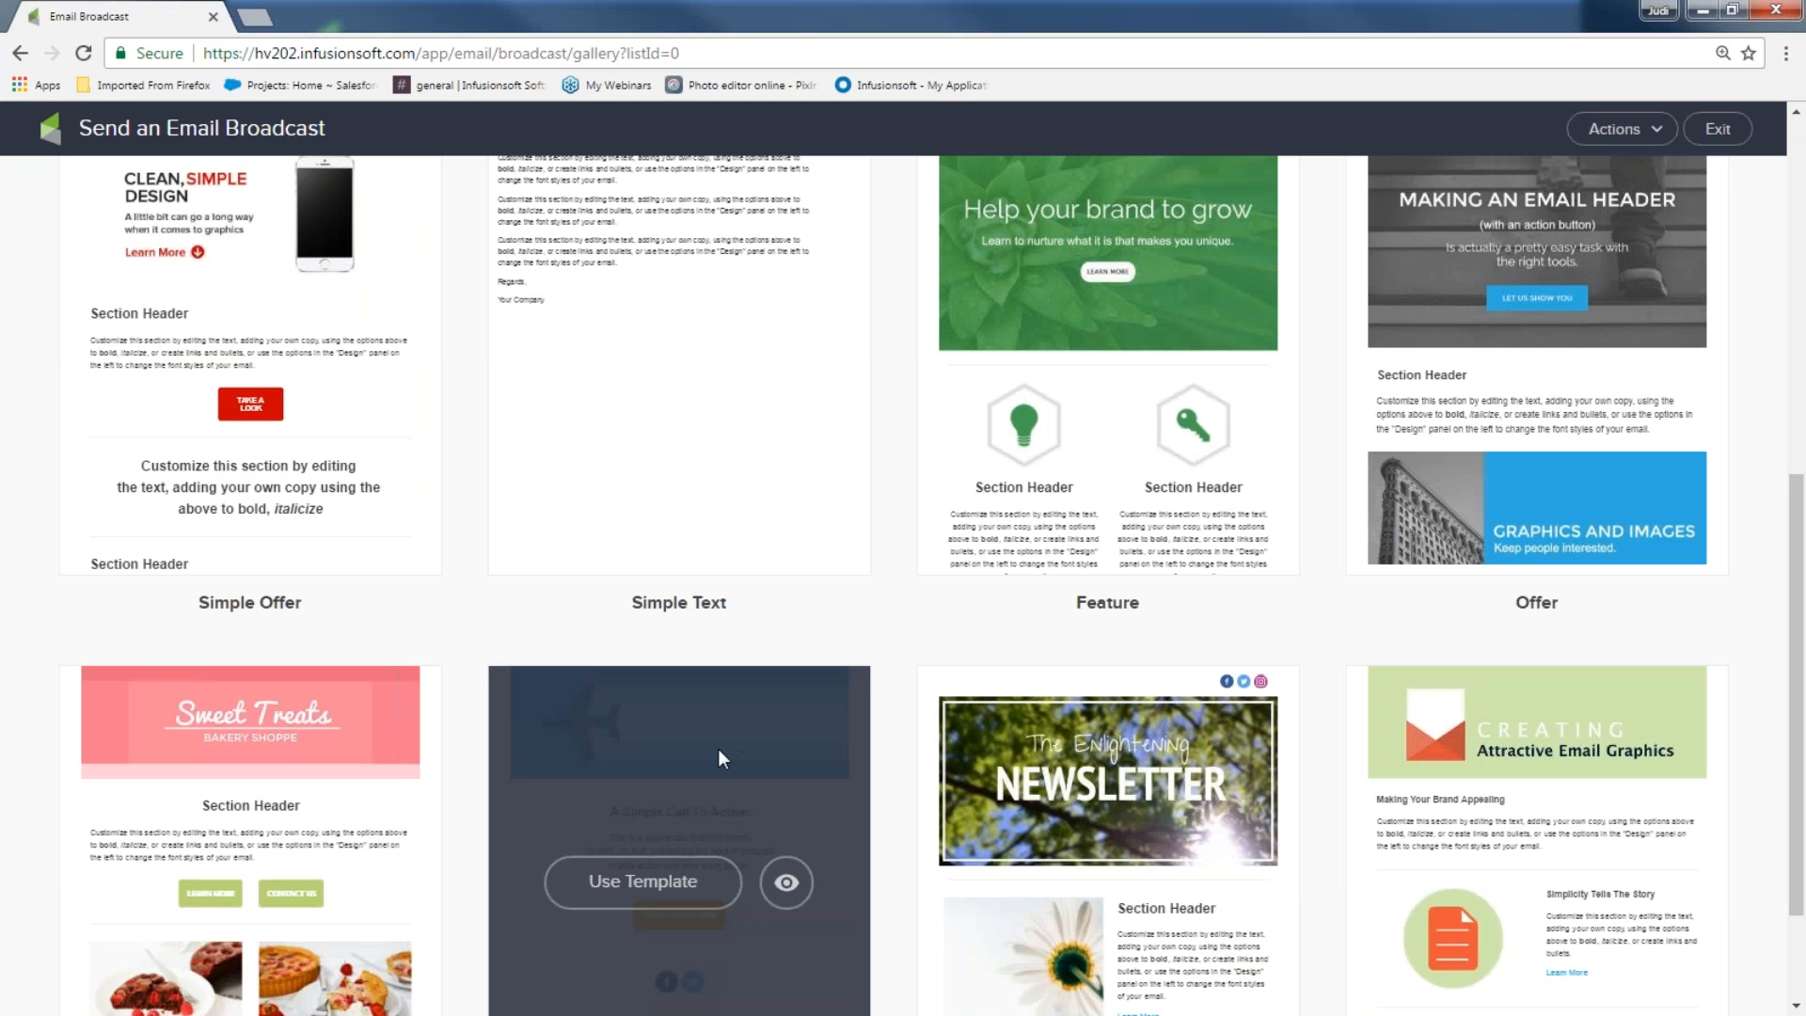
click(644, 888)
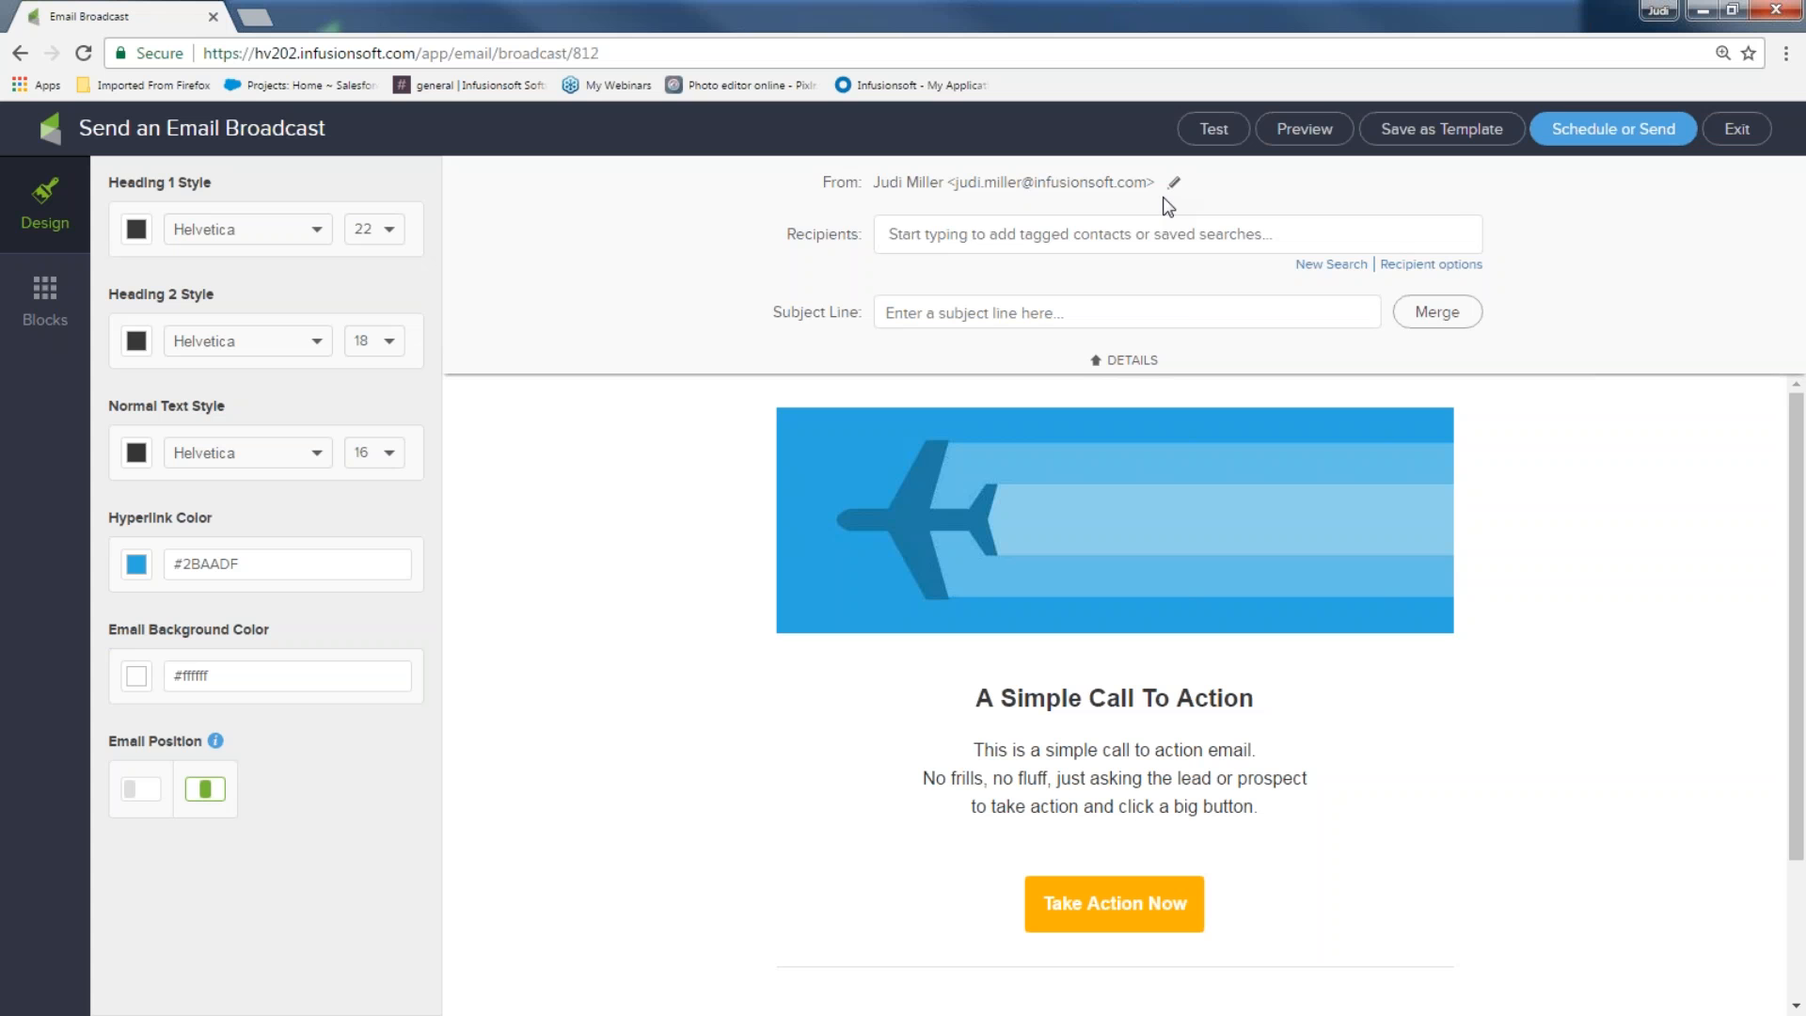
Set the sender to 'Instant Marketing Ideas' with a custom e-mail address via Other...
click(1175, 186)
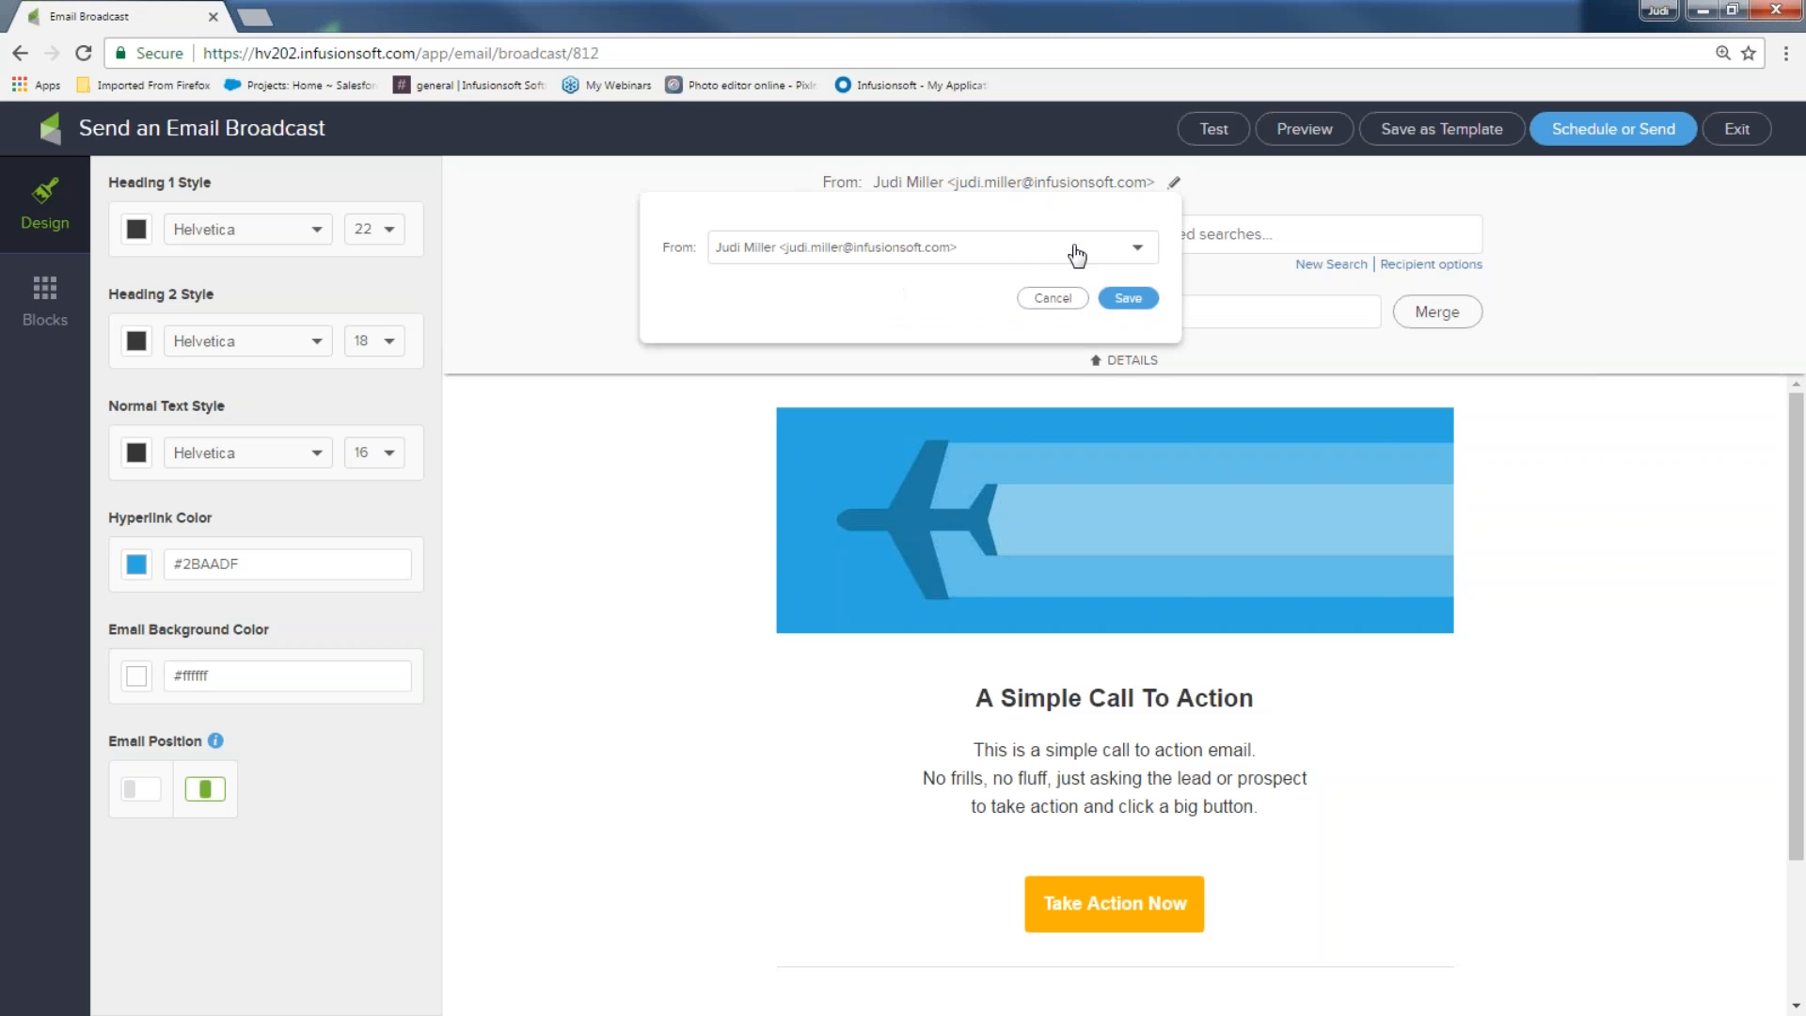
click(1139, 250)
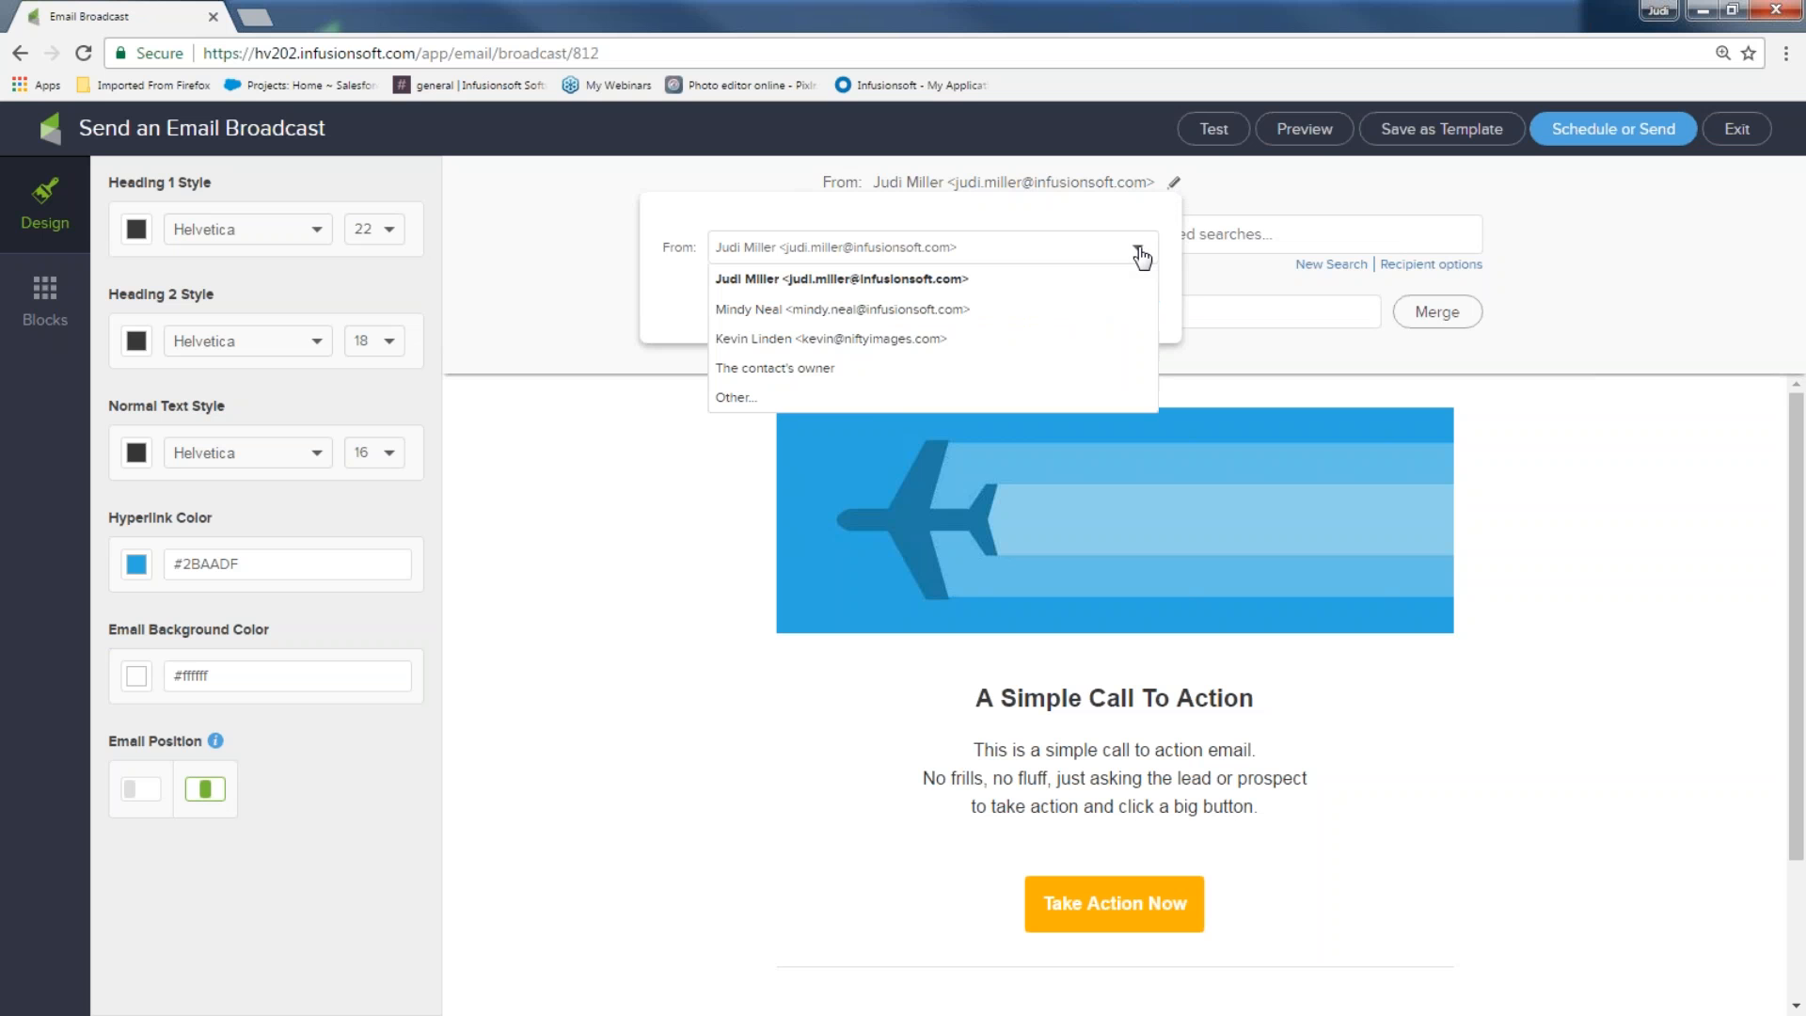
click(876, 396)
click(789, 298)
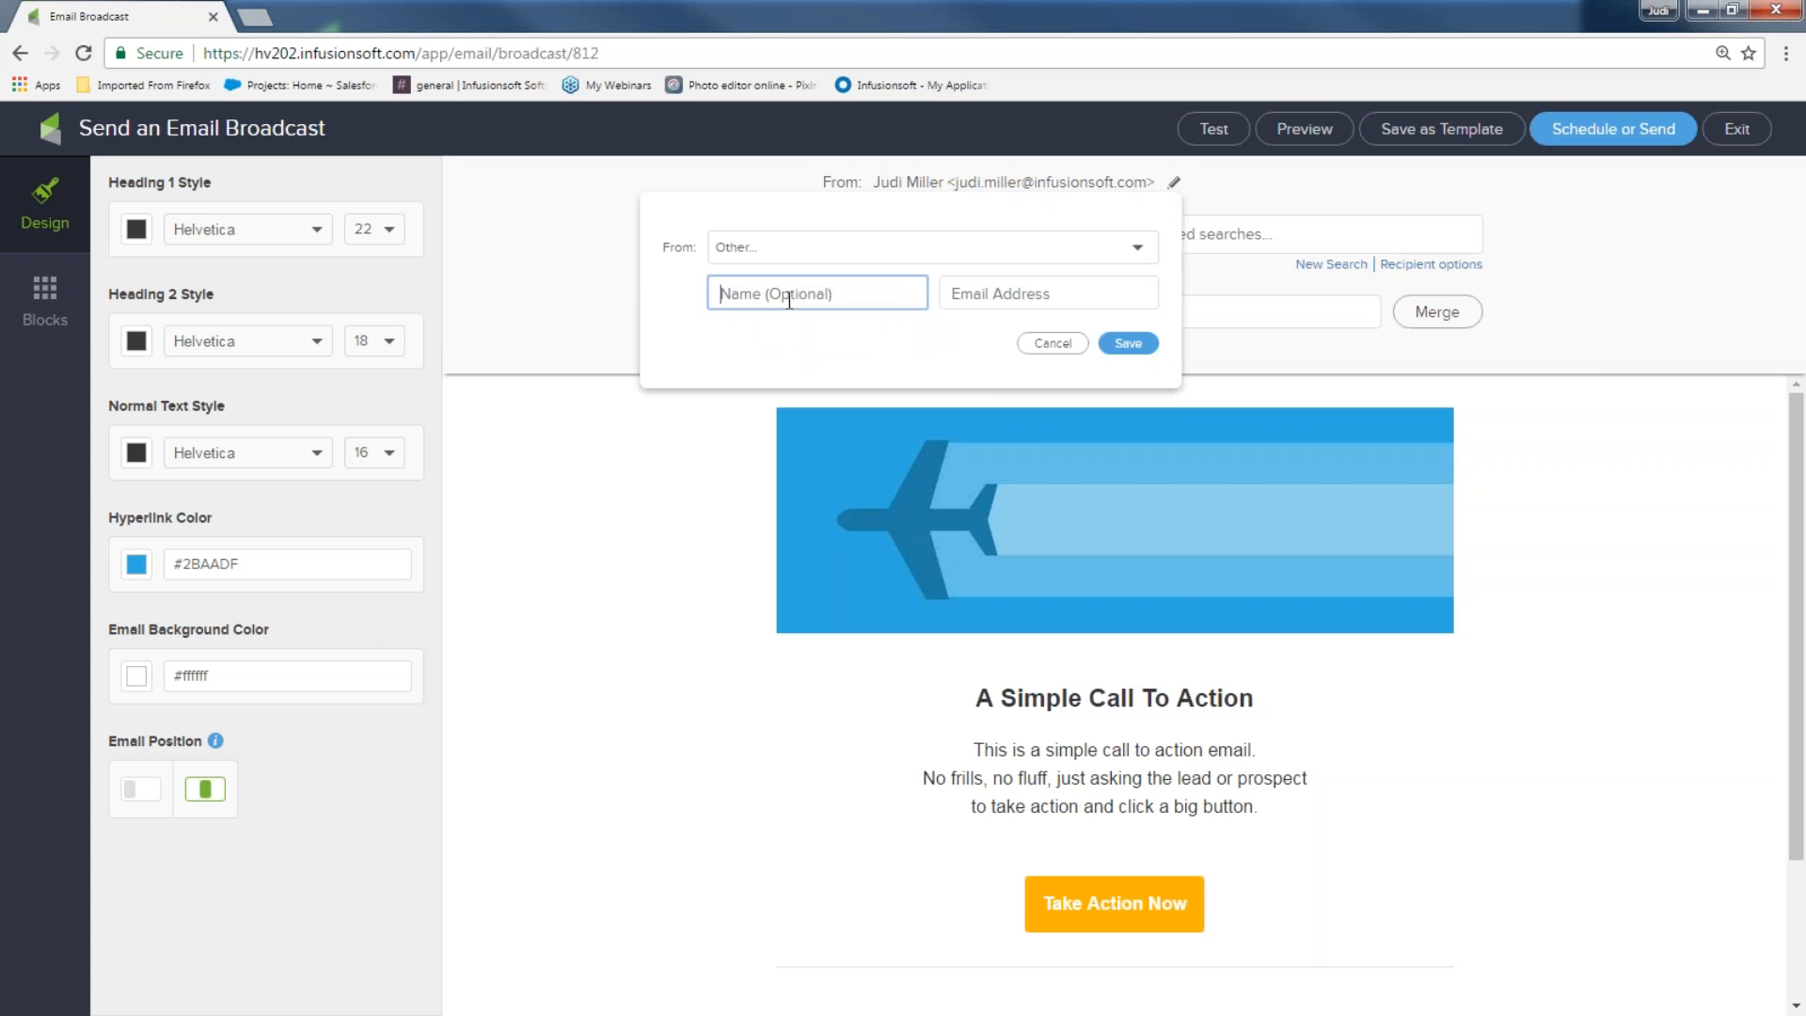
text(Inst)
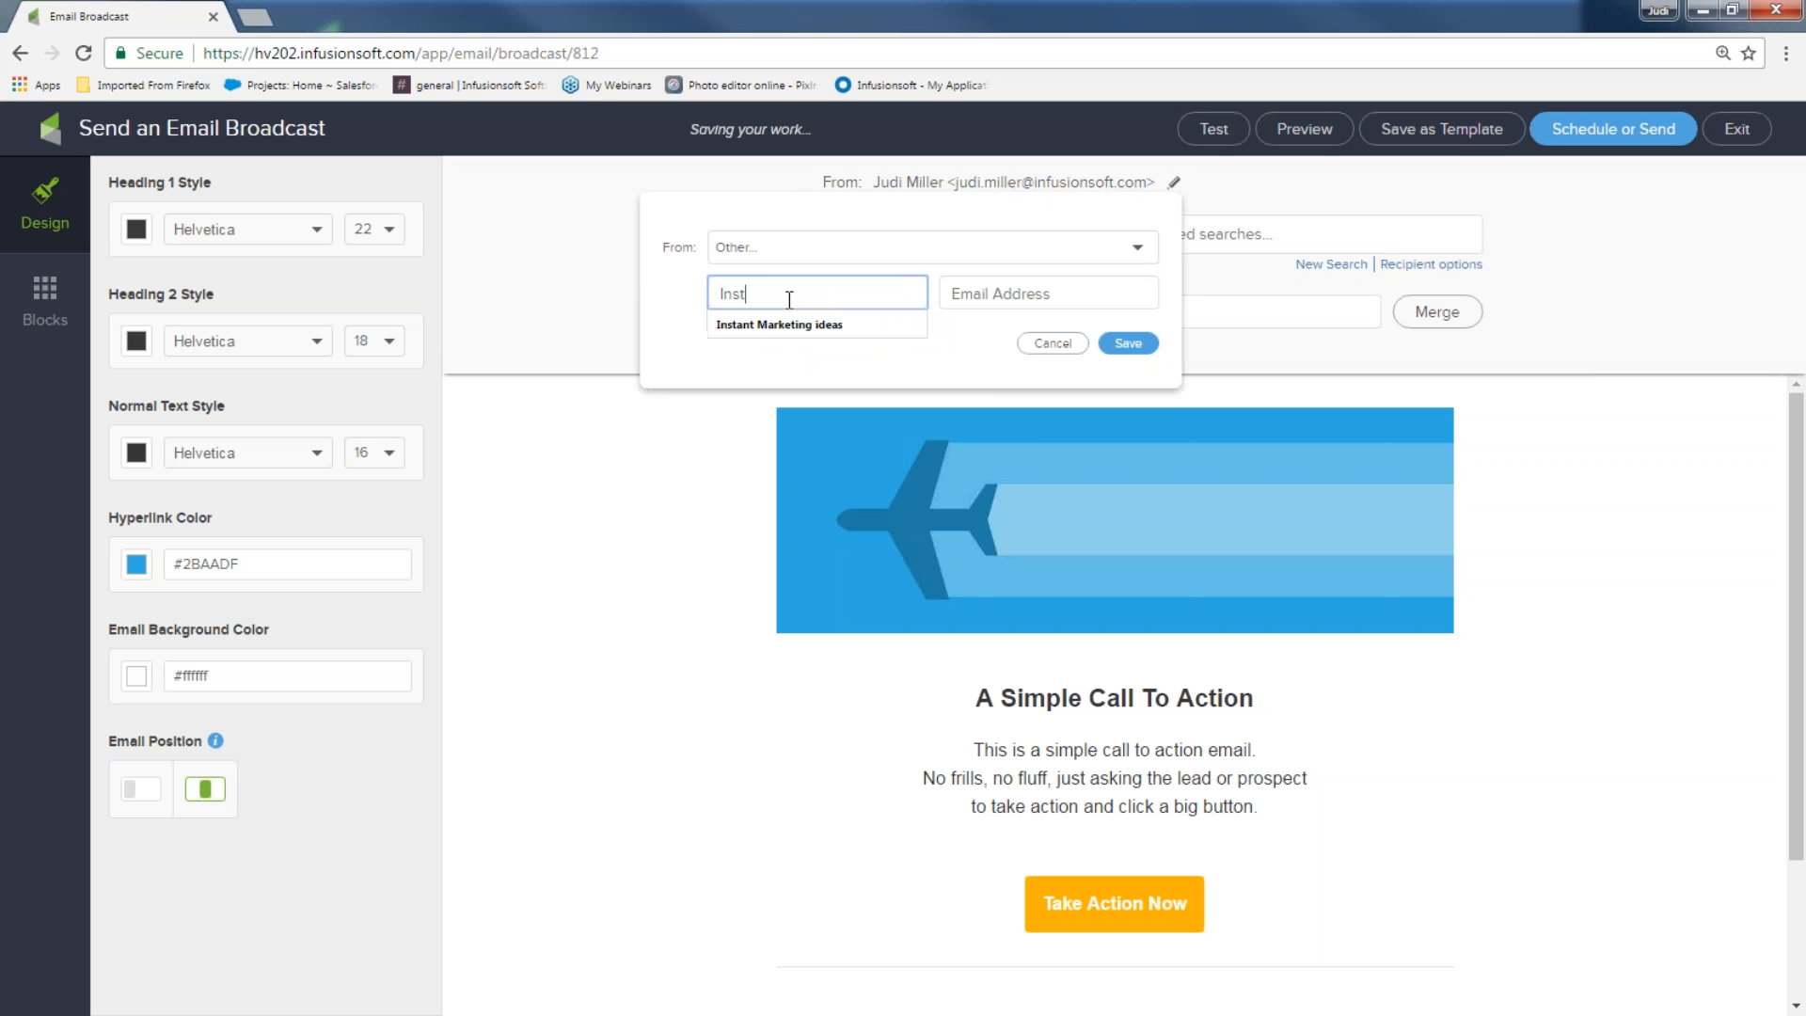
text(ant Marke)
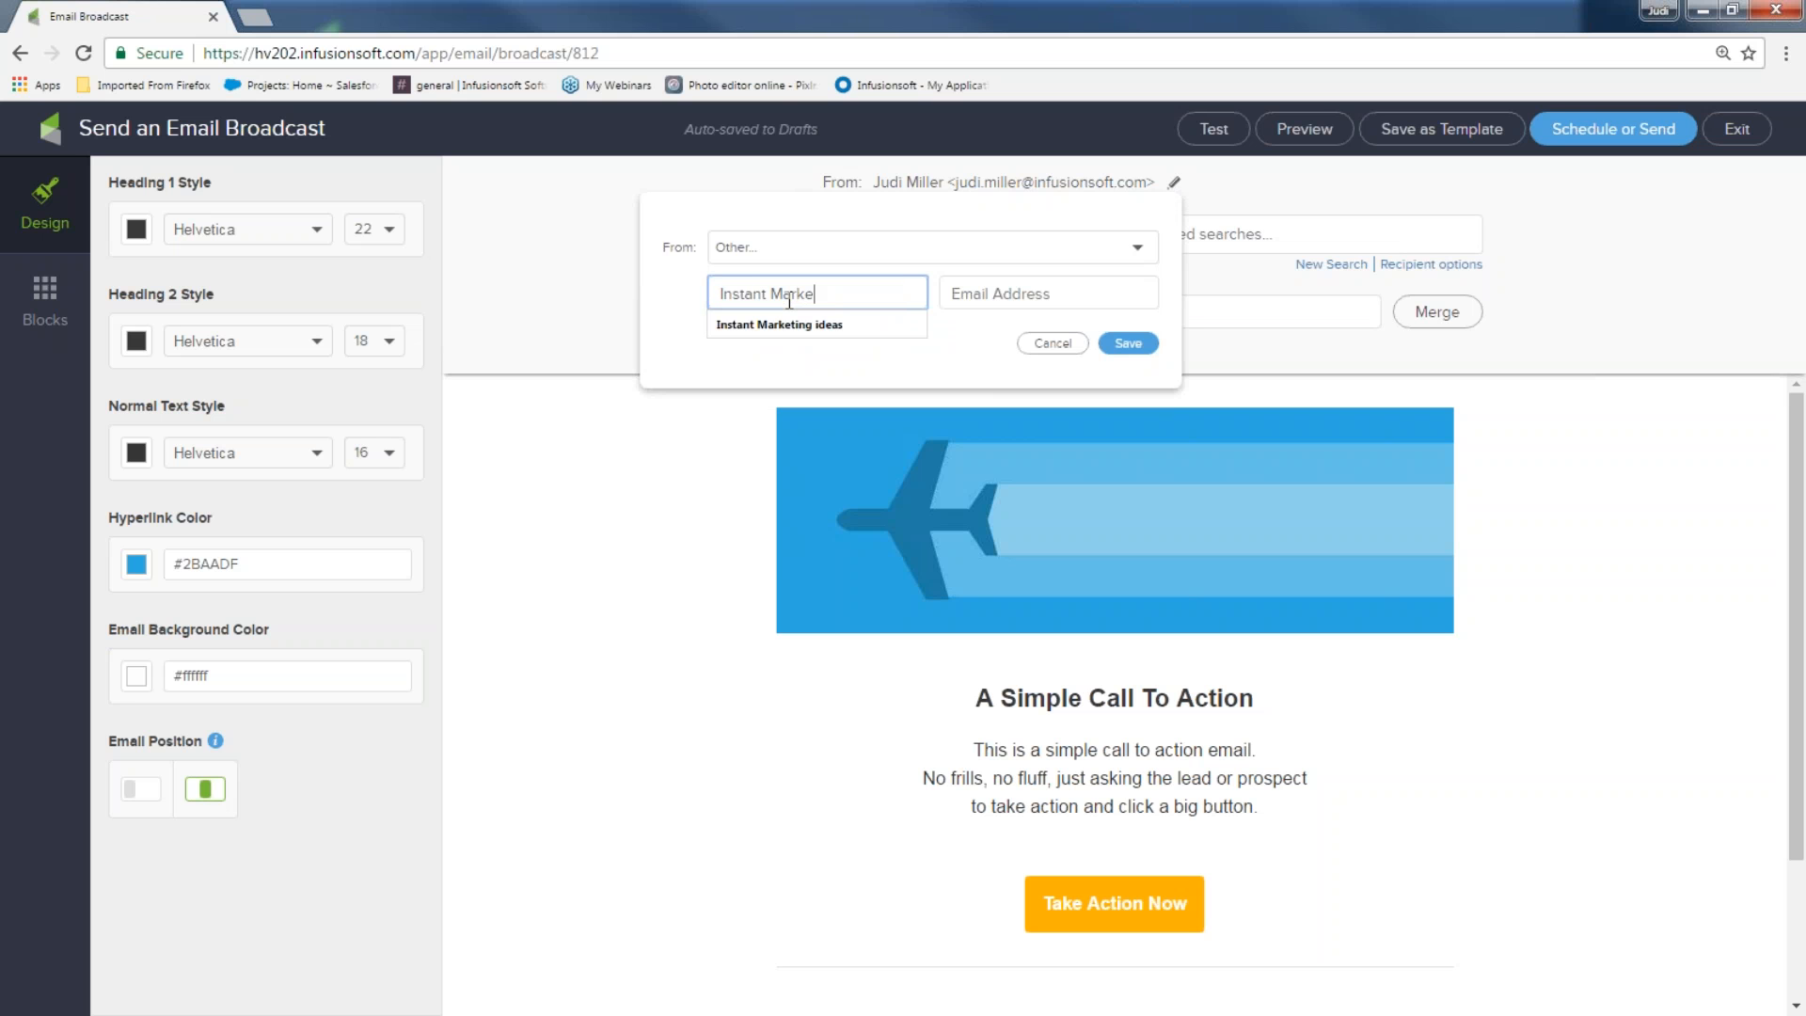
text(ting Ideas)
click(979, 285)
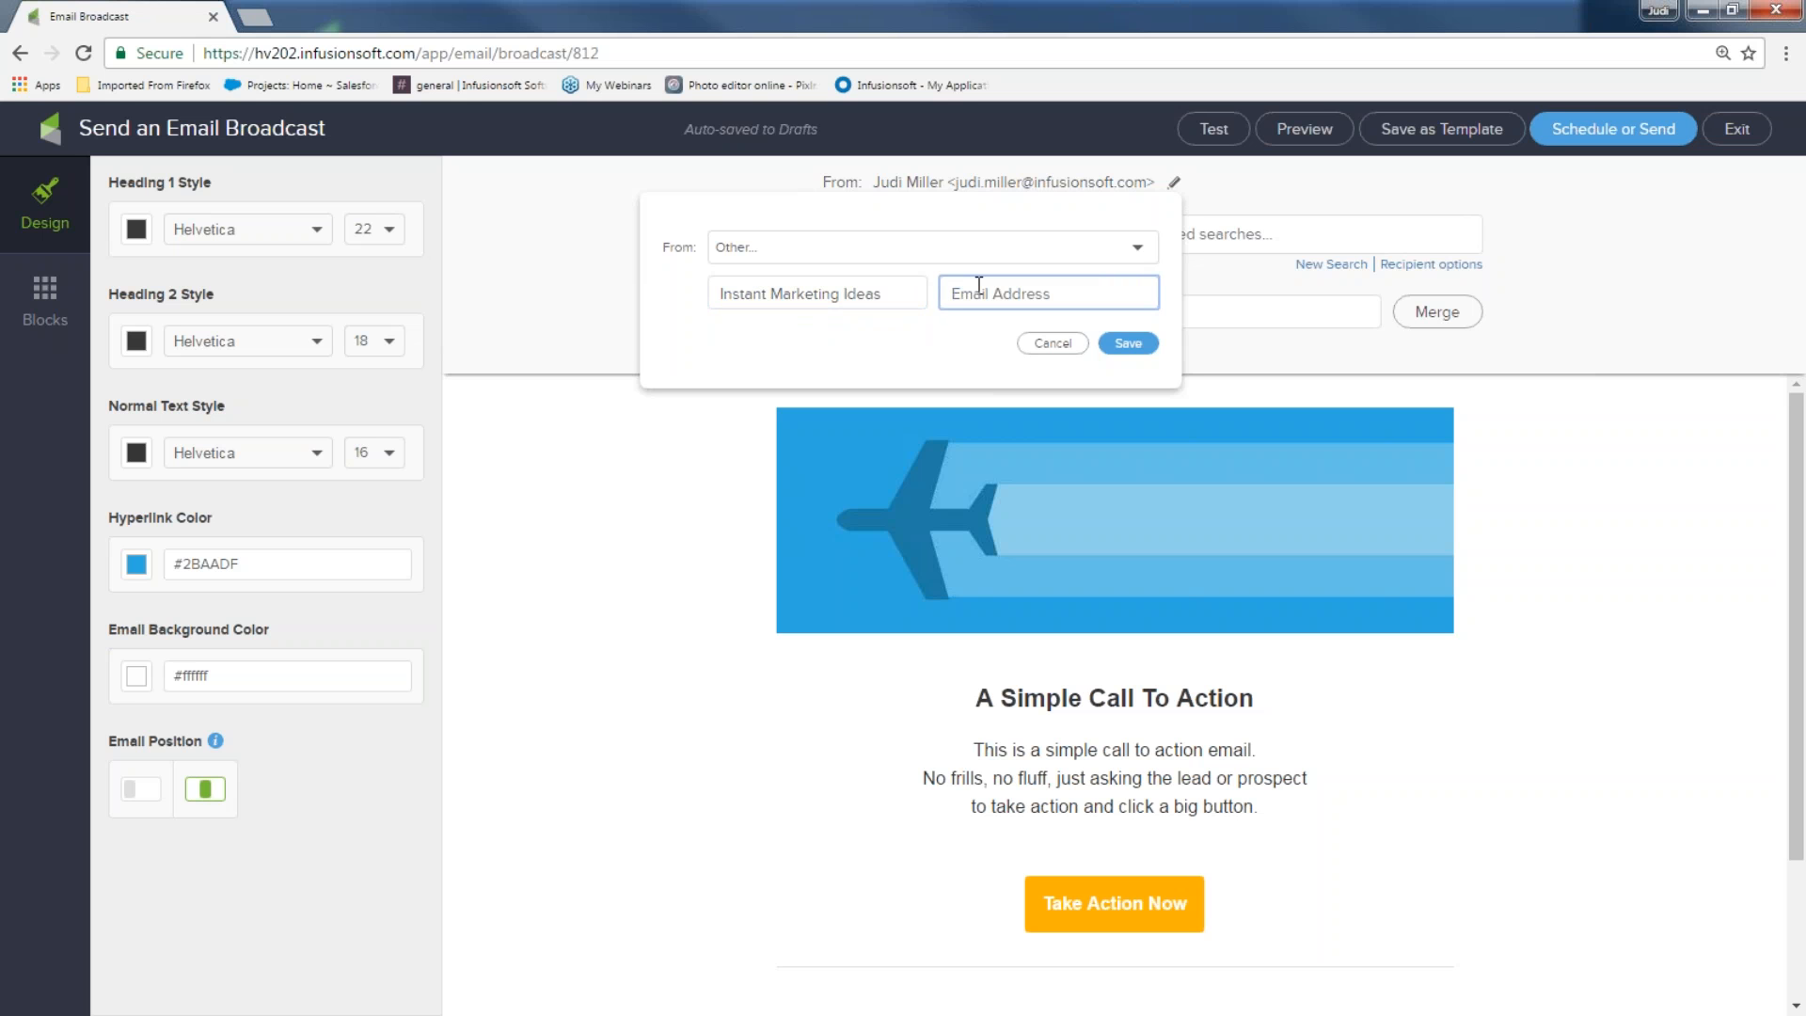
text(hey)
click(983, 325)
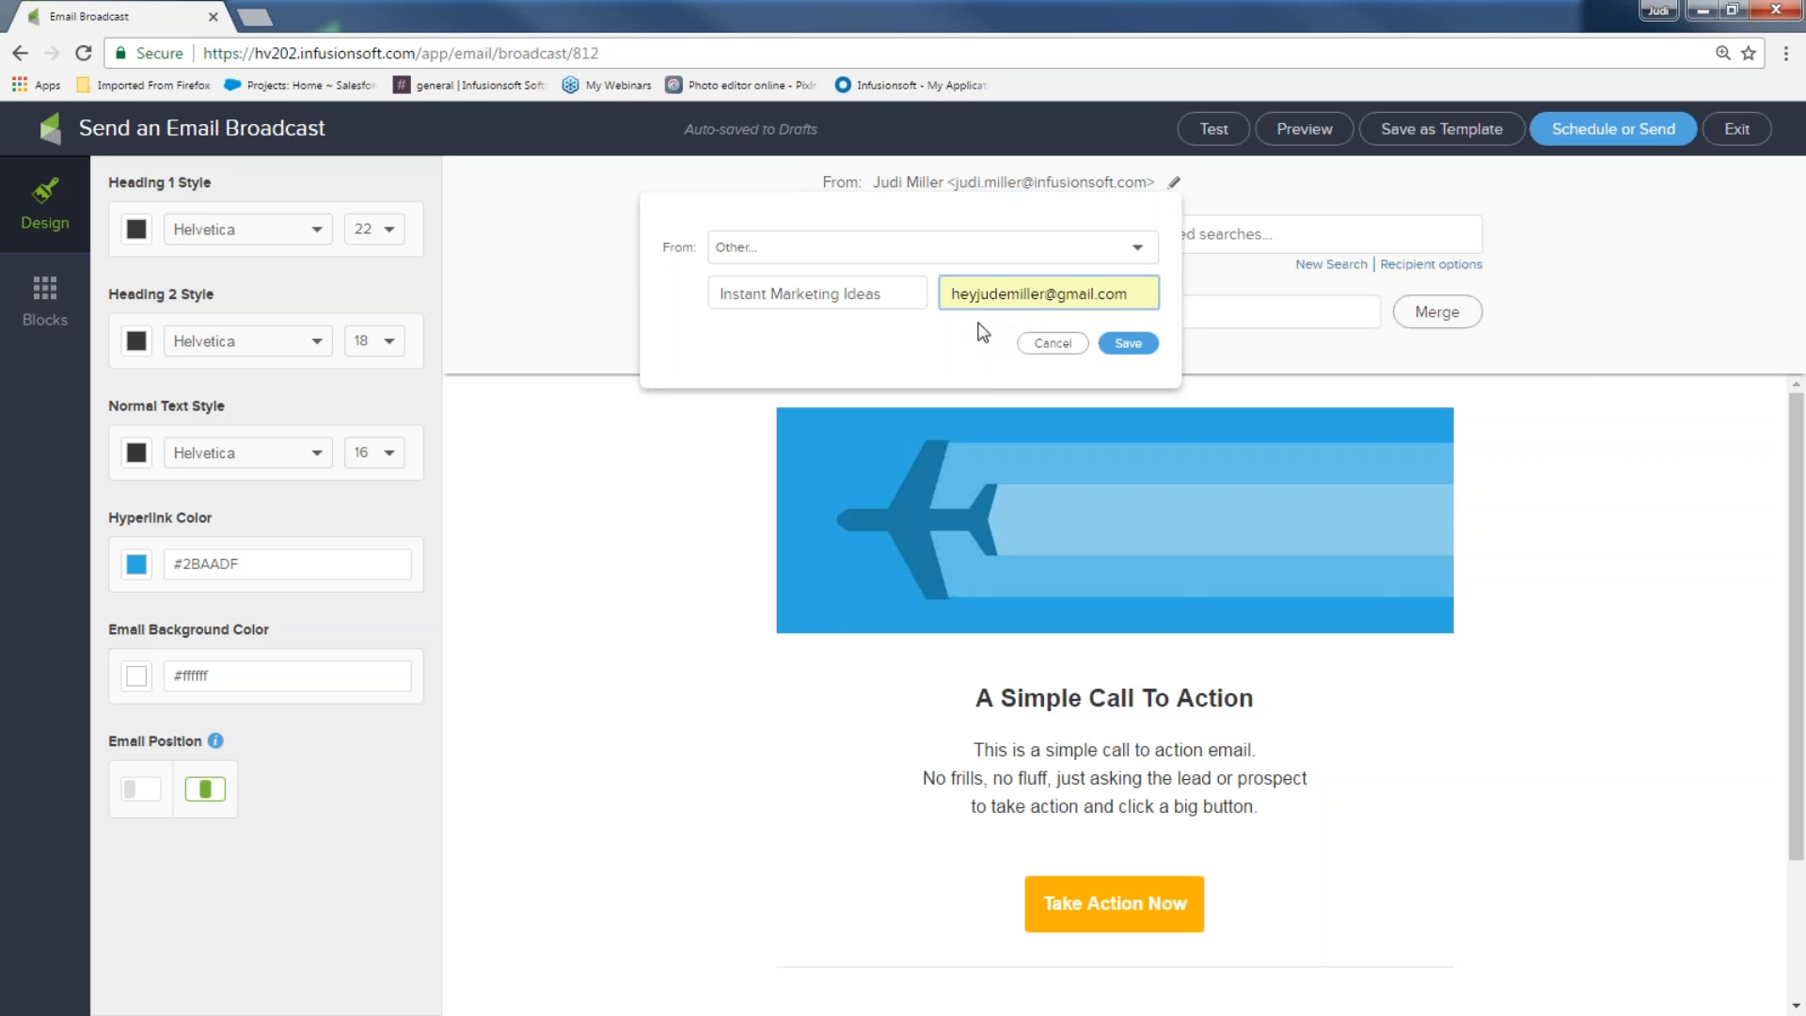
click(1128, 342)
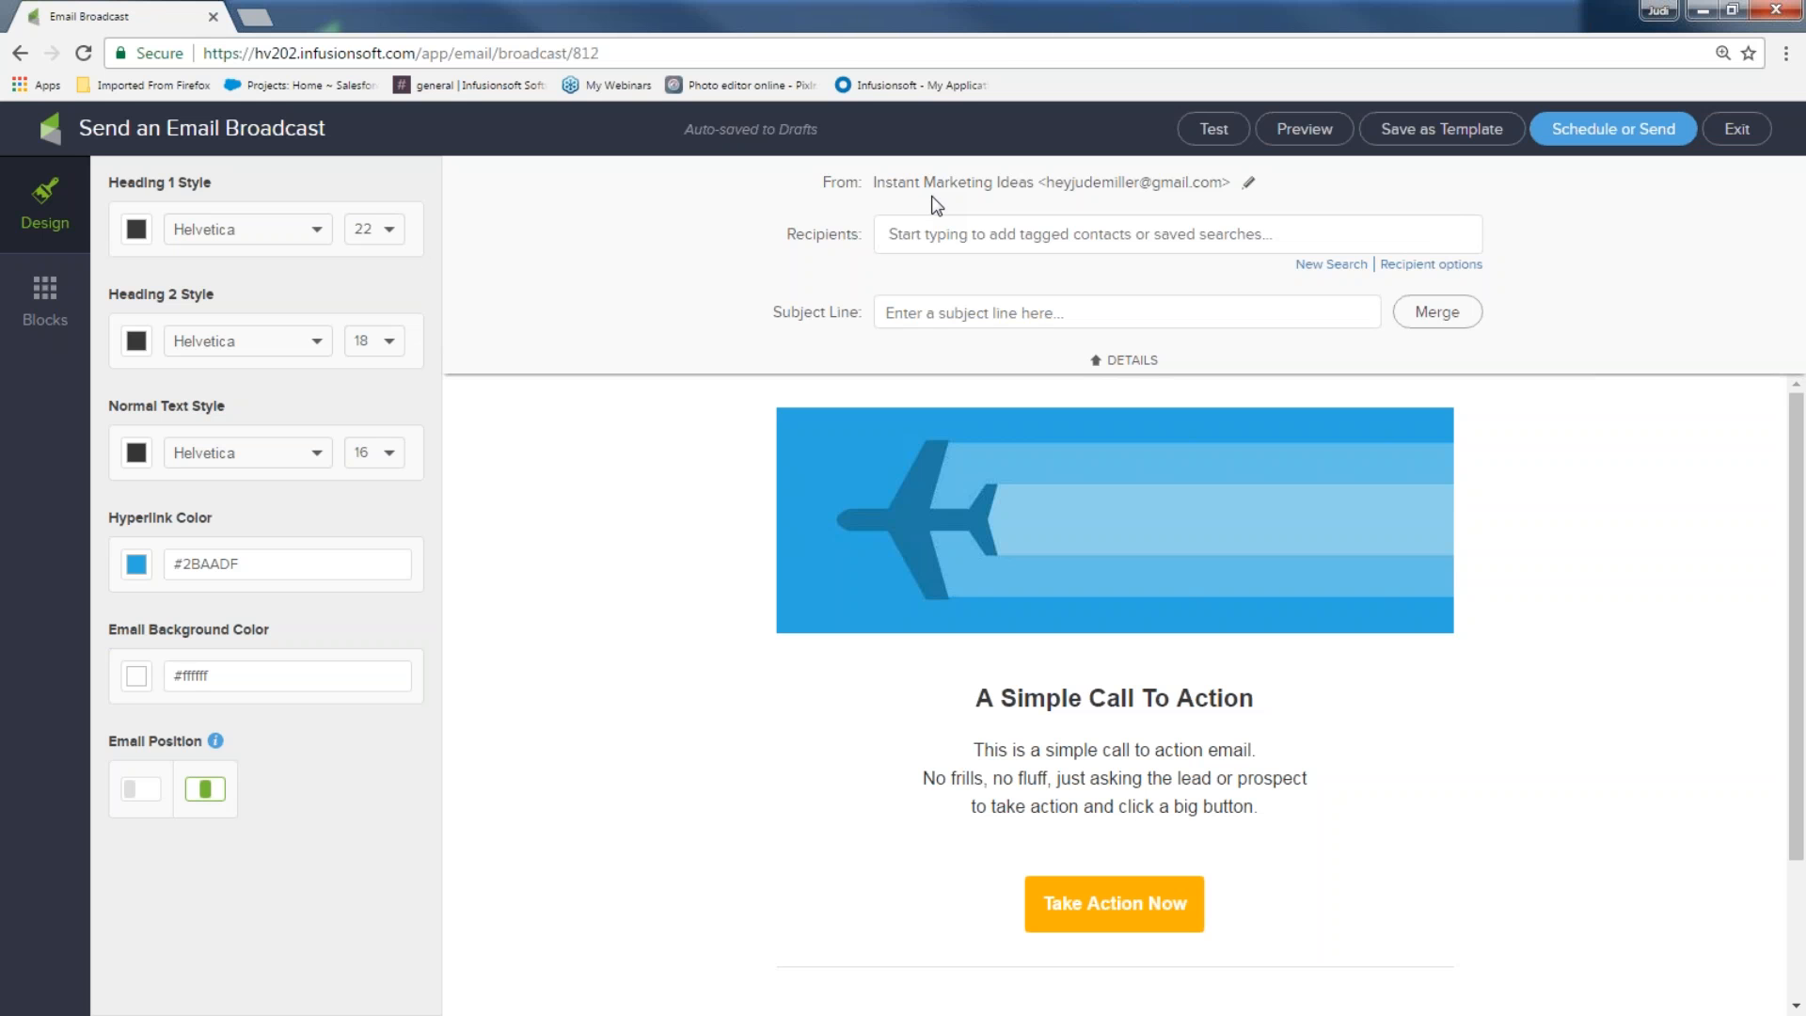
Set the subject to 'Here you go, ~Contact.FirstName~' using the First Name merge field, then collapse details
click(1073, 310)
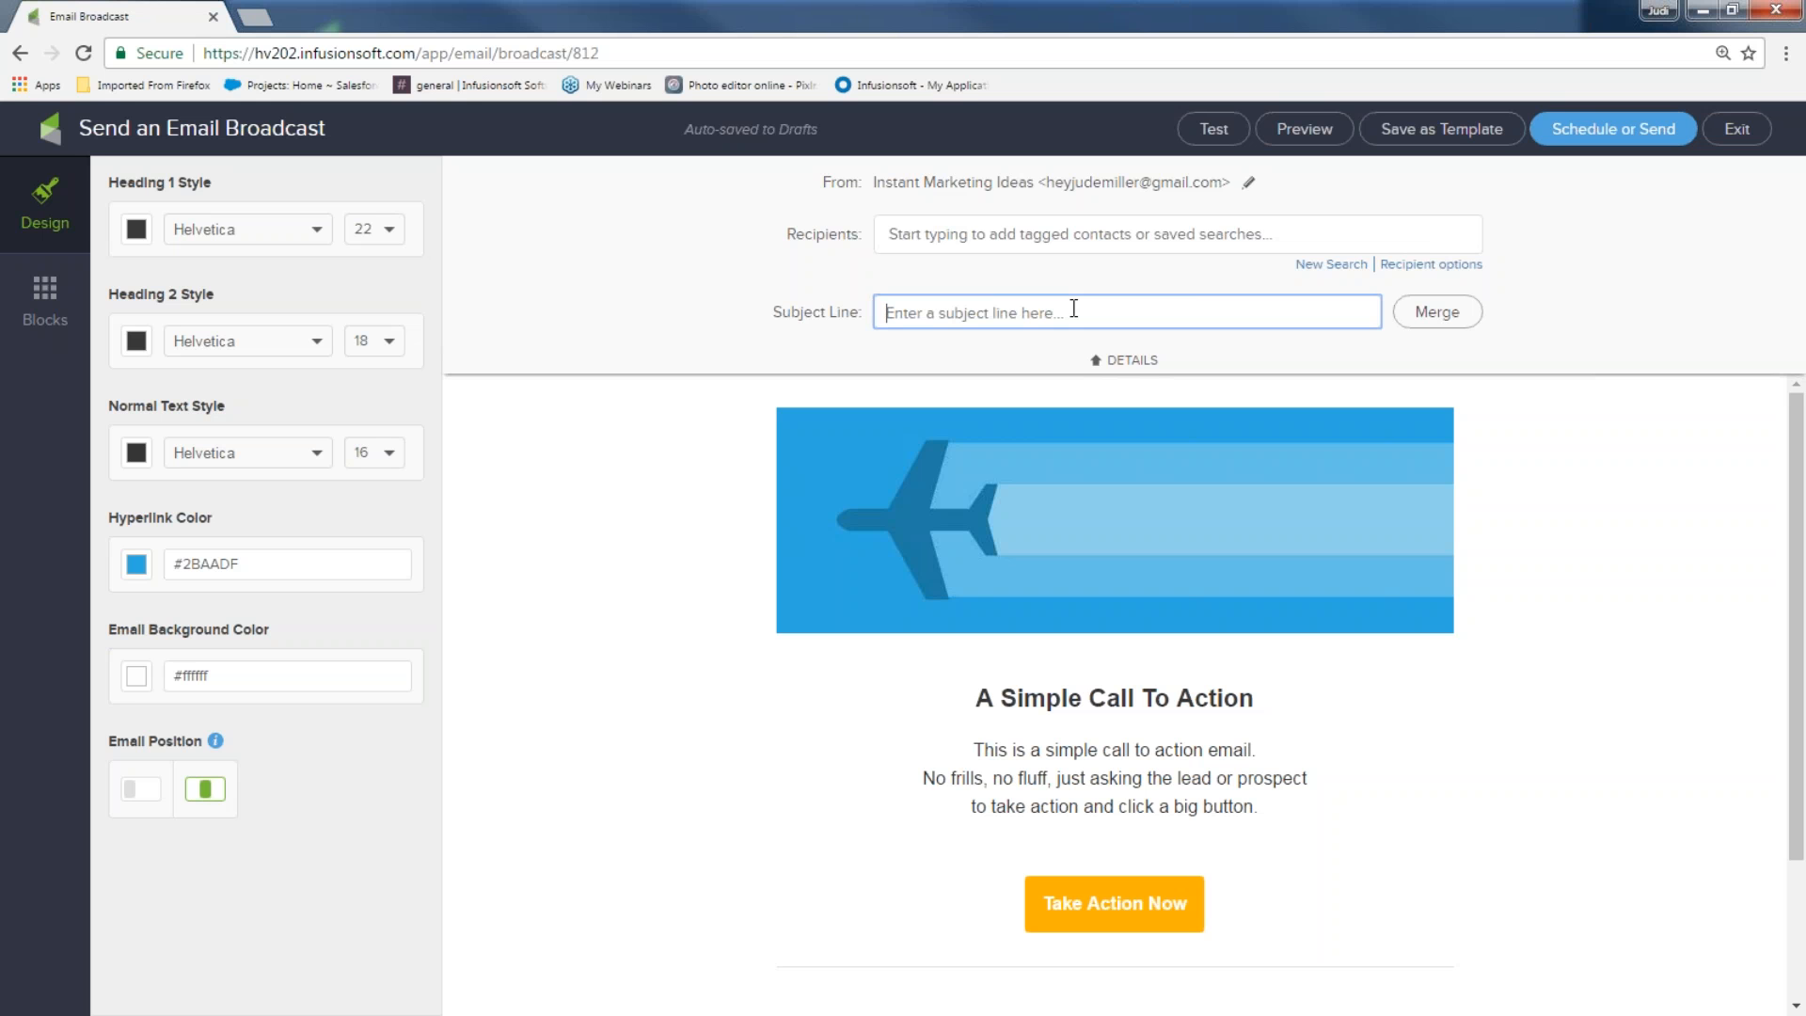
text(Here you go,)
click(1439, 314)
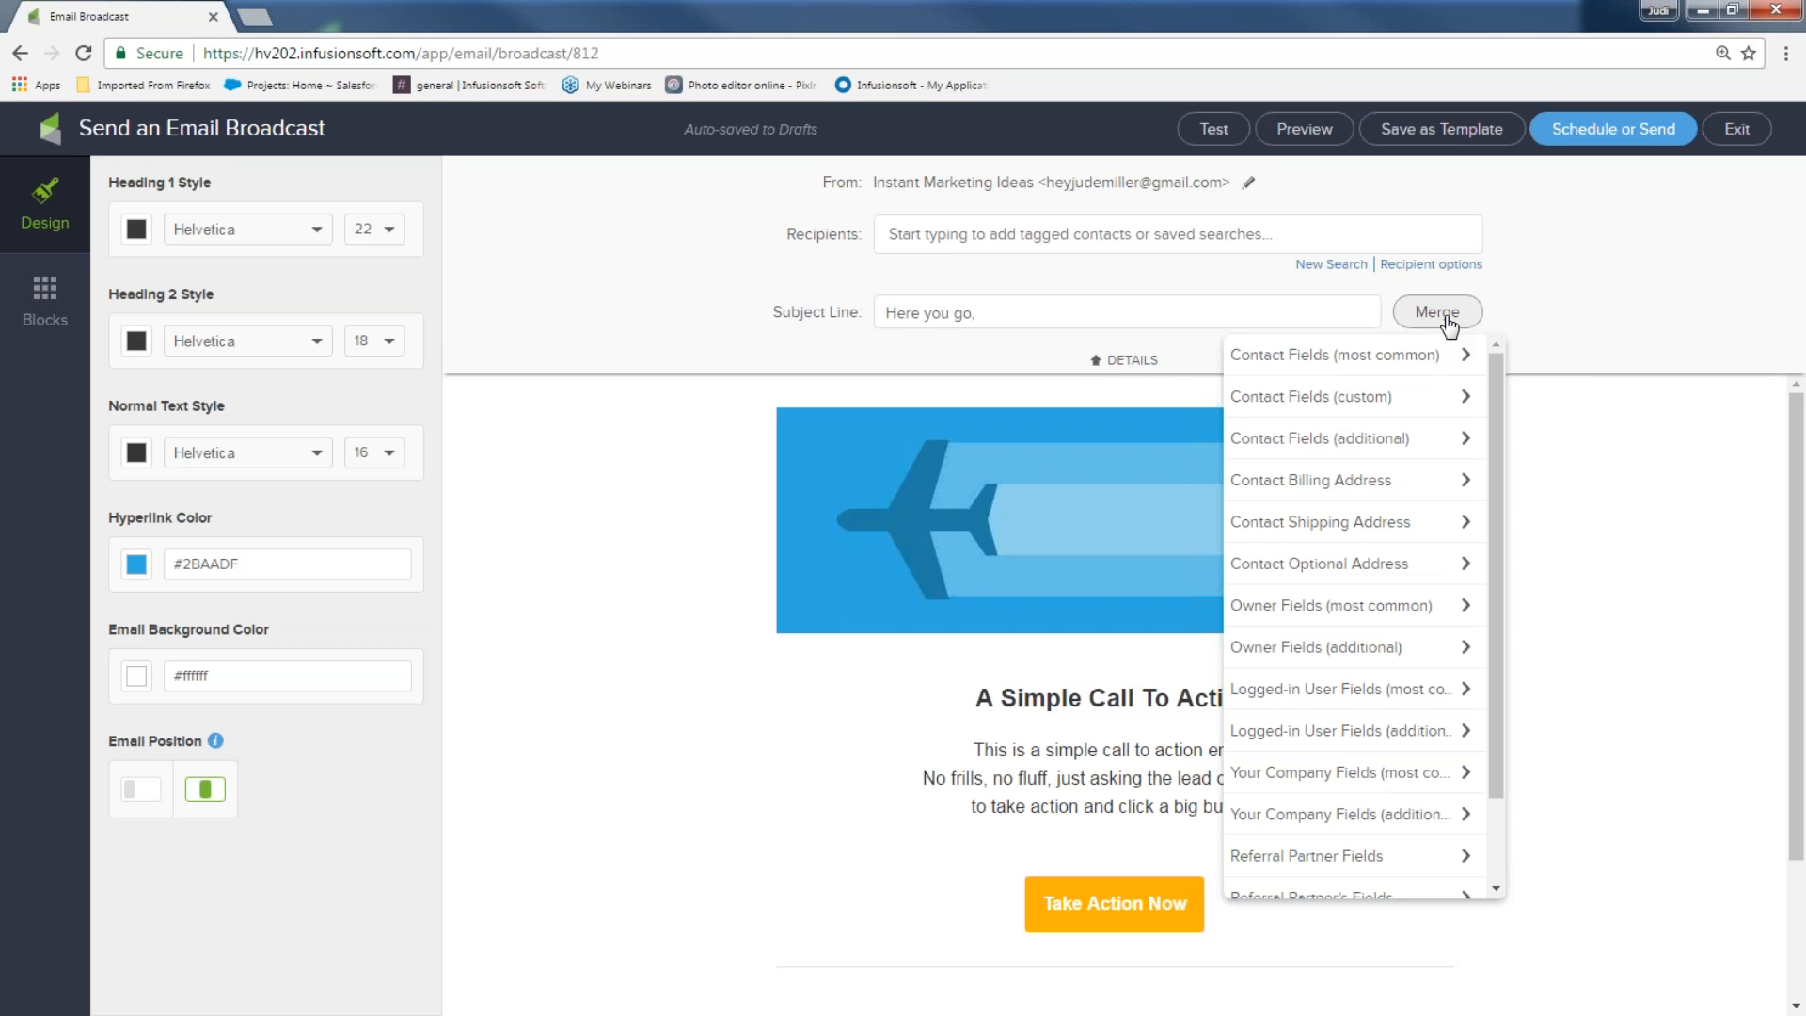
click(1314, 363)
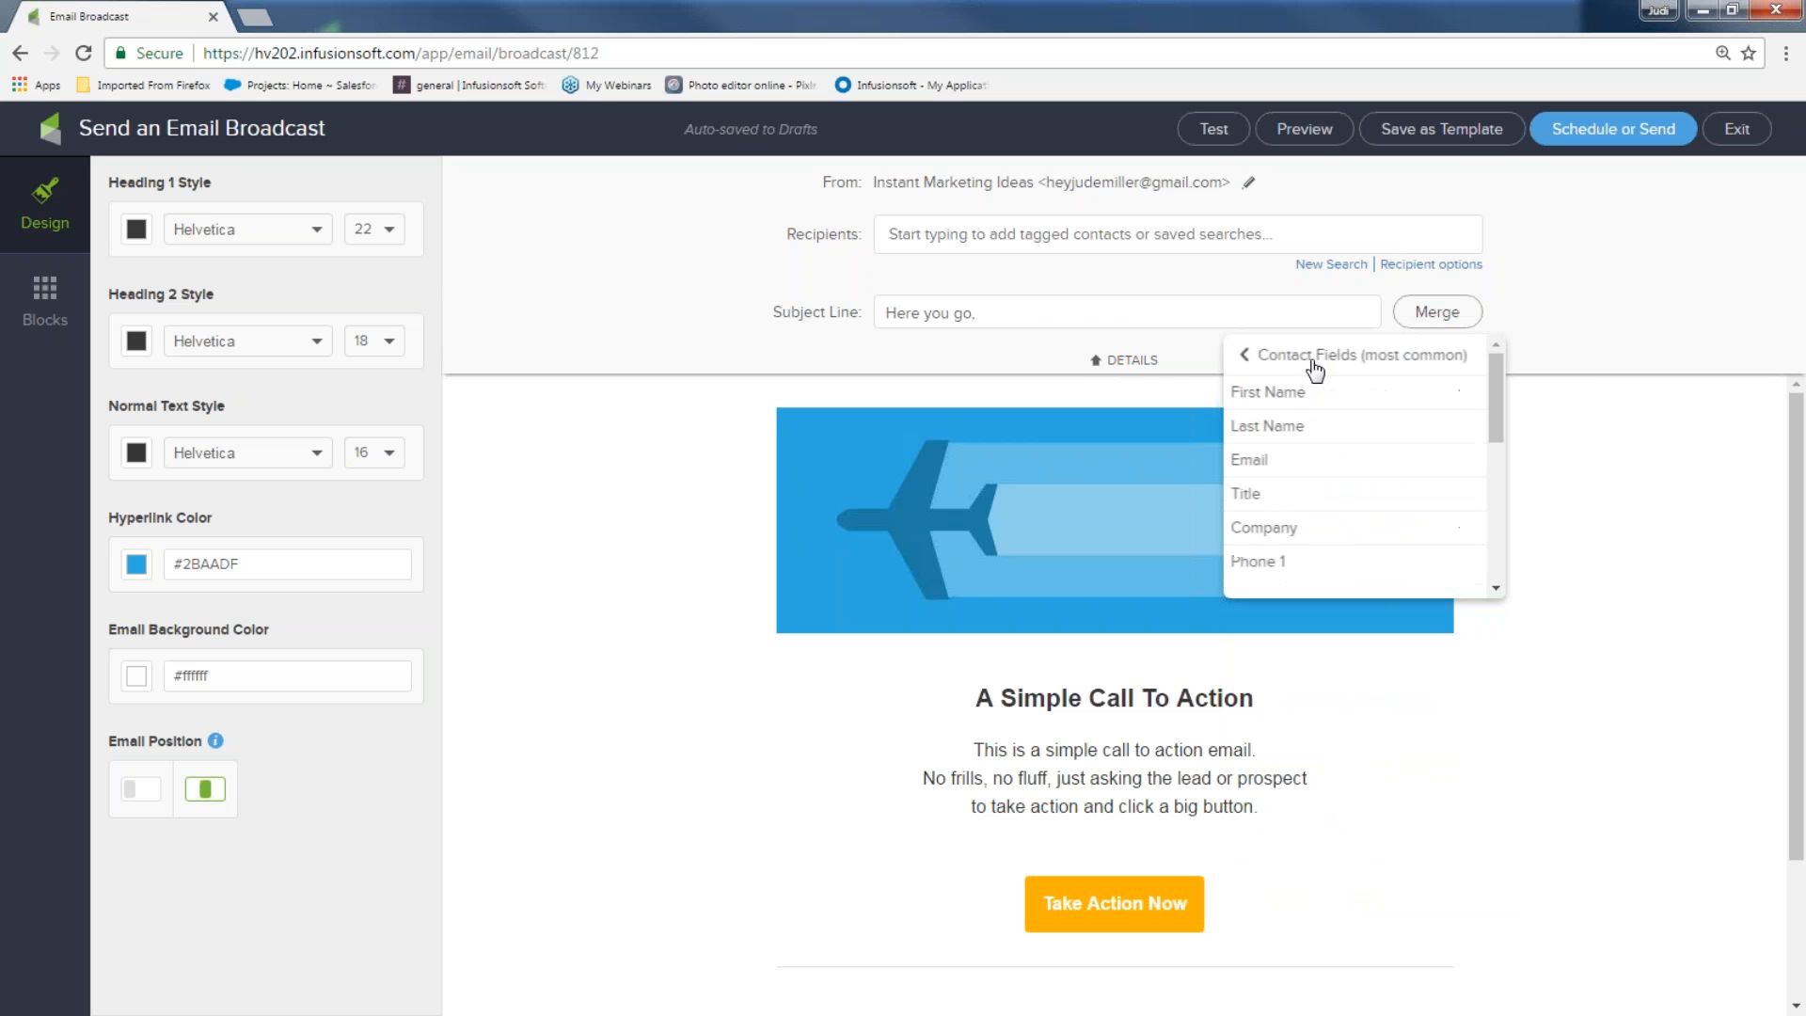
click(1311, 392)
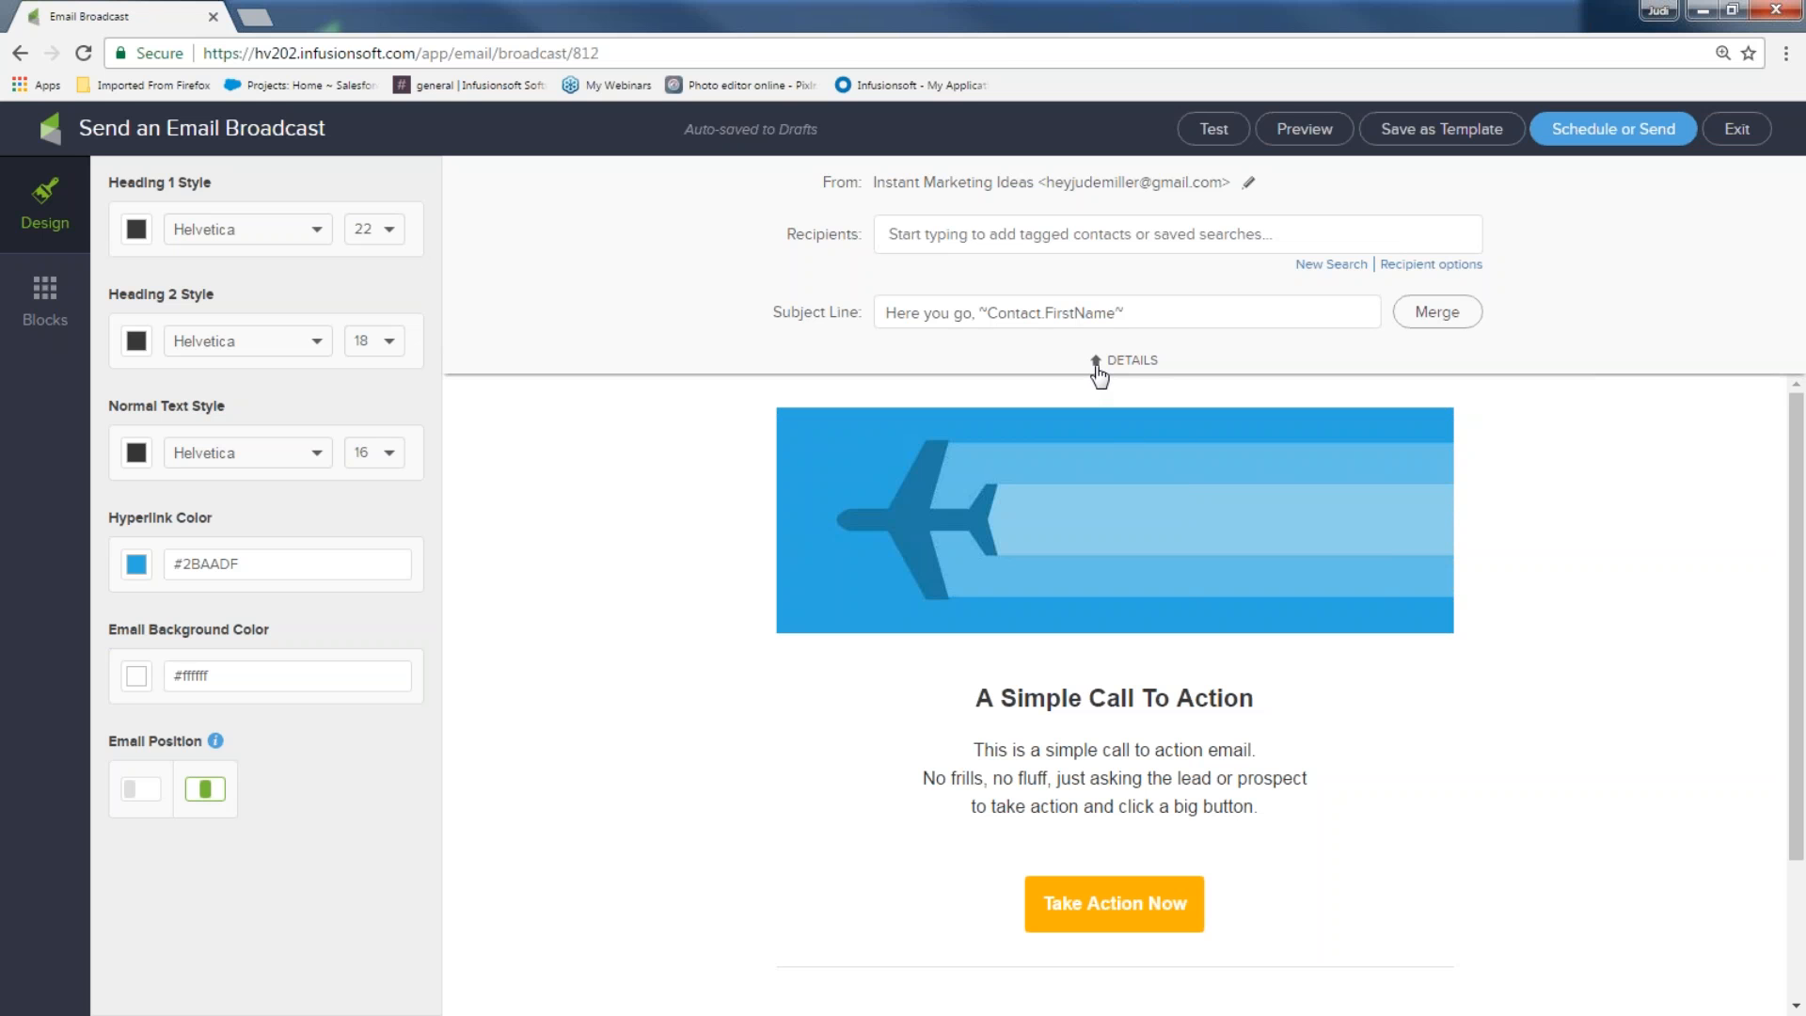
click(1097, 367)
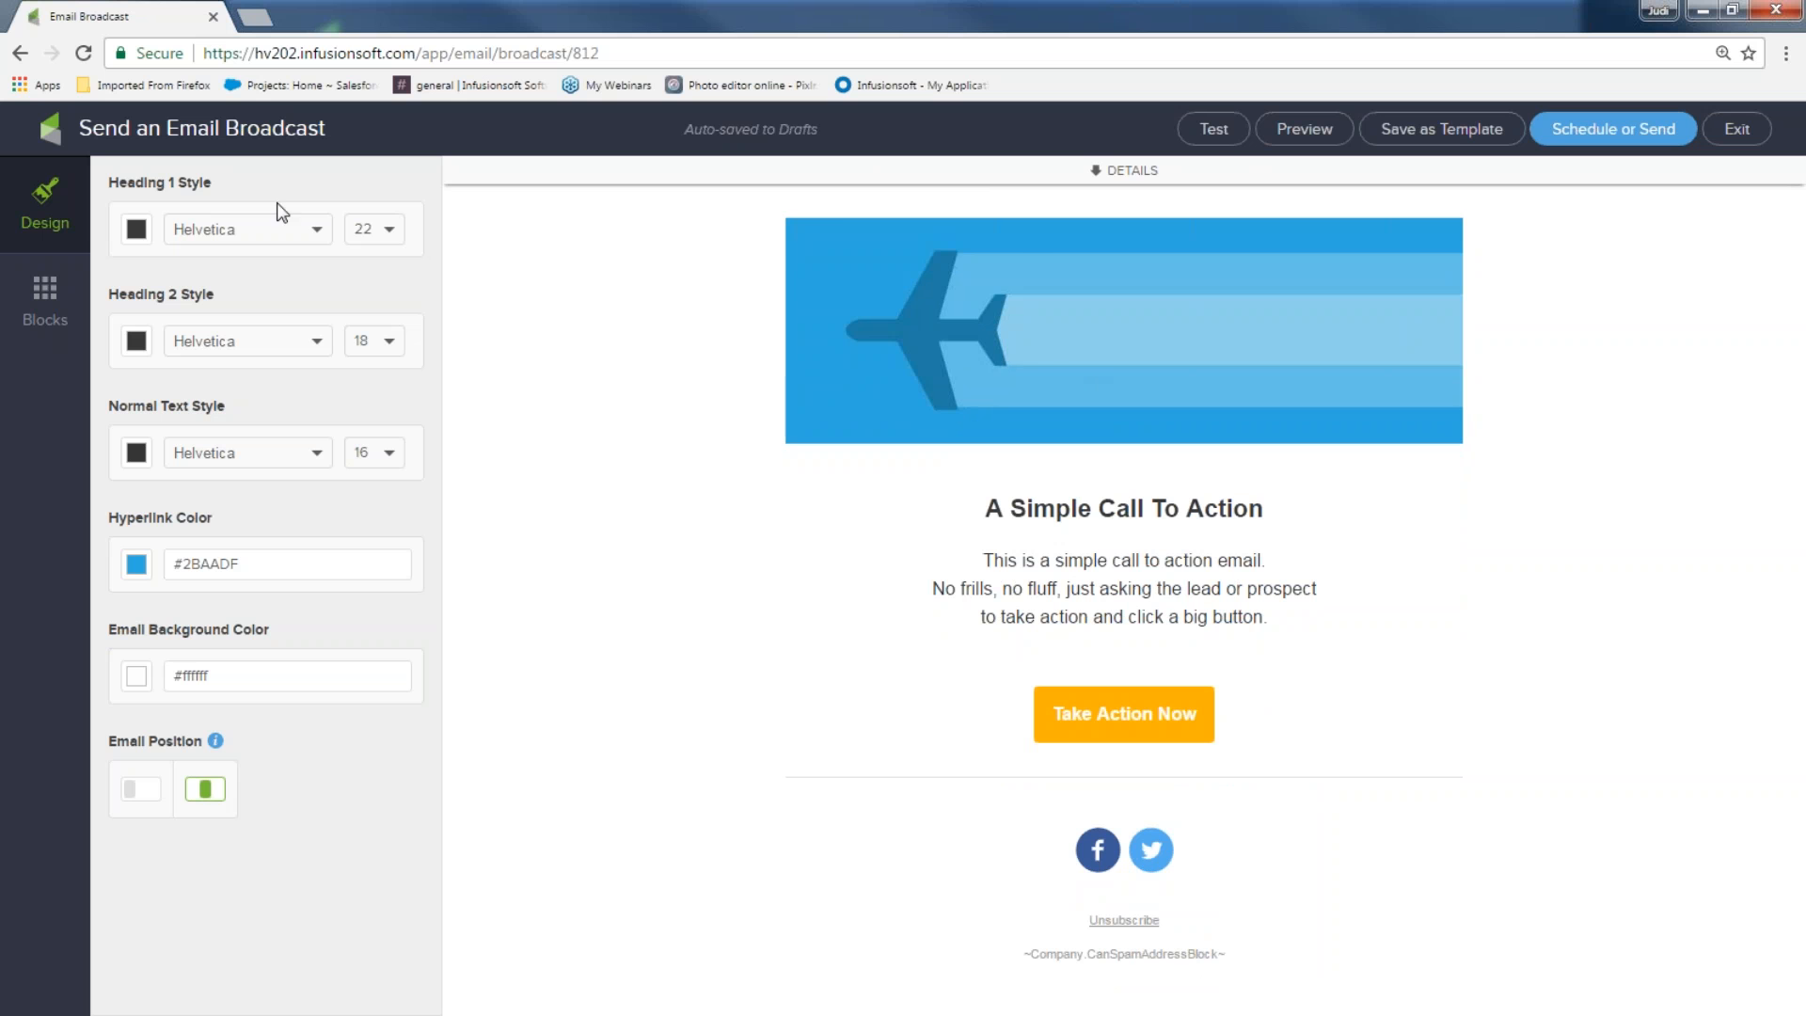
Replace the airplane banner with surfsup.jpg, the palm-tree Infusionsoft logo, from the Image Library
click(1075, 301)
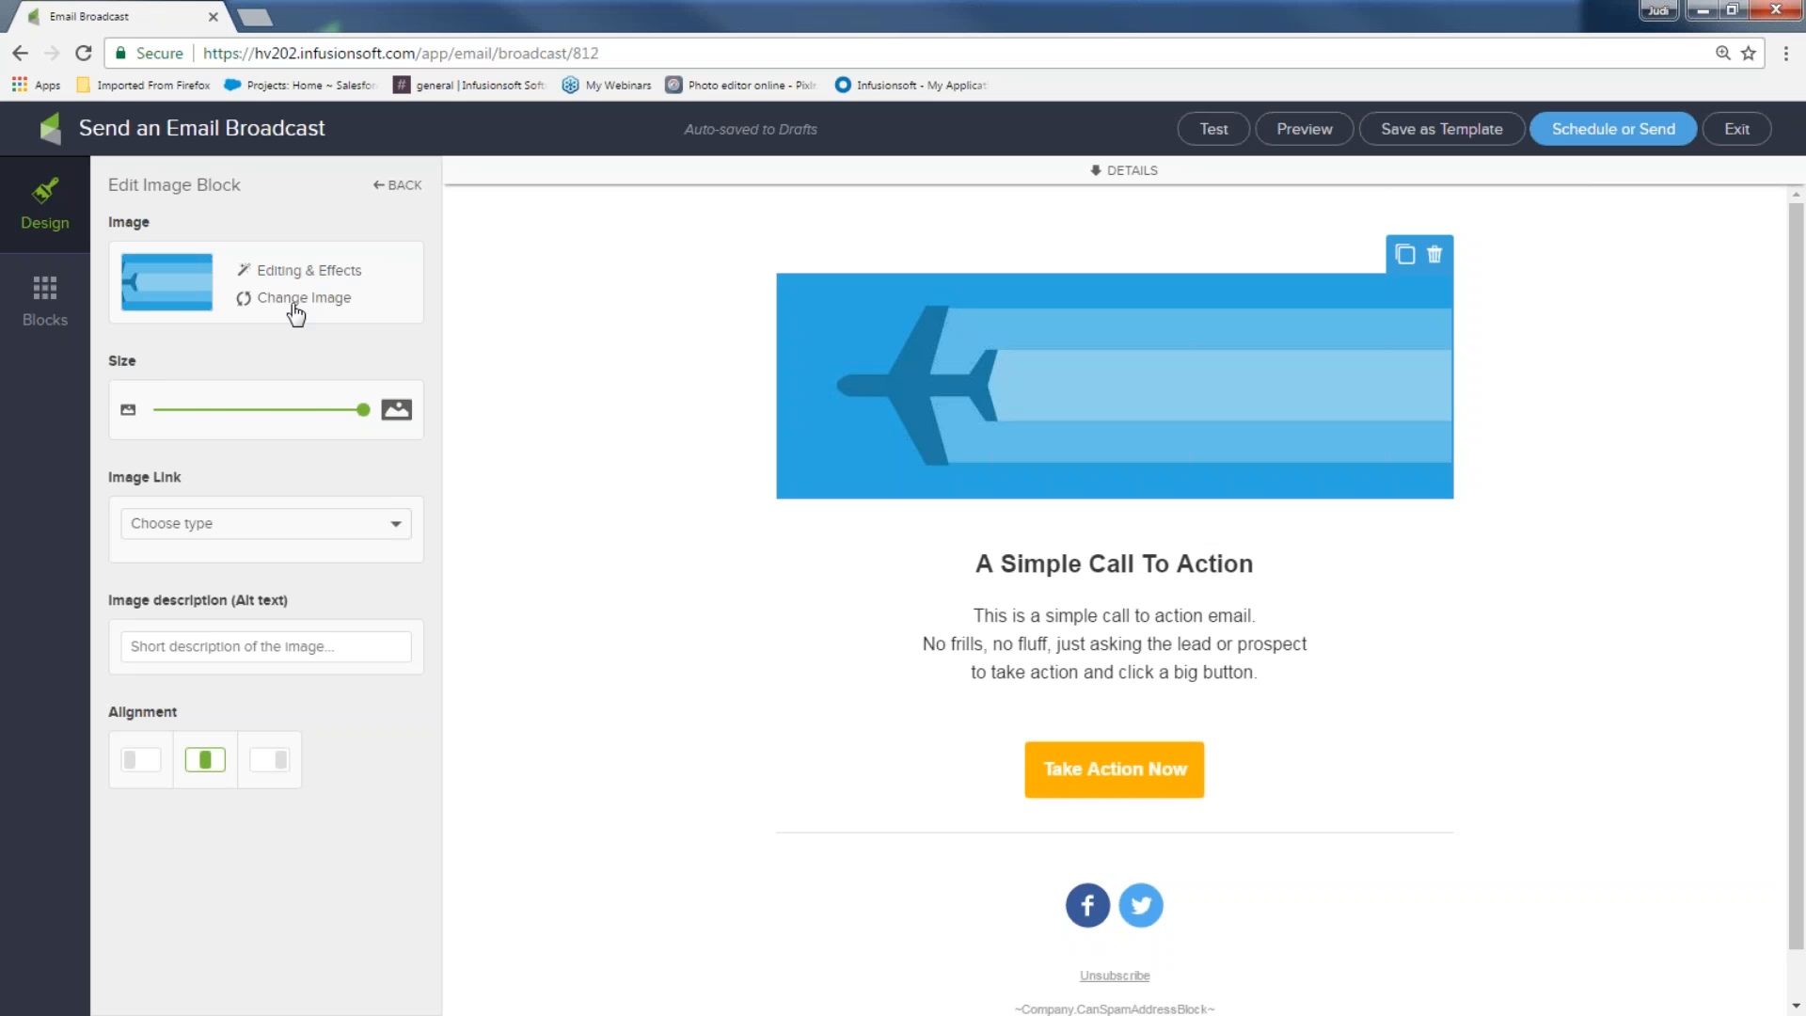
click(296, 299)
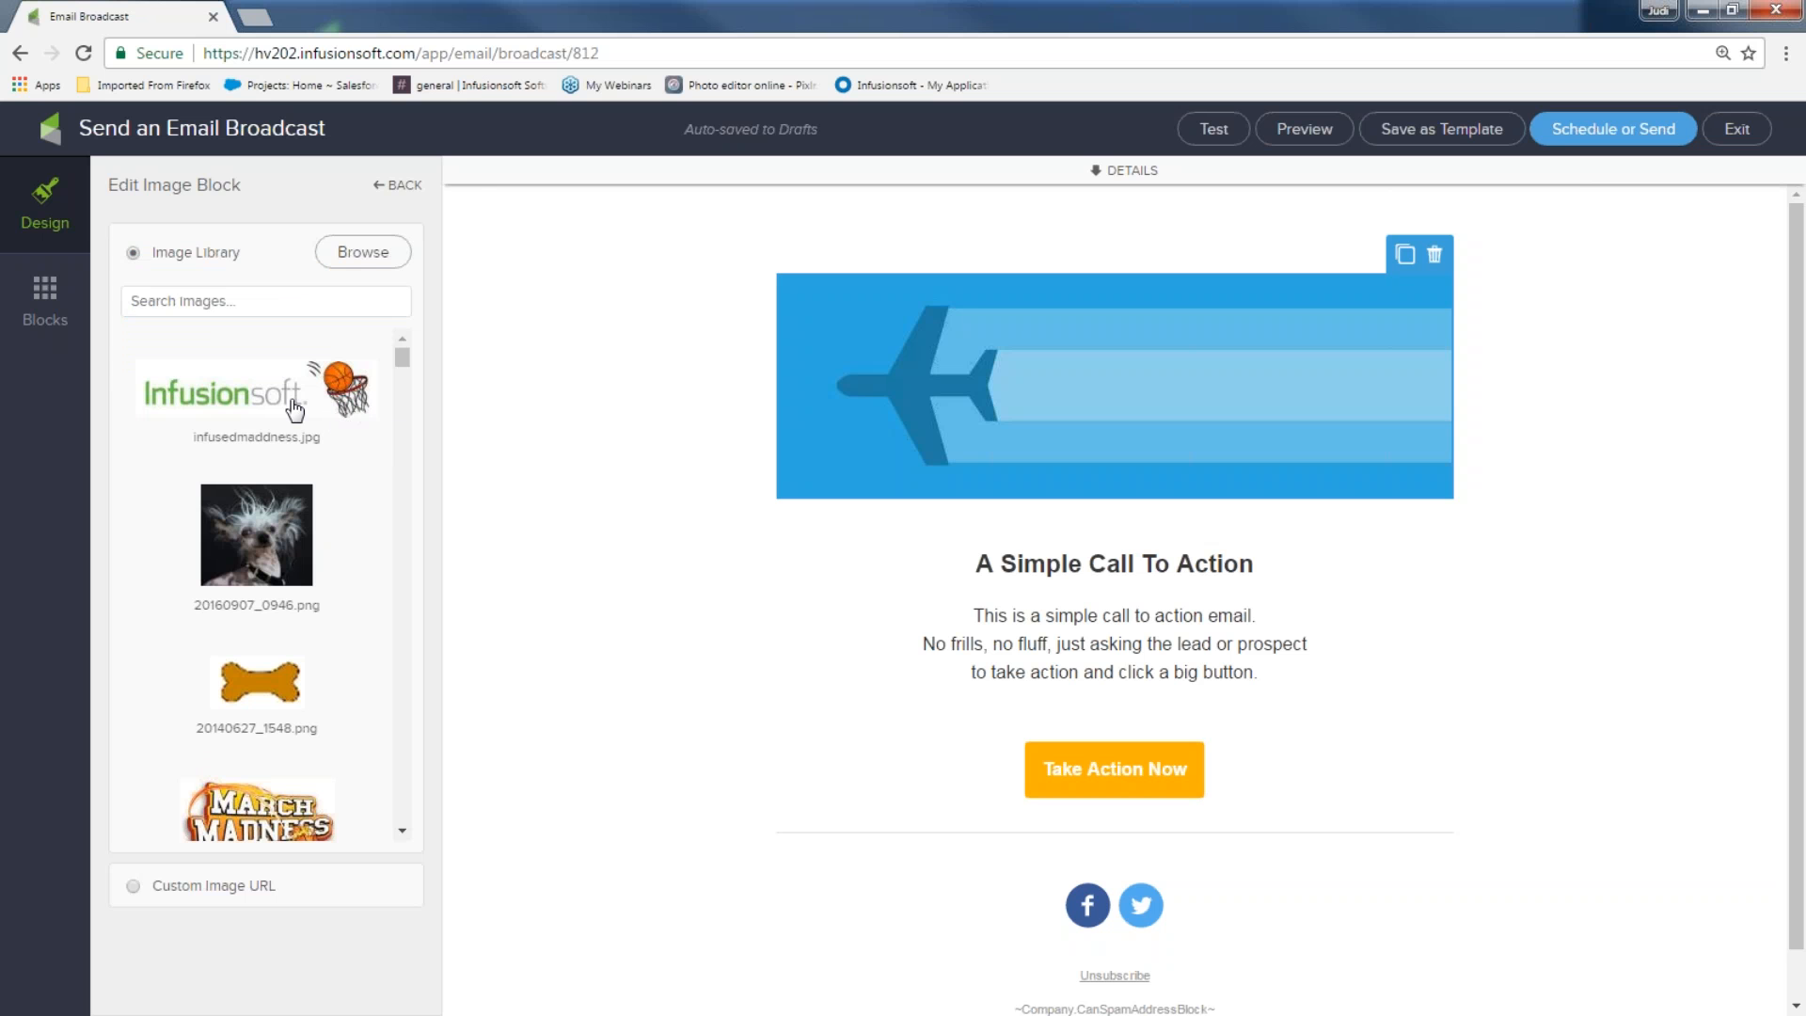
scroll(297, 410, down, 3)
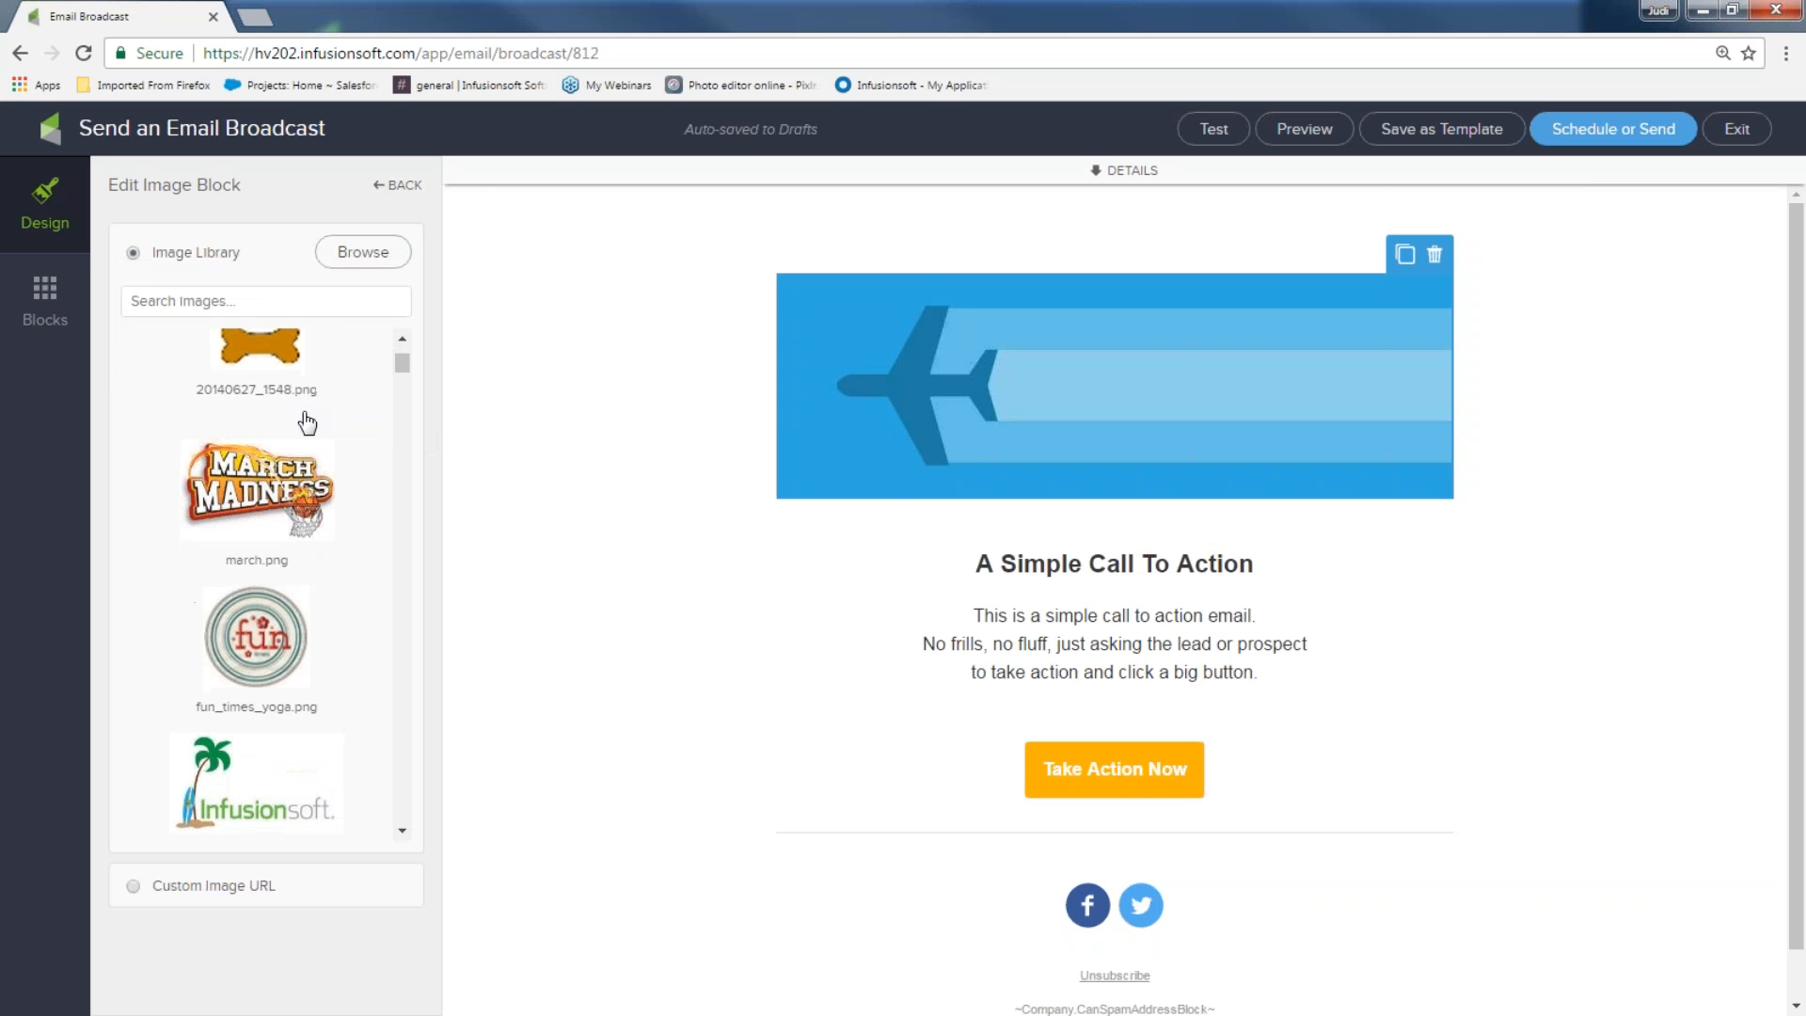
scroll(310, 430, down, 3)
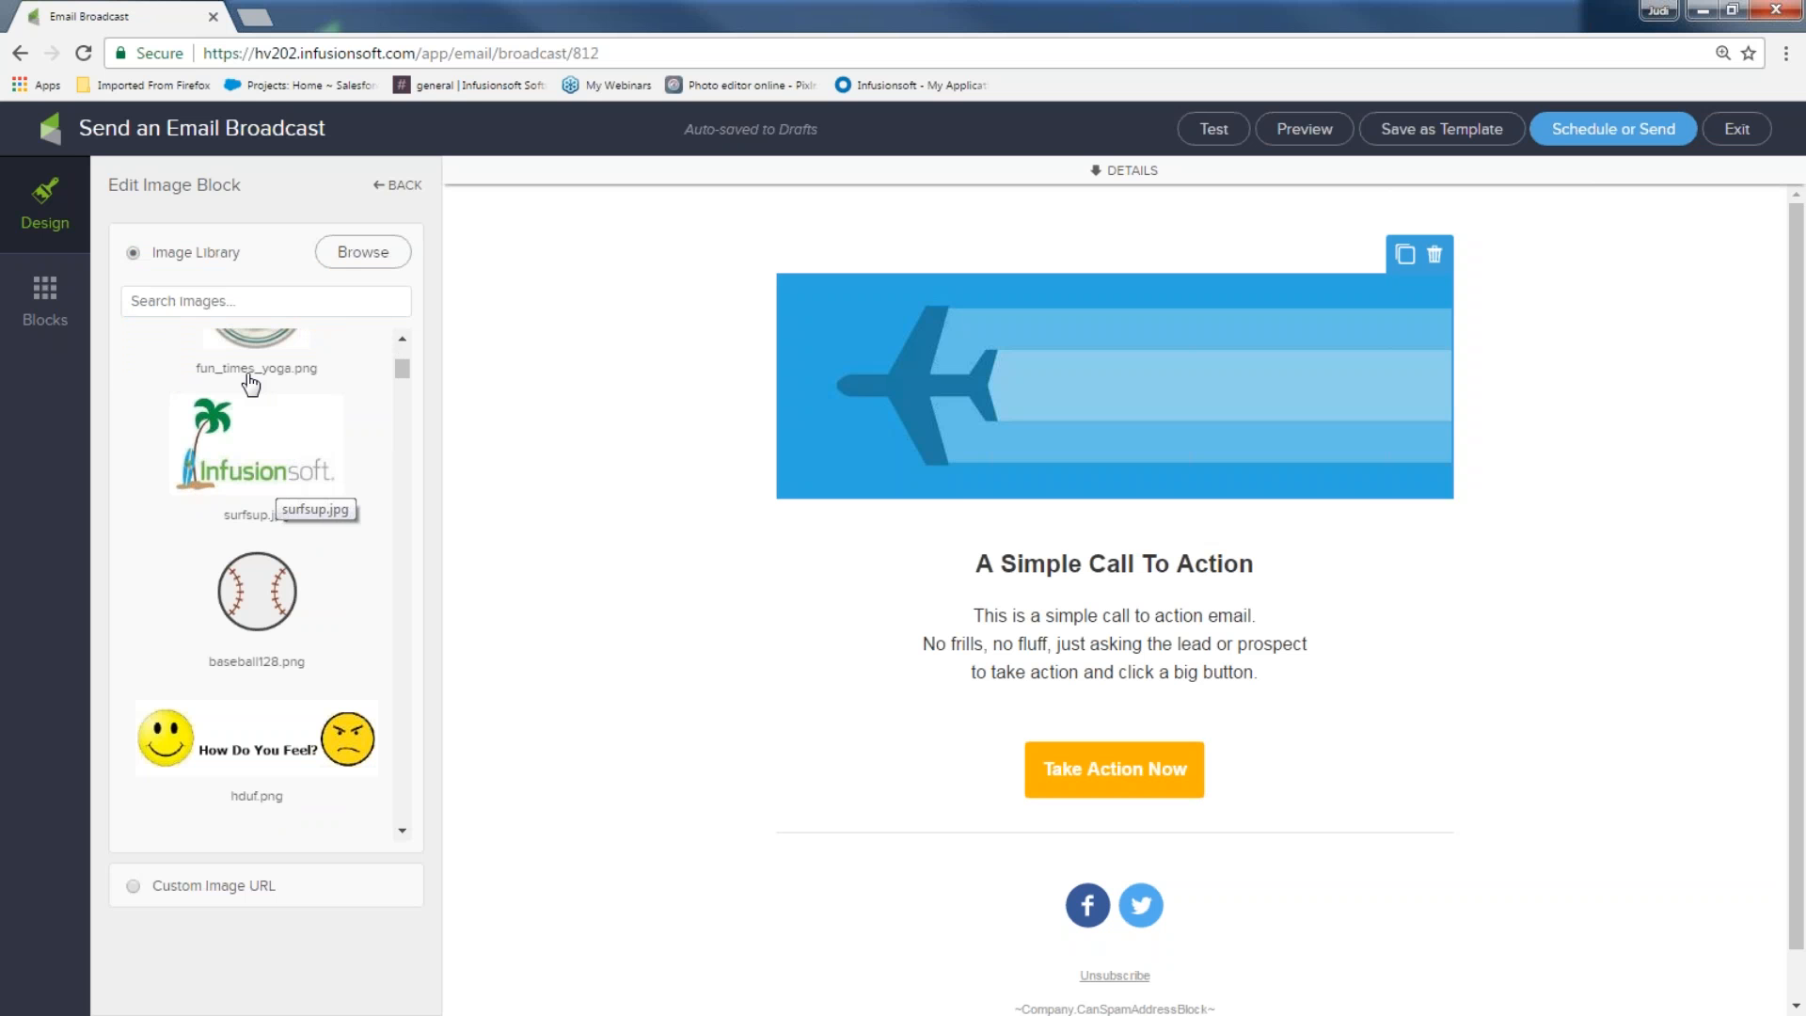
text(i)
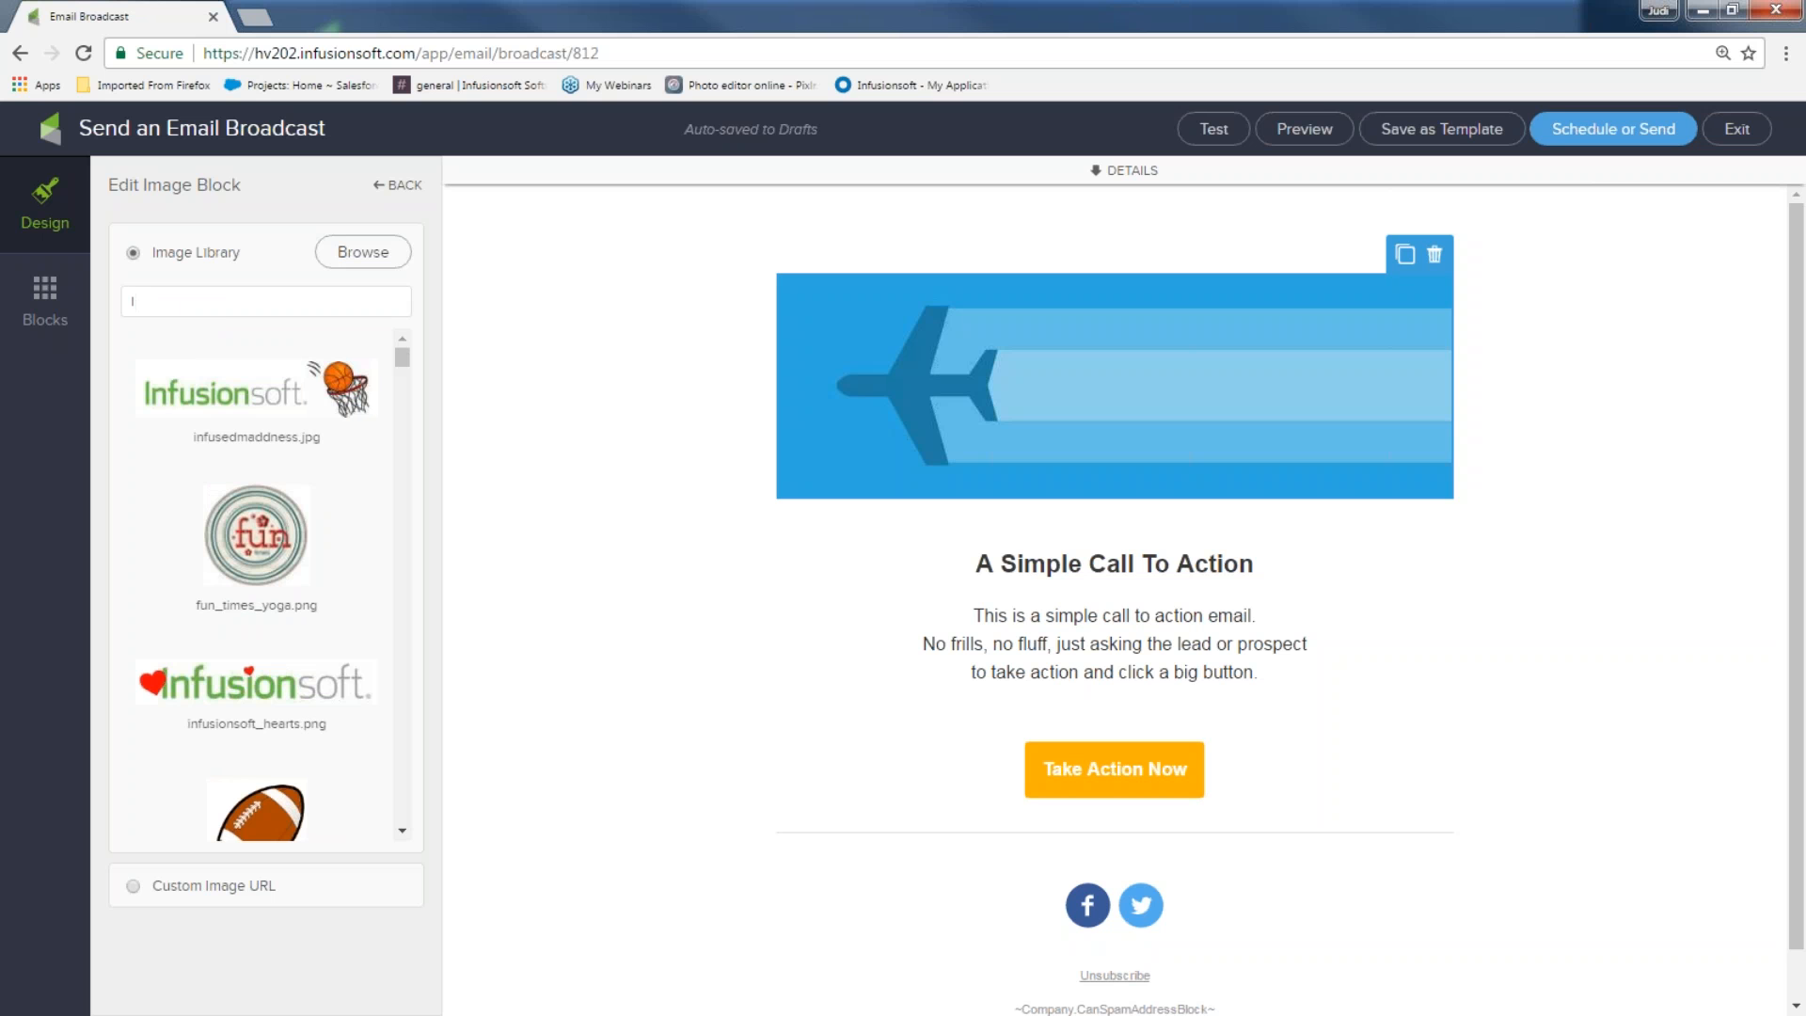
scroll(283, 670, down, 5)
scroll(299, 666, down, 10)
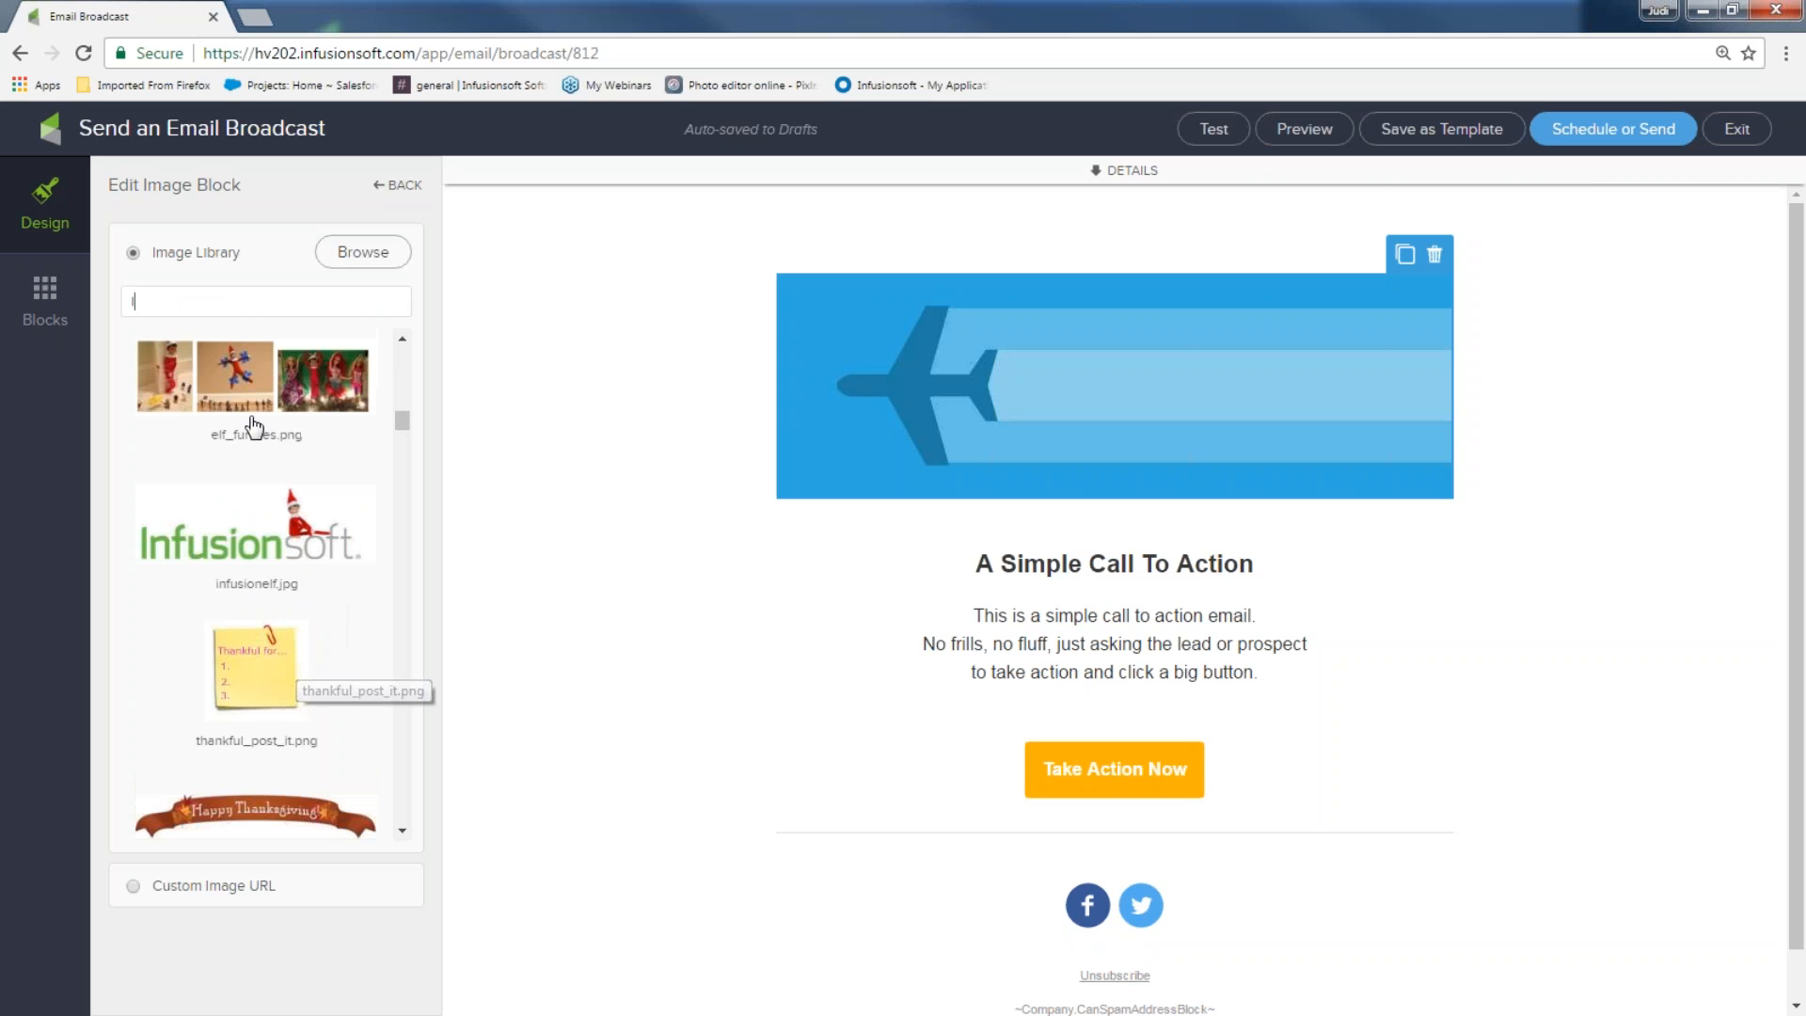
key(BackSpace)
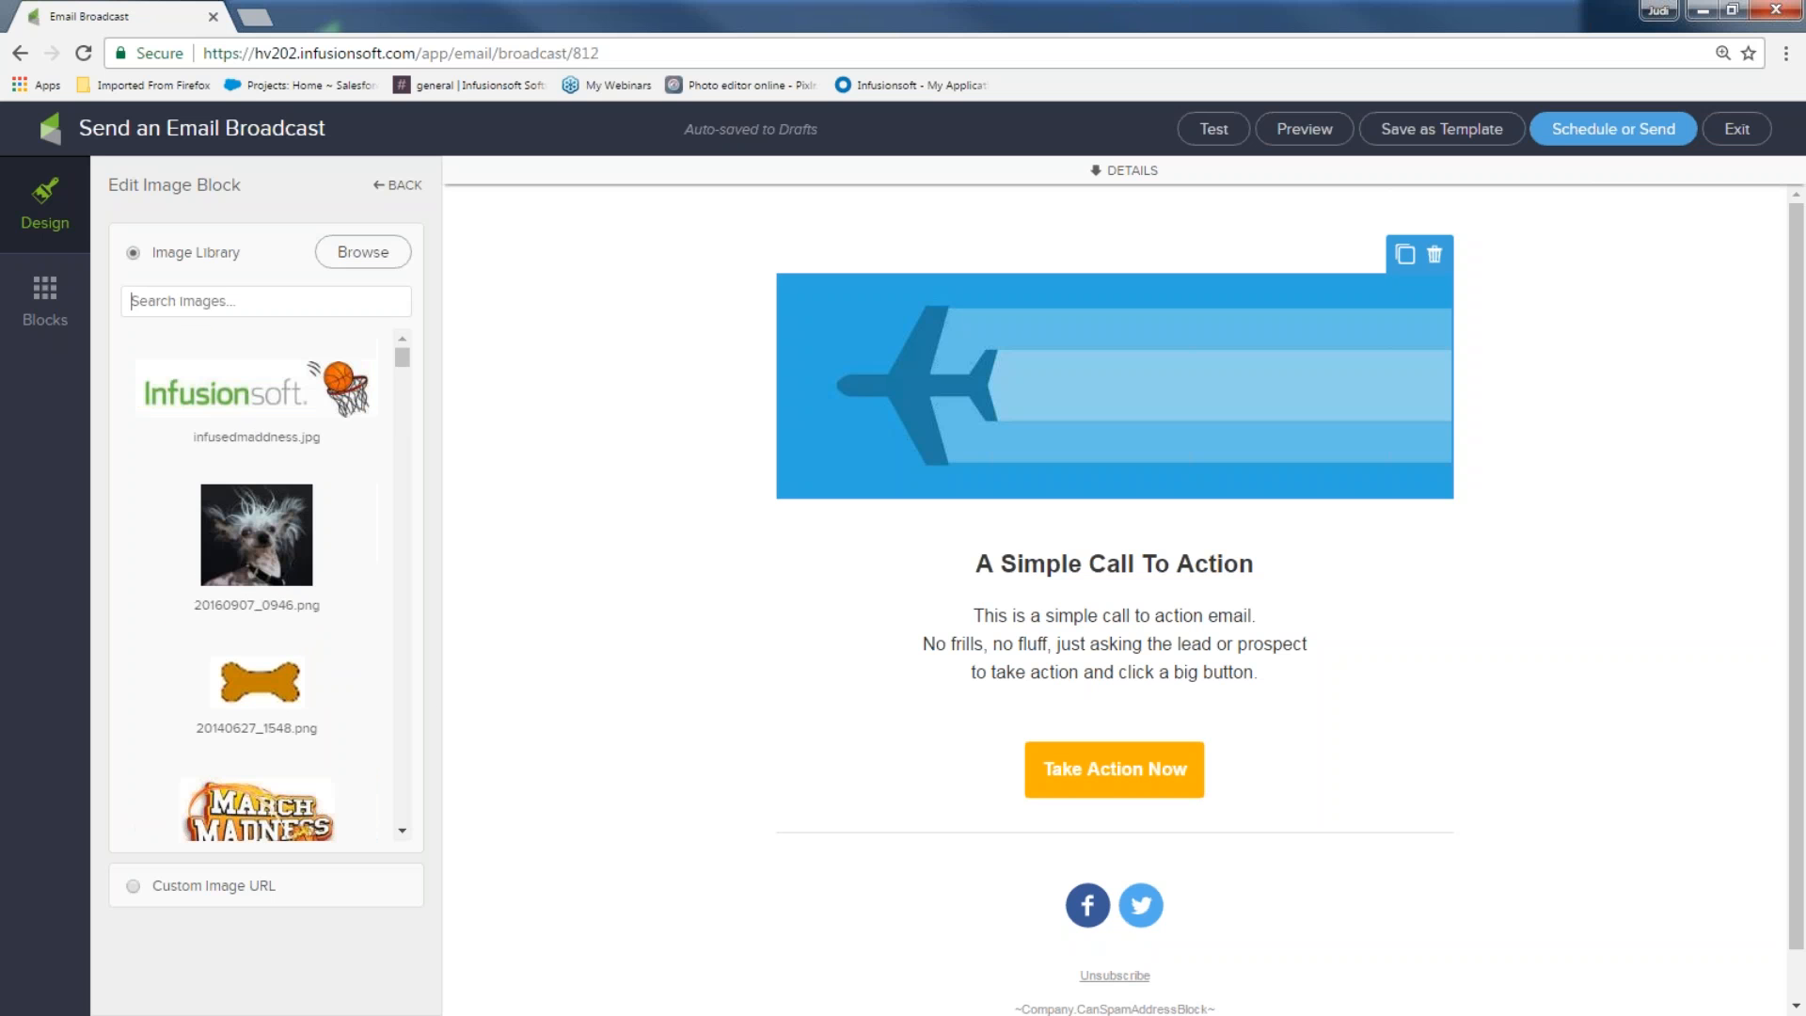
scroll(263, 546, down, 3)
click(265, 799)
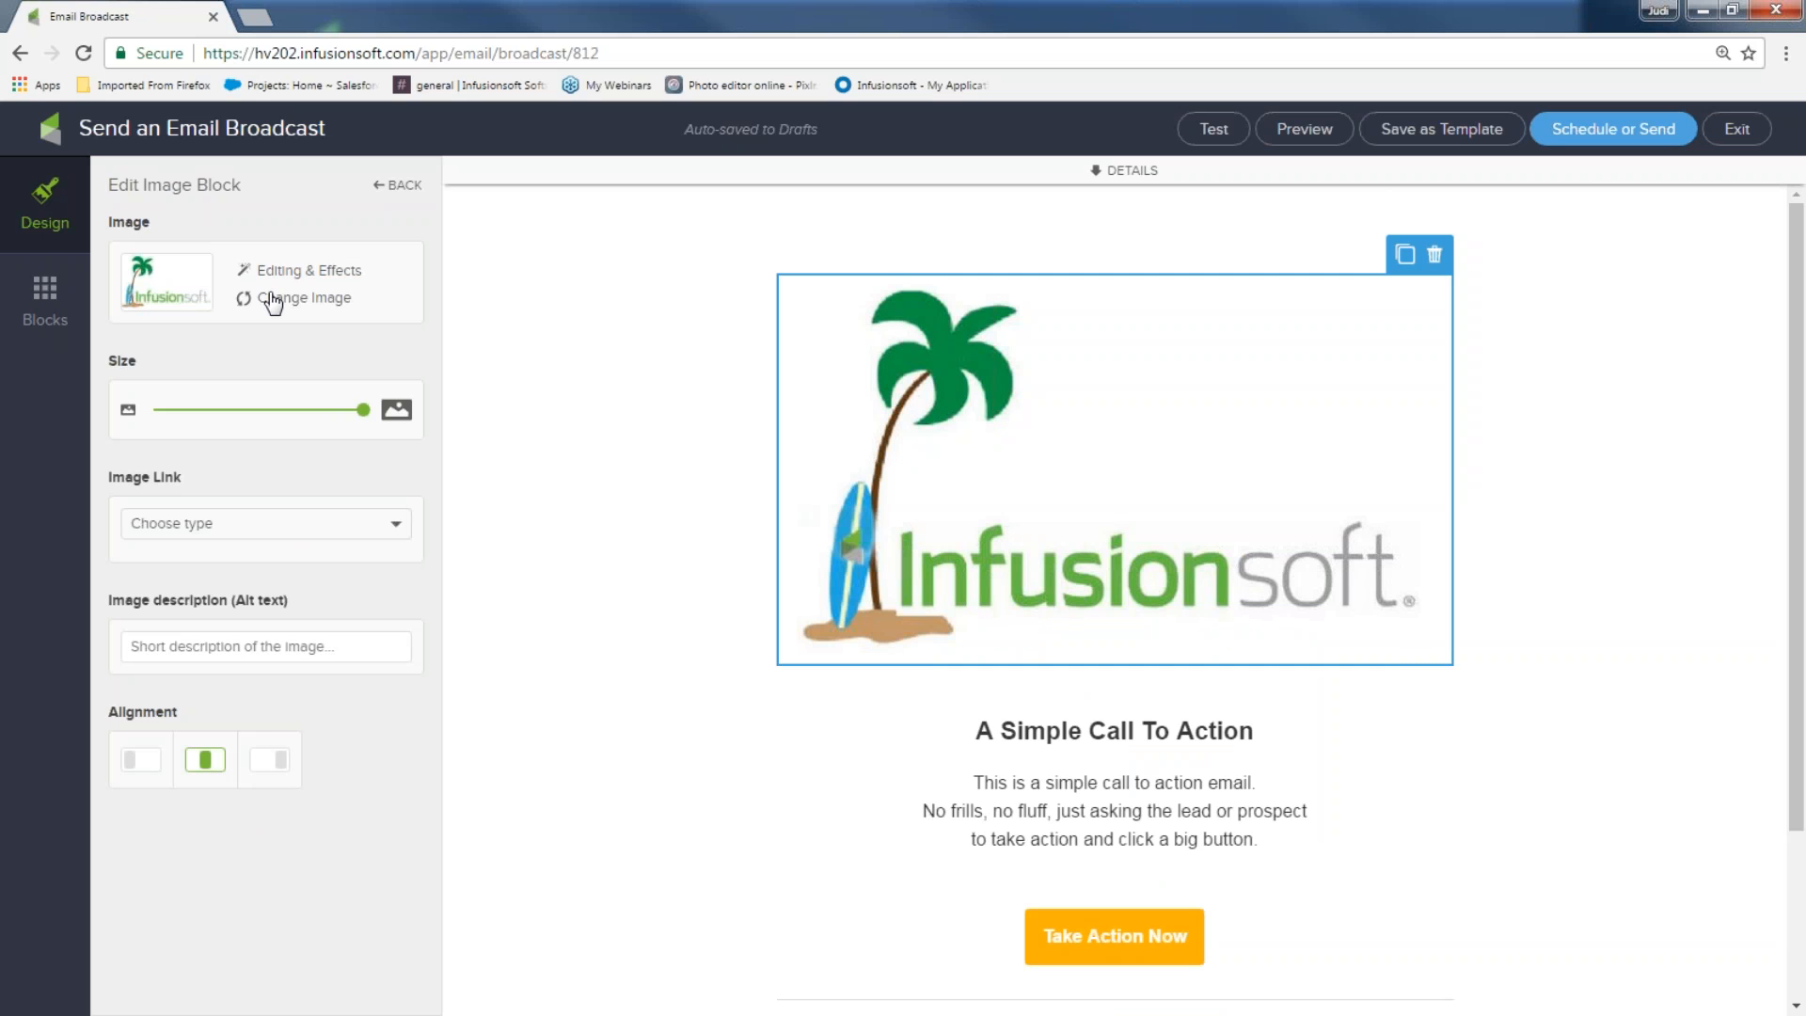
Shrink the palm-tree logo, try left and right alignment, and leave it centred
drag(365, 420, 218, 425)
click(141, 764)
click(205, 767)
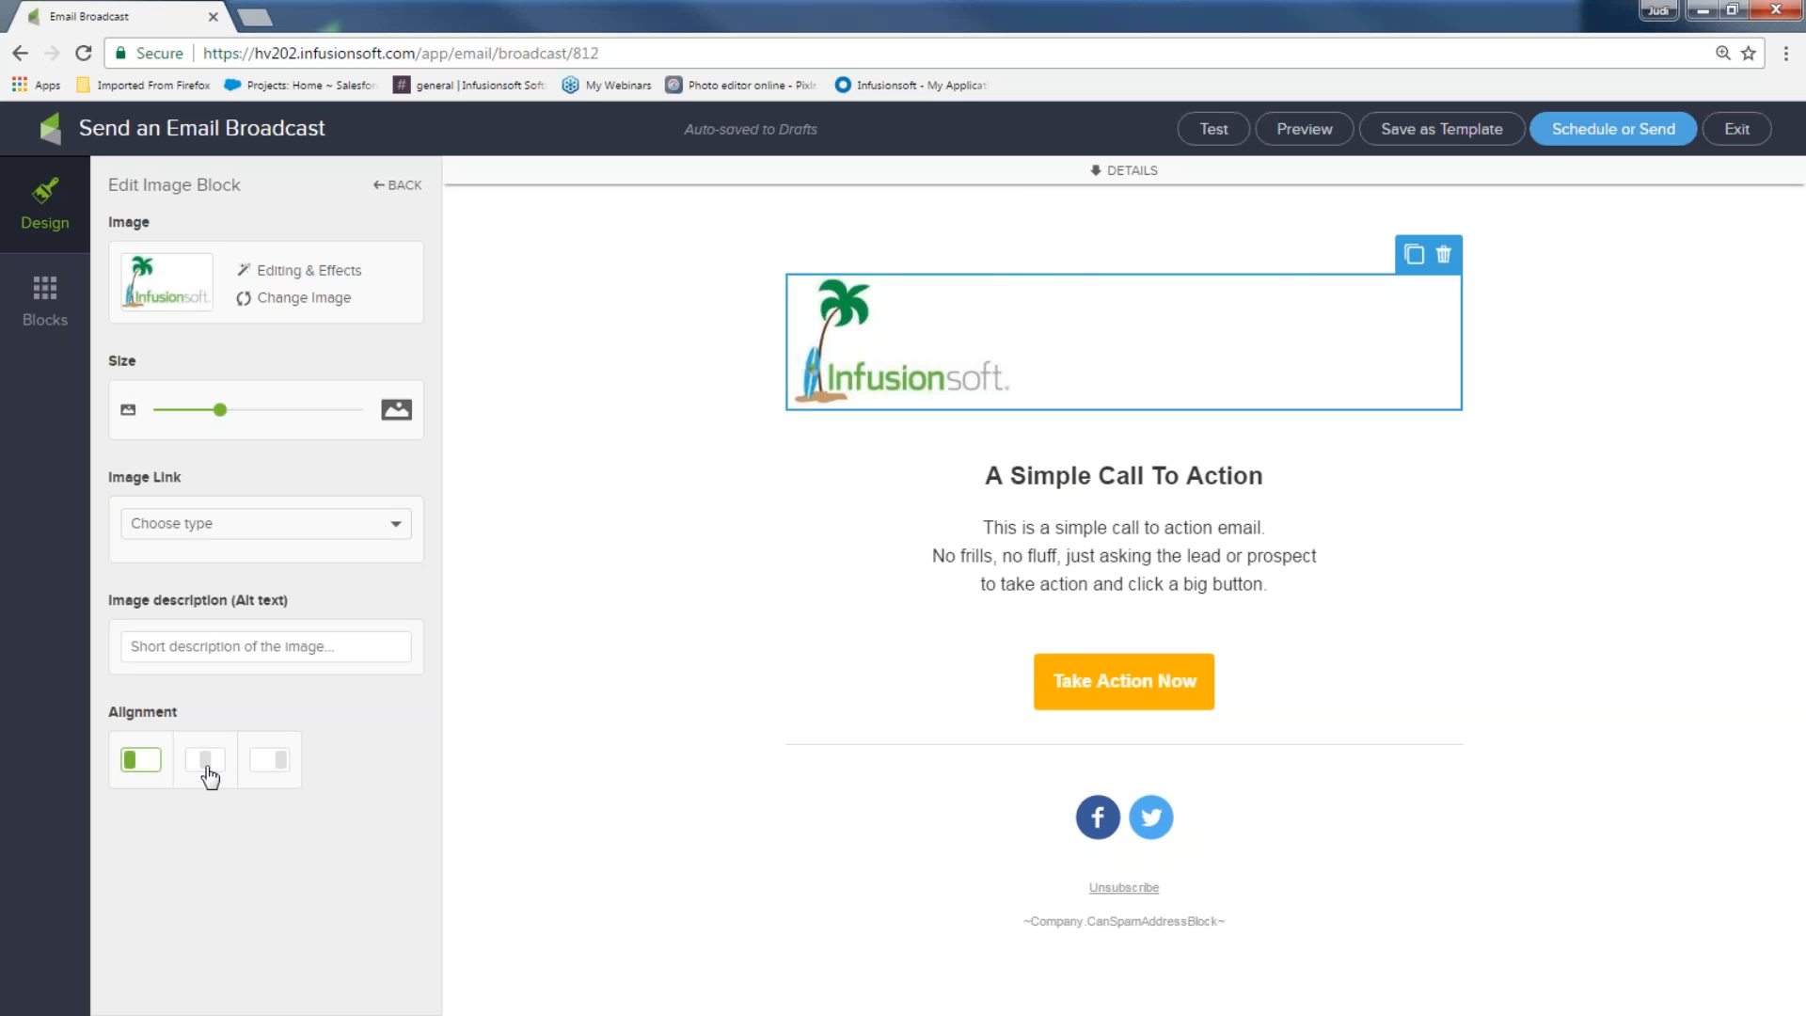
click(282, 768)
click(207, 764)
drag(224, 422, 293, 407)
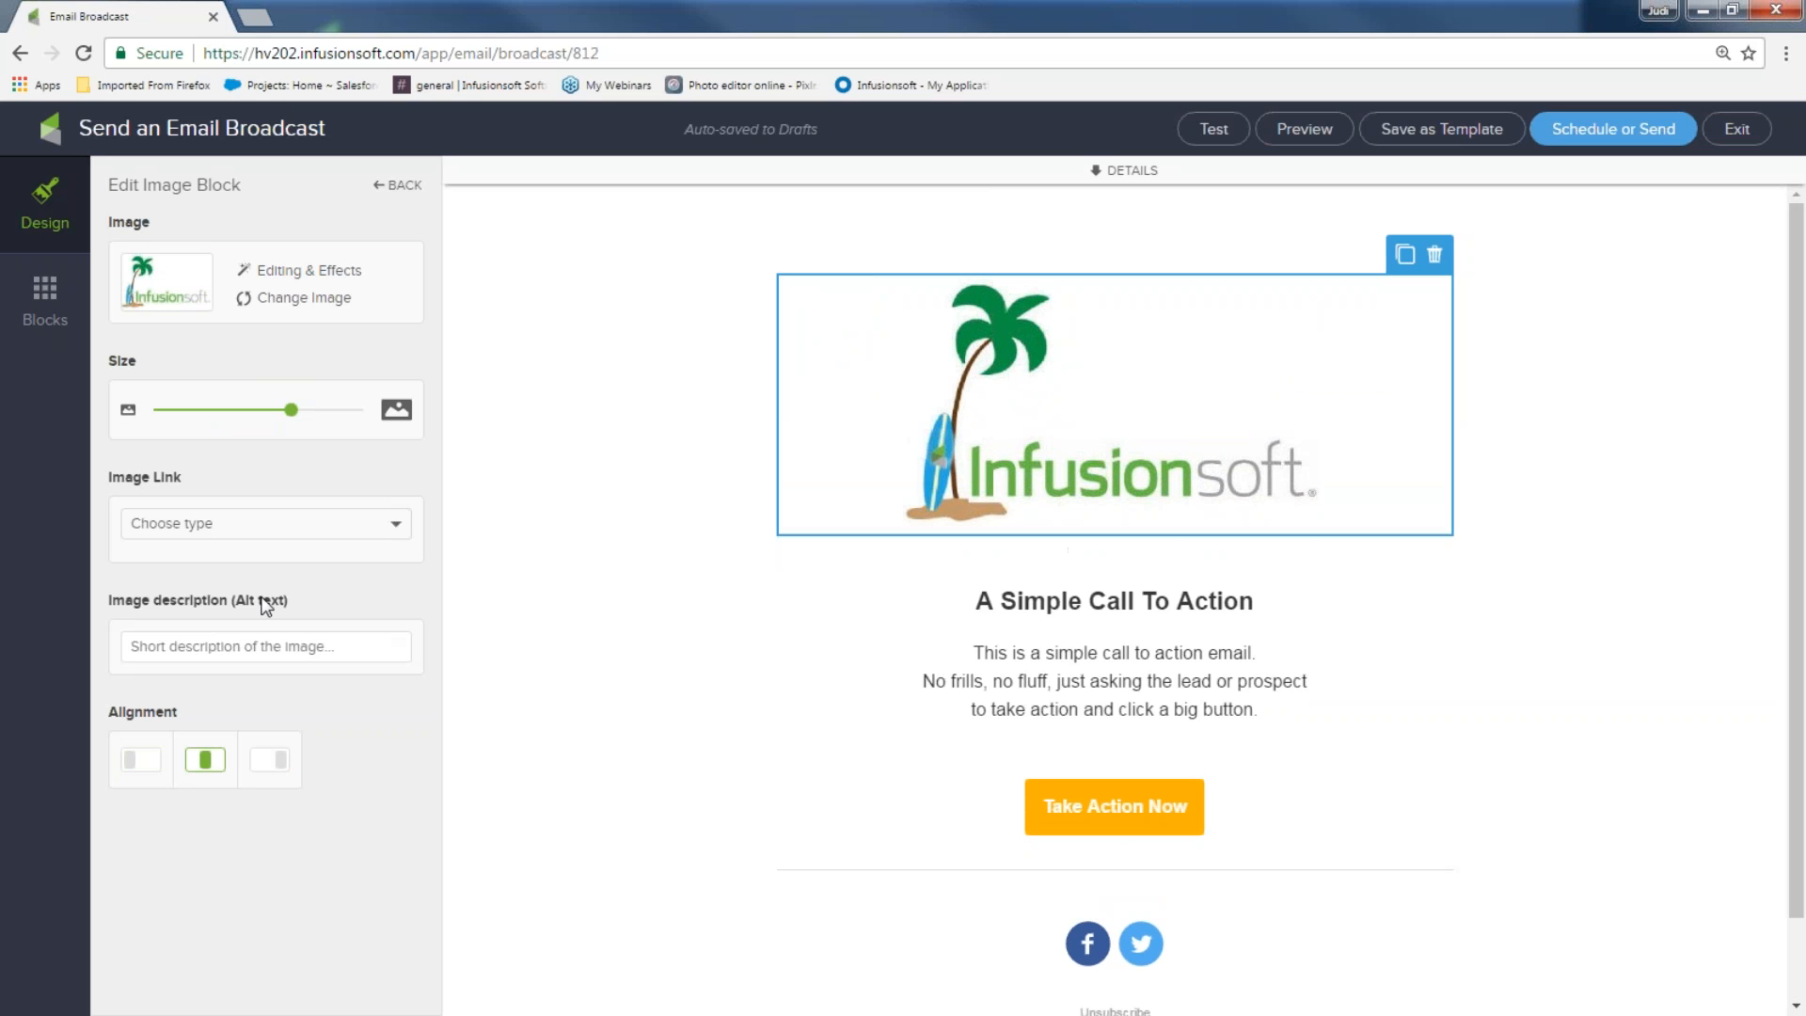
drag(97, 476, 185, 487)
click(267, 533)
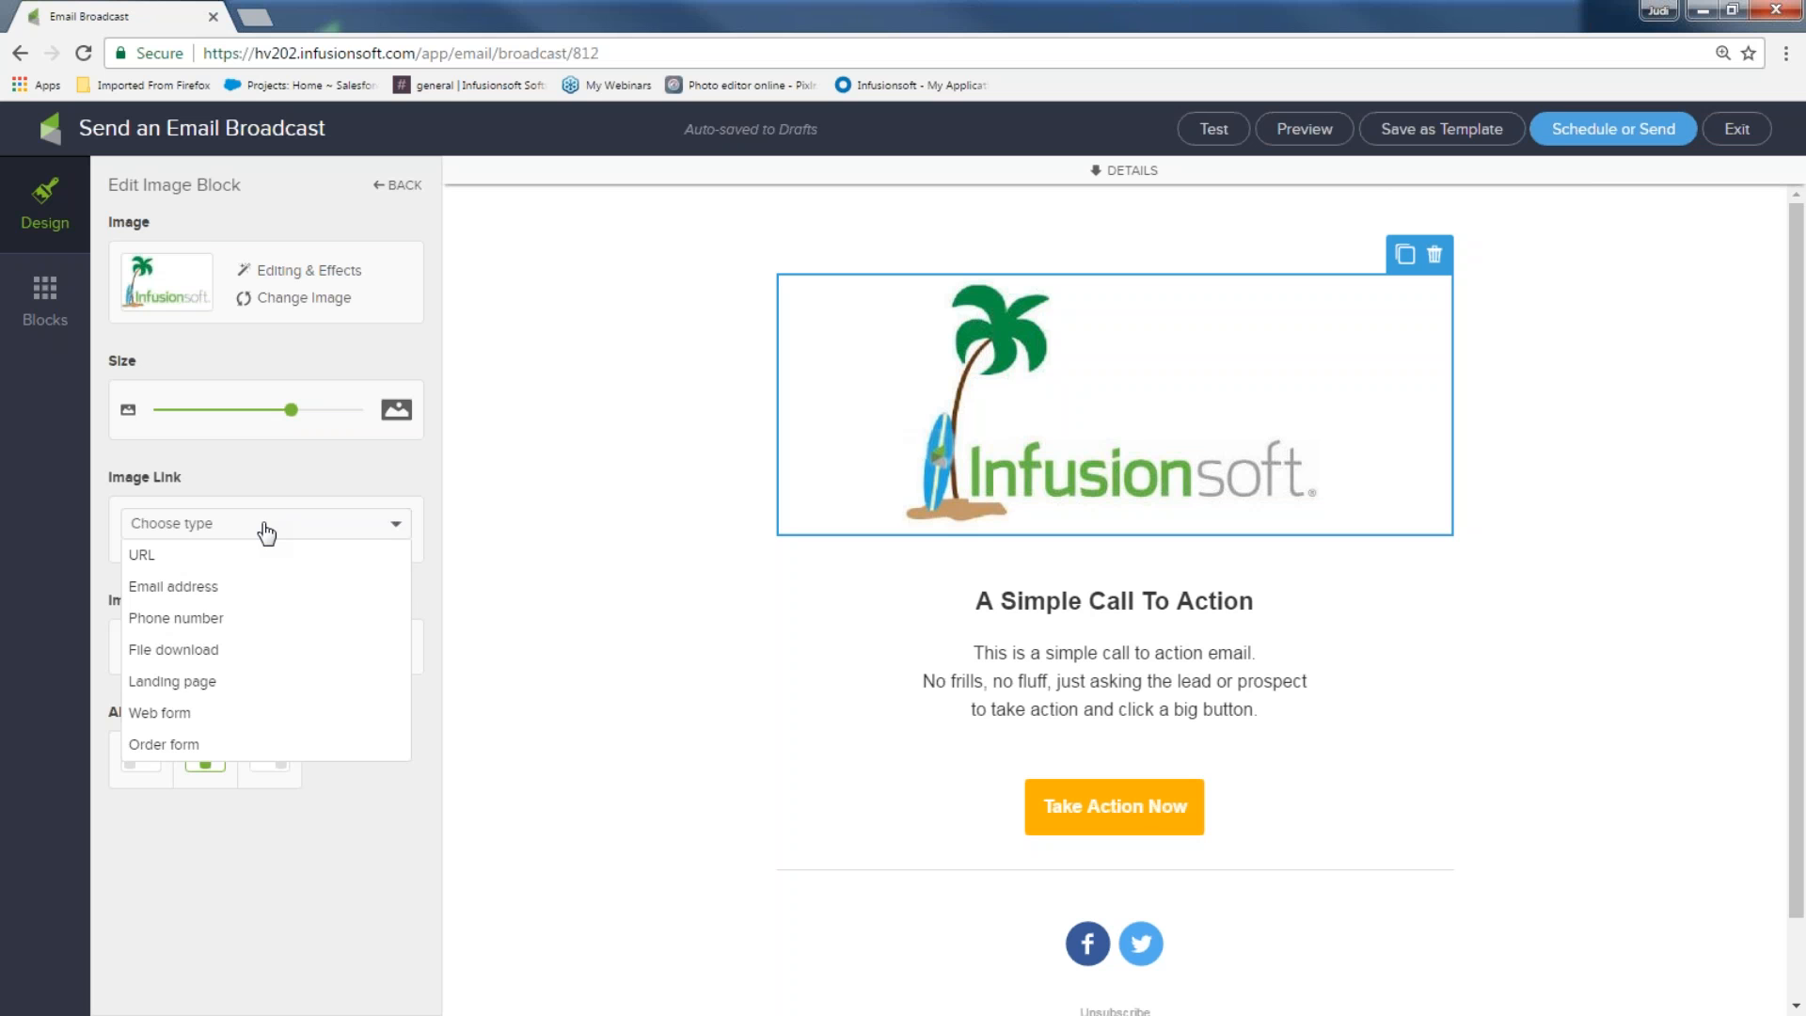
Give the logo image the alt text 'company banner'
click(266, 524)
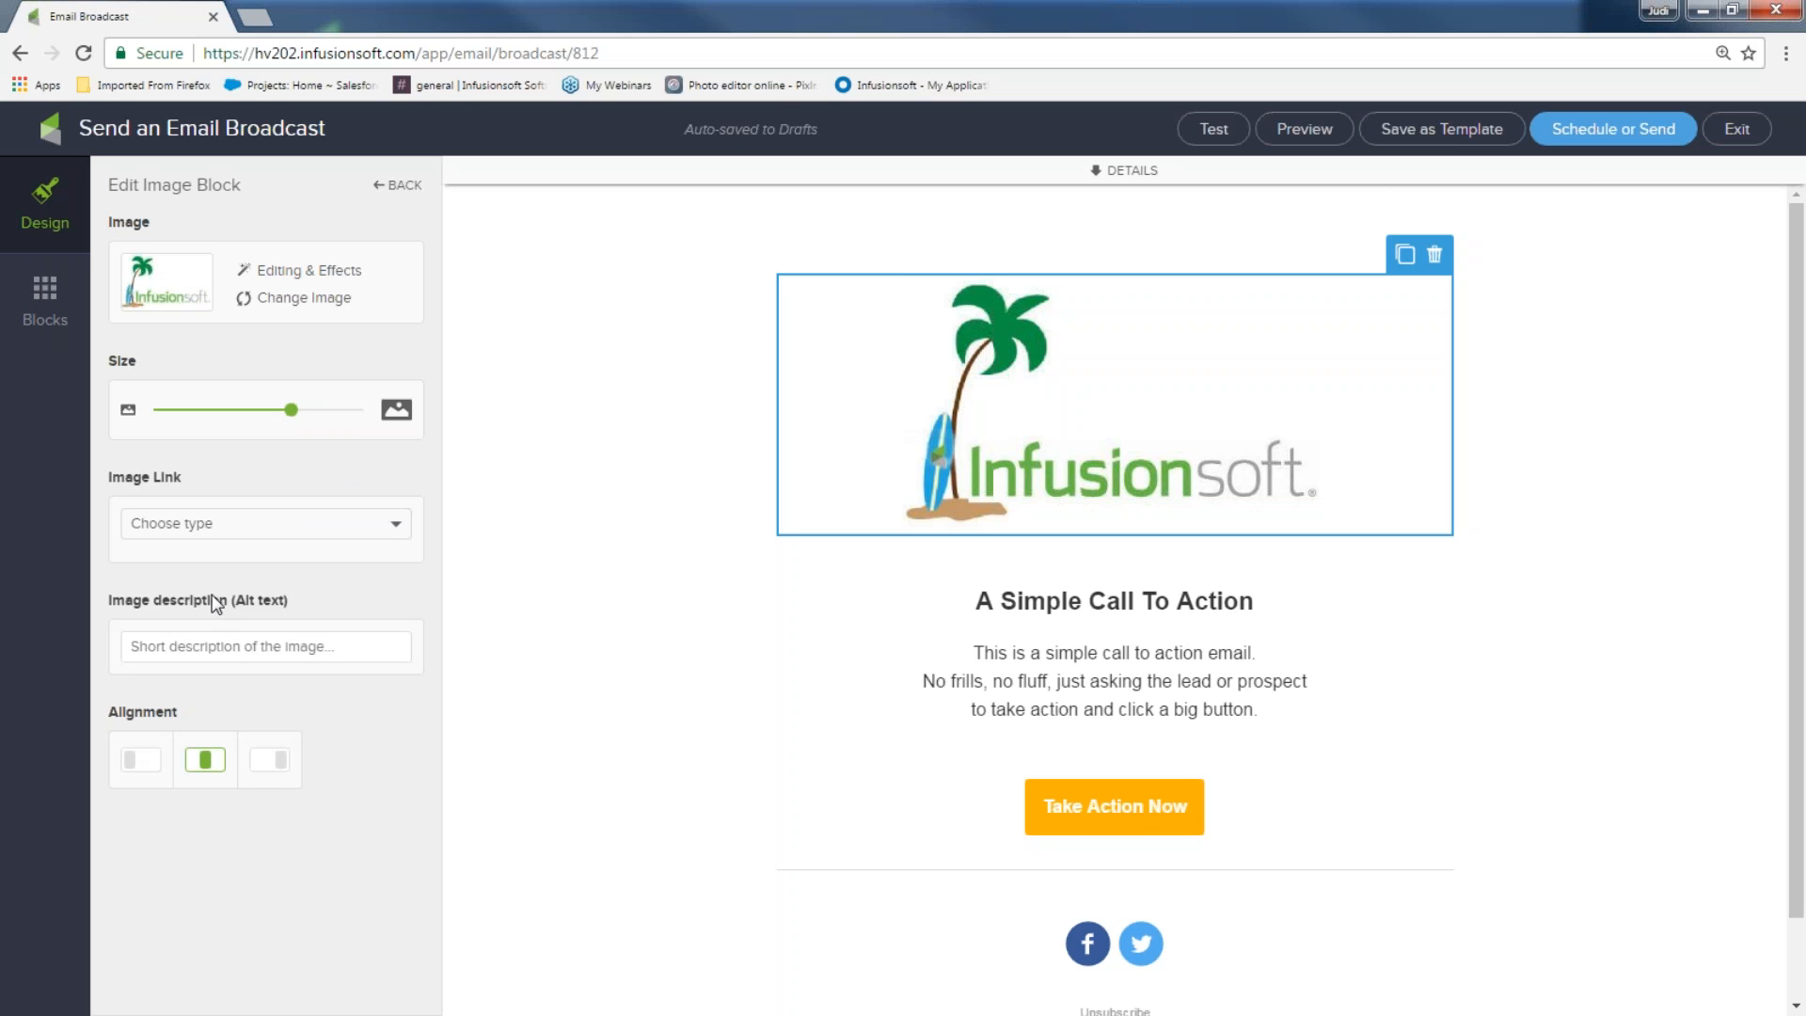
text(inf)
key(BackSpace)
key(BackSpace)
key(BackSpace)
text(company banner)
Replace the heading 'A Simple Call To Action' with 'Are you ready for some summer fun?'
click(49, 296)
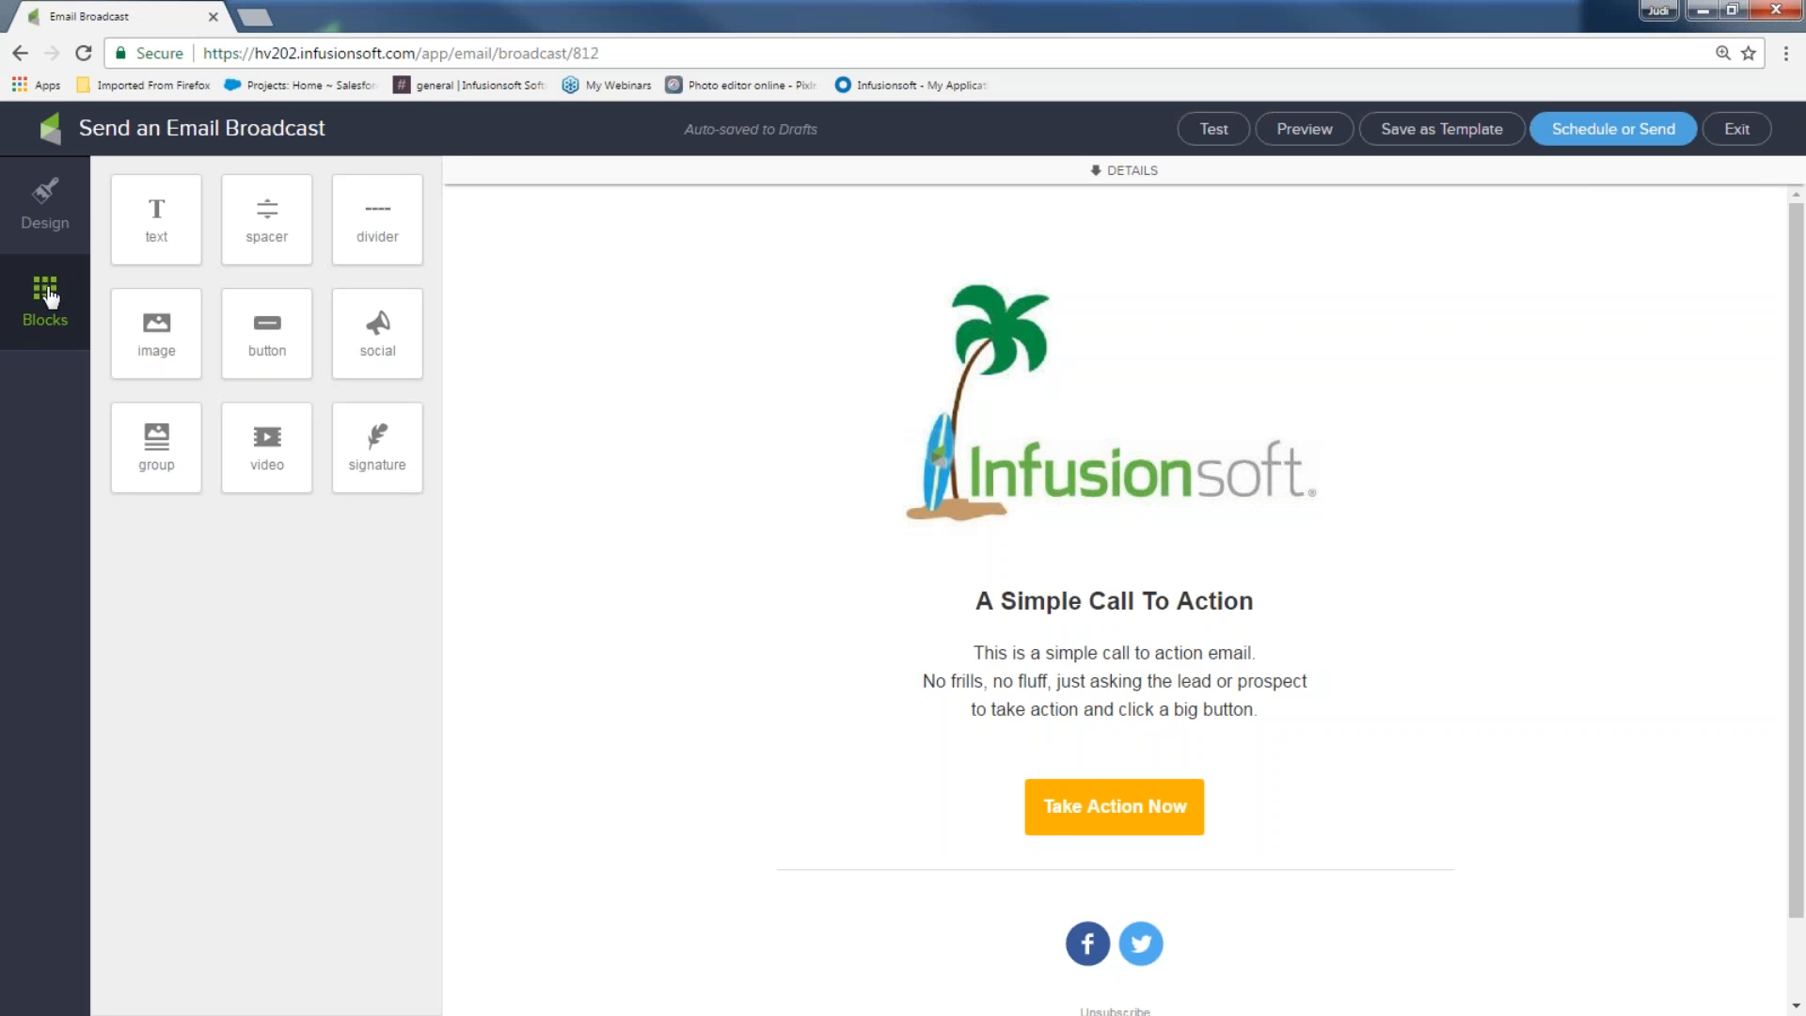
click(1282, 596)
drag(974, 600, 1087, 603)
triple_click(974, 549)
text(A)
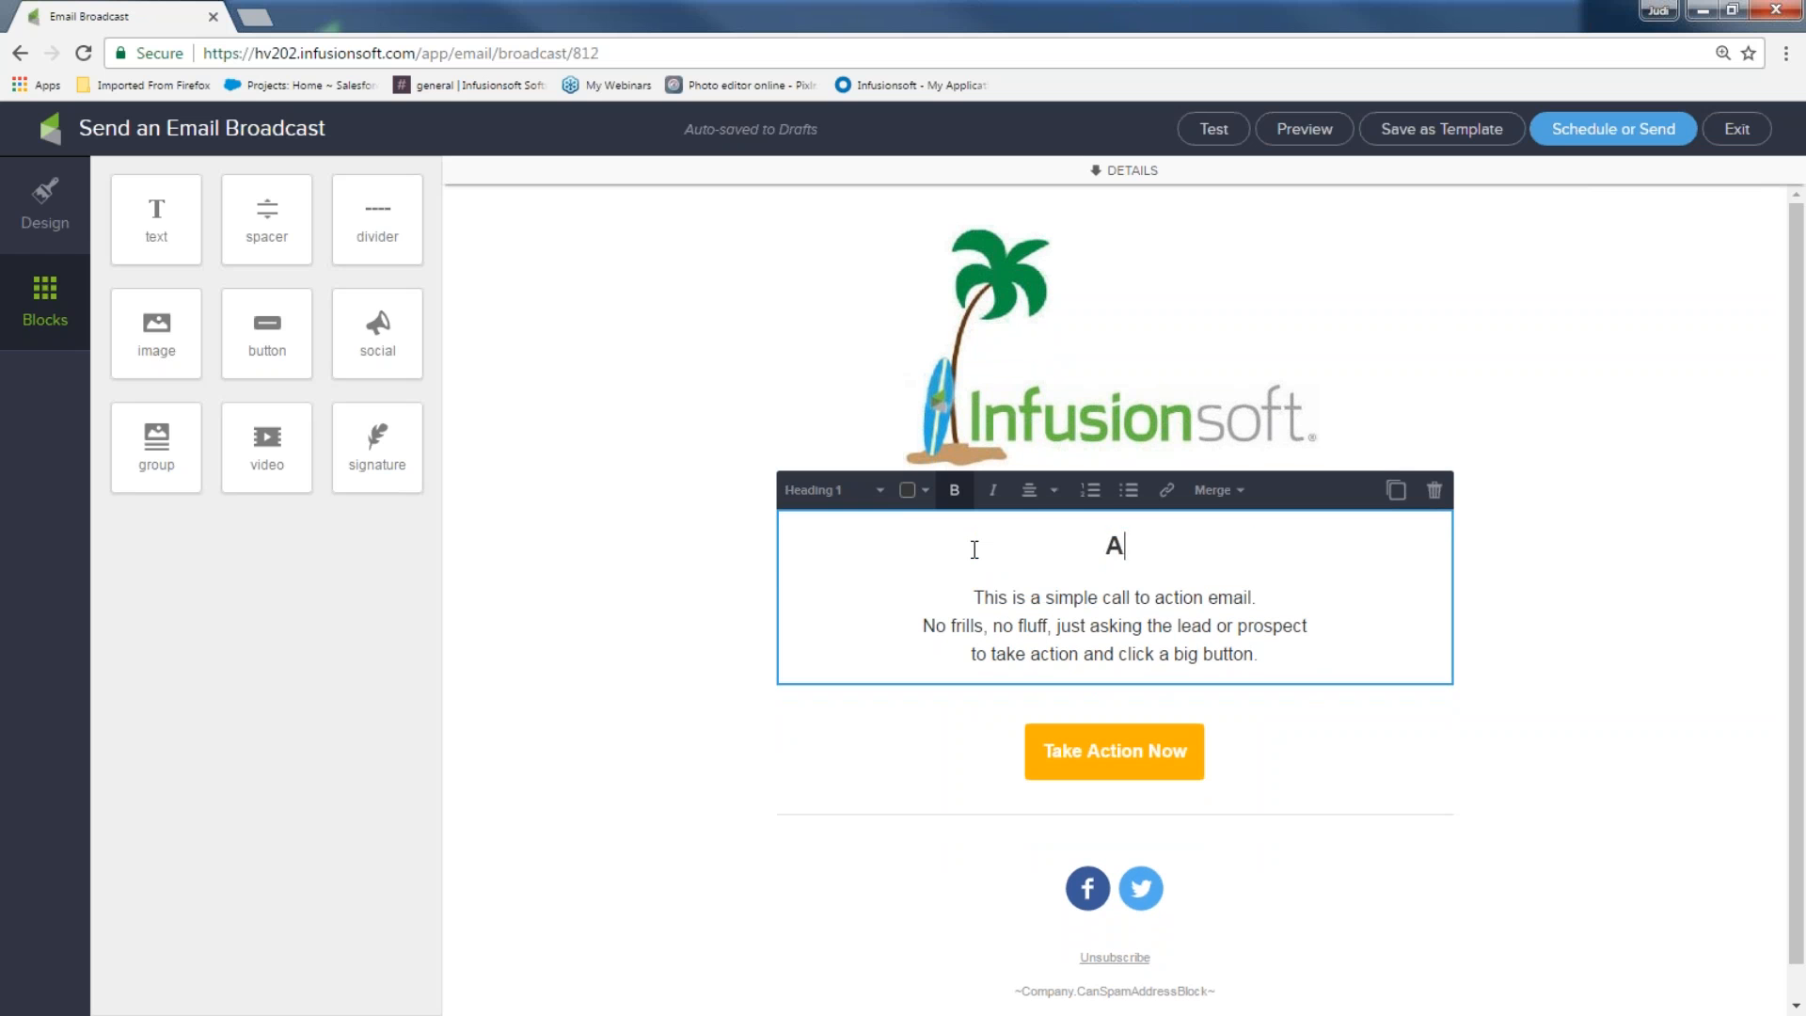
text(re you ready for)
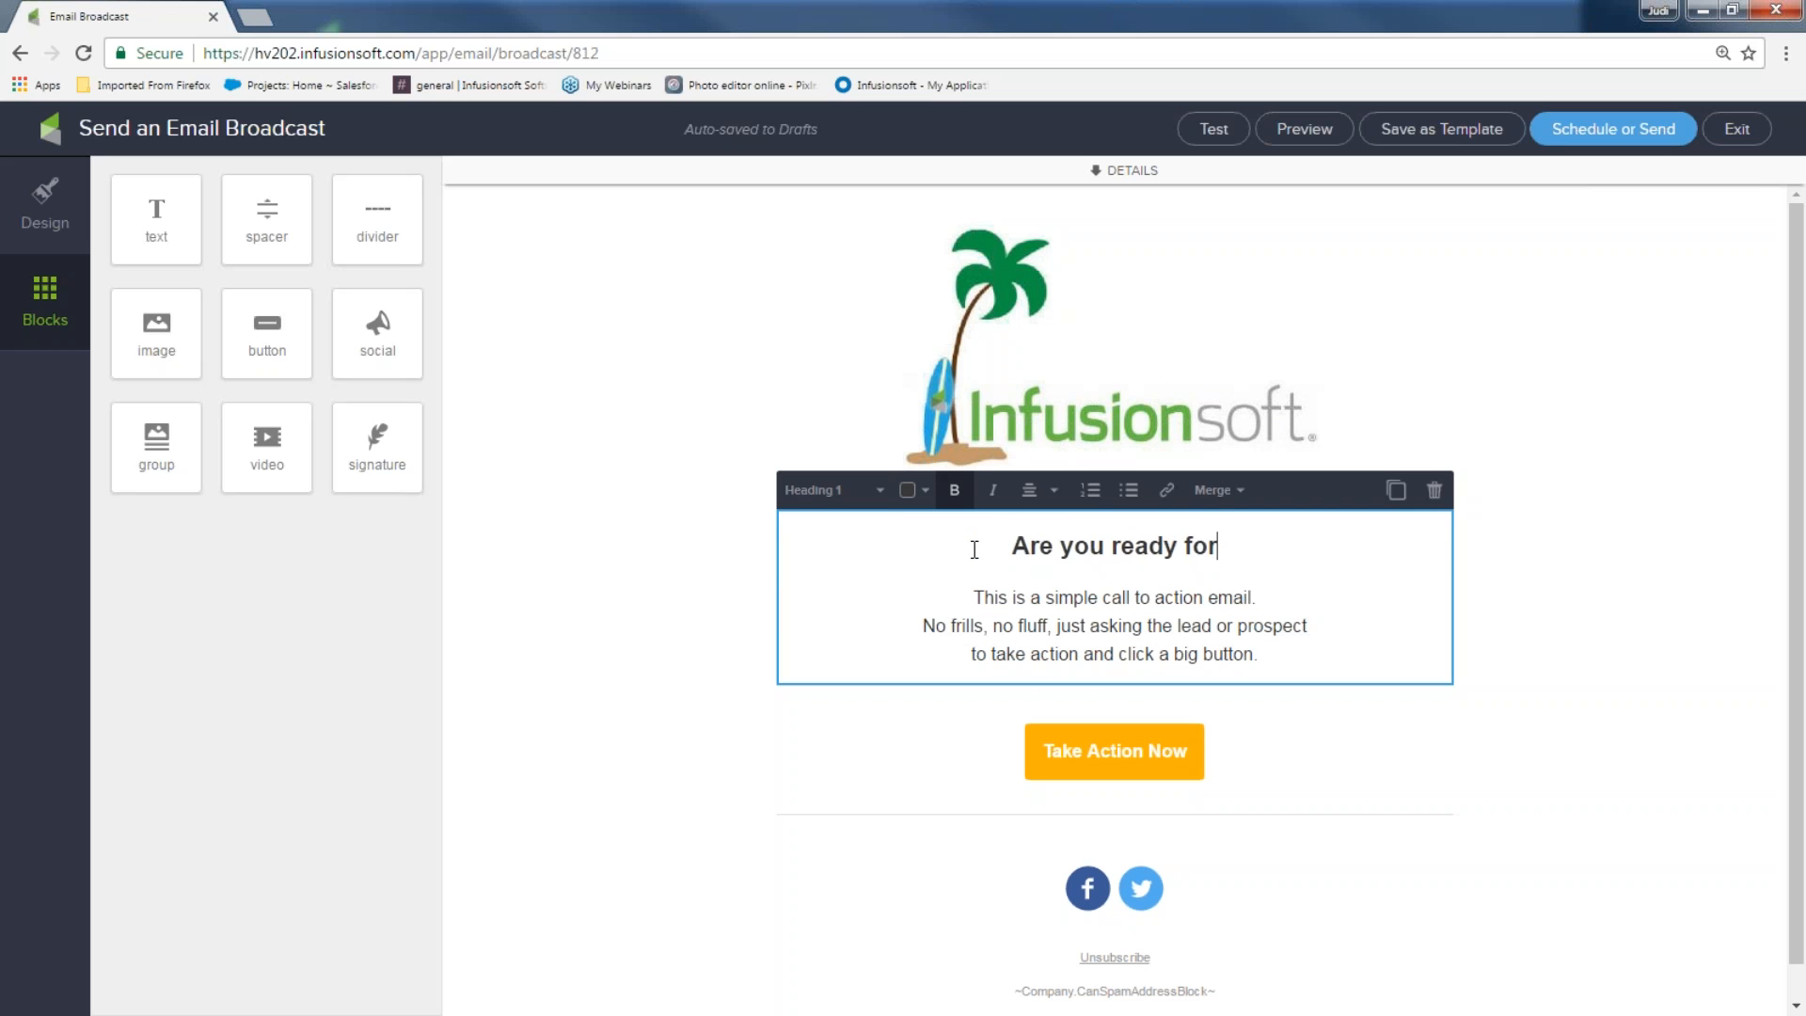
text( some summer fun?)
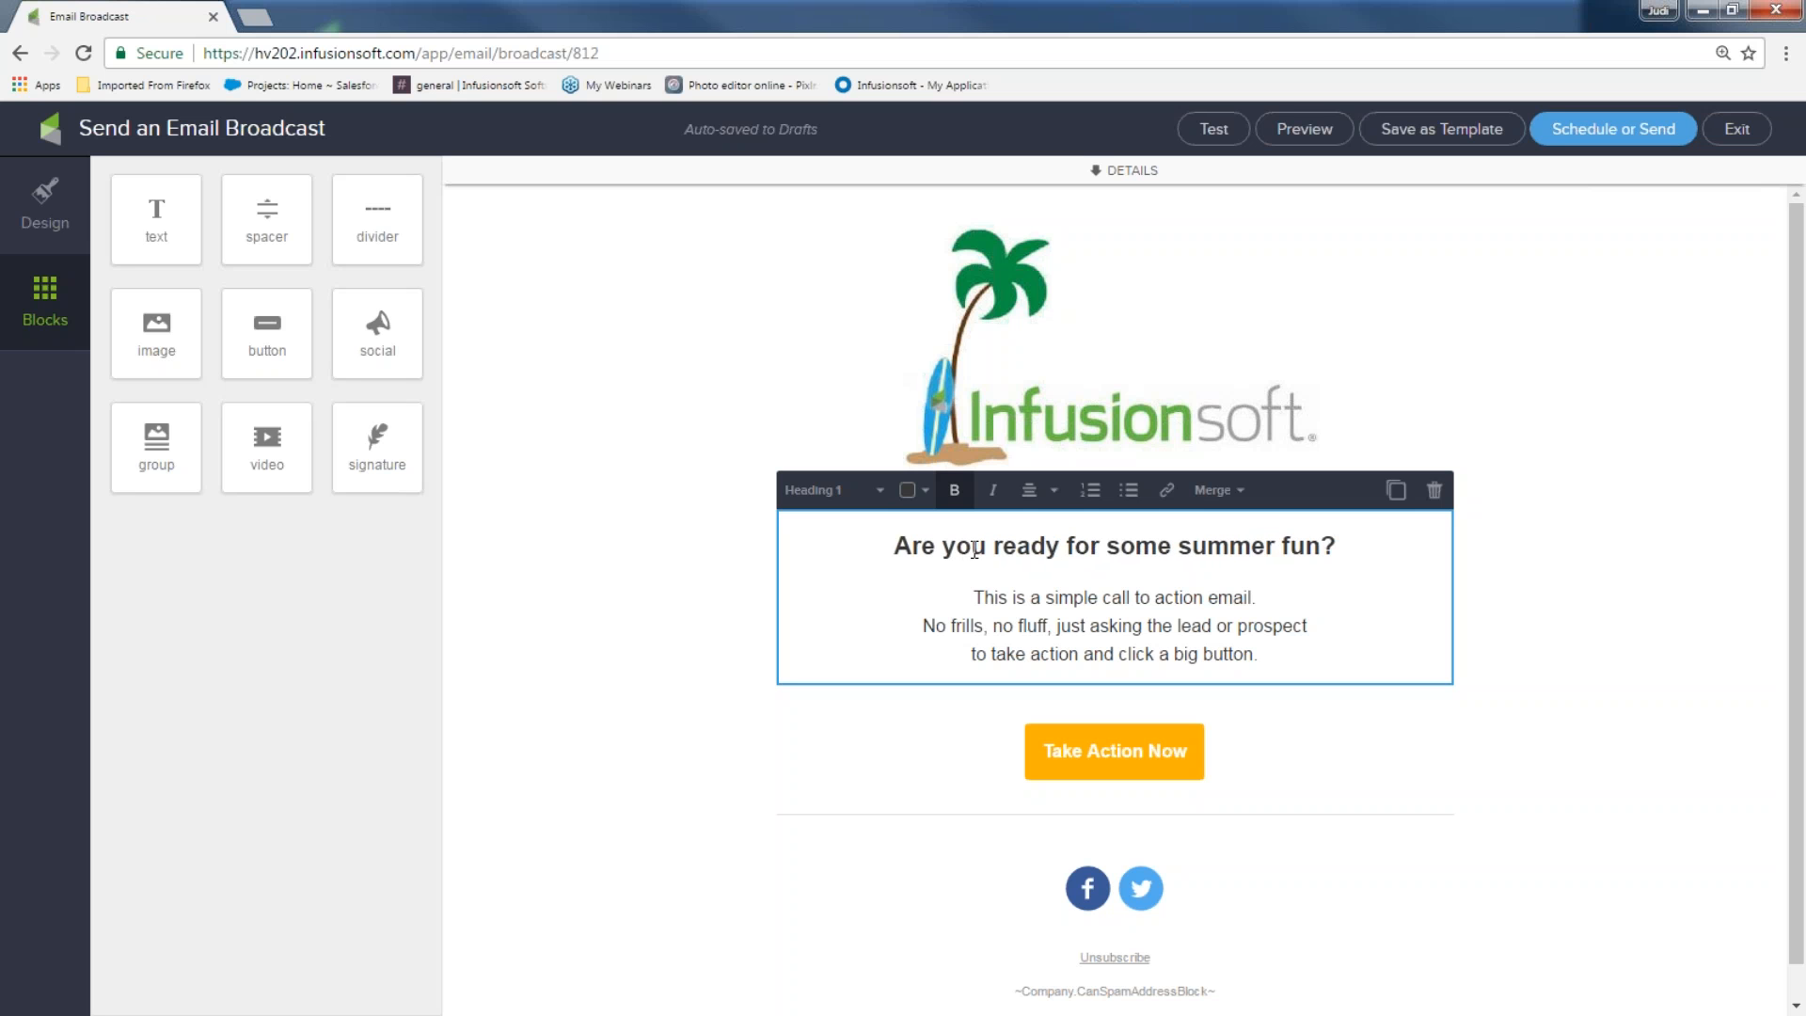
Colour the new heading blue and select the three lines of body text below it
drag(1349, 548, 899, 553)
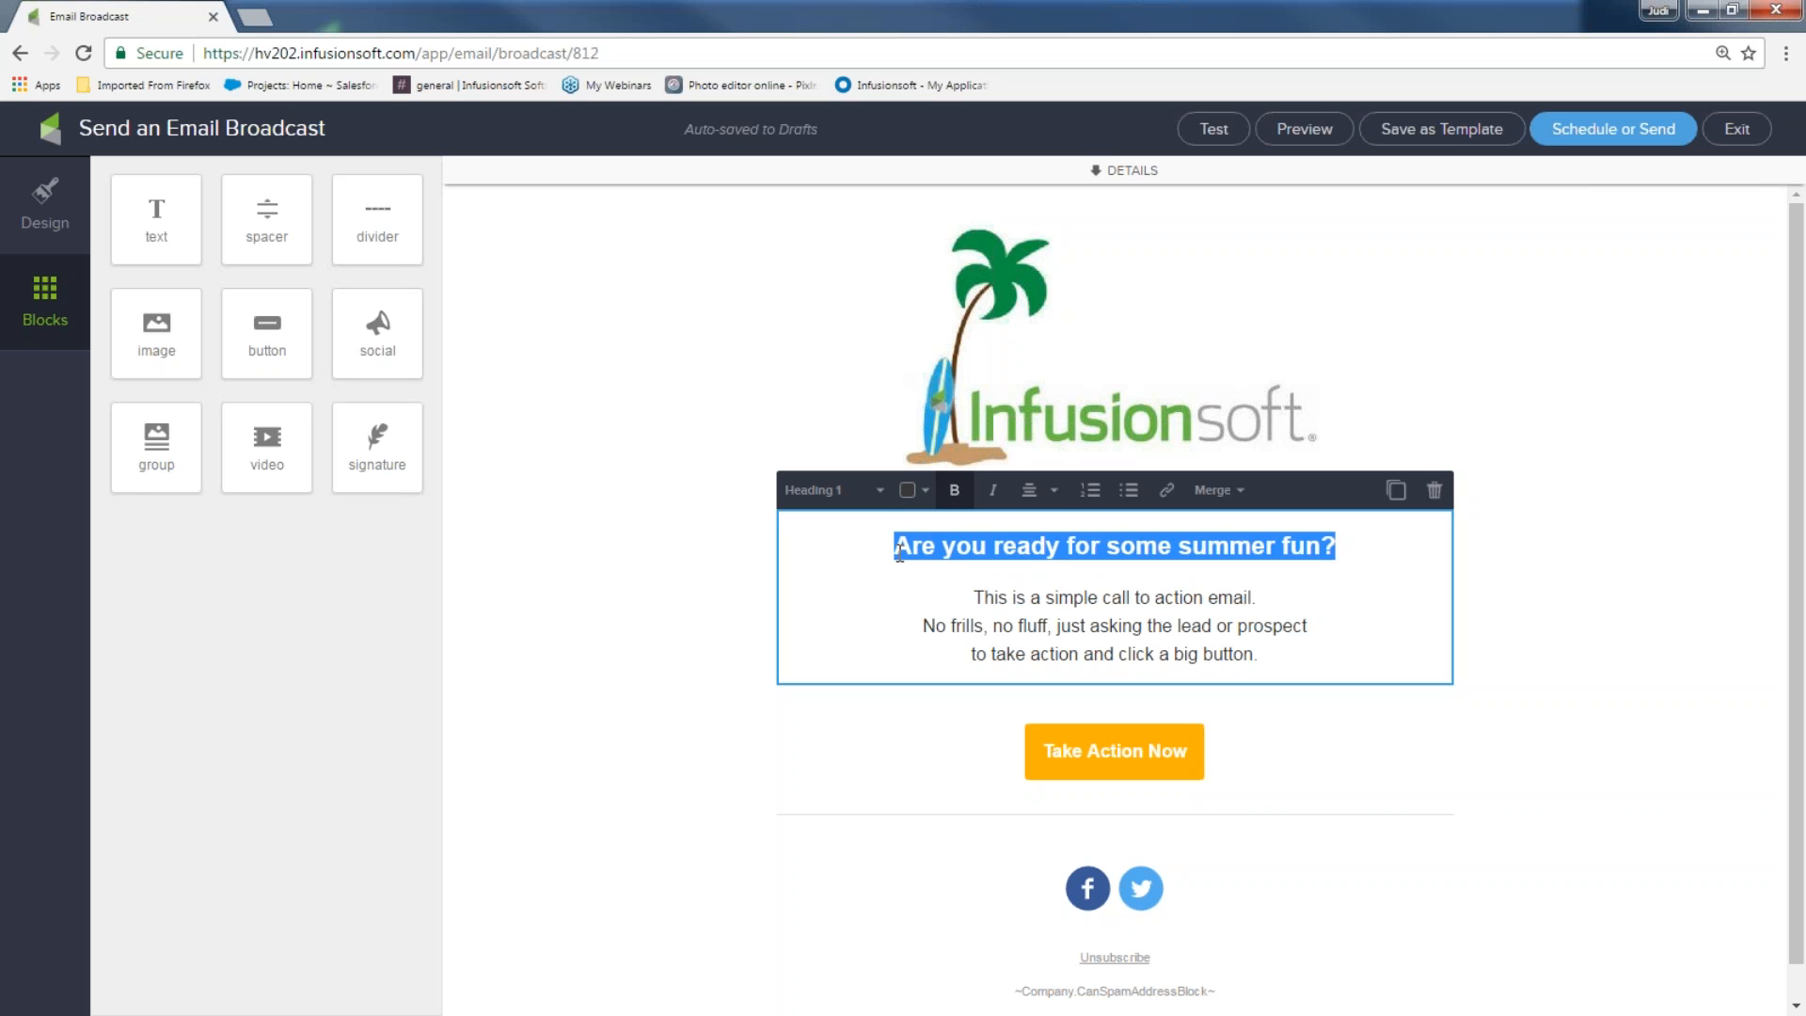
click(921, 504)
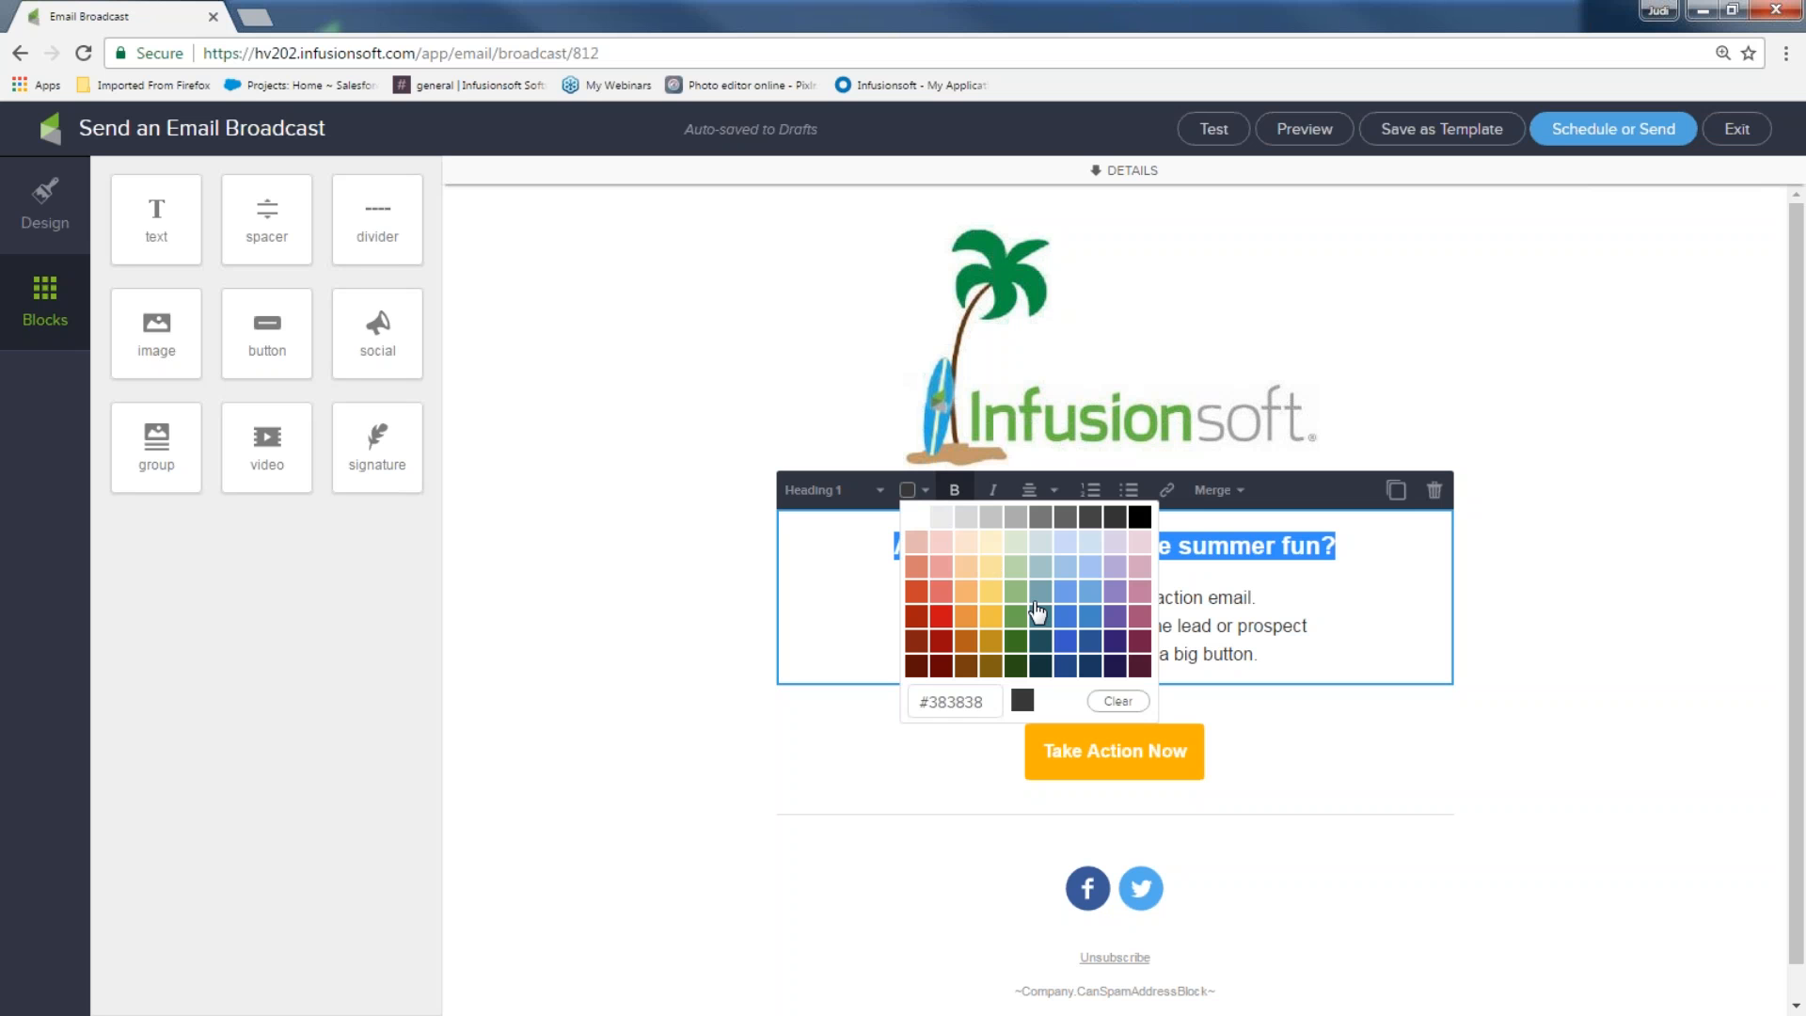
click(1064, 627)
click(1383, 581)
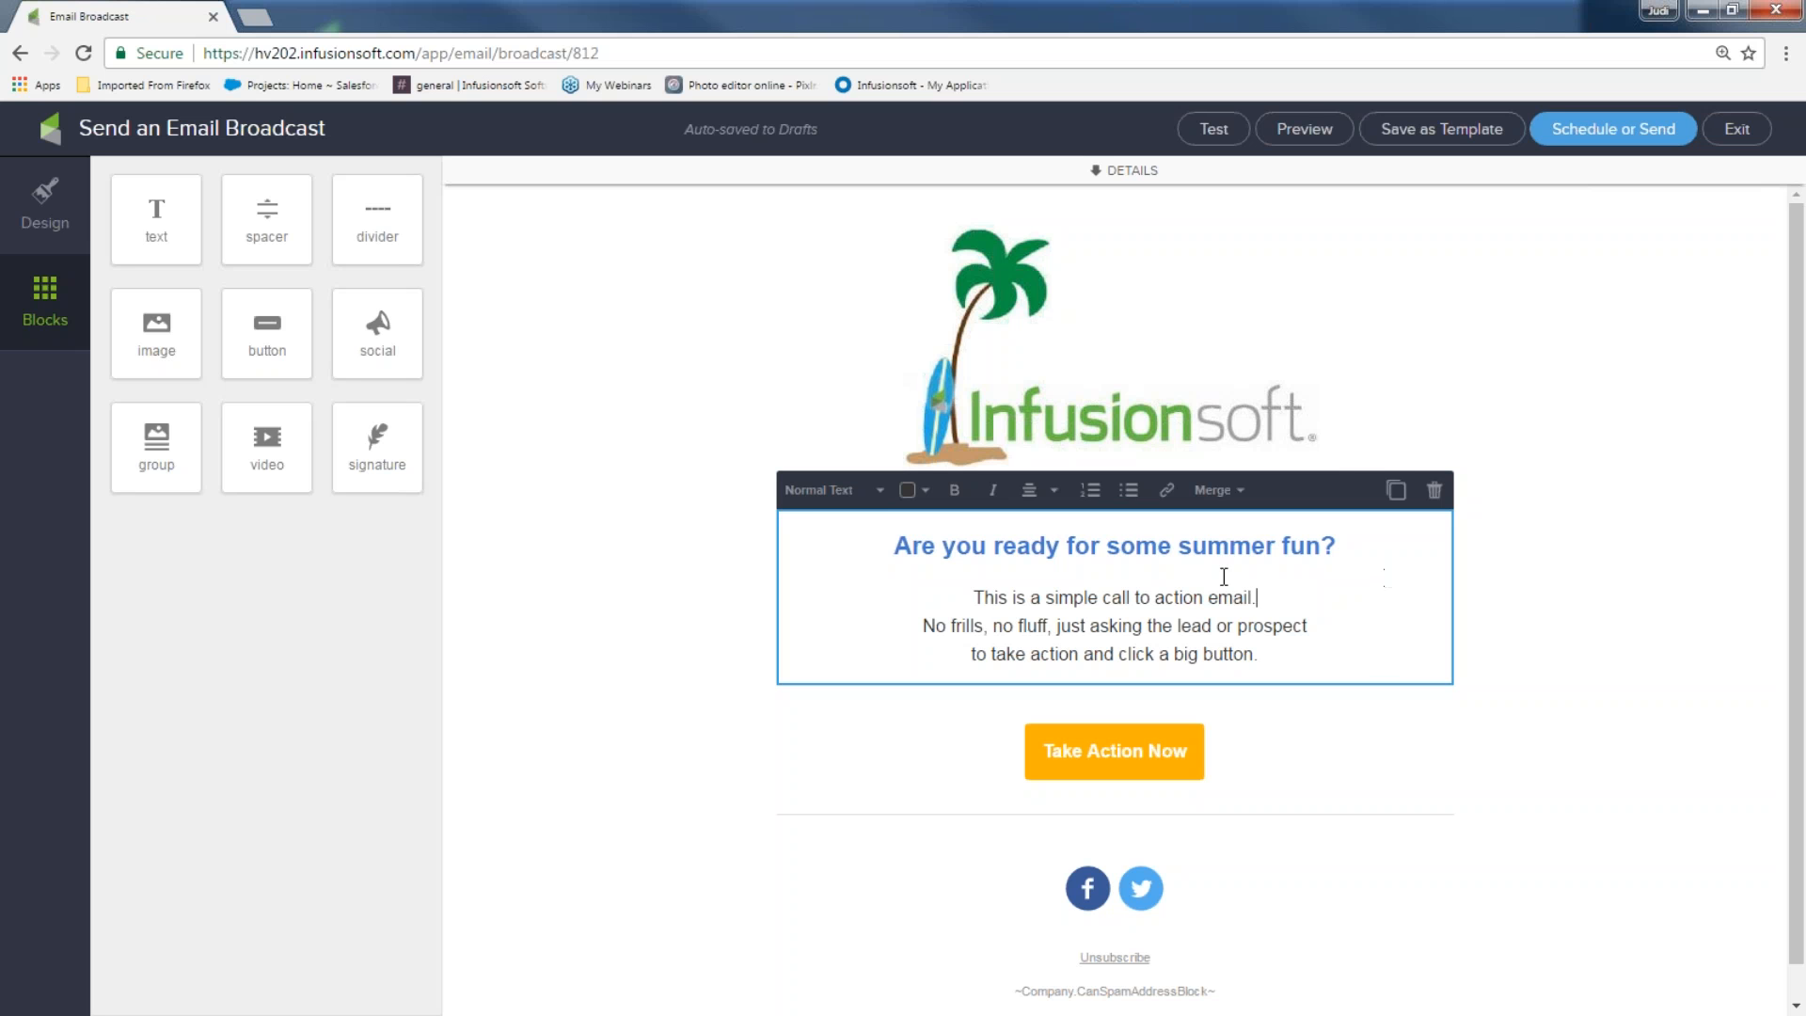
drag(968, 598, 1283, 655)
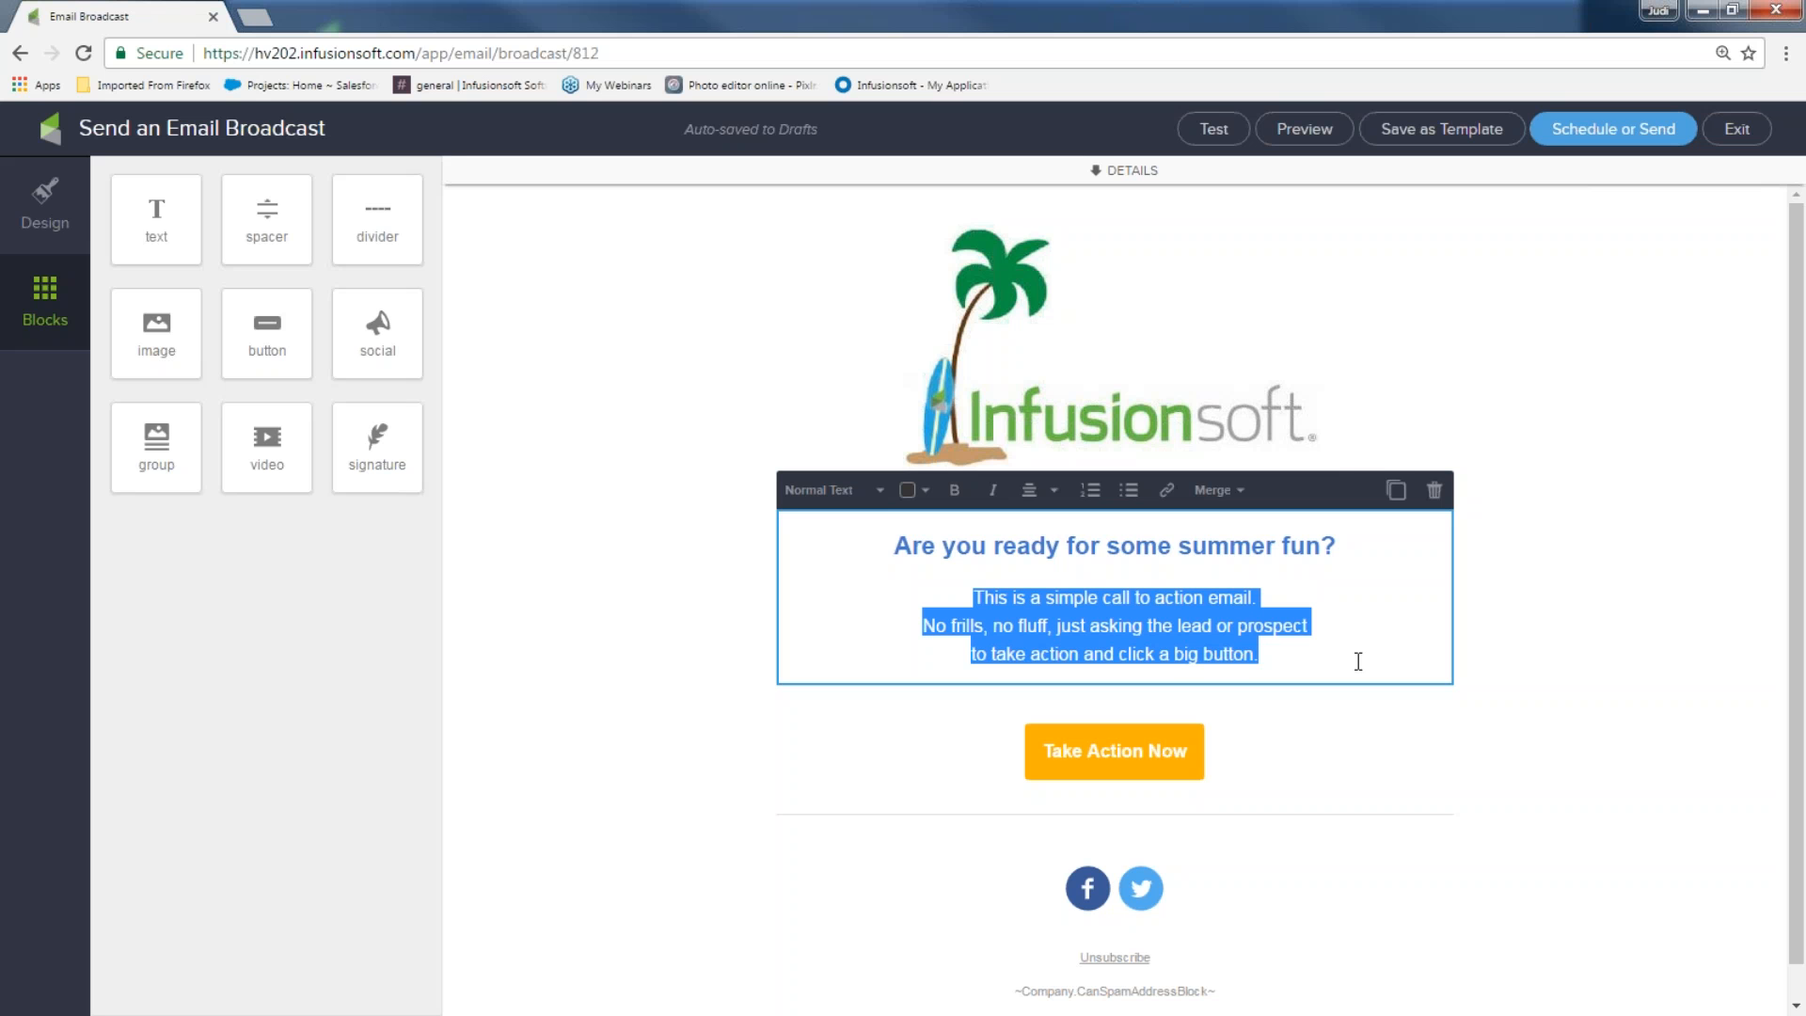
Append 'Here is your summer fun handbook. Filled with ideas and awesome stuff' and 'Click here to get the ideas now!!!' to the body
click(1287, 661)
text(Here is your summer fun handbook. Filled with ideas and awesome stuff)
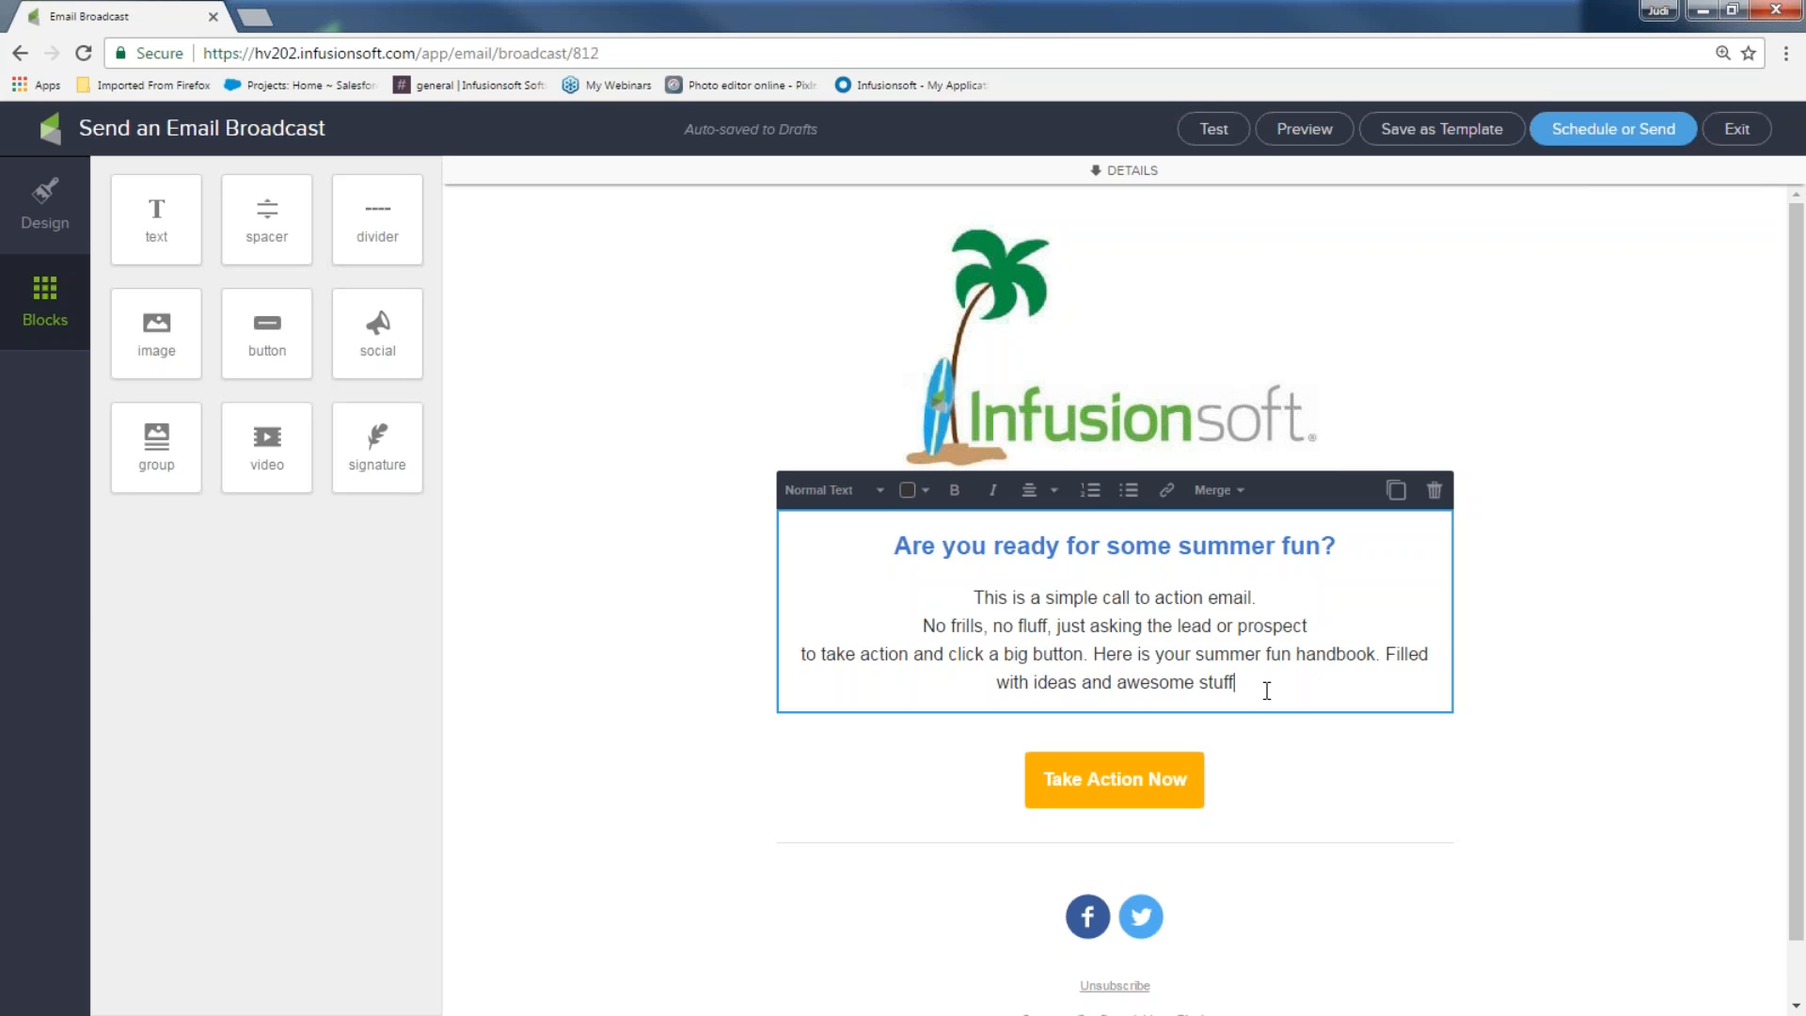
text(Clic)
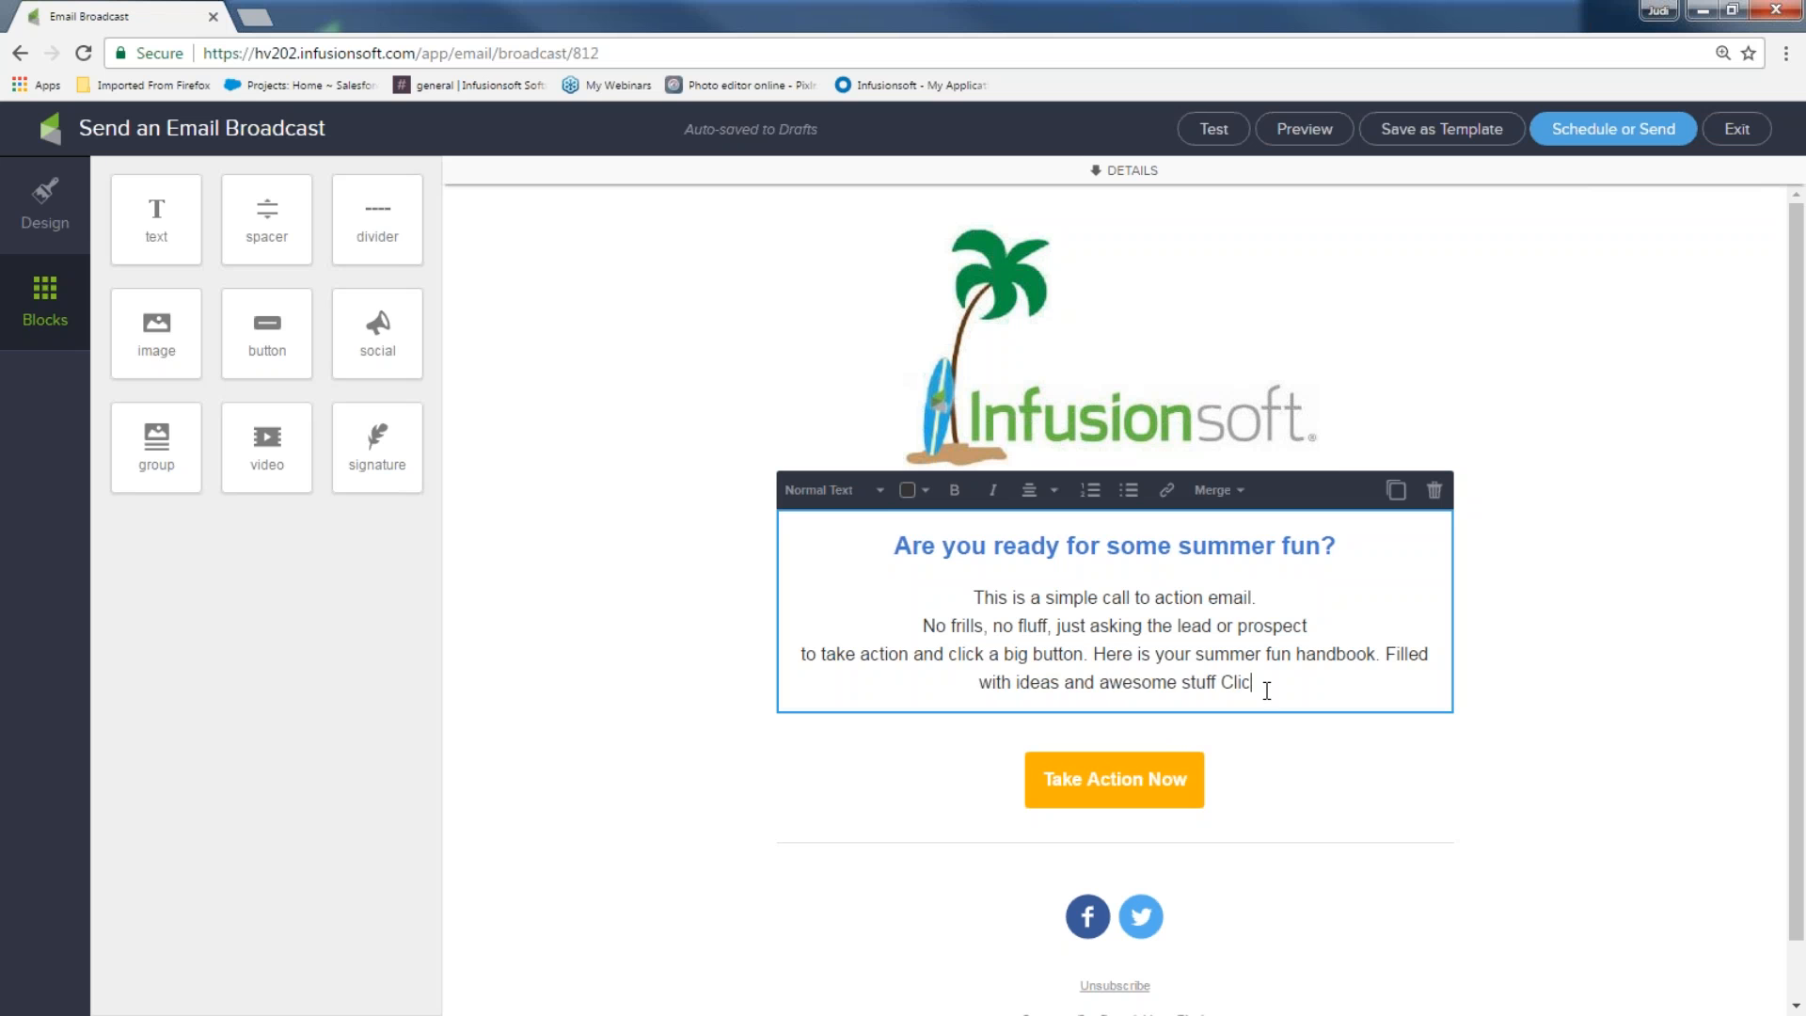
text(k here to get)
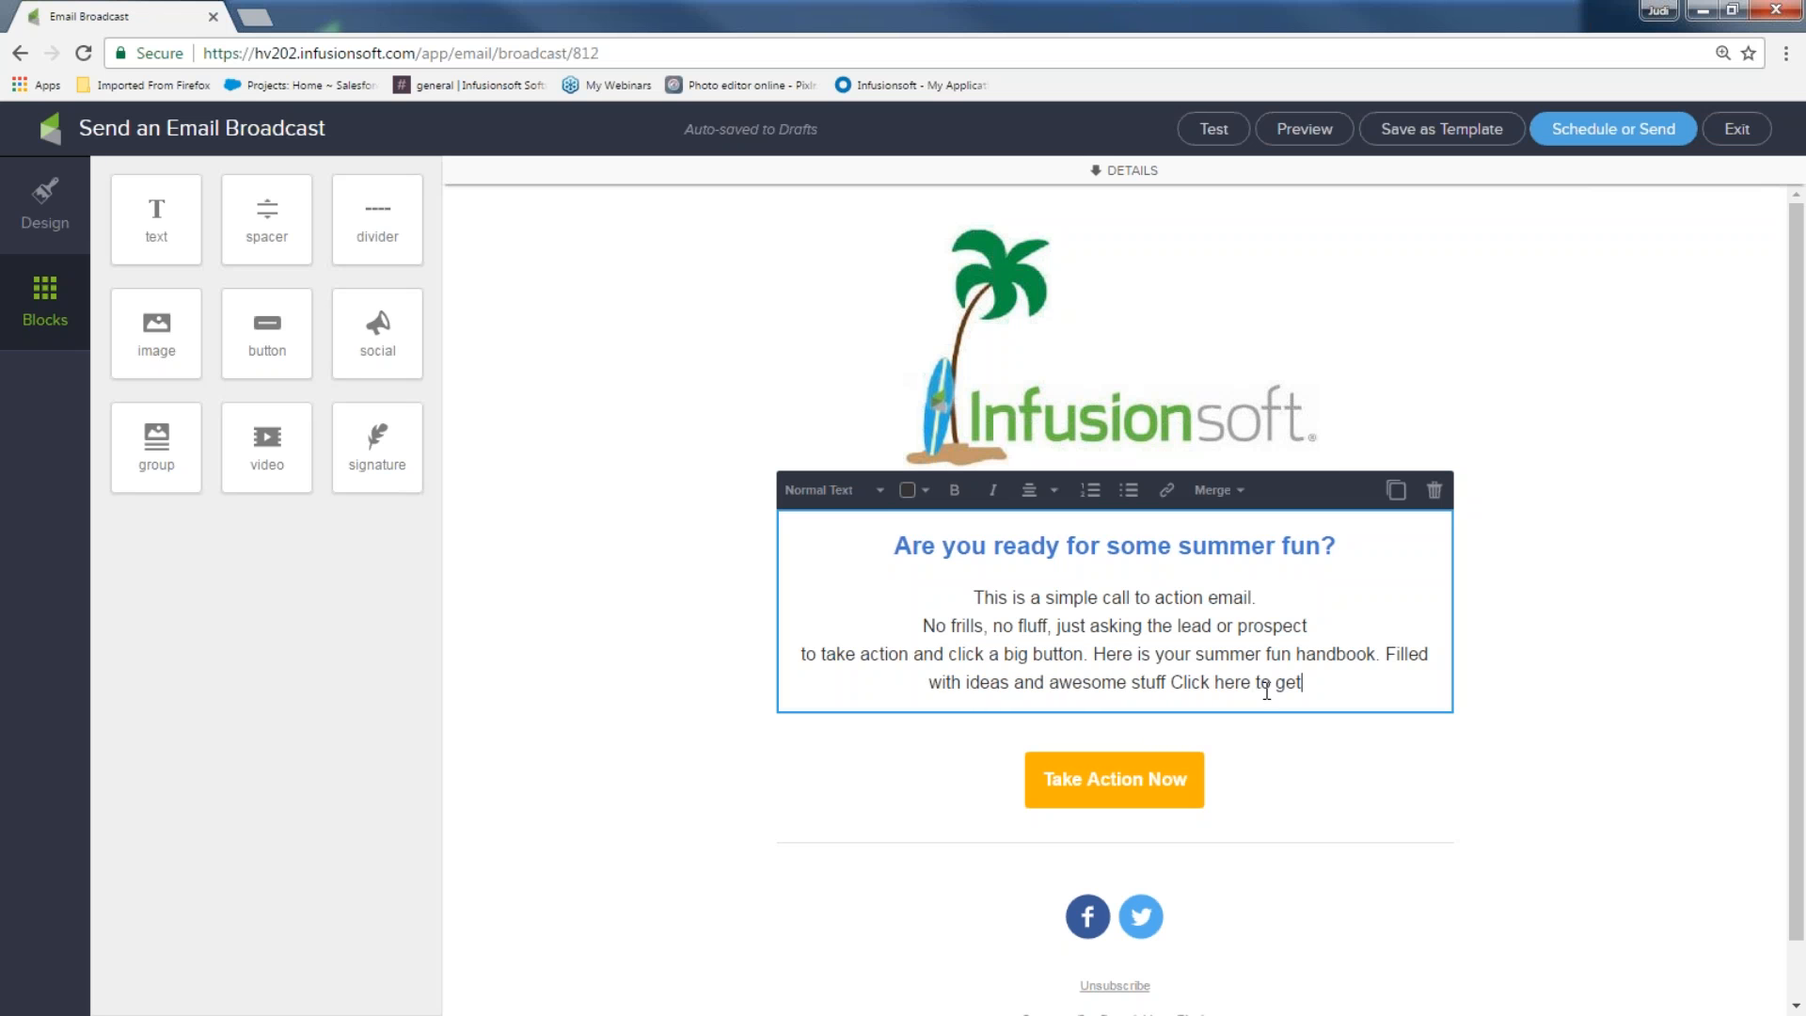
text( the id)
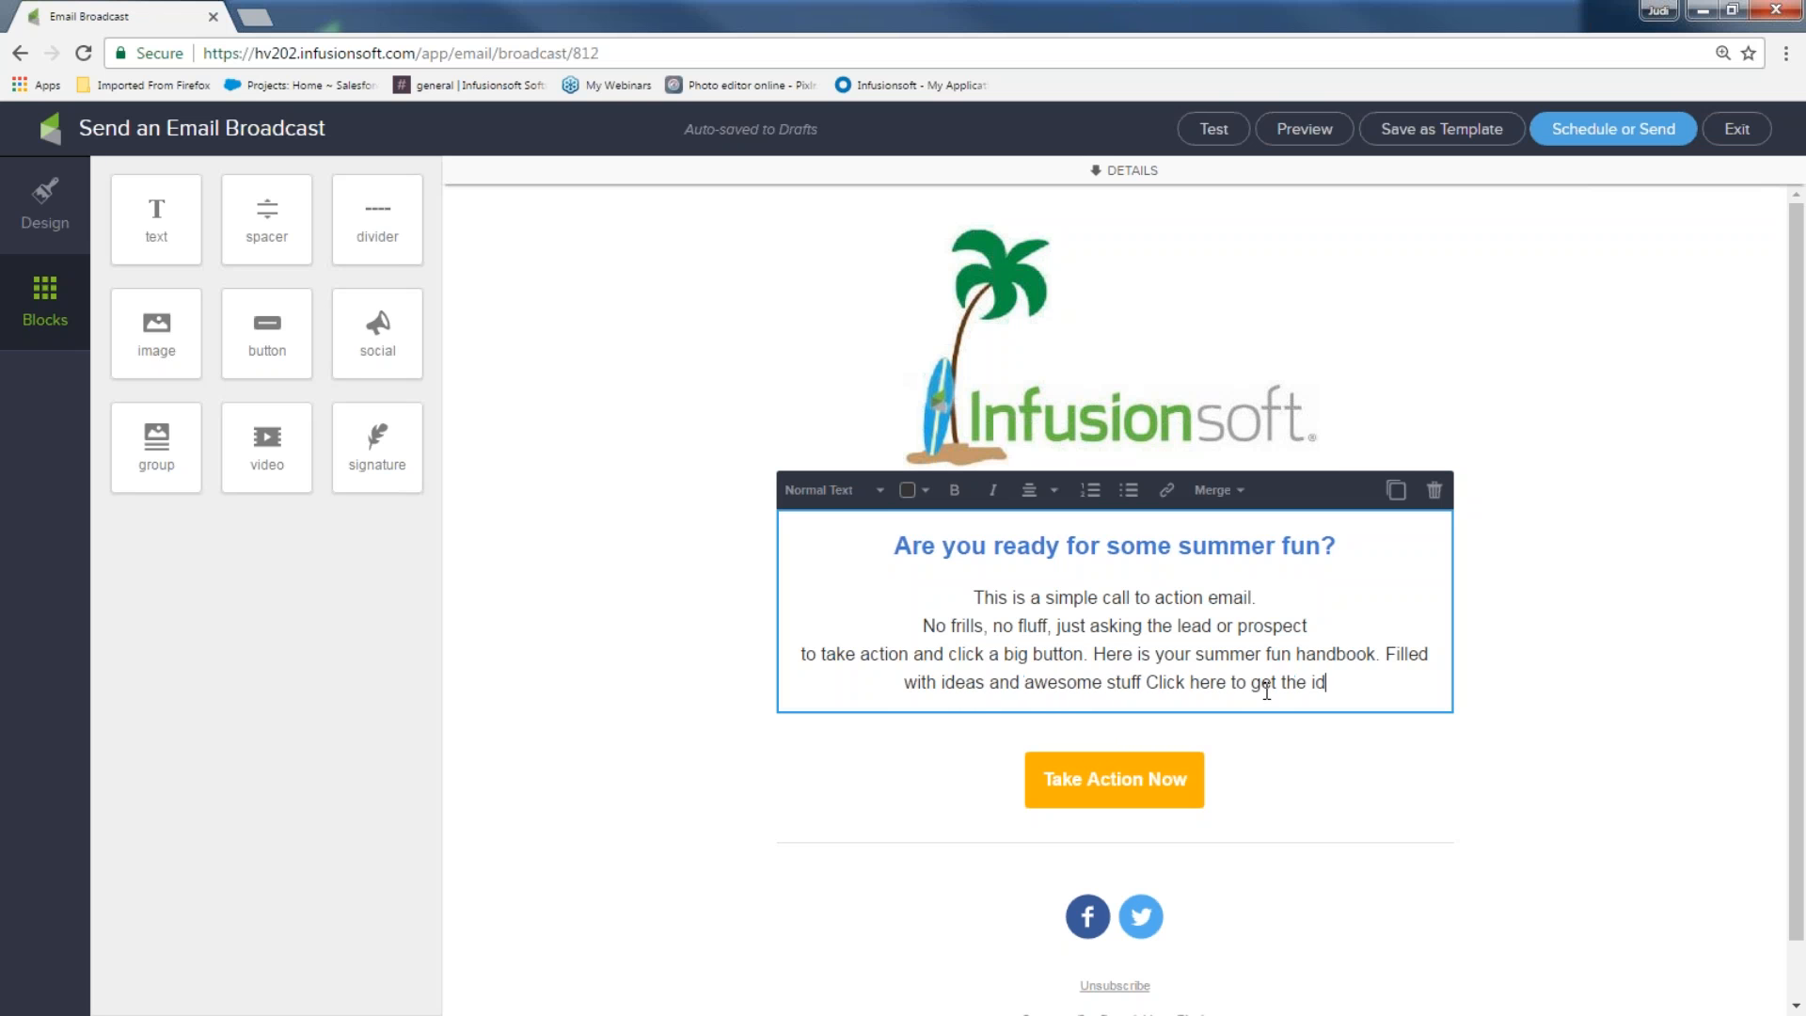
text(eas now)
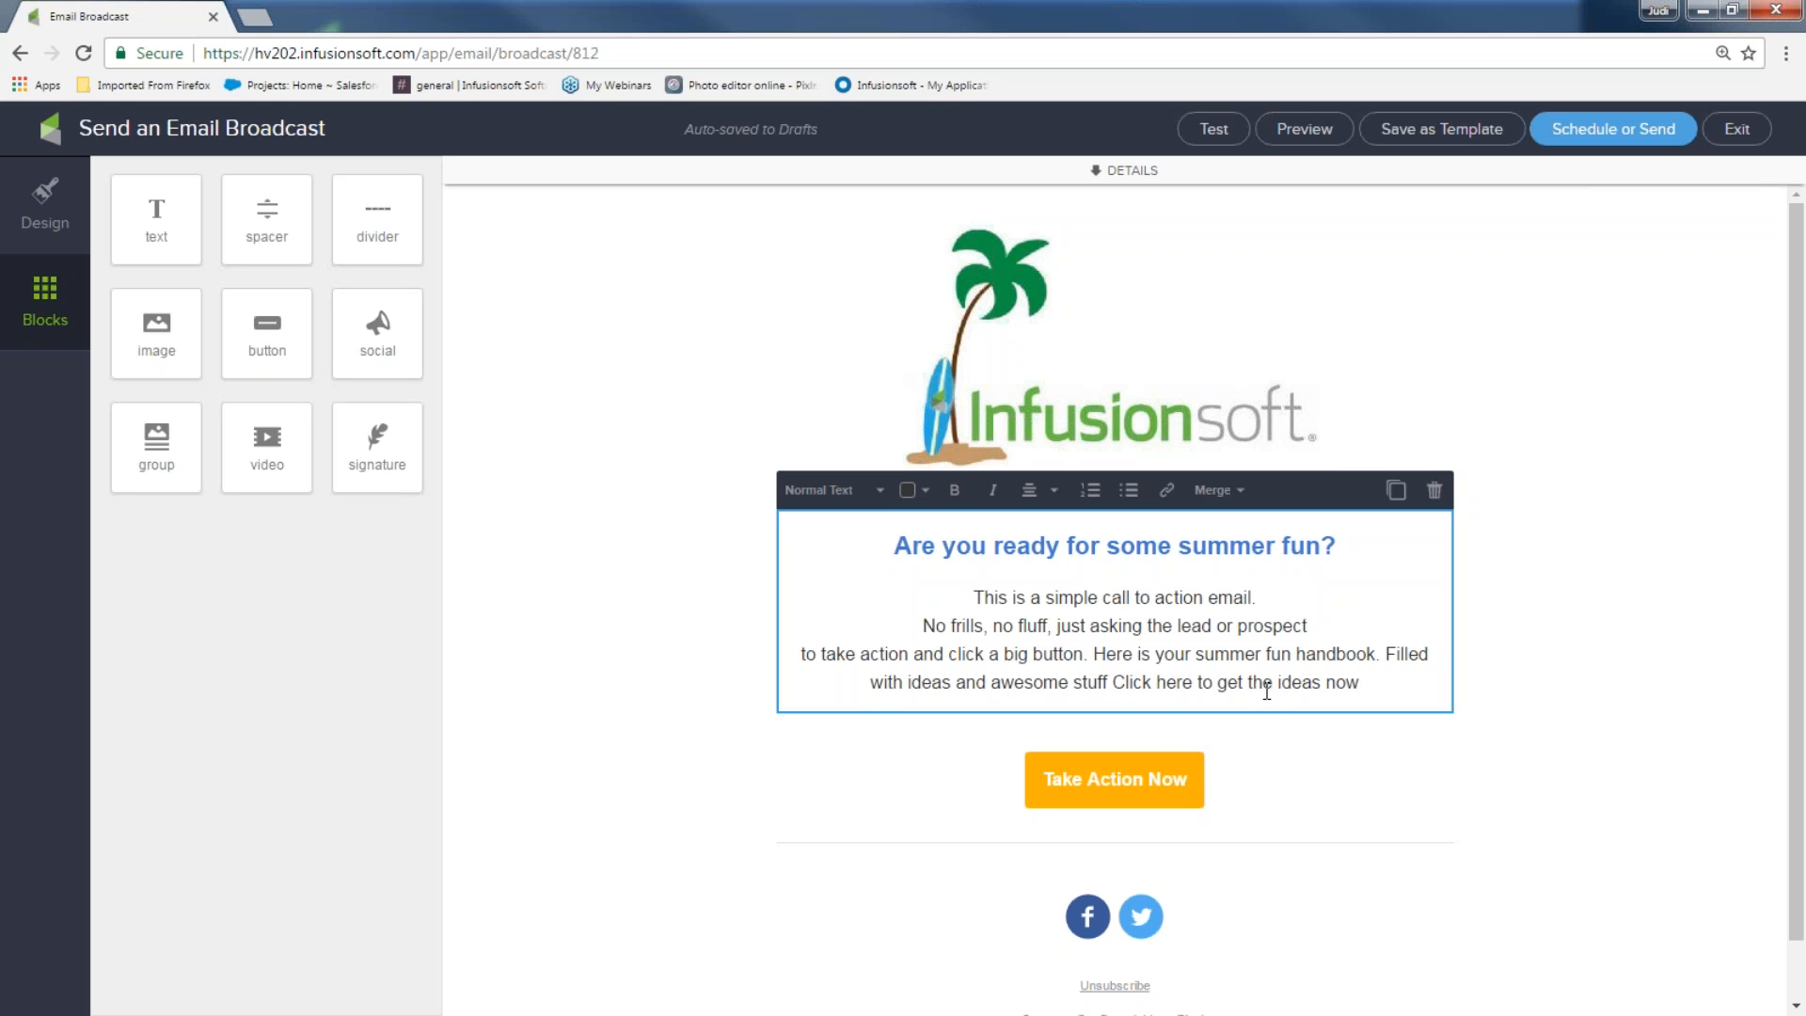
text(!!!)
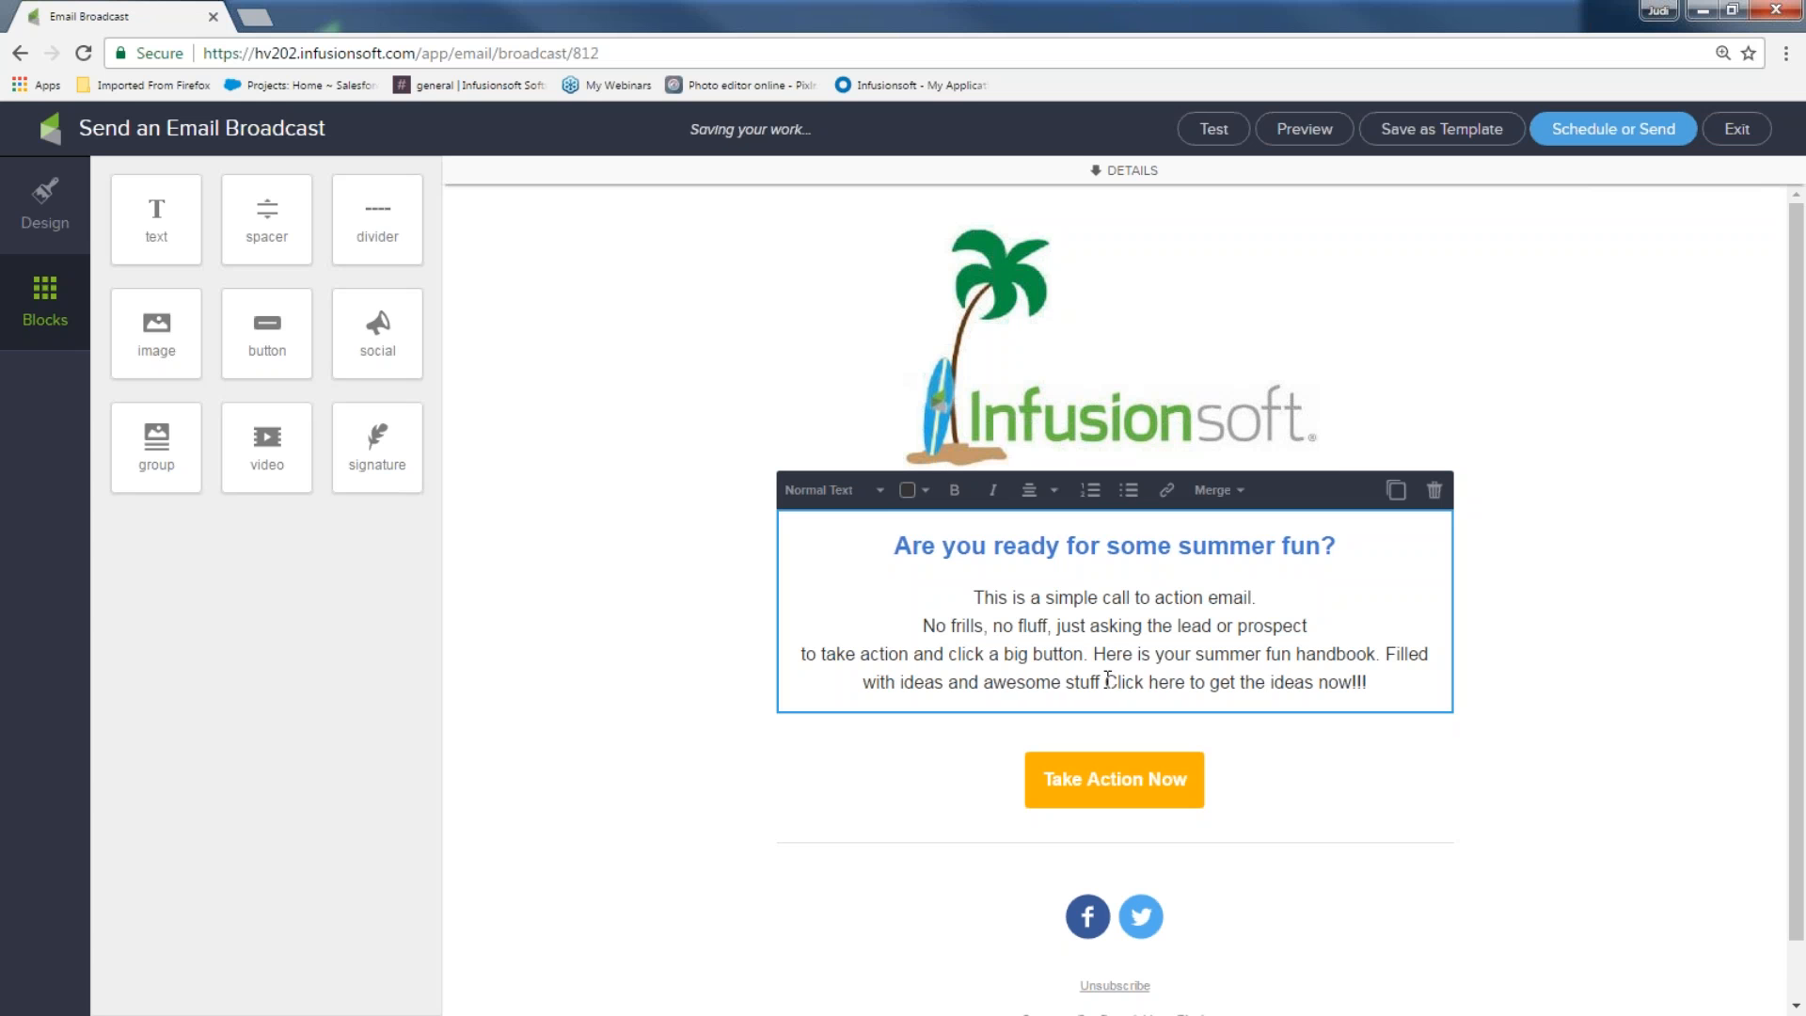
Select 'Click here to get the ideas now!!!' and start a File download link for it
drag(1108, 680, 1377, 679)
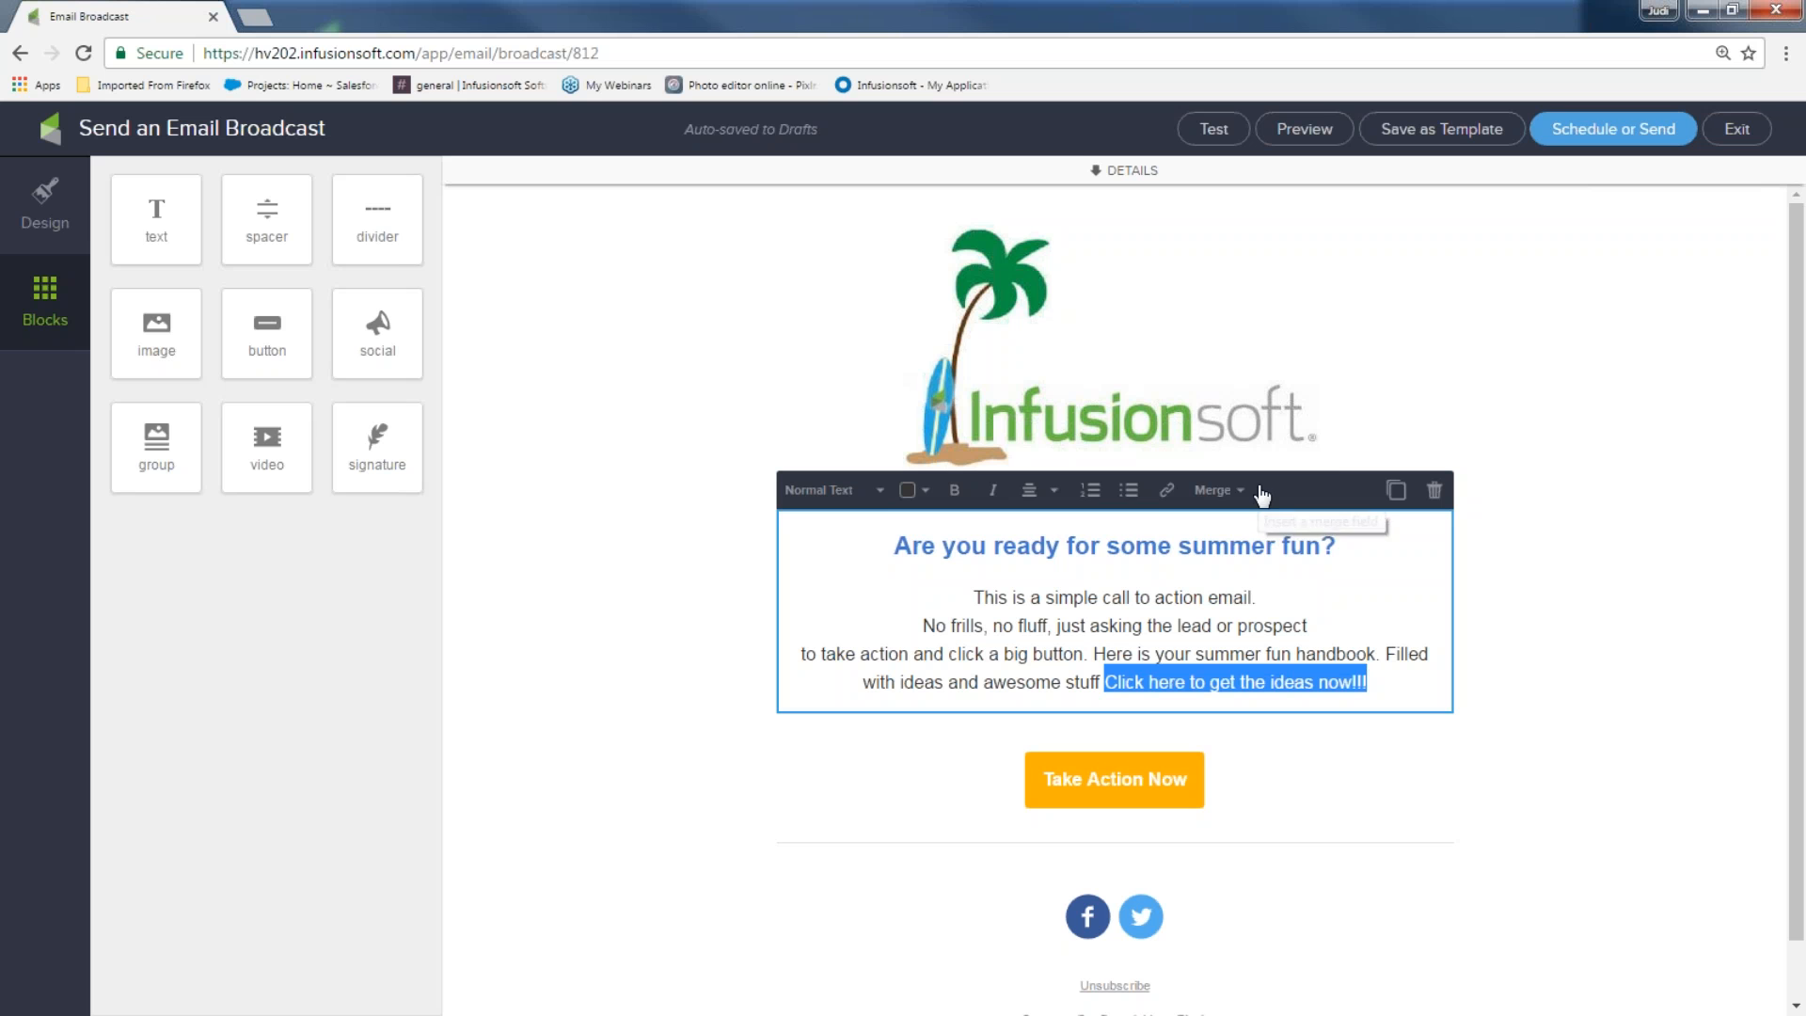
click(1167, 491)
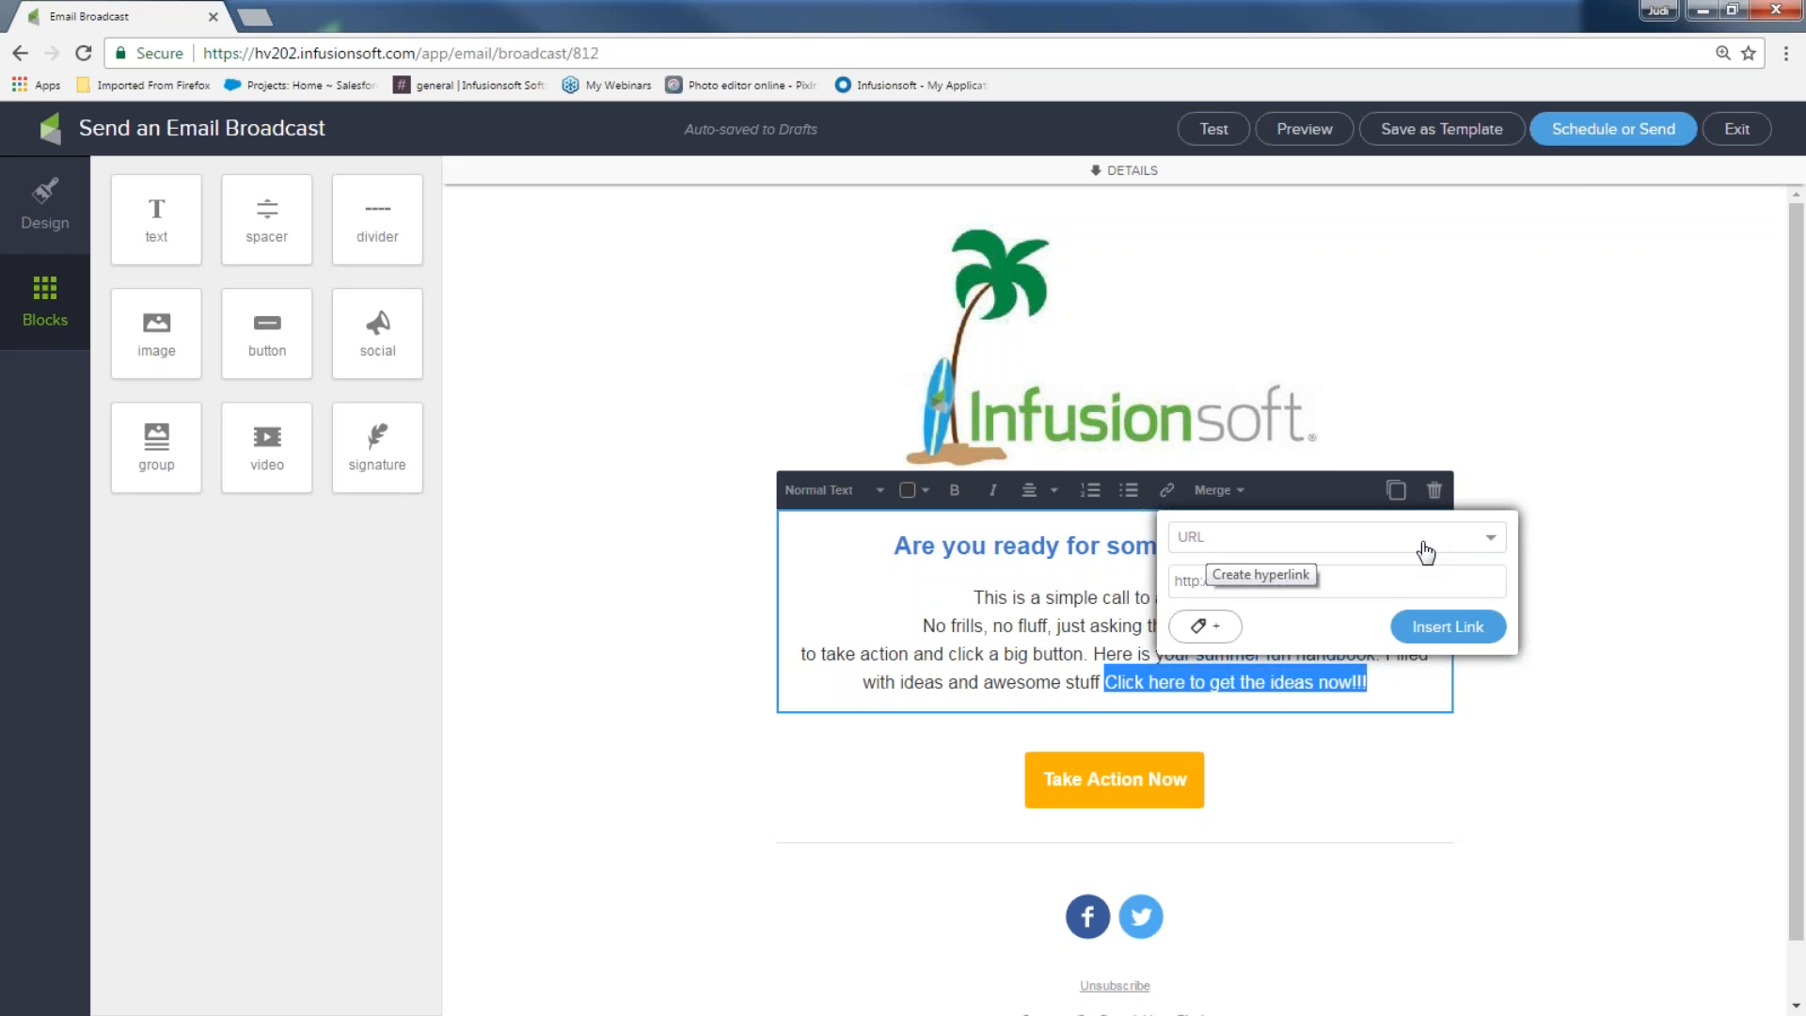
click(1490, 544)
click(1291, 665)
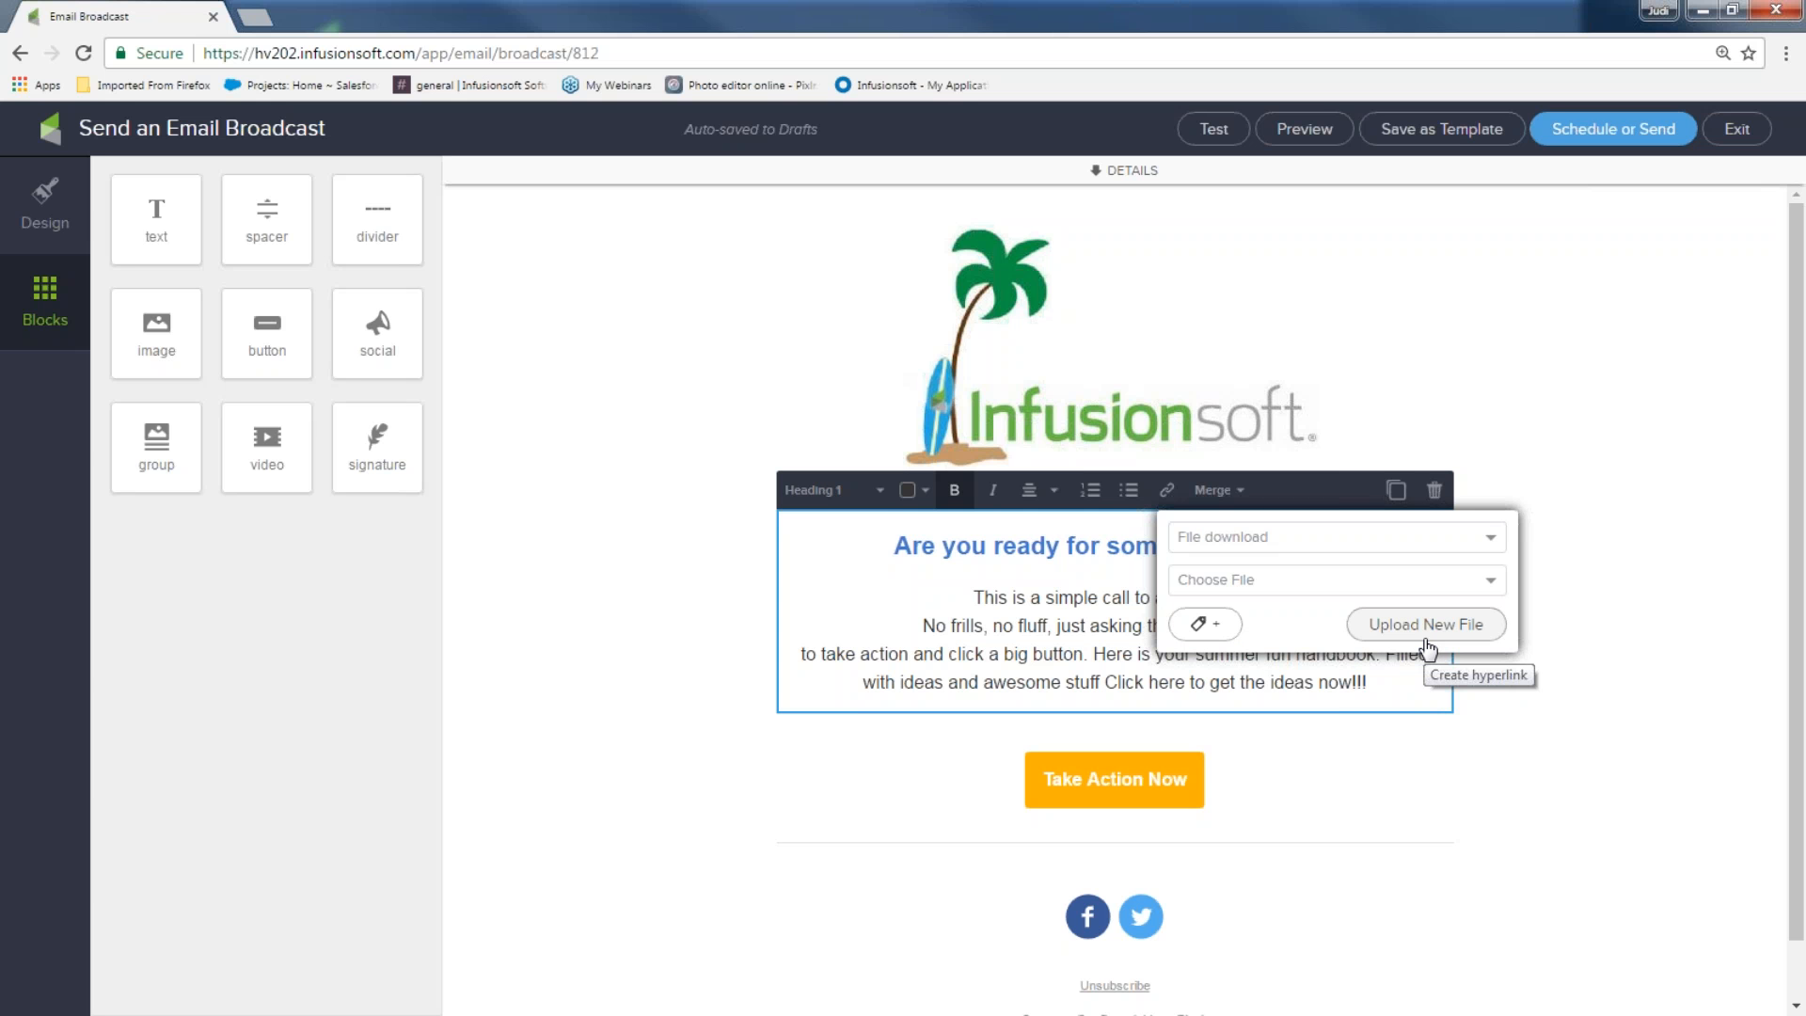
Link the sentence to 5 Fun-Newsletter Ideas 4U.docx, tagging clickers 'downloaded ideas', and insert it
click(1490, 591)
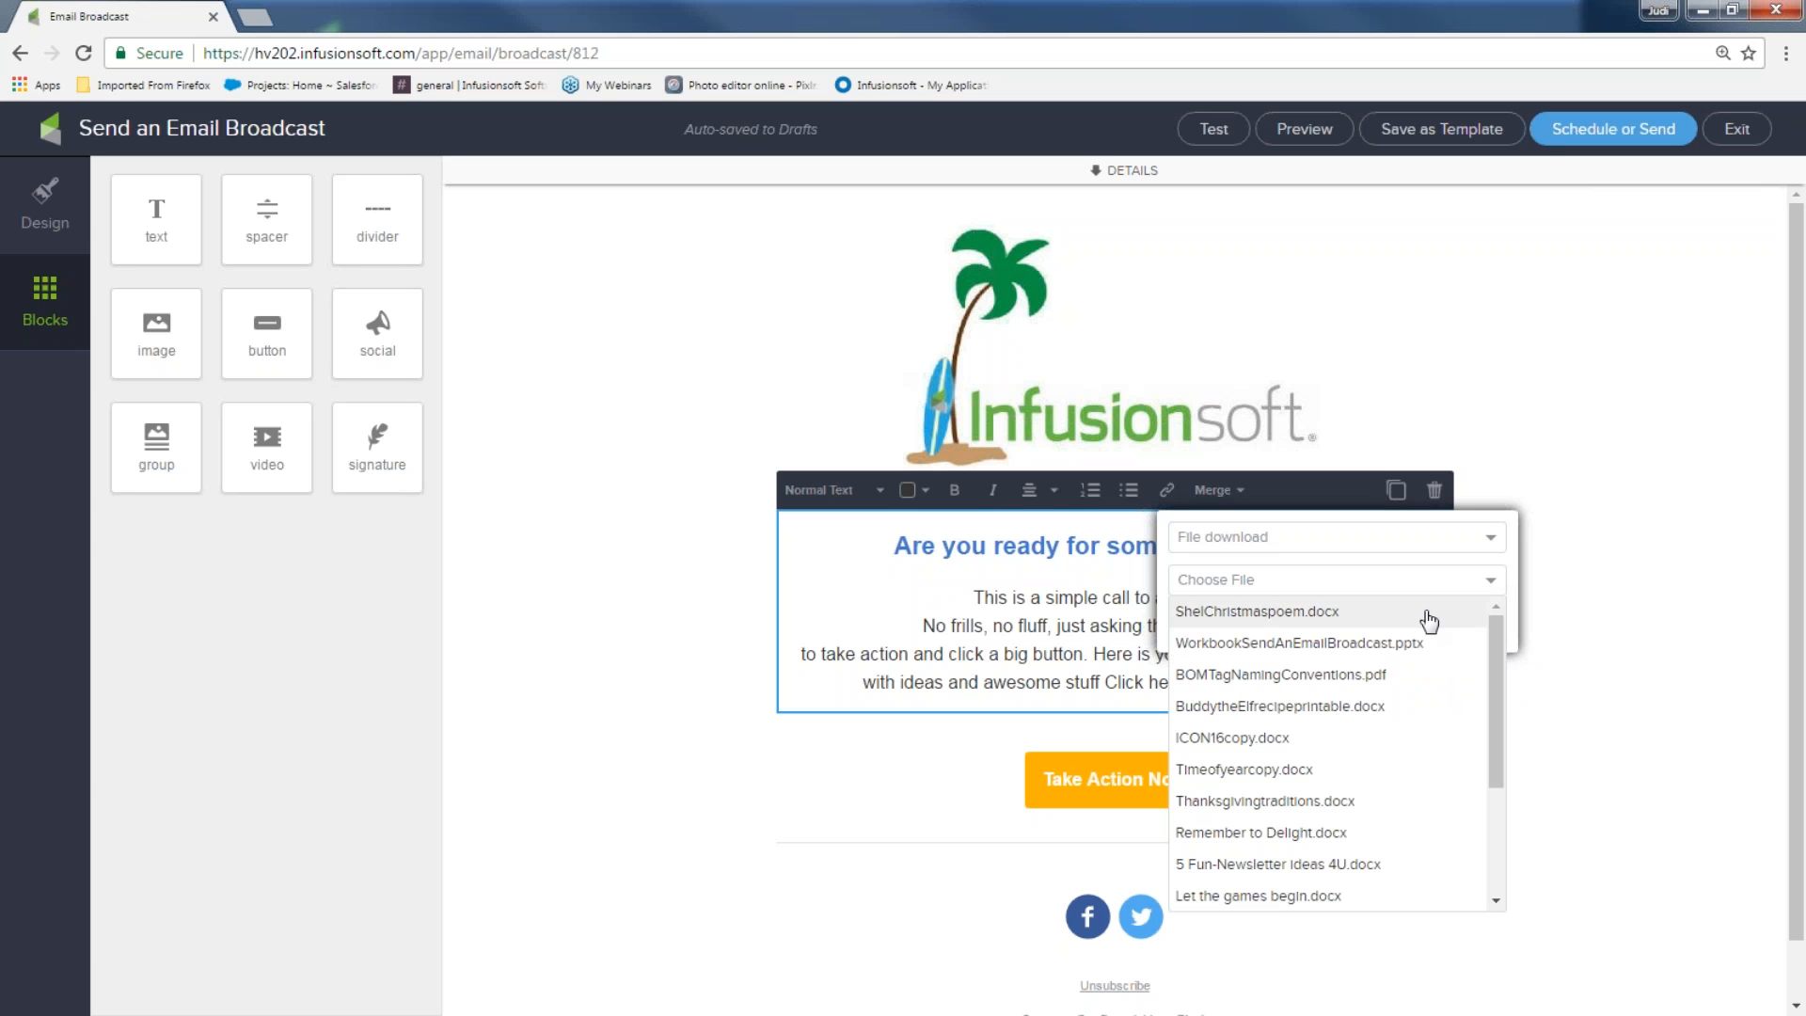
click(1320, 866)
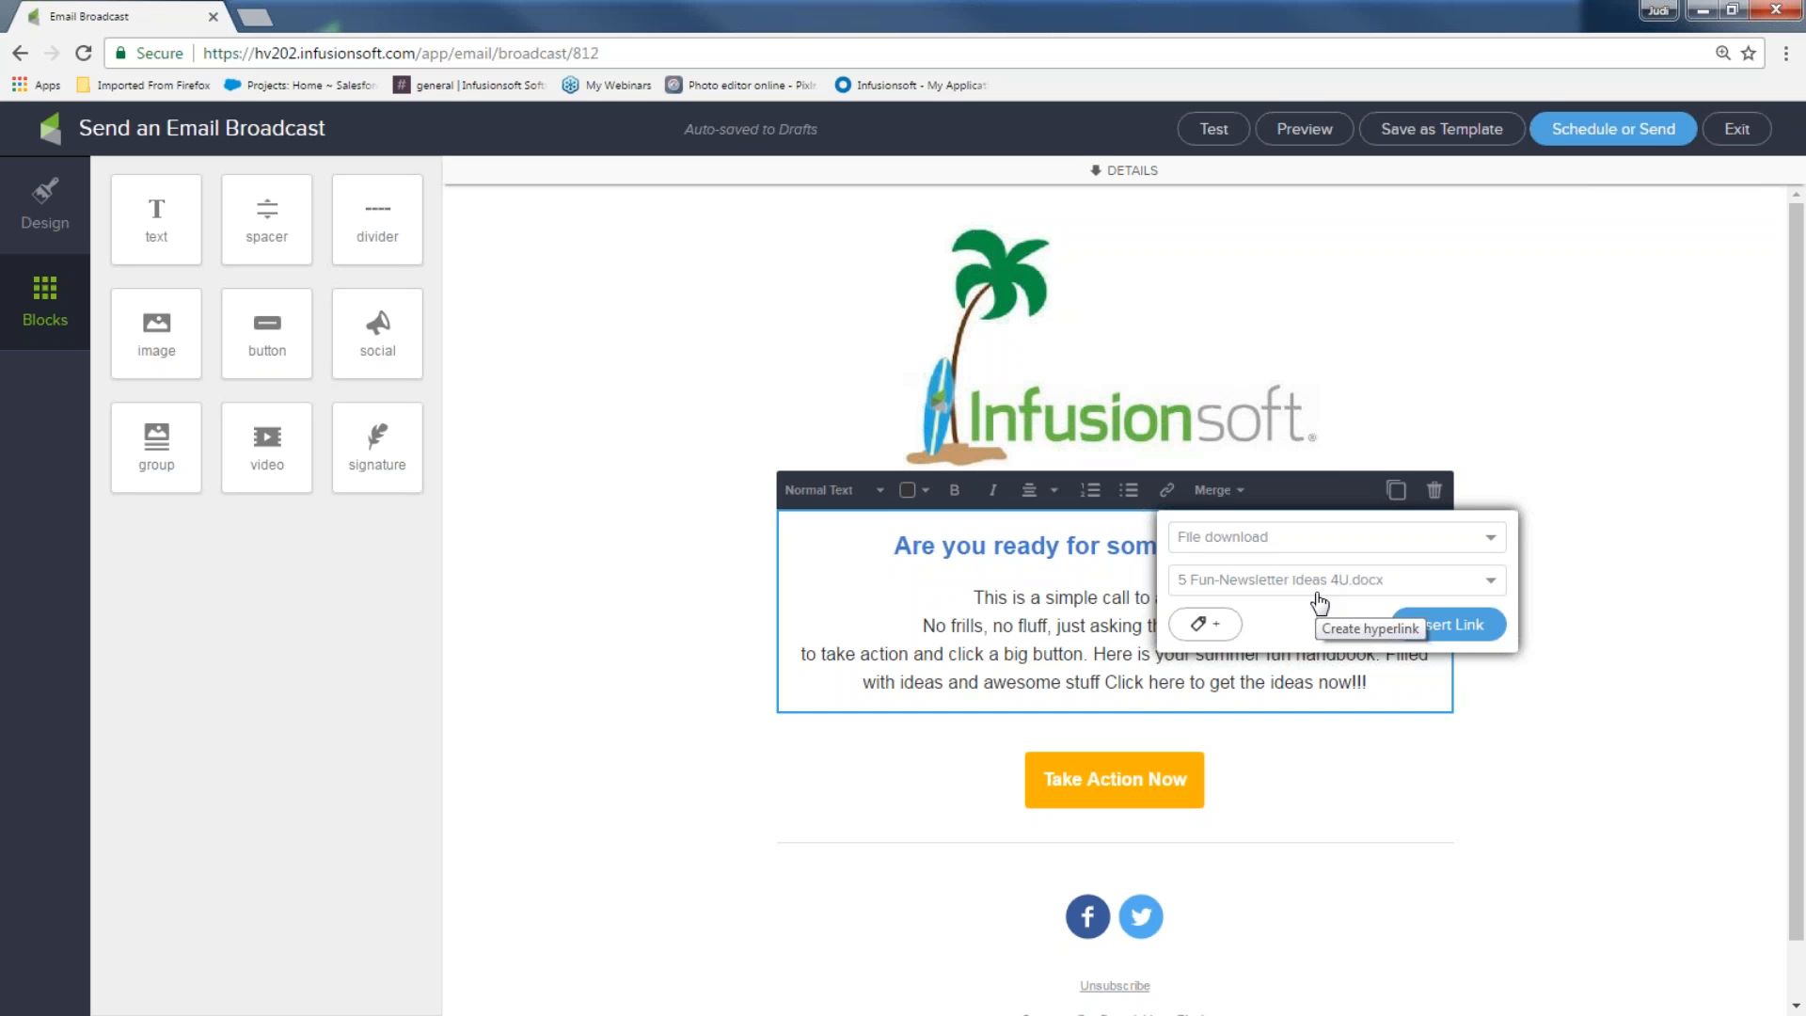
click(1211, 626)
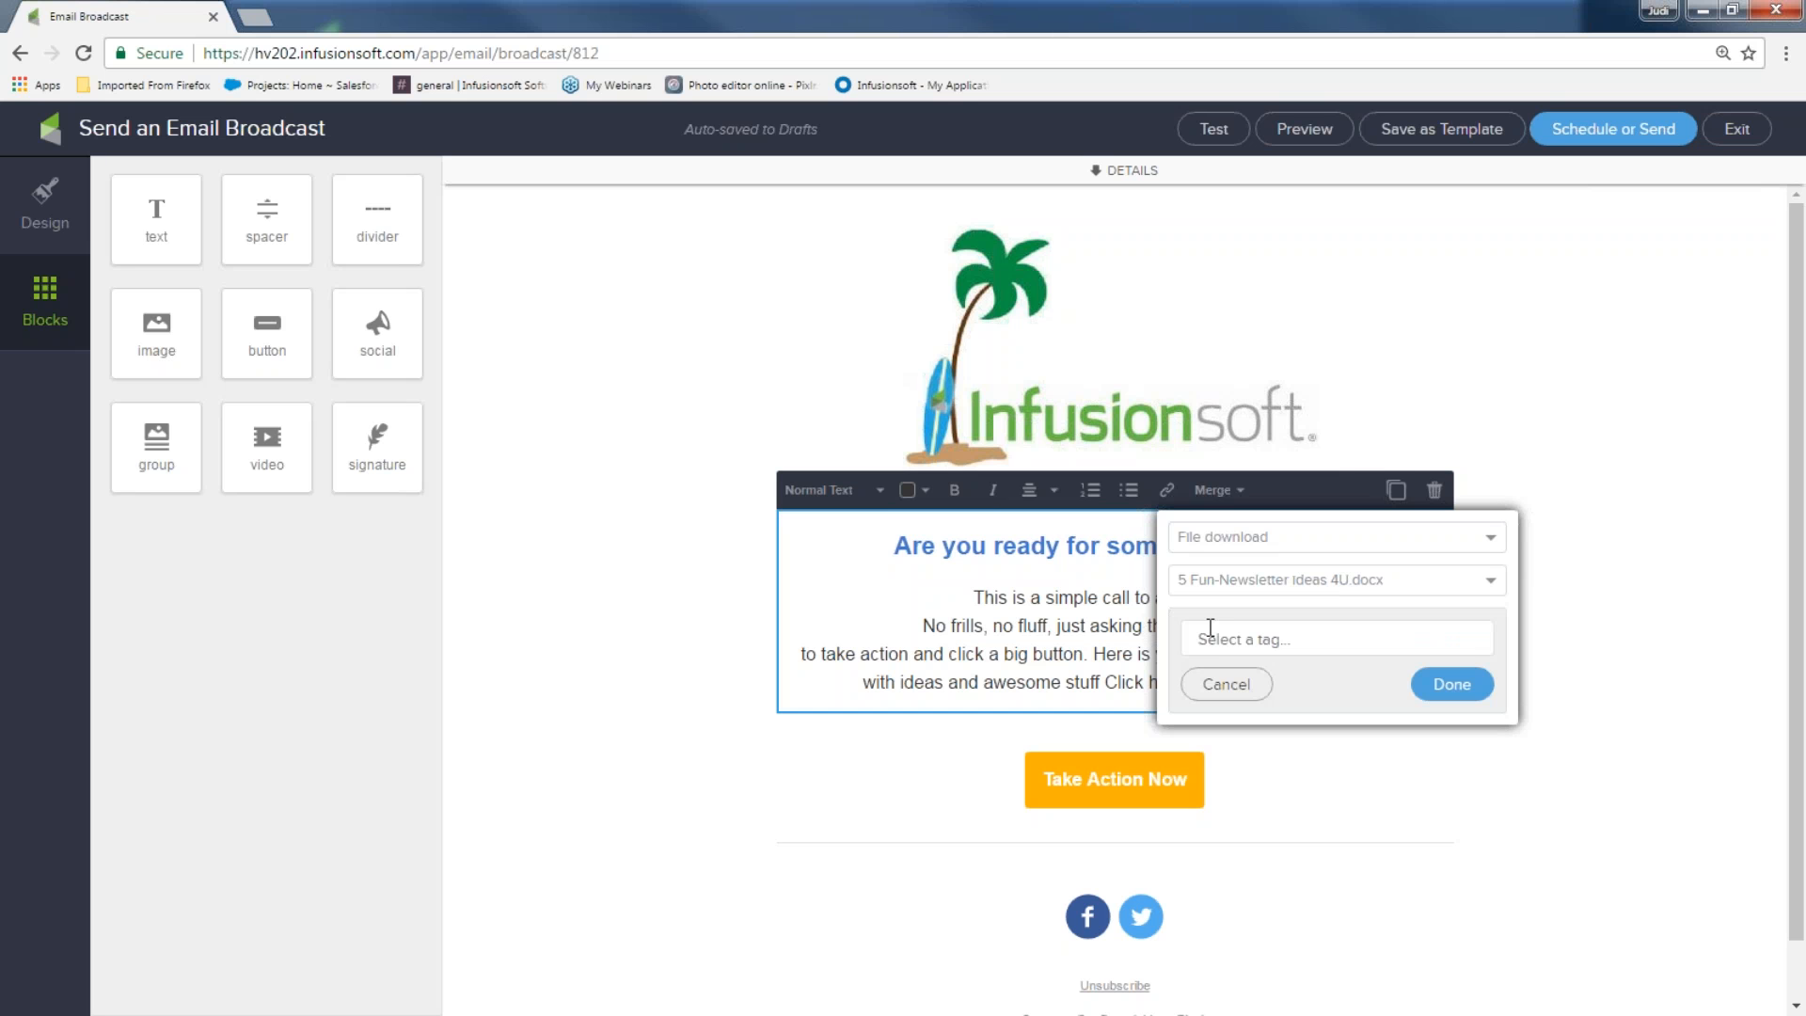
click(1209, 640)
text(dow)
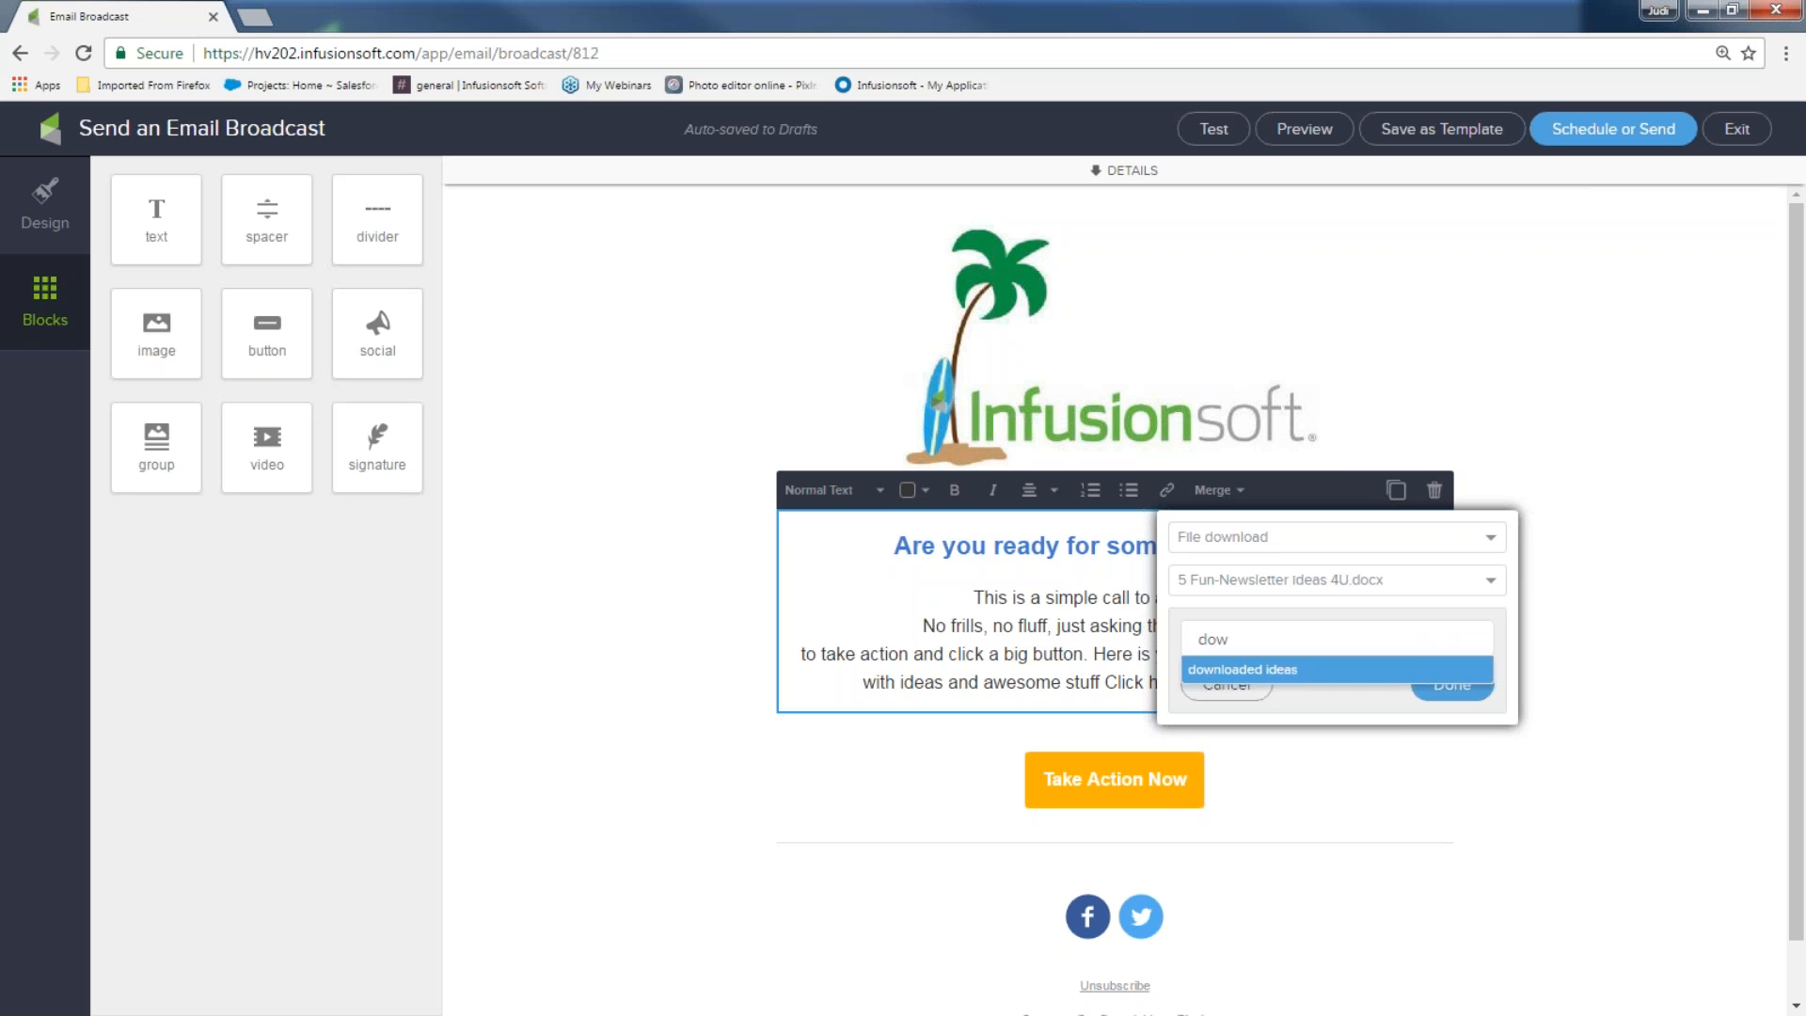
click(1247, 672)
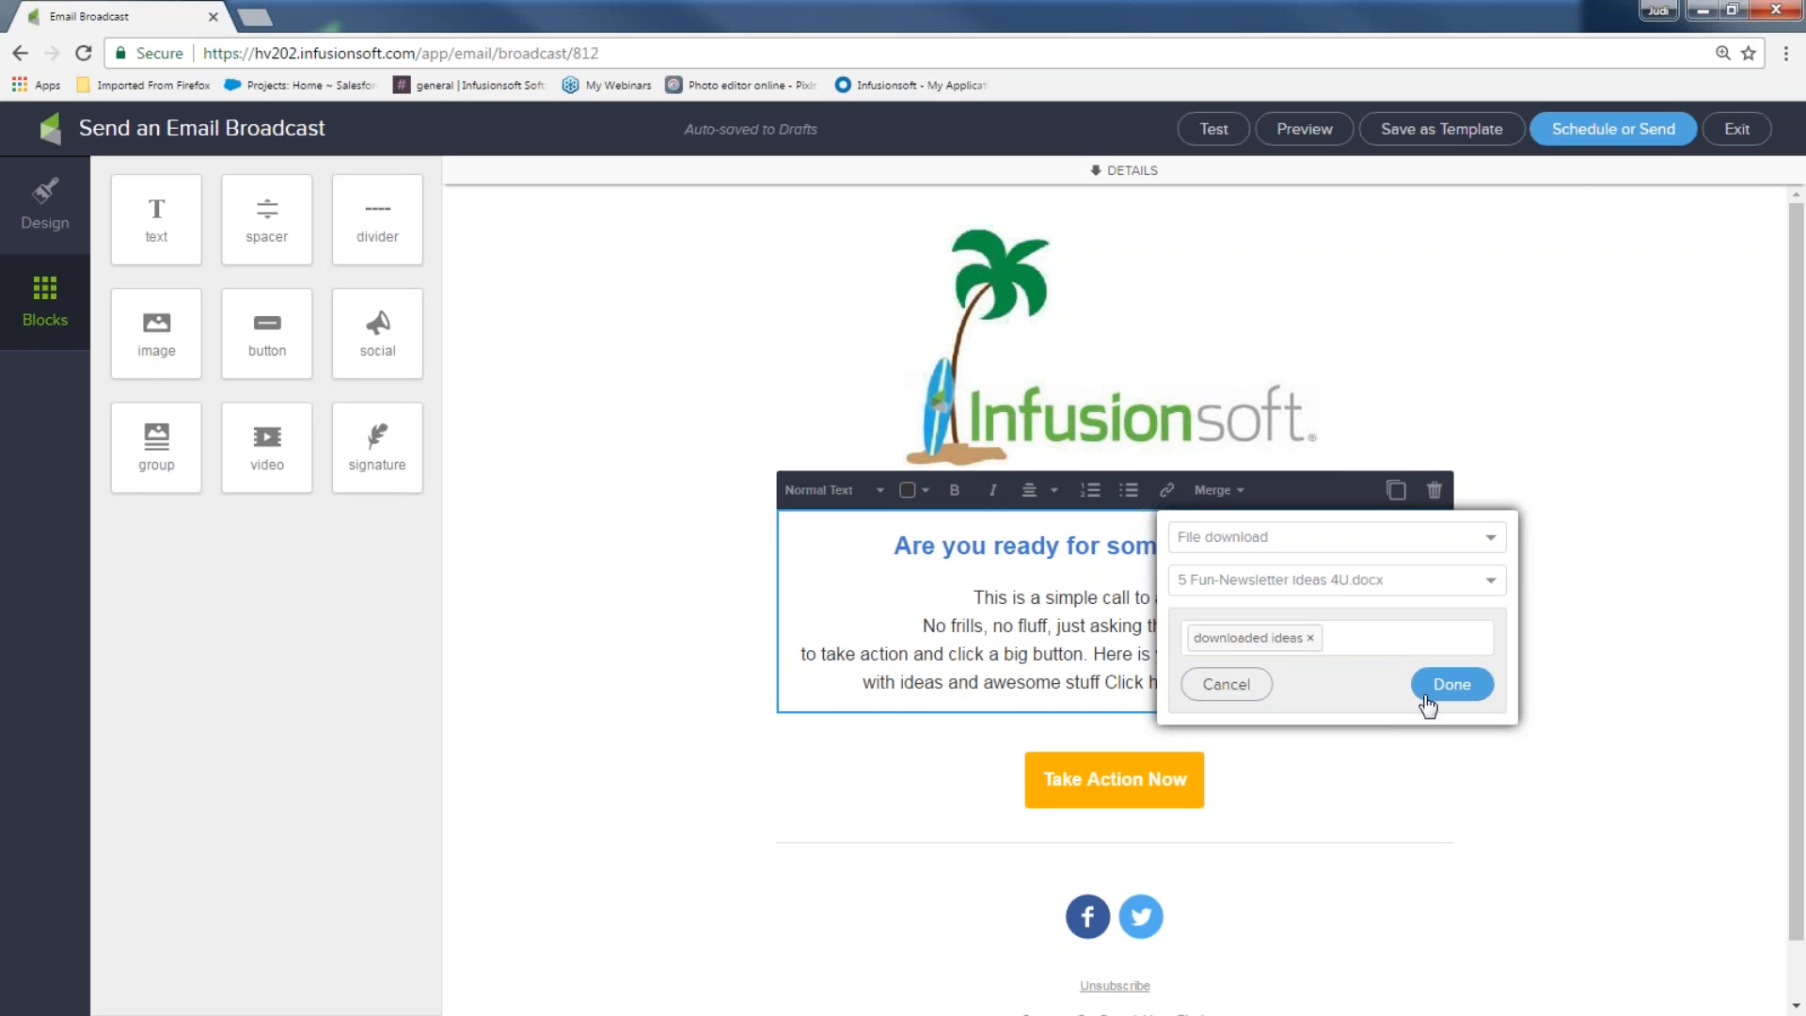
click(1452, 687)
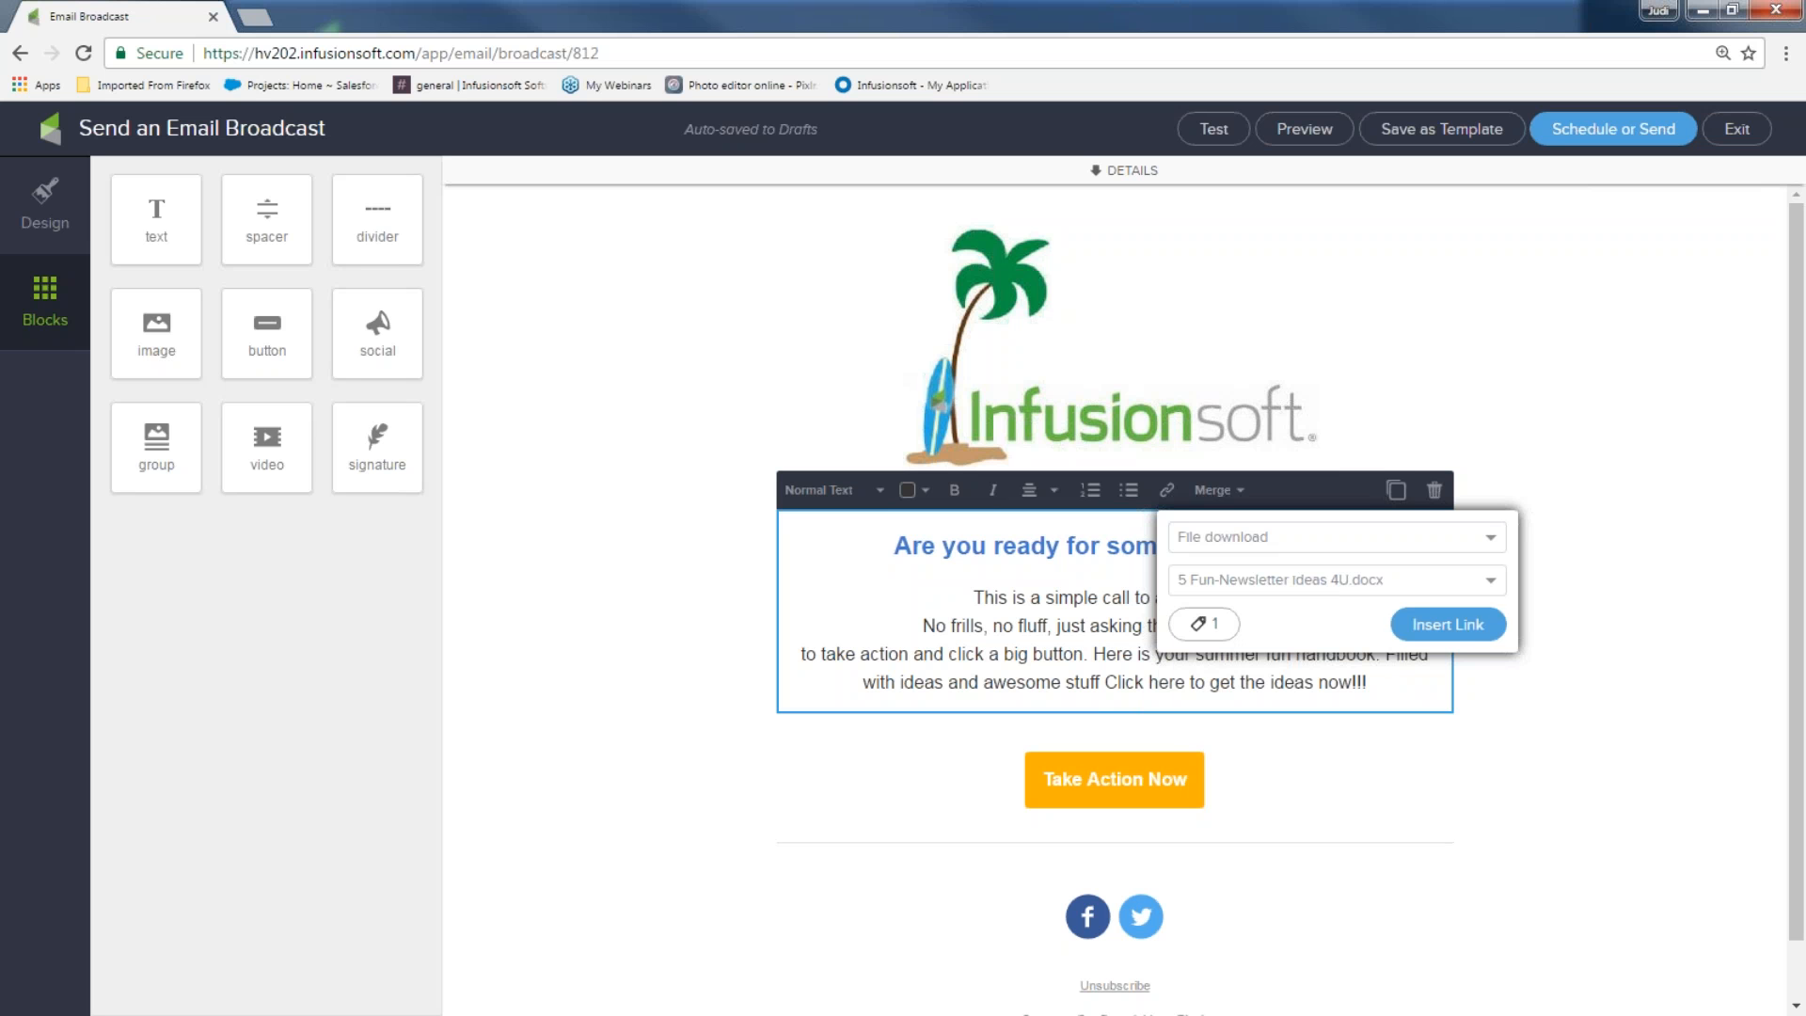
click(1472, 625)
click(1594, 805)
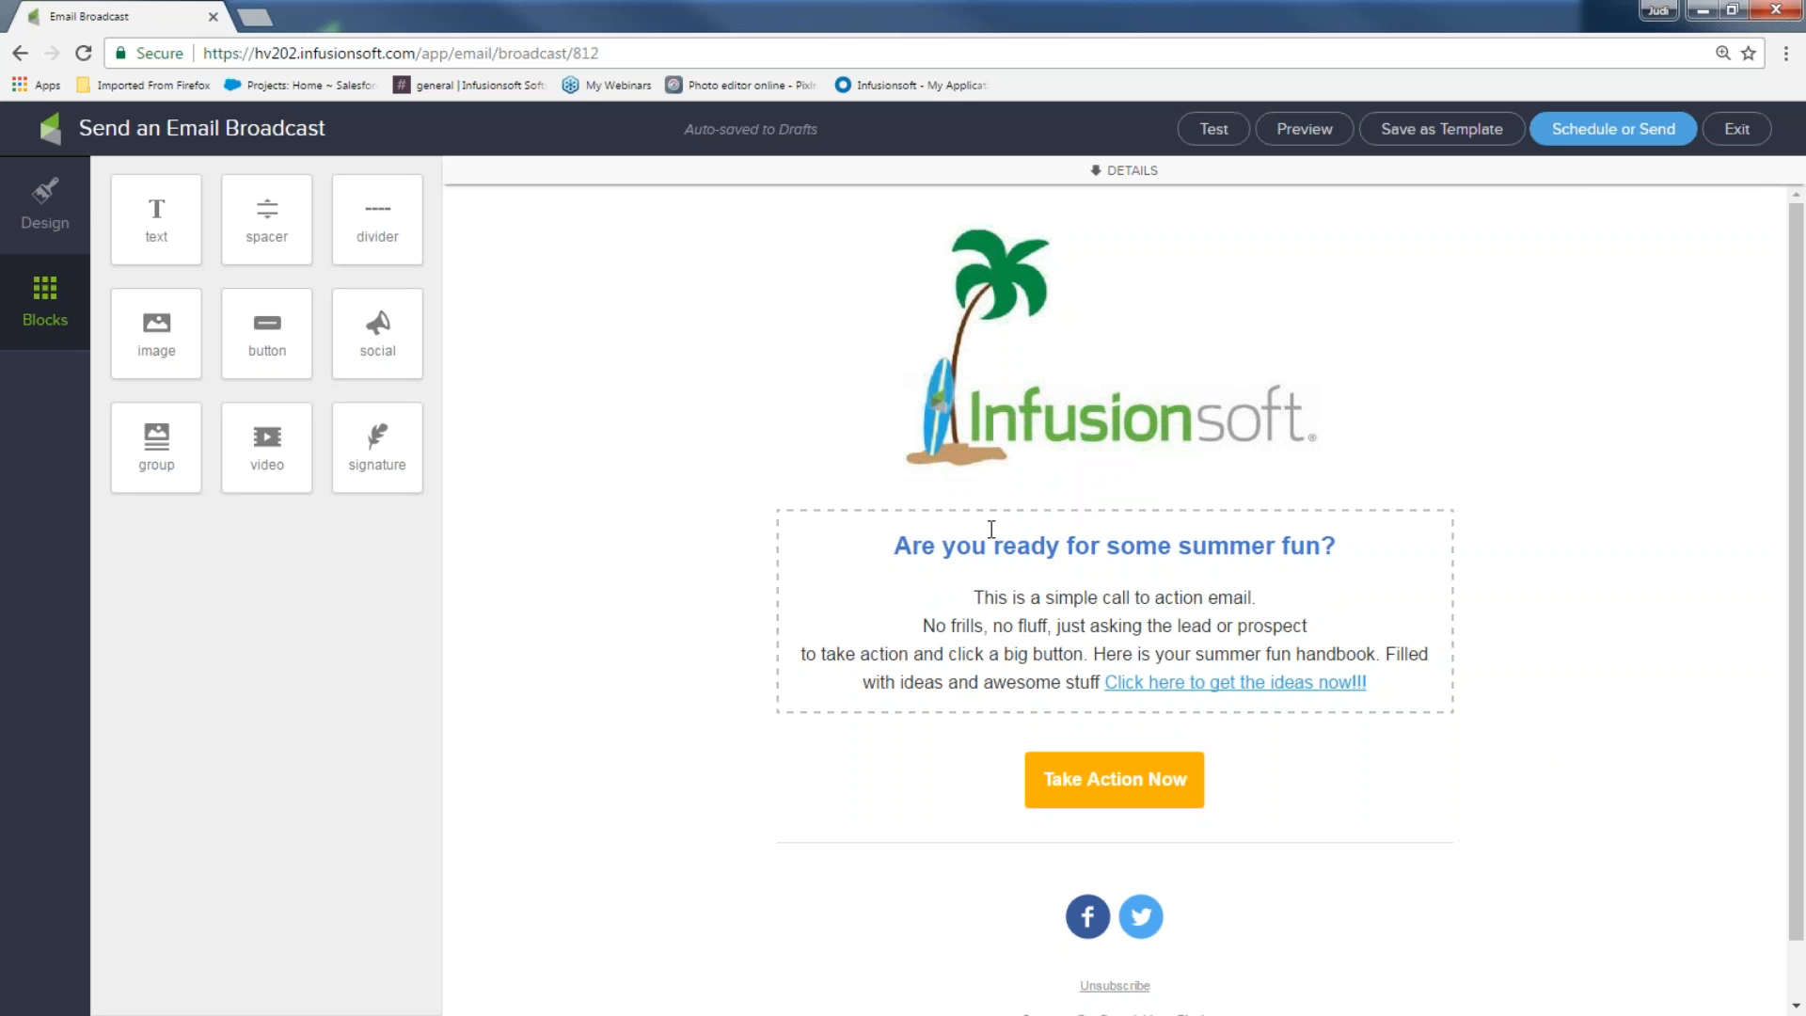
Add a divider below the body paragraph, widen it, and make it dark green
drag(364, 209, 1091, 739)
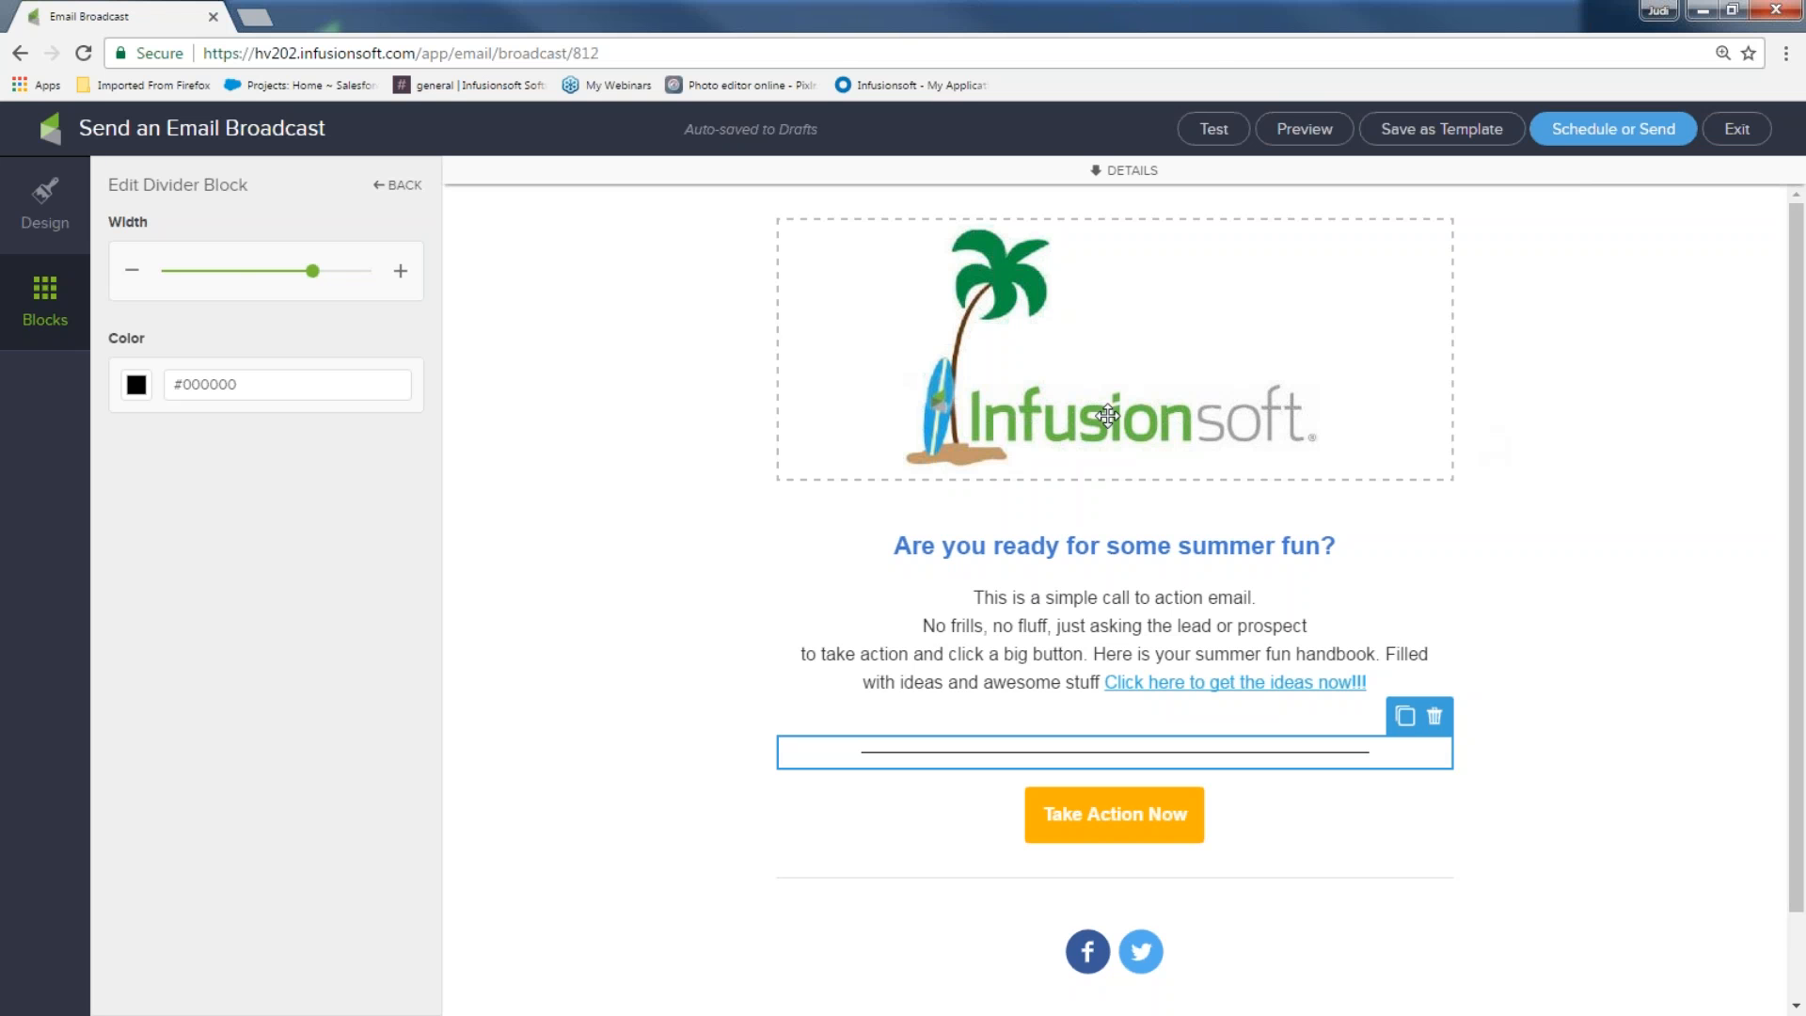
drag(282, 279, 341, 283)
click(136, 385)
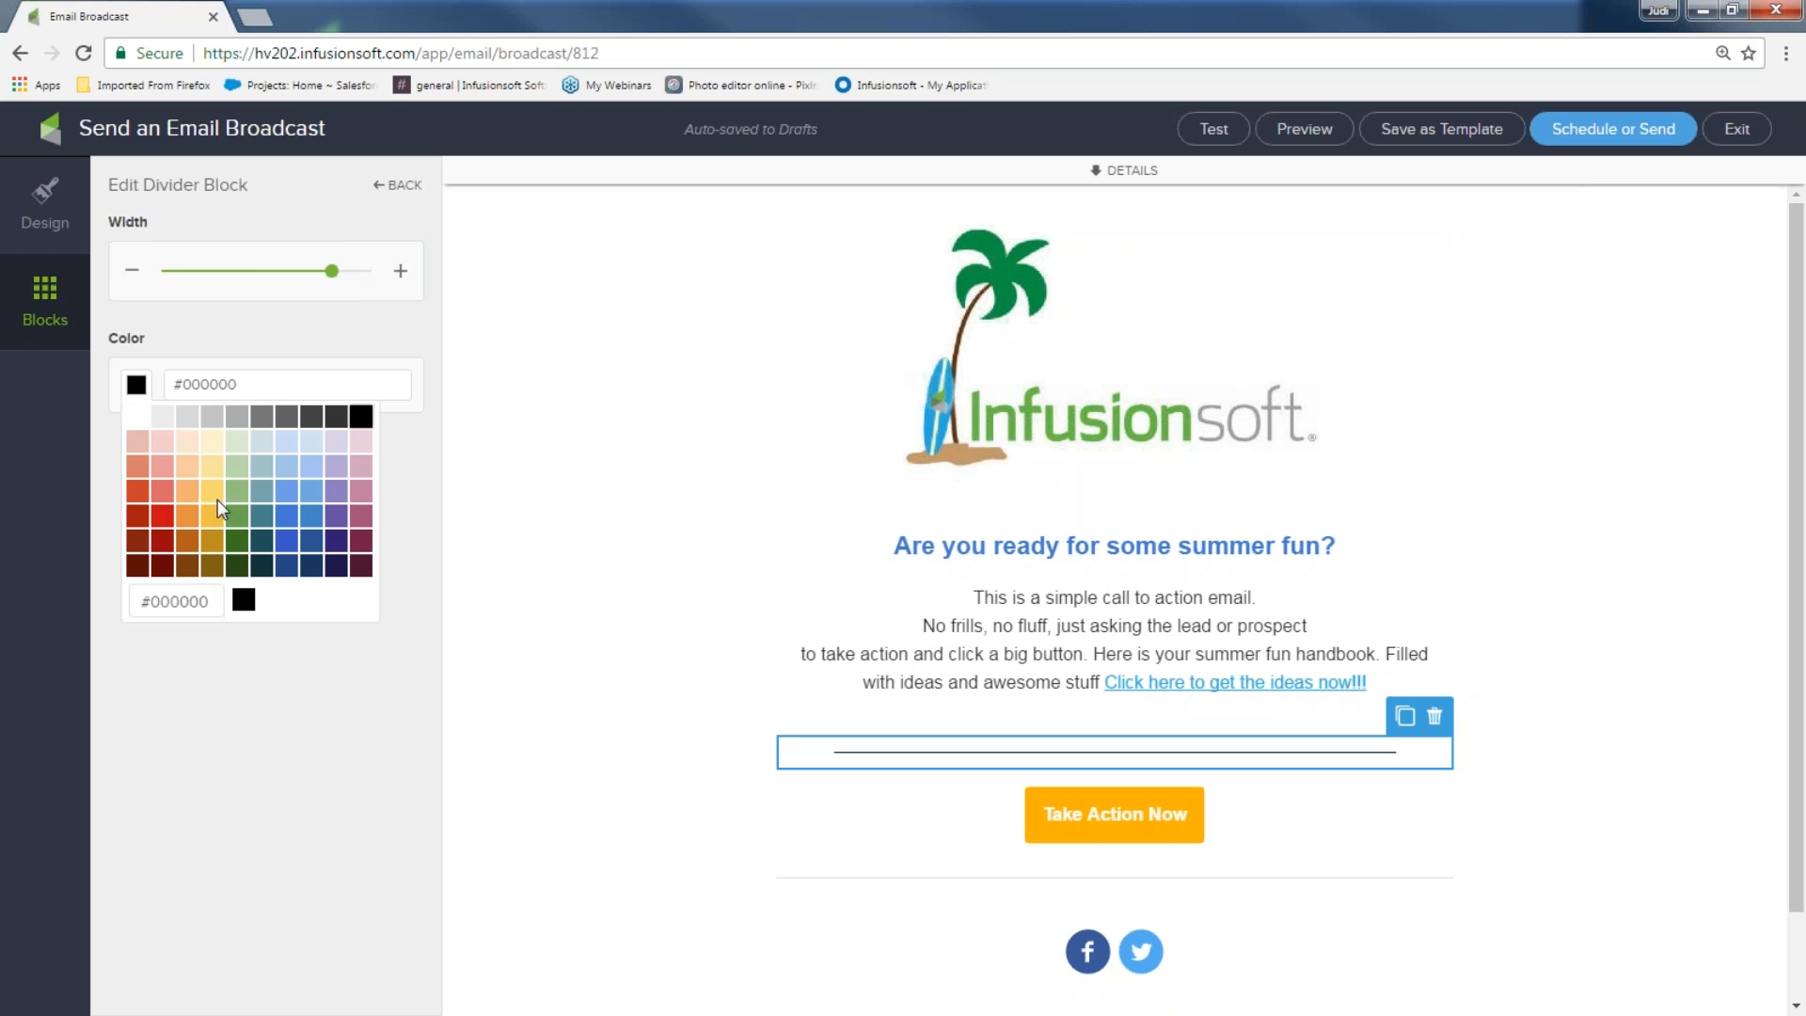
click(239, 535)
click(570, 574)
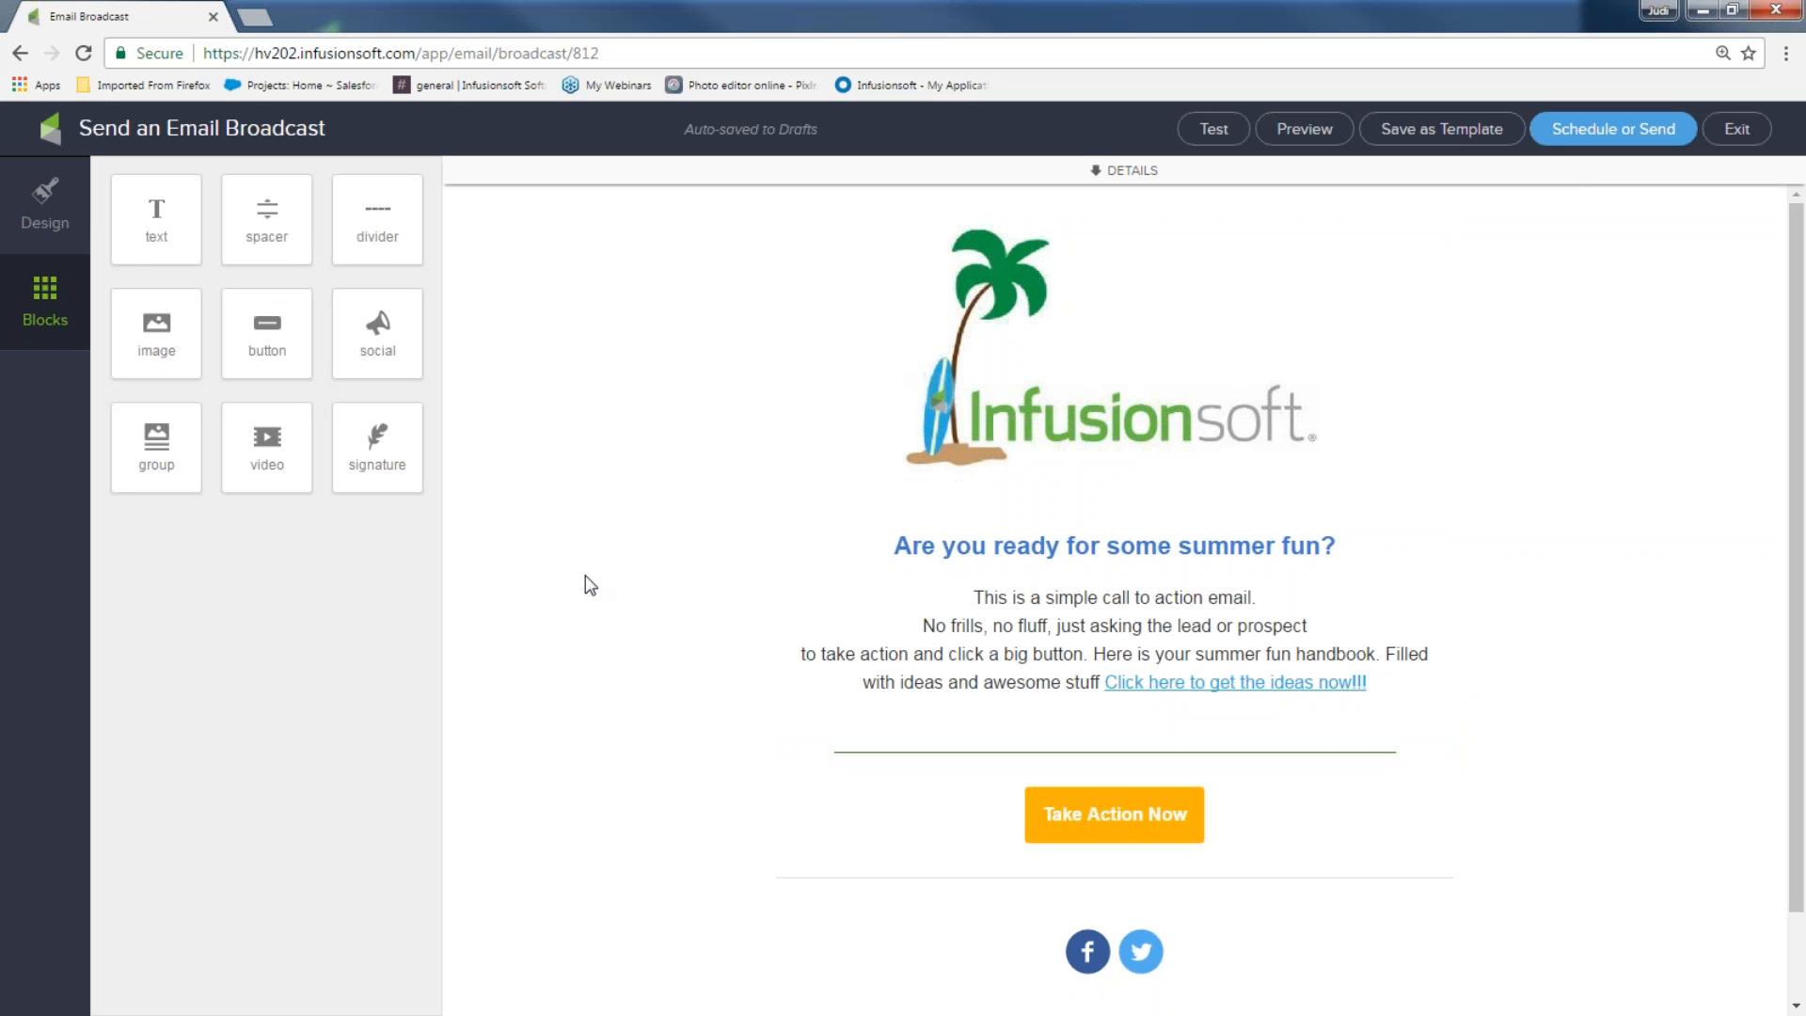
Add an image block below the logo with the pink smiley image, shrunk smaller
drag(143, 333, 1025, 508)
scroll(263, 694, down, 3)
scroll(260, 684, down, 2)
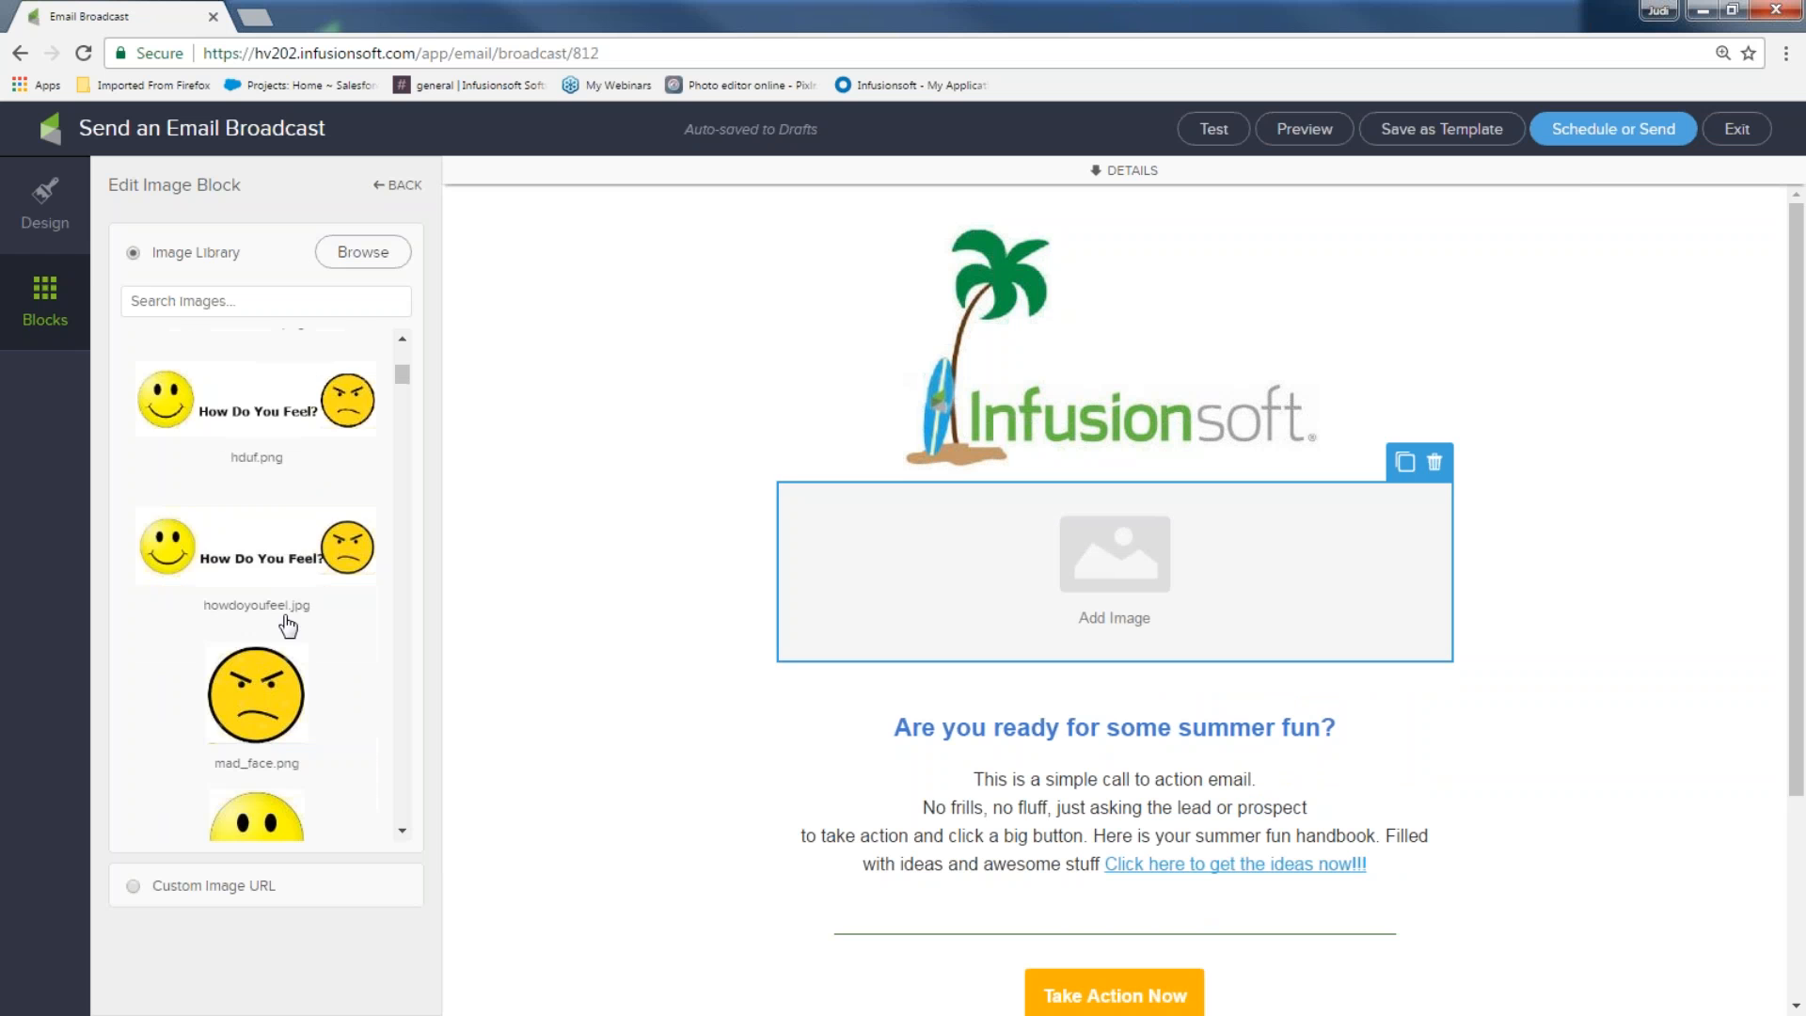
scroll(310, 574, down, 3)
scroll(311, 668, down, 5)
scroll(278, 699, down, 6)
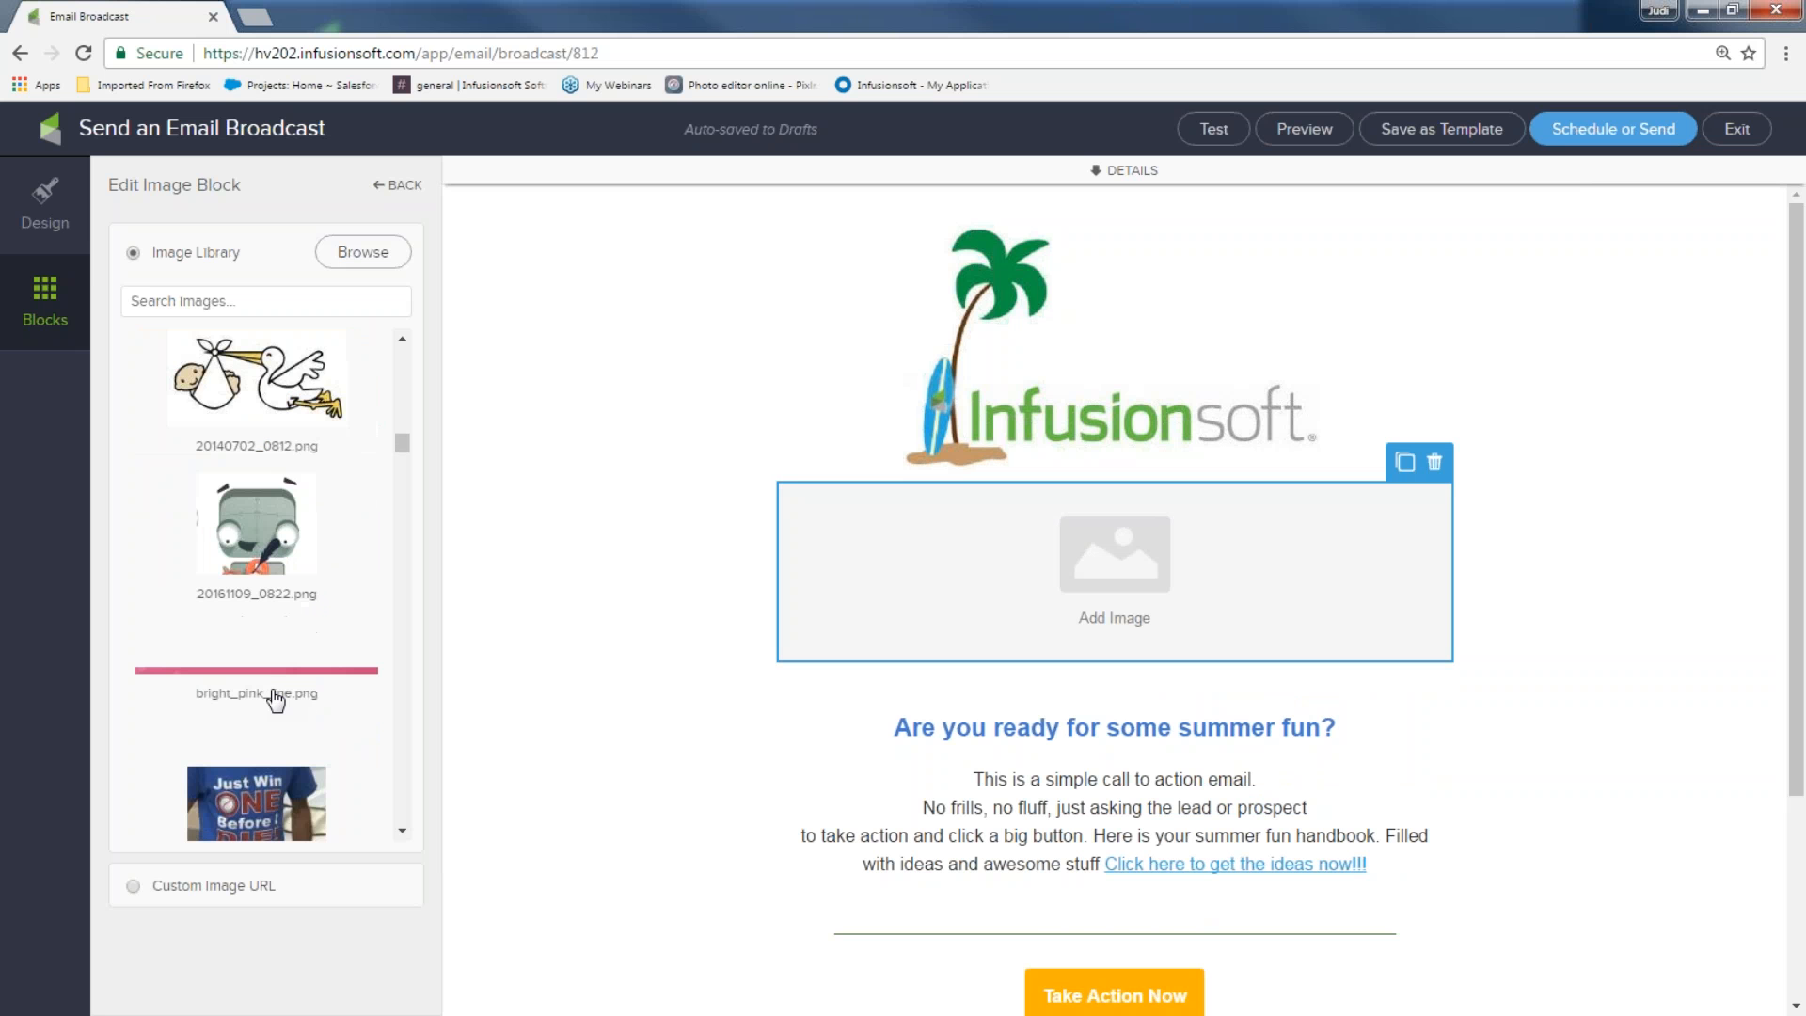
scroll(276, 701, down, 3)
scroll(276, 701, down, 4)
click(264, 524)
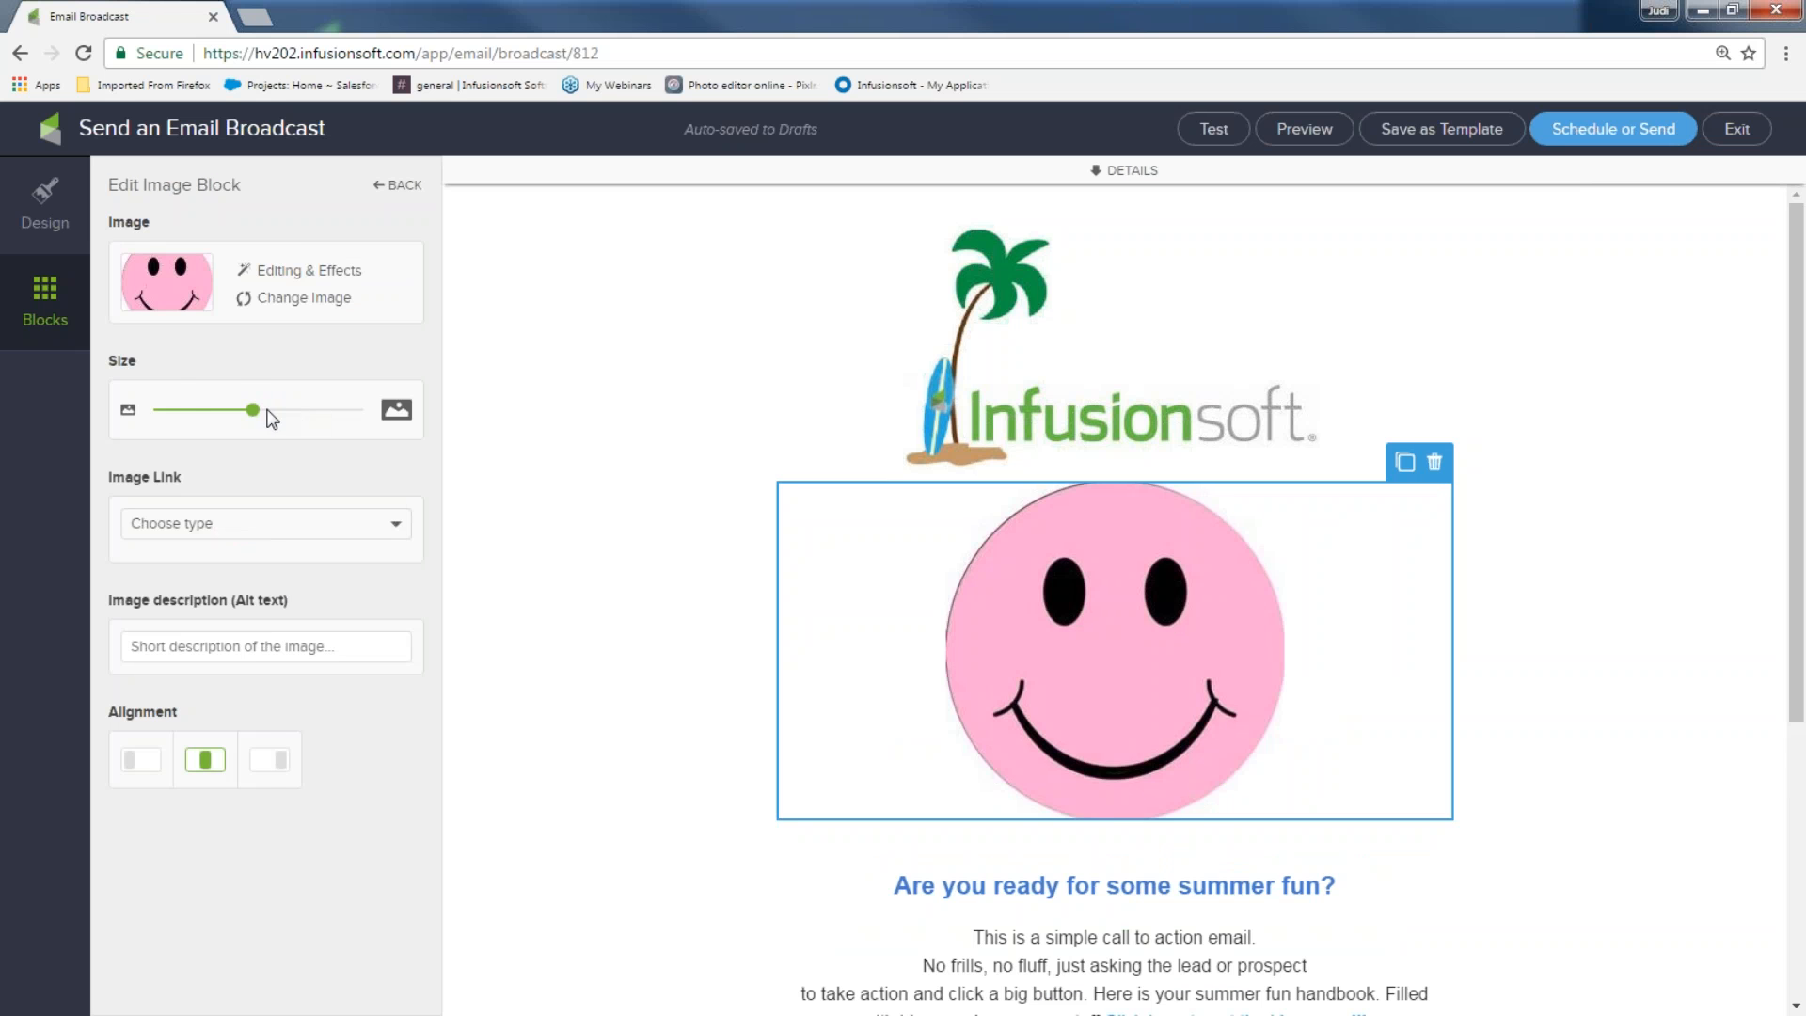
drag(252, 409, 206, 420)
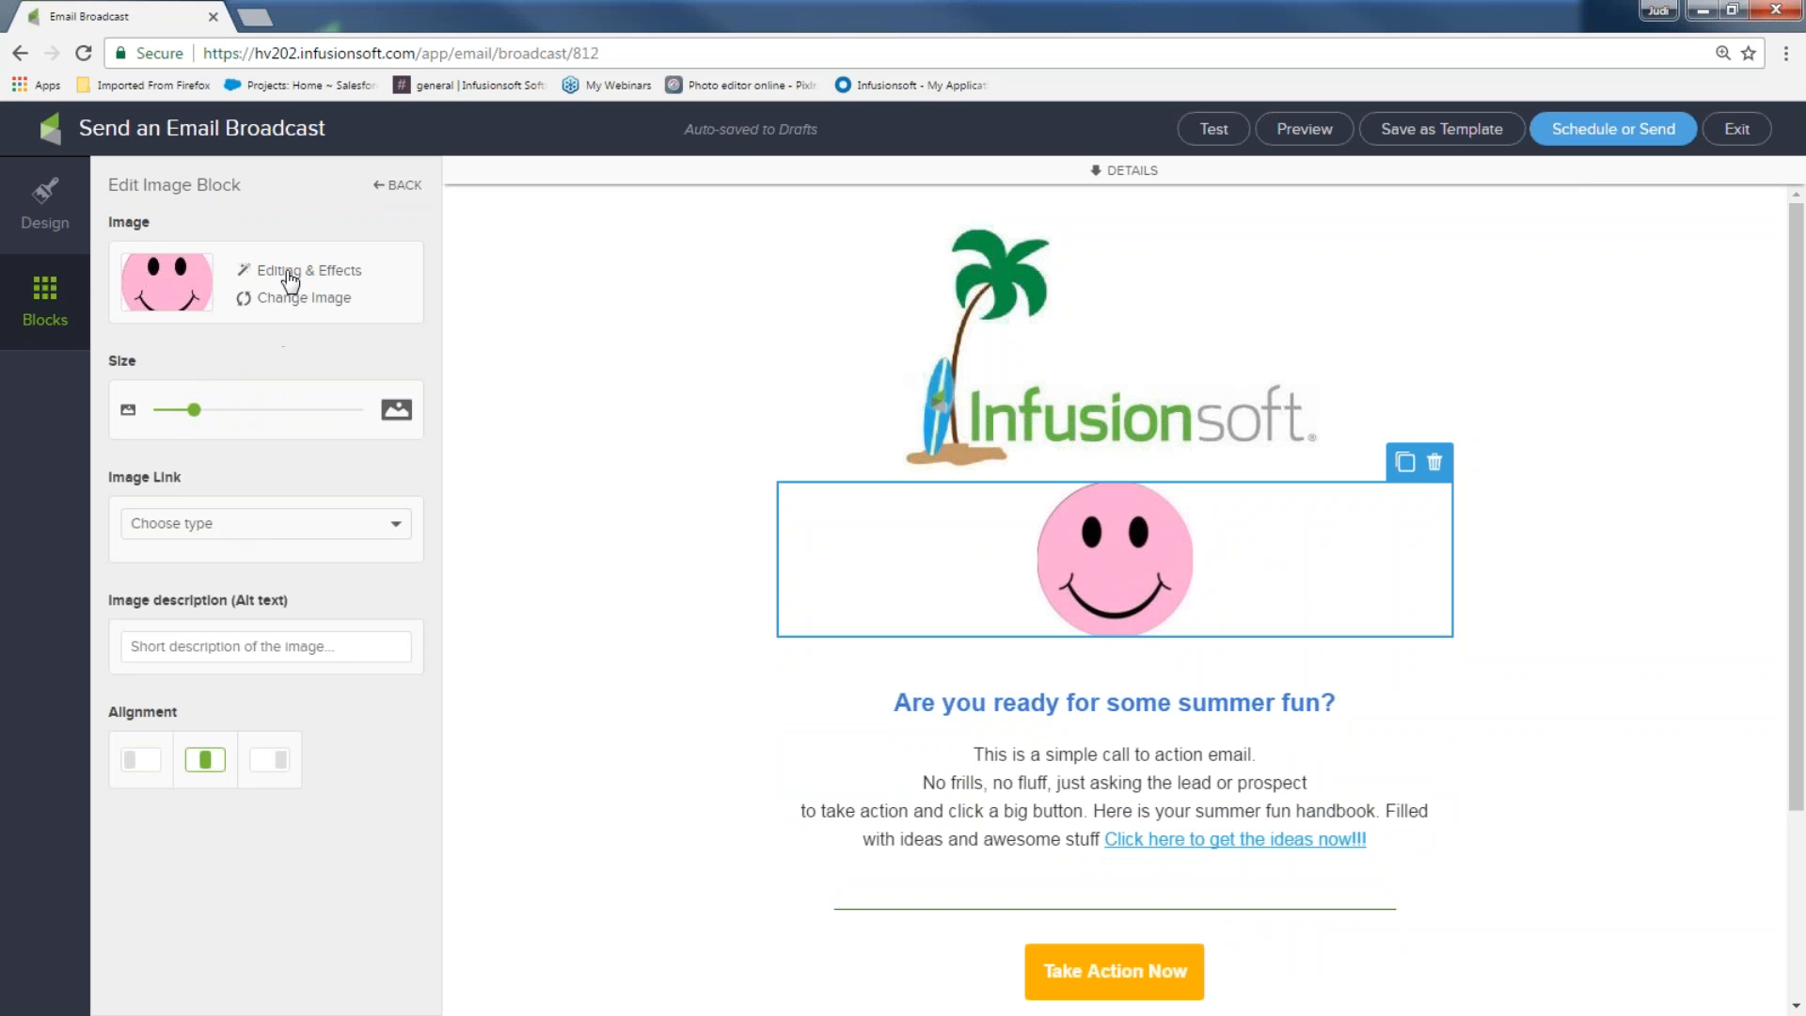
click(681, 472)
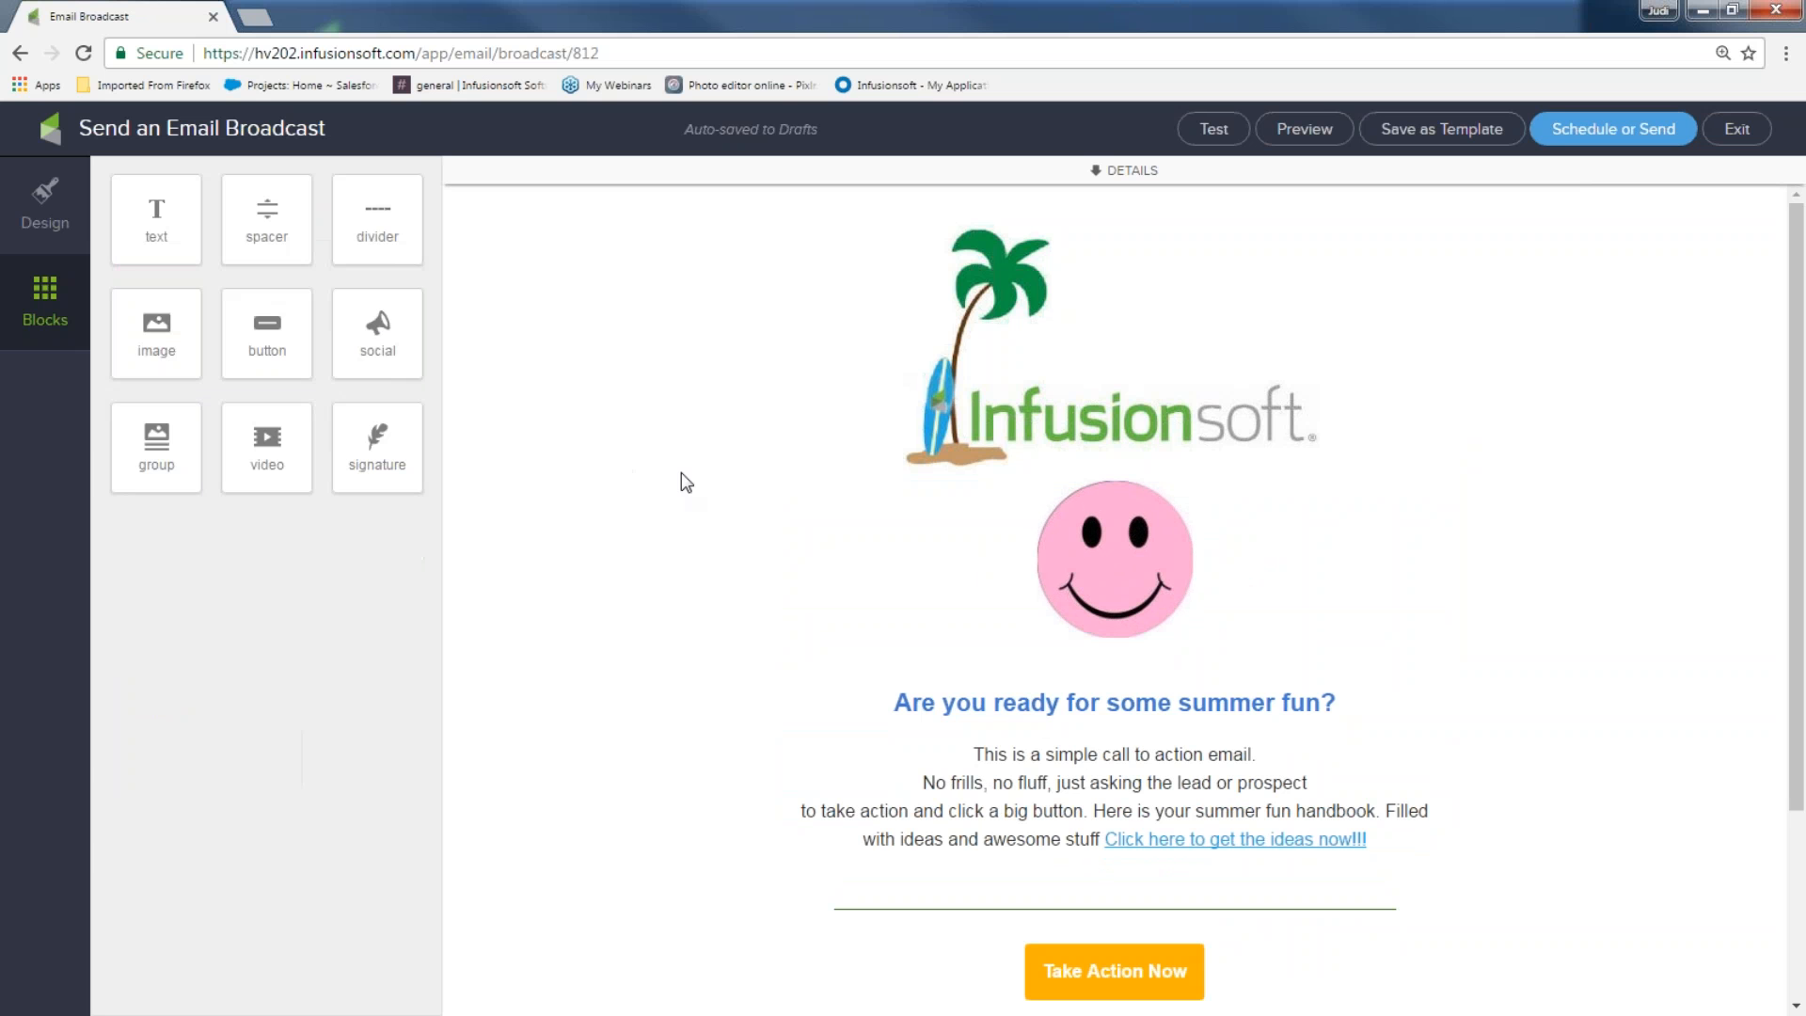
Insert a dark green divider between the logo and the smiley image
drag(377, 219, 1143, 480)
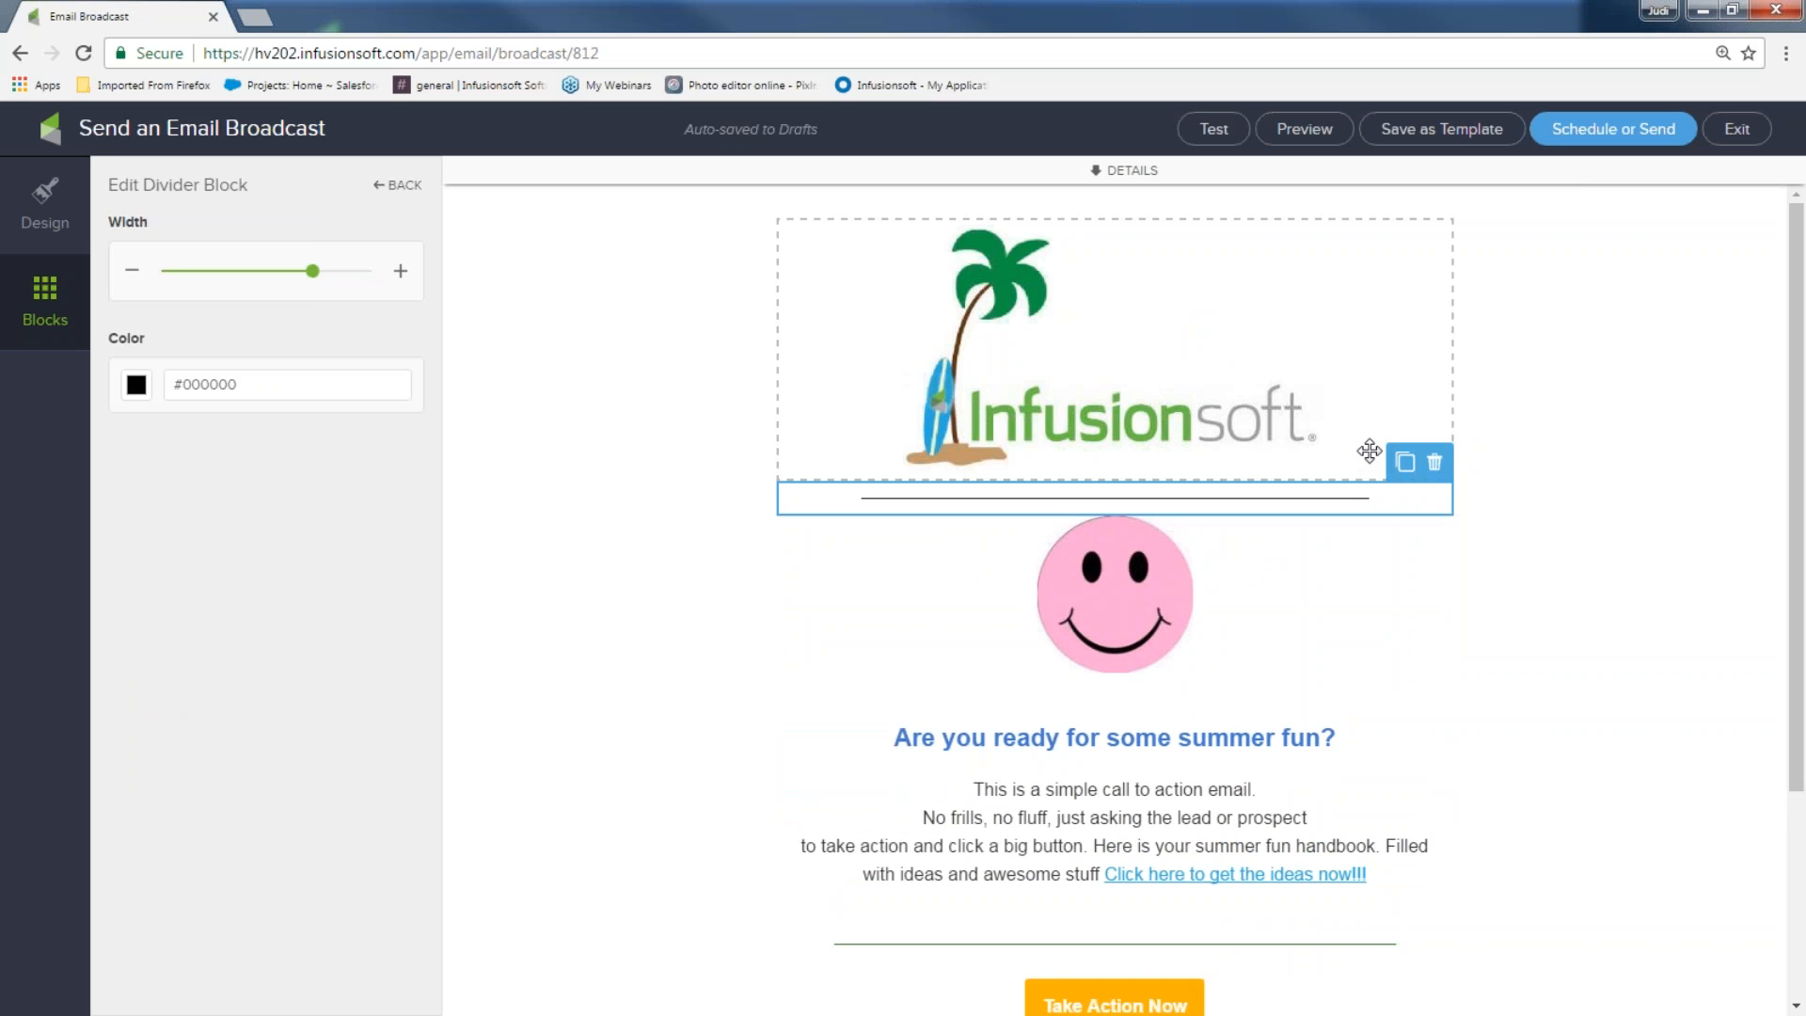
click(134, 392)
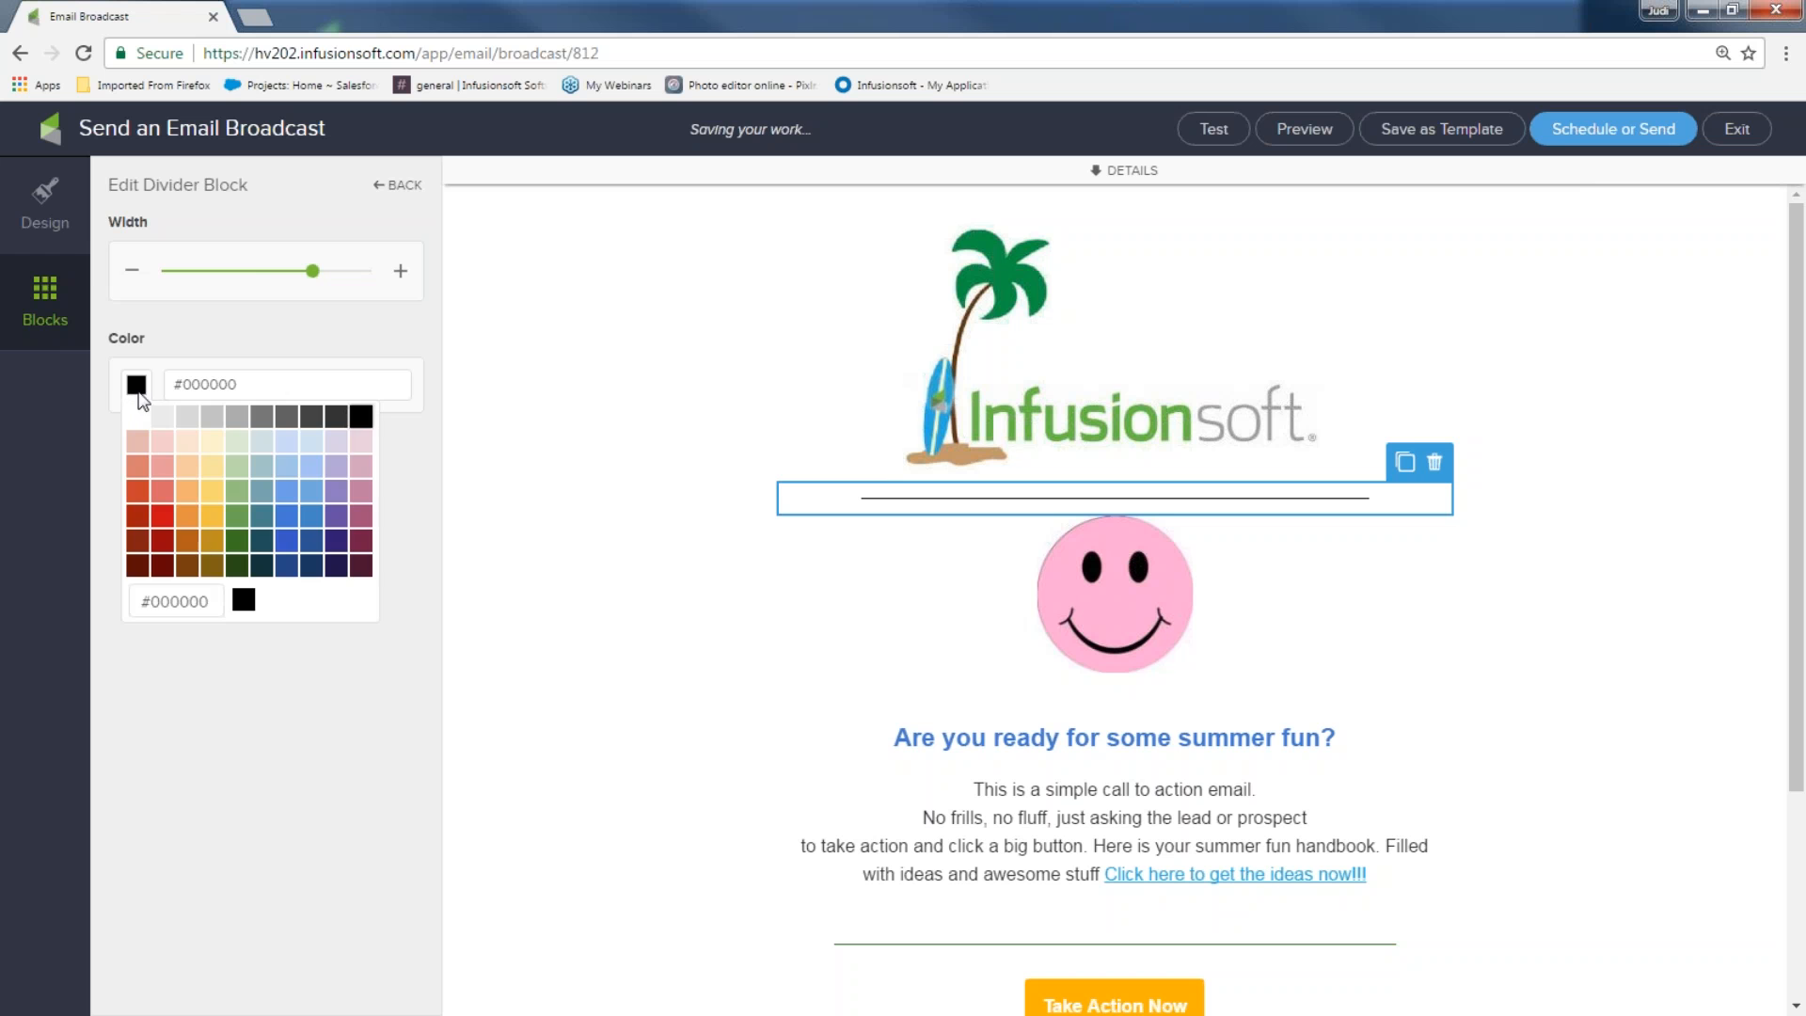
click(247, 549)
click(527, 511)
scroll(614, 525, down, 3)
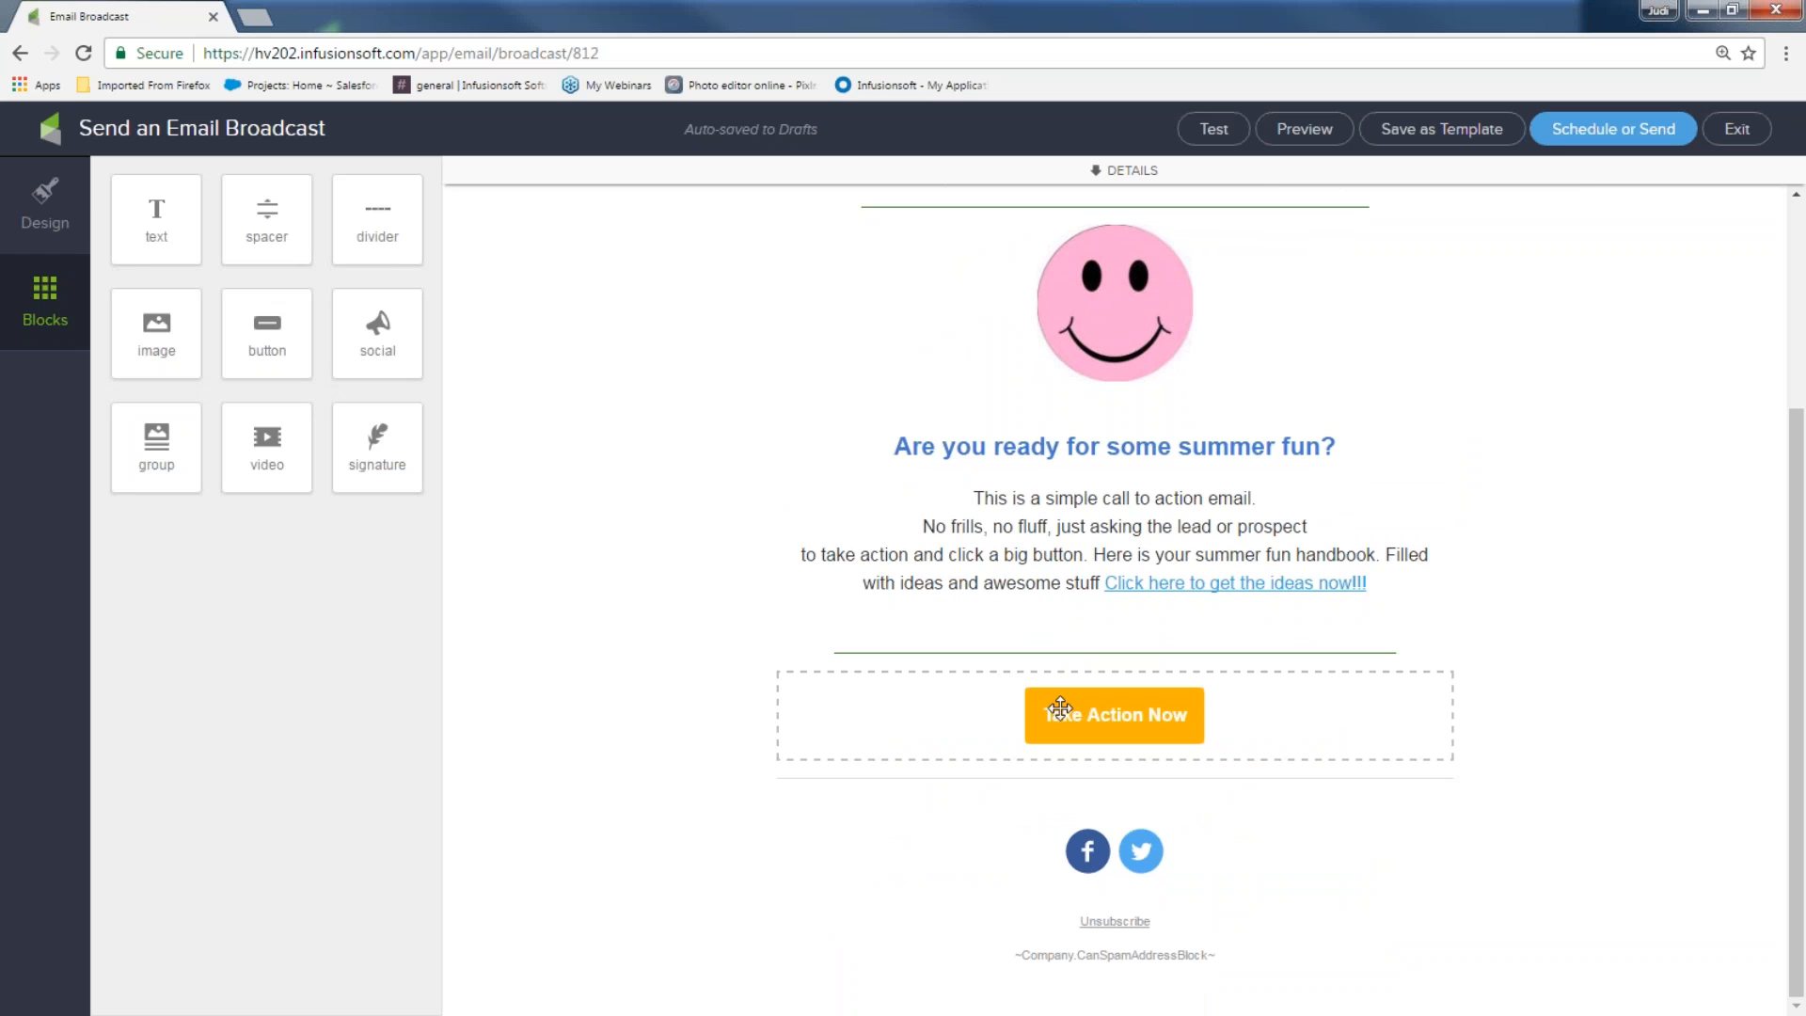
Change the Take Action Now button text to 'Get Ideas now!!!'
click(1050, 706)
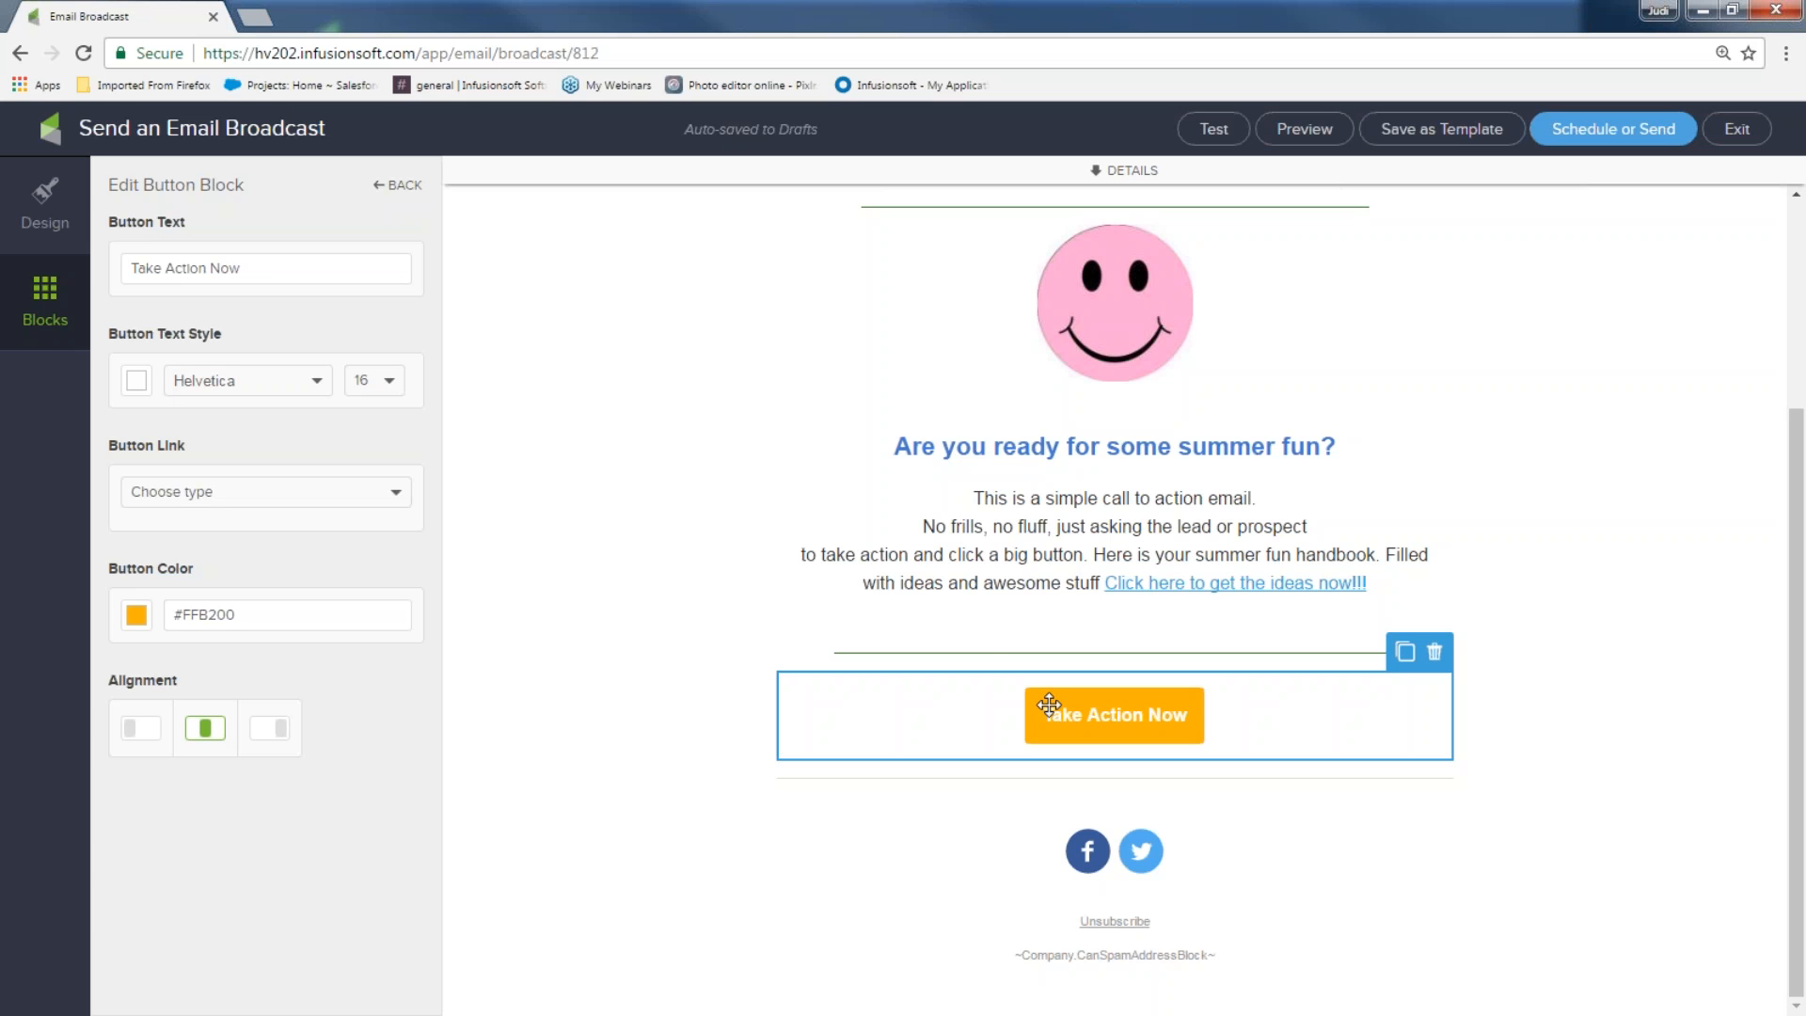
triple_click(240, 269)
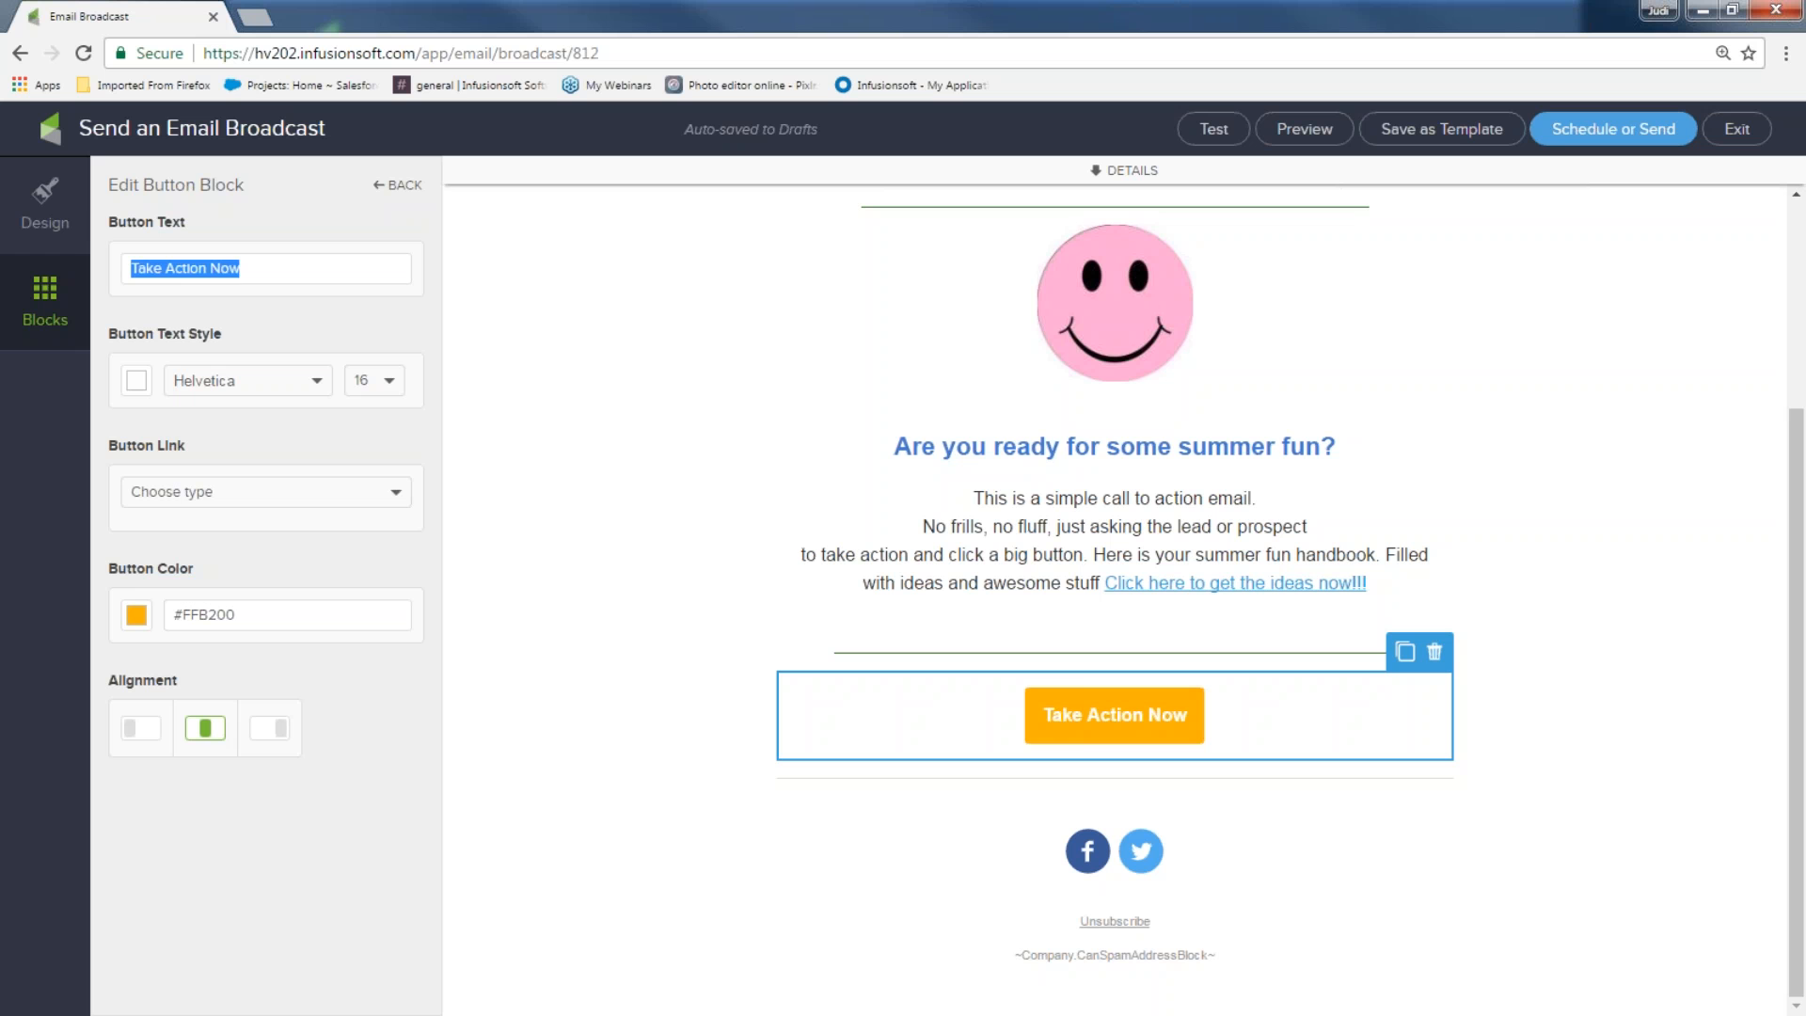
text(Get Ide)
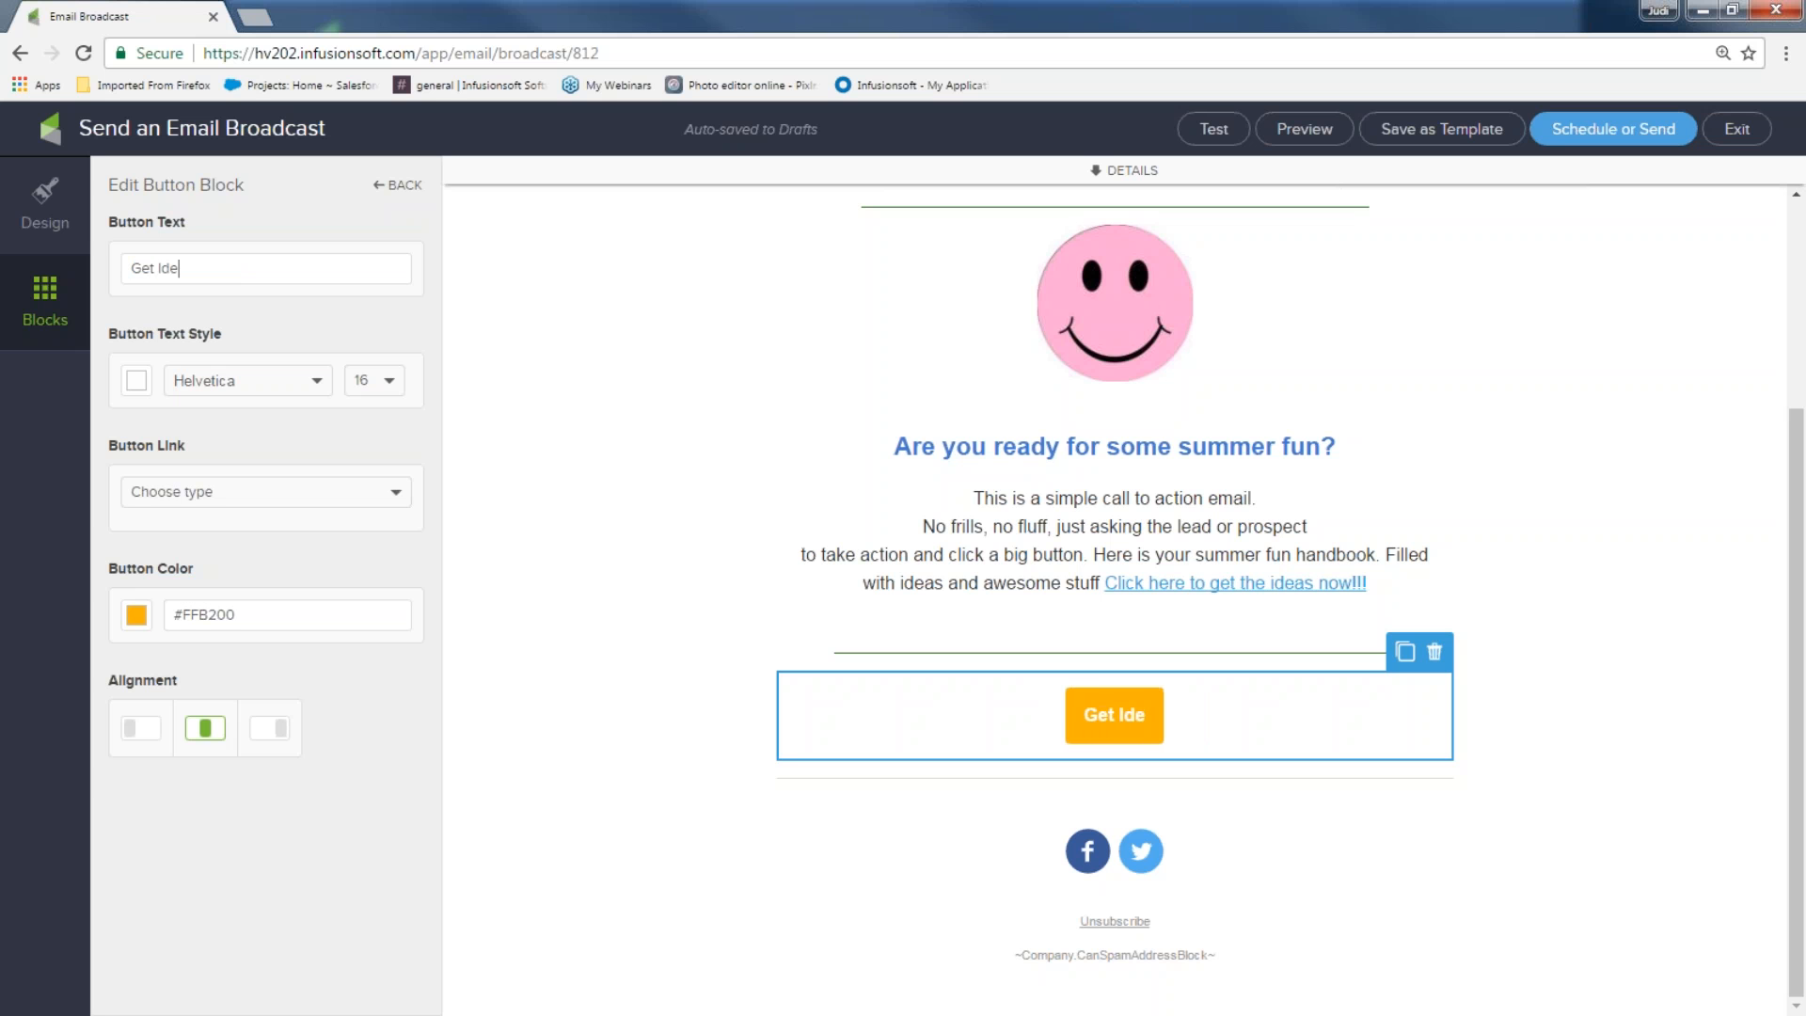
text(as now!!!)
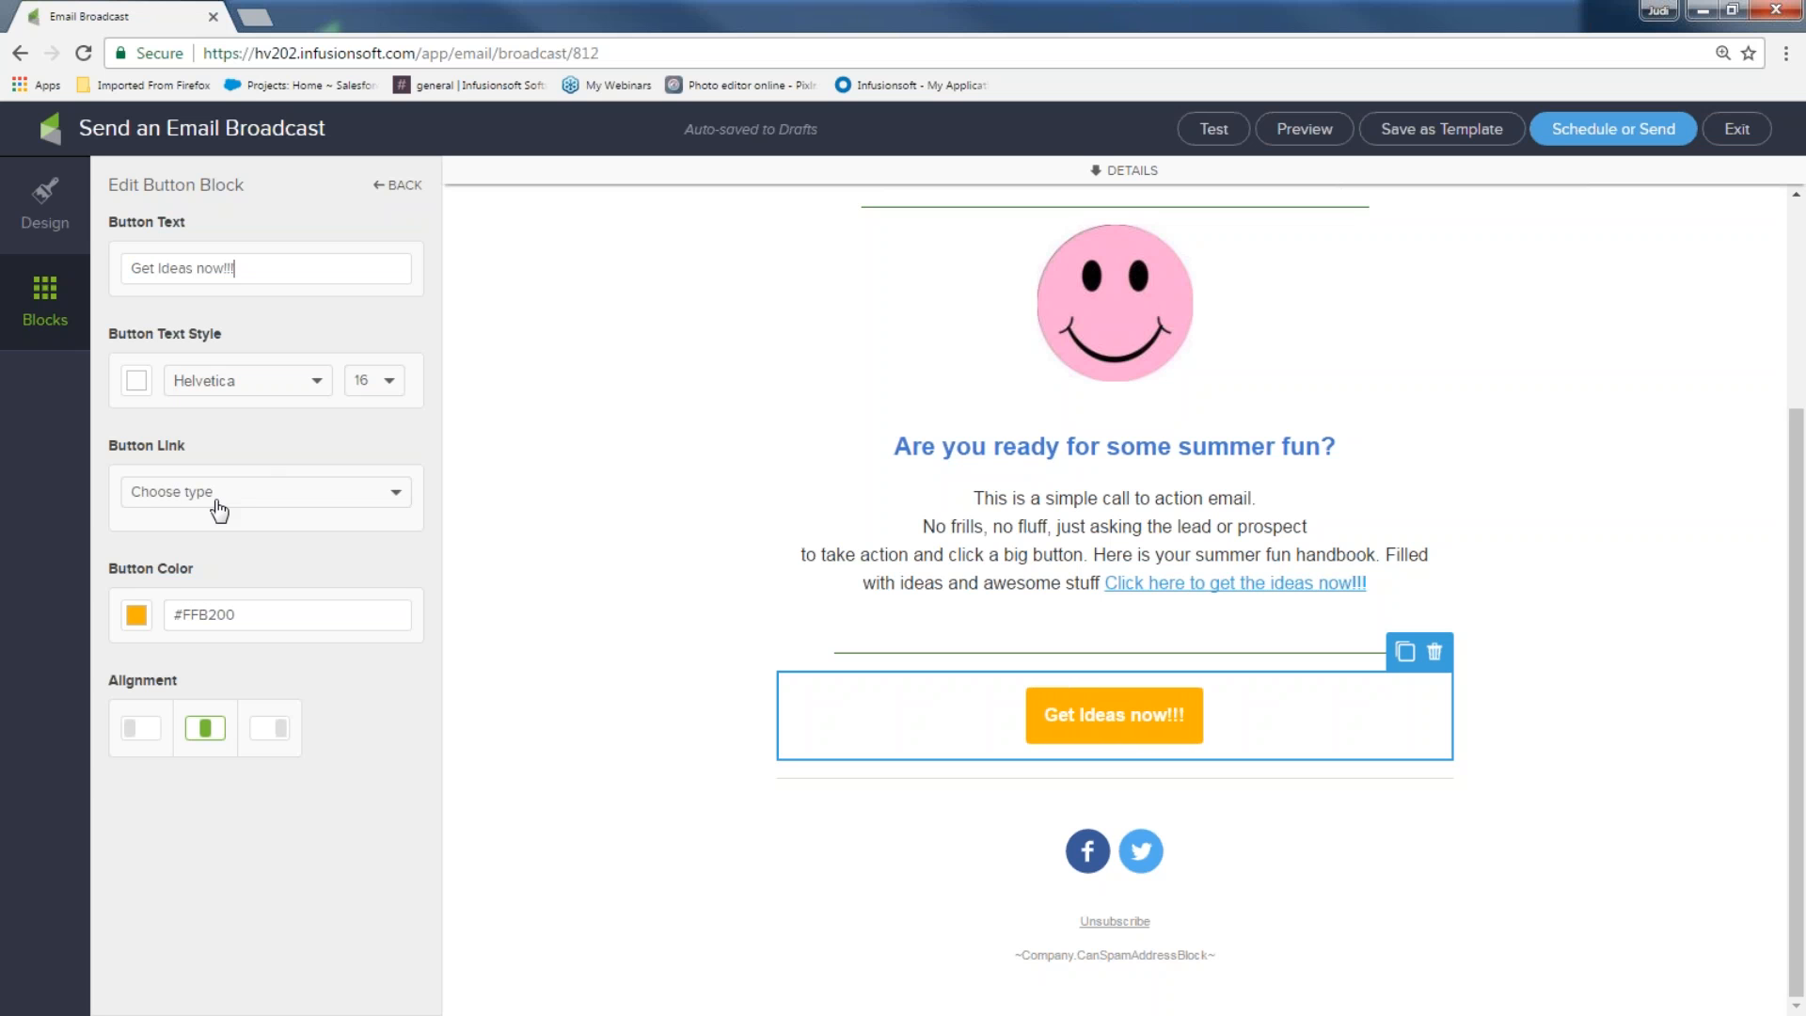
Make the button download 5 Fun-Newsletter Ideas 4U.docx and apply the 'downloaded ideas' tag
click(215, 501)
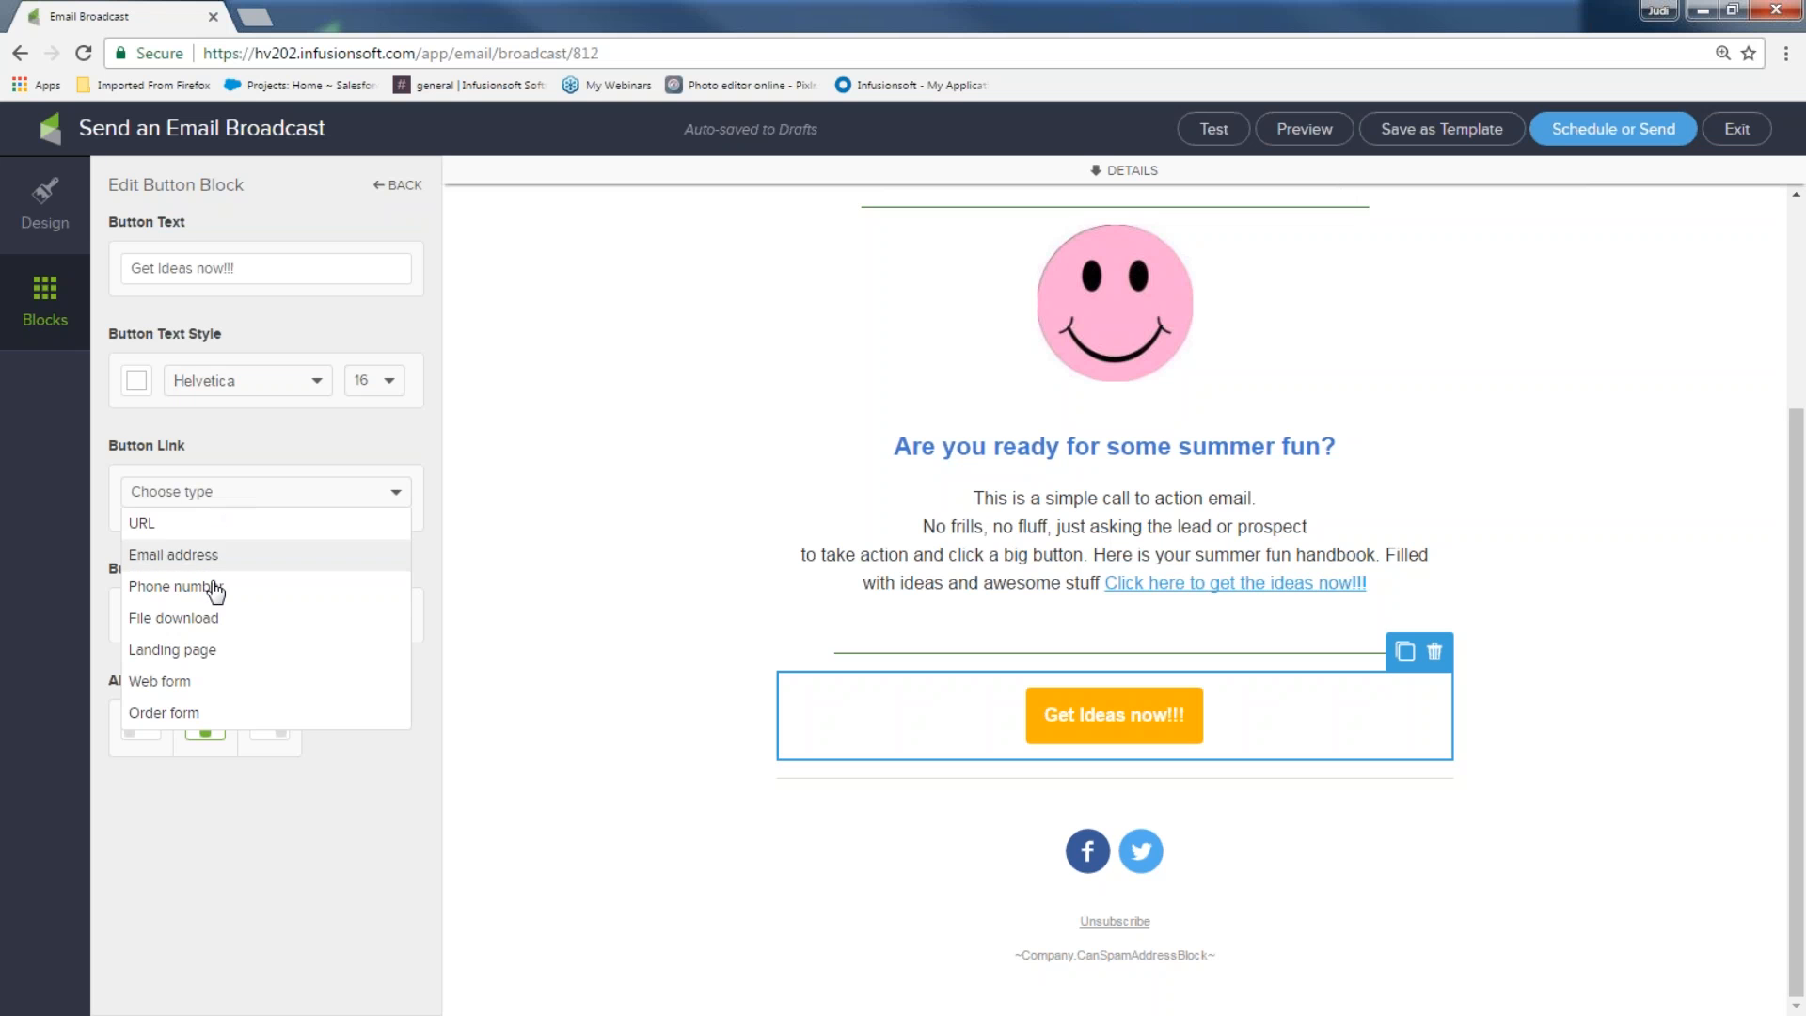
click(213, 621)
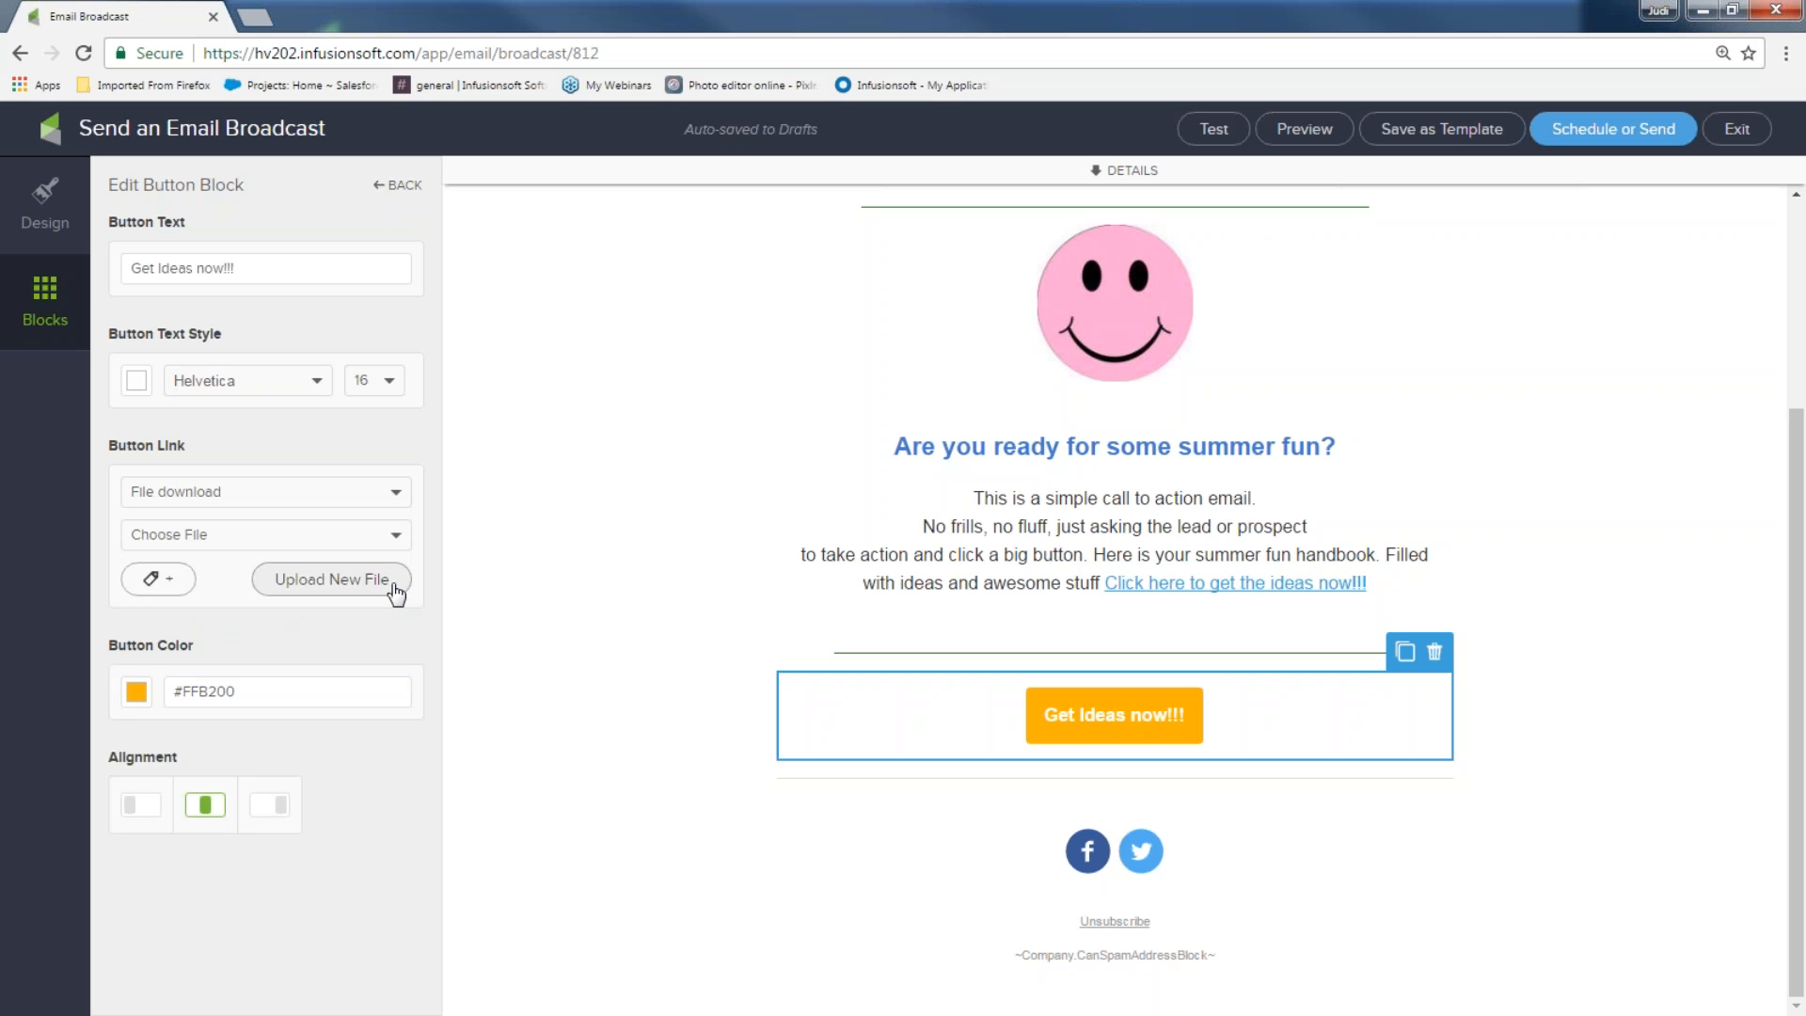
click(395, 534)
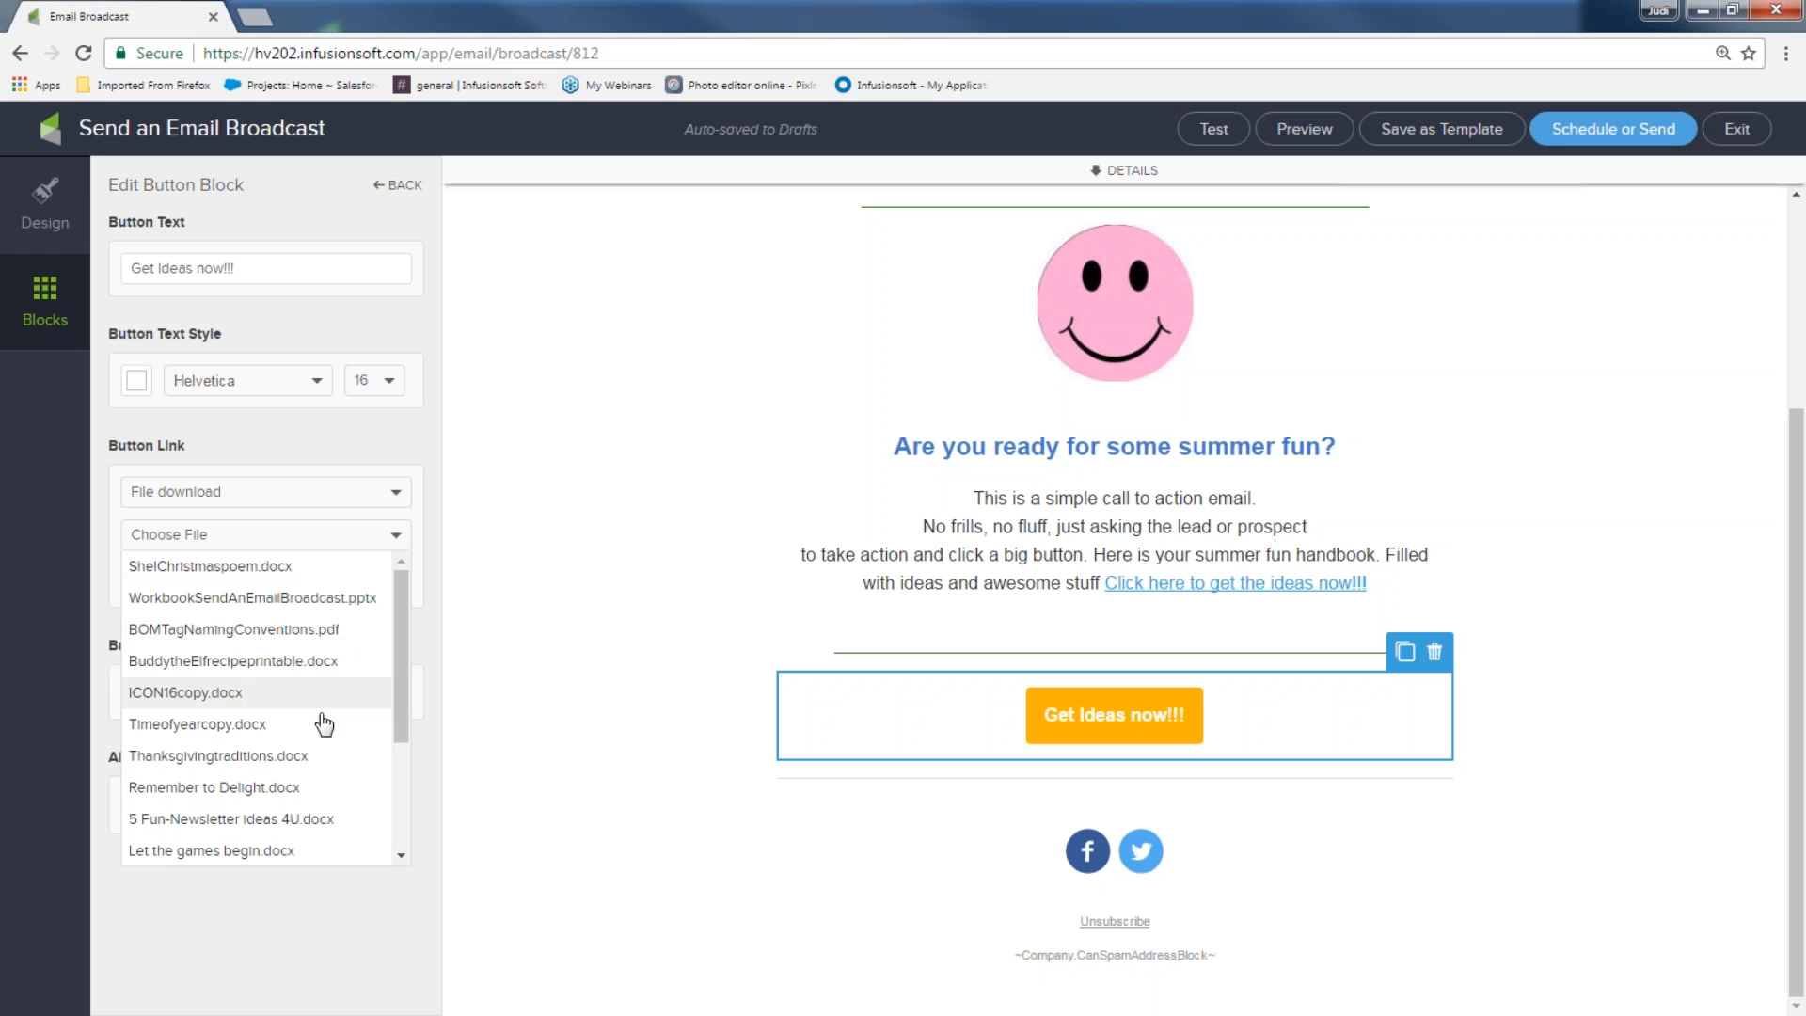
click(291, 819)
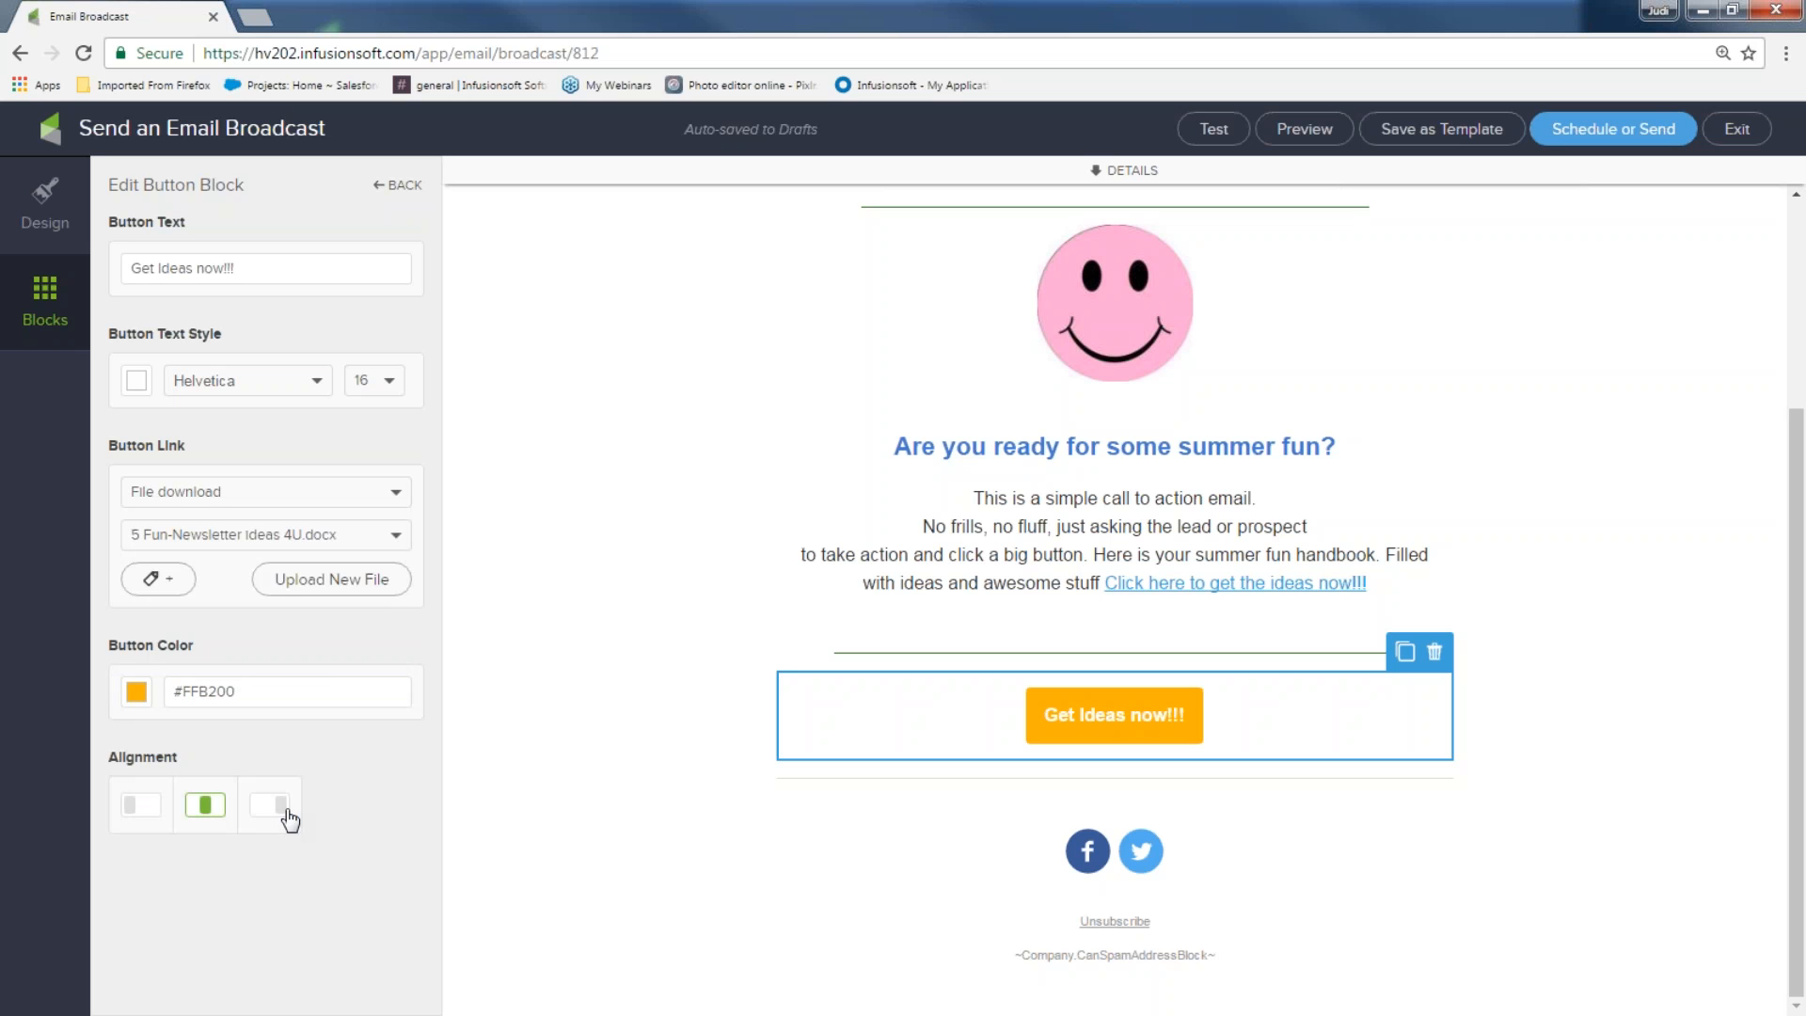
click(158, 579)
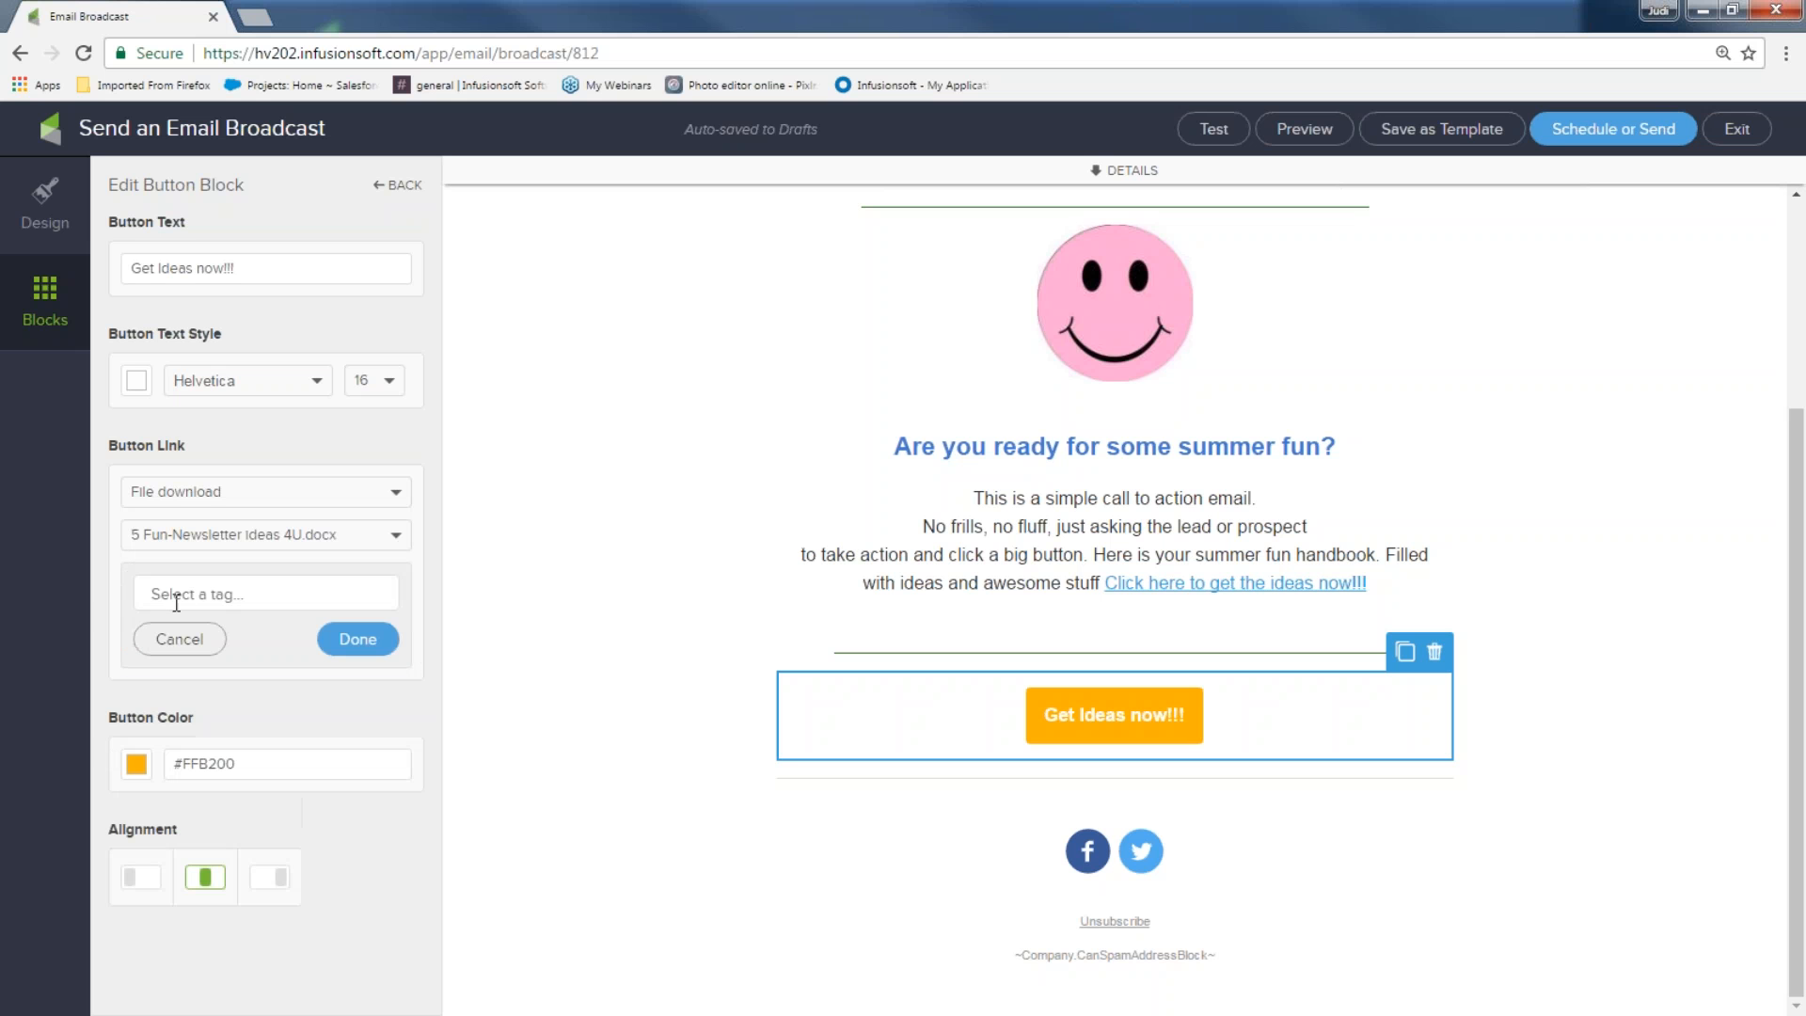
click(178, 600)
text(do)
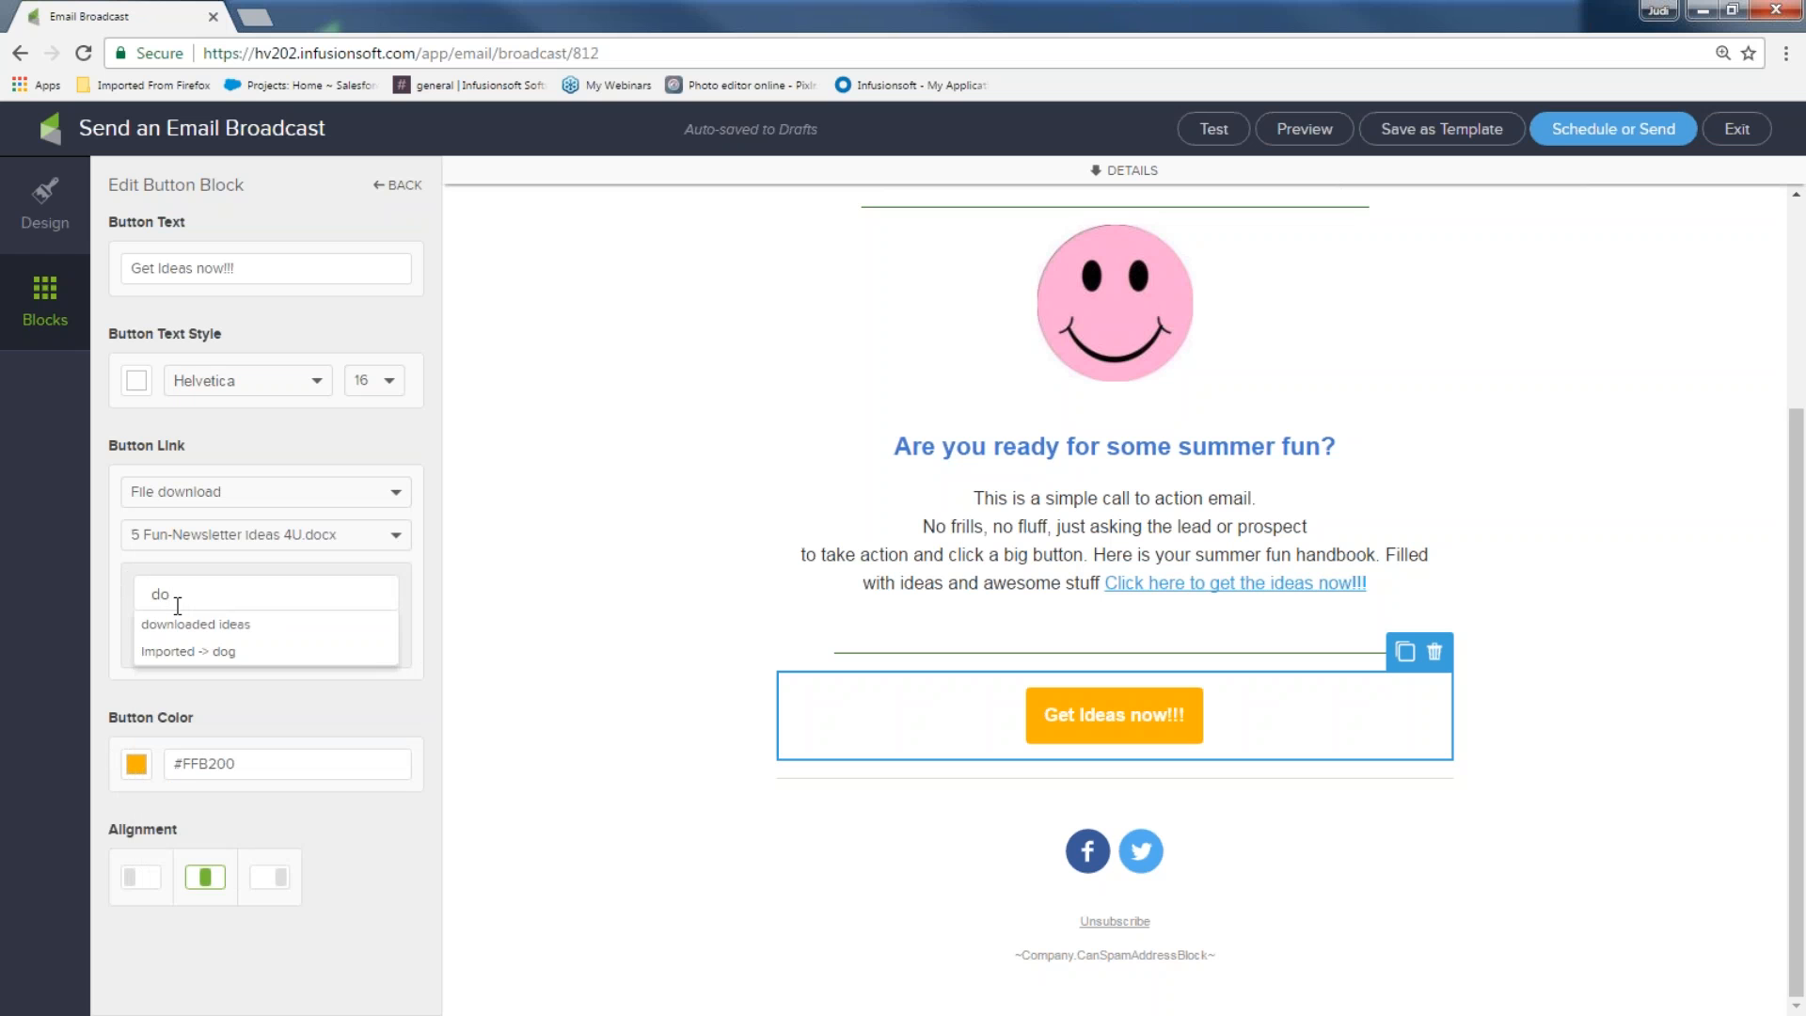
click(194, 624)
Set the button colour to a deeper pink (#C07C9F)
click(137, 767)
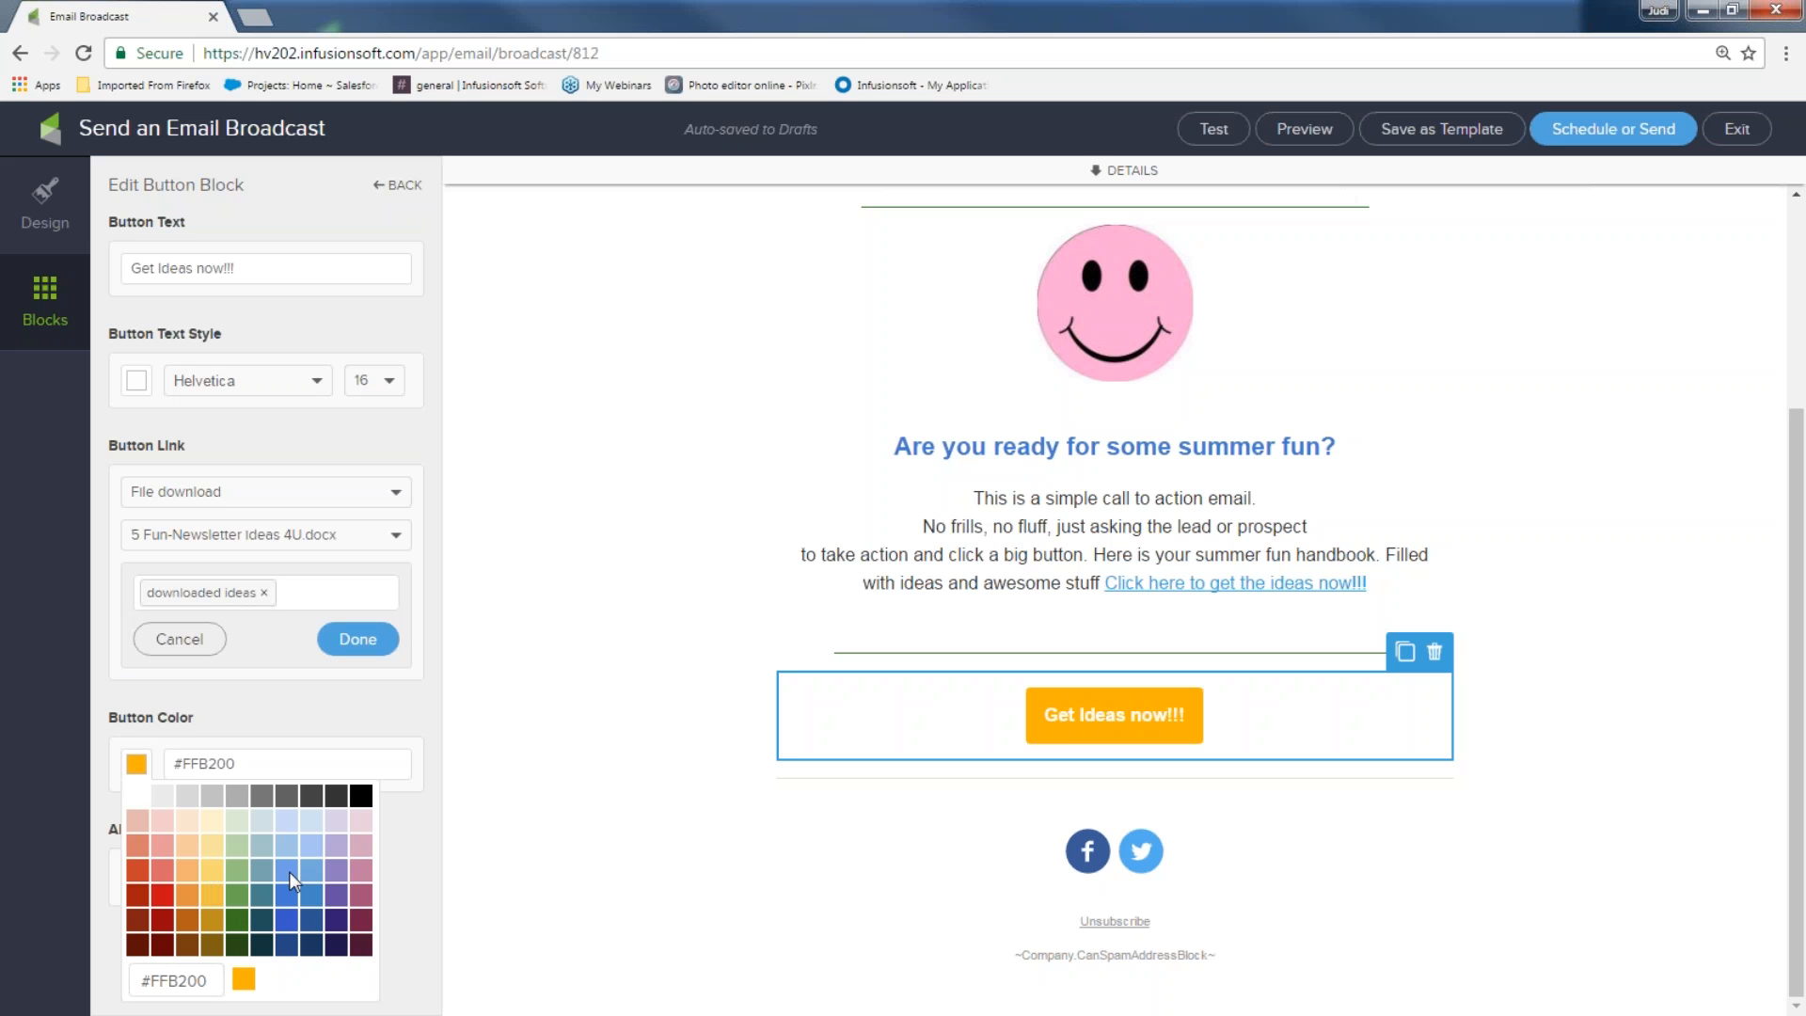
click(359, 847)
click(362, 877)
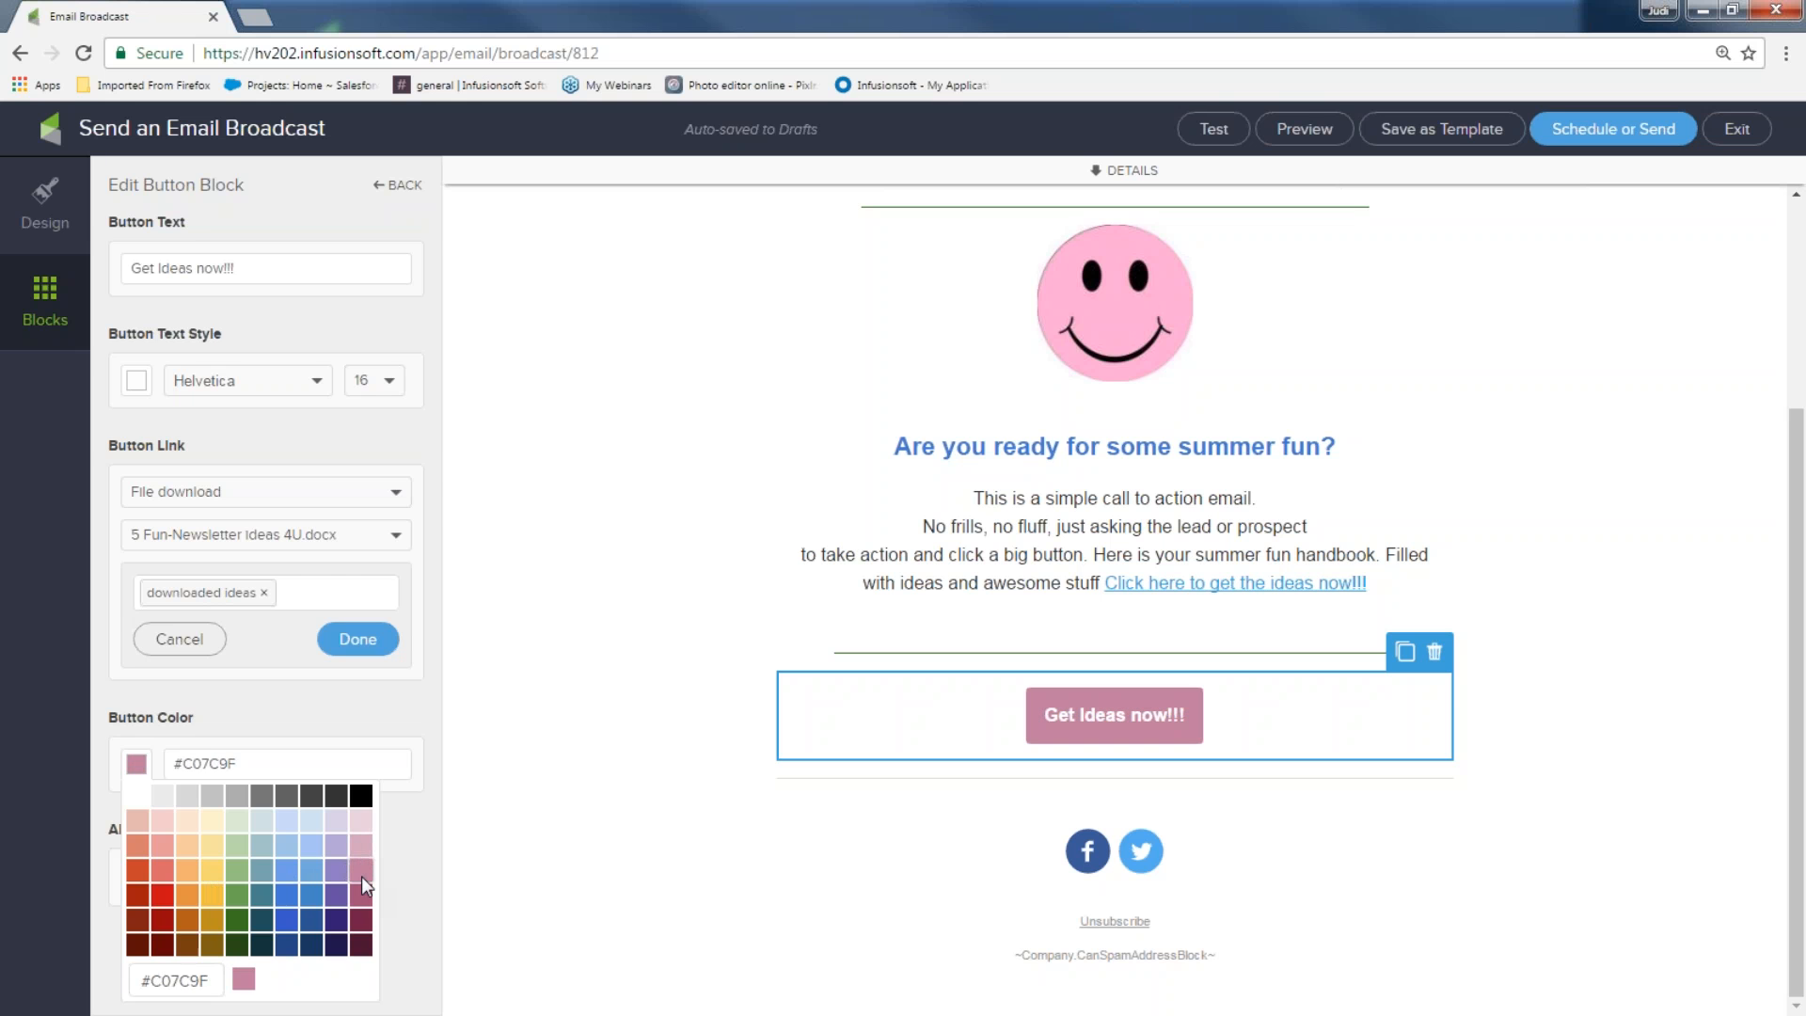
click(549, 839)
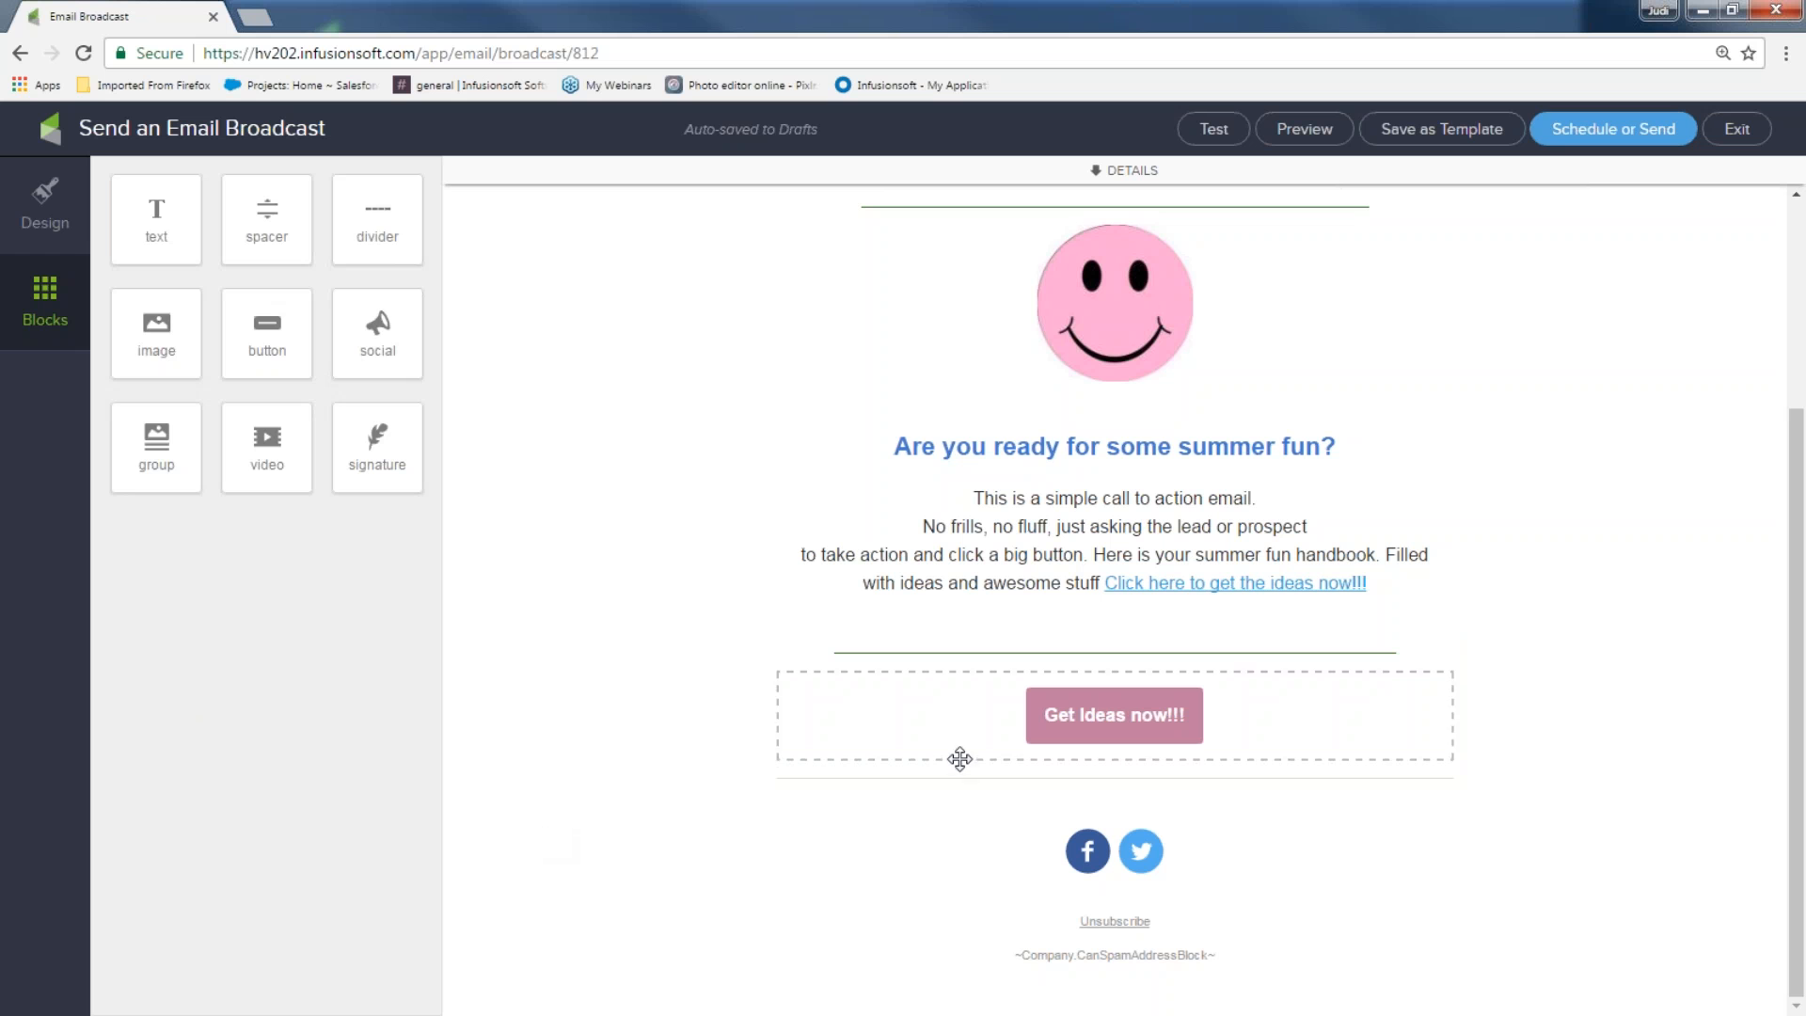
Delete the thin grey divider under the Get Ideas now!!! button
click(957, 766)
click(1435, 742)
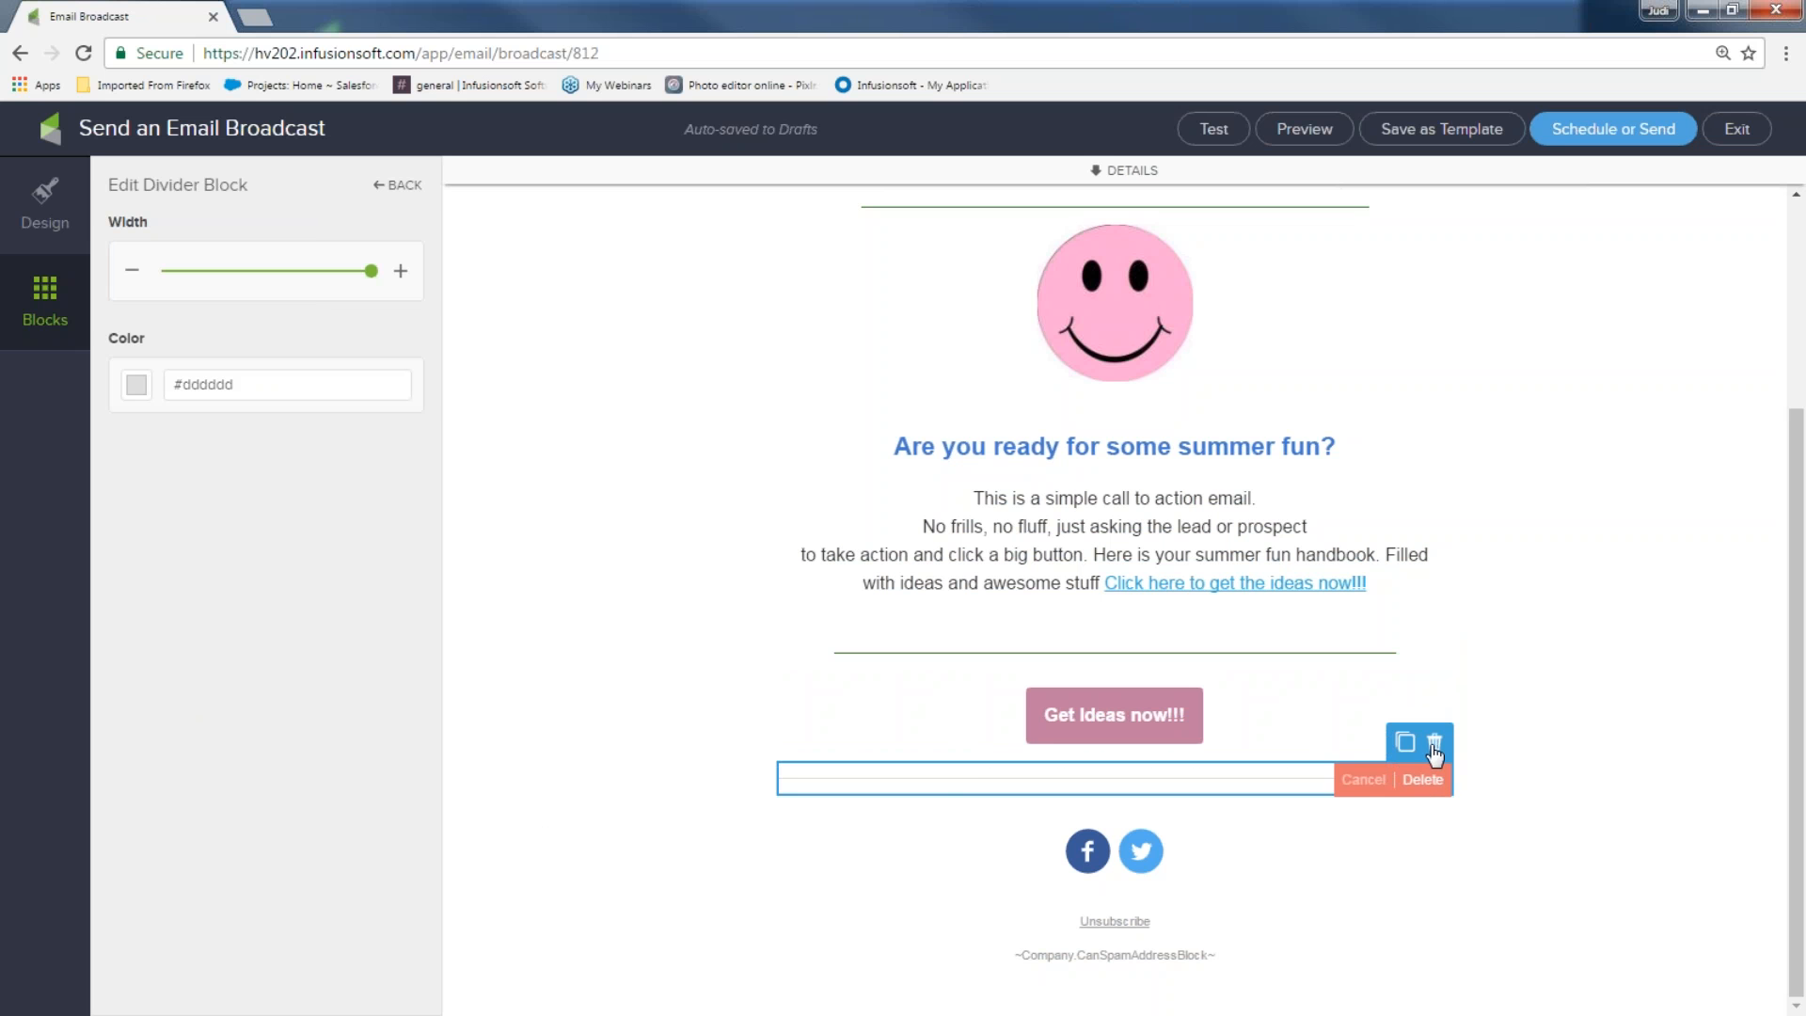
click(1419, 782)
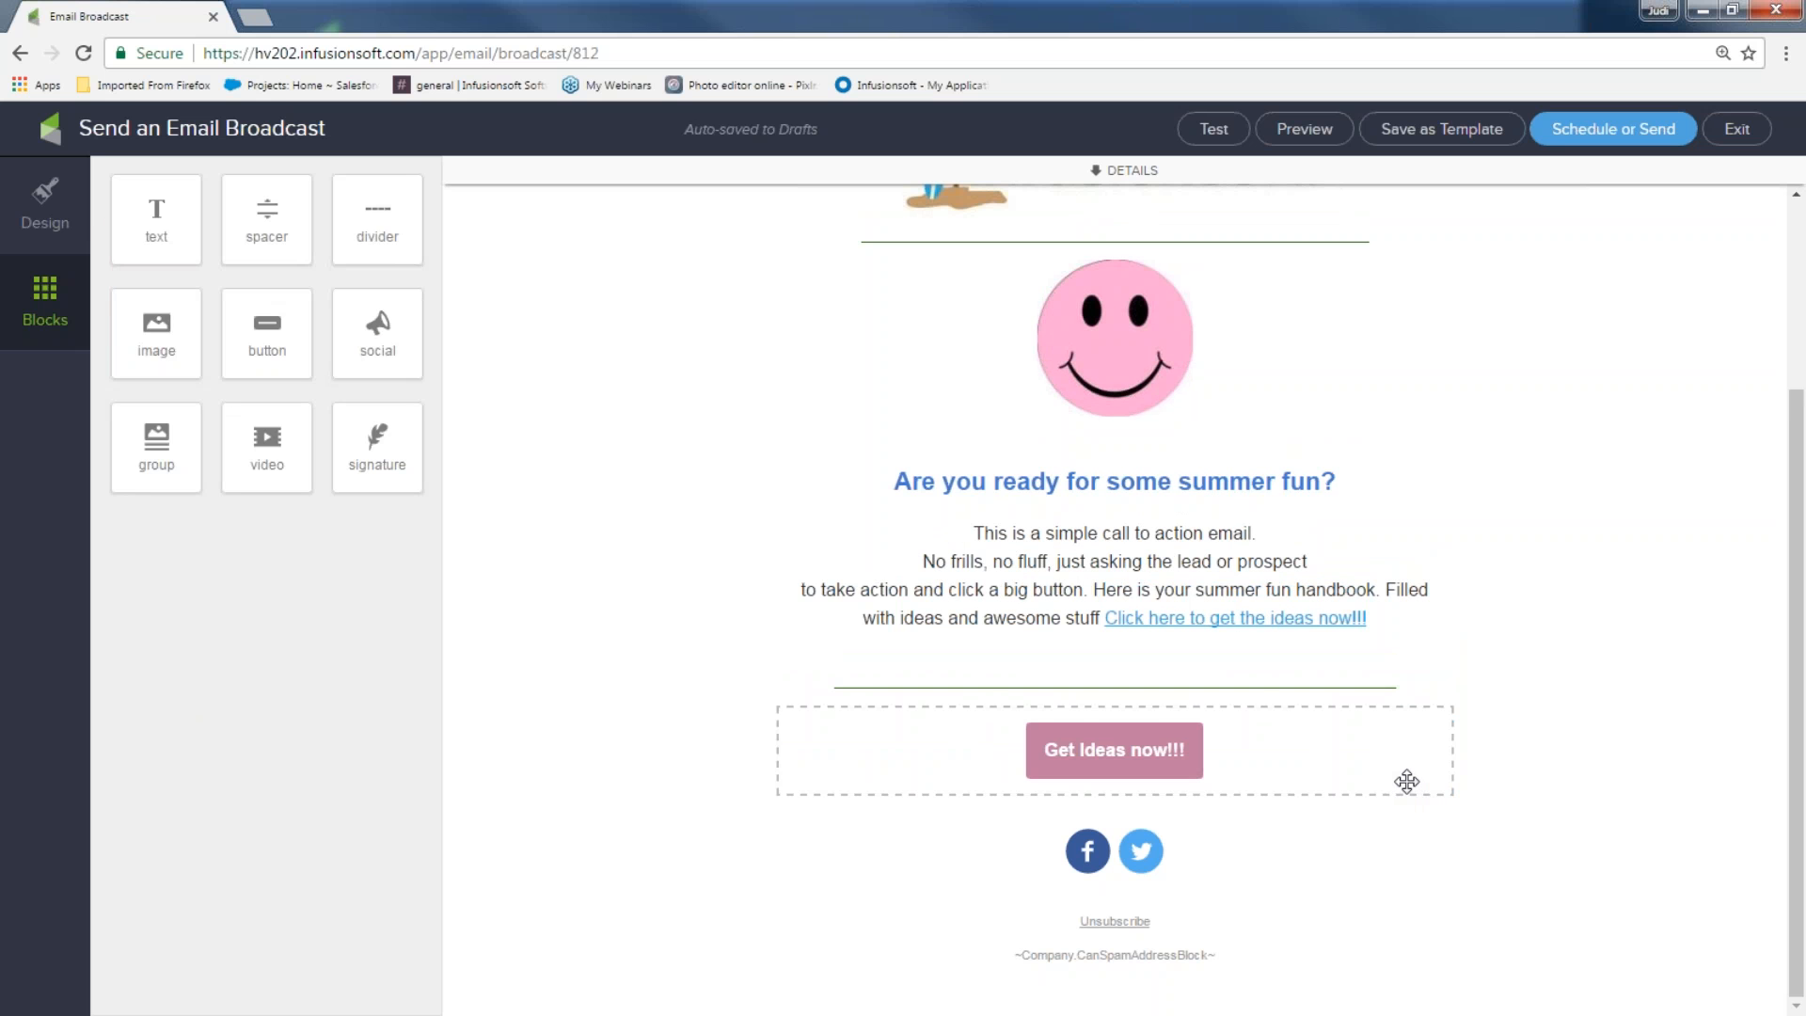
Review the Get Ideas now!!! button and social icons settings, then show the content blocks
click(1257, 755)
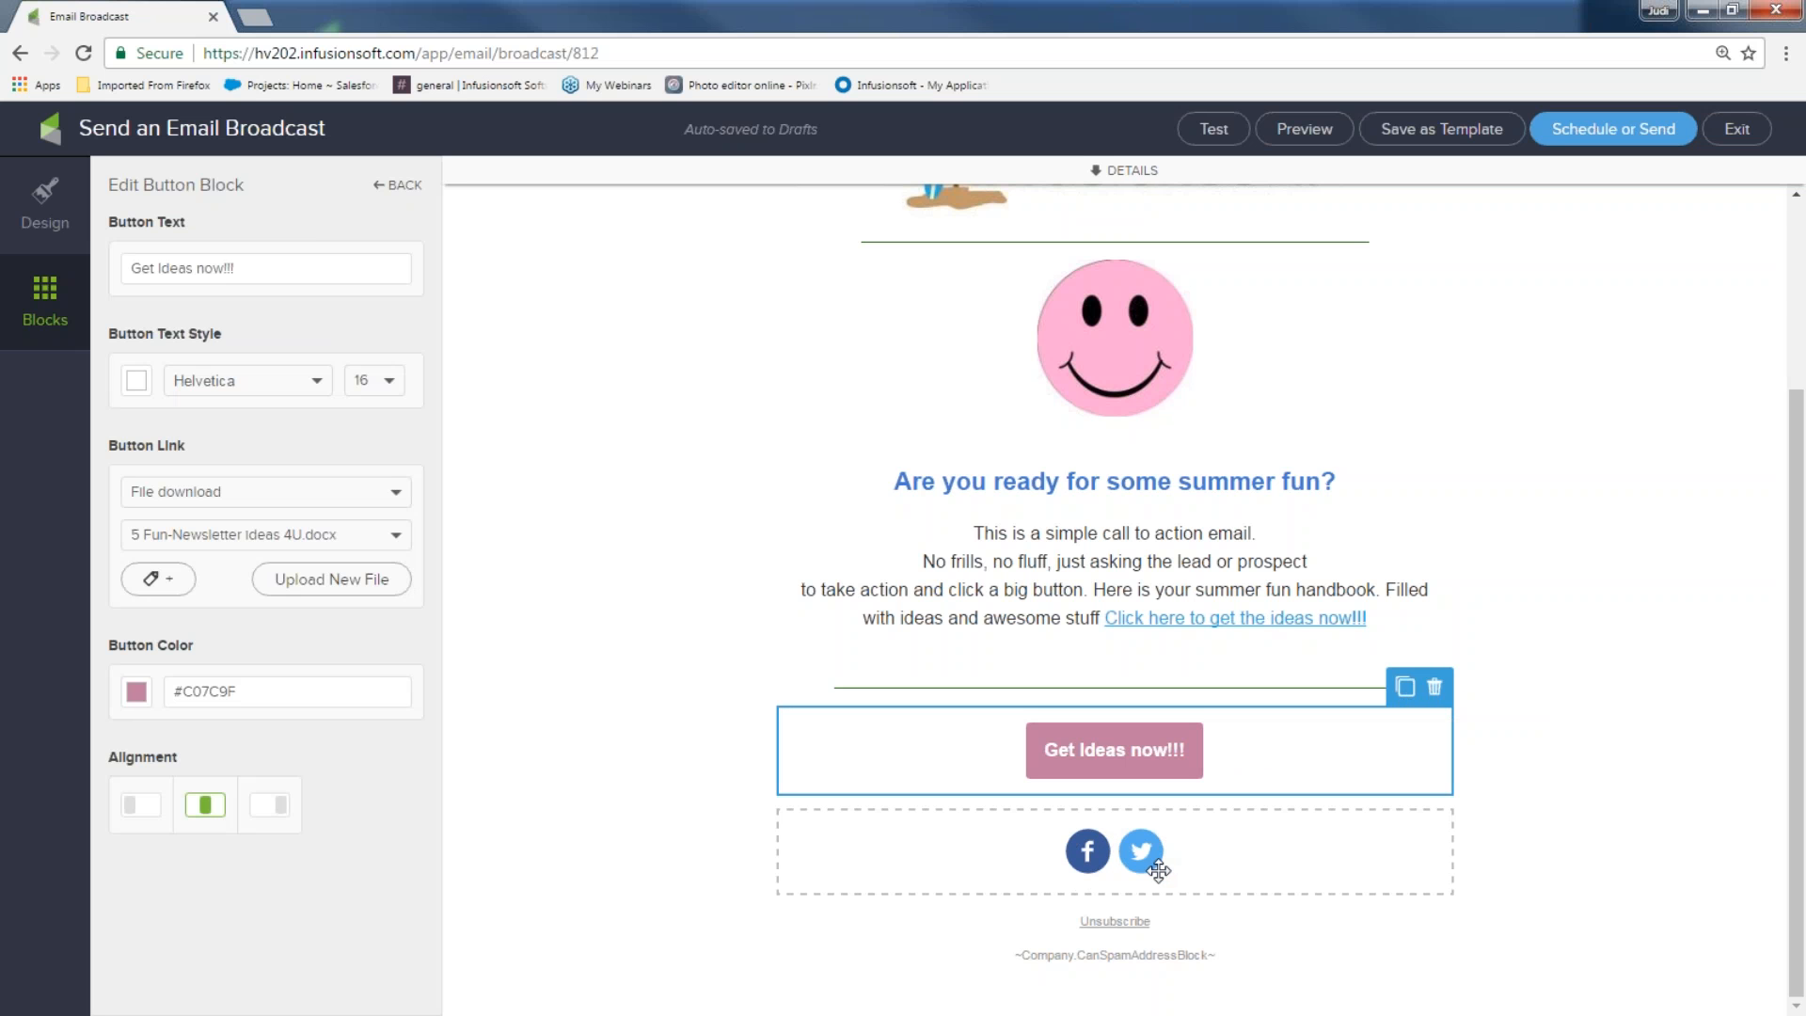
click(1298, 826)
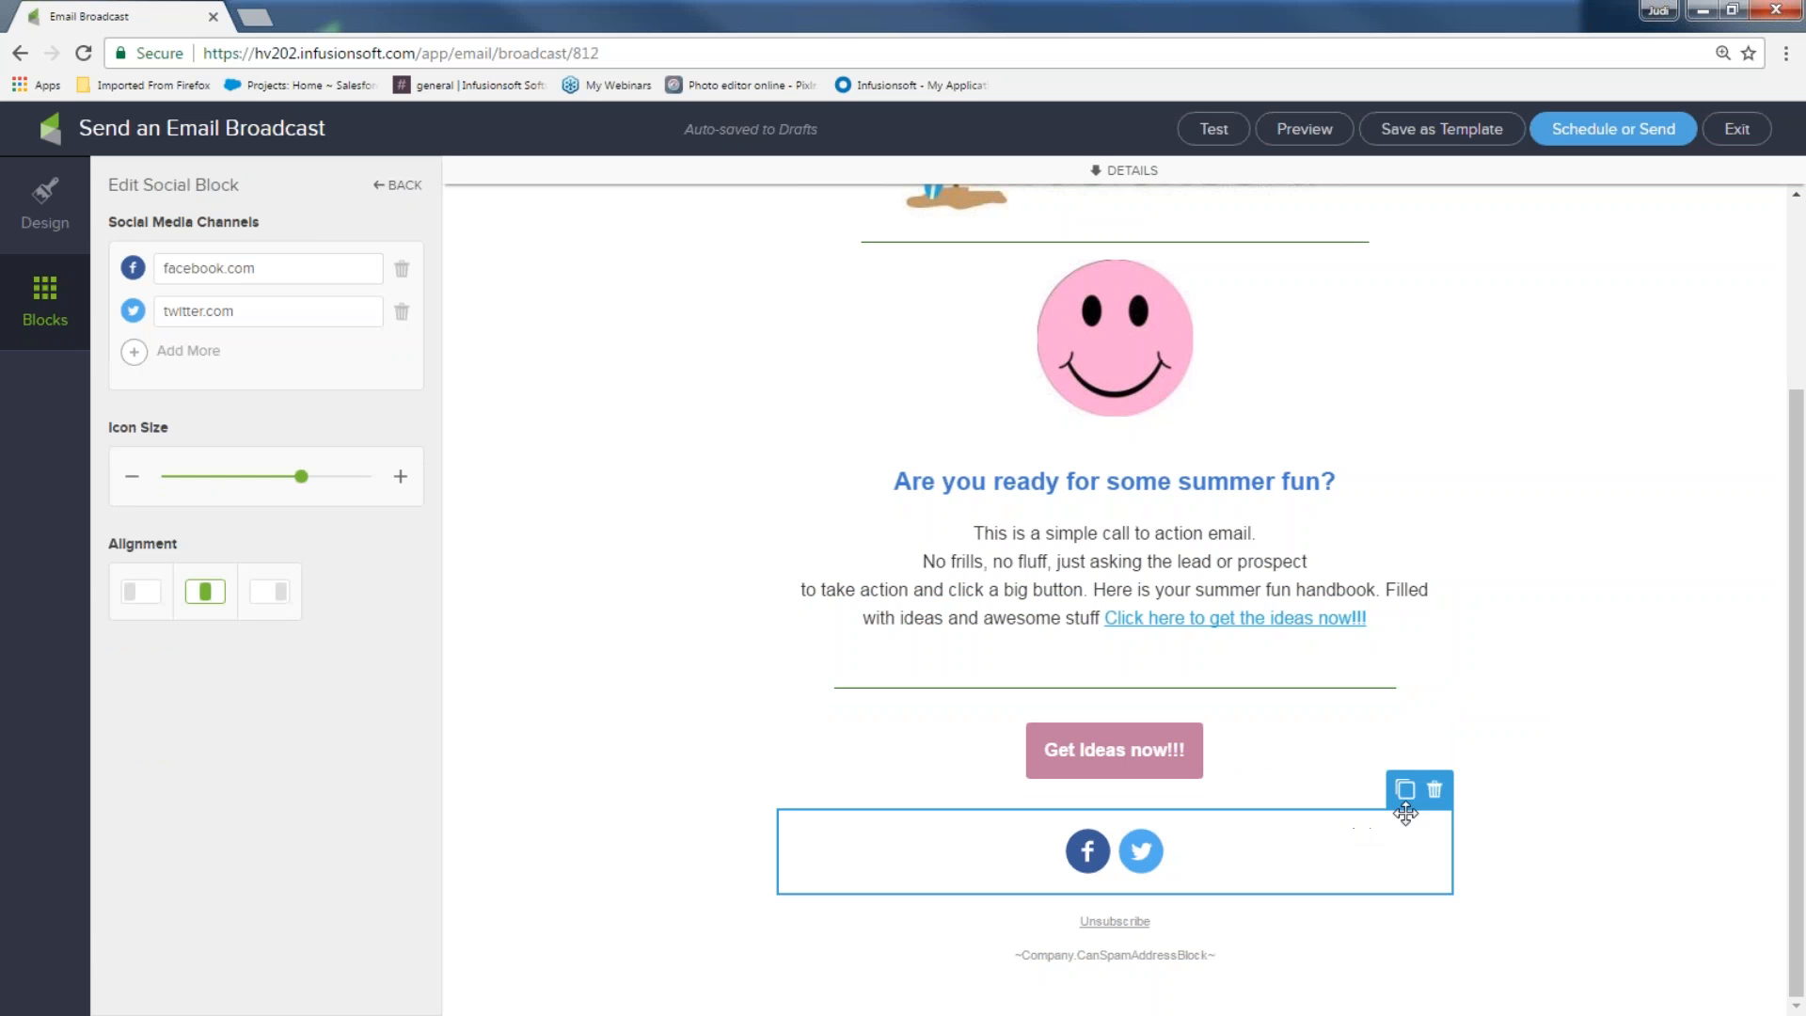
scroll(706, 866, up, 3)
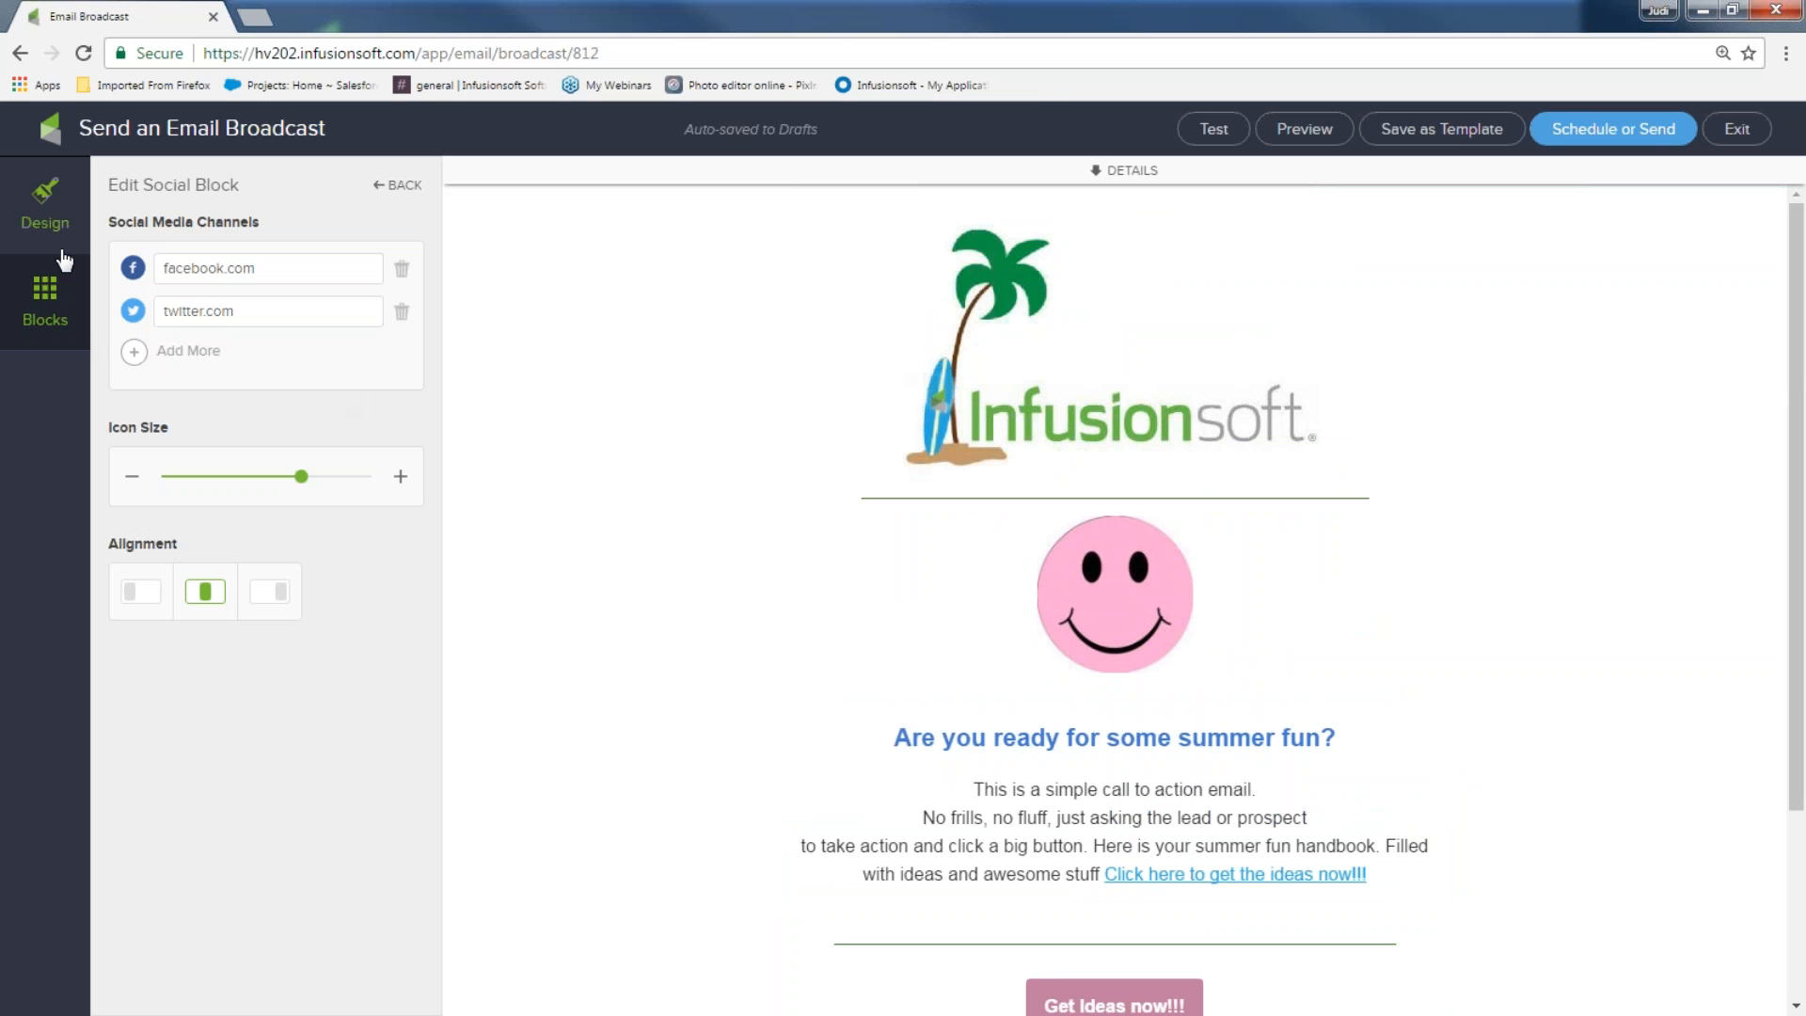
click(52, 298)
Add a social links block below the logo and enter partial Facebook and Twitter addresses
drag(384, 322, 1009, 523)
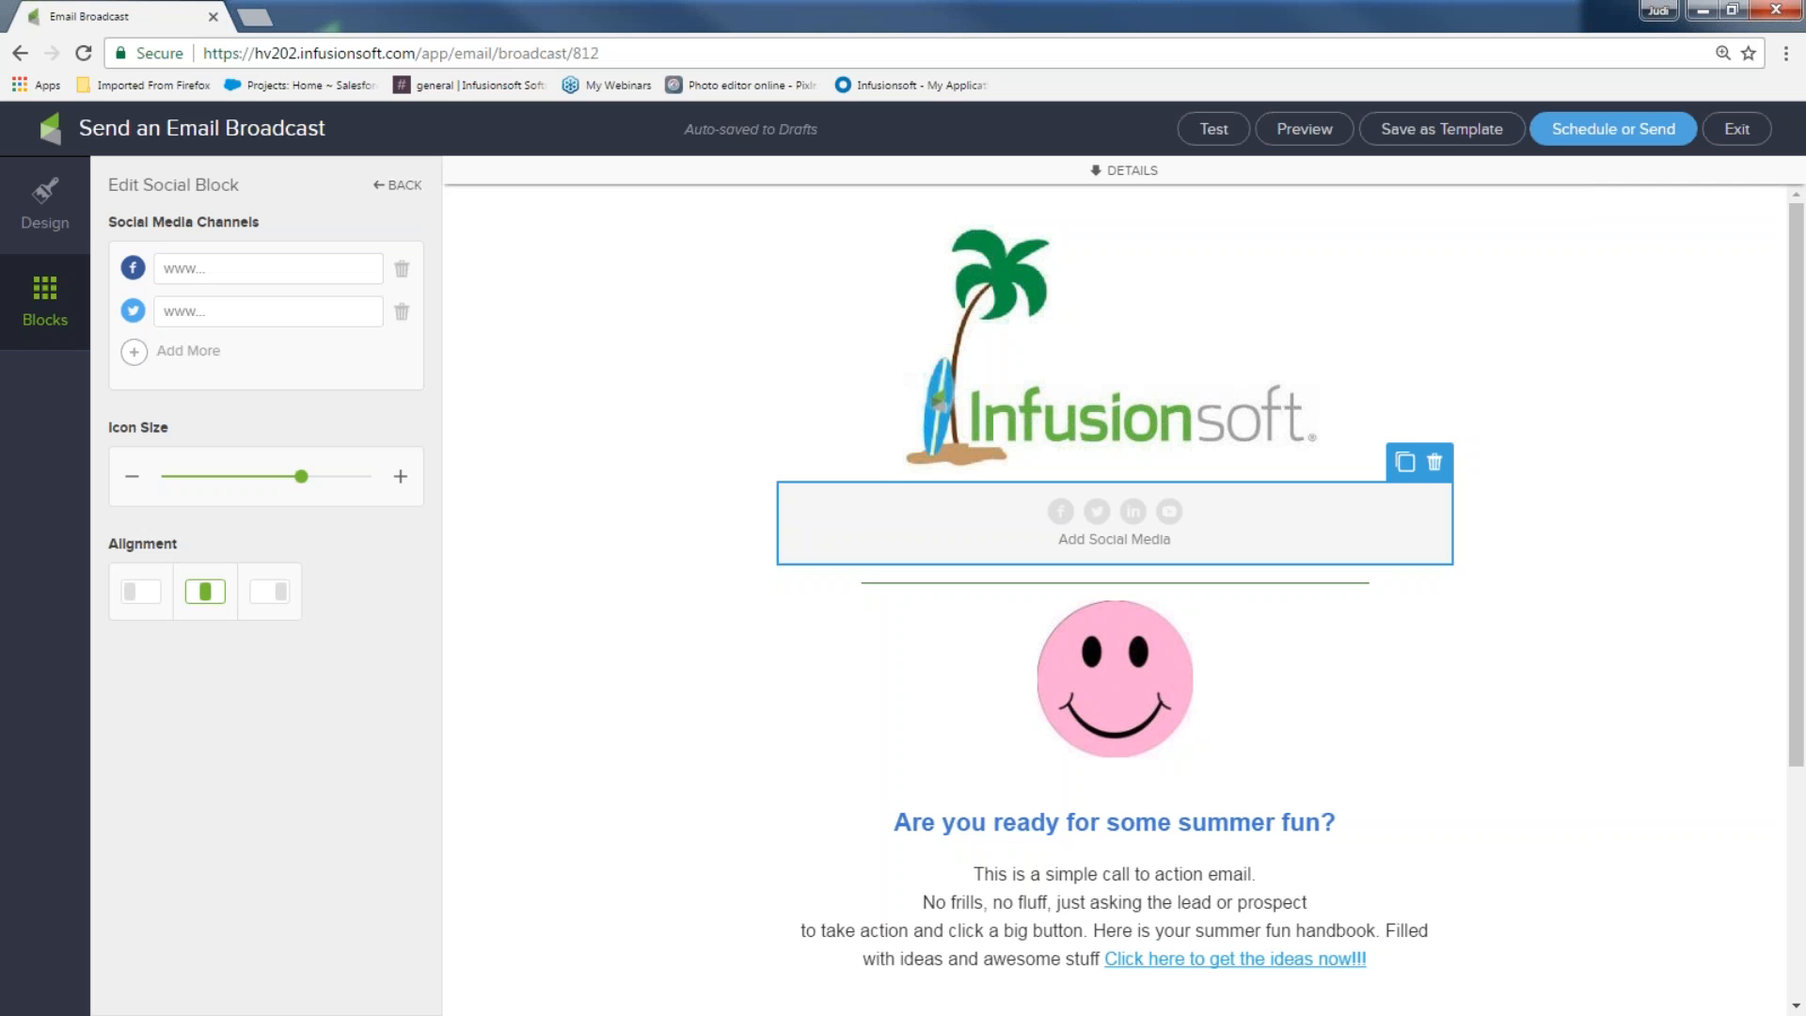
click(198, 270)
text(www)
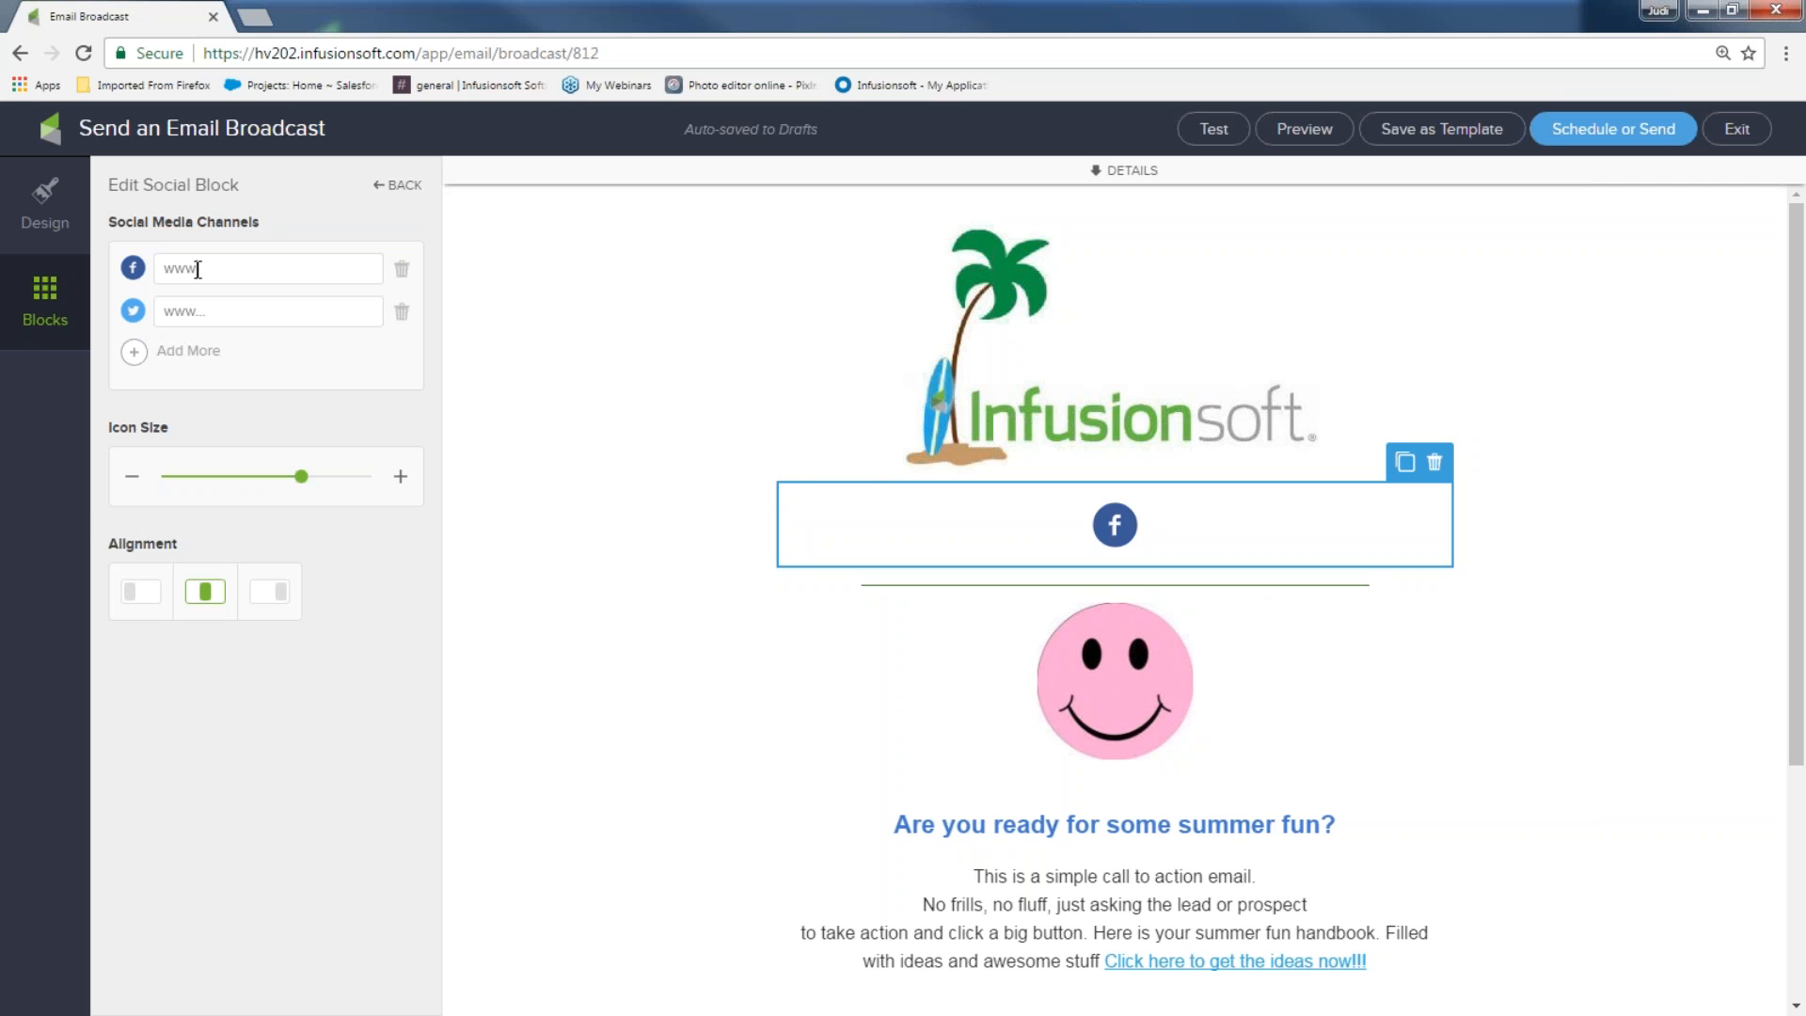
text(.)
click(191, 313)
text(jarez)
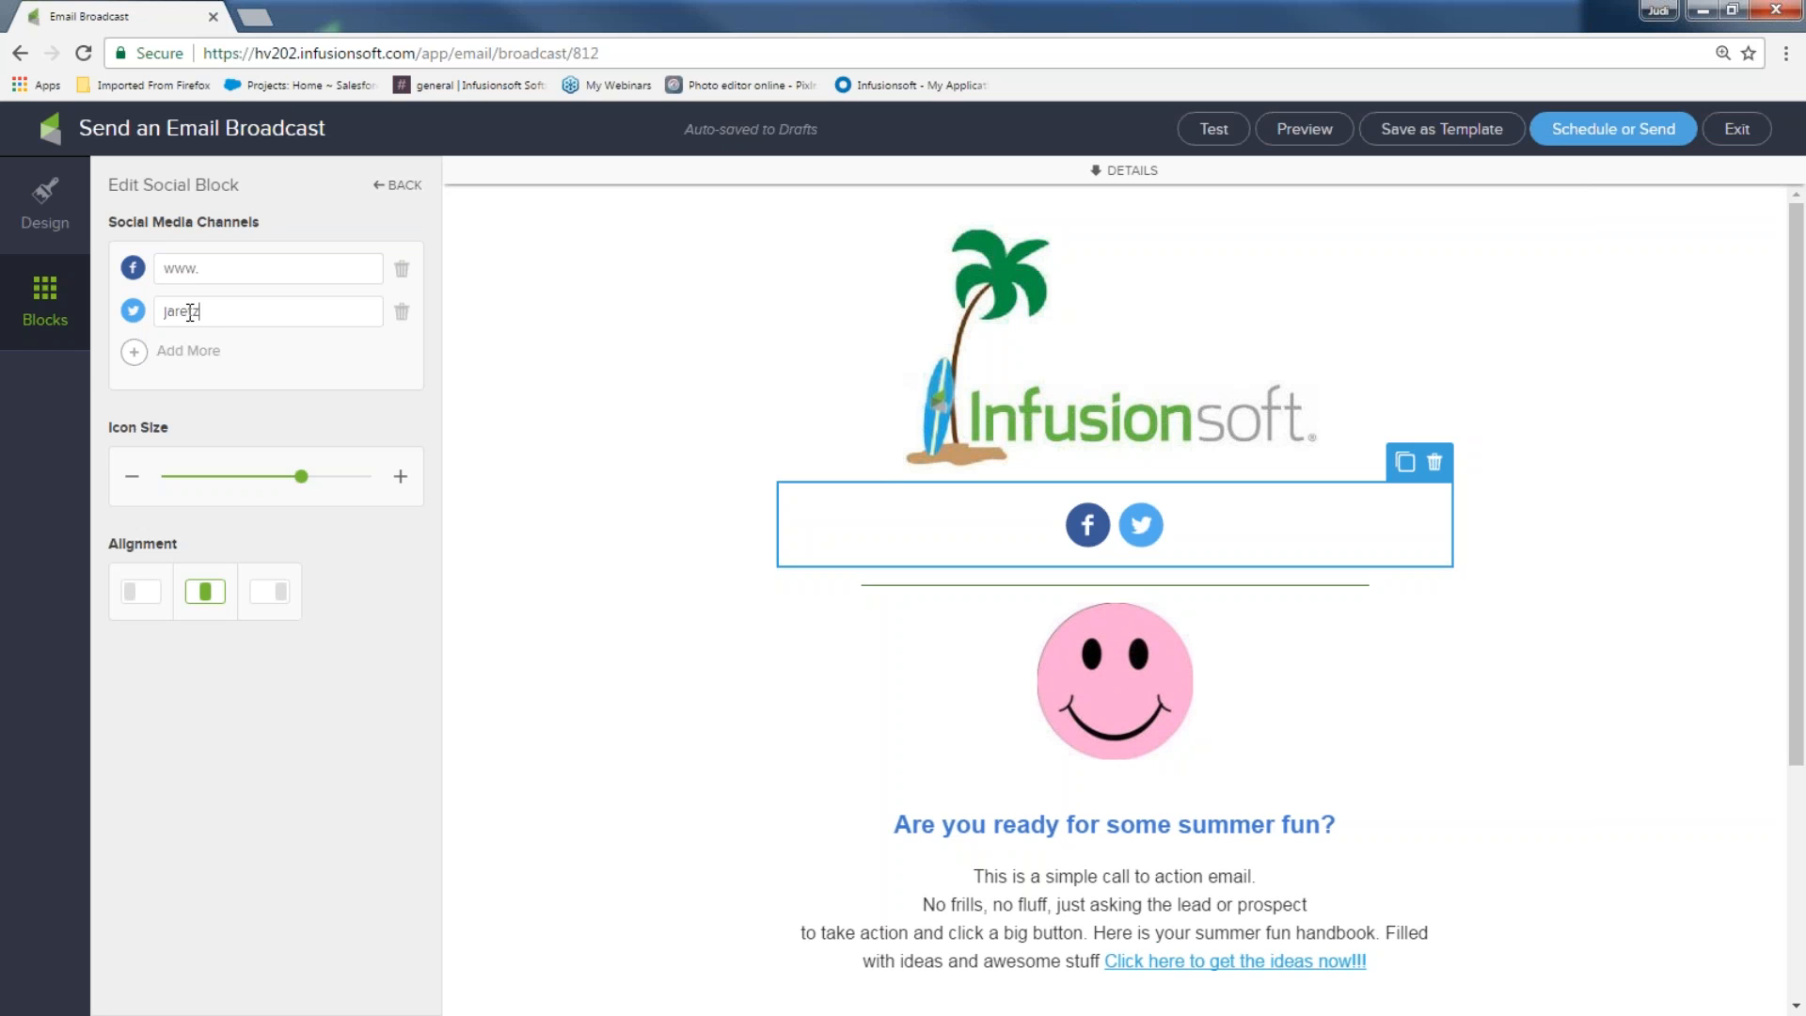
Add a YouTube channel to the social block and start typing its link
click(136, 357)
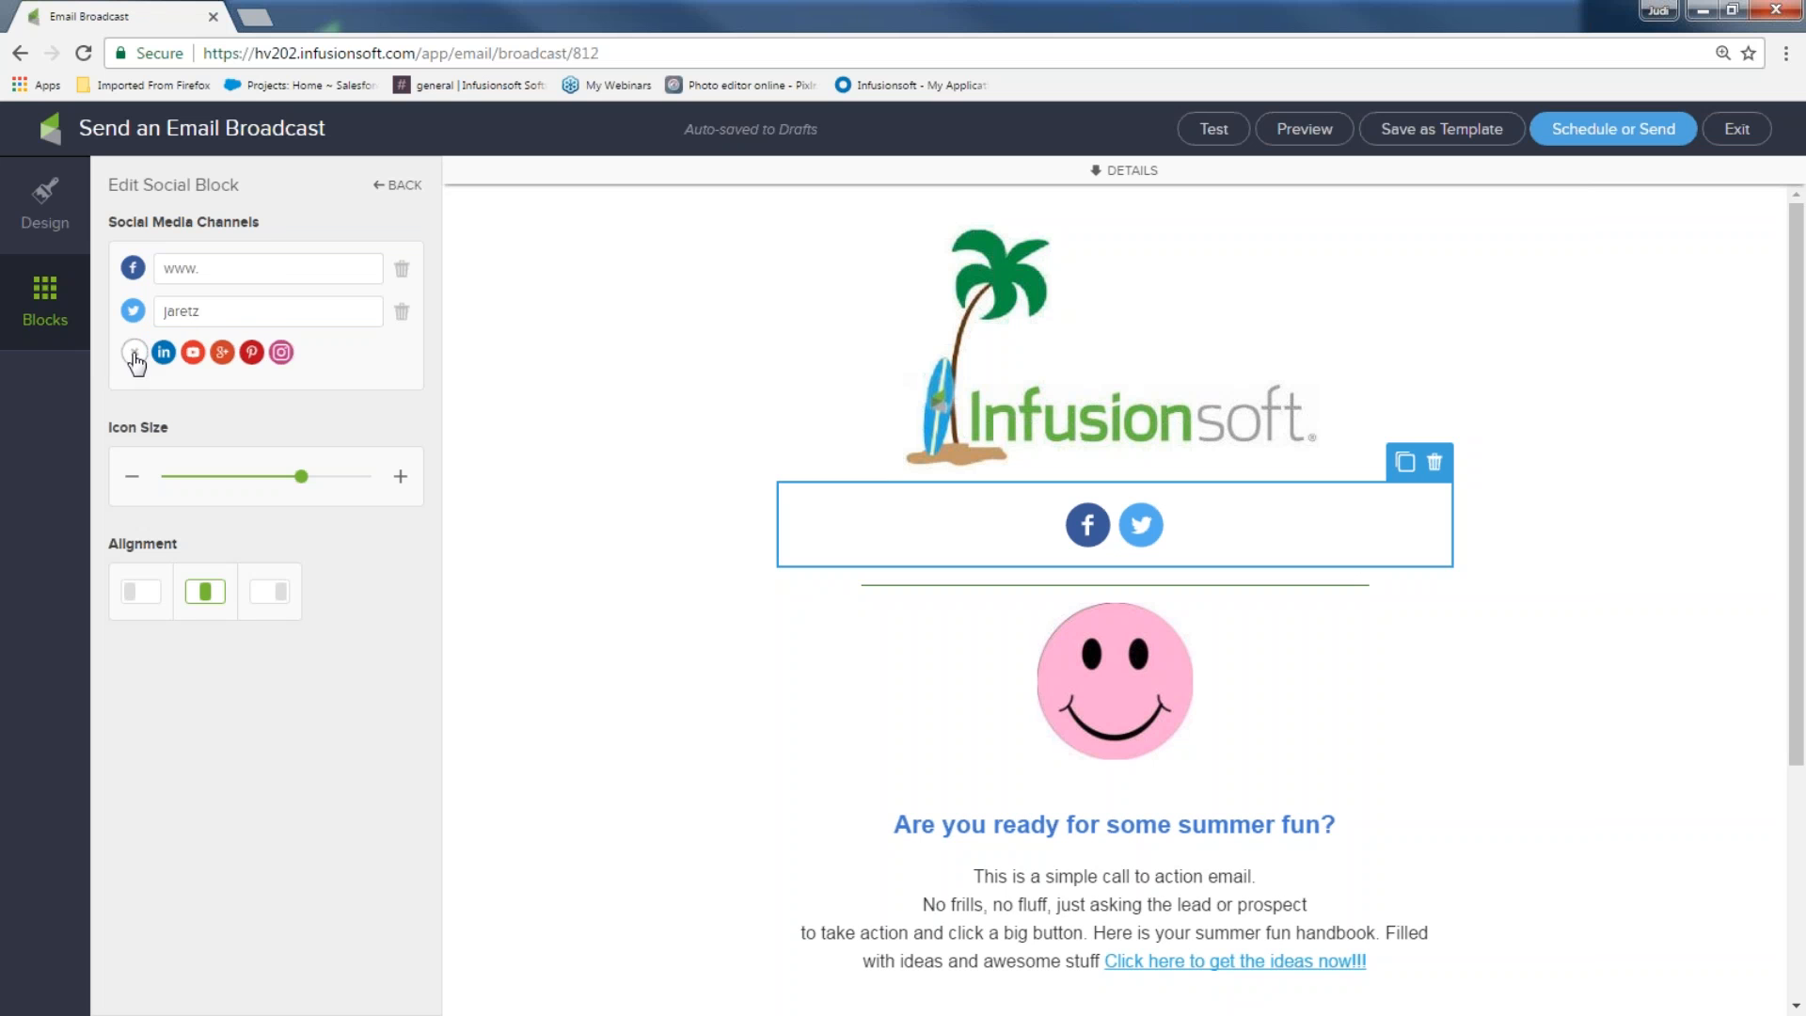
click(194, 355)
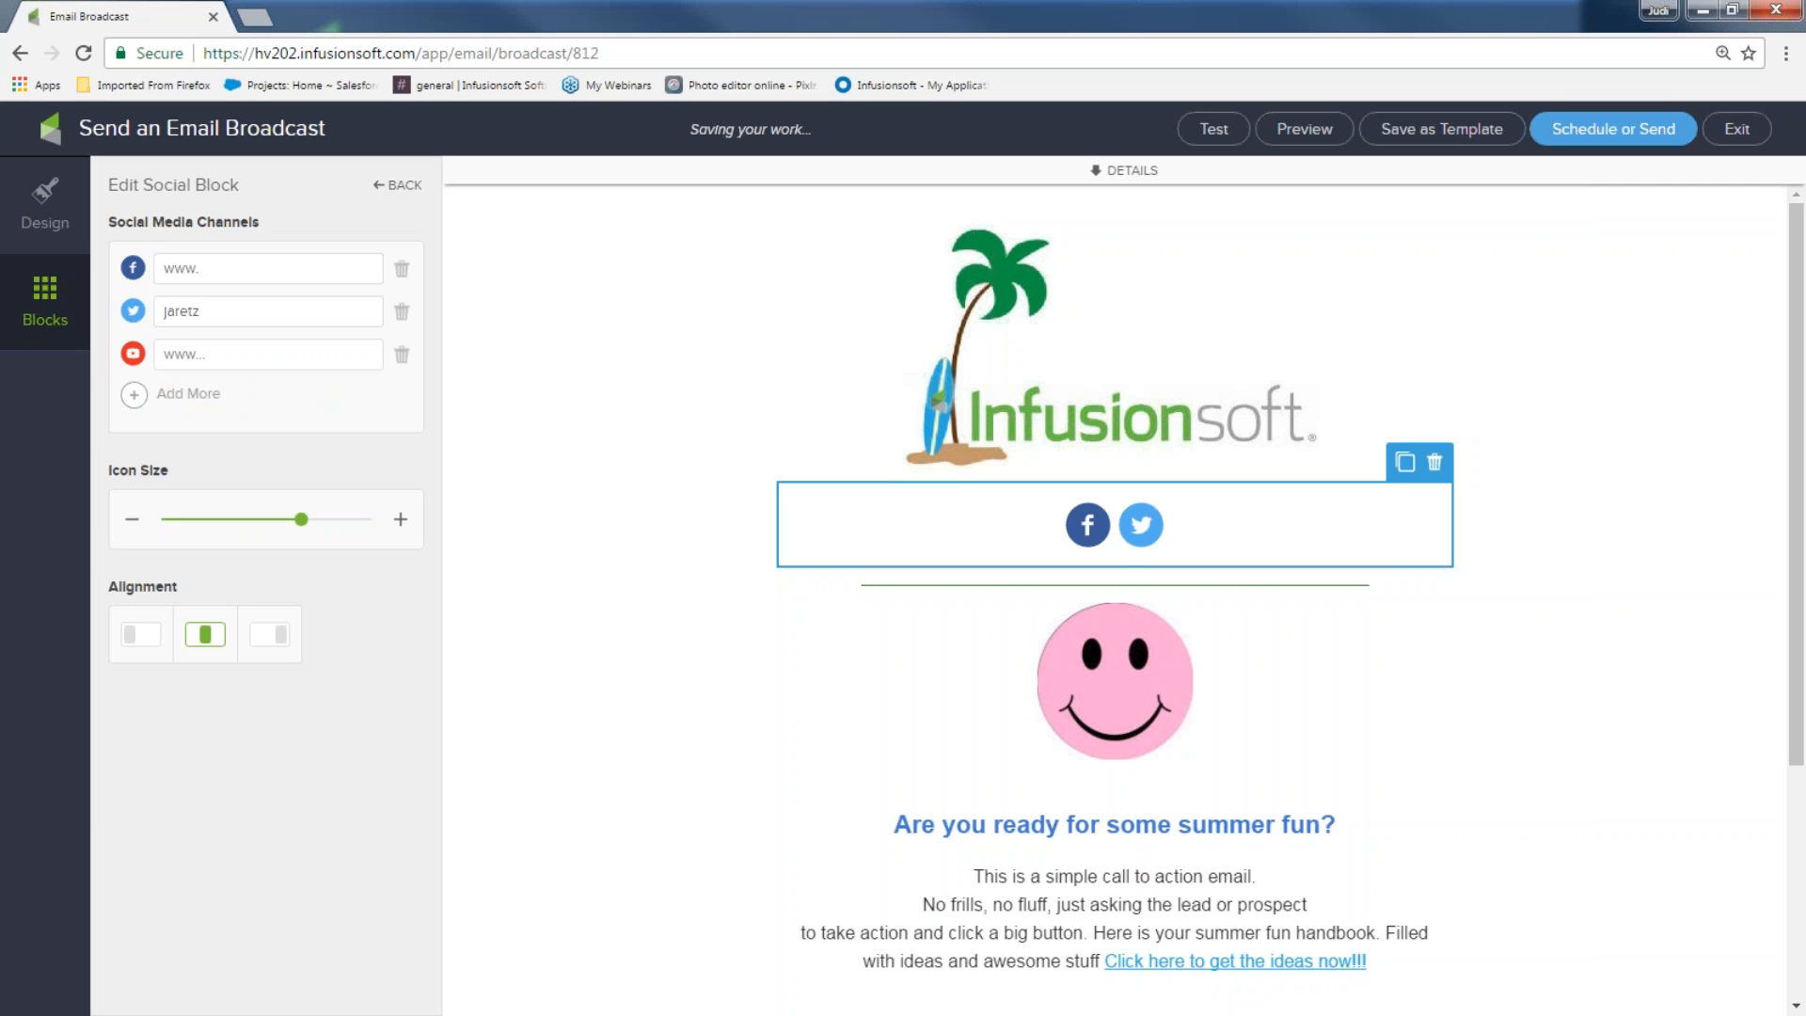
text(uu)
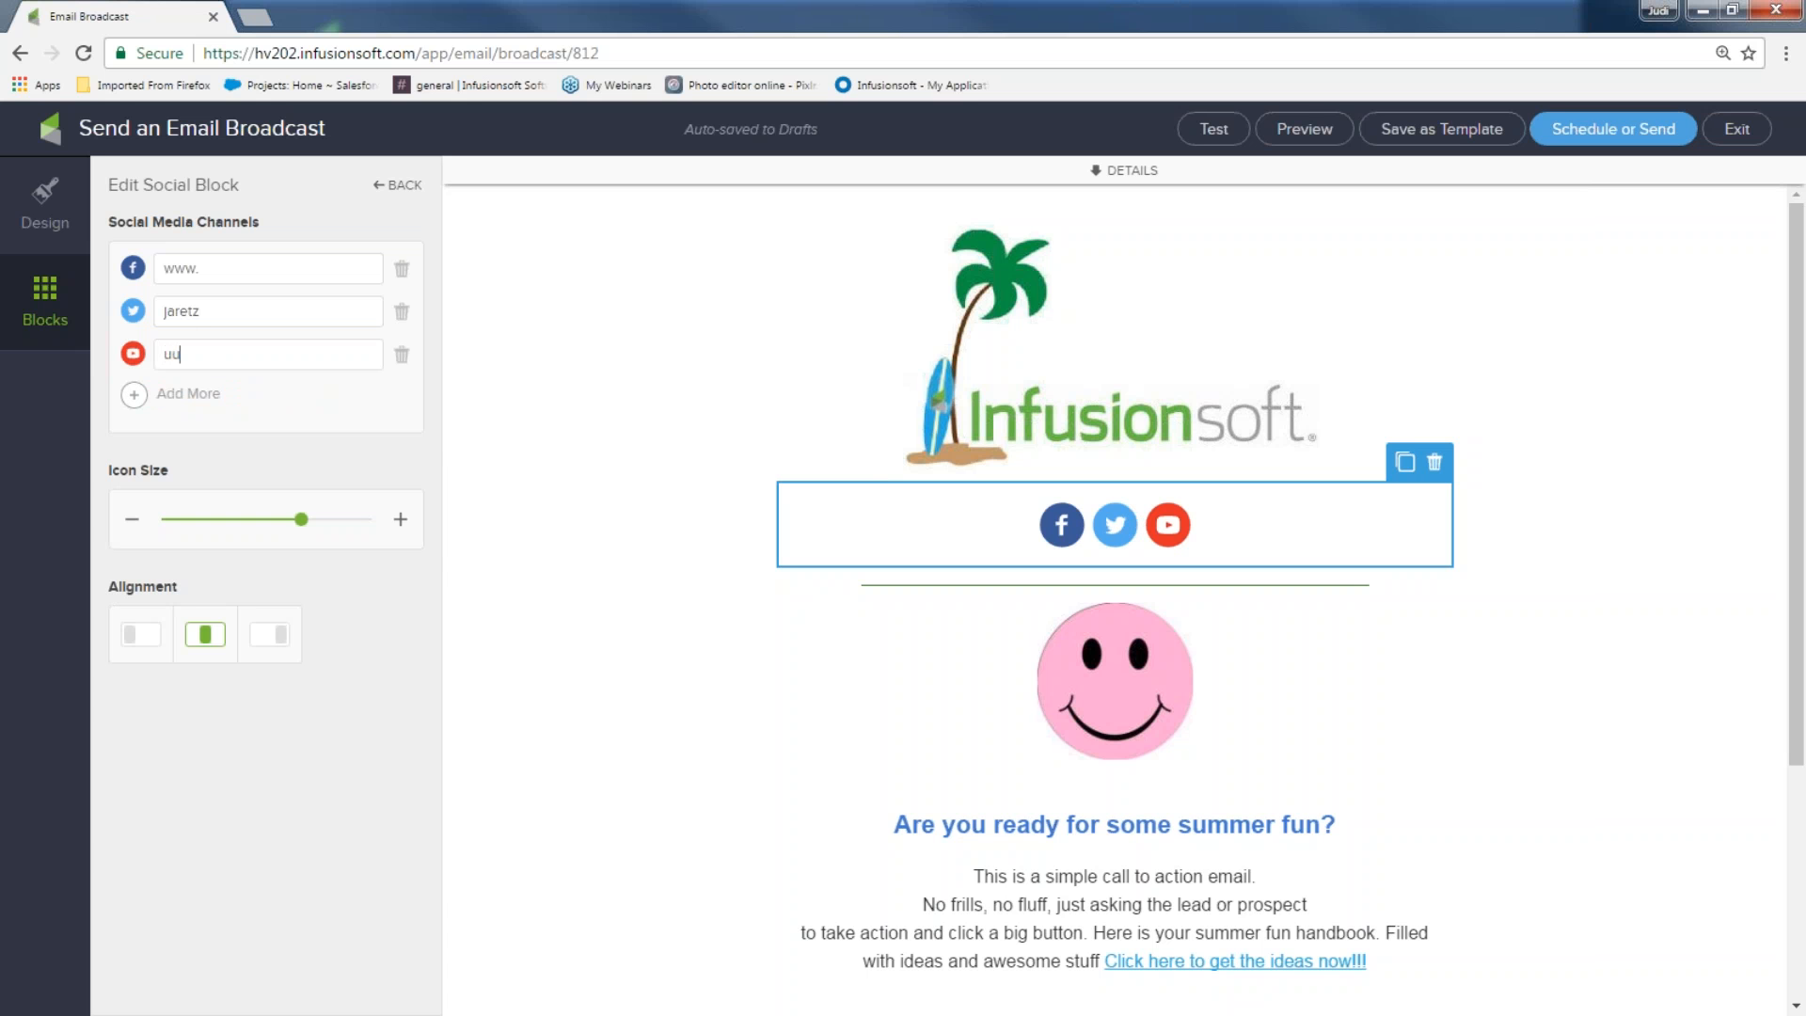
key(BackSpace)
key(BackSpace)
text(ww)
click(133, 396)
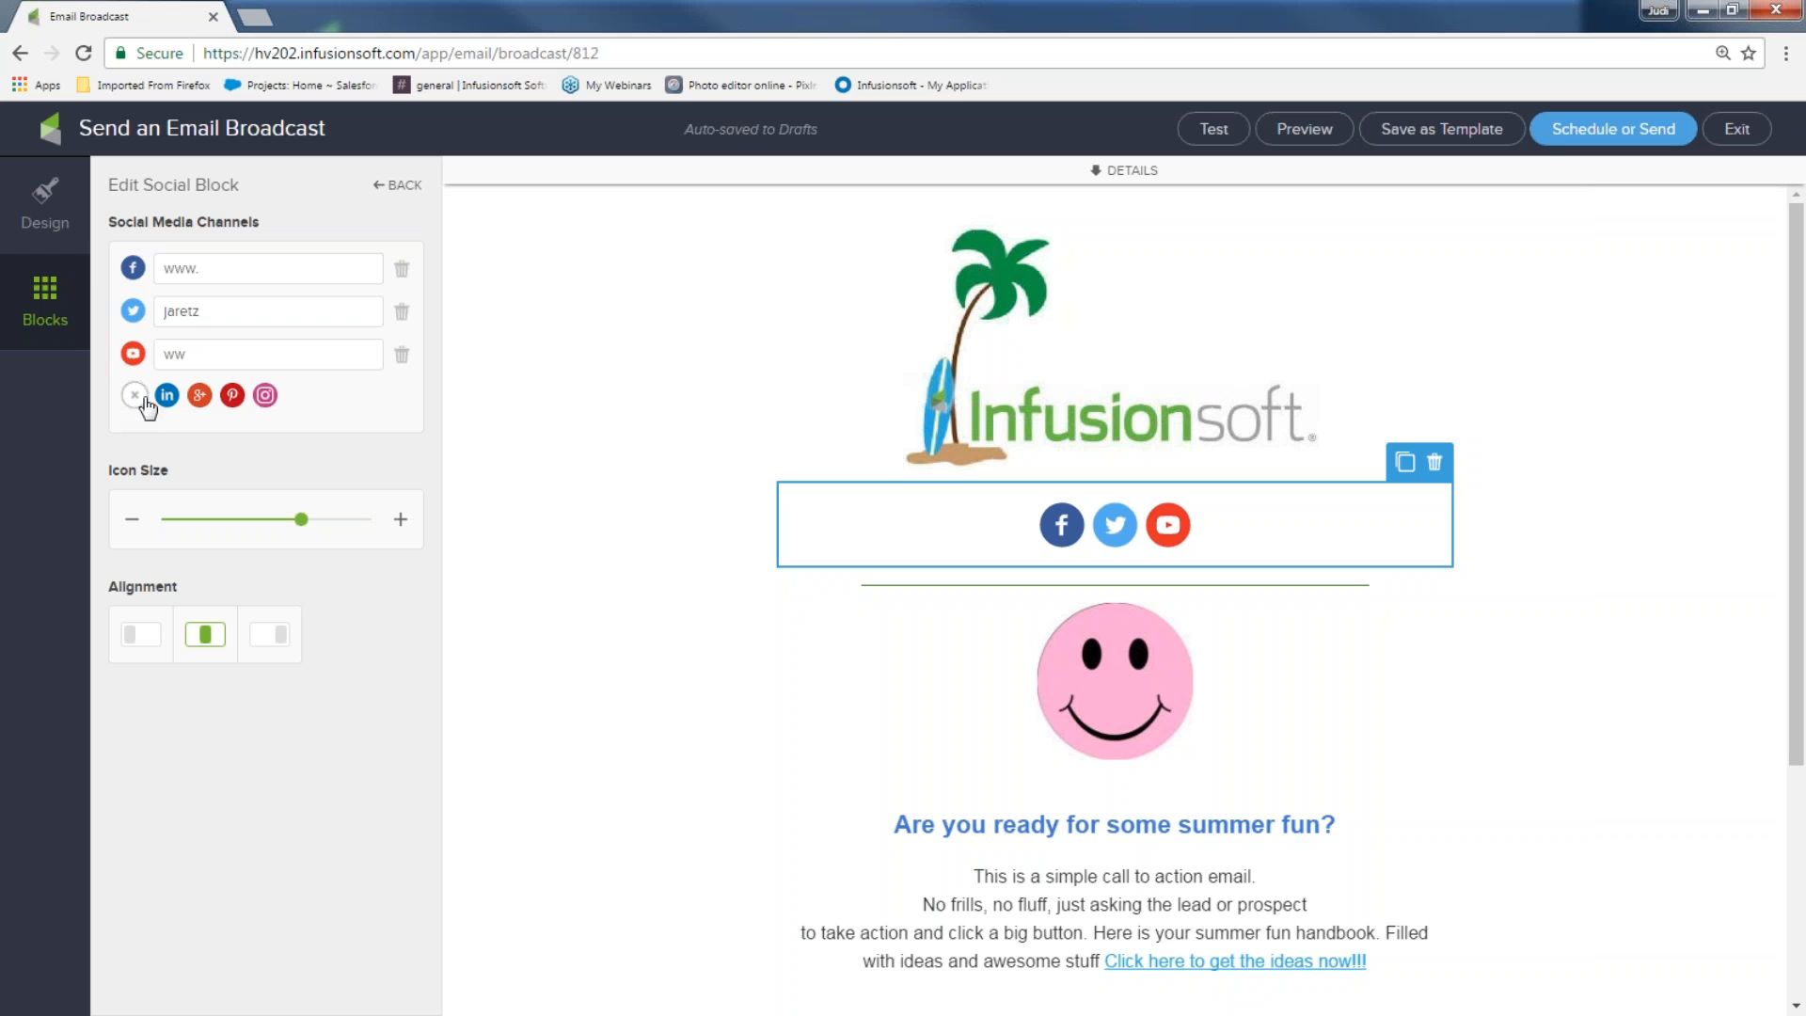
scroll(1073, 520, down, 4)
Delete the old social block in the footer
click(1098, 858)
click(1434, 788)
click(1421, 828)
Duplicate the three-icon social block and move the copy below the Get Ideas now!!! button
scroll(1151, 577, up, 4)
click(1154, 545)
click(1401, 463)
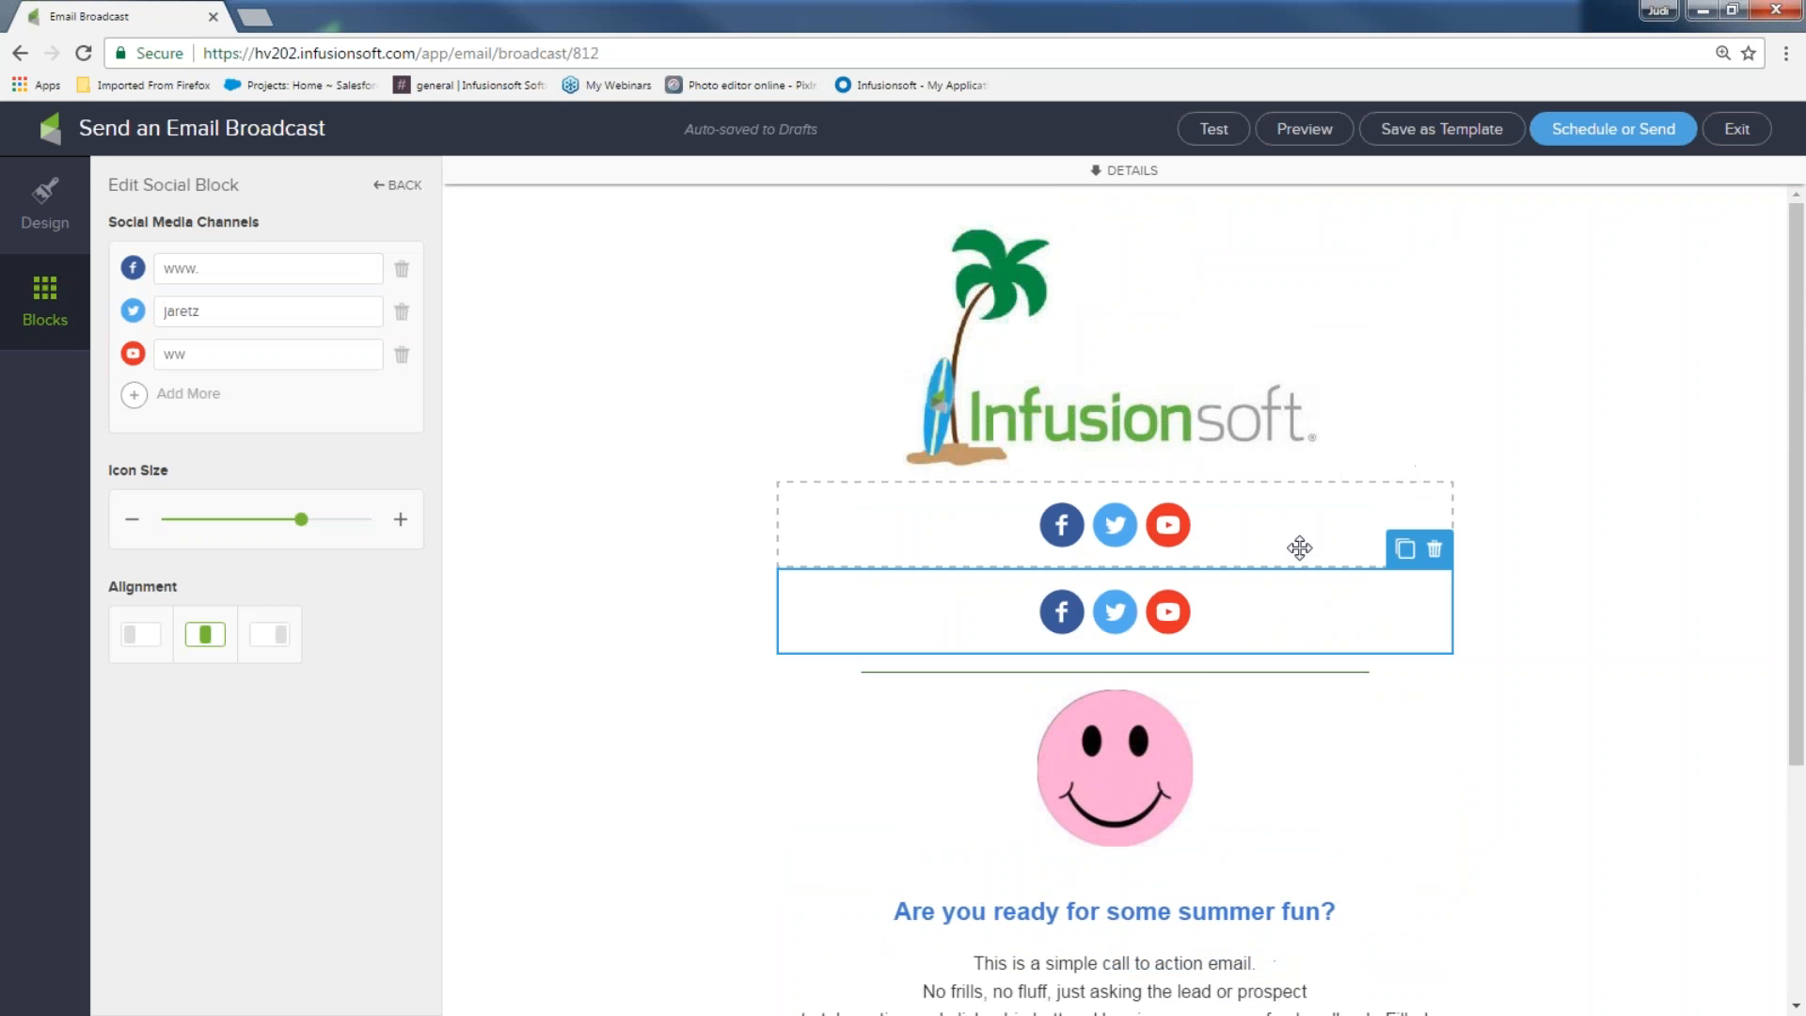
drag(1274, 597, 1230, 969)
drag(1283, 436, 1091, 903)
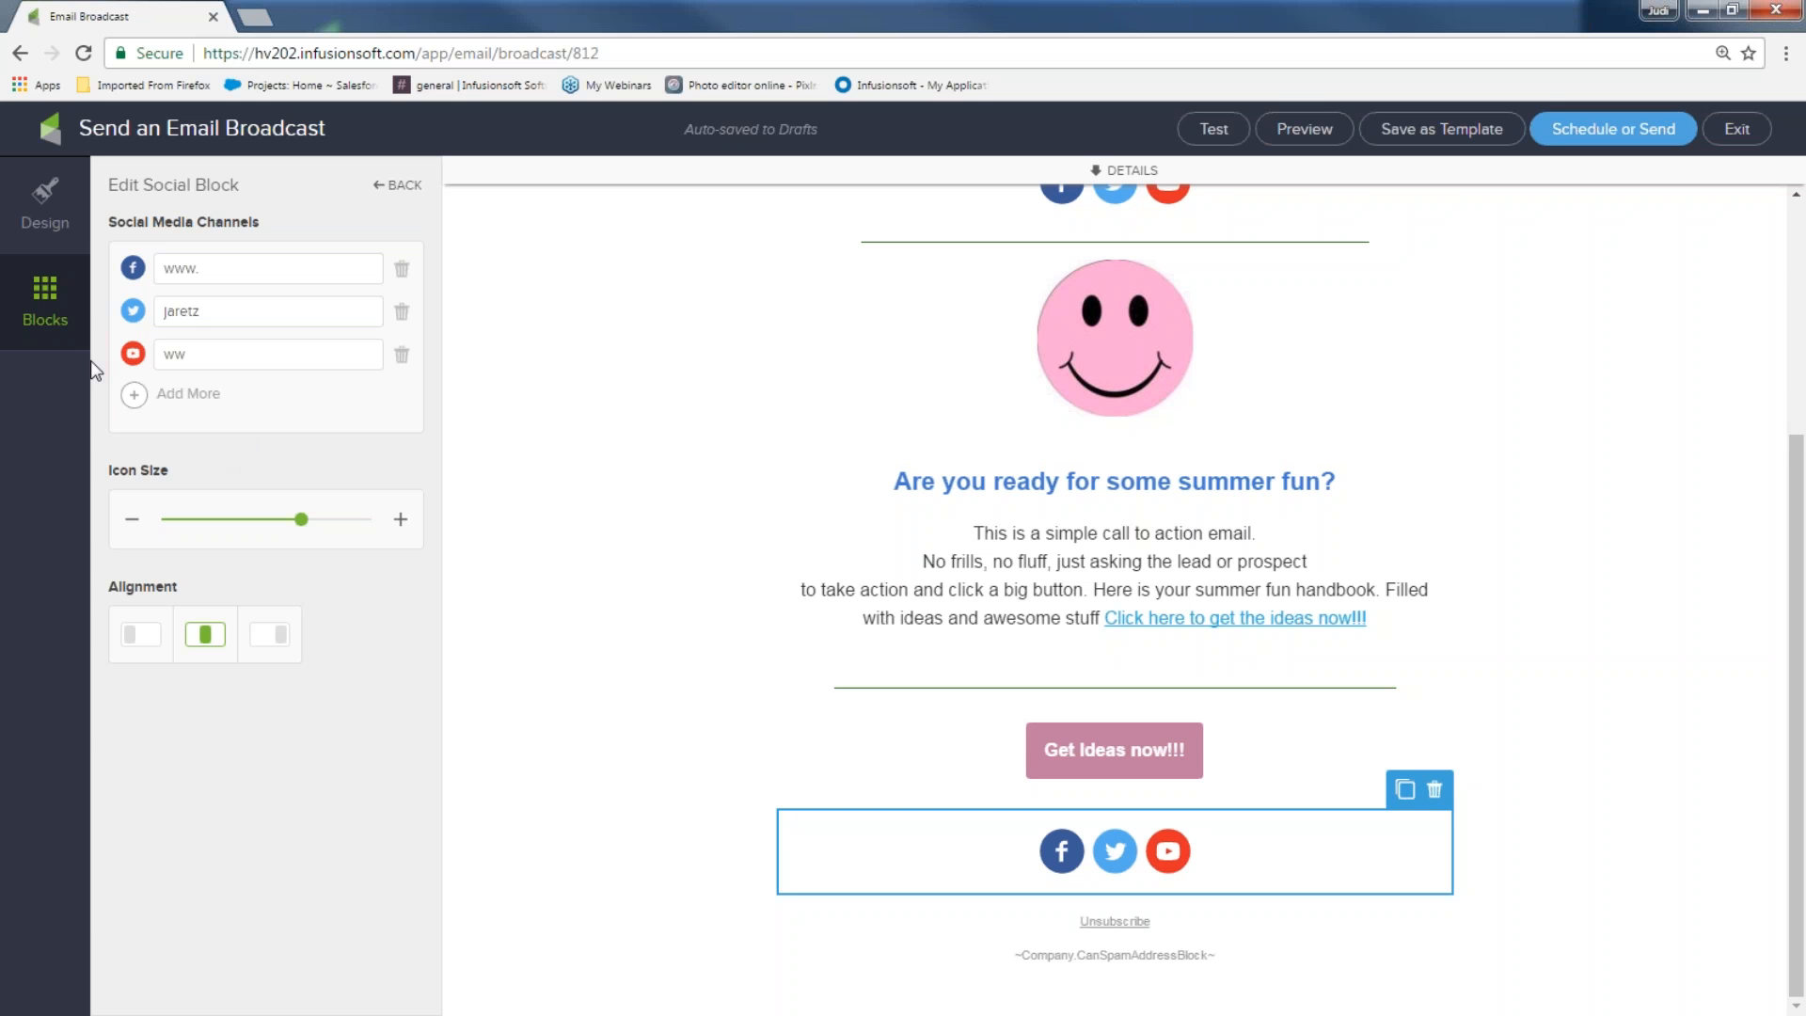
Add an empty video block below the smiley image
click(53, 308)
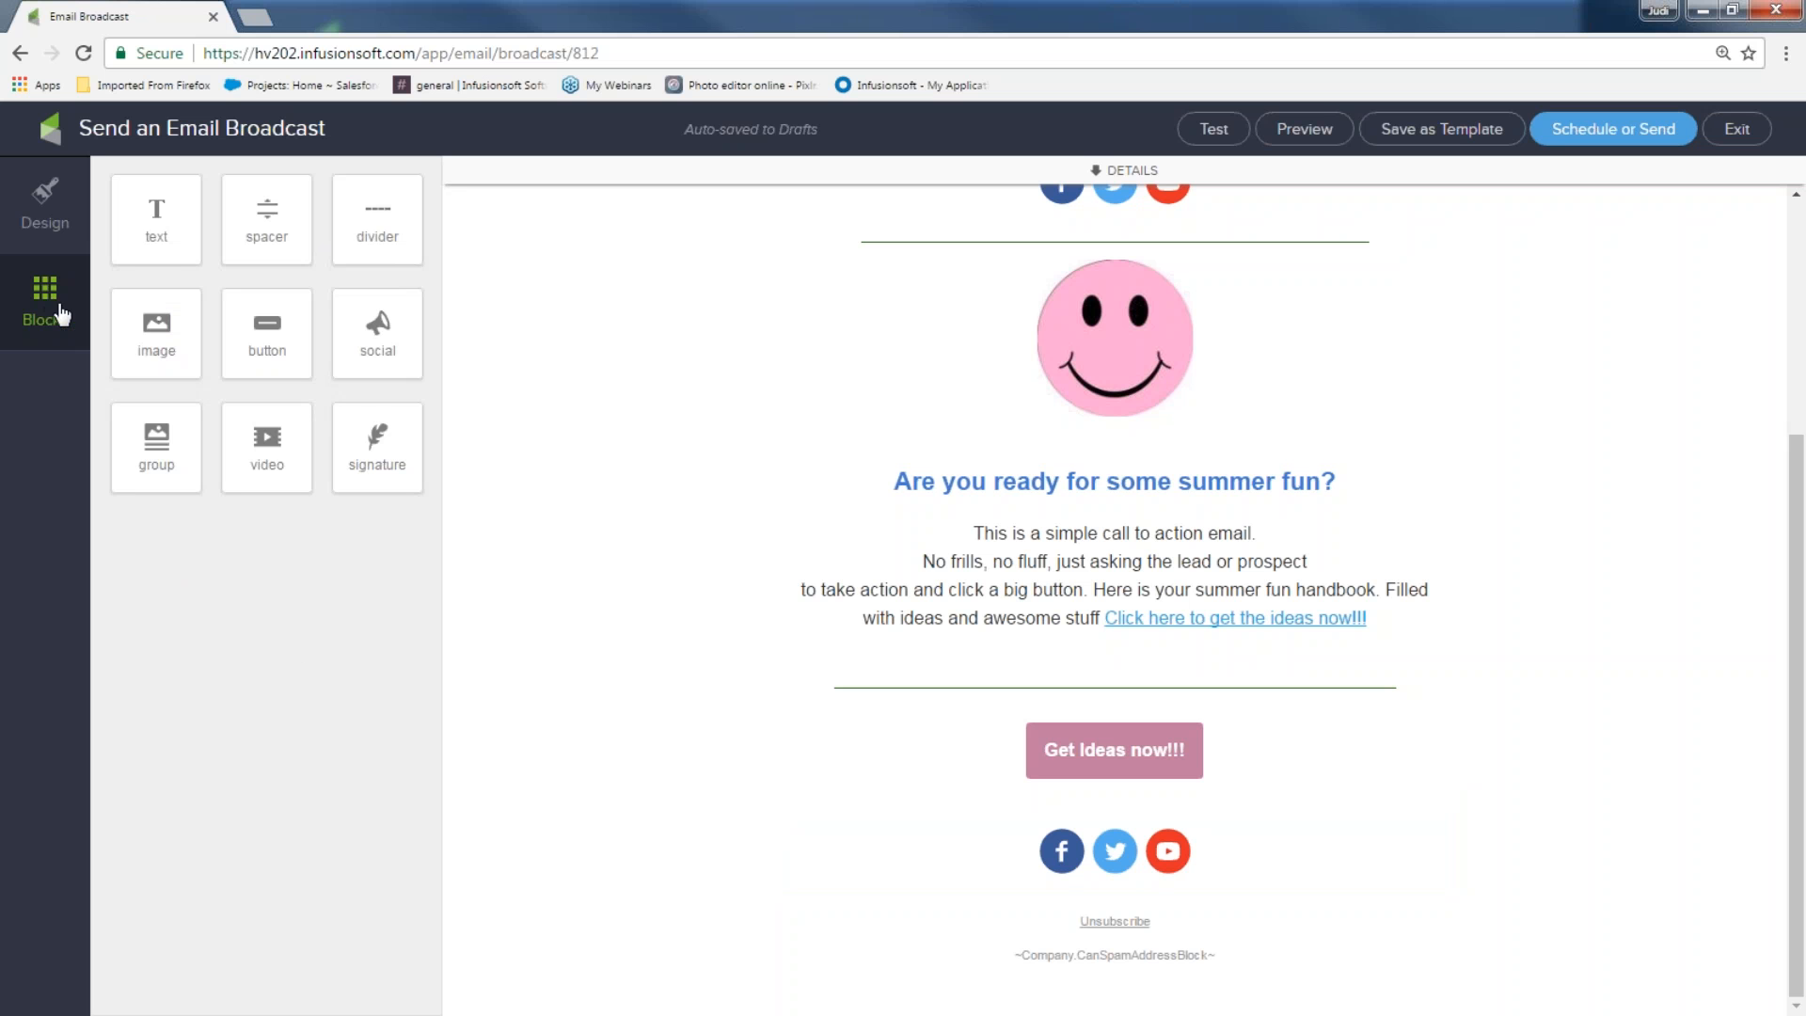
drag(275, 435, 1100, 428)
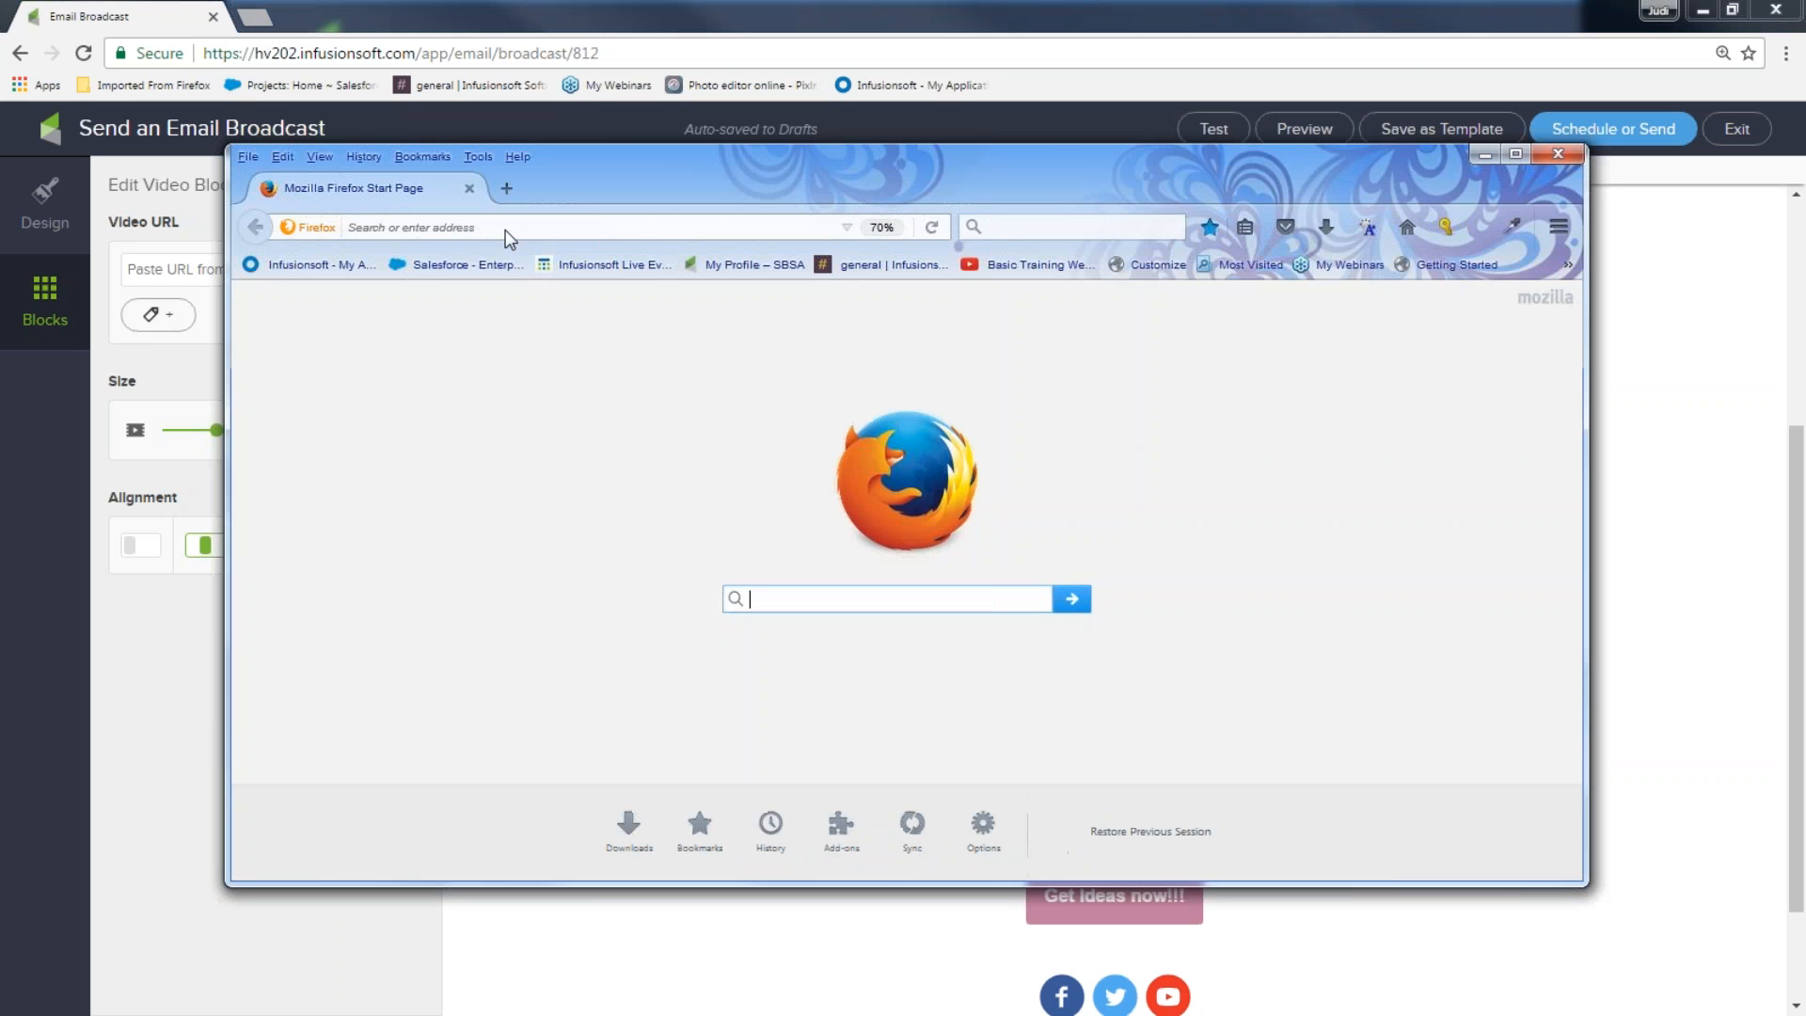
Go to YouTube and open the Frozen - Do You Want to Build a Snowman HD video
text(youtu)
key(Return)
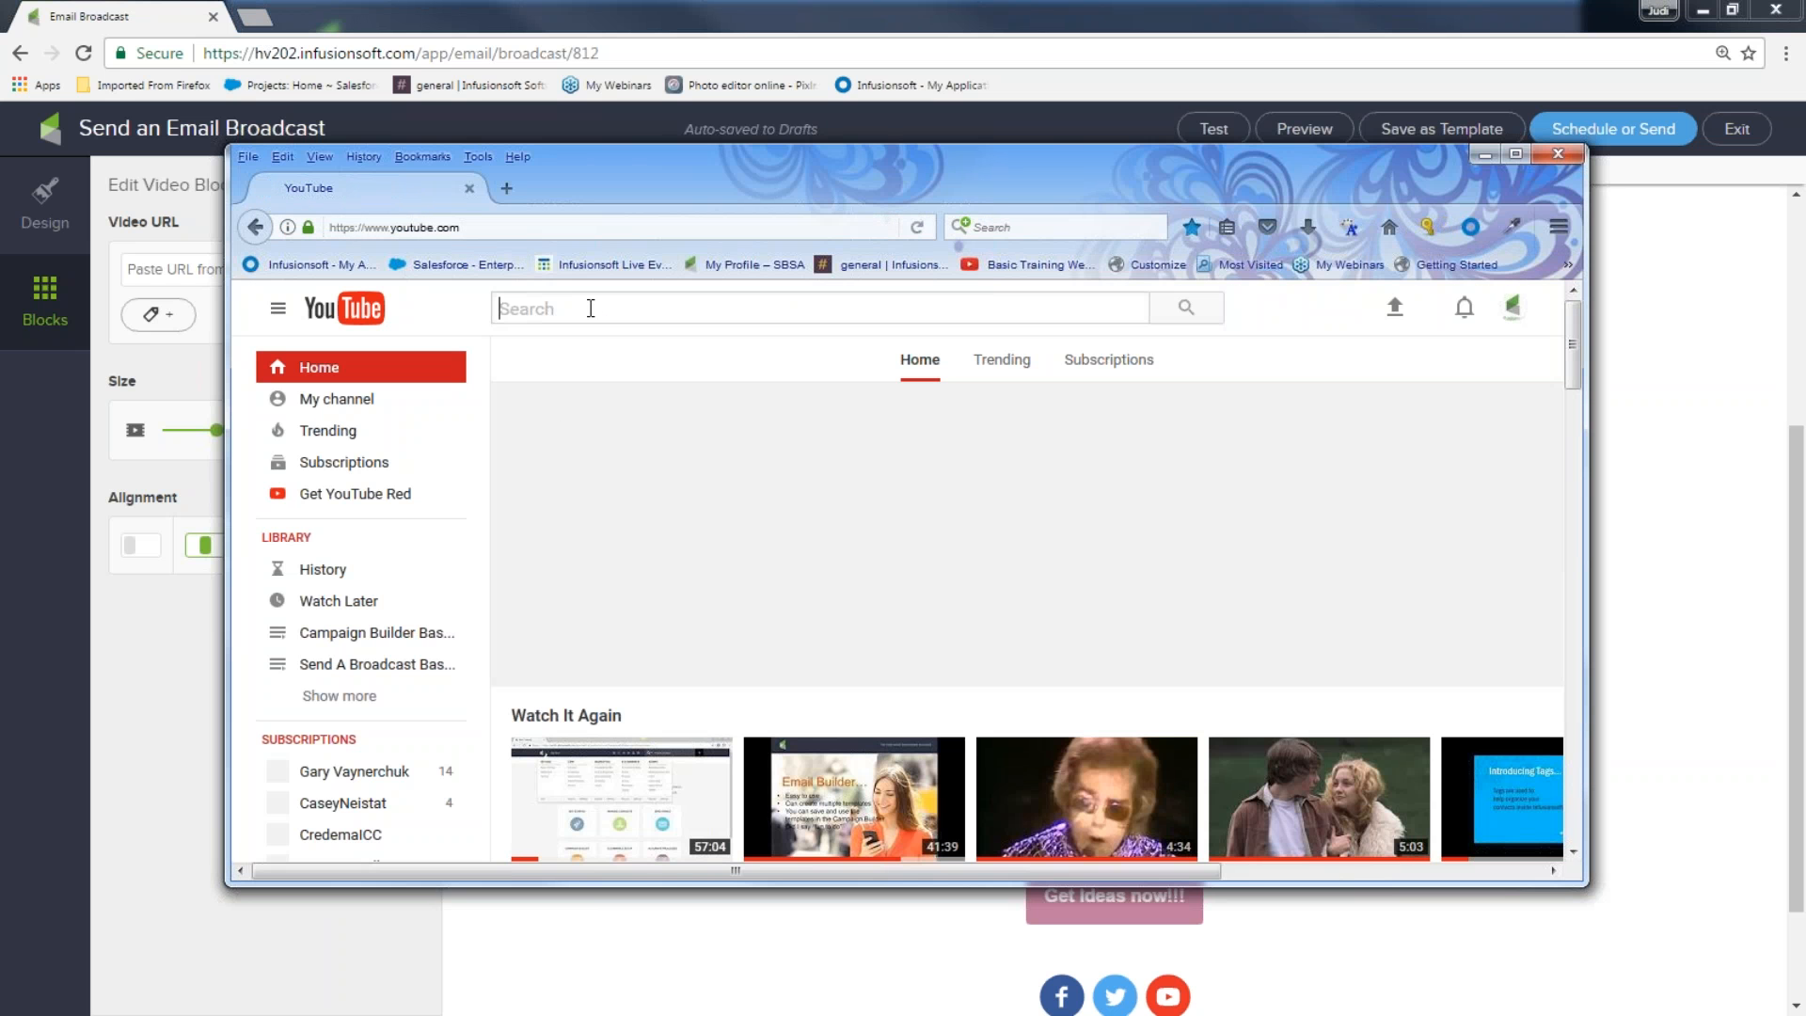
text(froz)
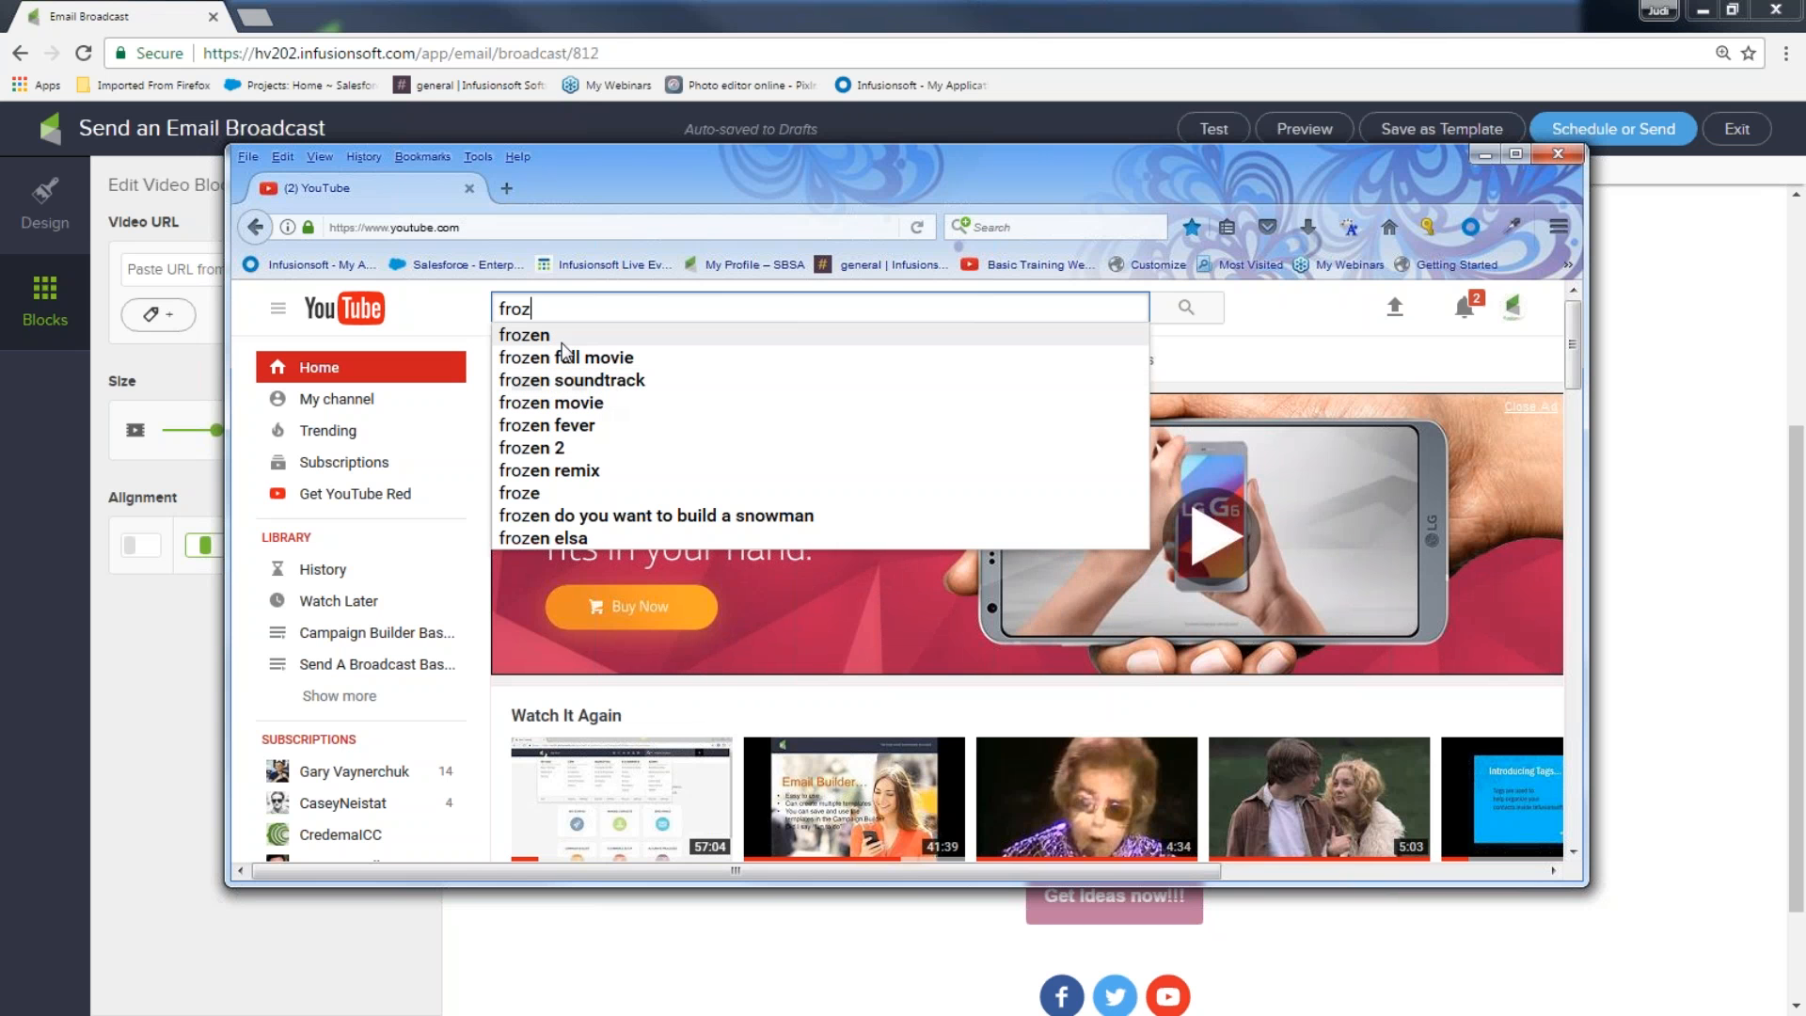
click(606, 516)
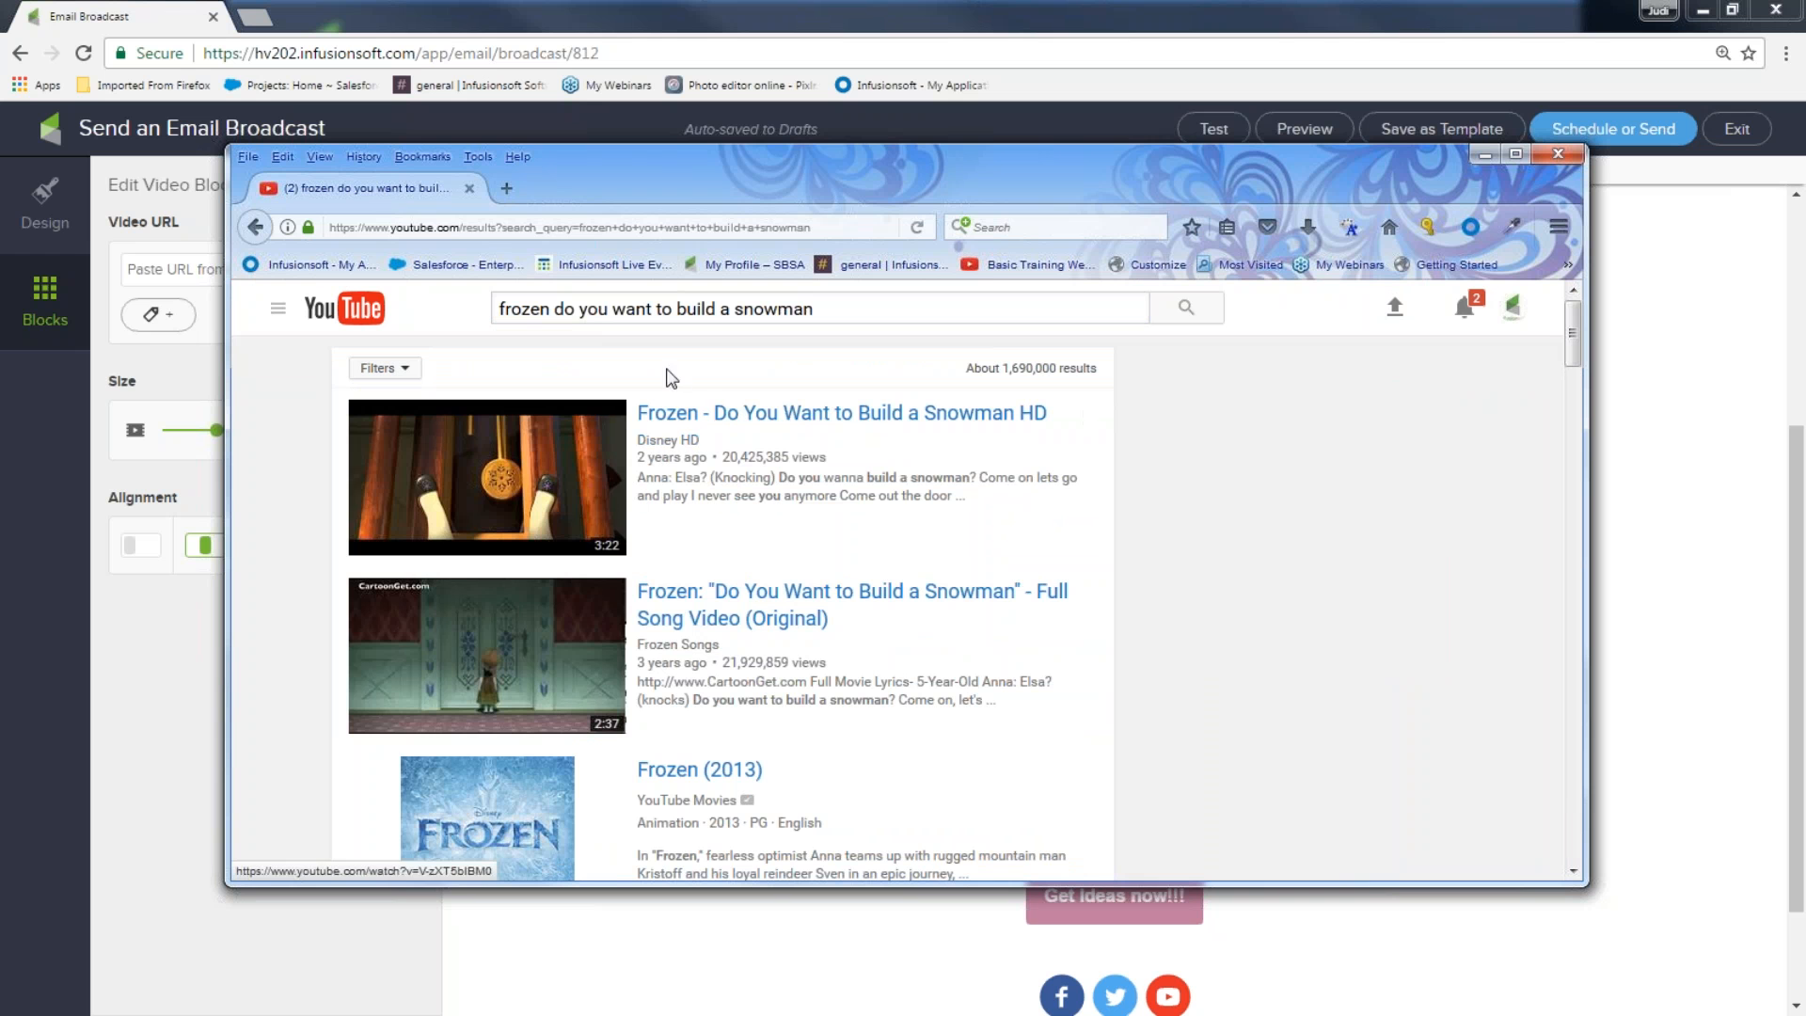
click(769, 419)
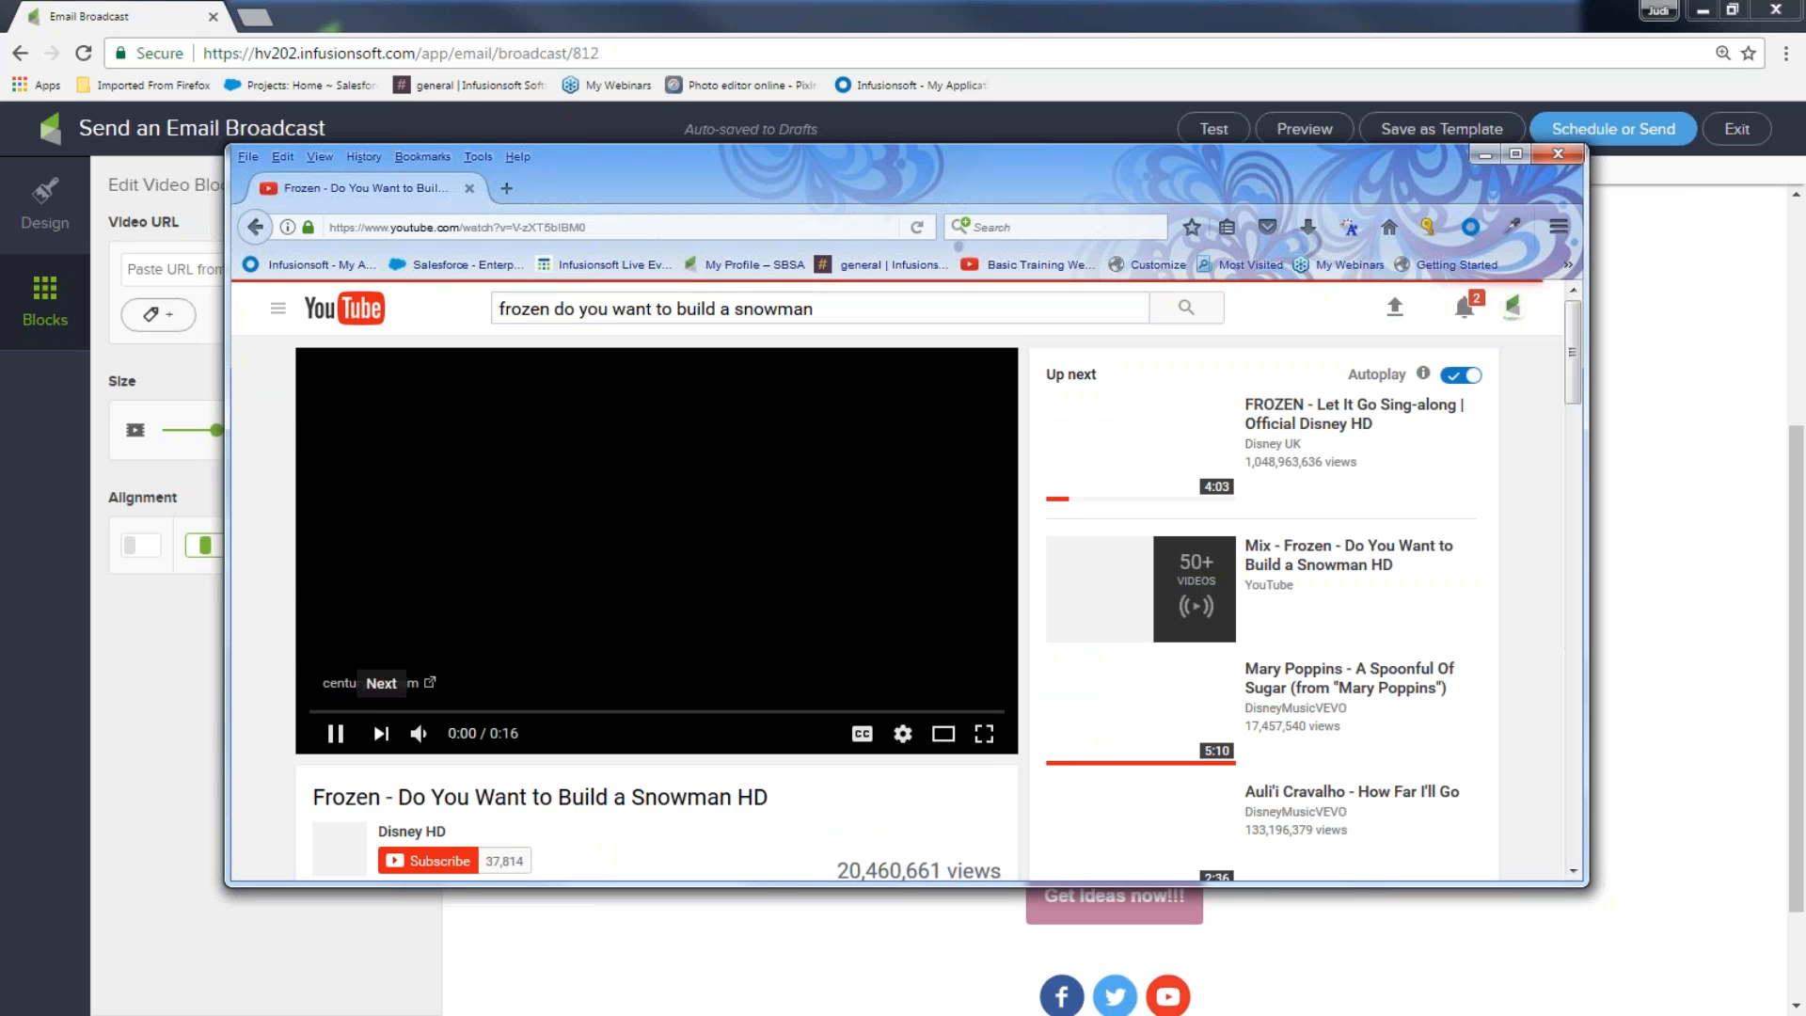
Pause the video, bring up its share link, and minimize Firefox
click(334, 734)
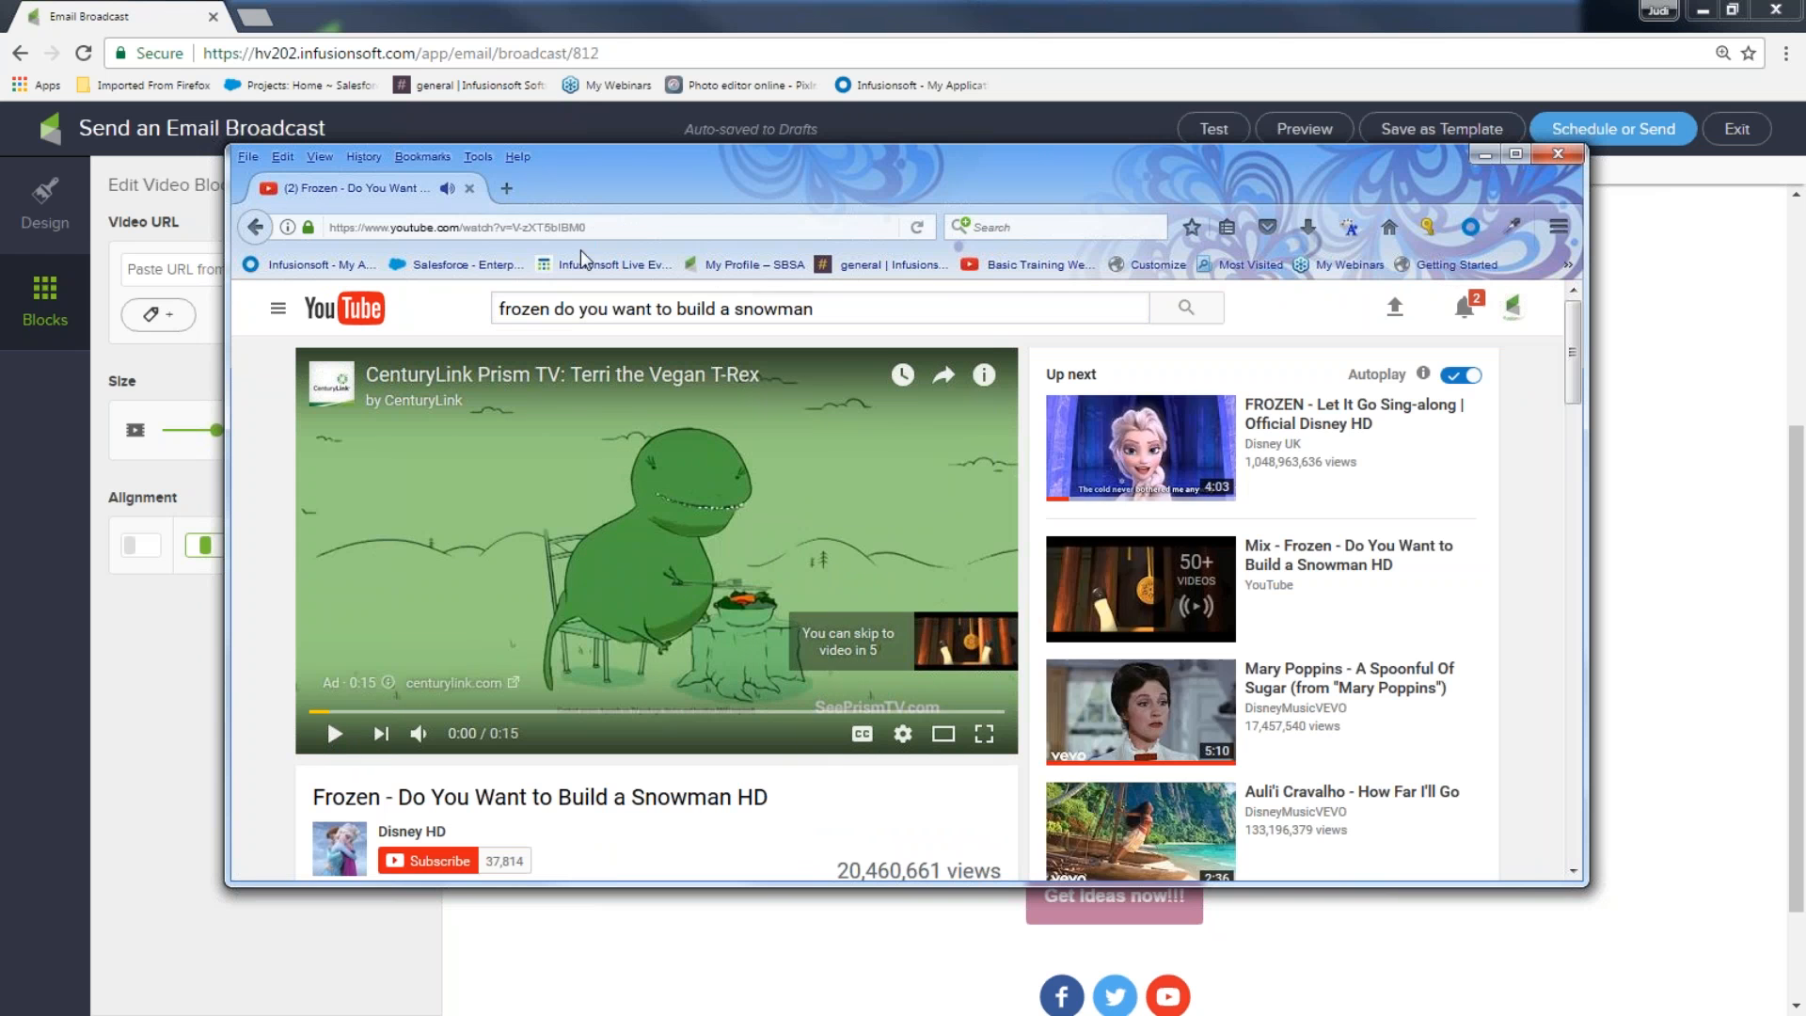
click(334, 229)
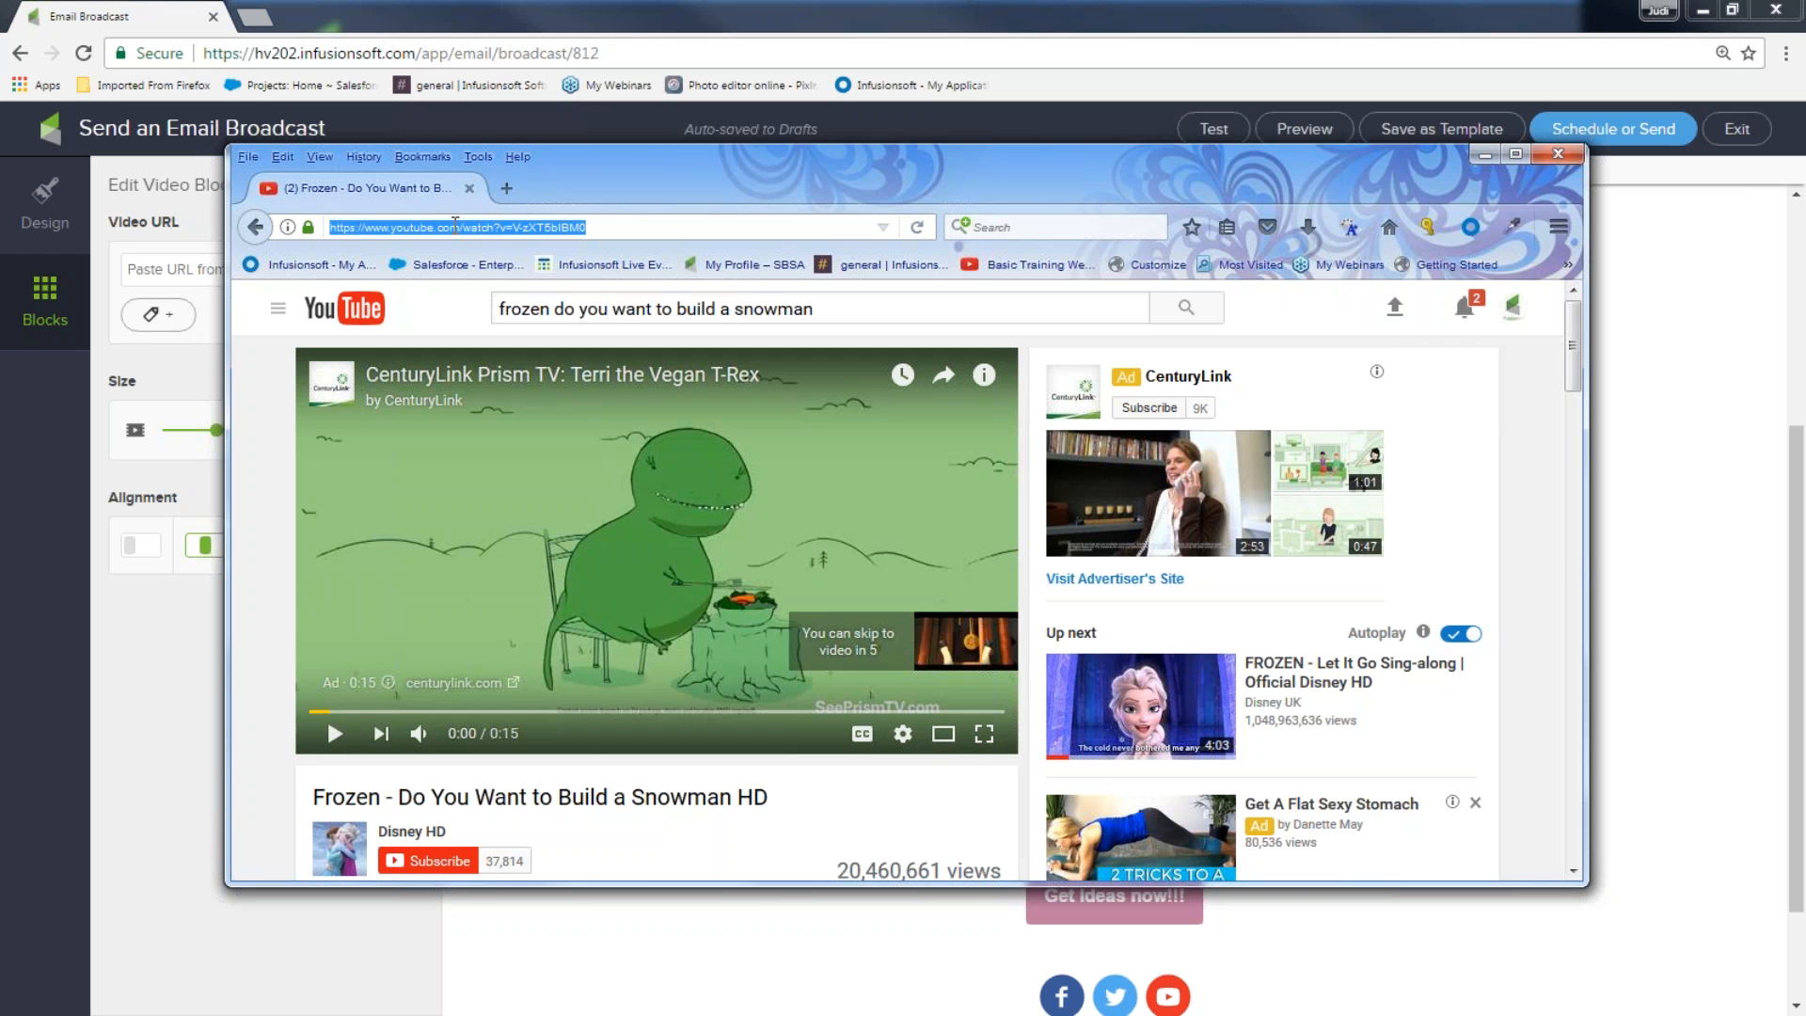
scroll(660, 611, down, 5)
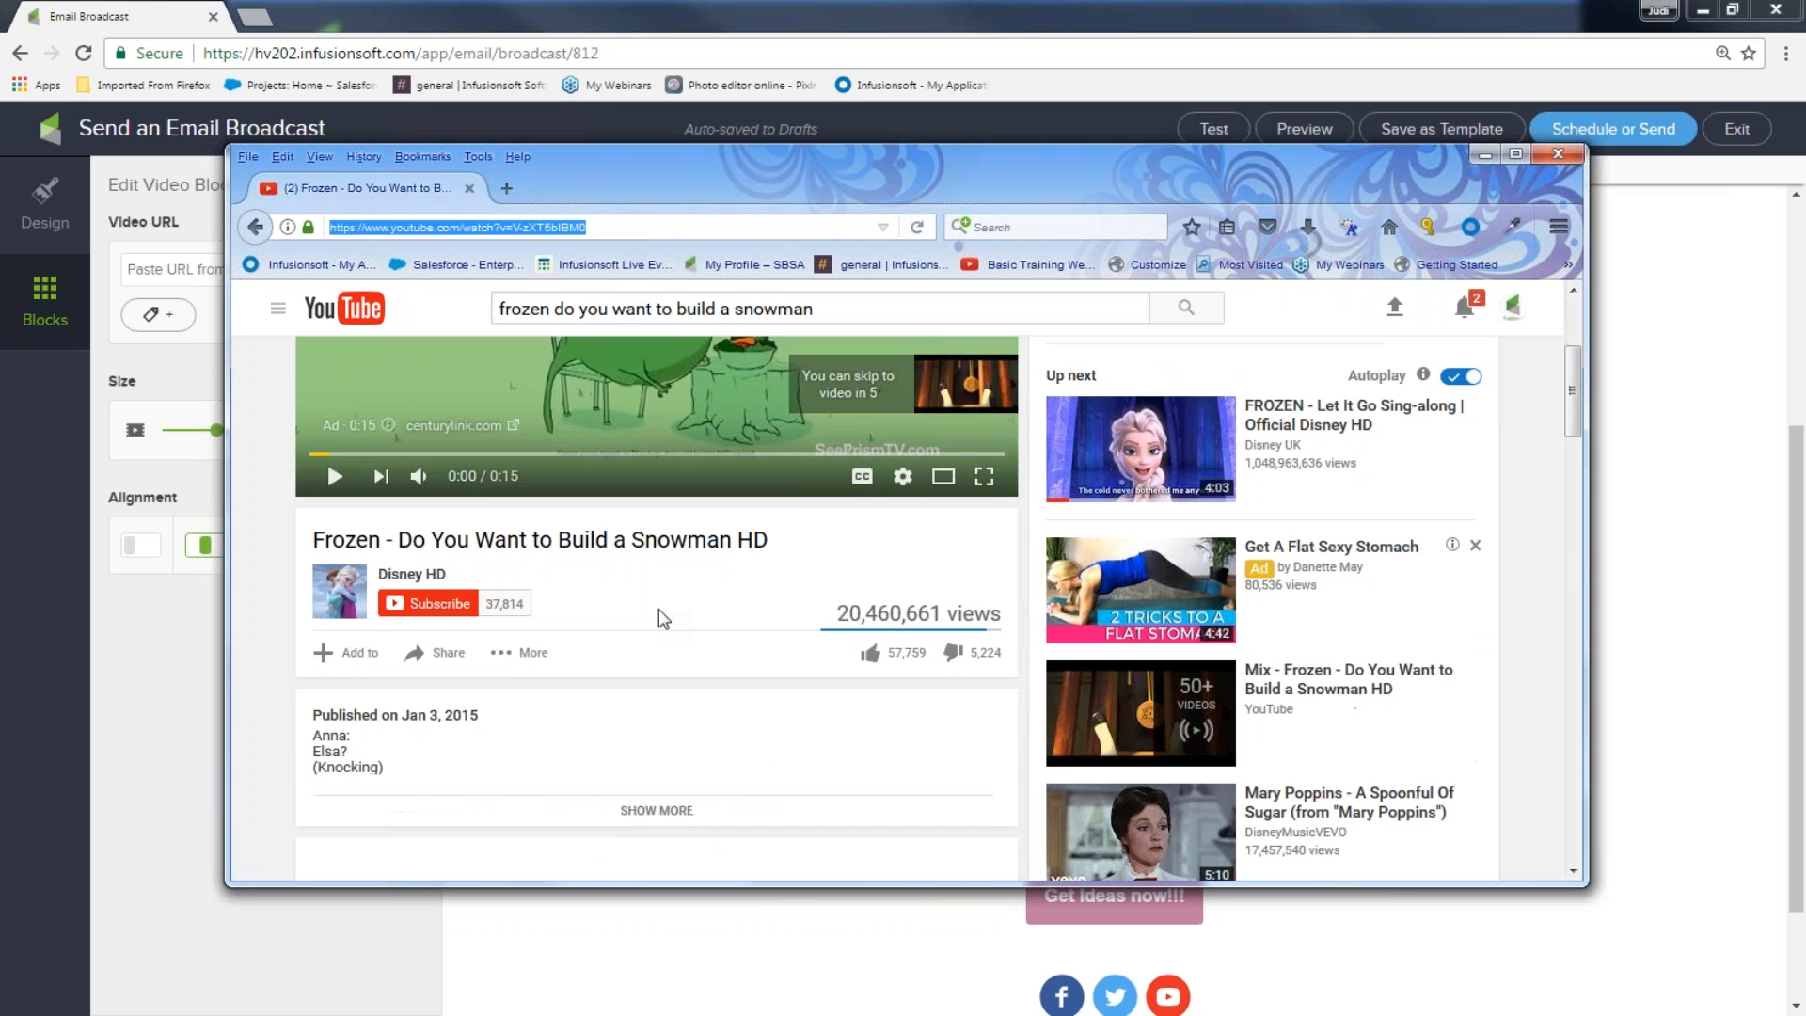
click(449, 396)
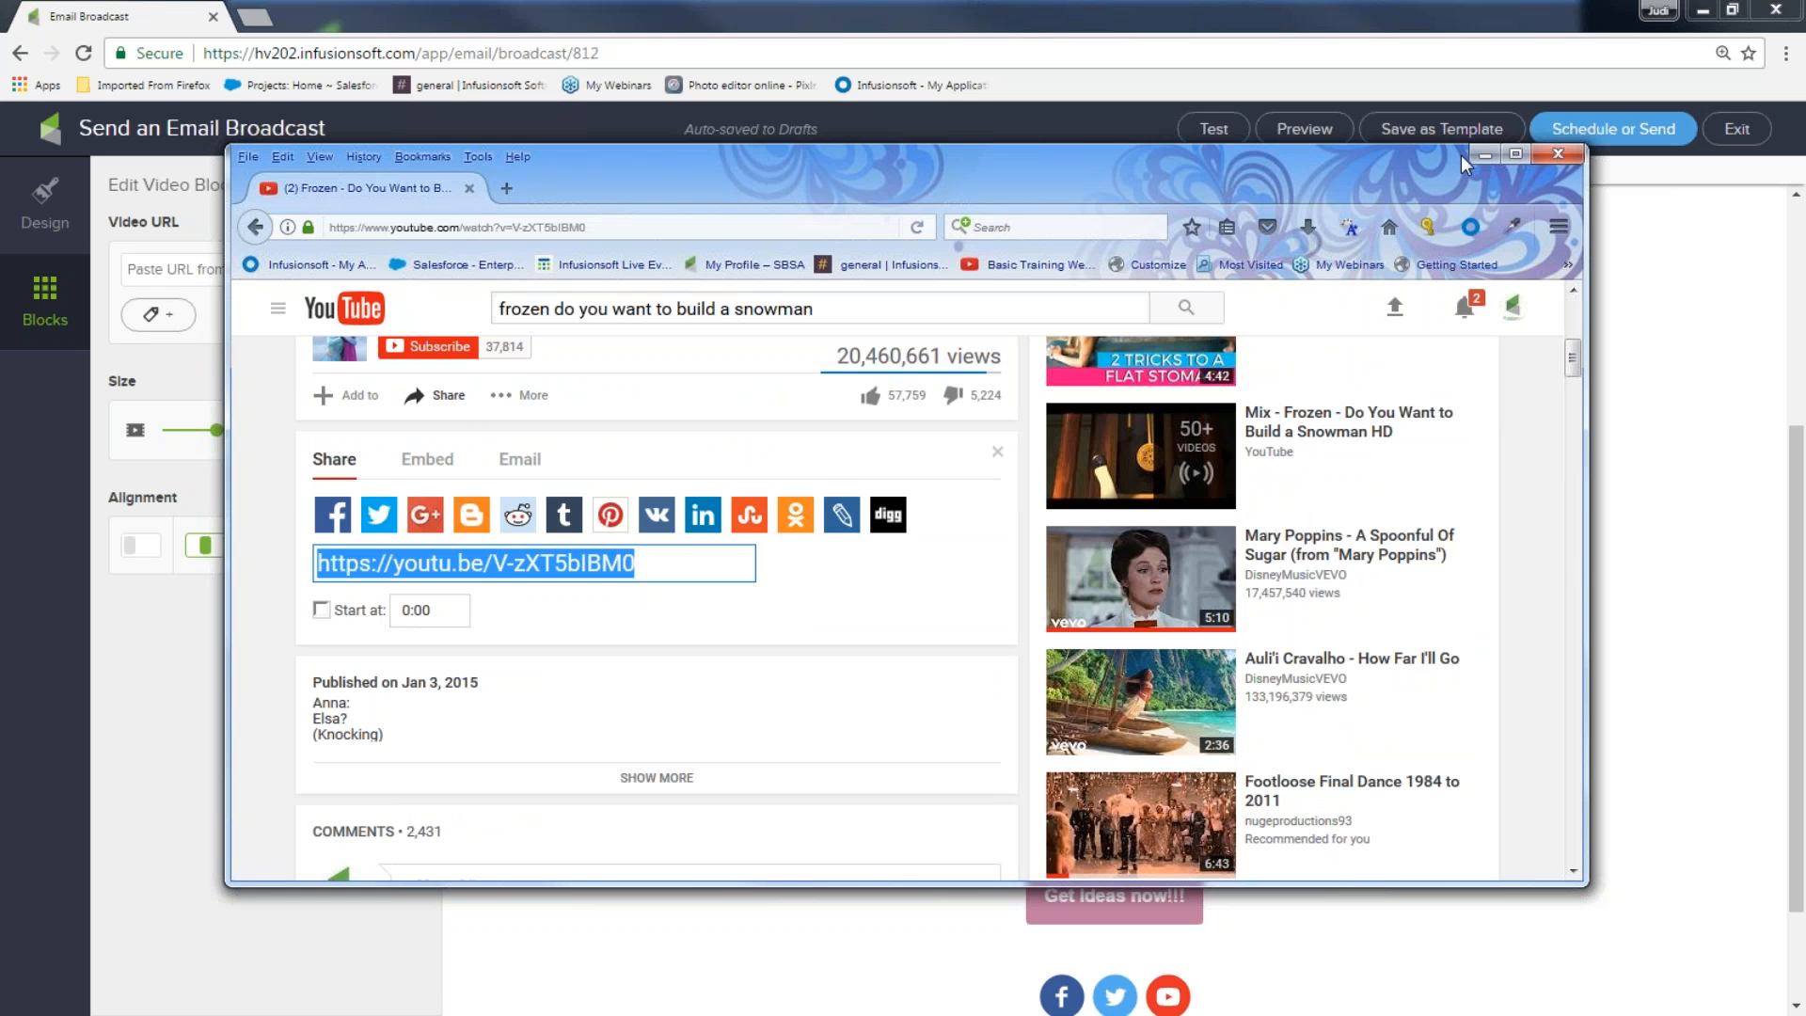
click(1485, 154)
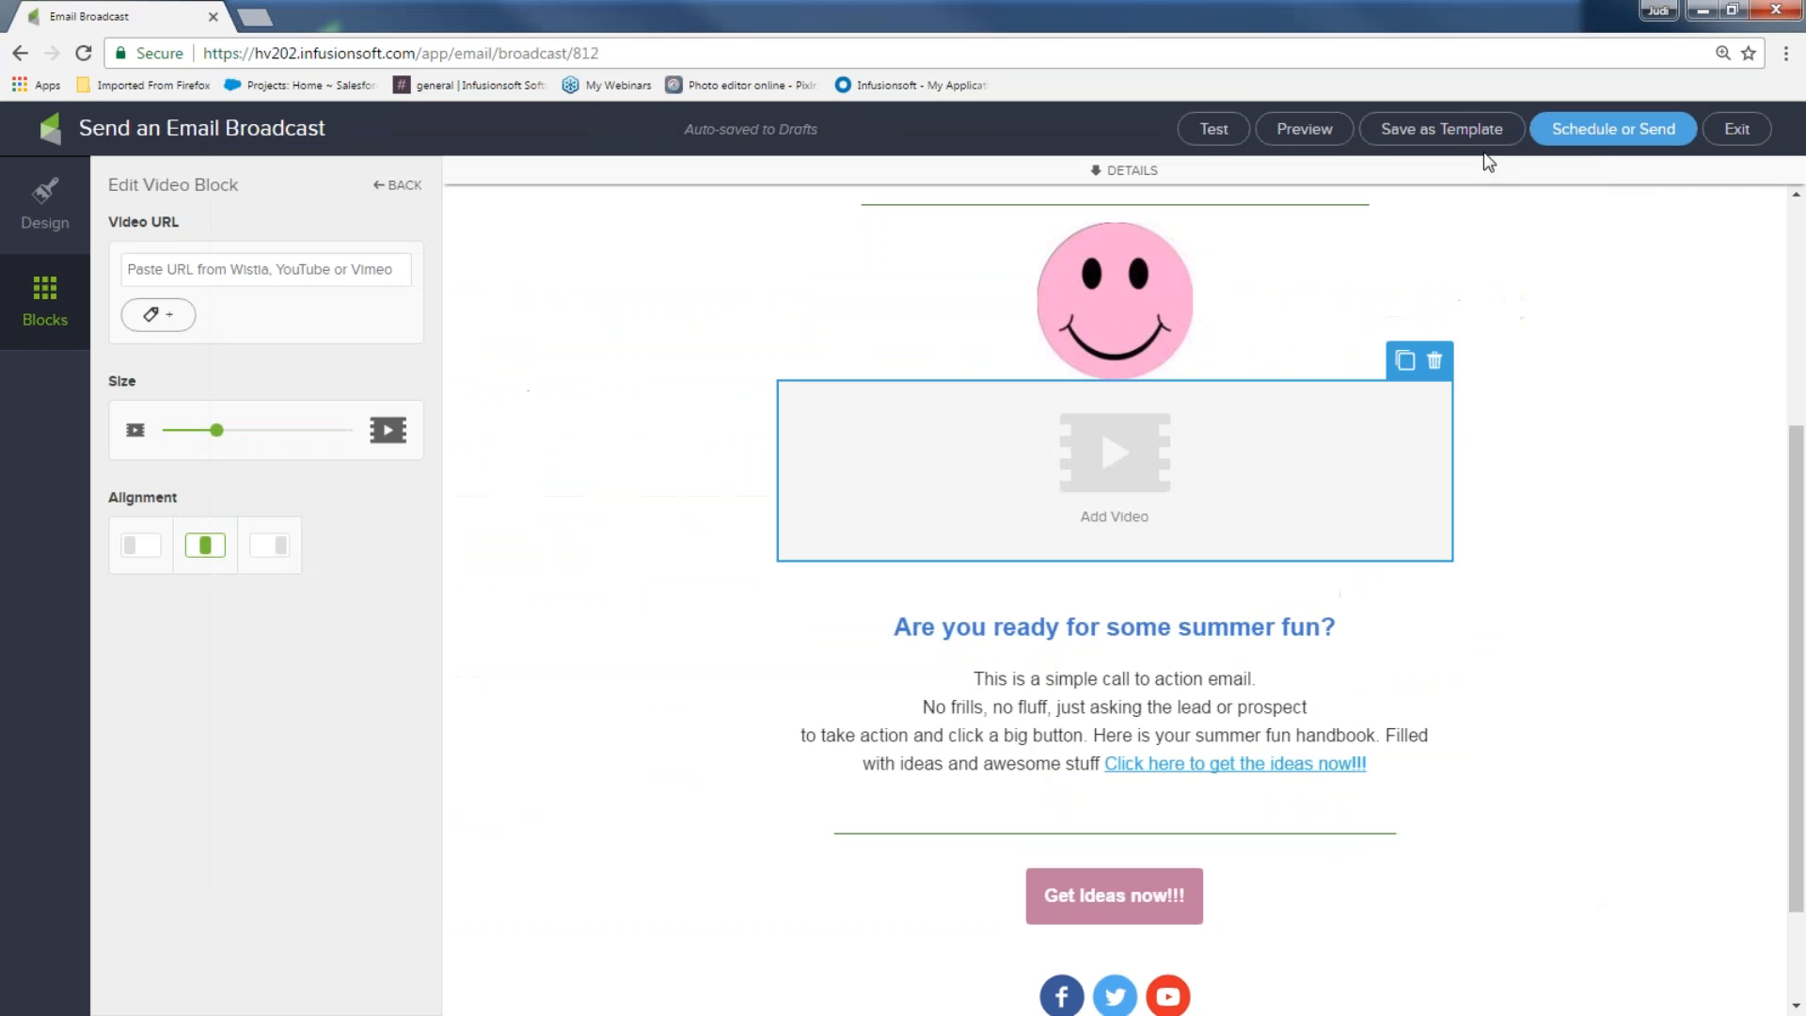
Paste into the Video URL field, then delete the wrongly pasted text
right_click(151, 270)
click(191, 395)
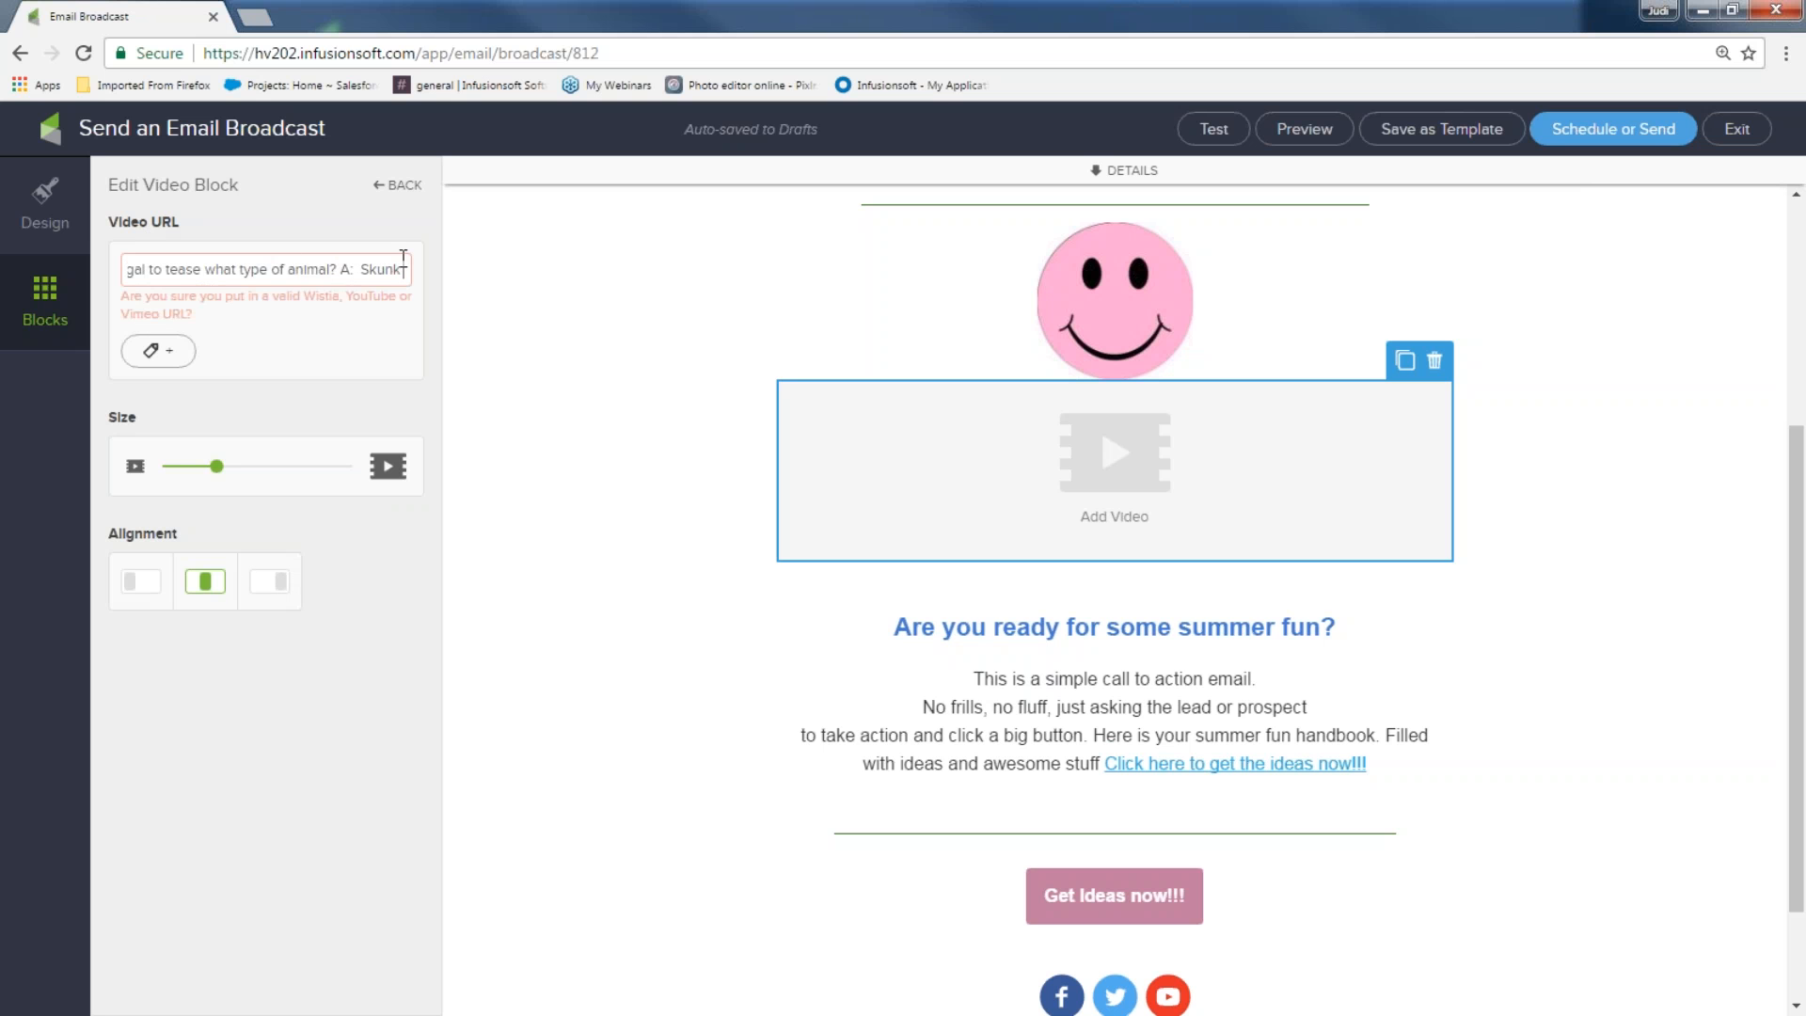
drag(410, 270, 75, 271)
key(BackSpace)
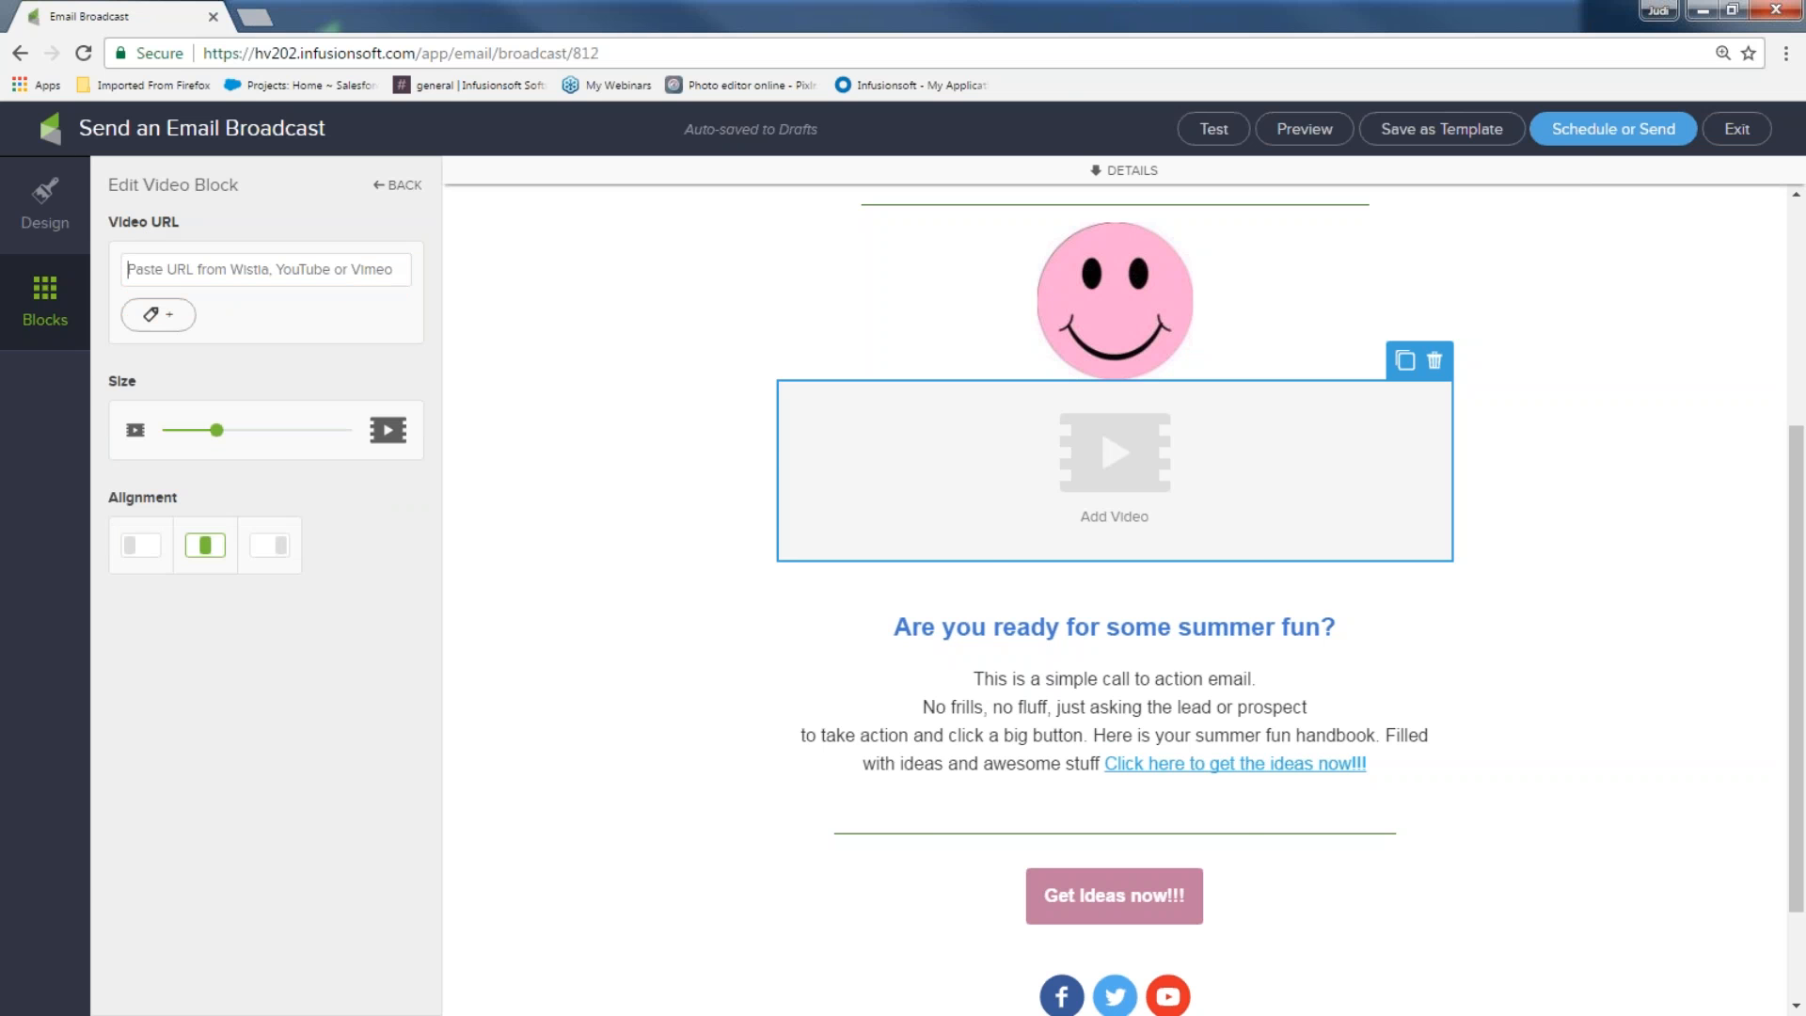
Copy the Snowman video's YouTube address from Firefox and paste it as the video URL
key(alt+Tab)
drag(638, 239, 321, 243)
right_click(367, 228)
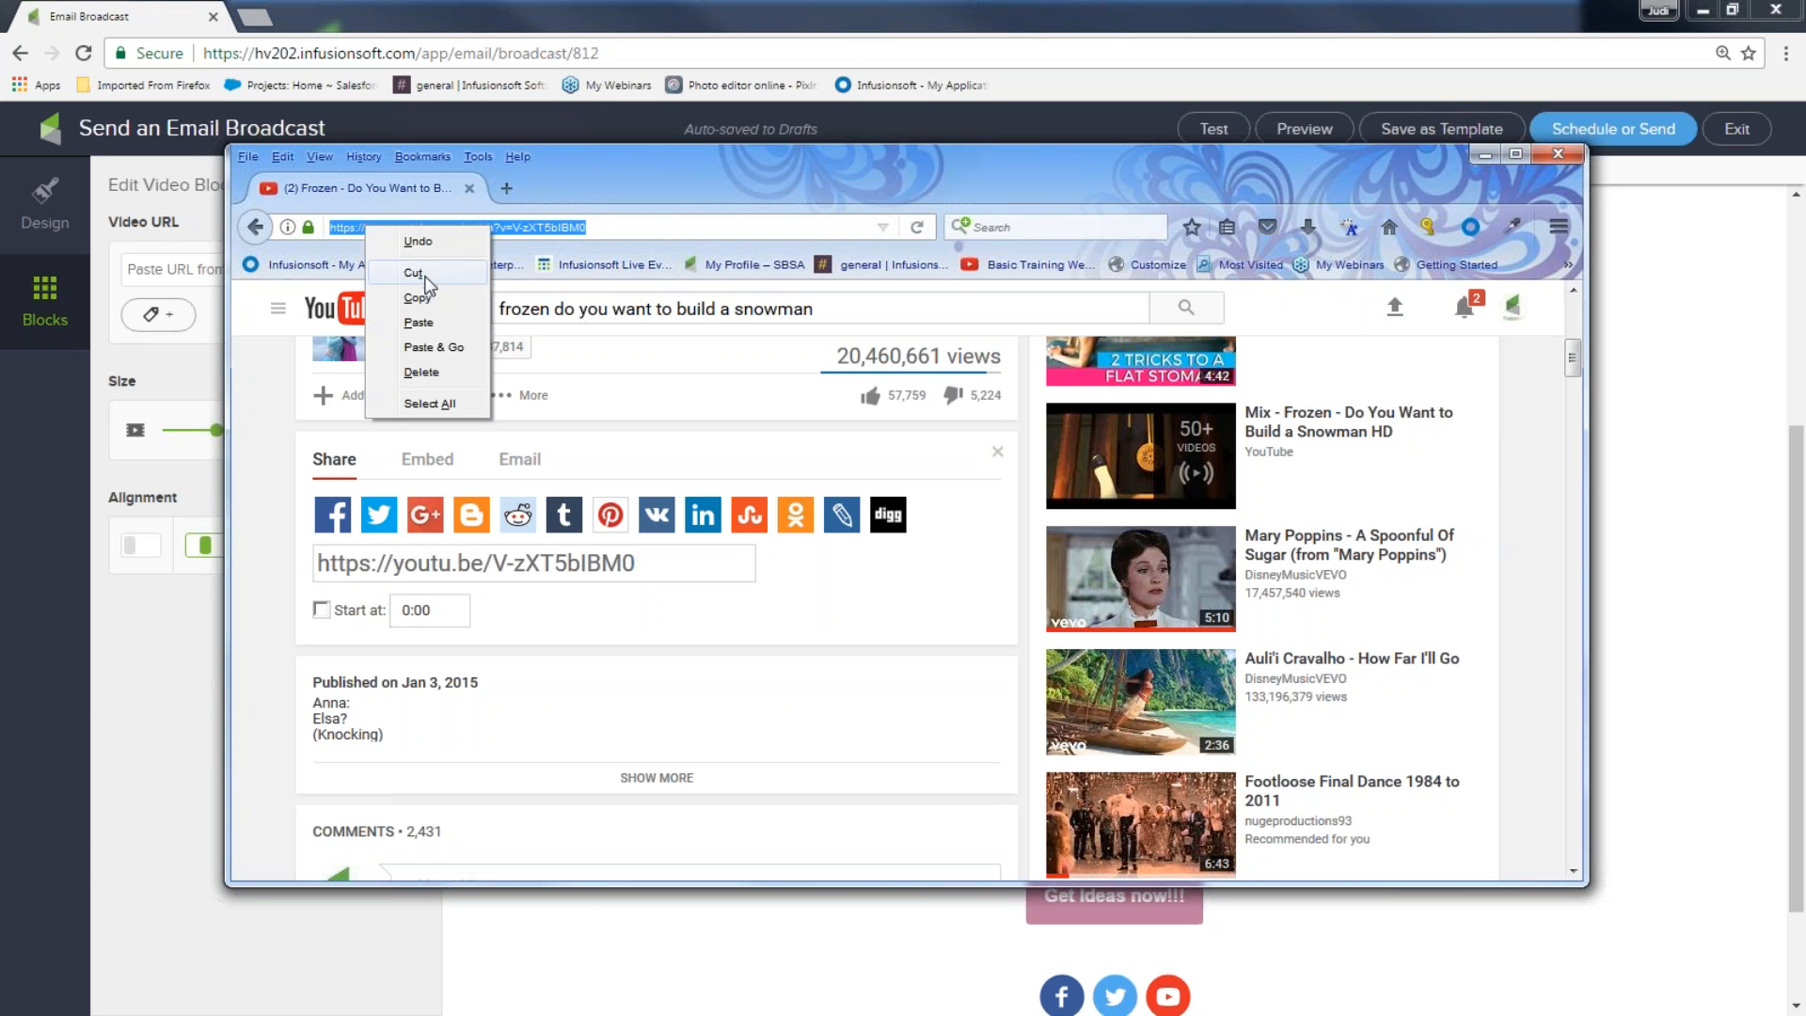
click(418, 299)
click(1486, 155)
right_click(181, 272)
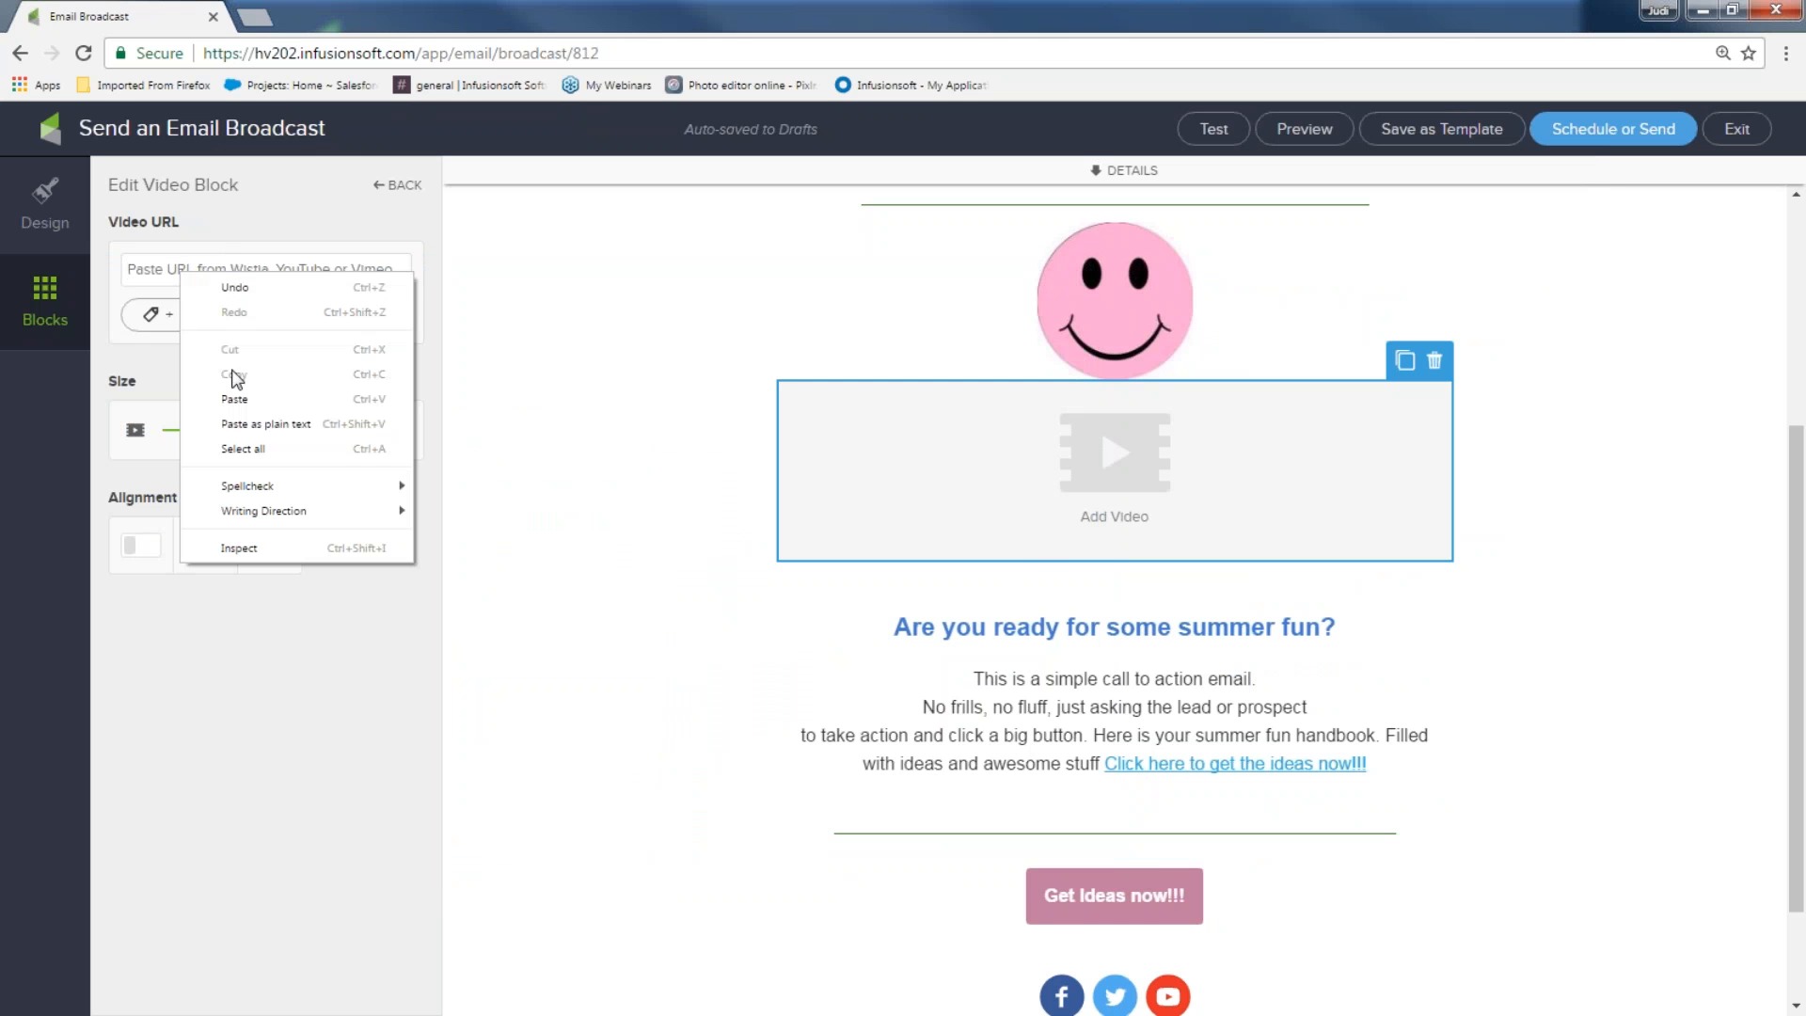
click(236, 399)
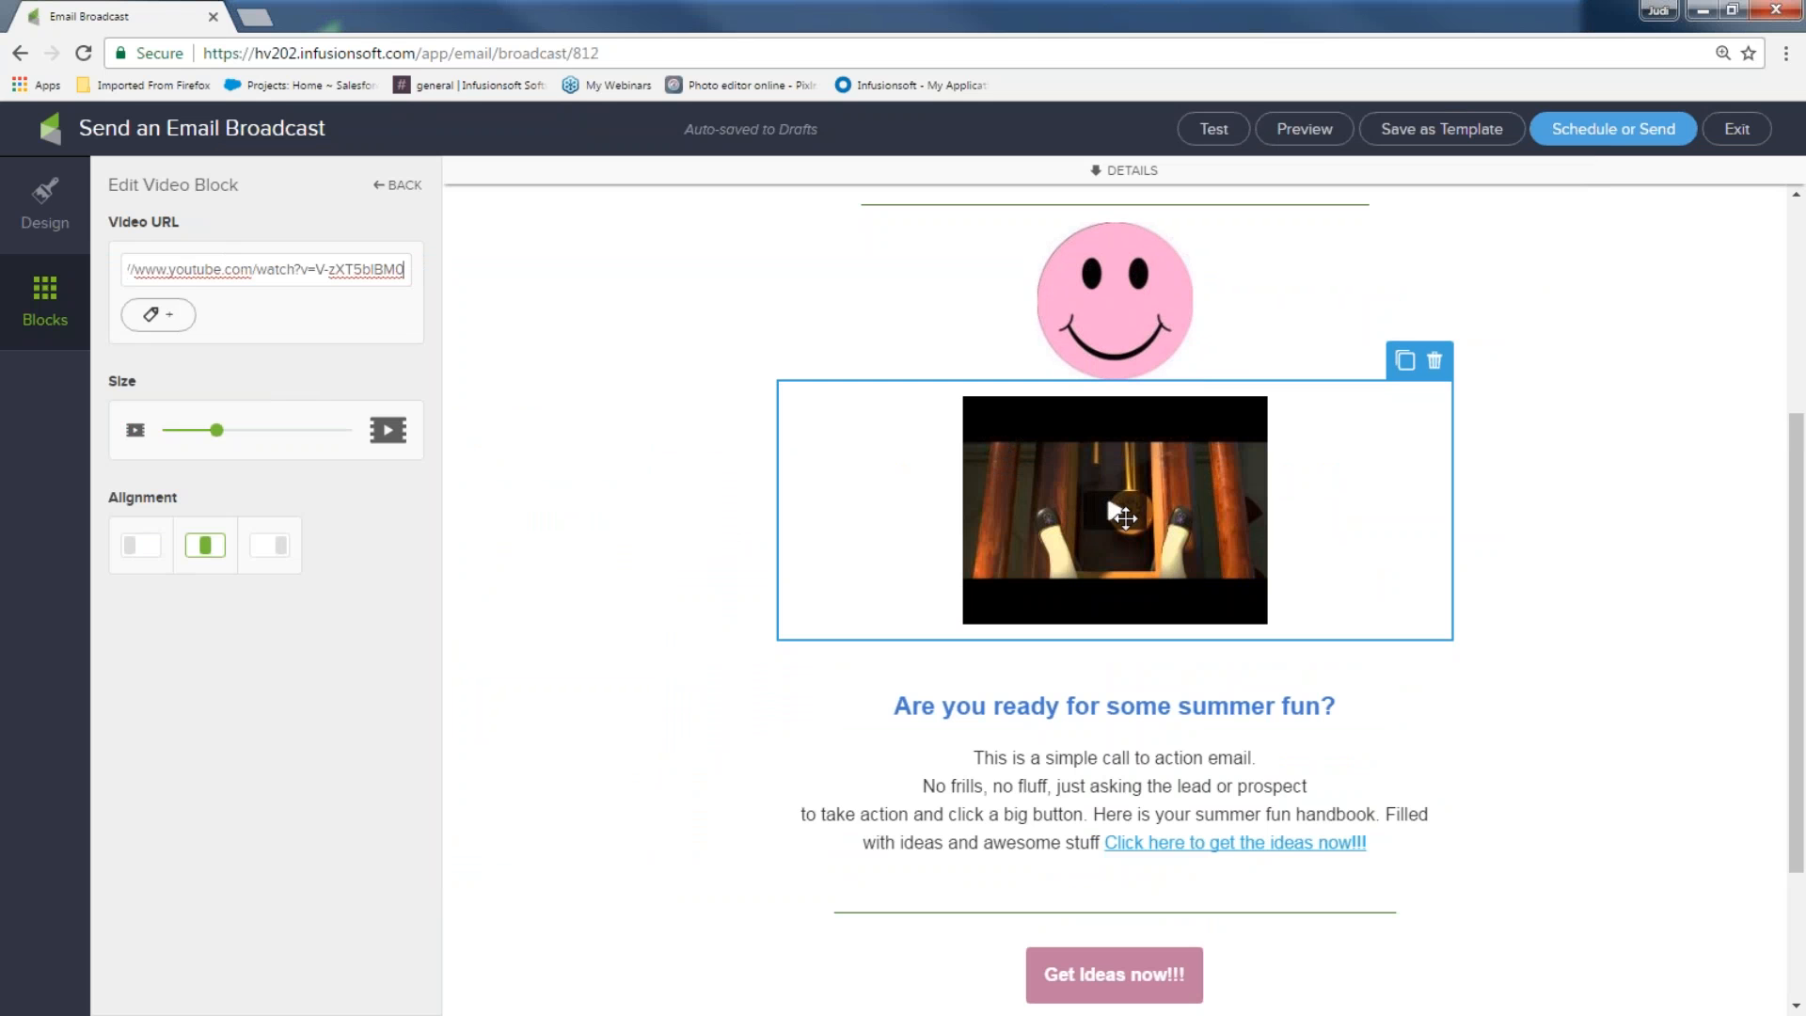
Add a text block below the video, enlarge the video to size 53, and add a divider under the smiley
click(37, 309)
drag(156, 225, 1190, 621)
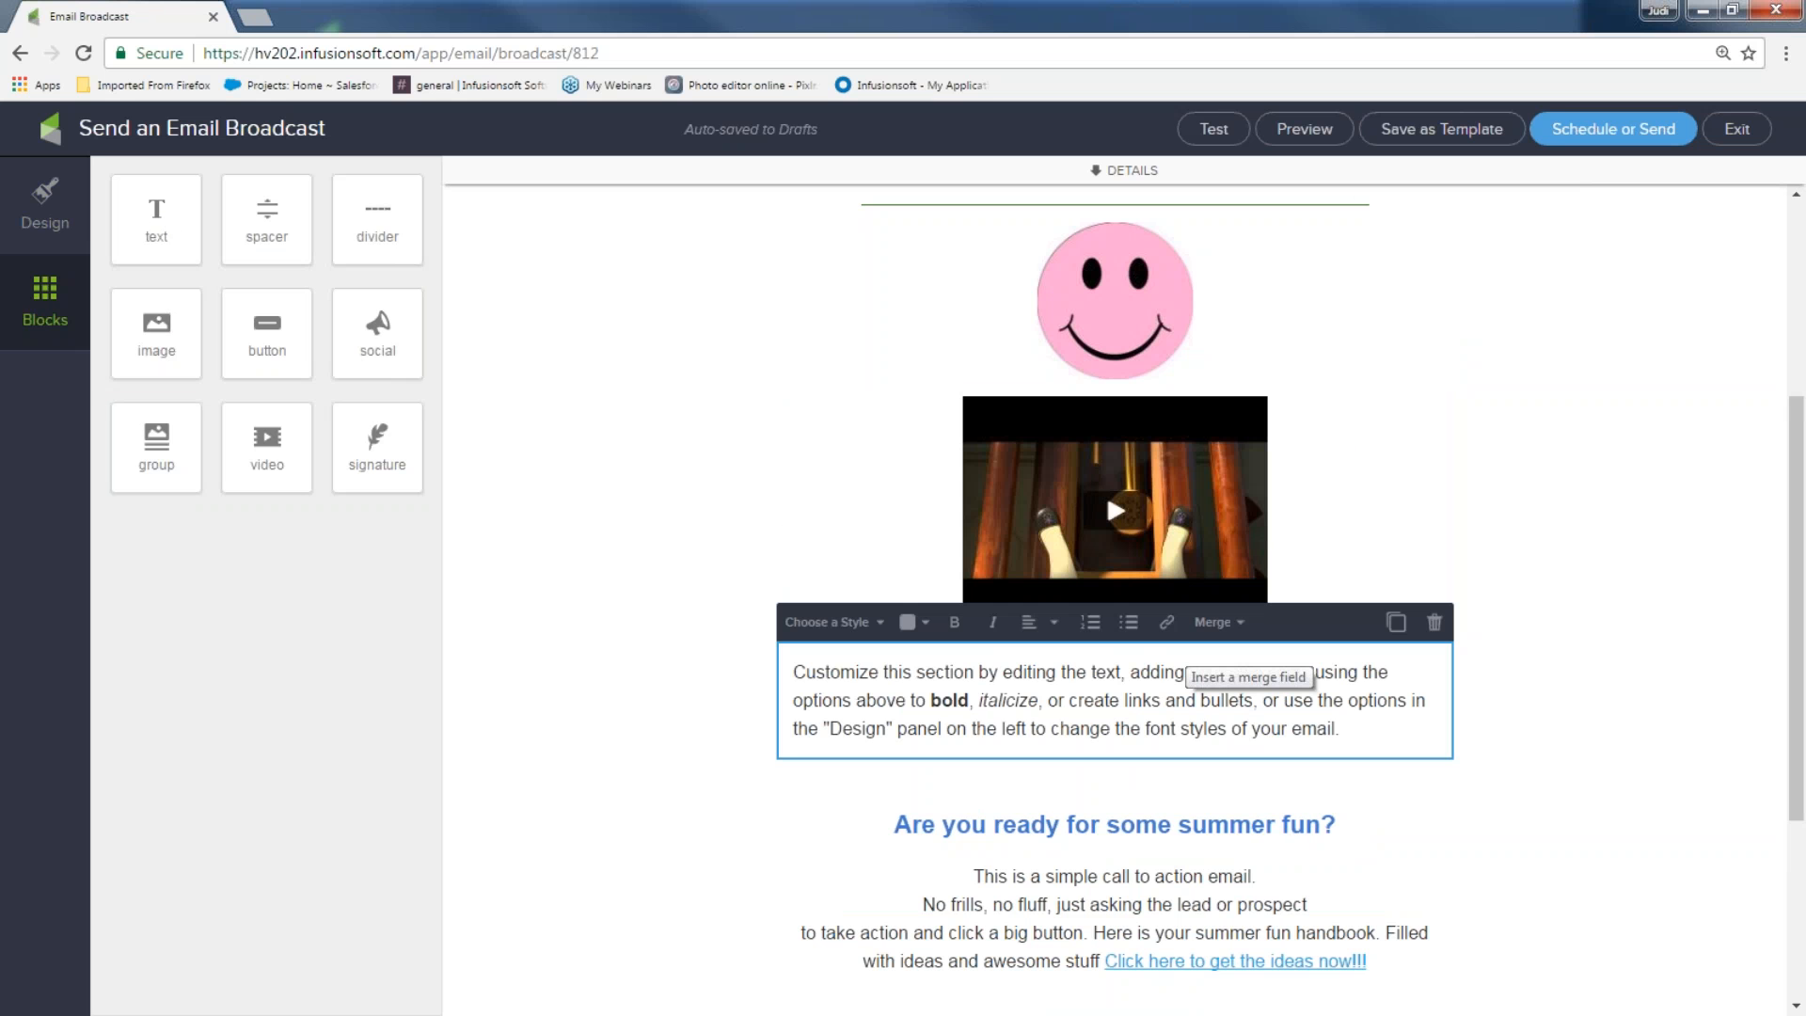
click(1122, 519)
drag(219, 427, 288, 449)
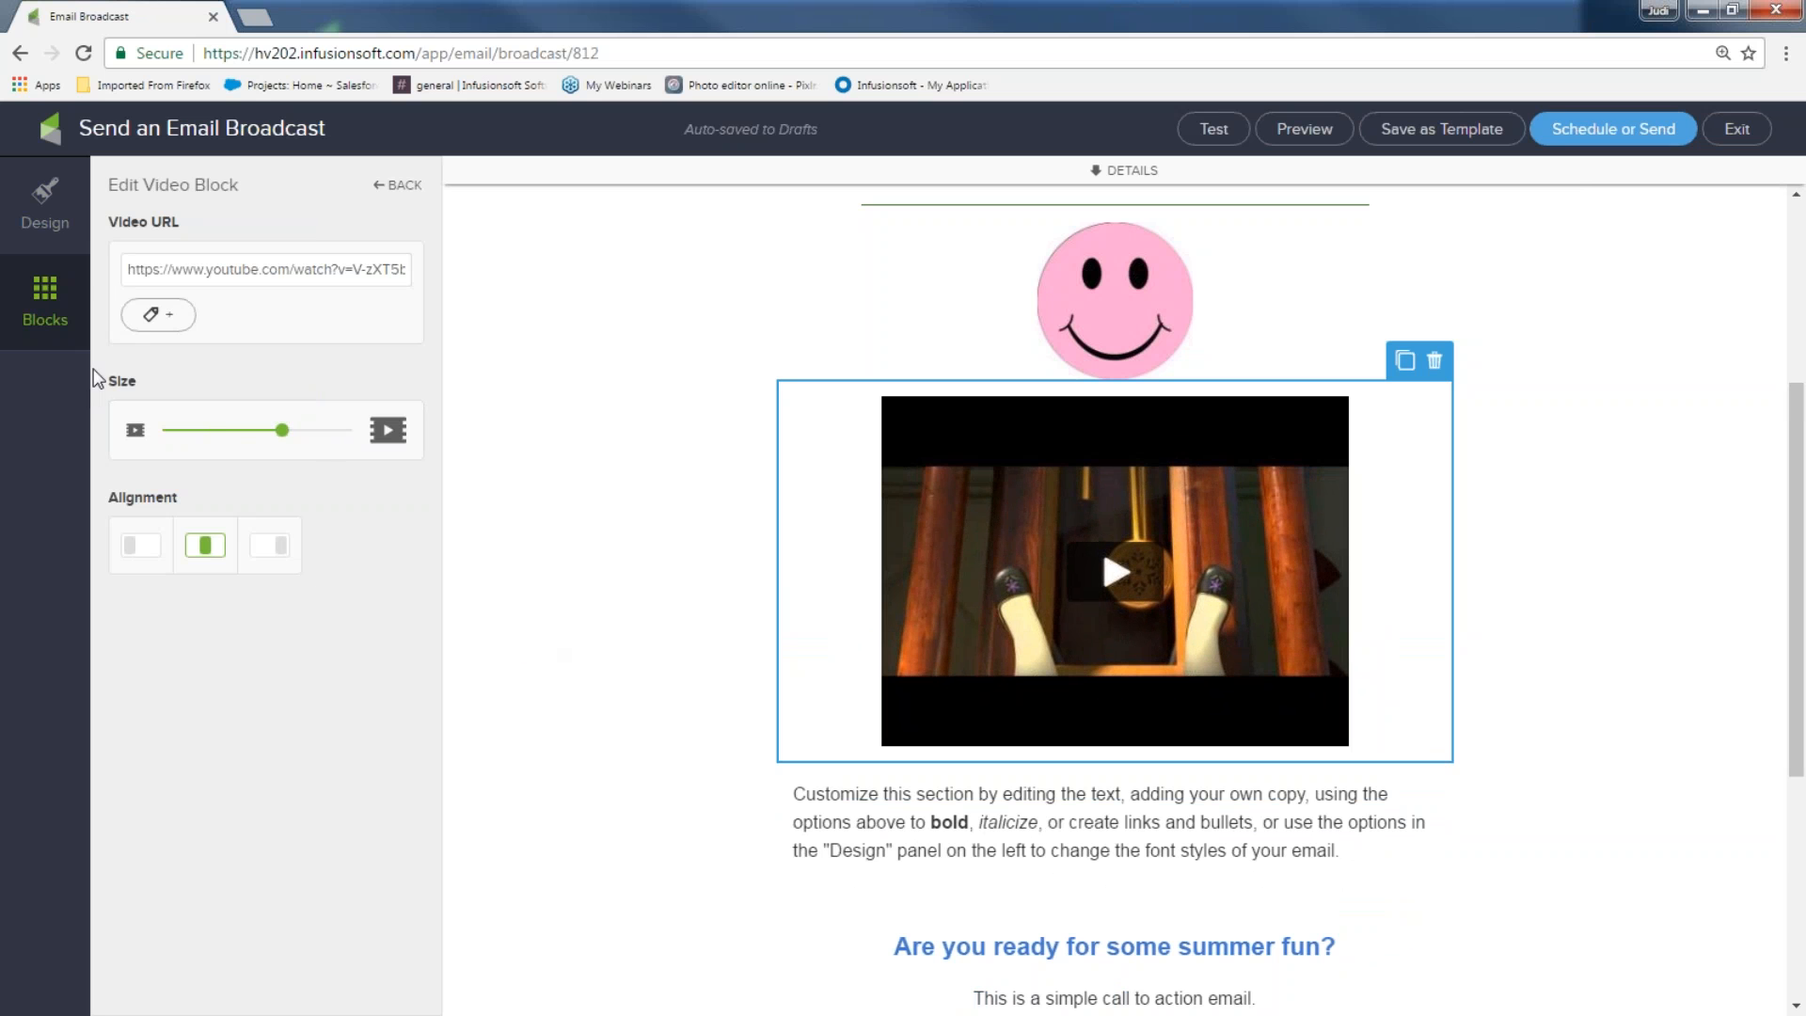
click(55, 296)
drag(377, 221, 982, 382)
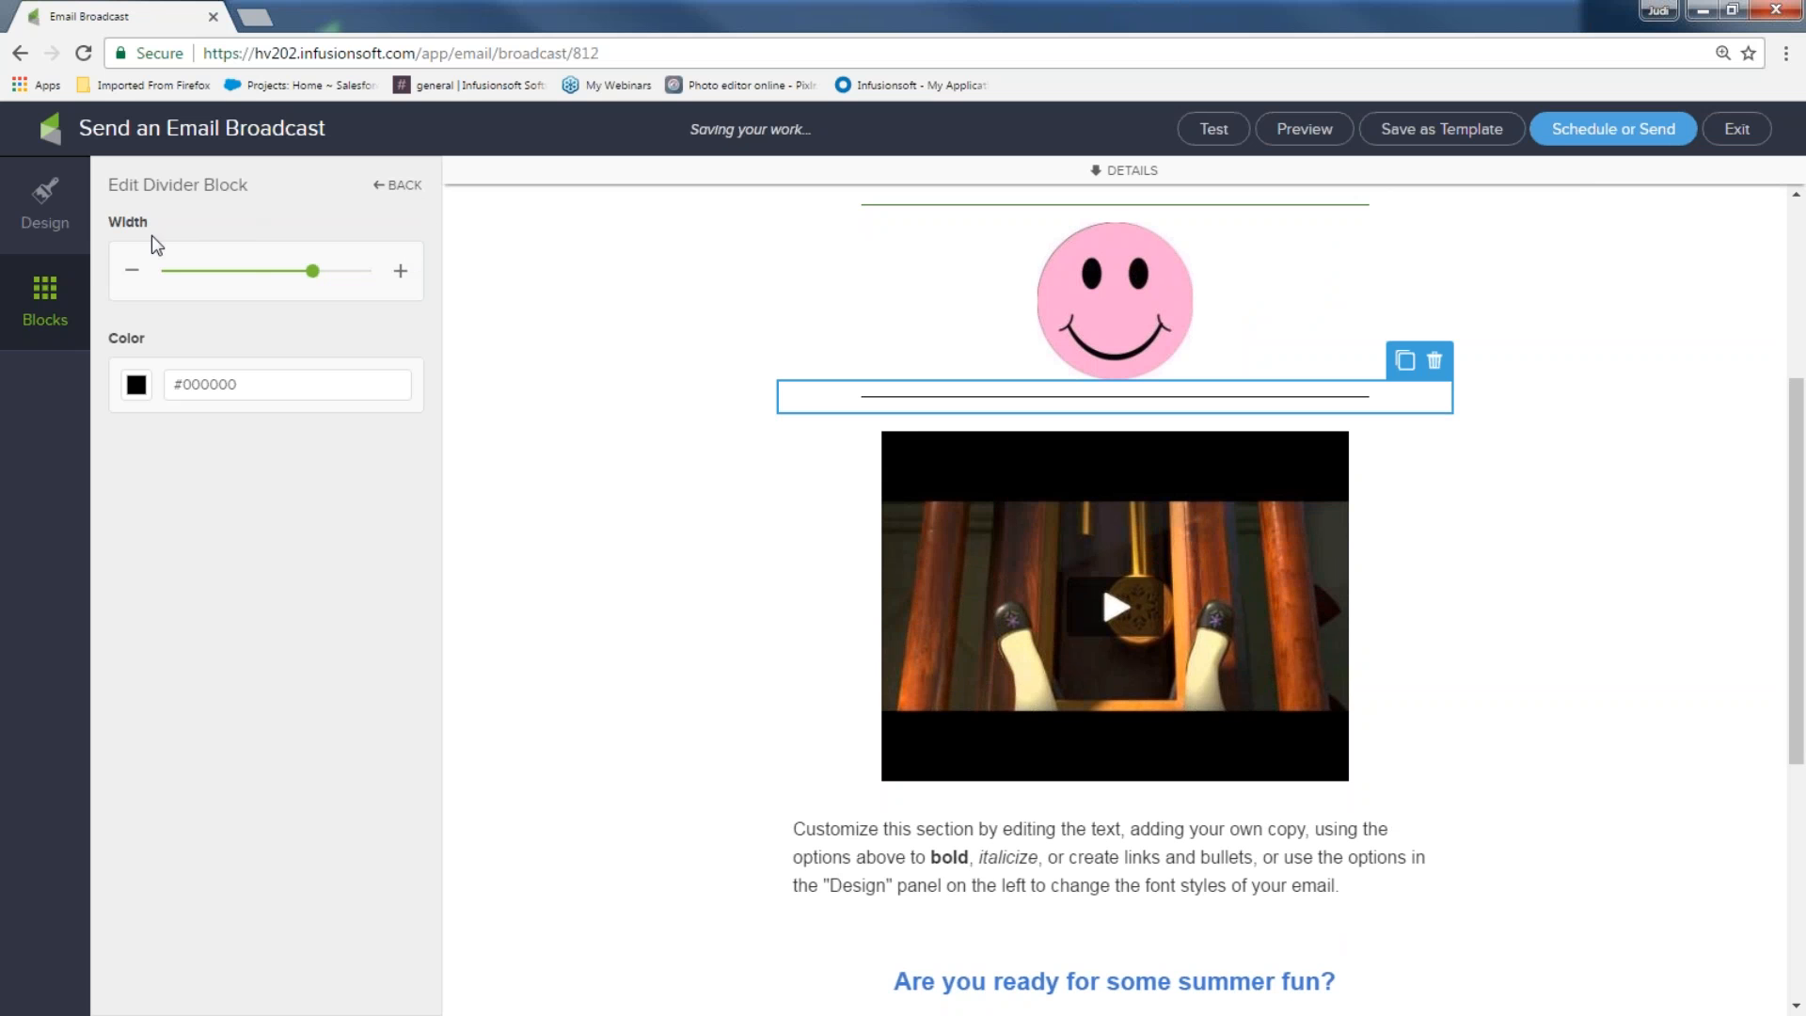
Add a divider below the video and colour it green
click(40, 292)
drag(377, 221, 1008, 800)
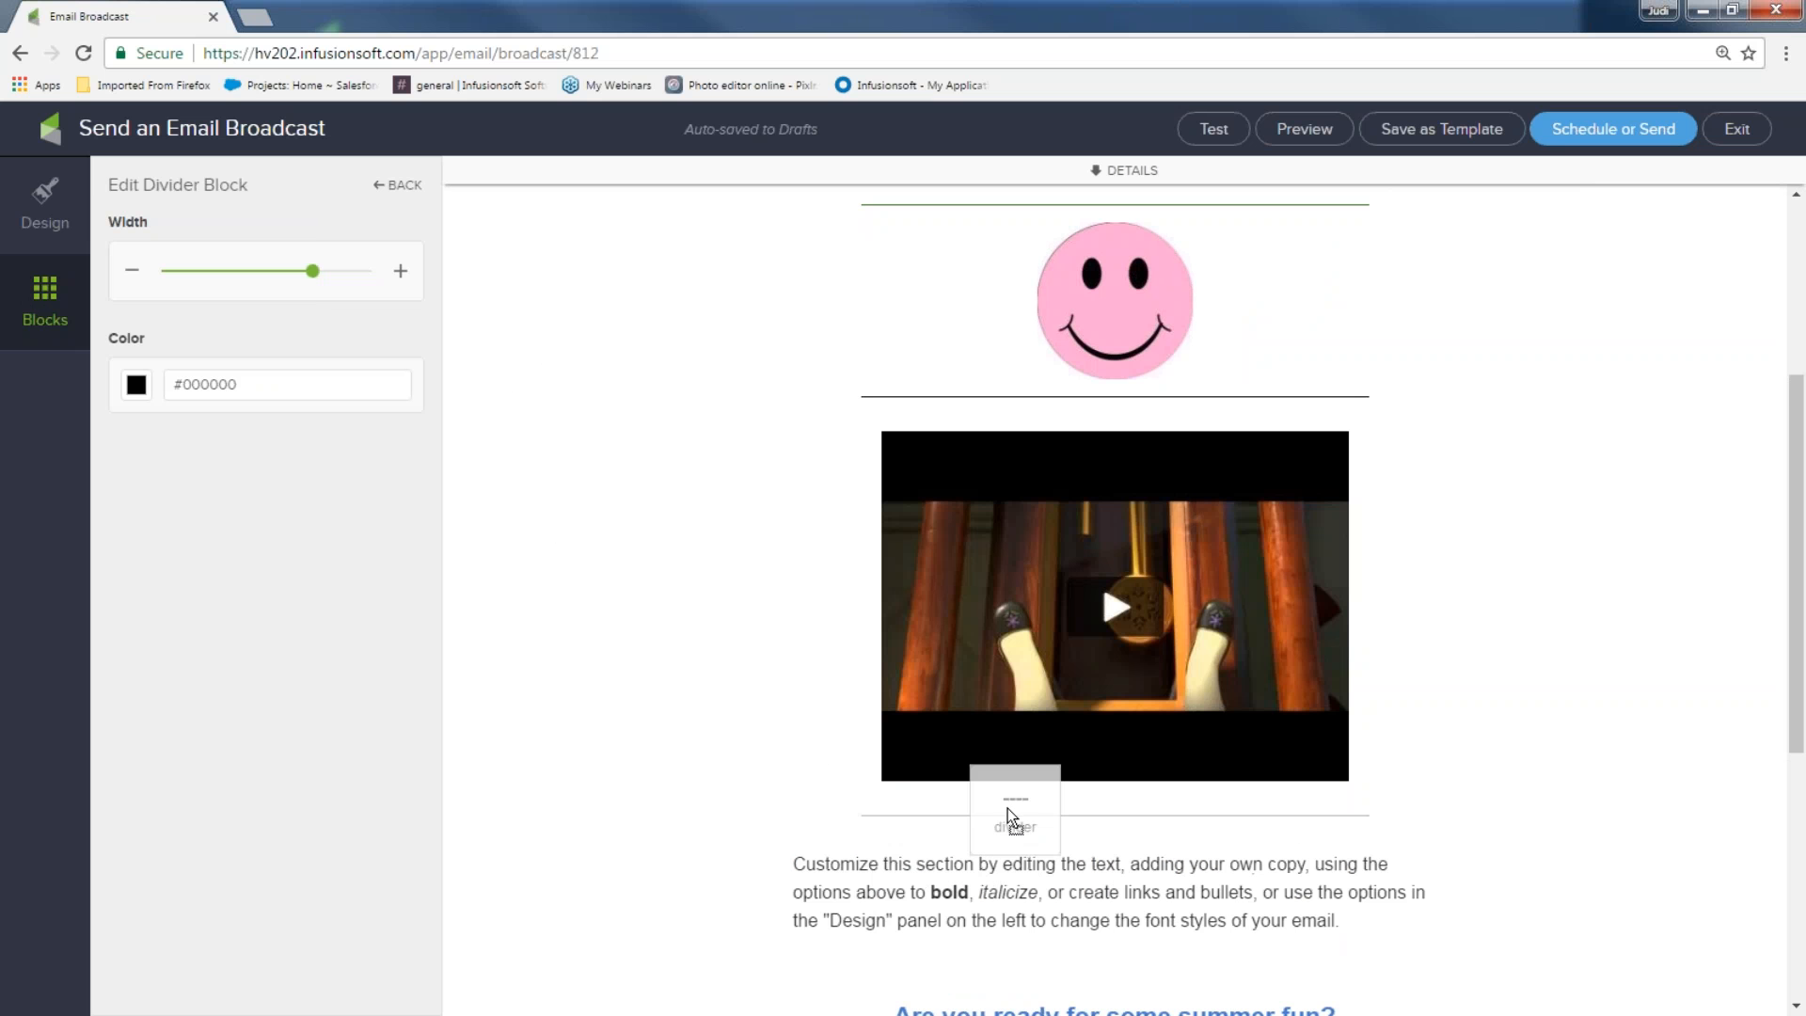
click(138, 390)
click(243, 543)
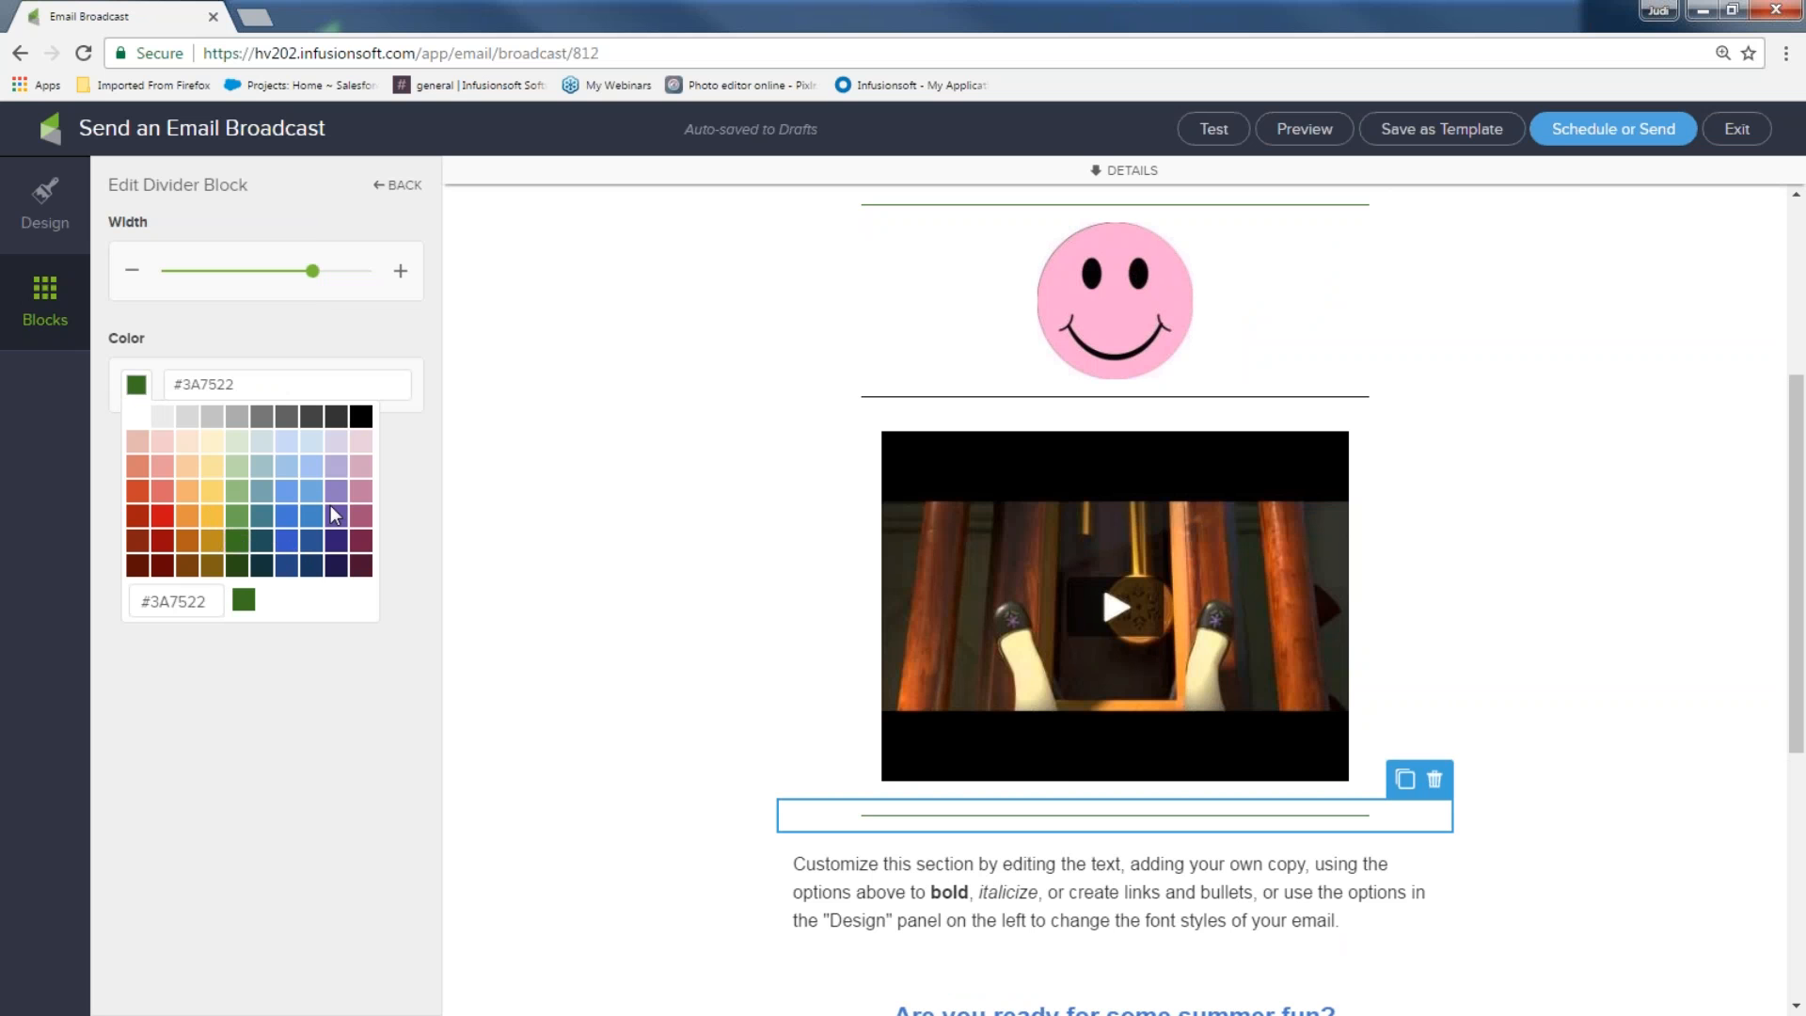
Recolour the divider under the smiley dark green #3A7522
click(936, 395)
click(146, 393)
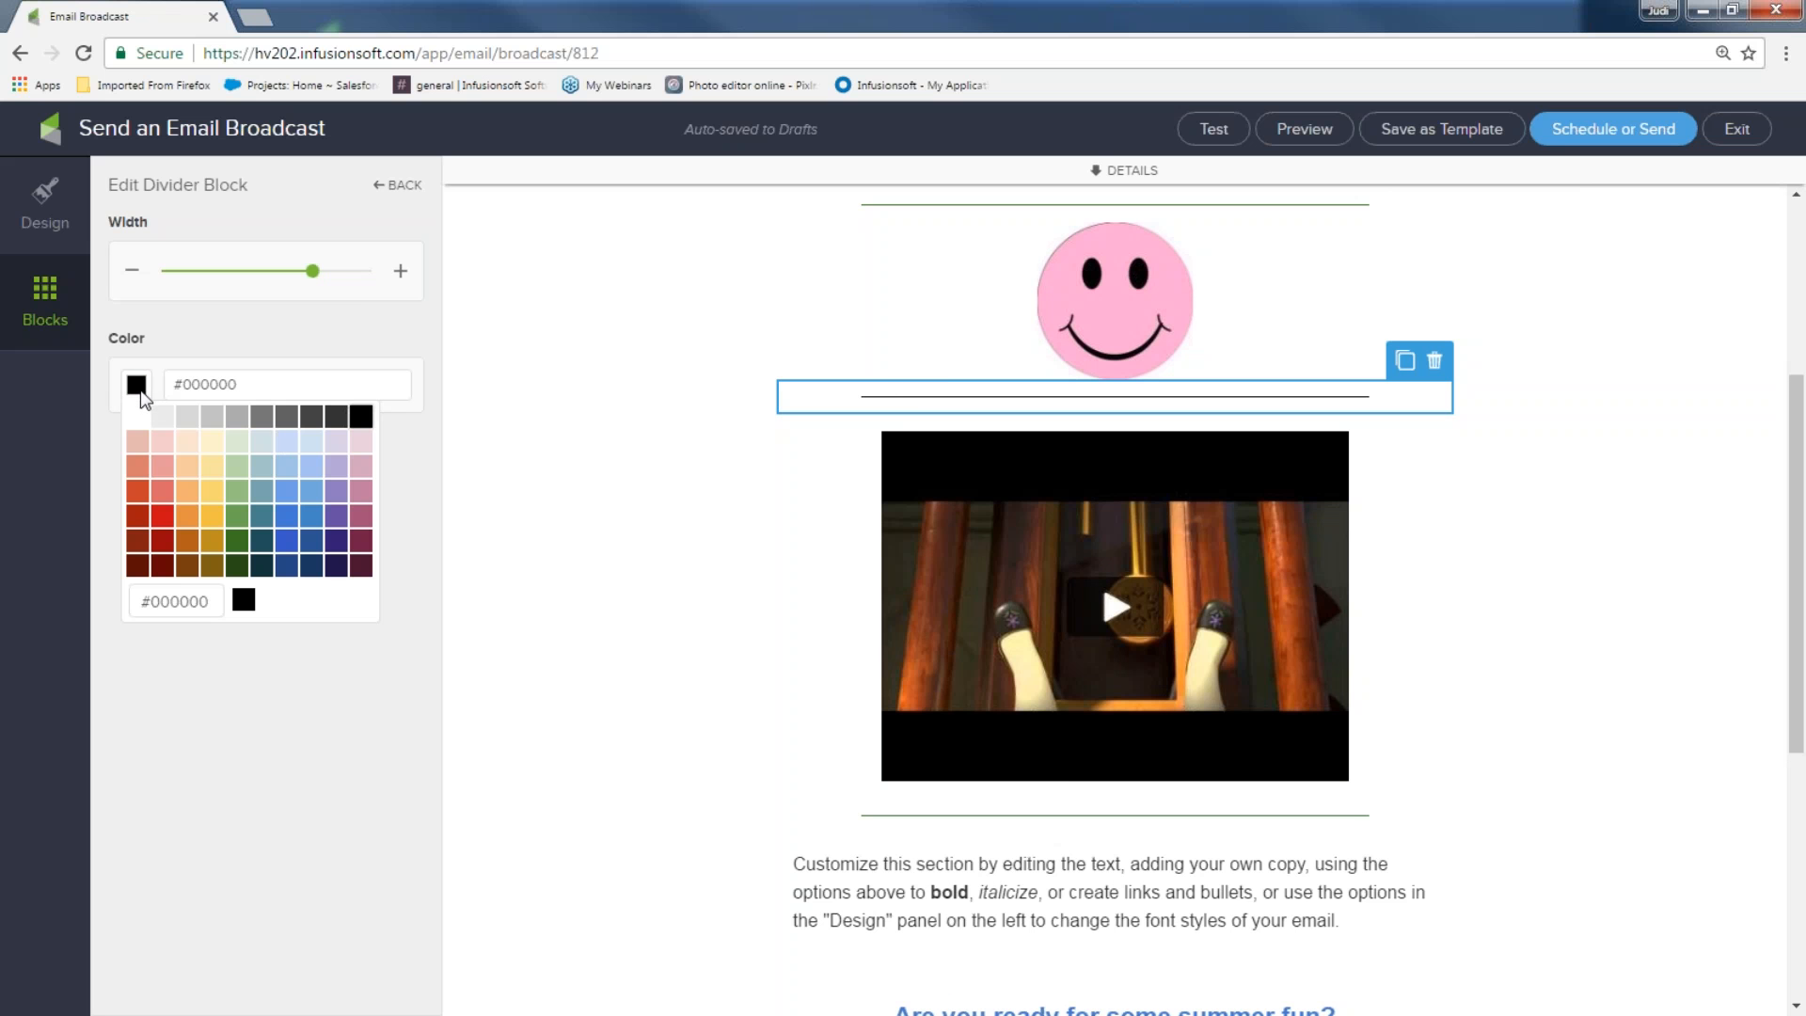
click(237, 541)
click(578, 538)
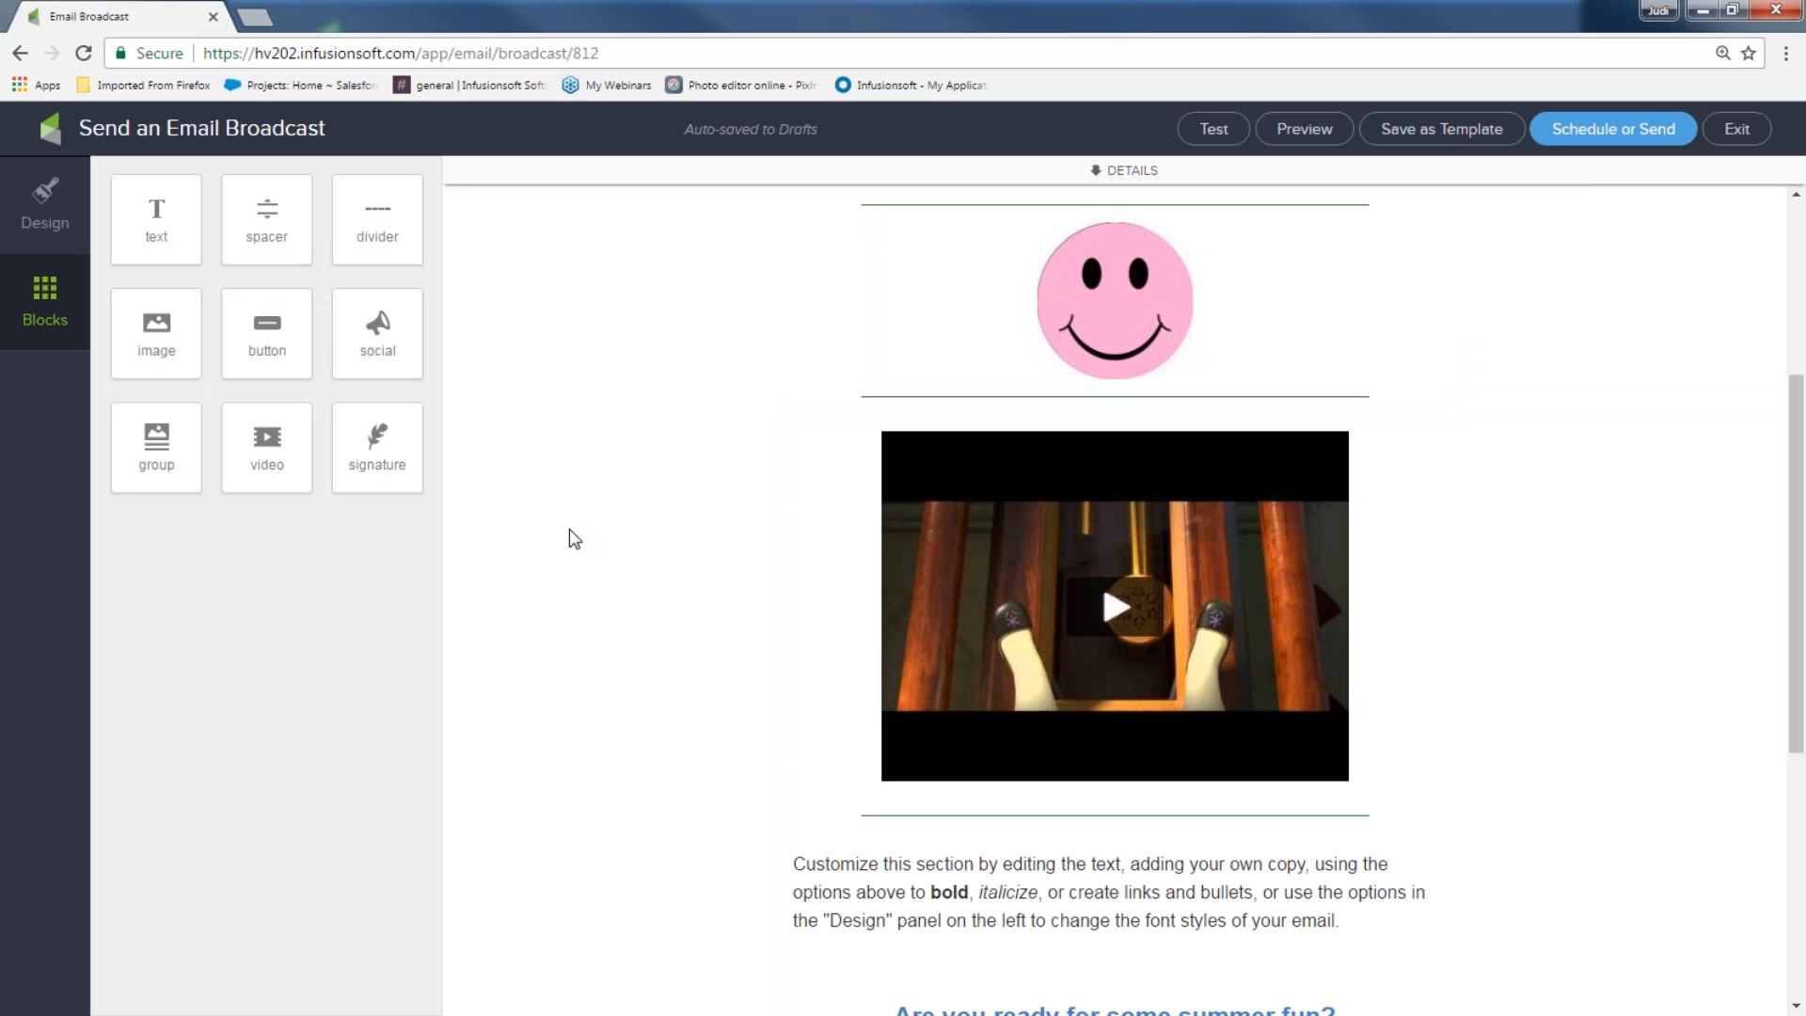
scroll(1737, 637, up, 5)
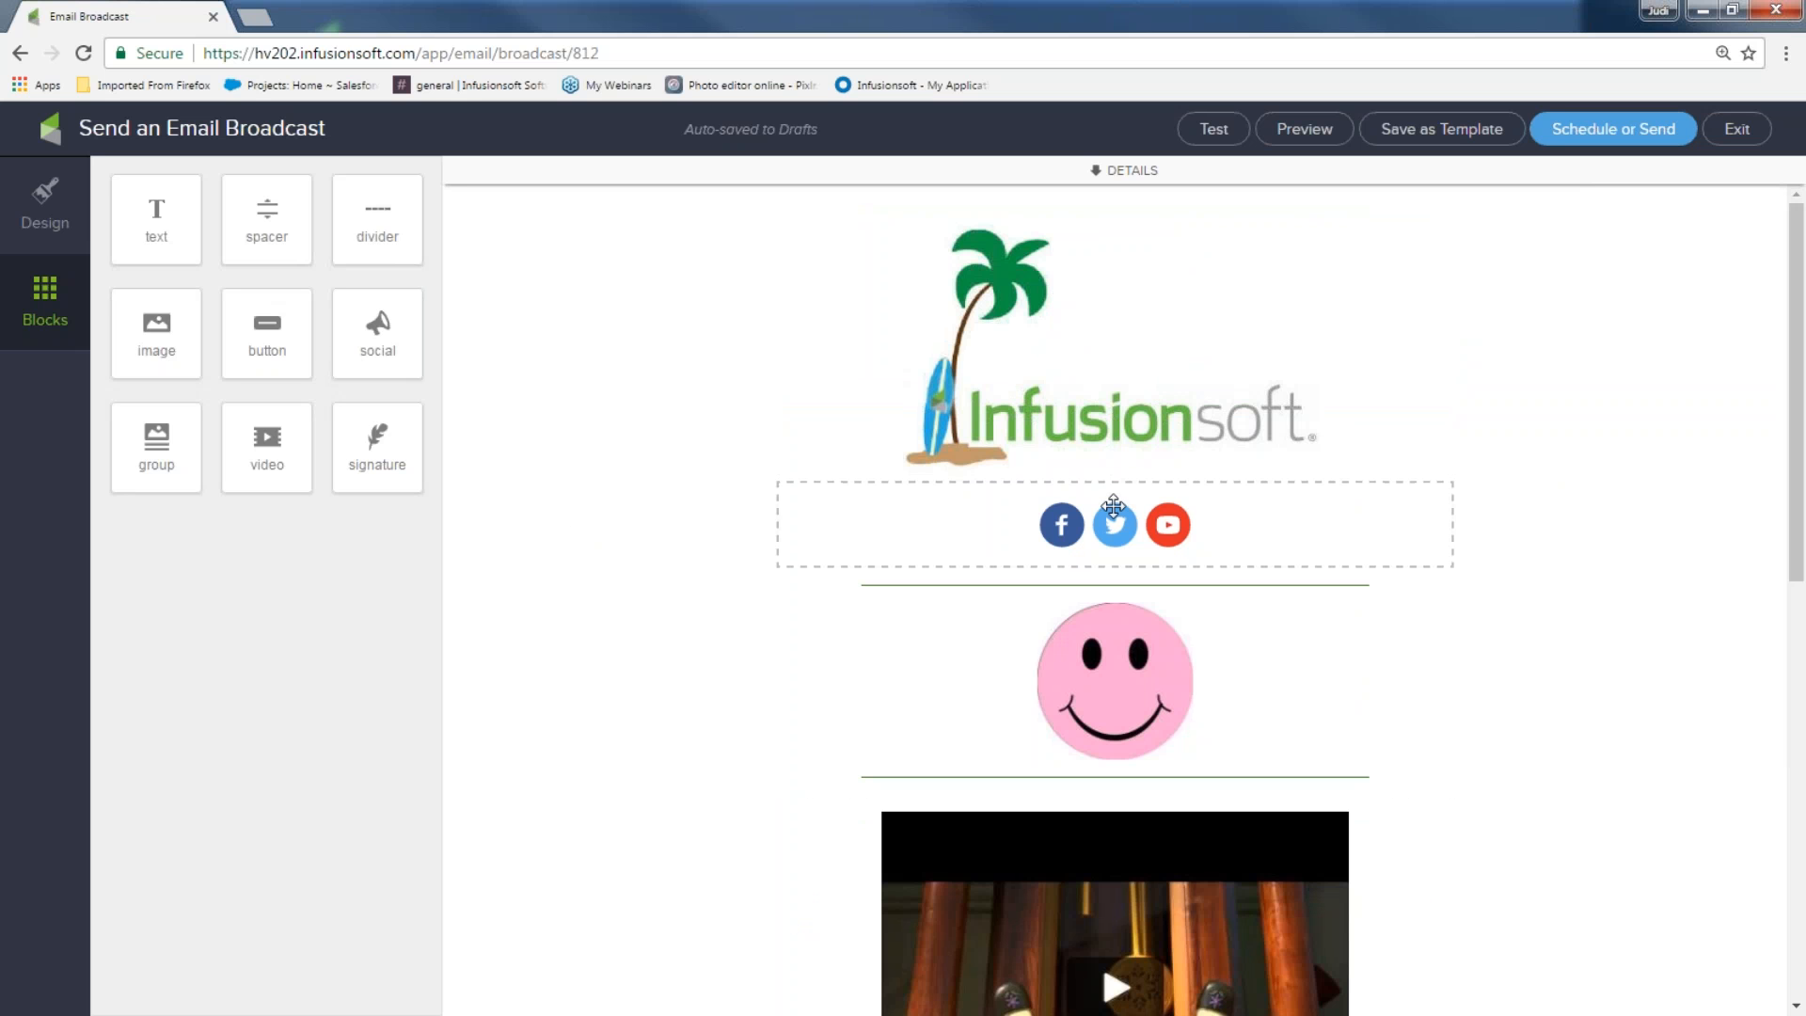
scroll(1016, 585, down, 1)
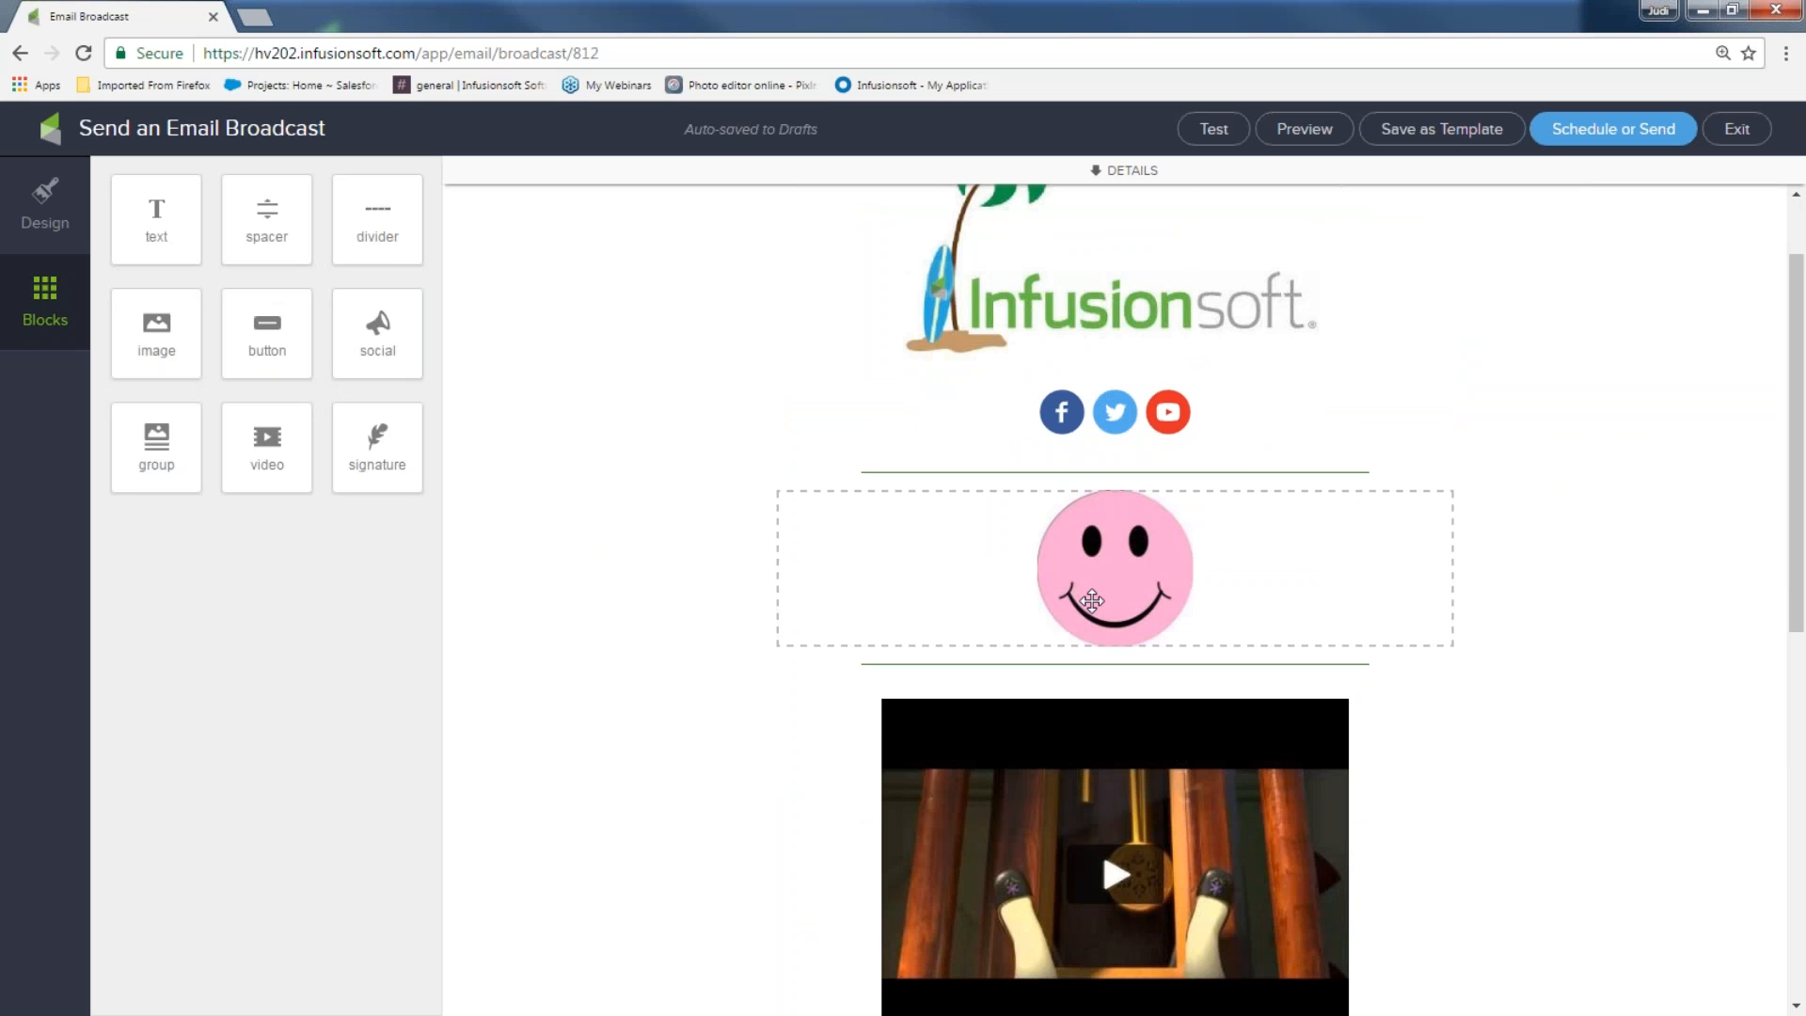
scroll(1073, 651, down, 2)
scroll(1057, 568, down, 2)
scroll(1035, 638, down, 2)
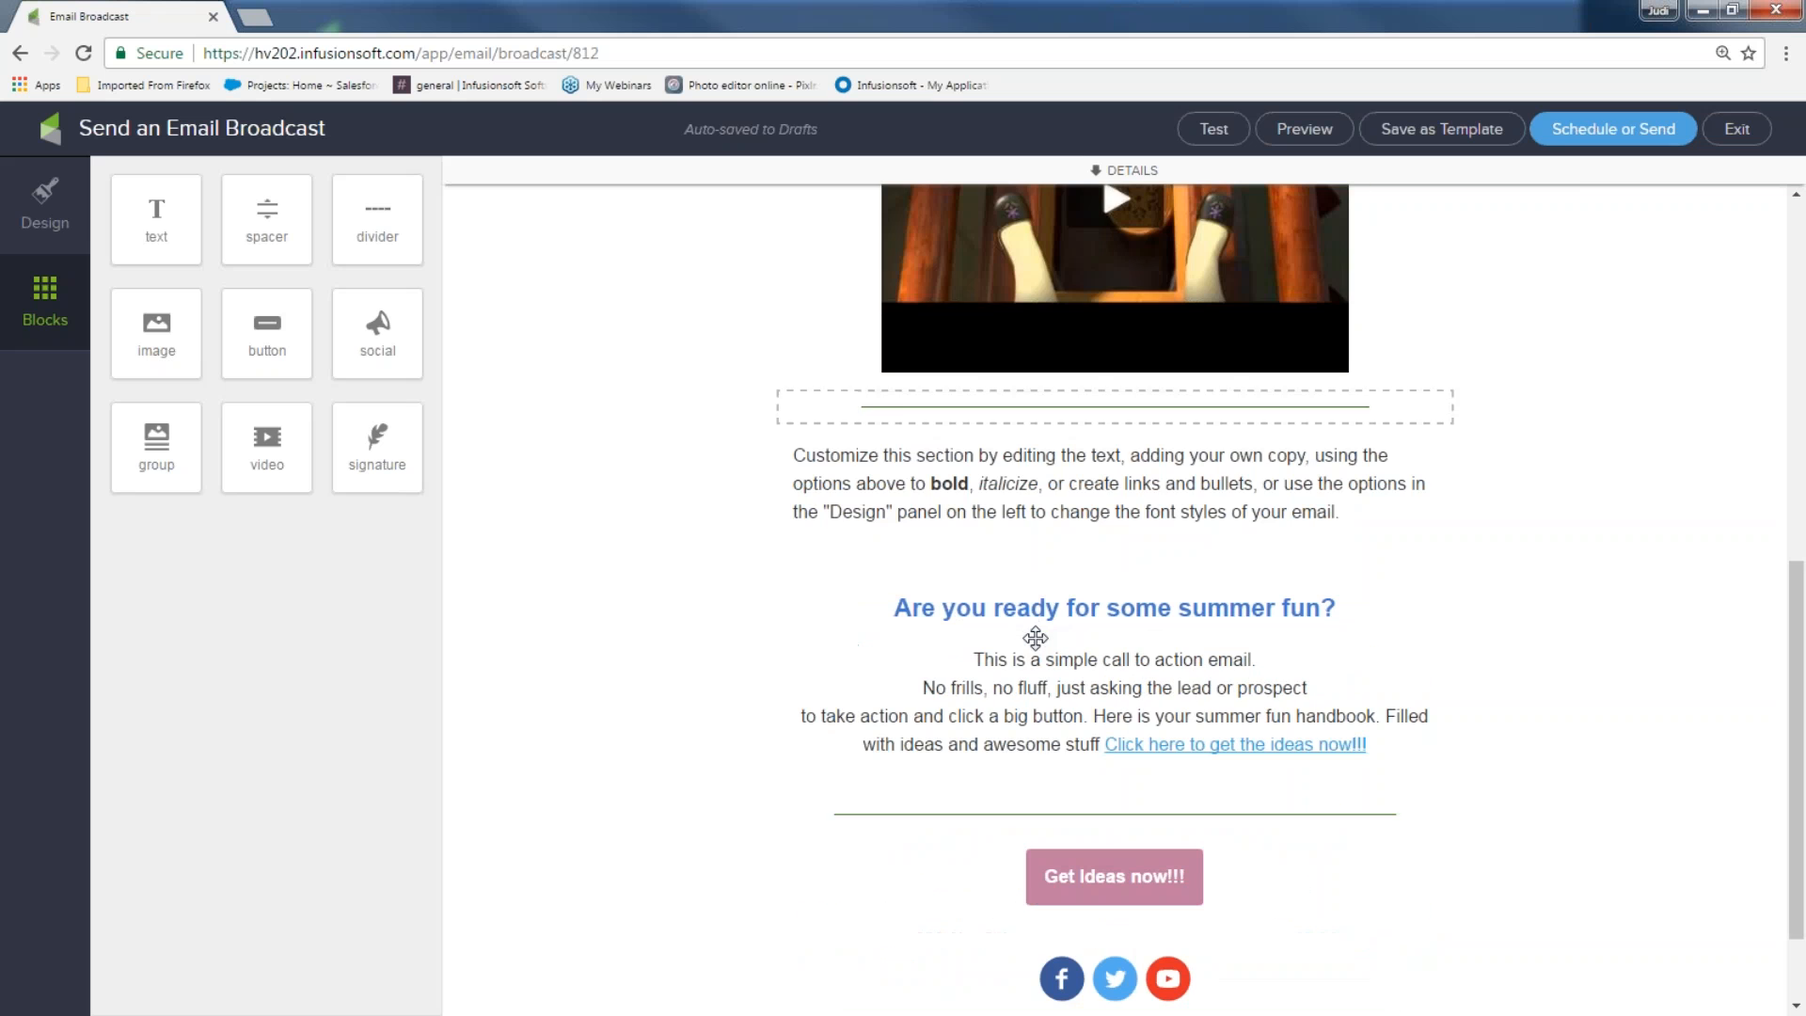
scroll(1166, 653, down, 1)
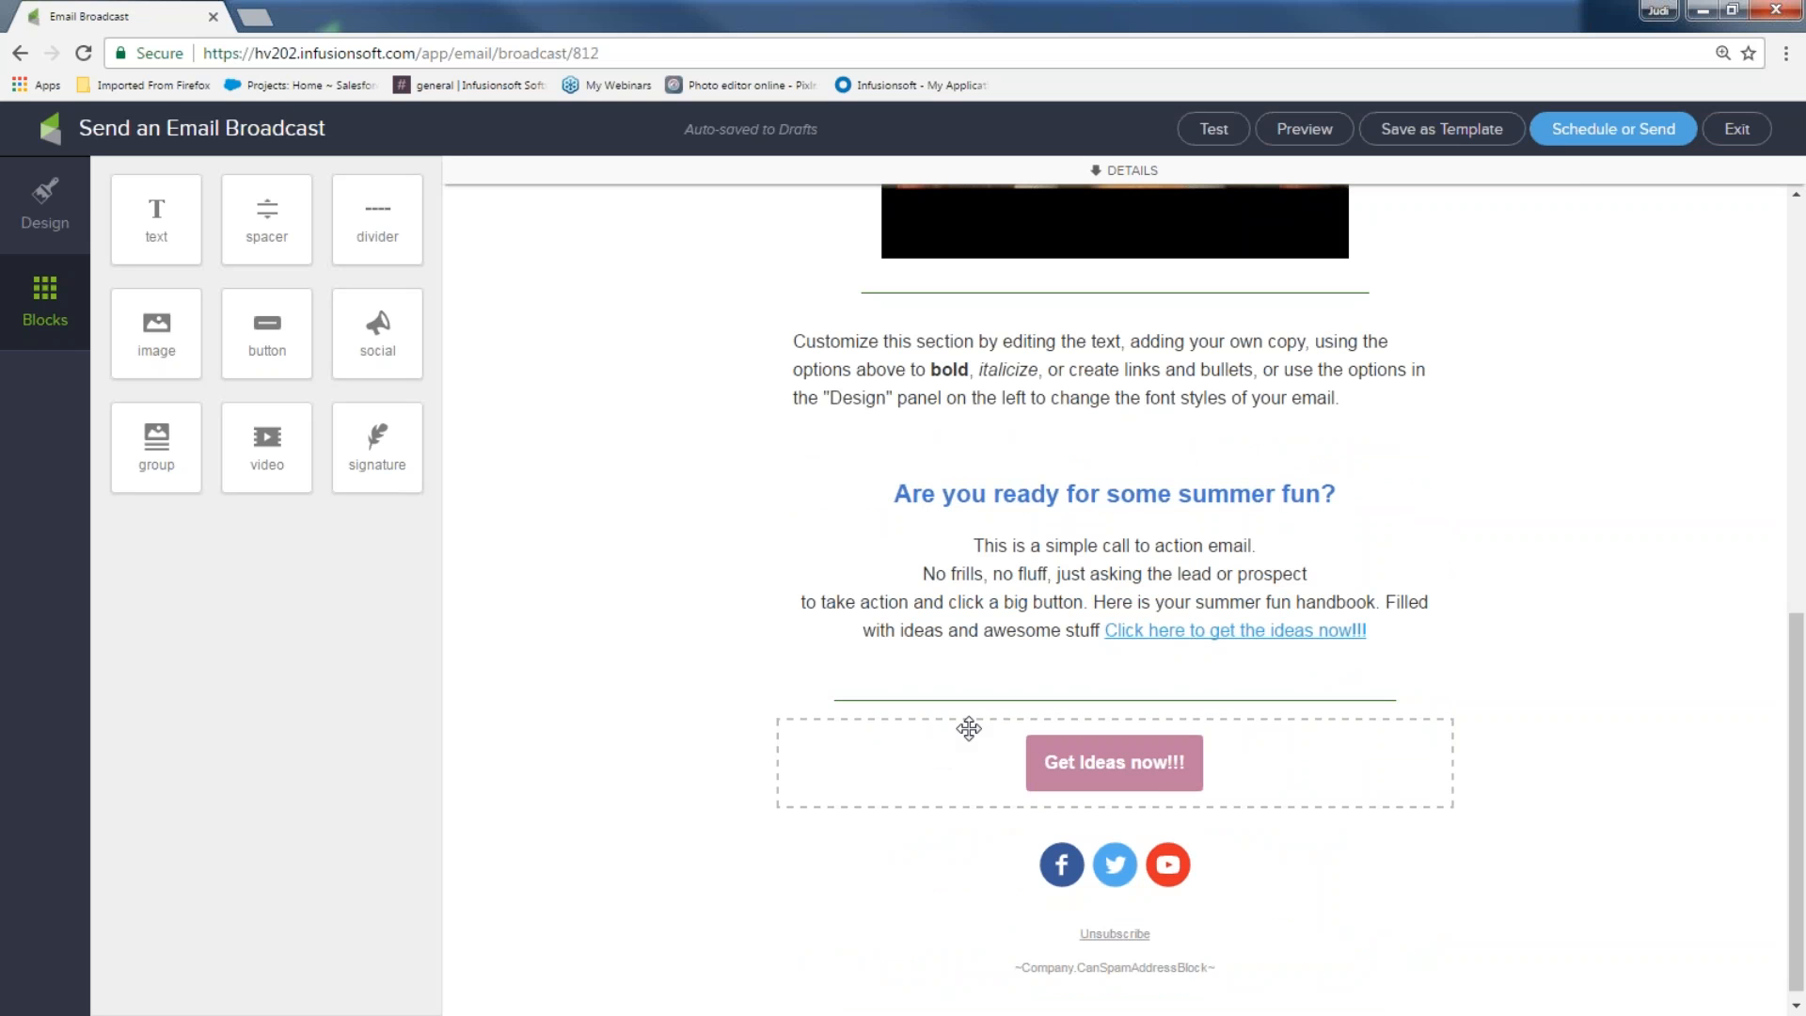
Add a 'Button Text' button beside Get Ideas now!!! and switch to the email-wide Design settings
drag(273, 322, 931, 771)
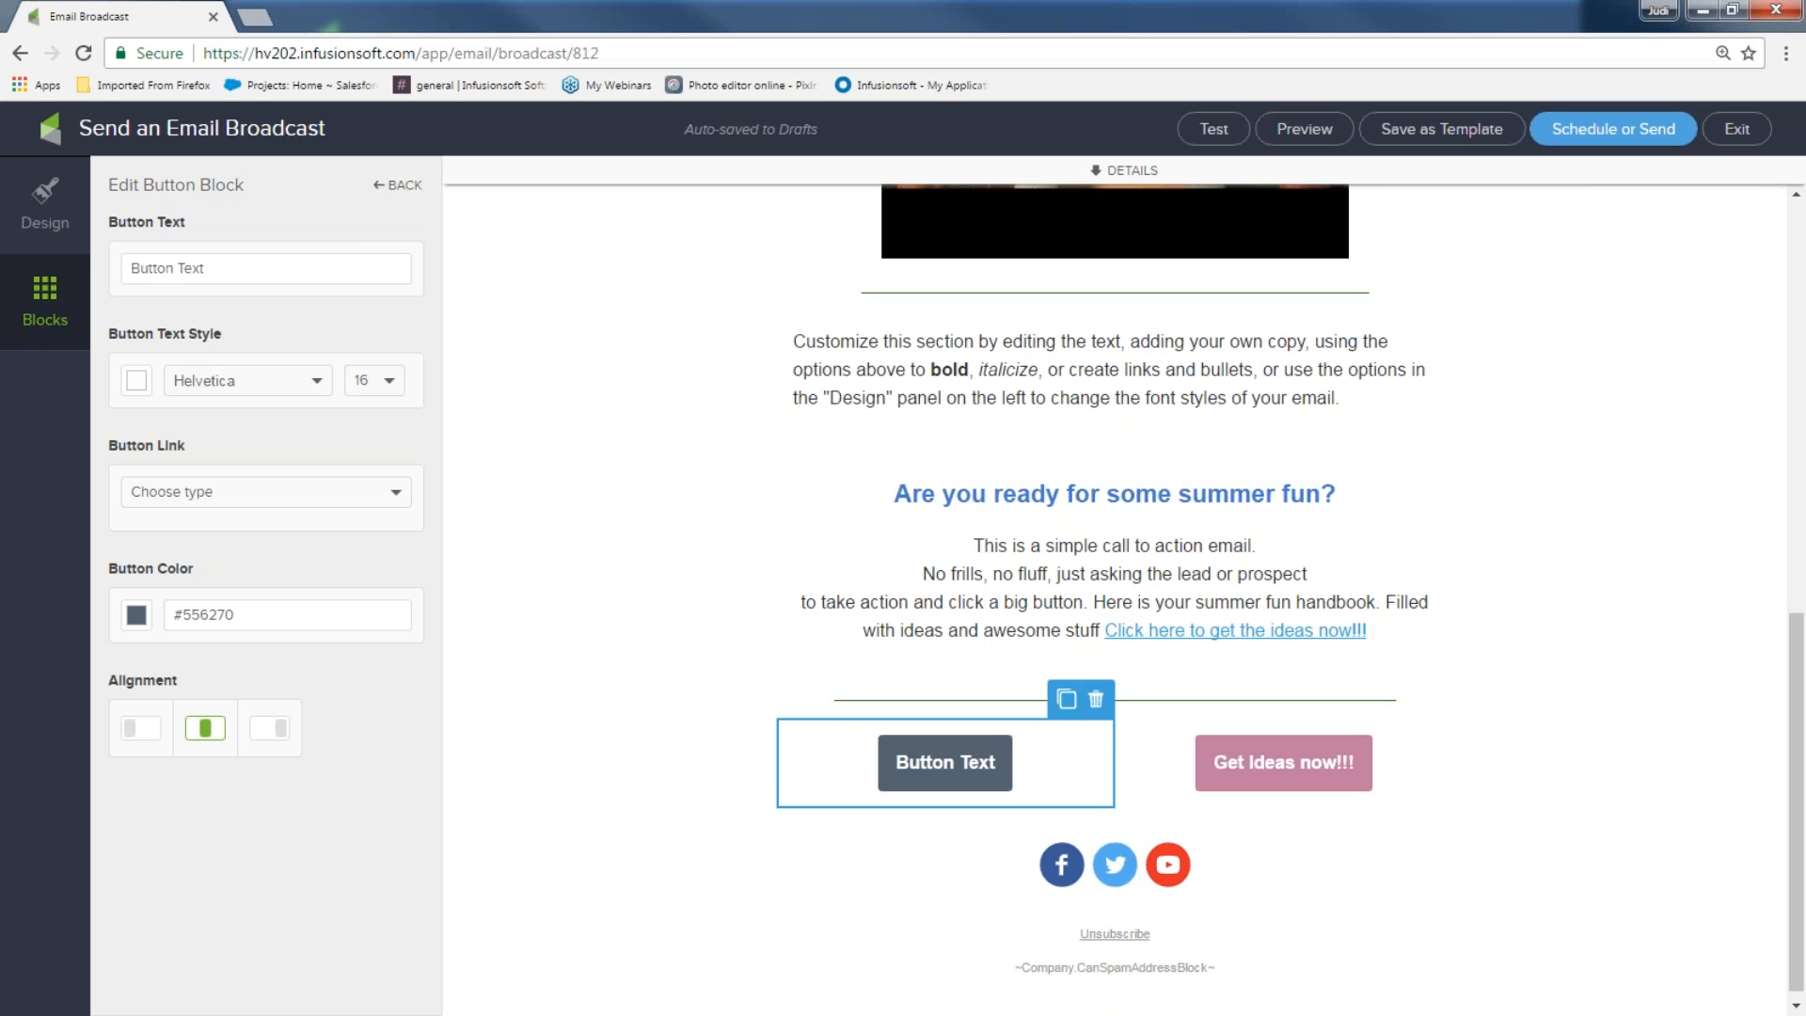
click(42, 207)
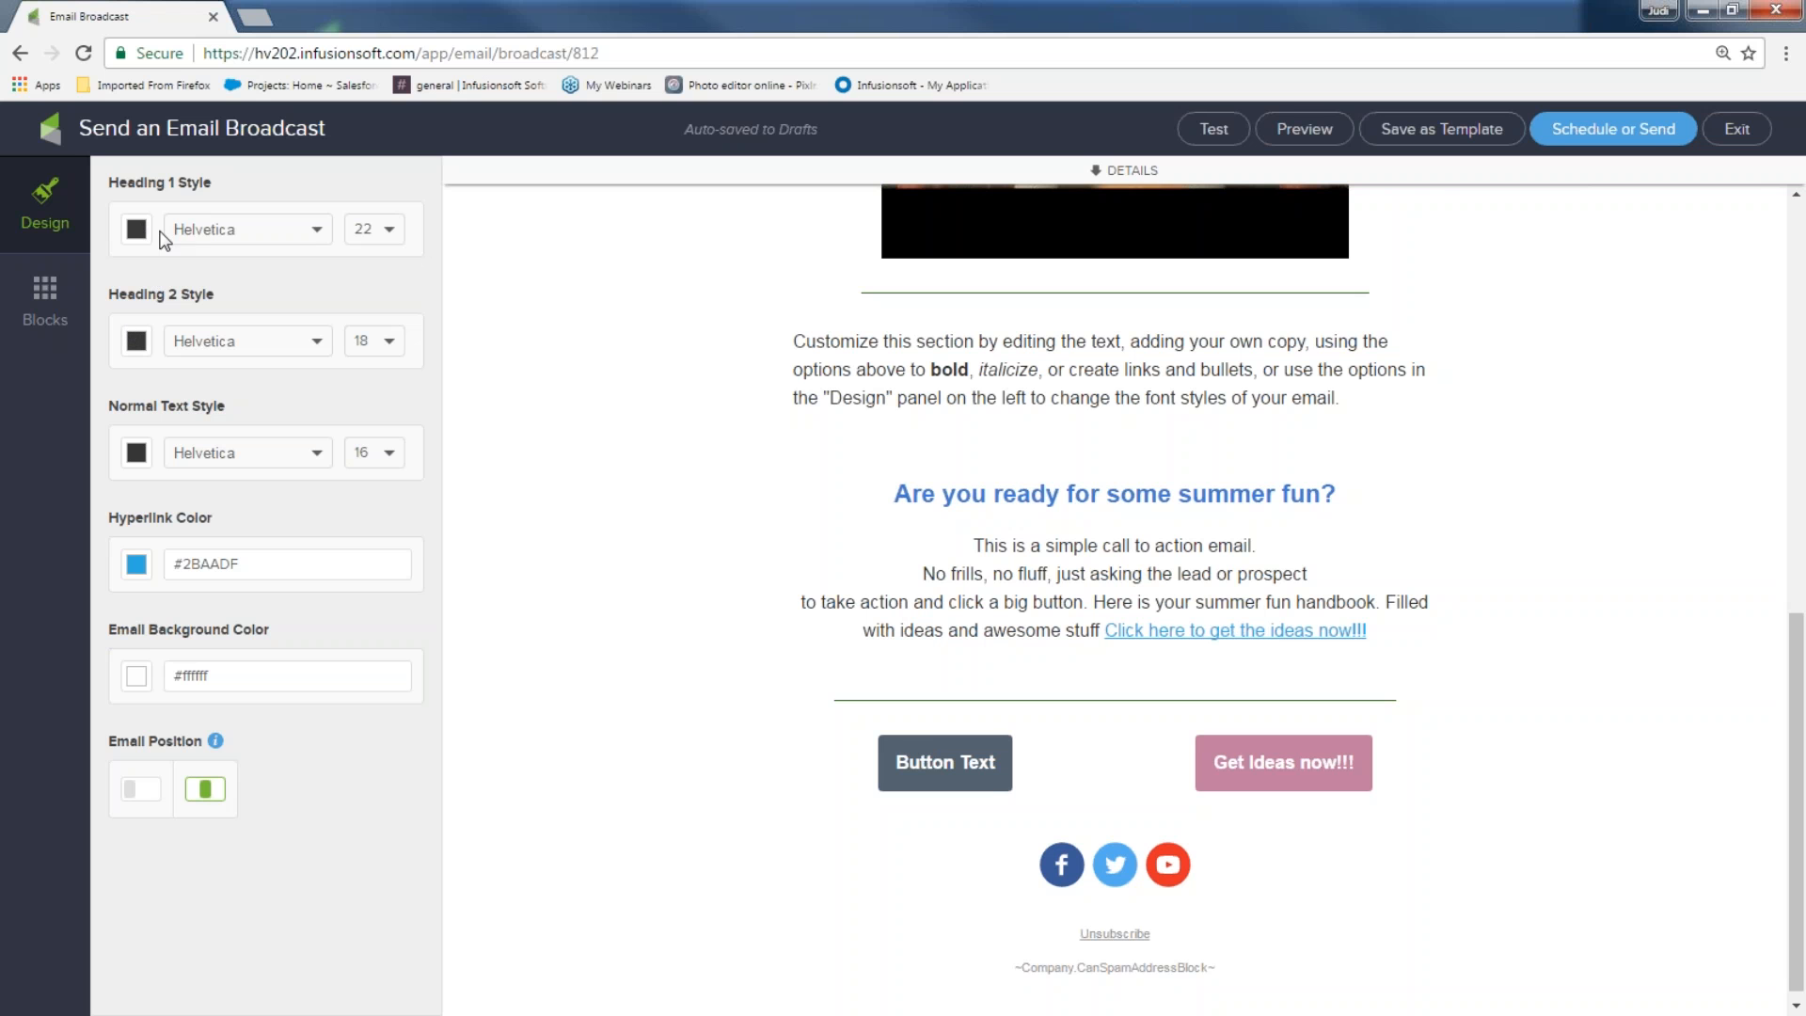
drag(897, 482, 1344, 483)
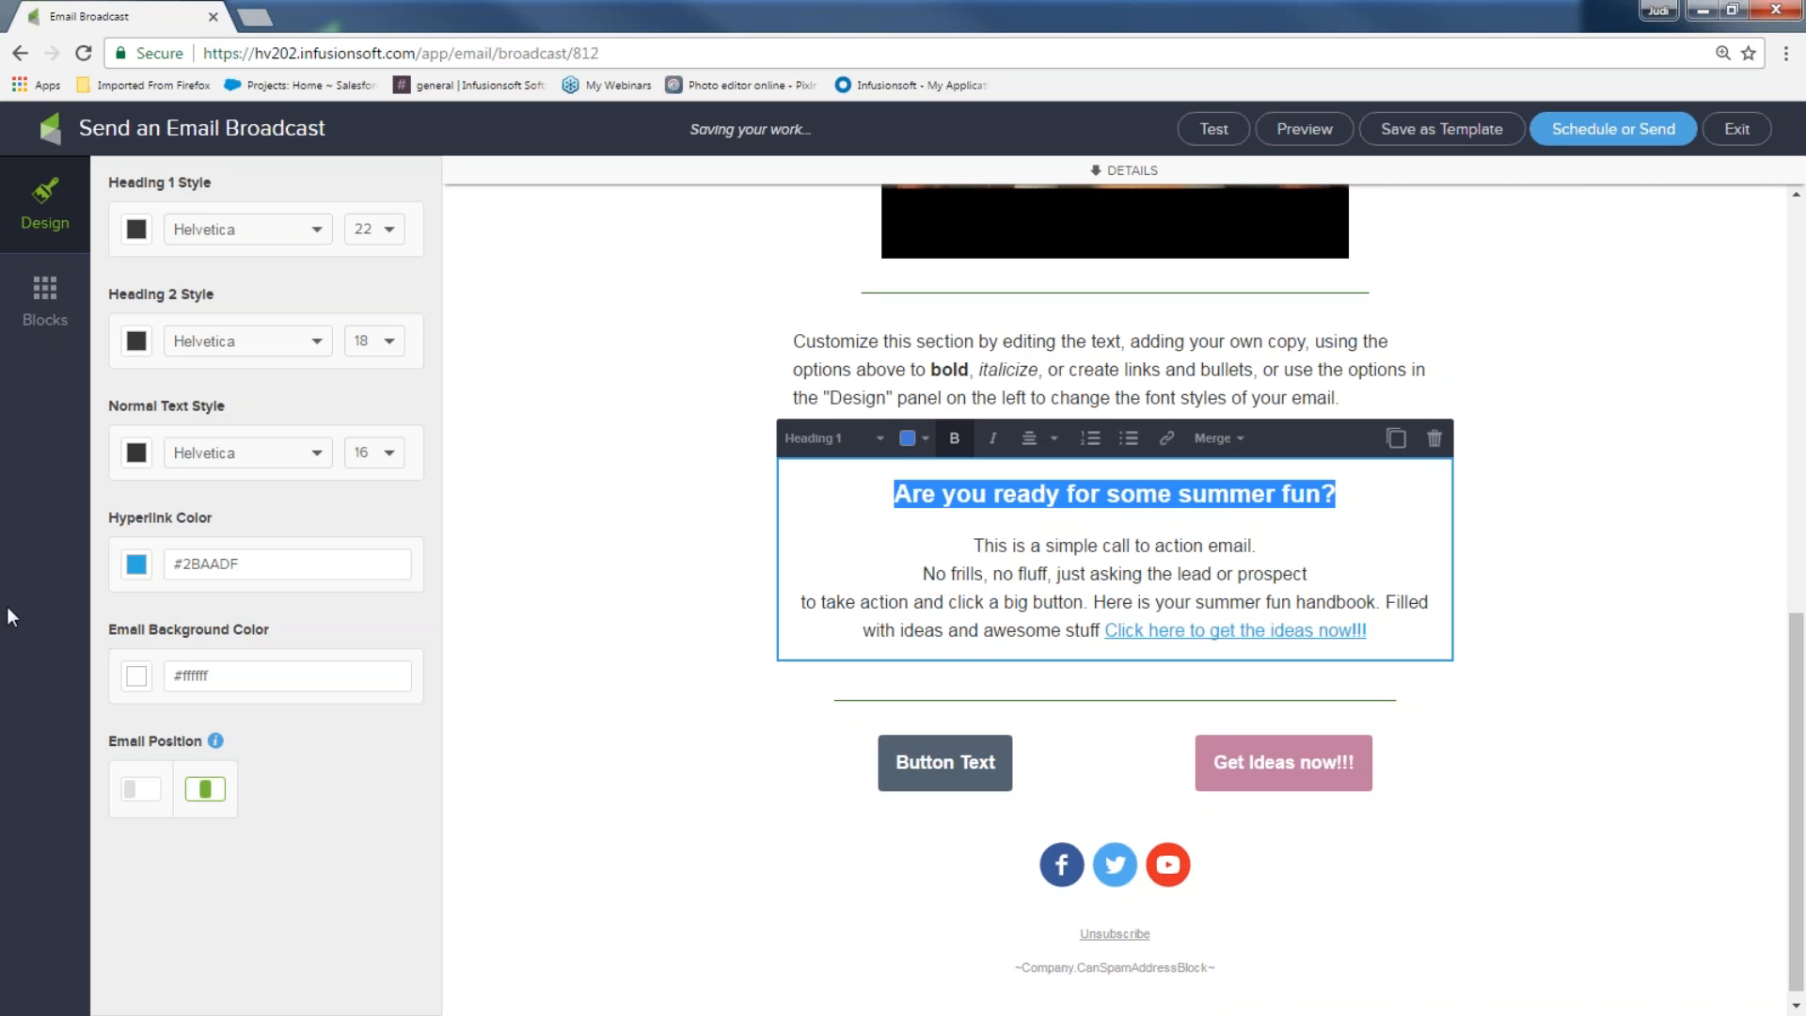
Set the email's hyperlink colour to red #CA0D14
click(141, 572)
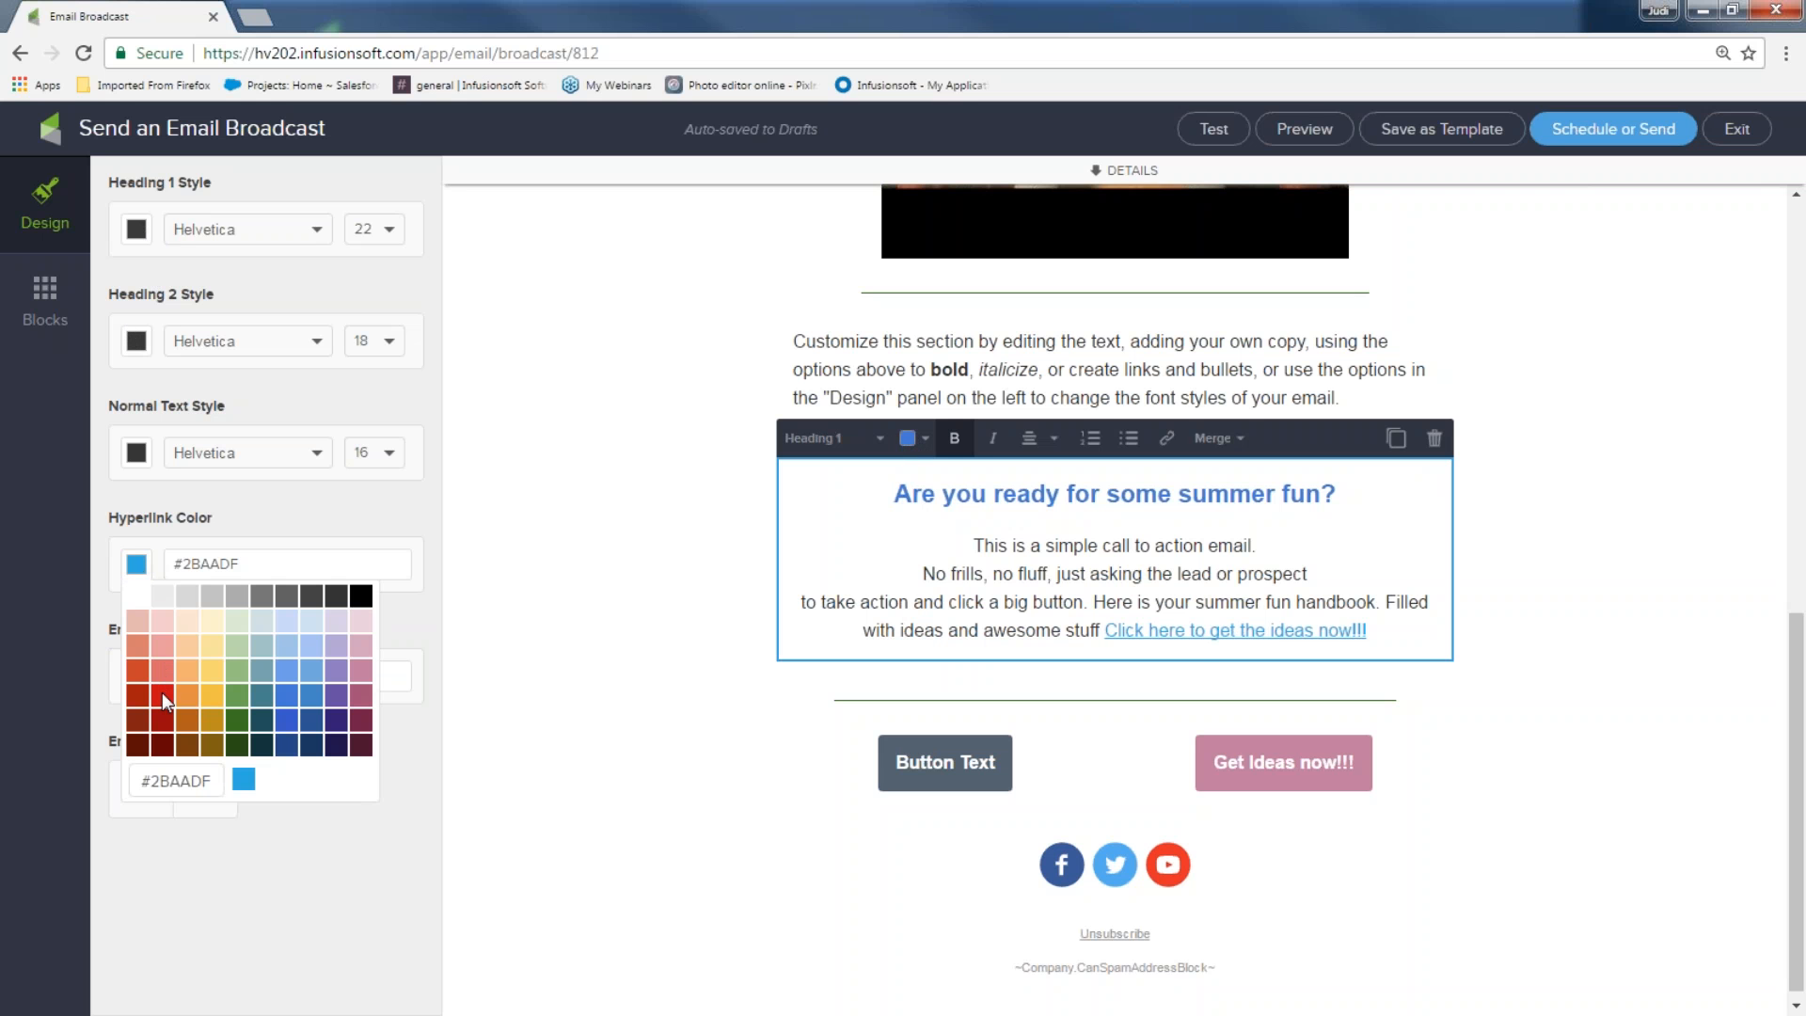
click(161, 694)
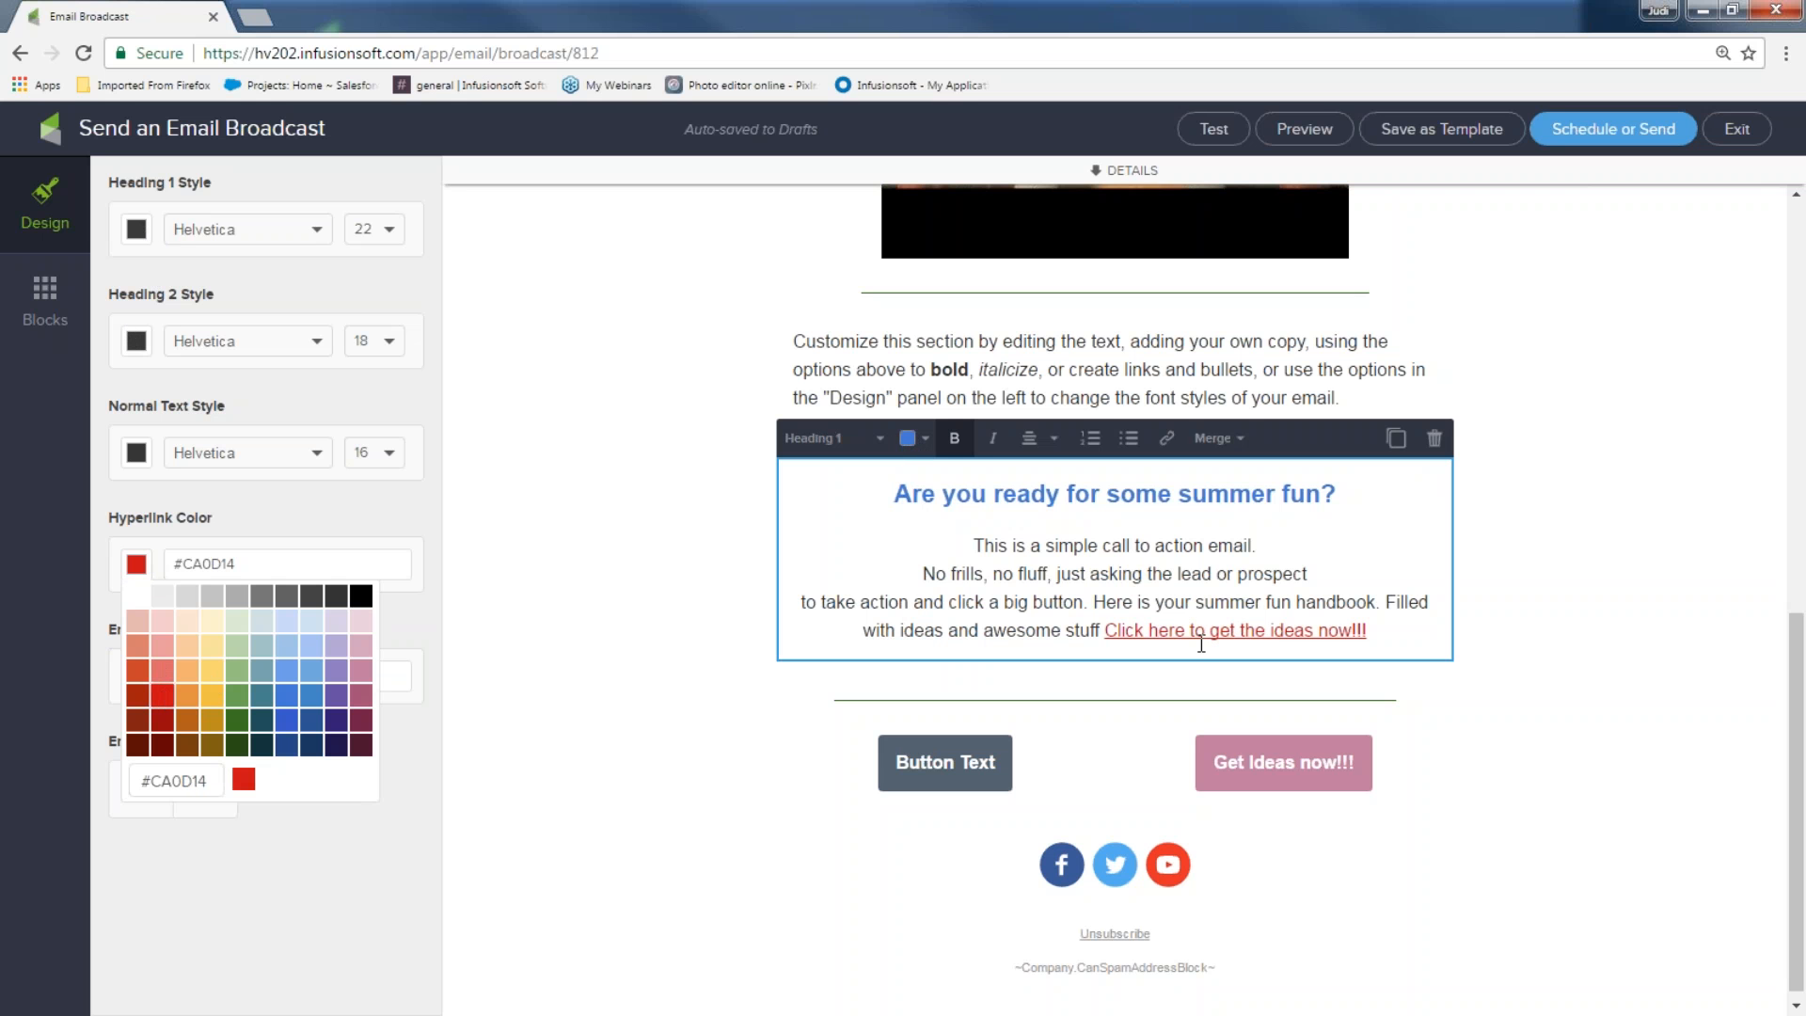
click(540, 658)
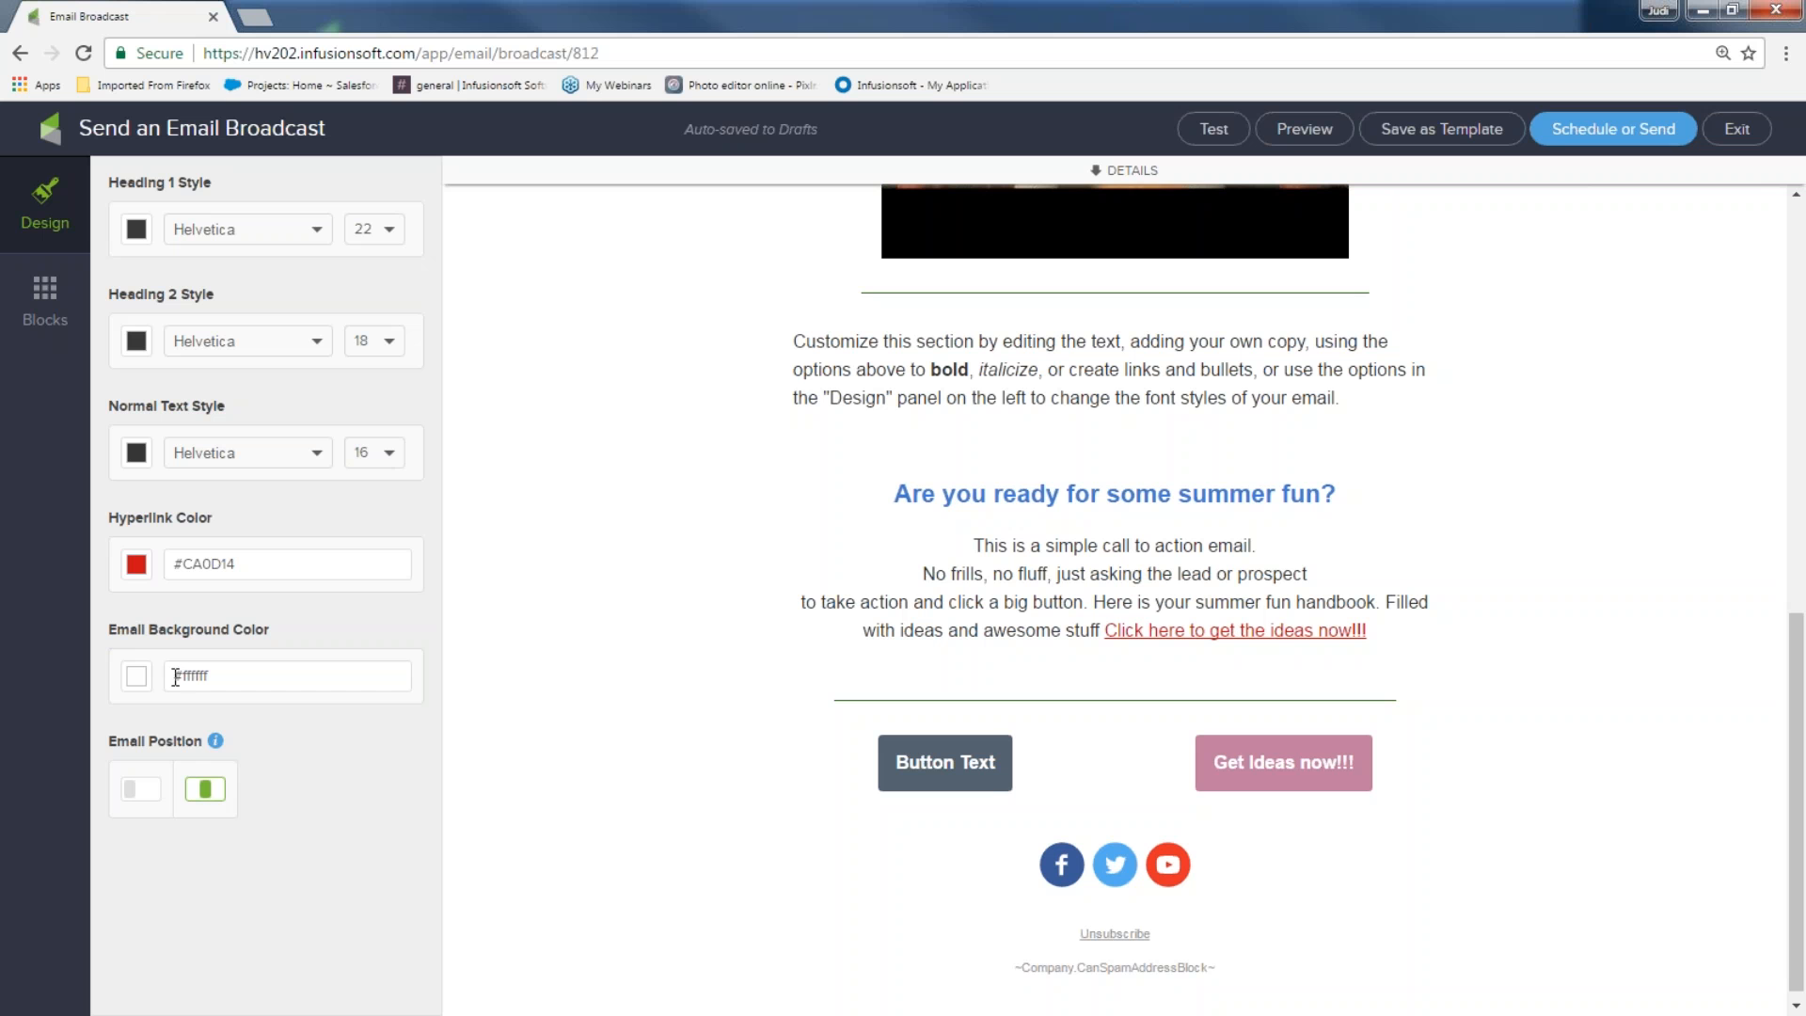
Set the email background colour to light grey #D7D7D7
click(136, 678)
click(235, 759)
scroll(590, 700, up, 8)
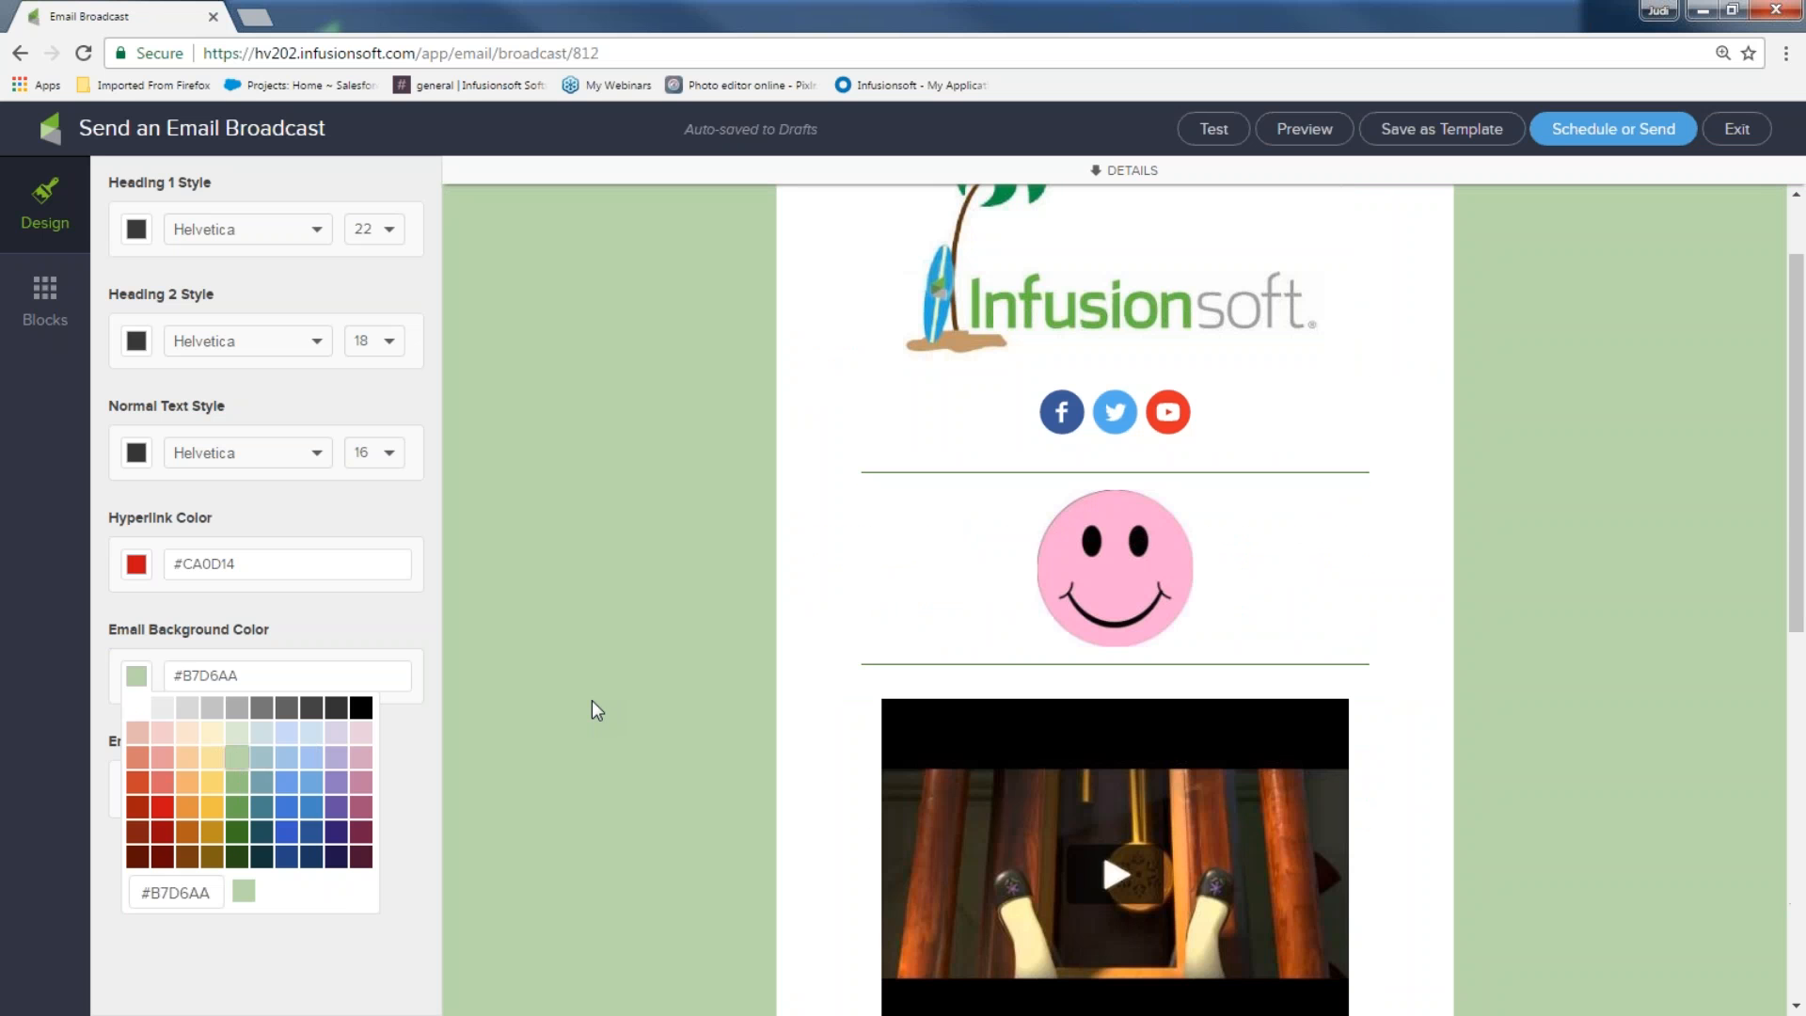
click(235, 740)
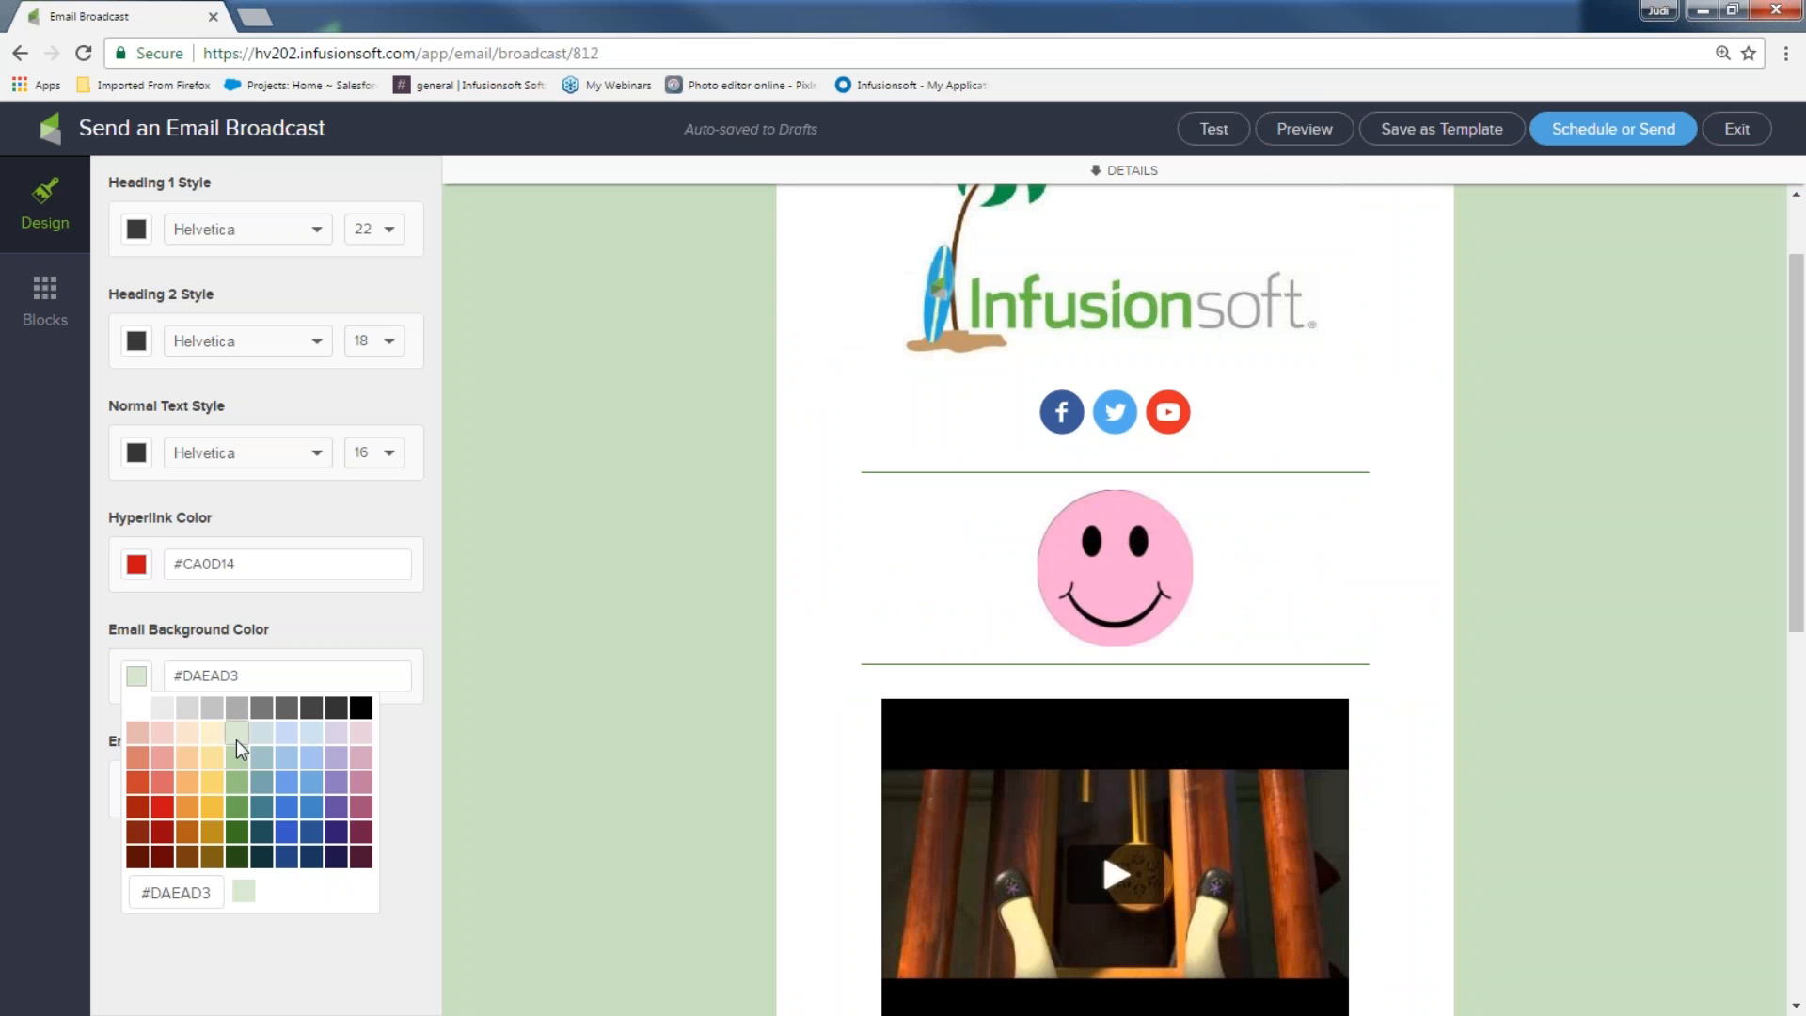
click(186, 709)
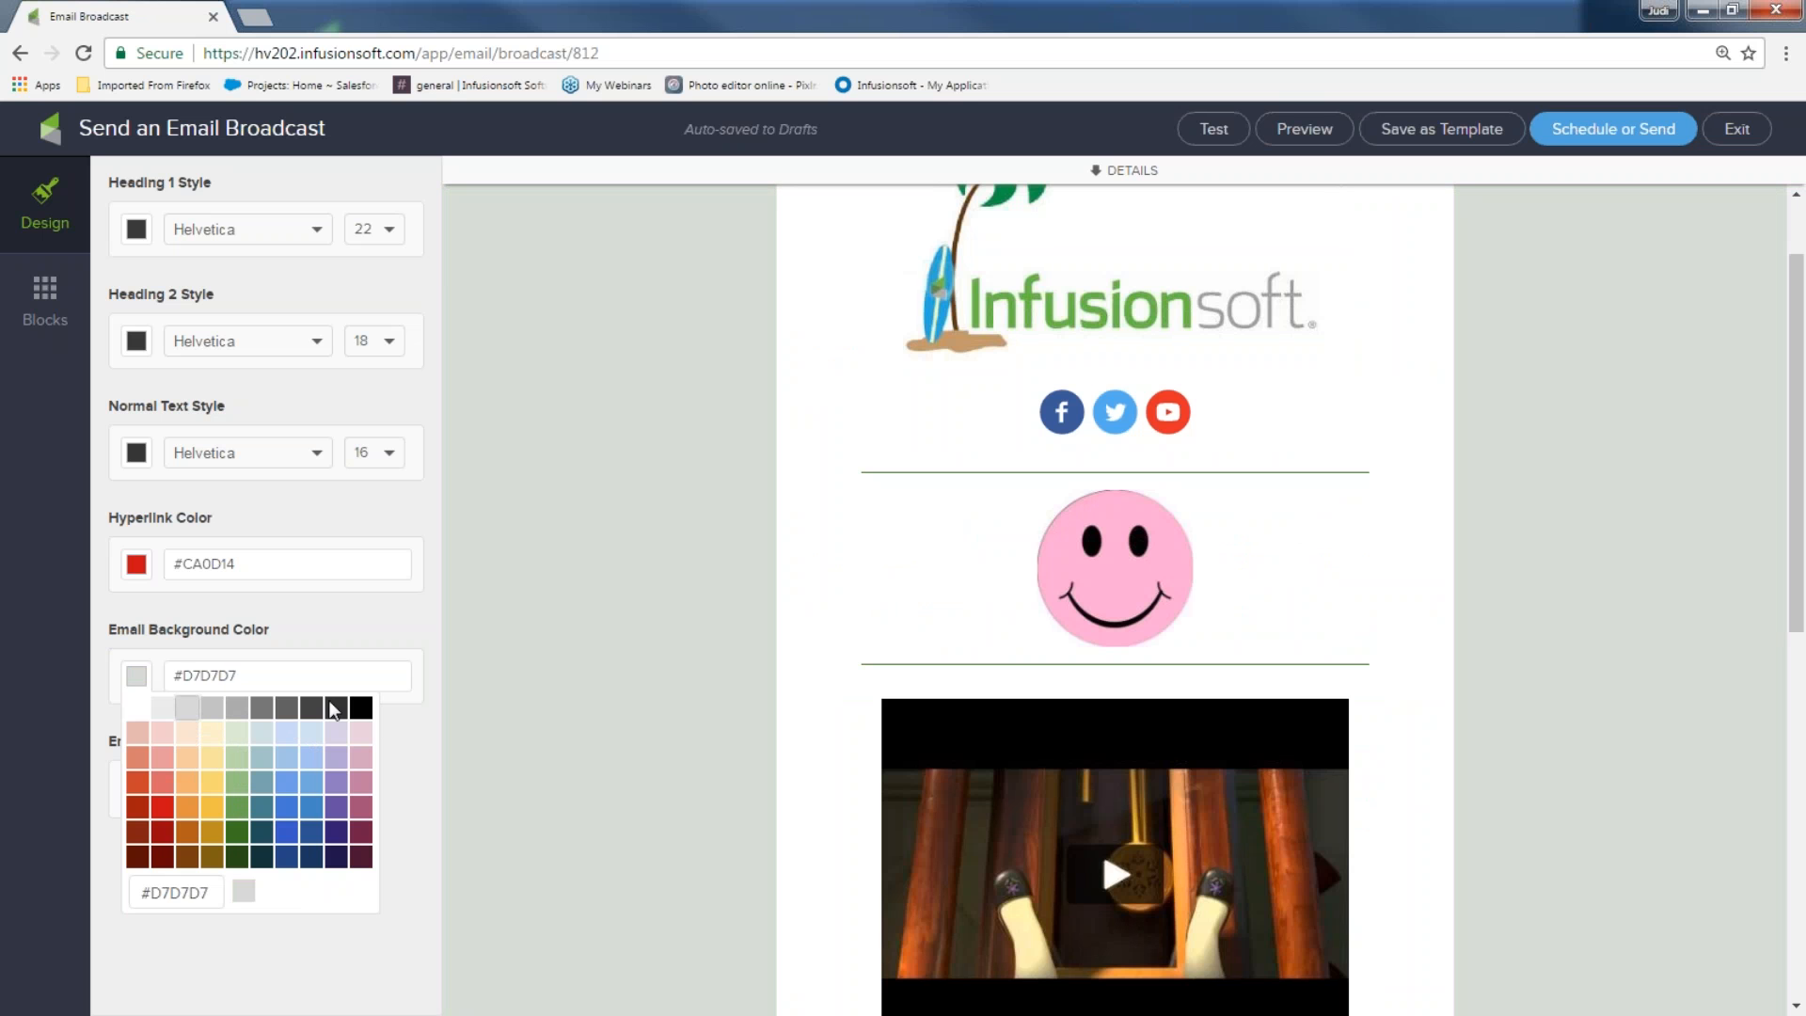
scroll(559, 673, up, 1)
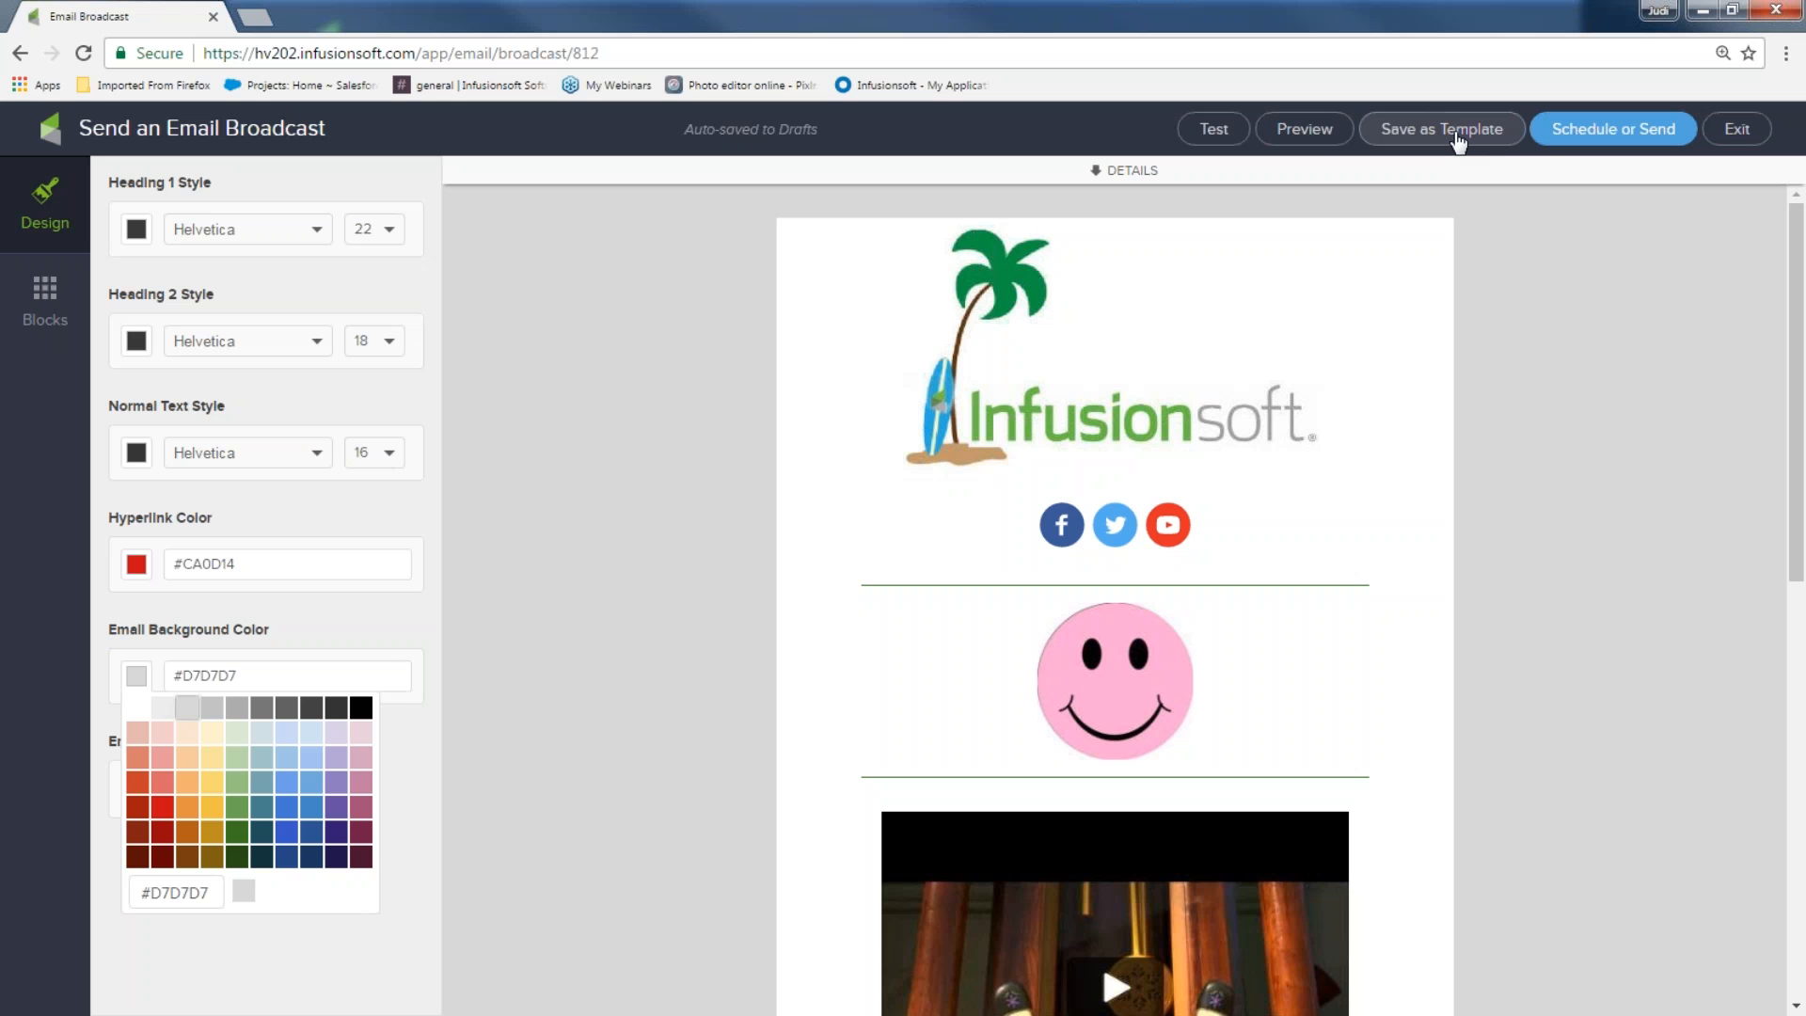
Close the background colour palette and exit the editor
click(1459, 143)
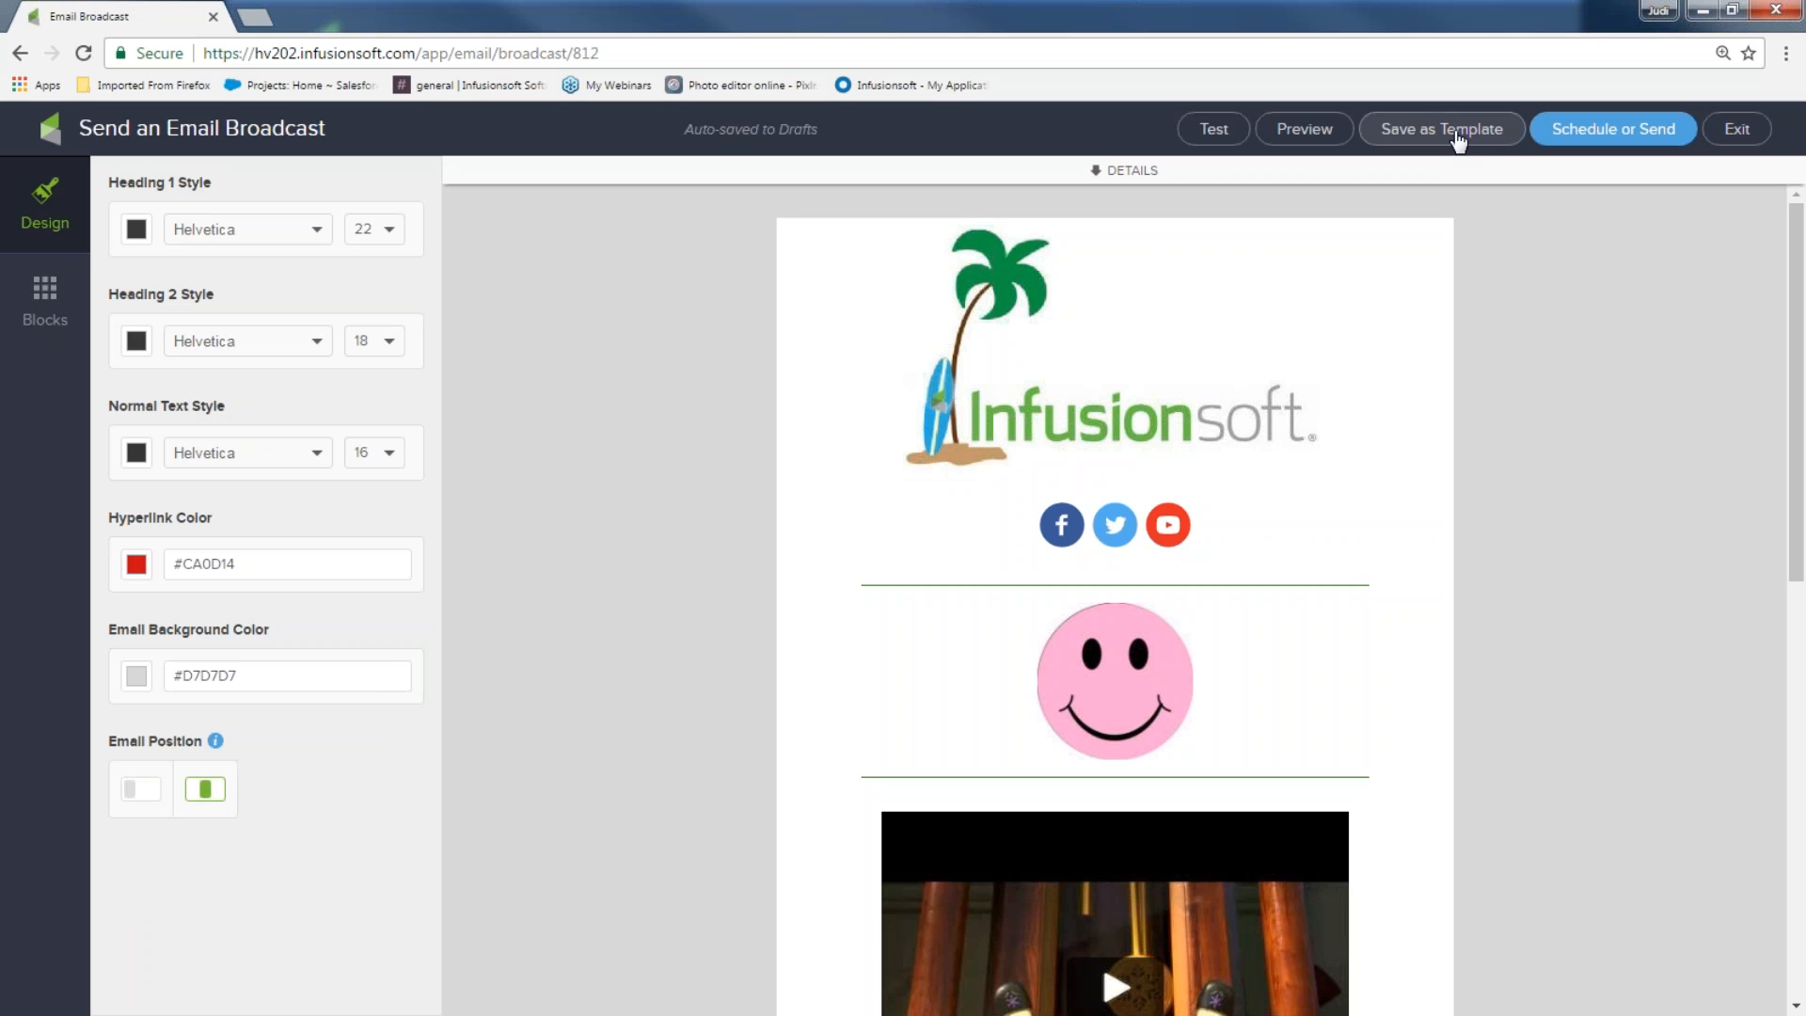
click(1755, 138)
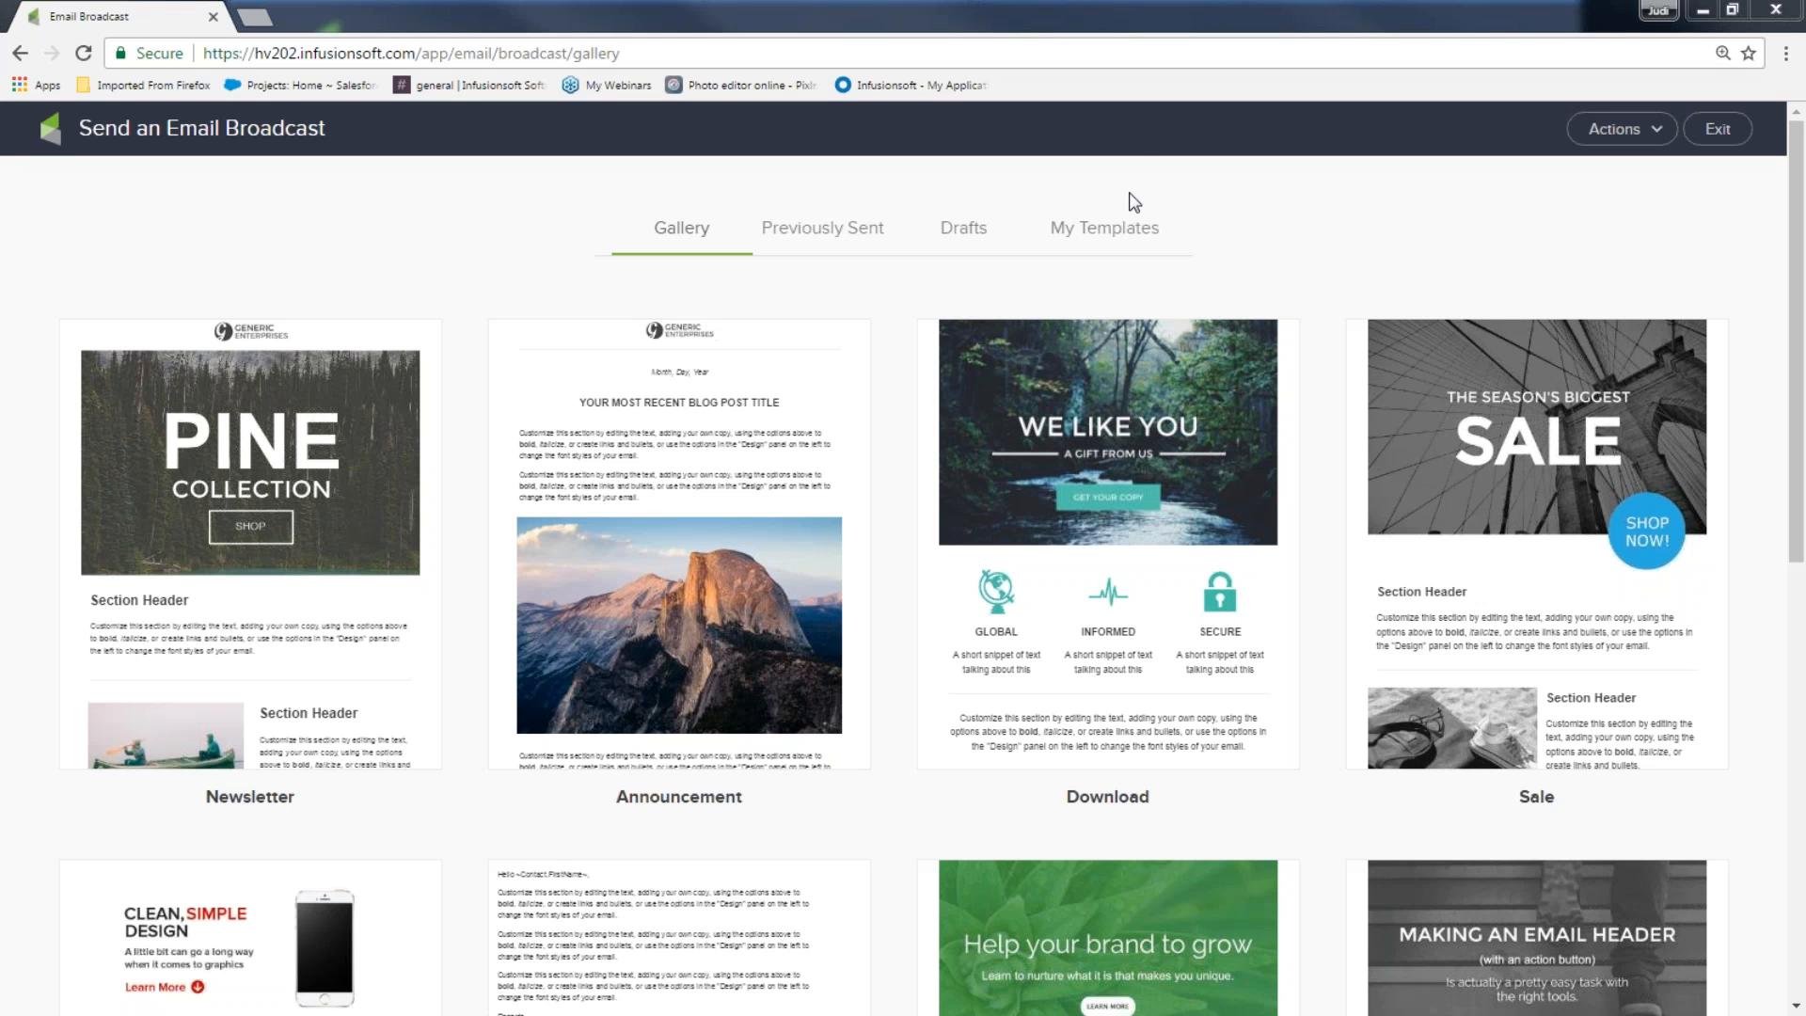
From My Templates > Previously Sent, use the first 'Thanks for signing up' newsletter as a draft
click(1091, 234)
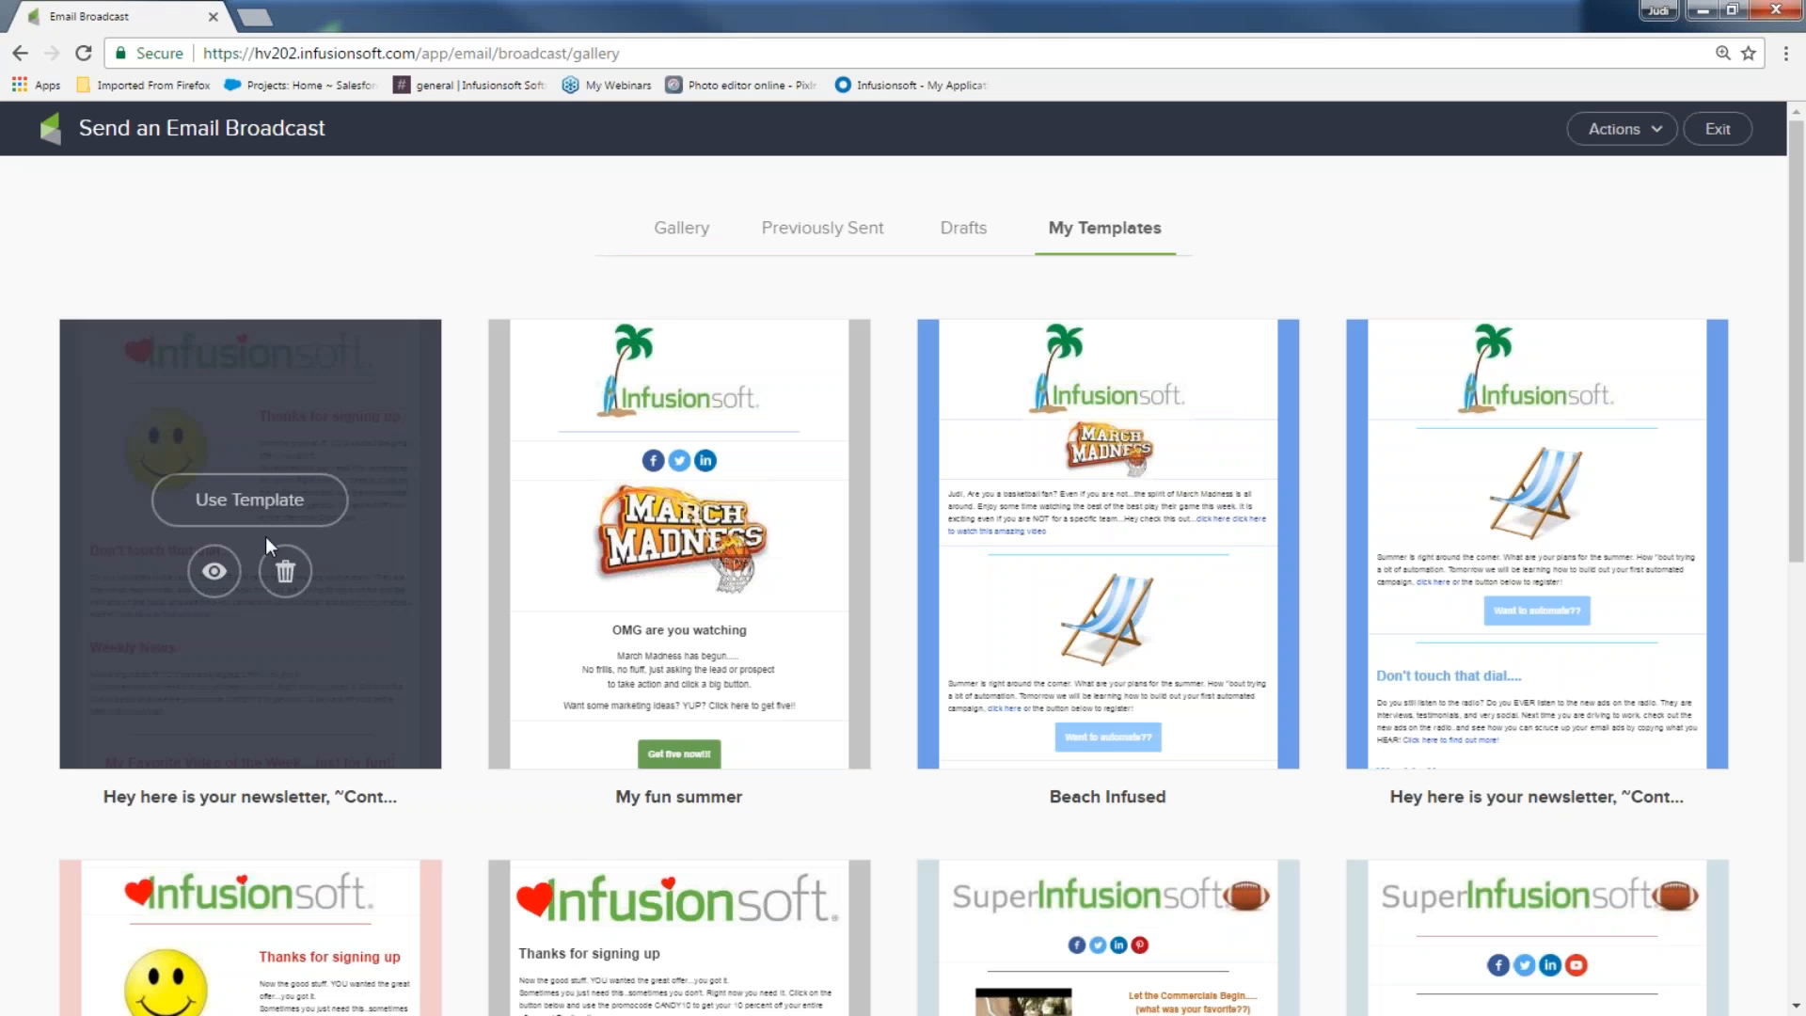
scroll(273, 542, down, 5)
scroll(1020, 528, down, 3)
scroll(669, 646, up, 9)
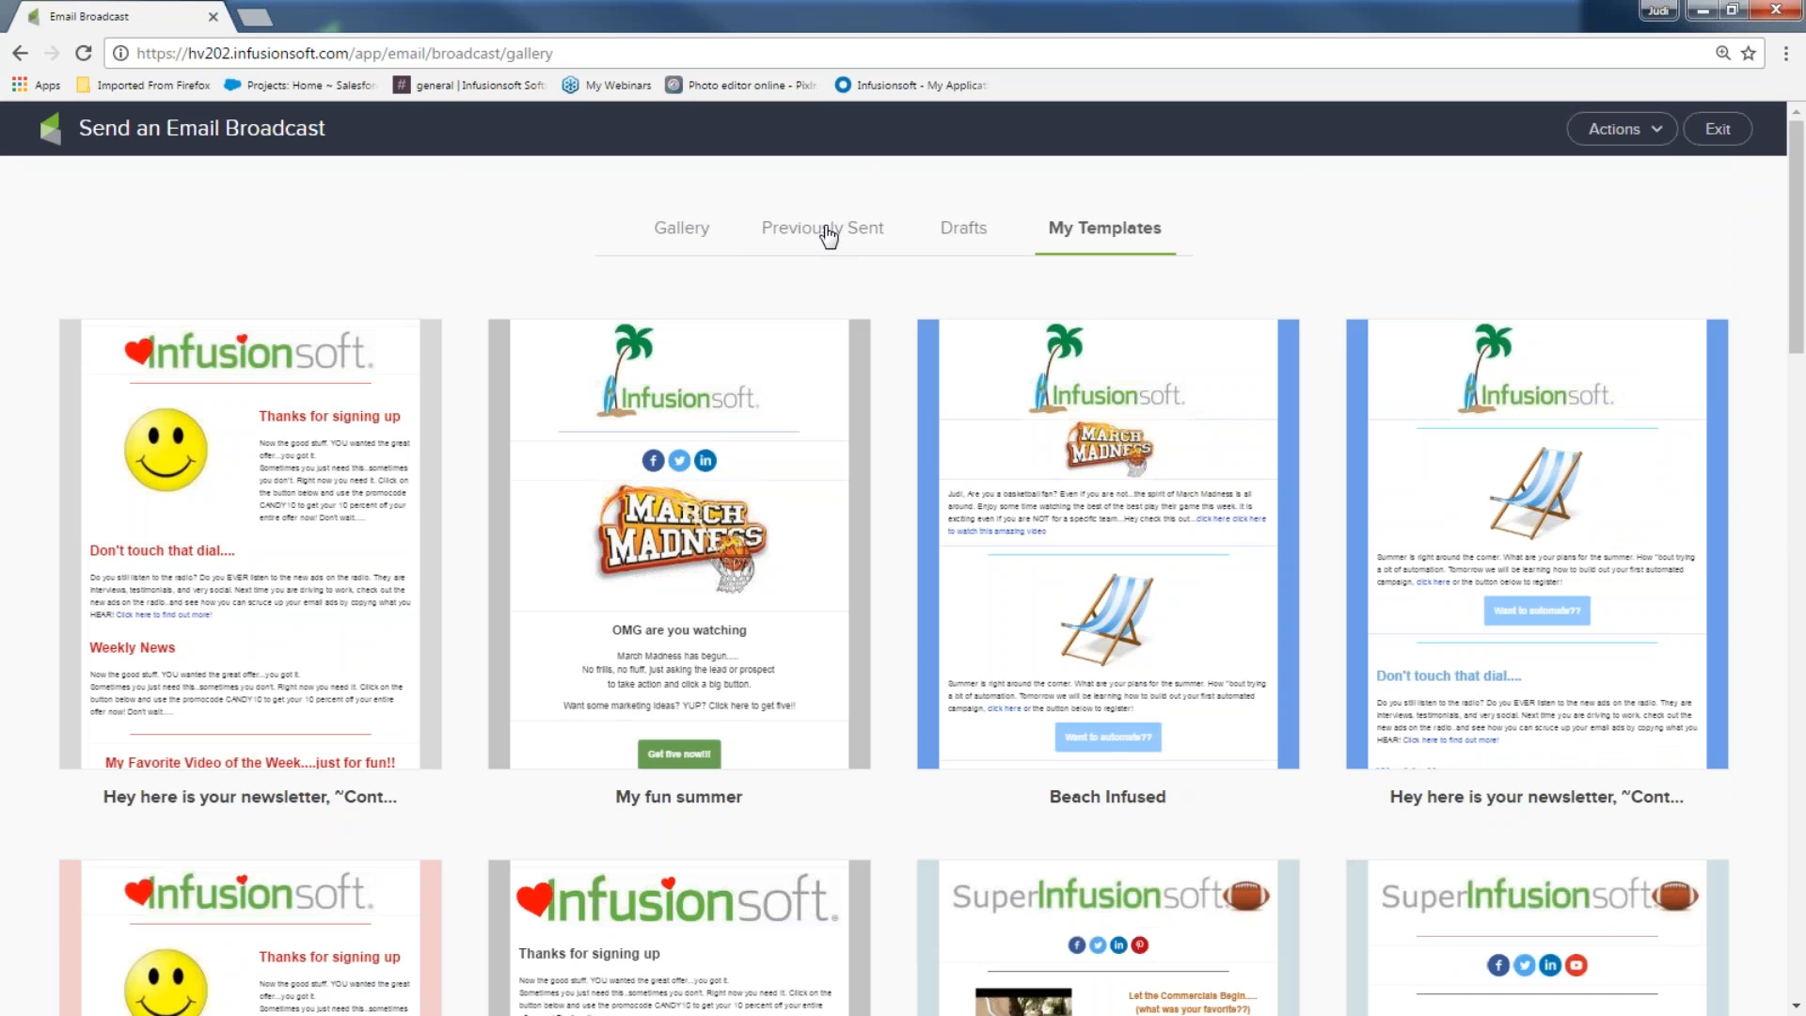
click(828, 230)
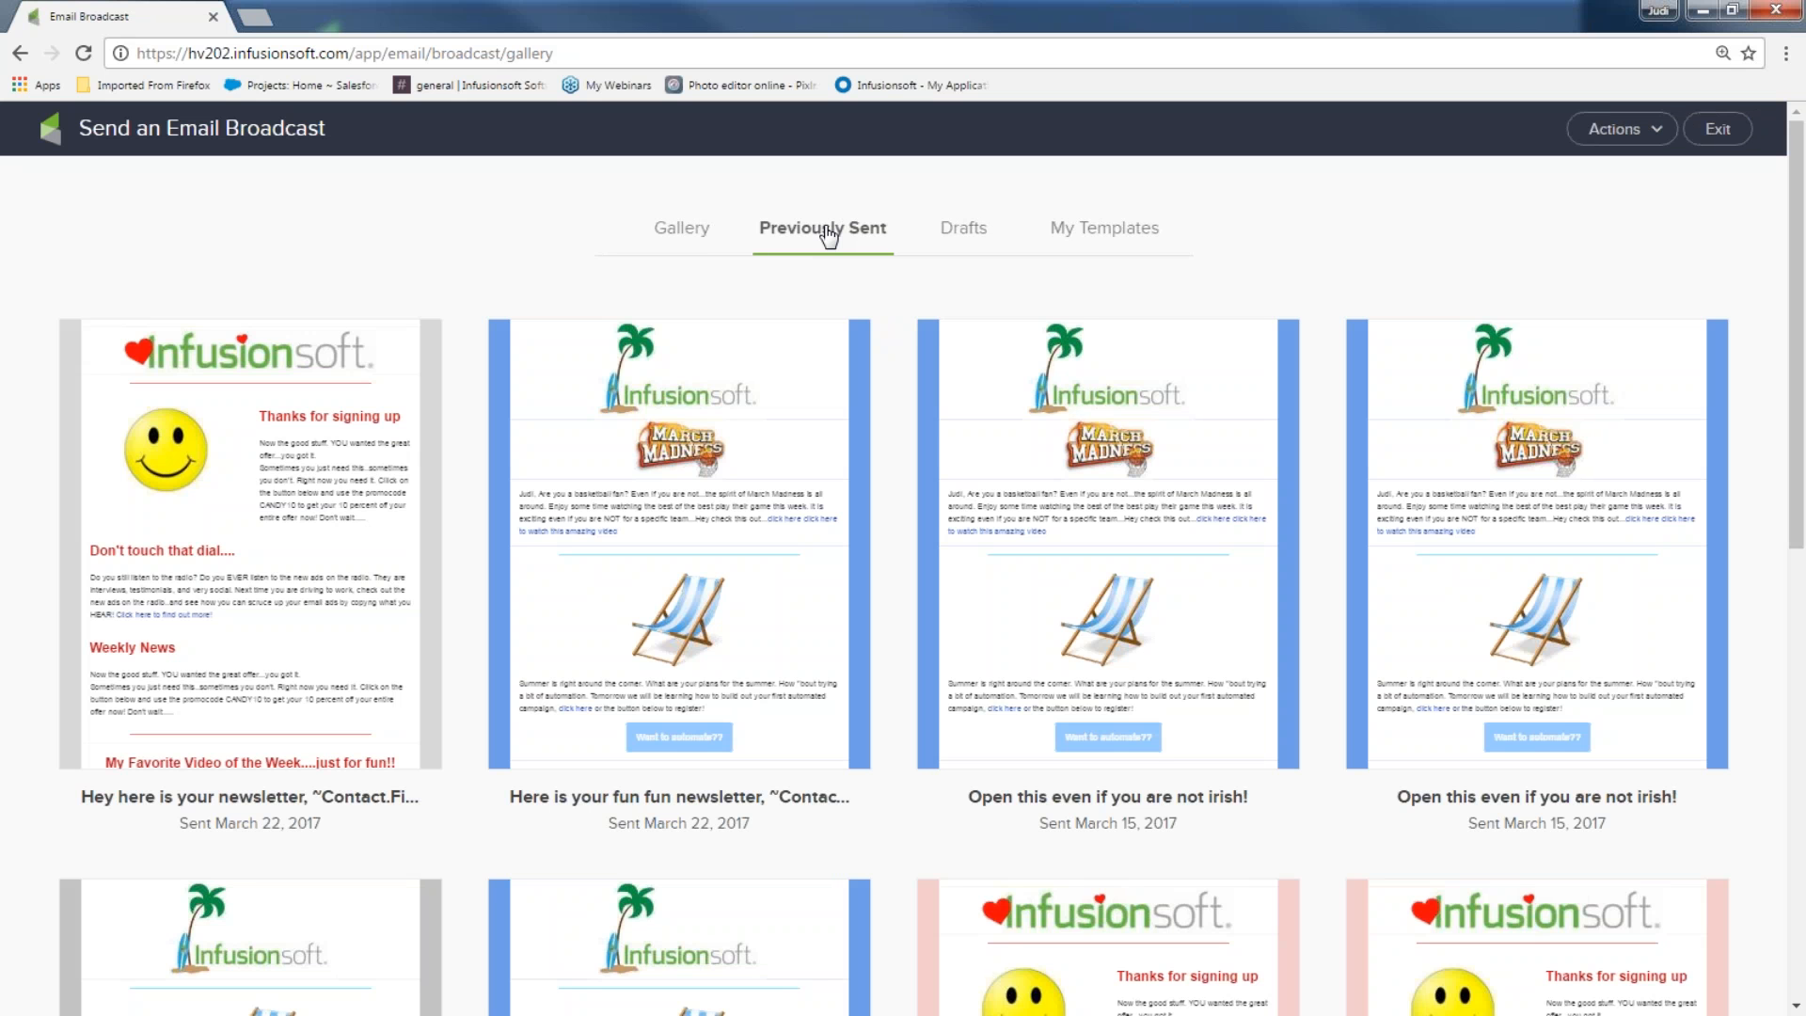
mouse_move(93, 470)
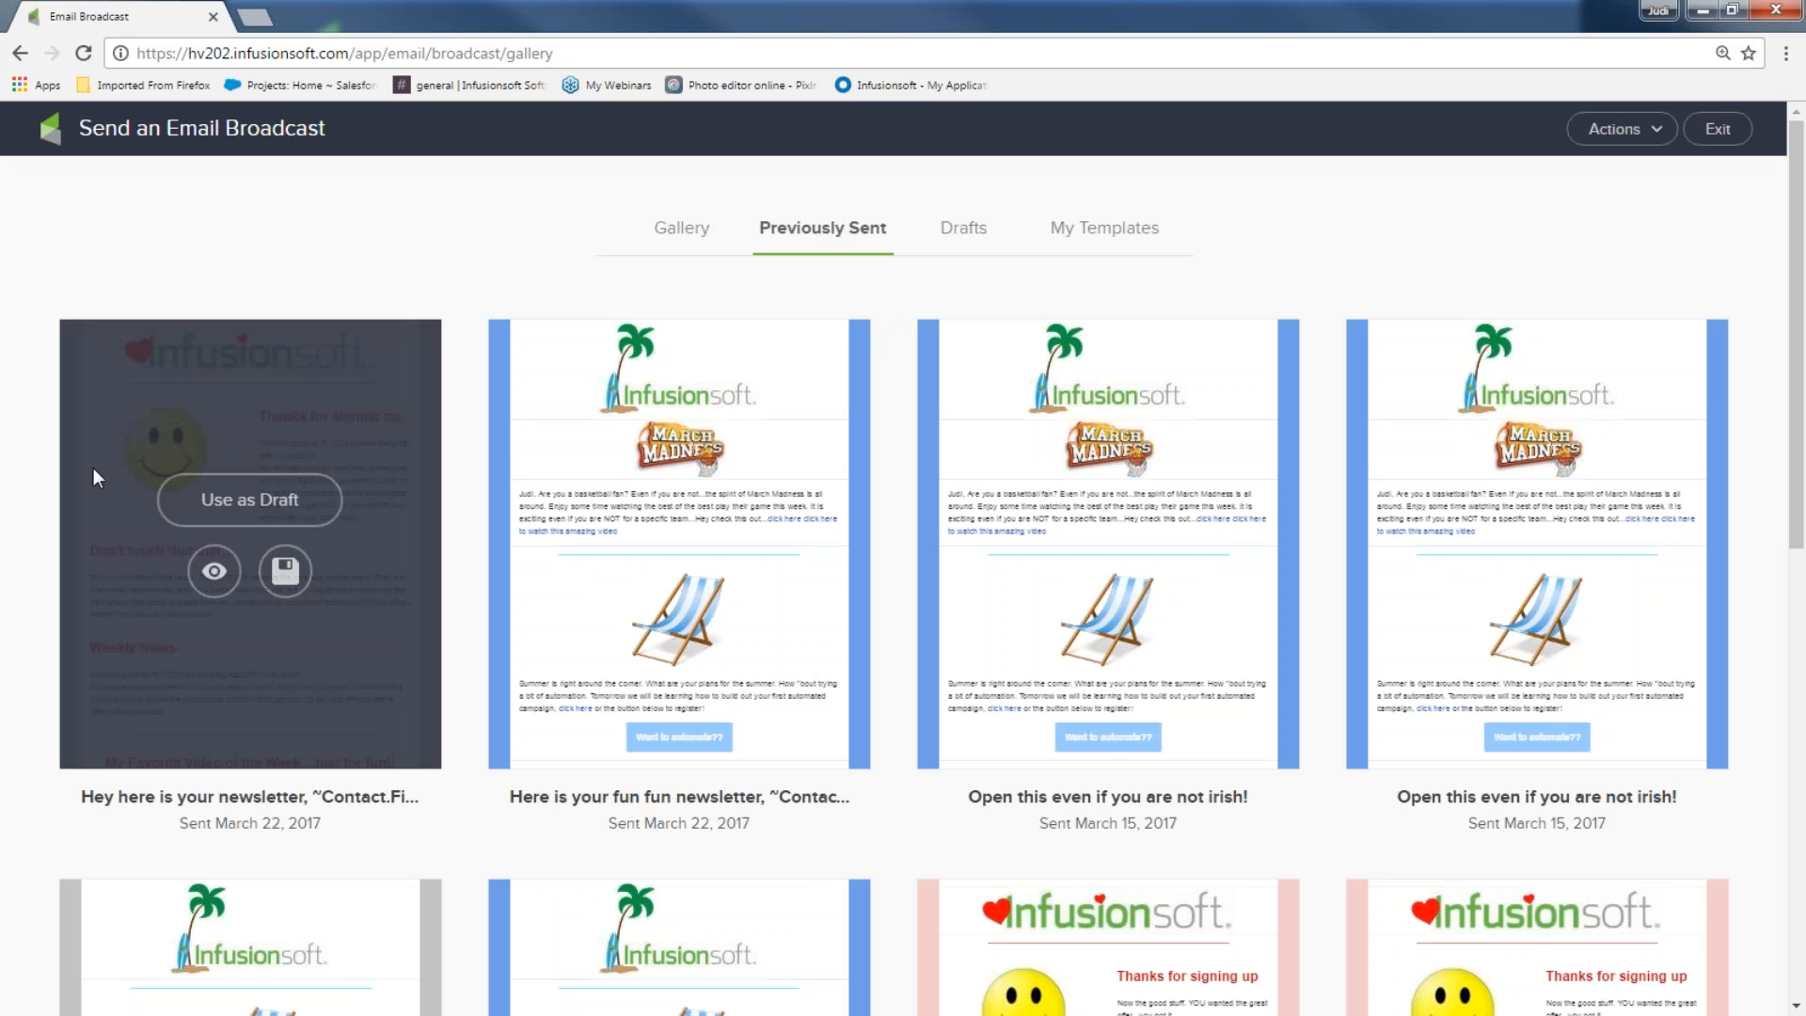
click(255, 505)
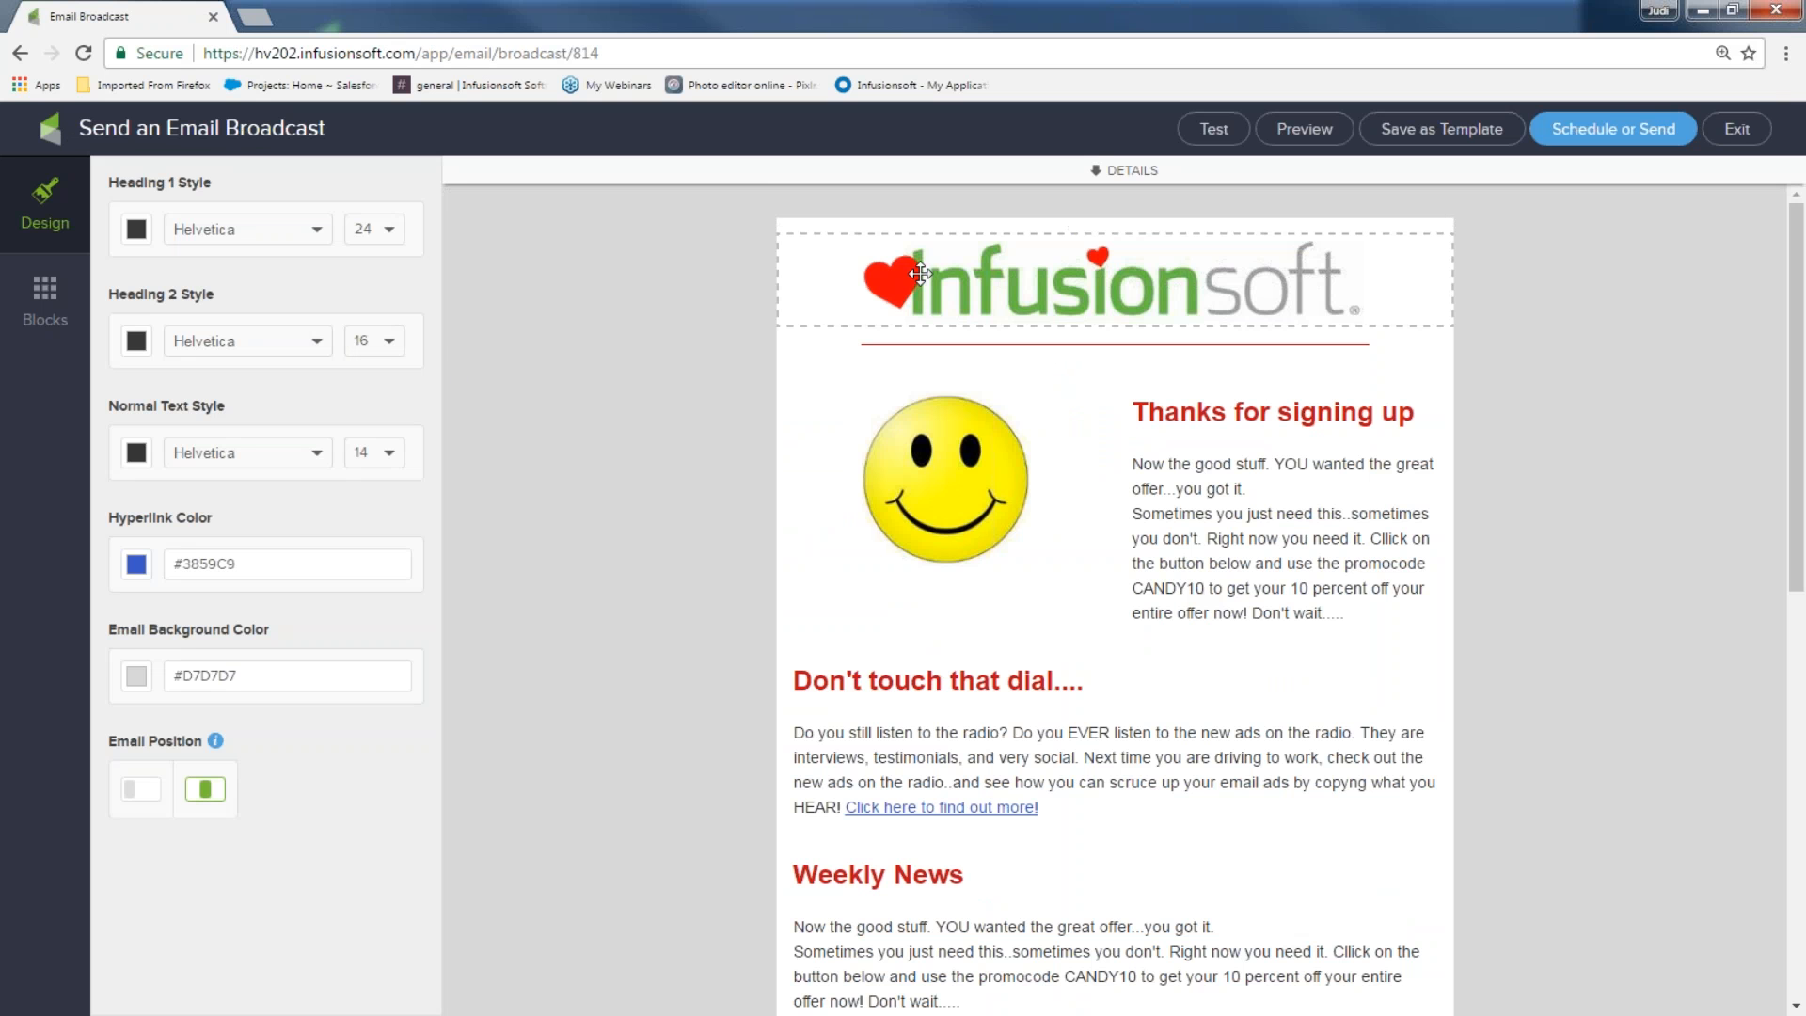
Expand the draft's details and switch the From sender to Other...
click(1097, 174)
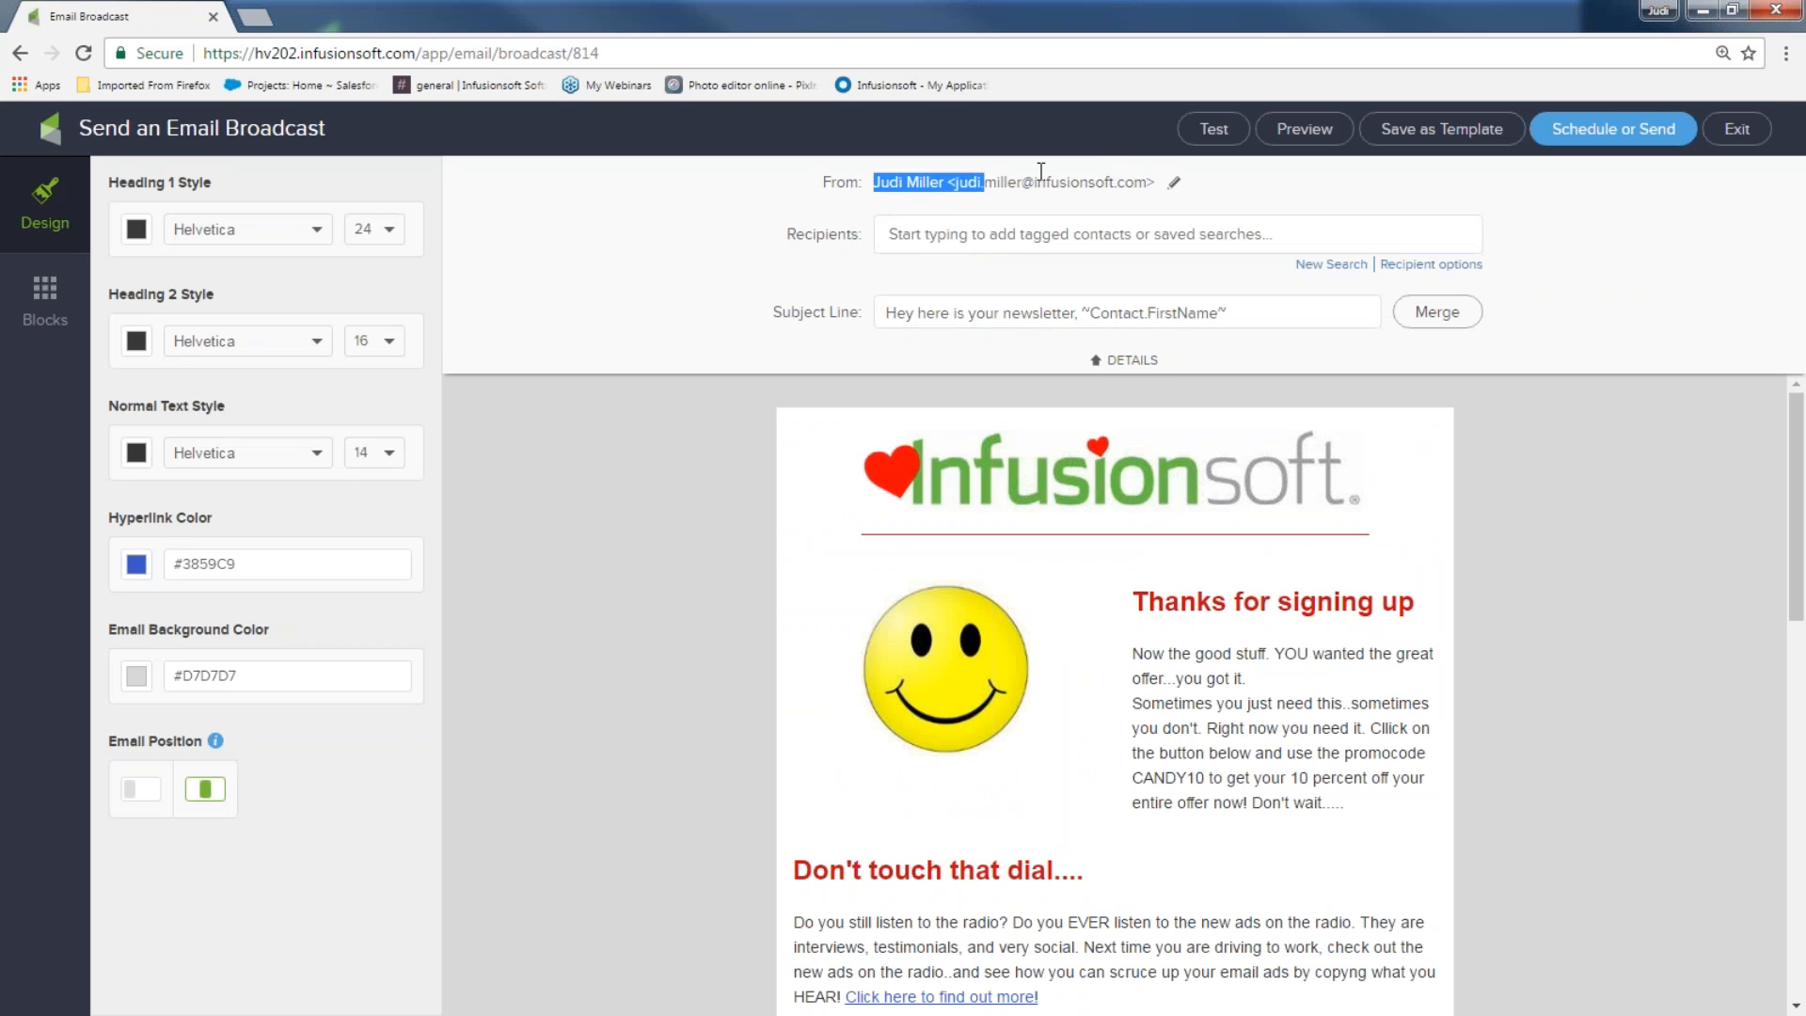
click(1174, 180)
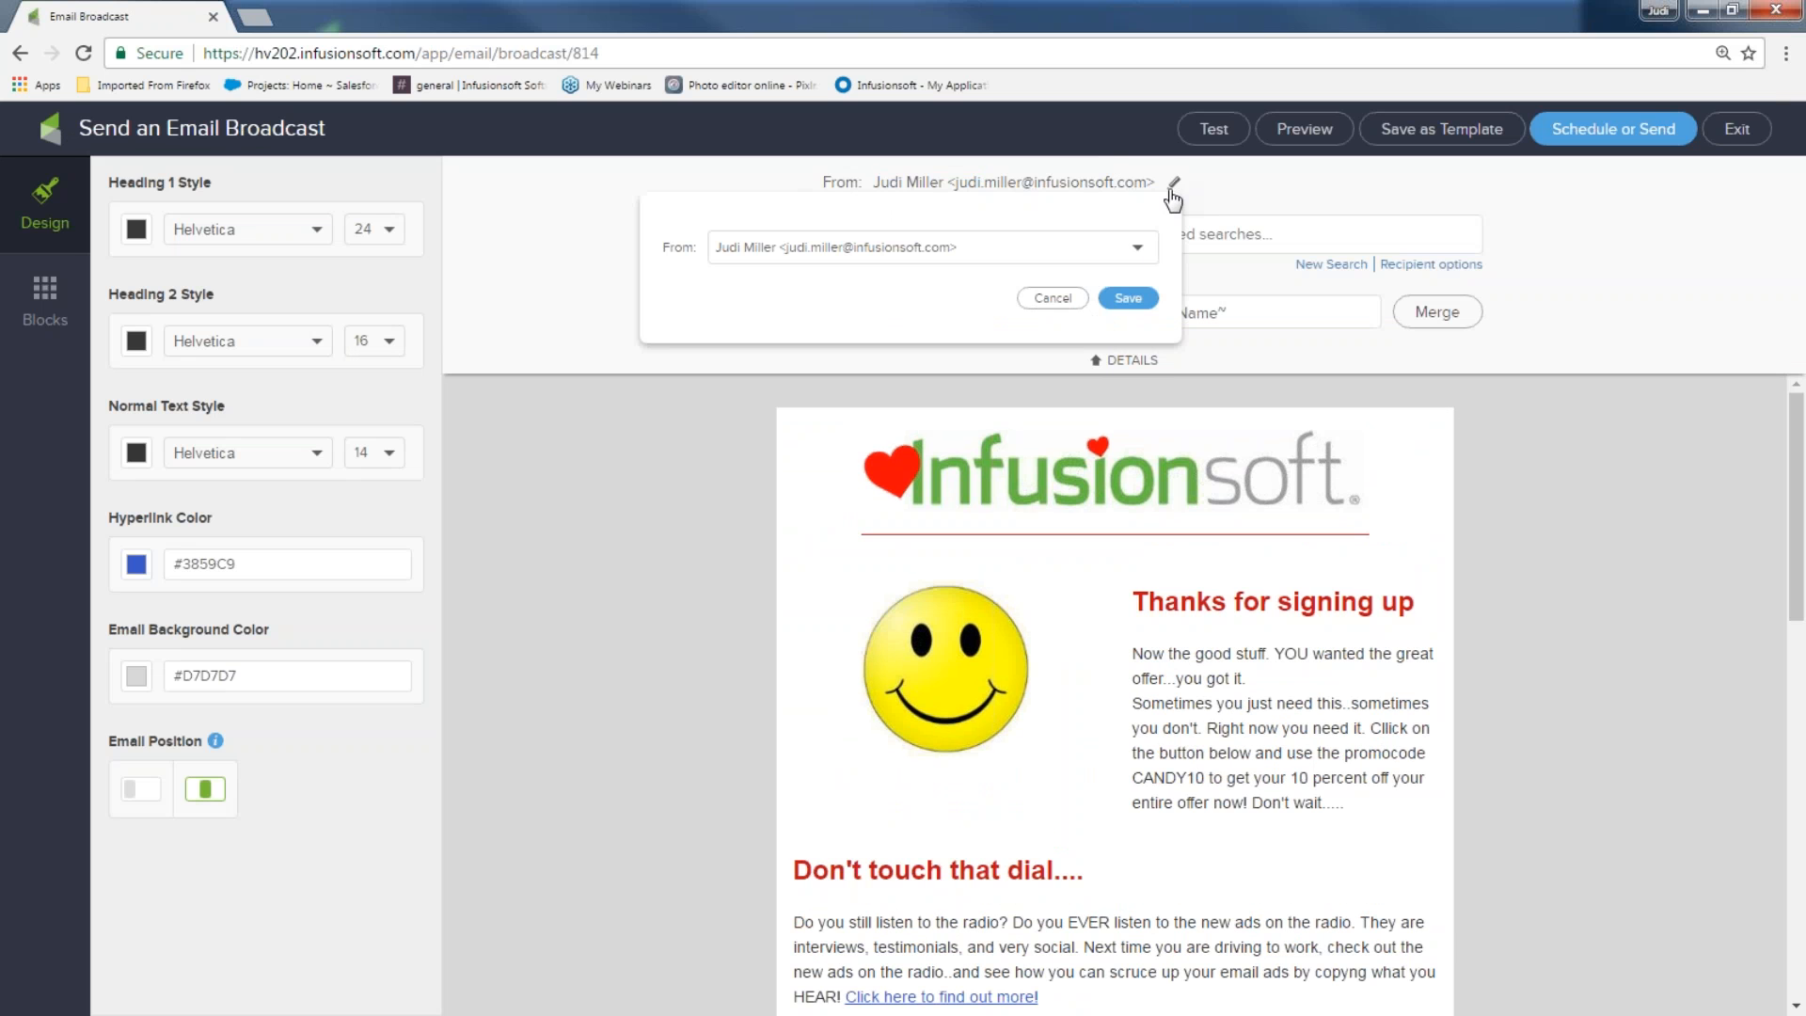
click(1137, 249)
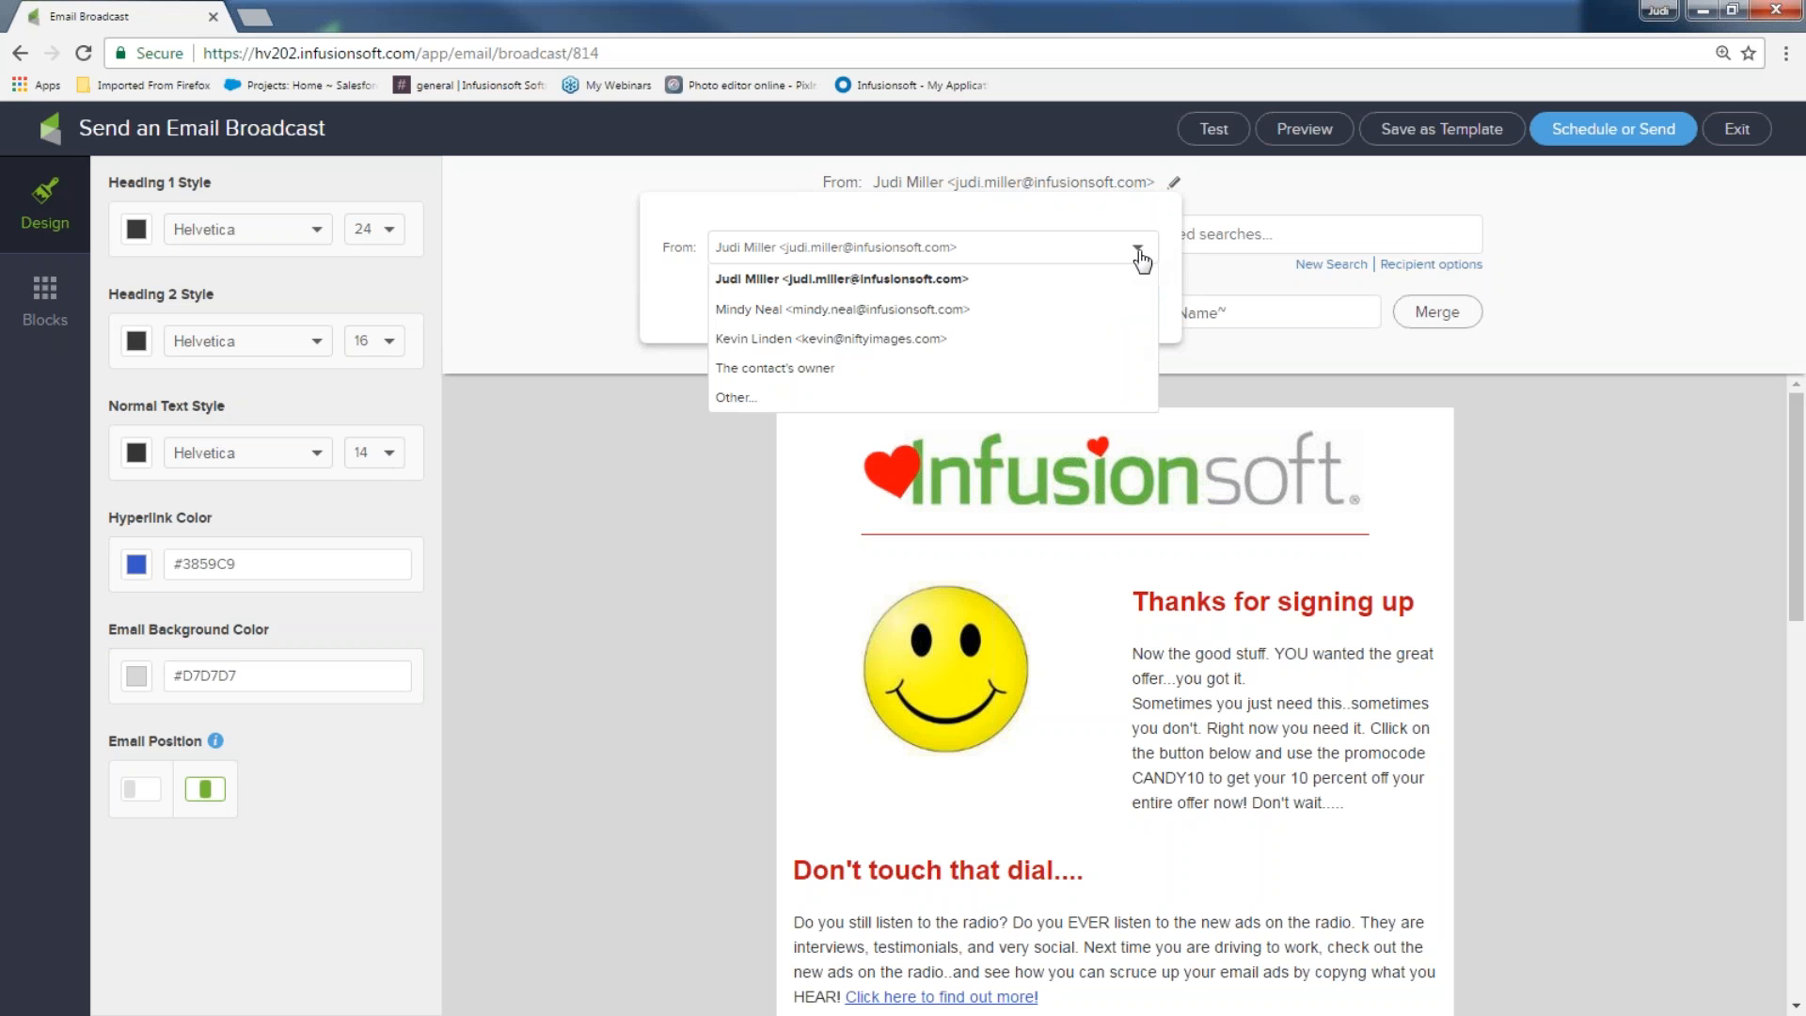
click(1039, 398)
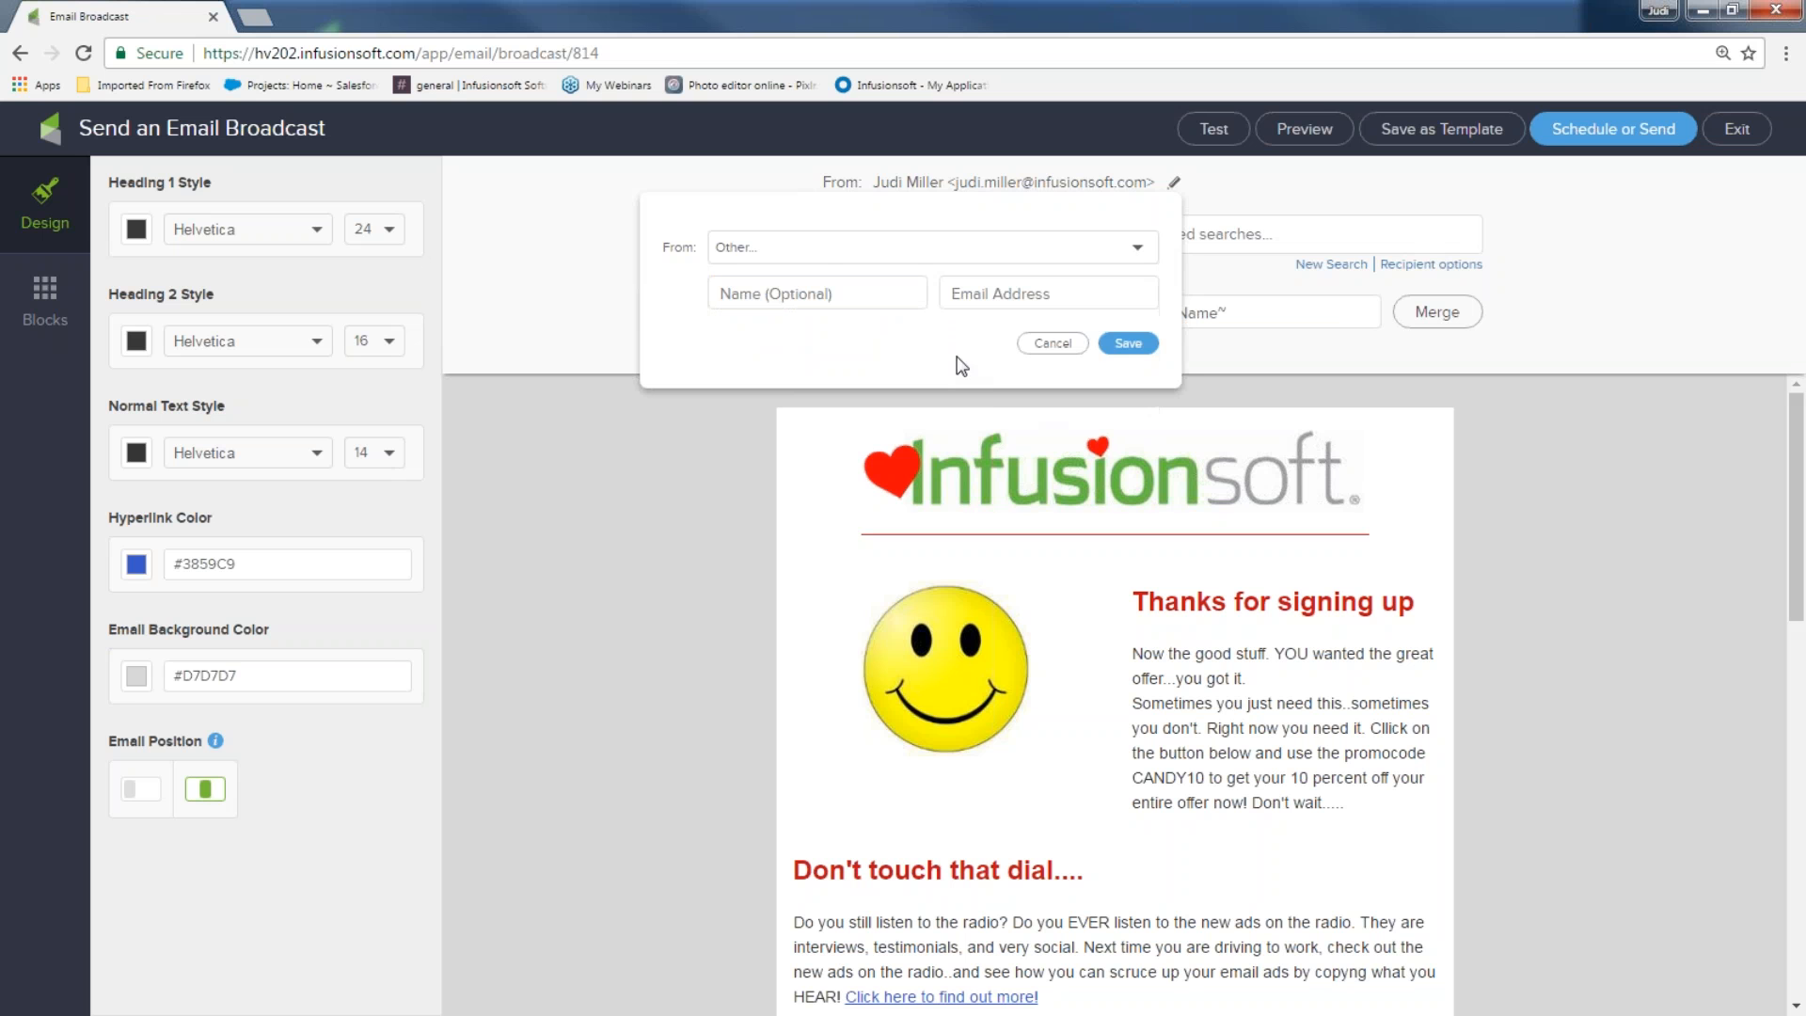
click(809, 261)
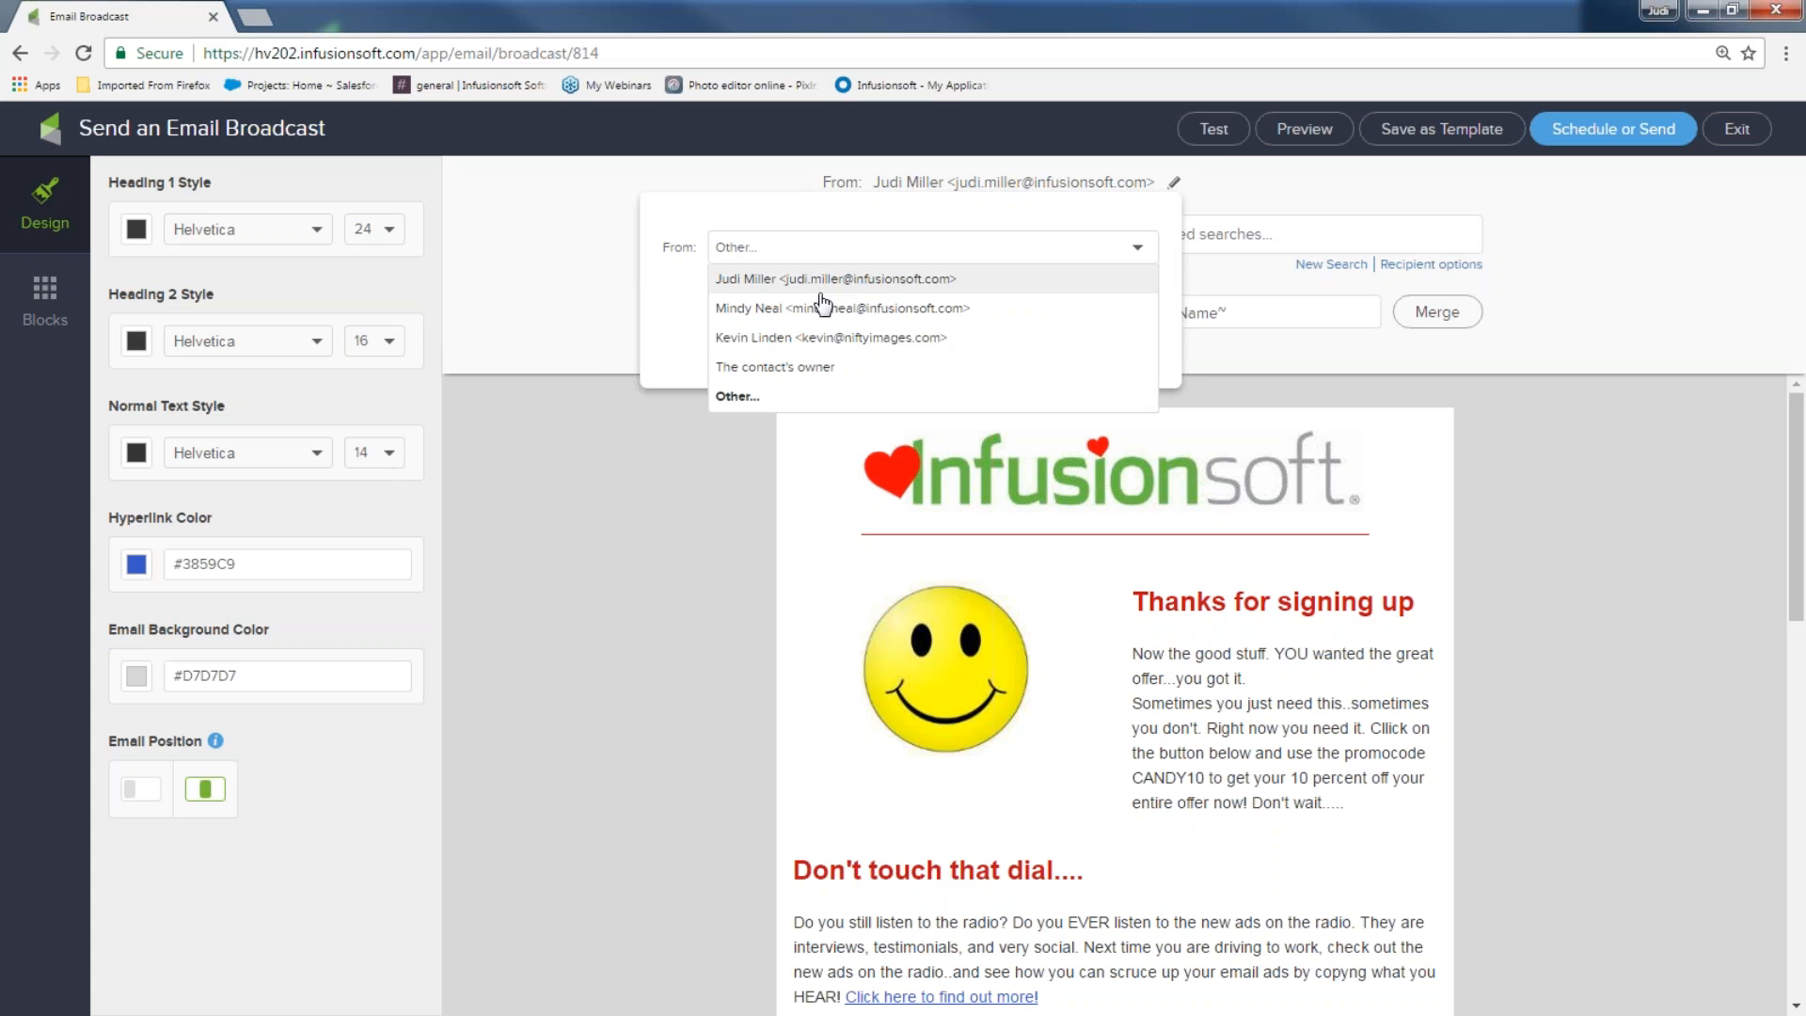
click(1228, 181)
click(1176, 185)
Enter 'My biz name' as sender name with a custom e-mail address and save
click(866, 297)
text(My b)
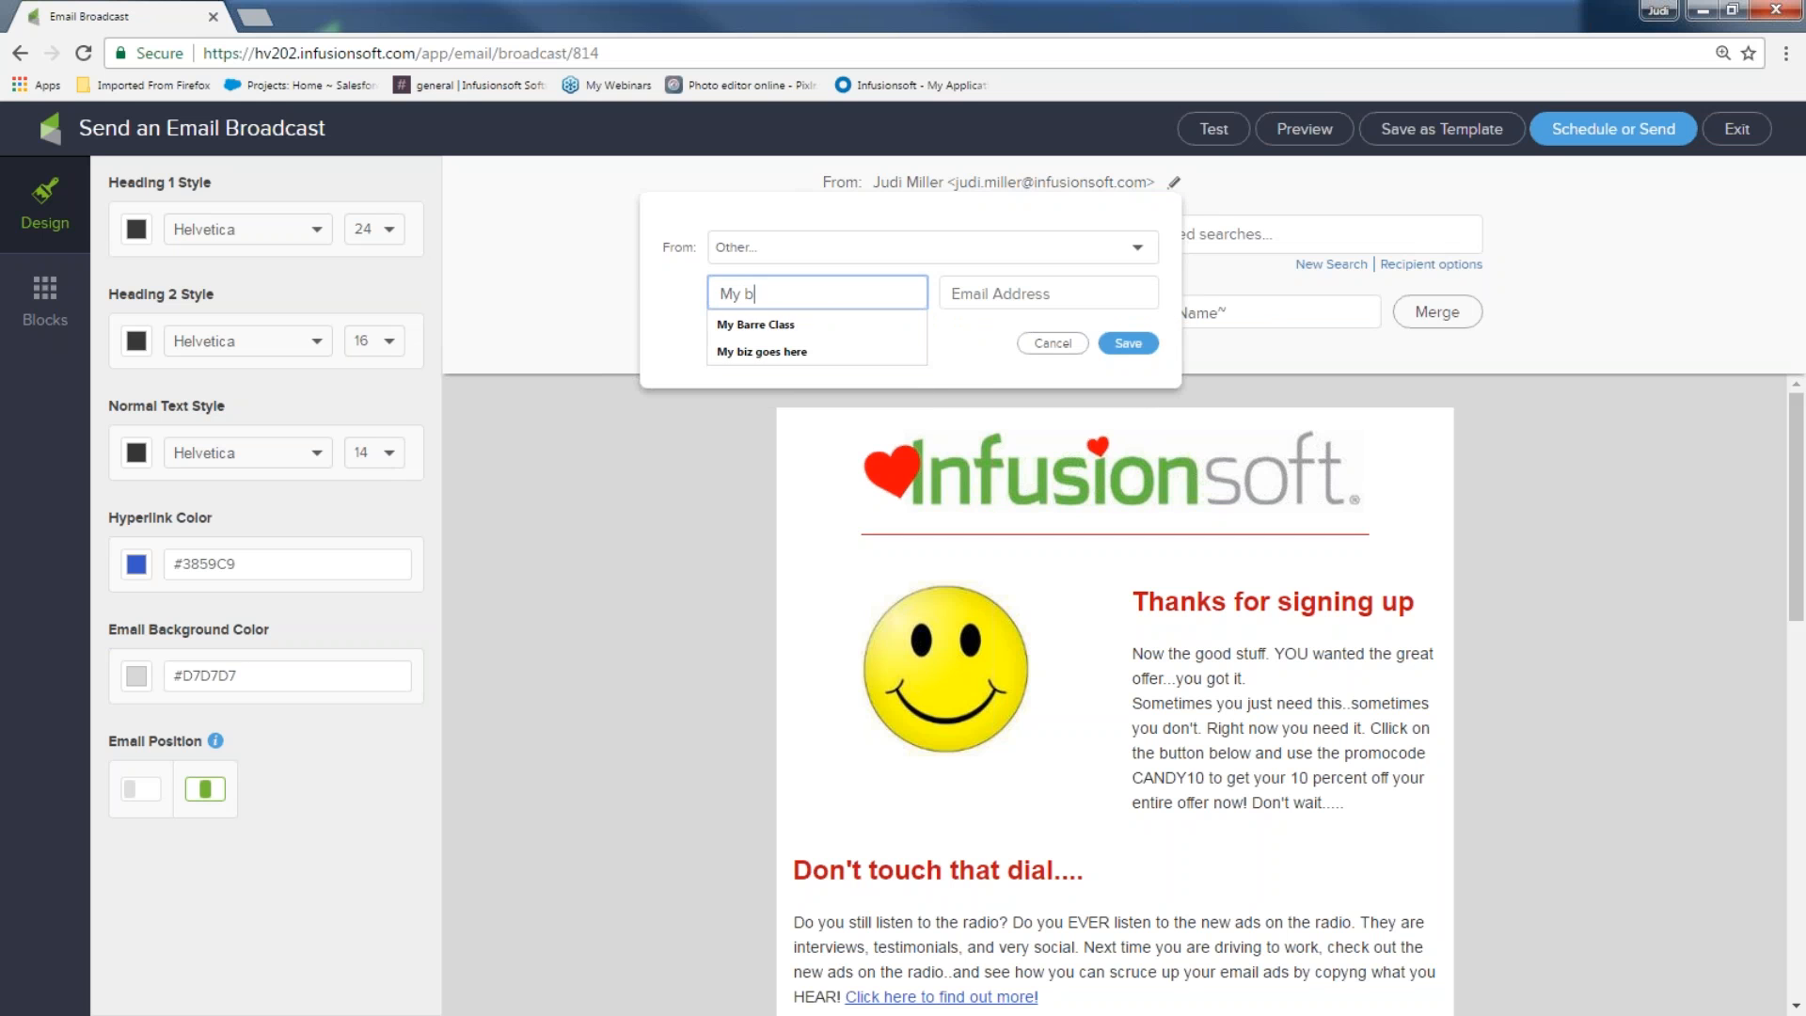
text(iz name)
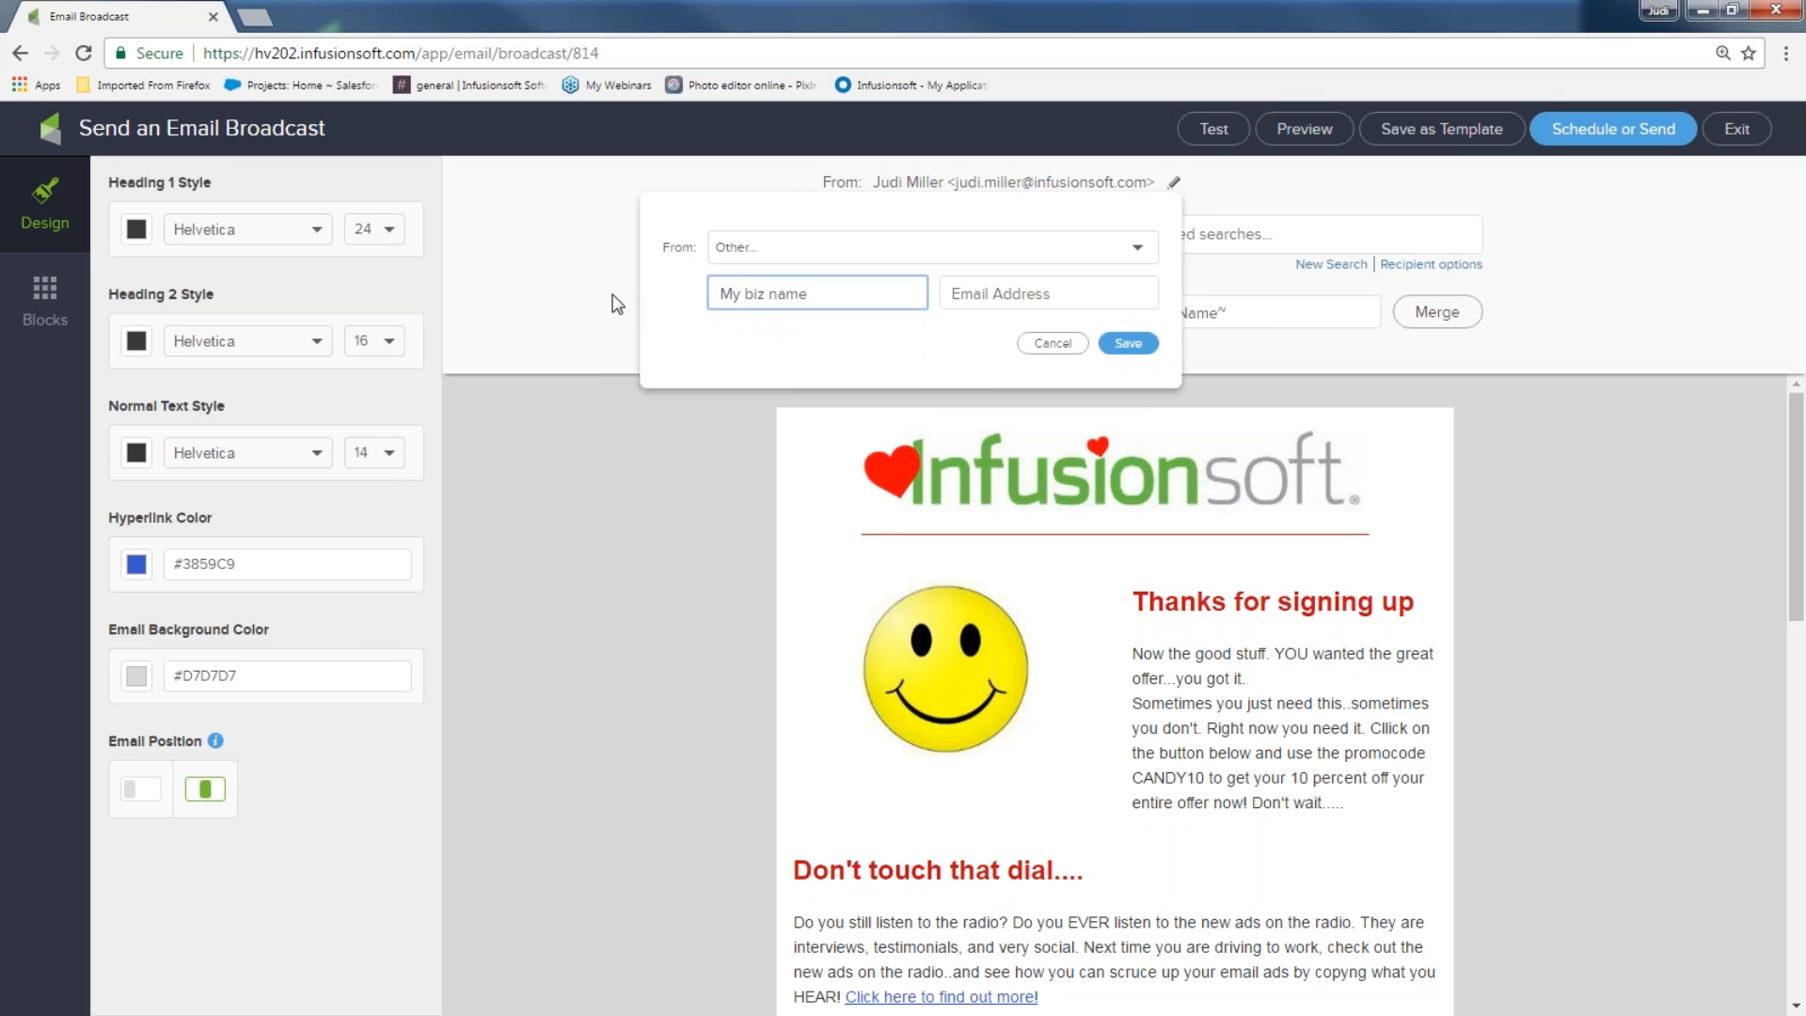
click(992, 293)
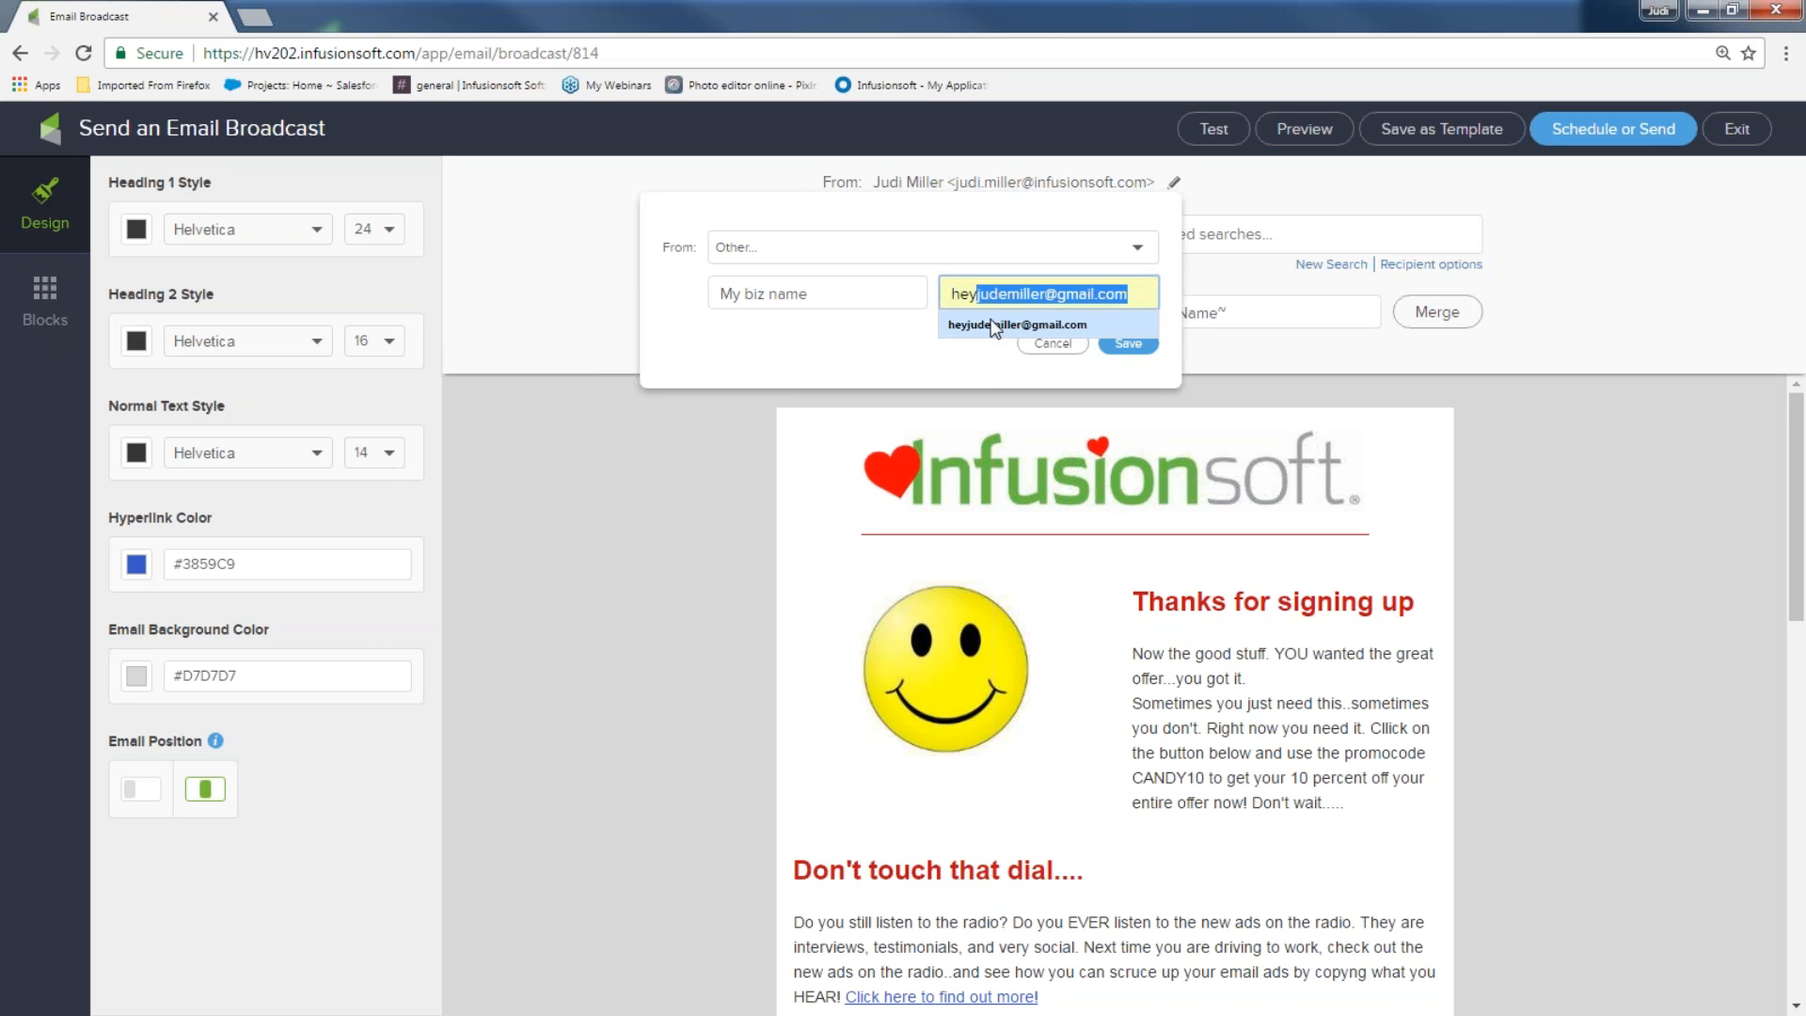
click(1018, 325)
click(1128, 344)
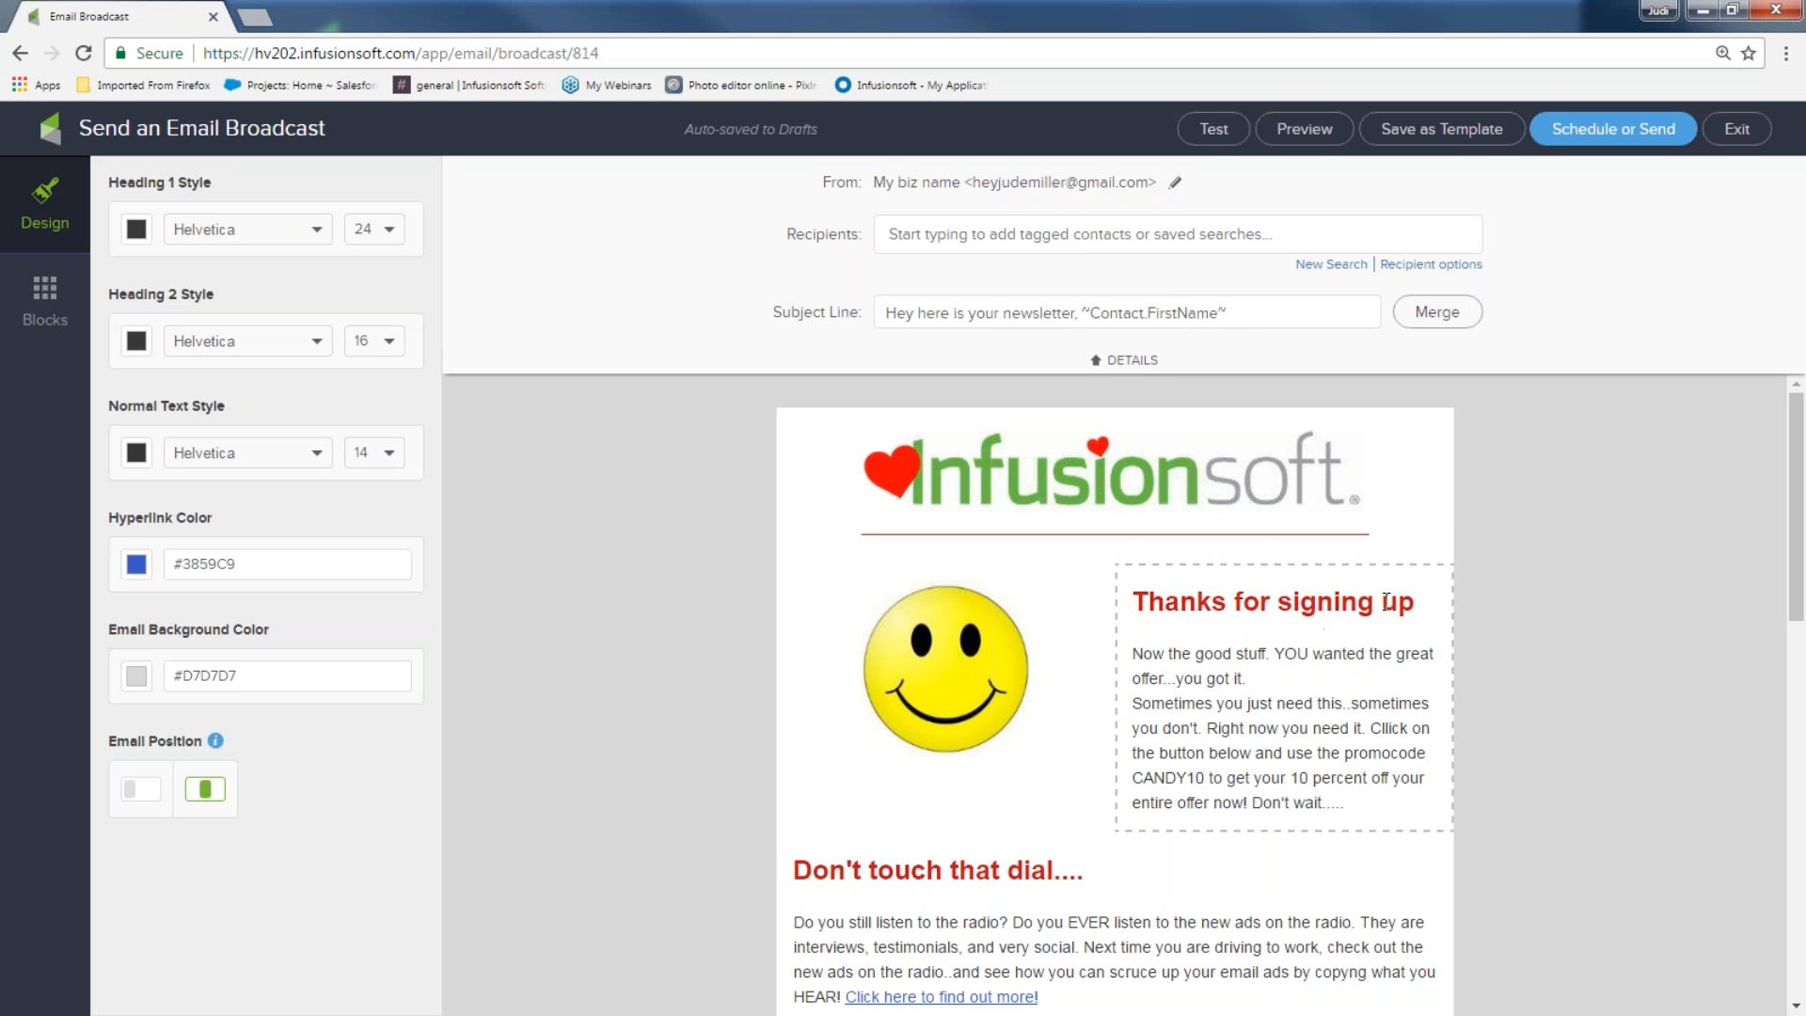
Insert the ~Contact.FirstName~ merge field into the heading, then type 'ne' in the recipients field
click(1420, 603)
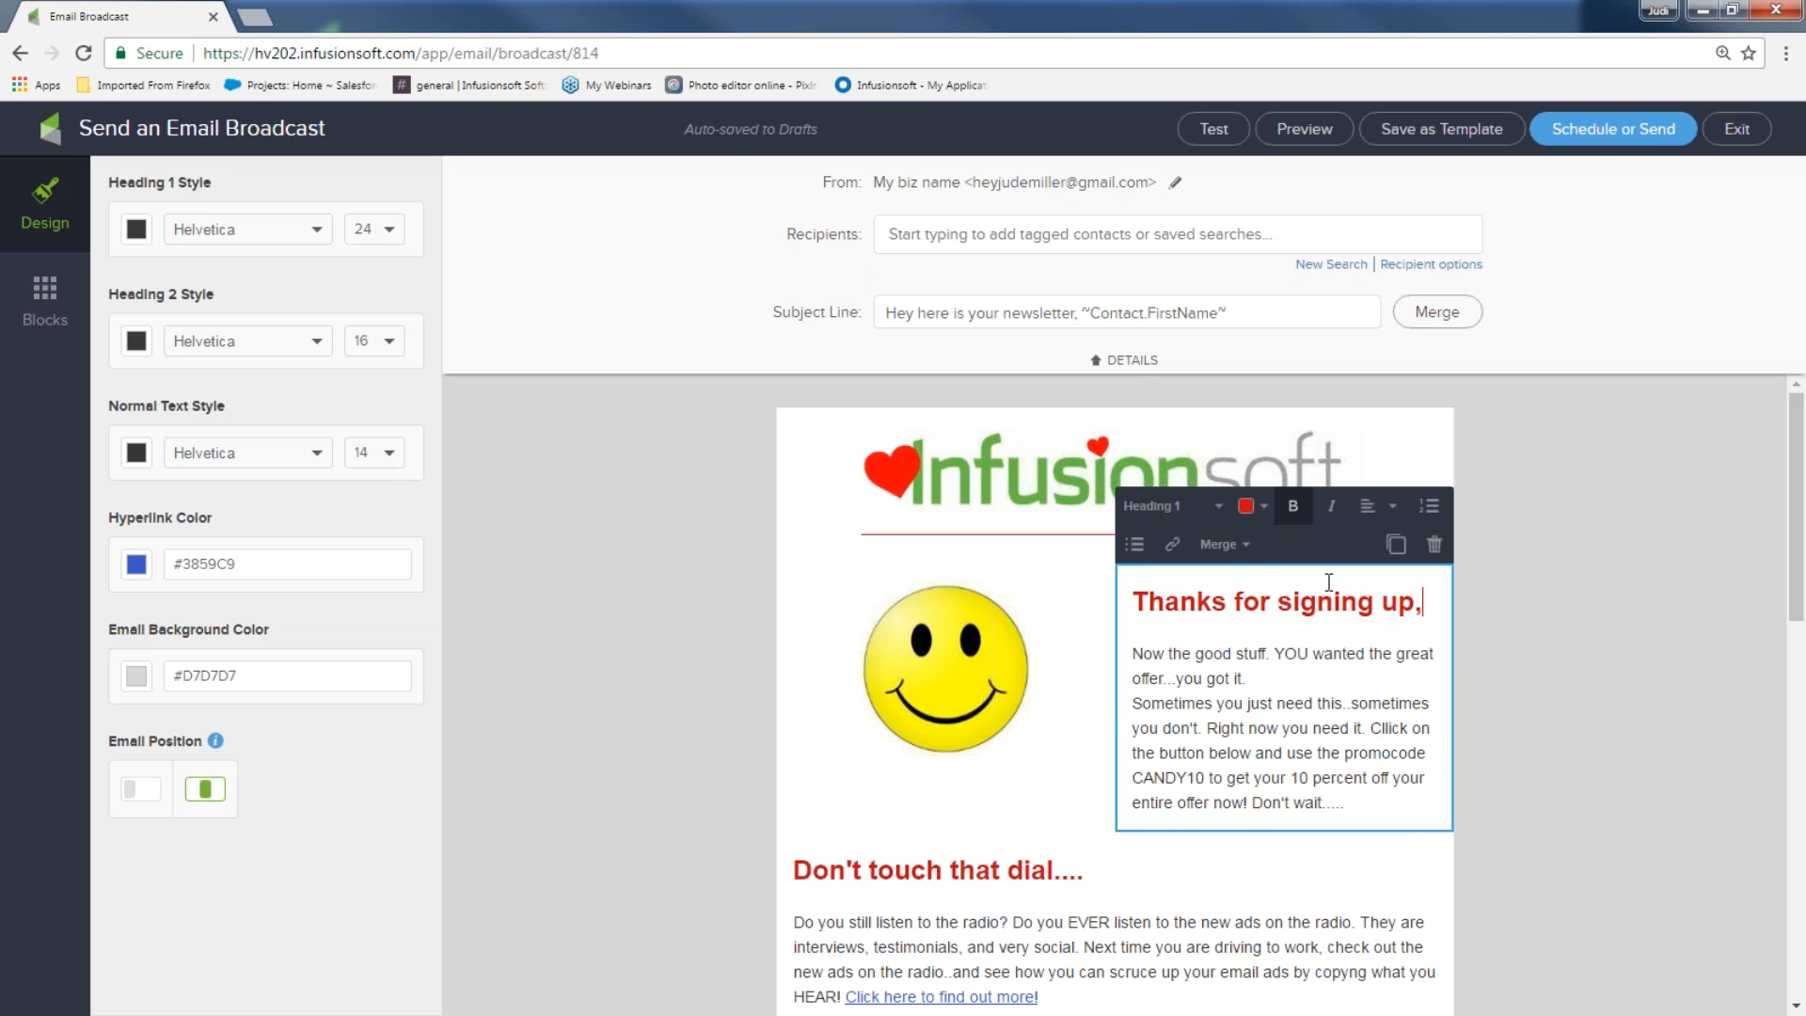
click(1223, 544)
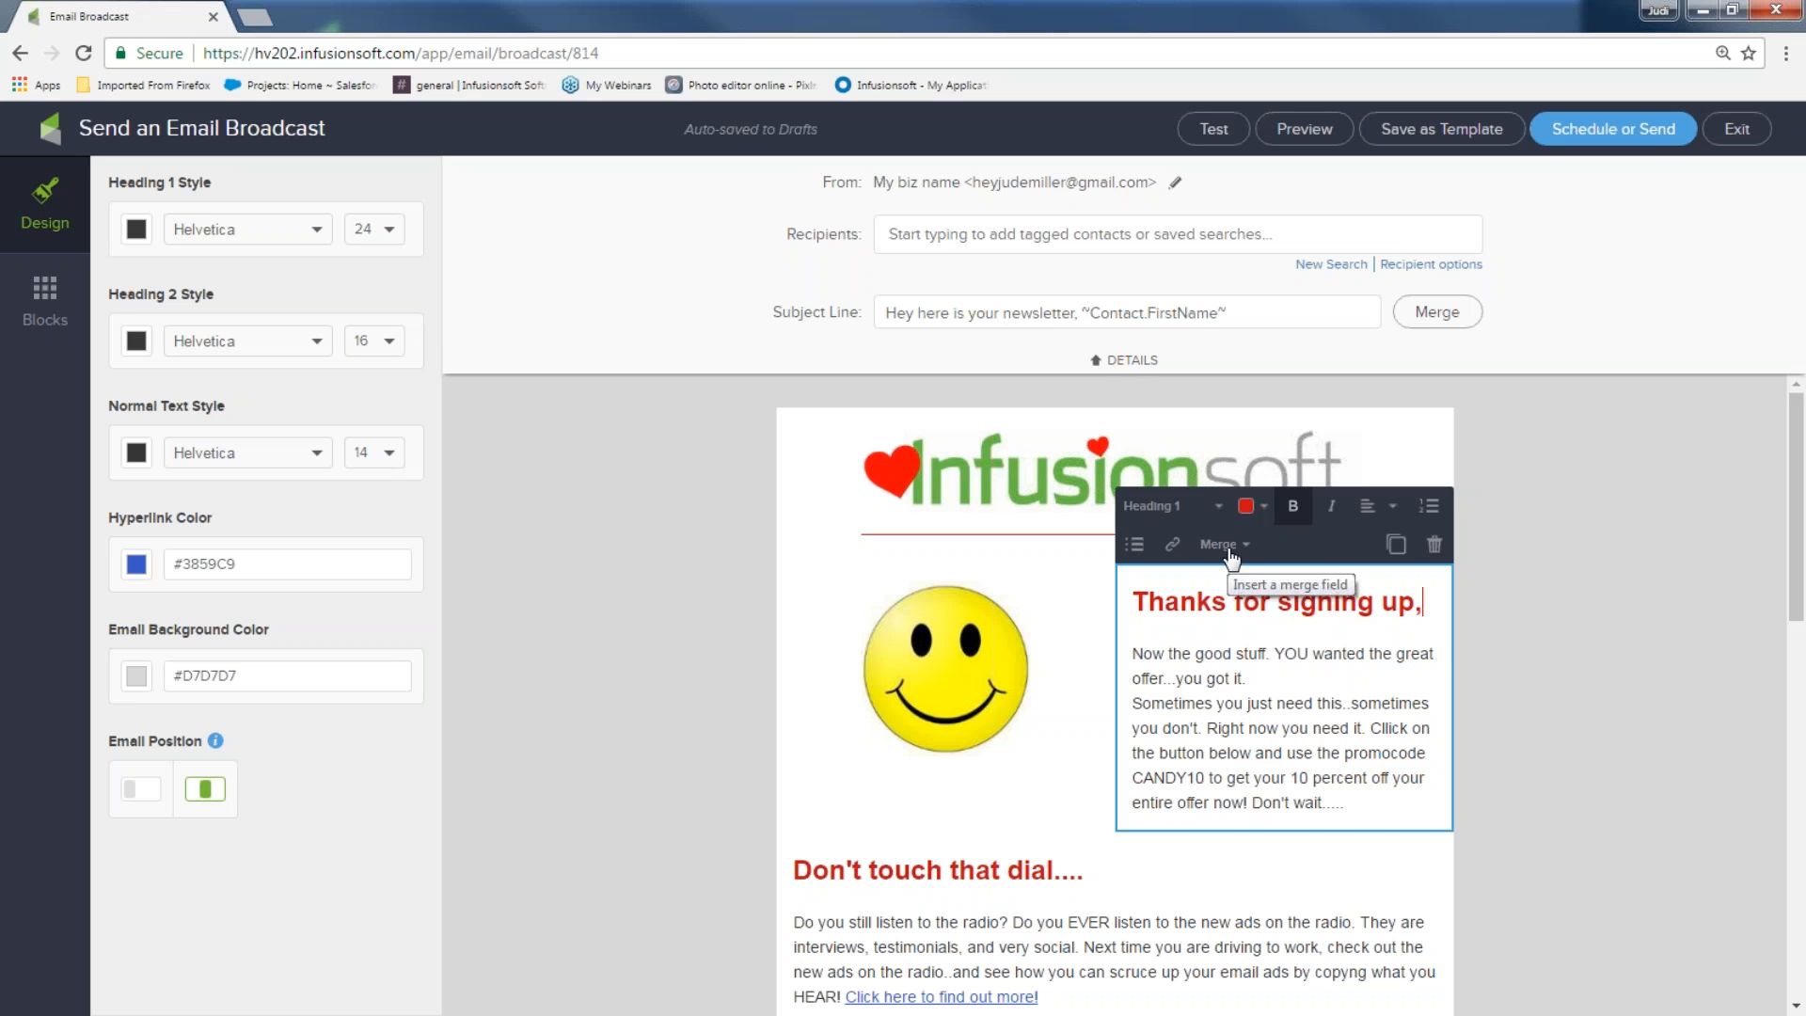
click(1242, 581)
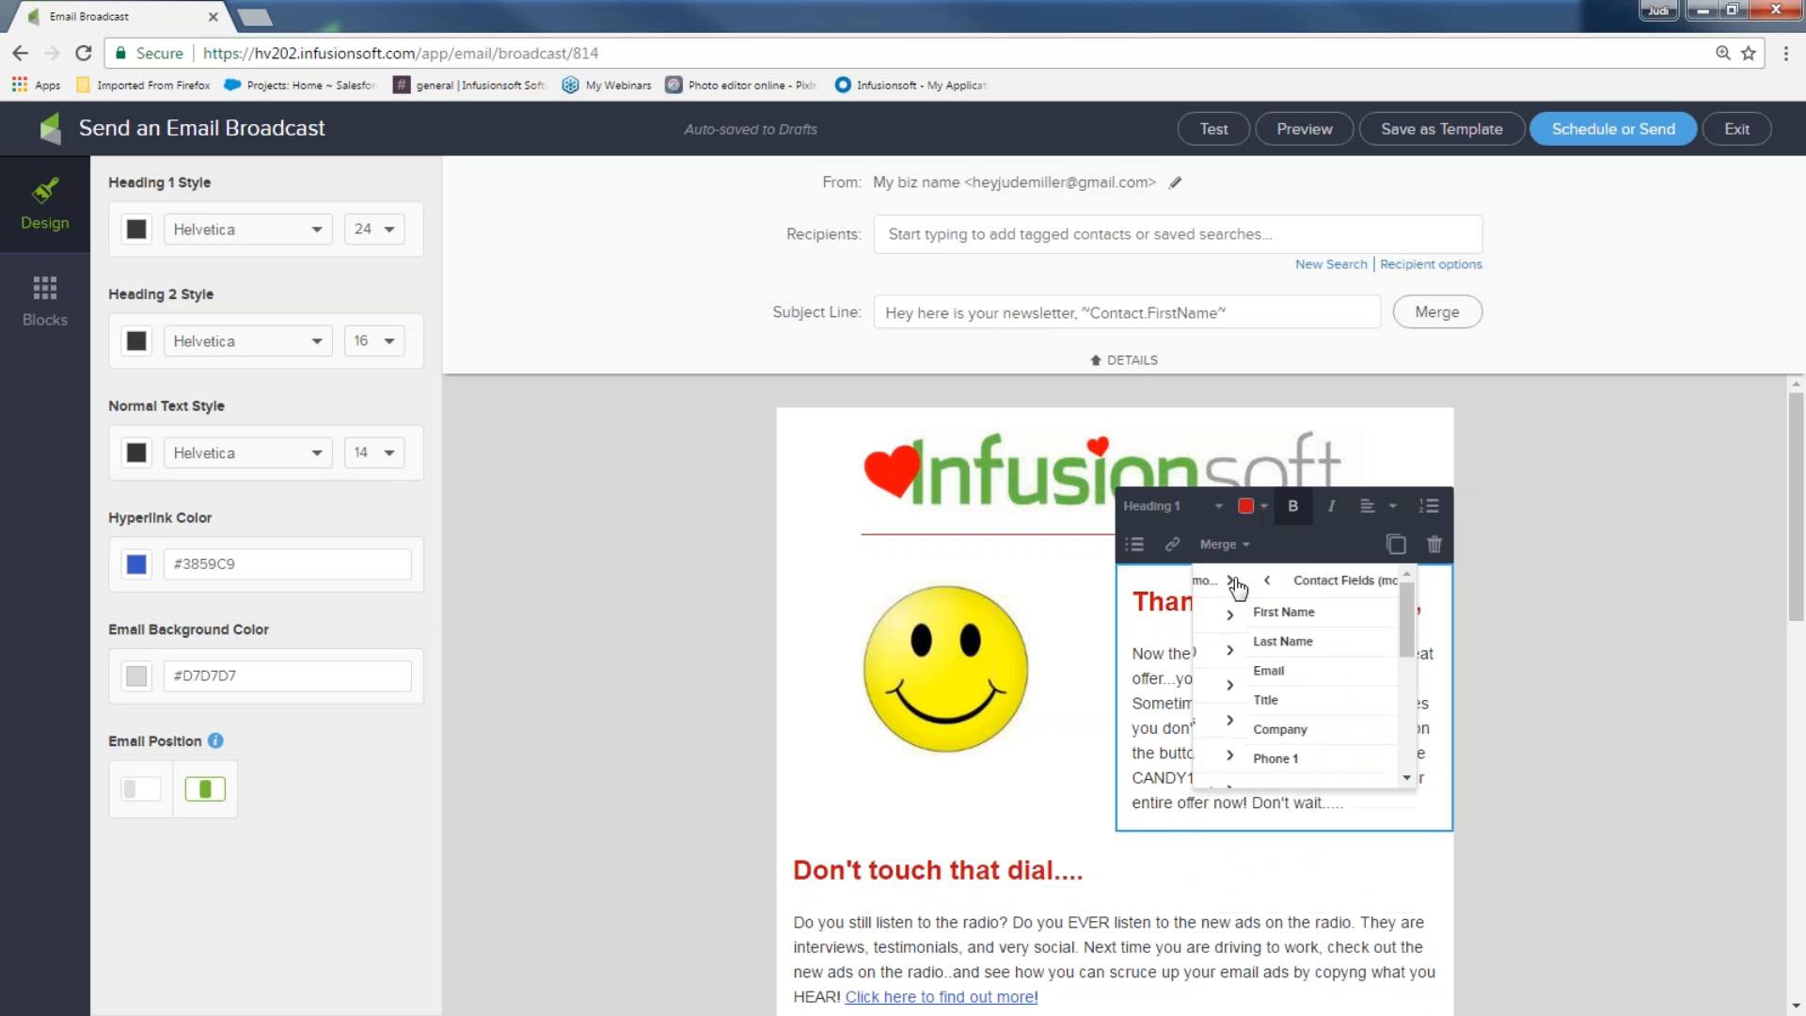
click(1235, 614)
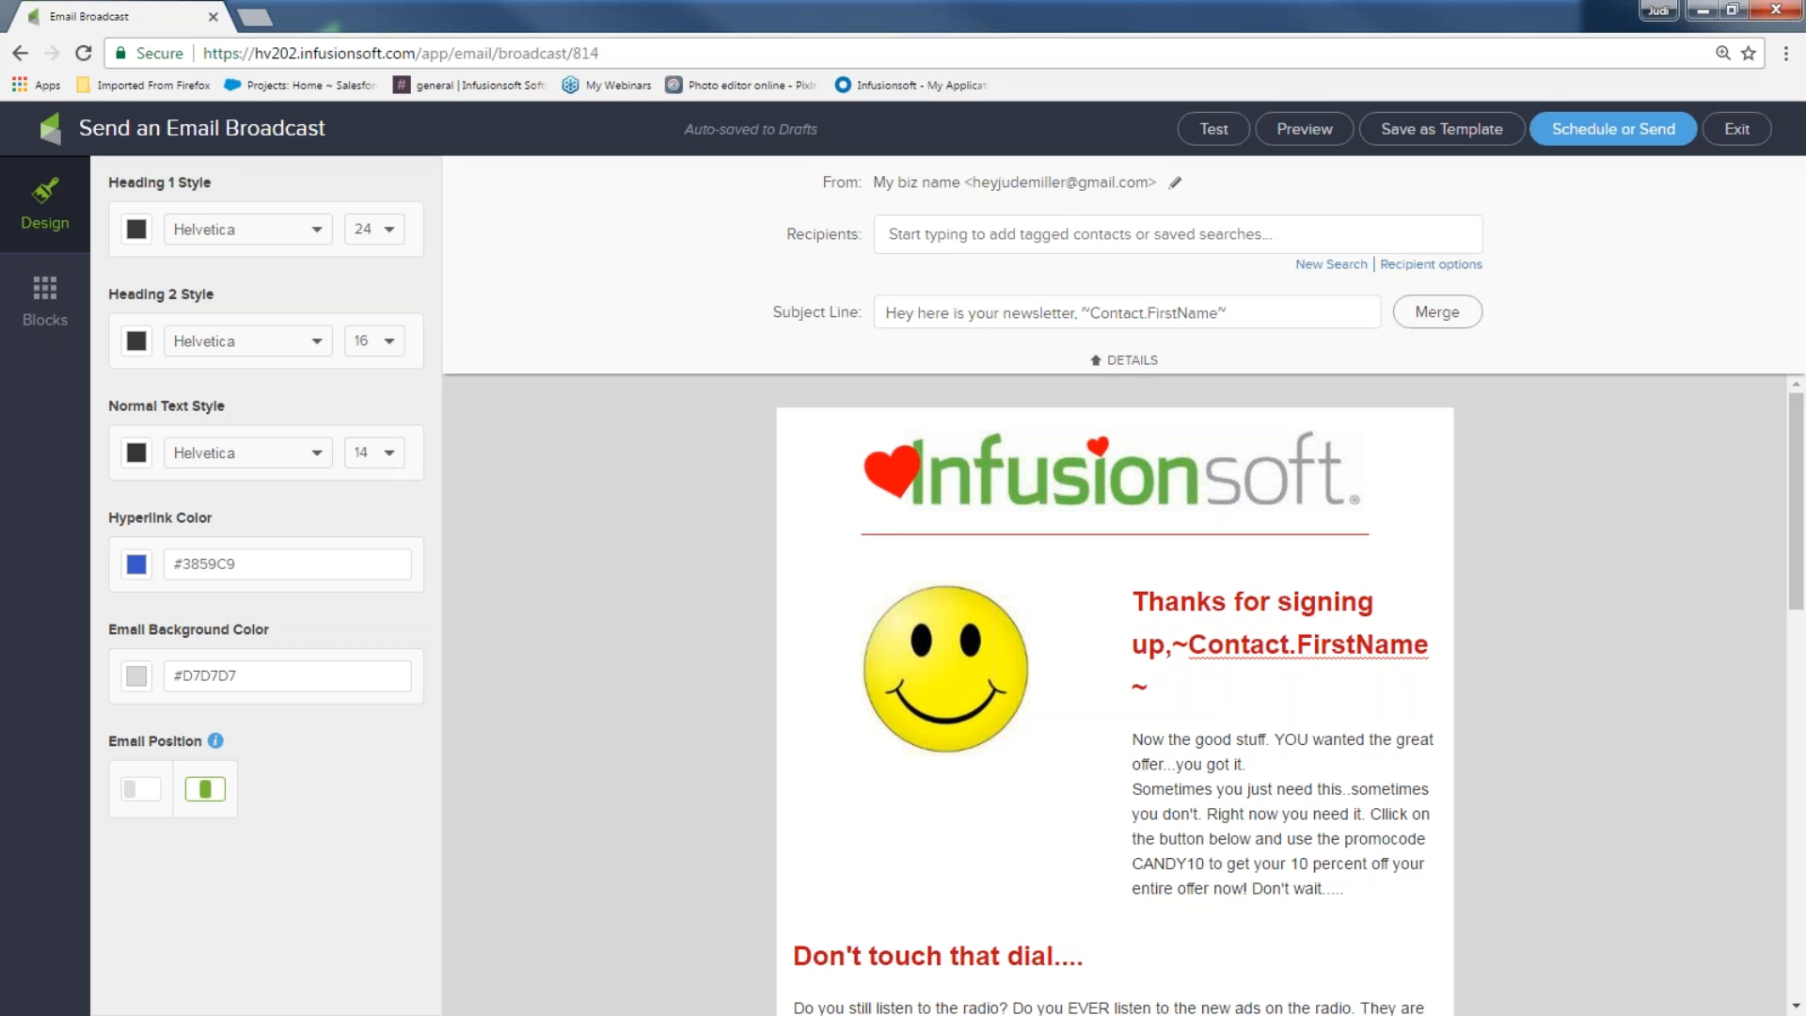
click(890, 233)
text(ne)
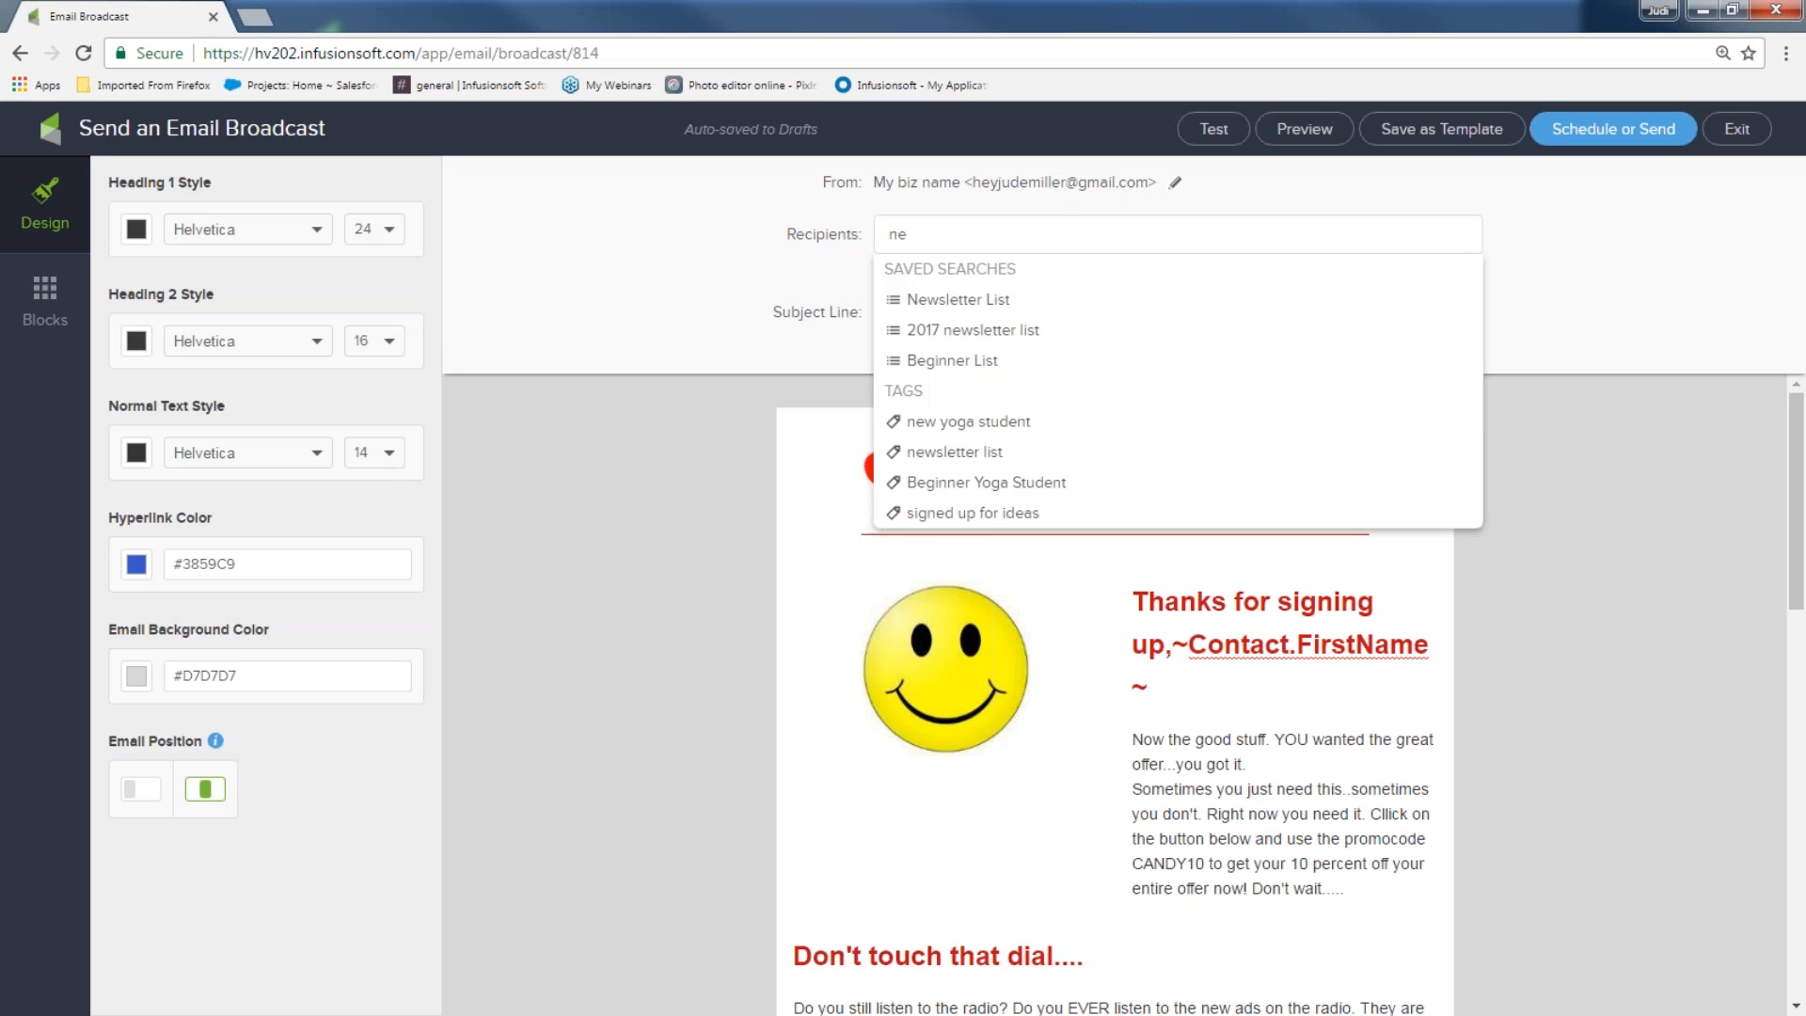
key(BackSpace)
key(BackSpace)
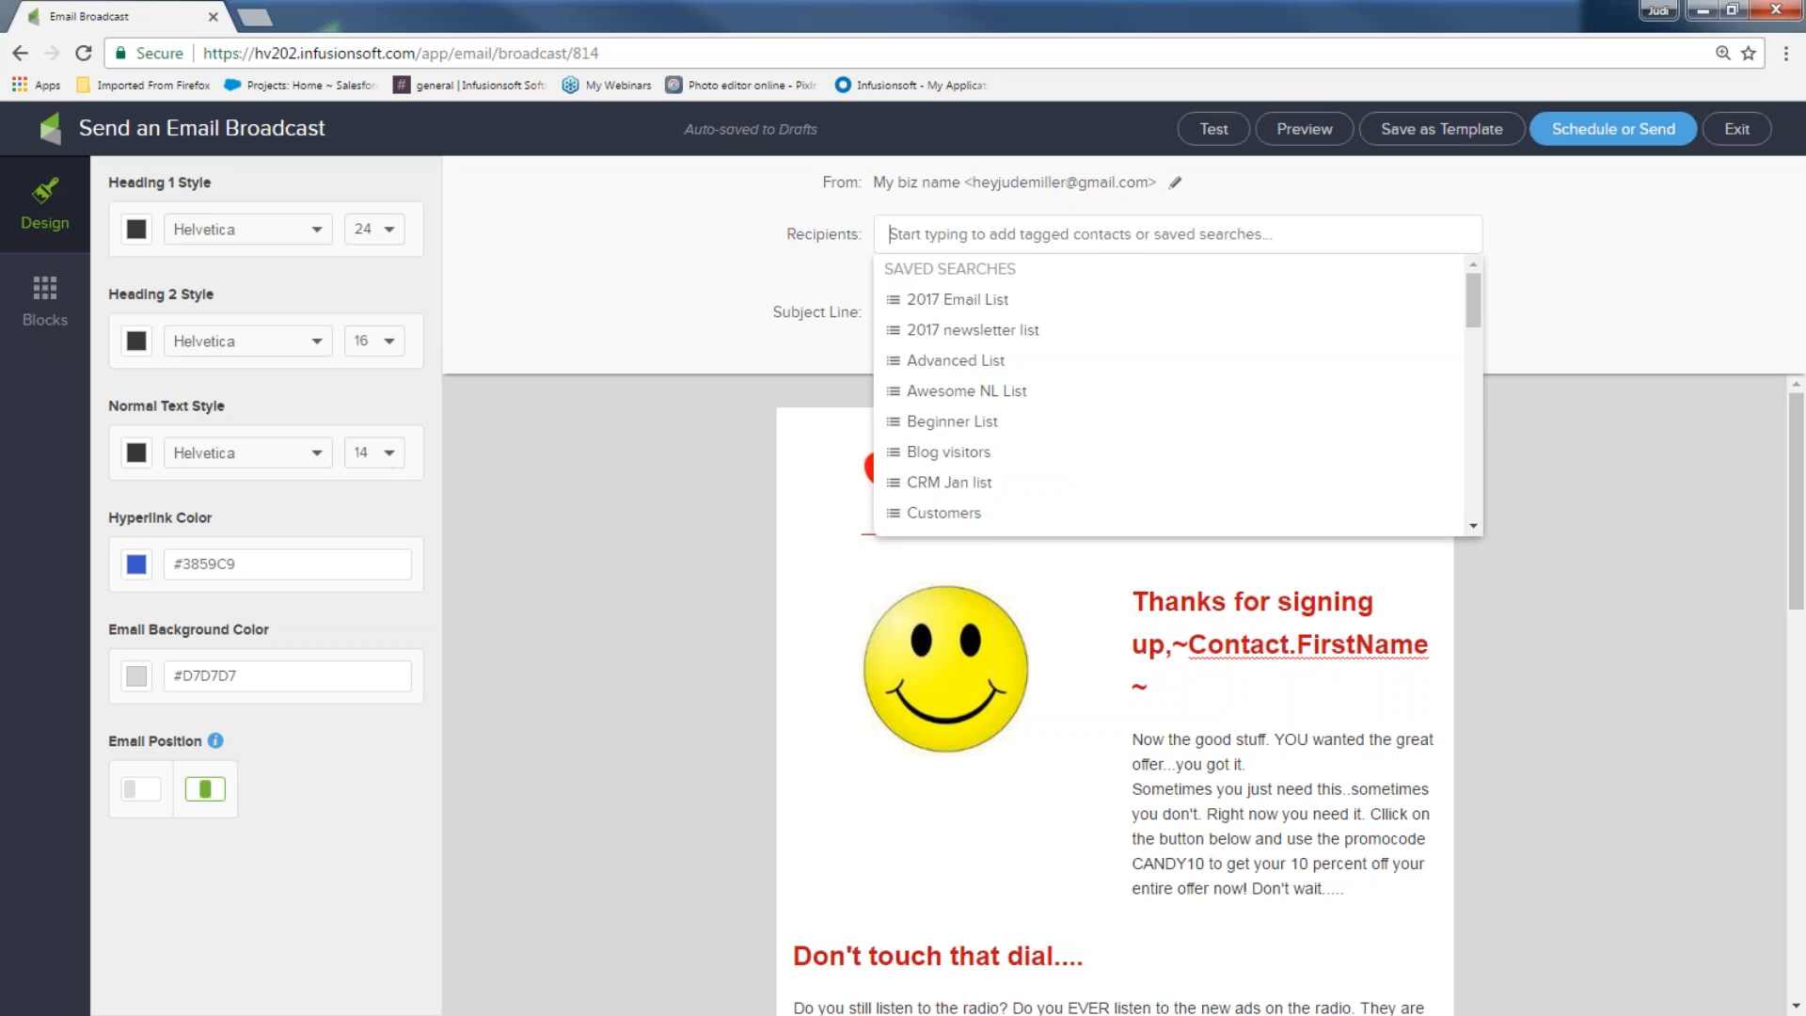
text(blog)
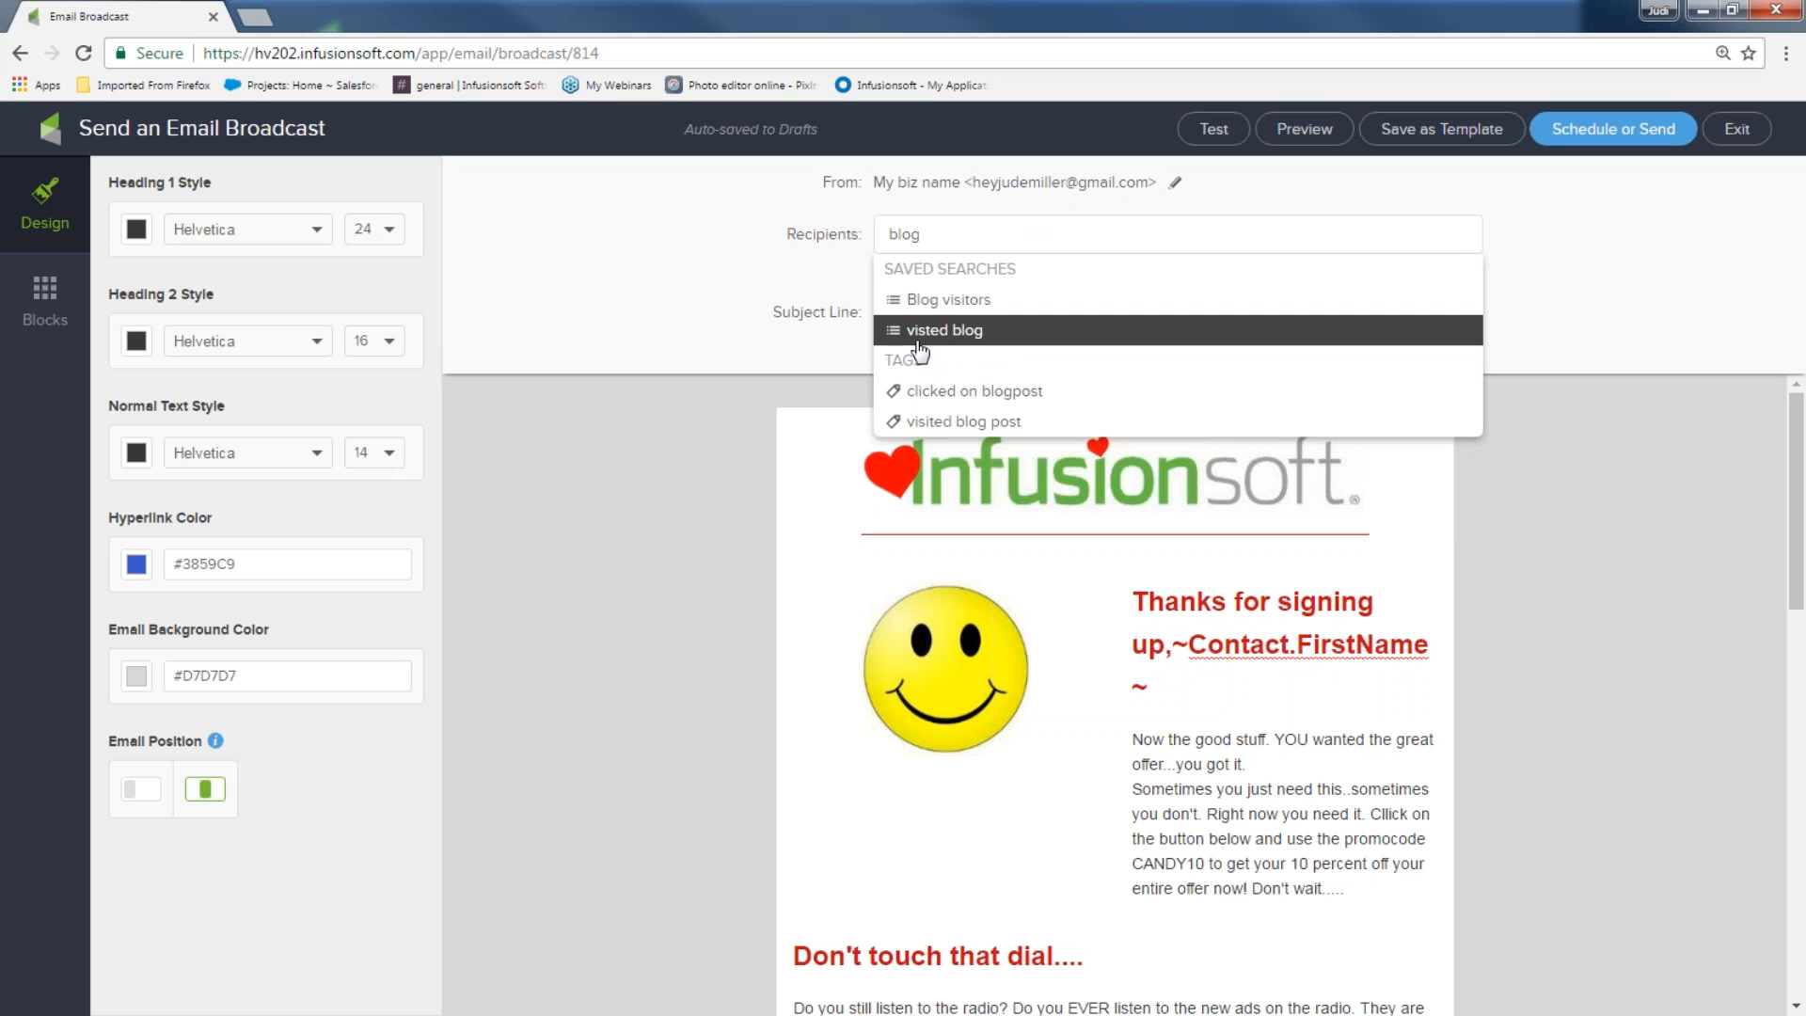
click(935, 425)
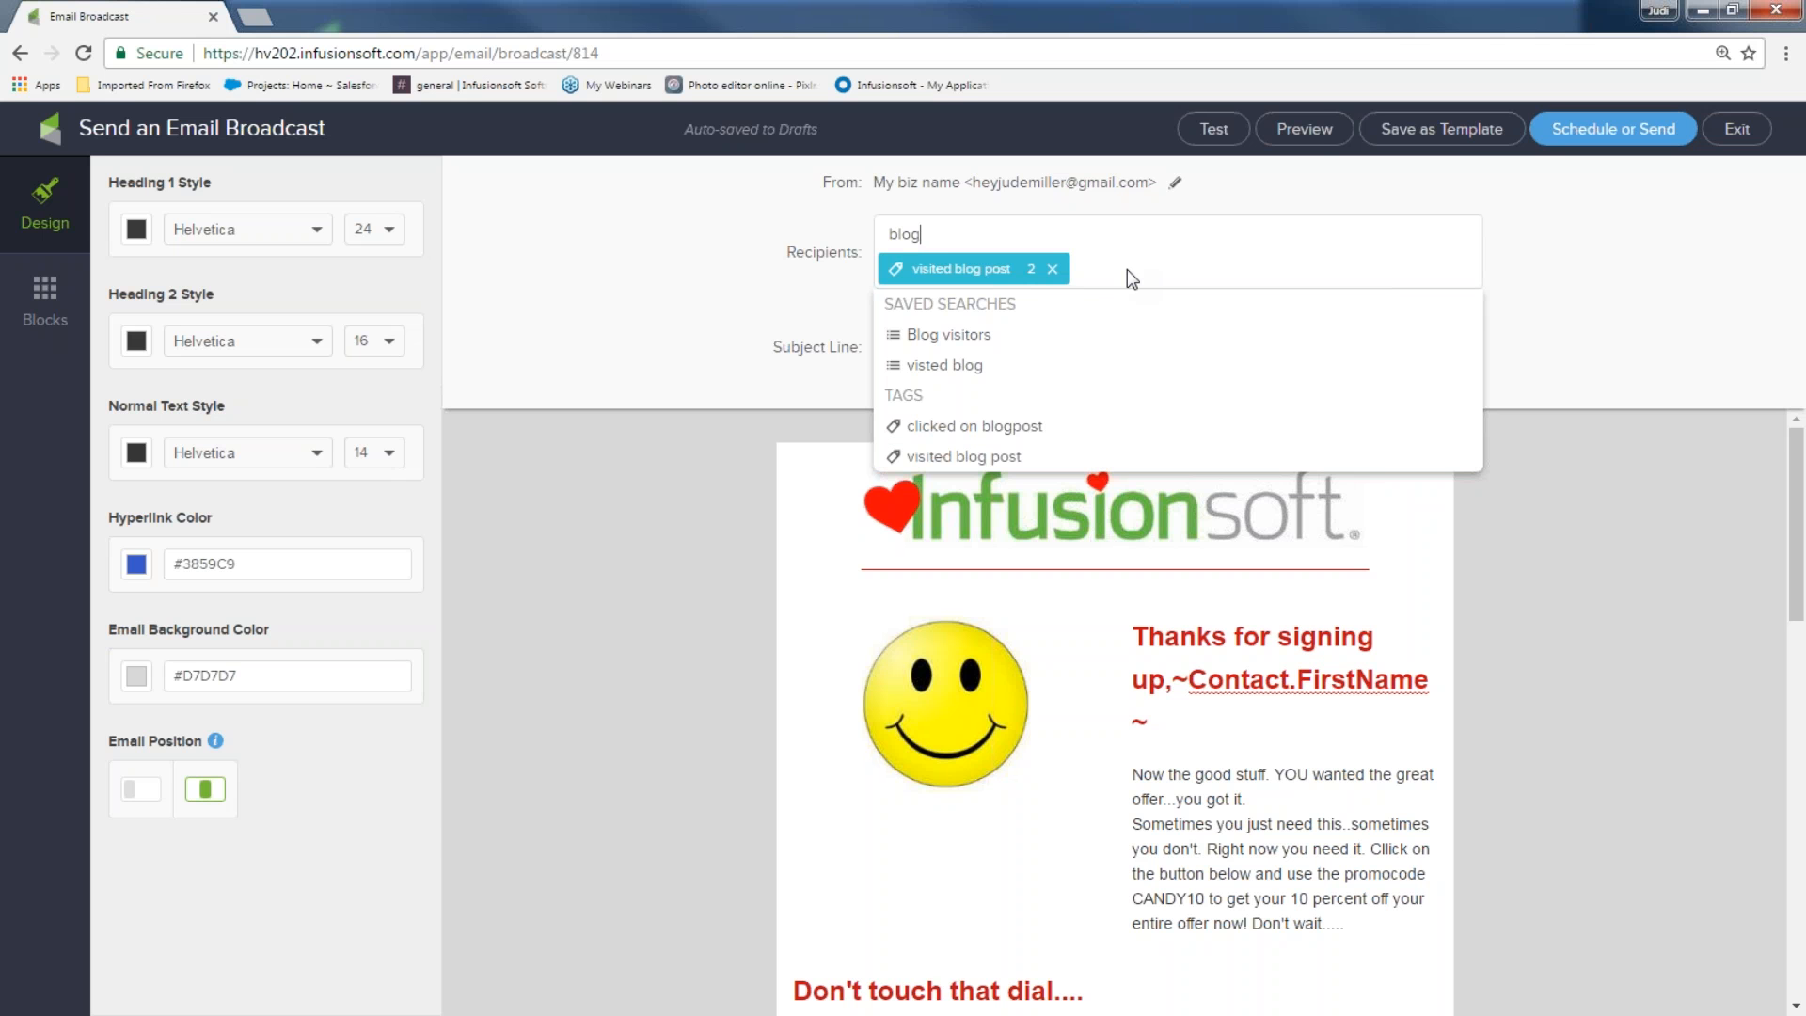
click(1027, 241)
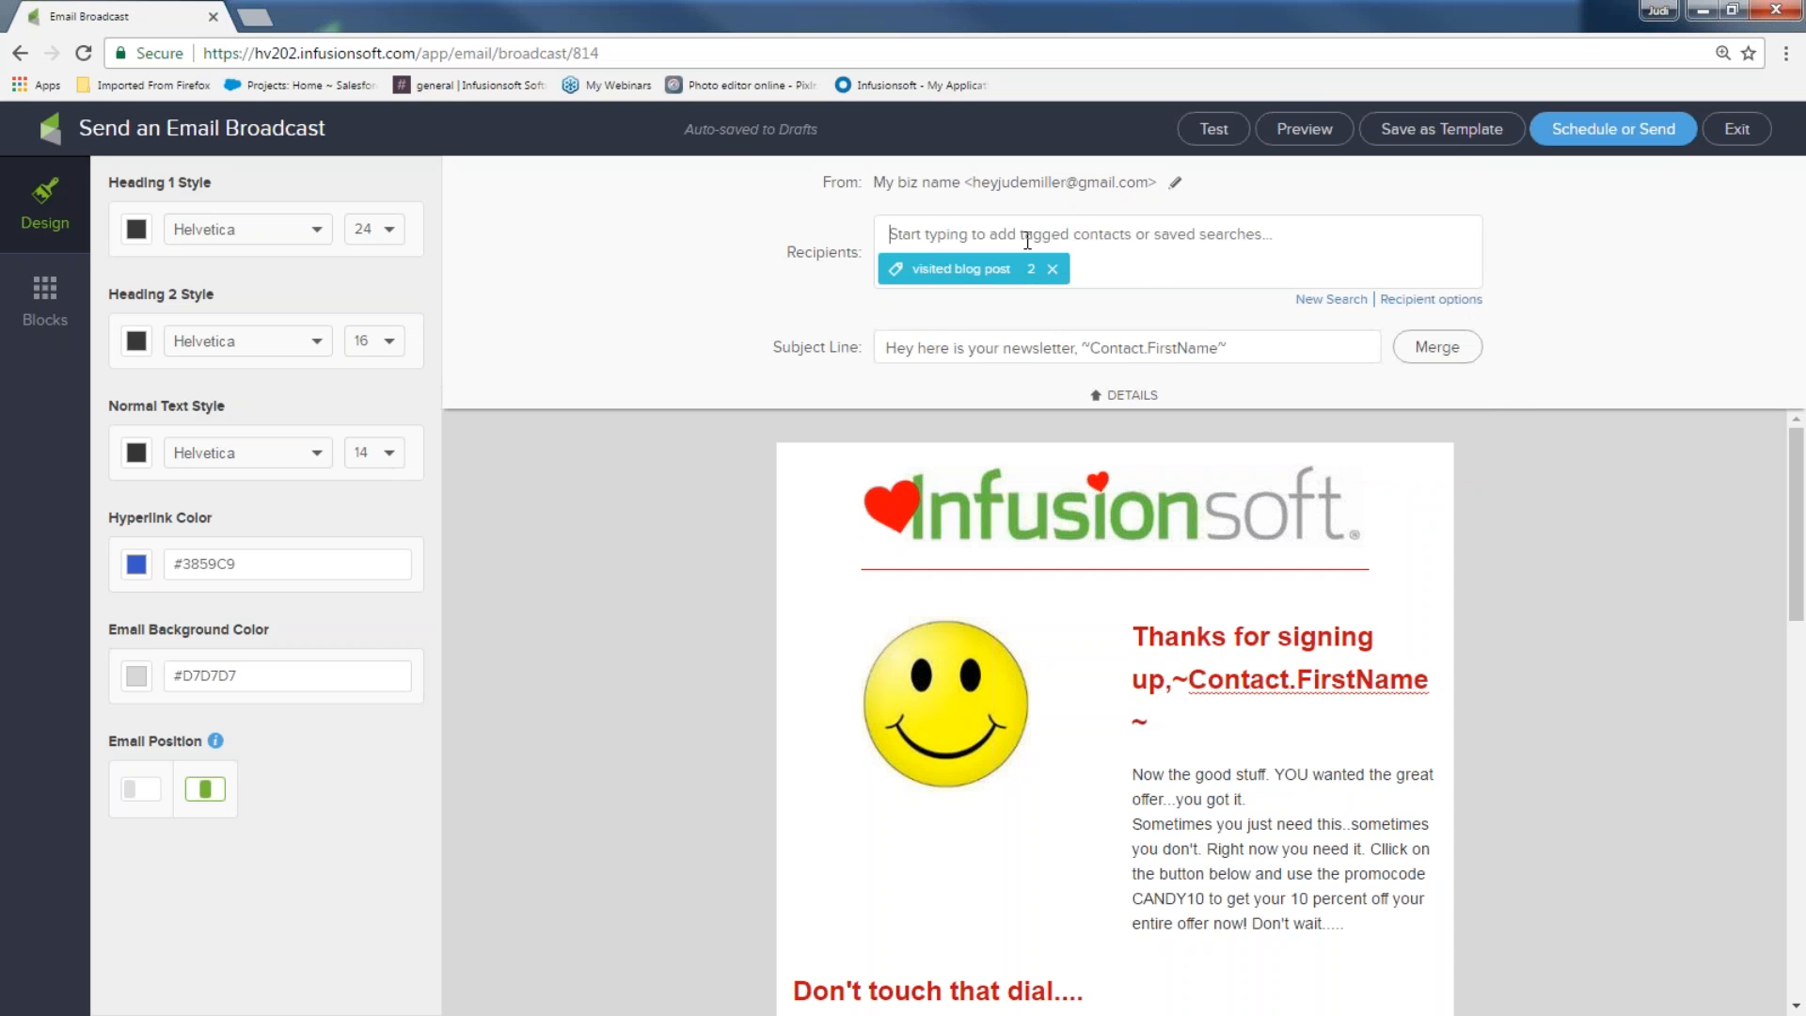
text(clic)
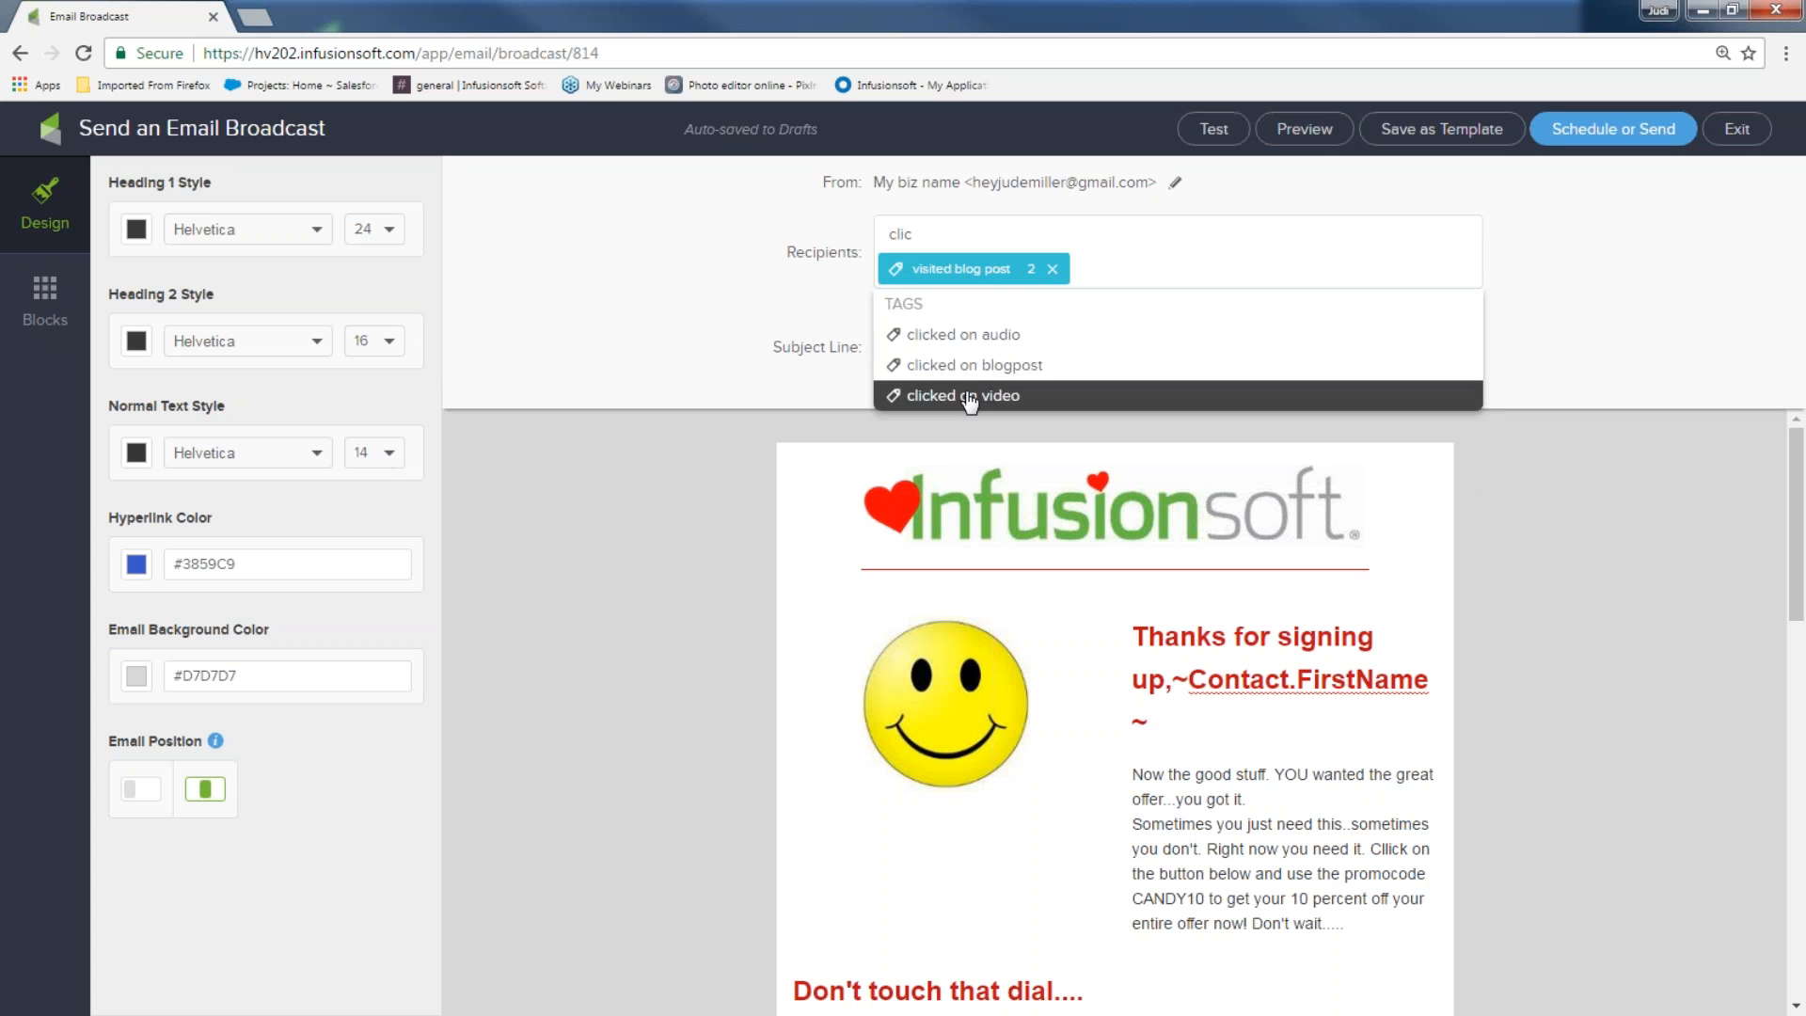
click(969, 393)
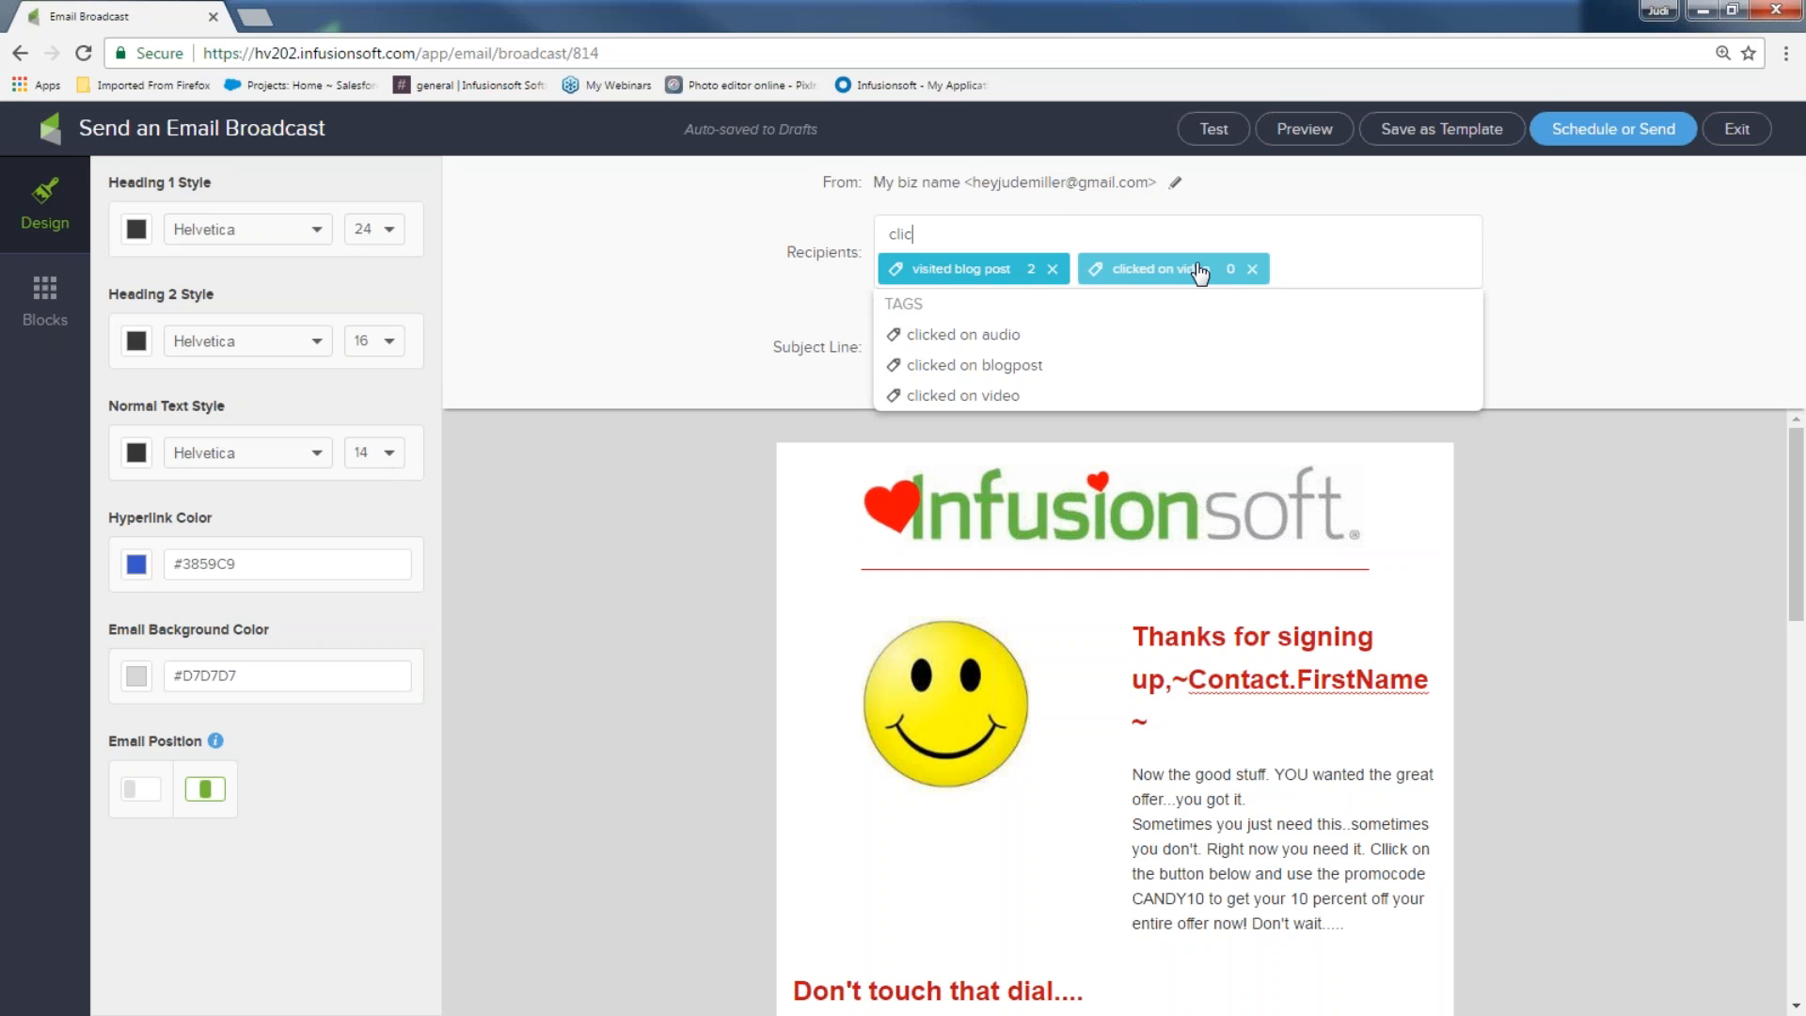
click(1252, 271)
click(1053, 271)
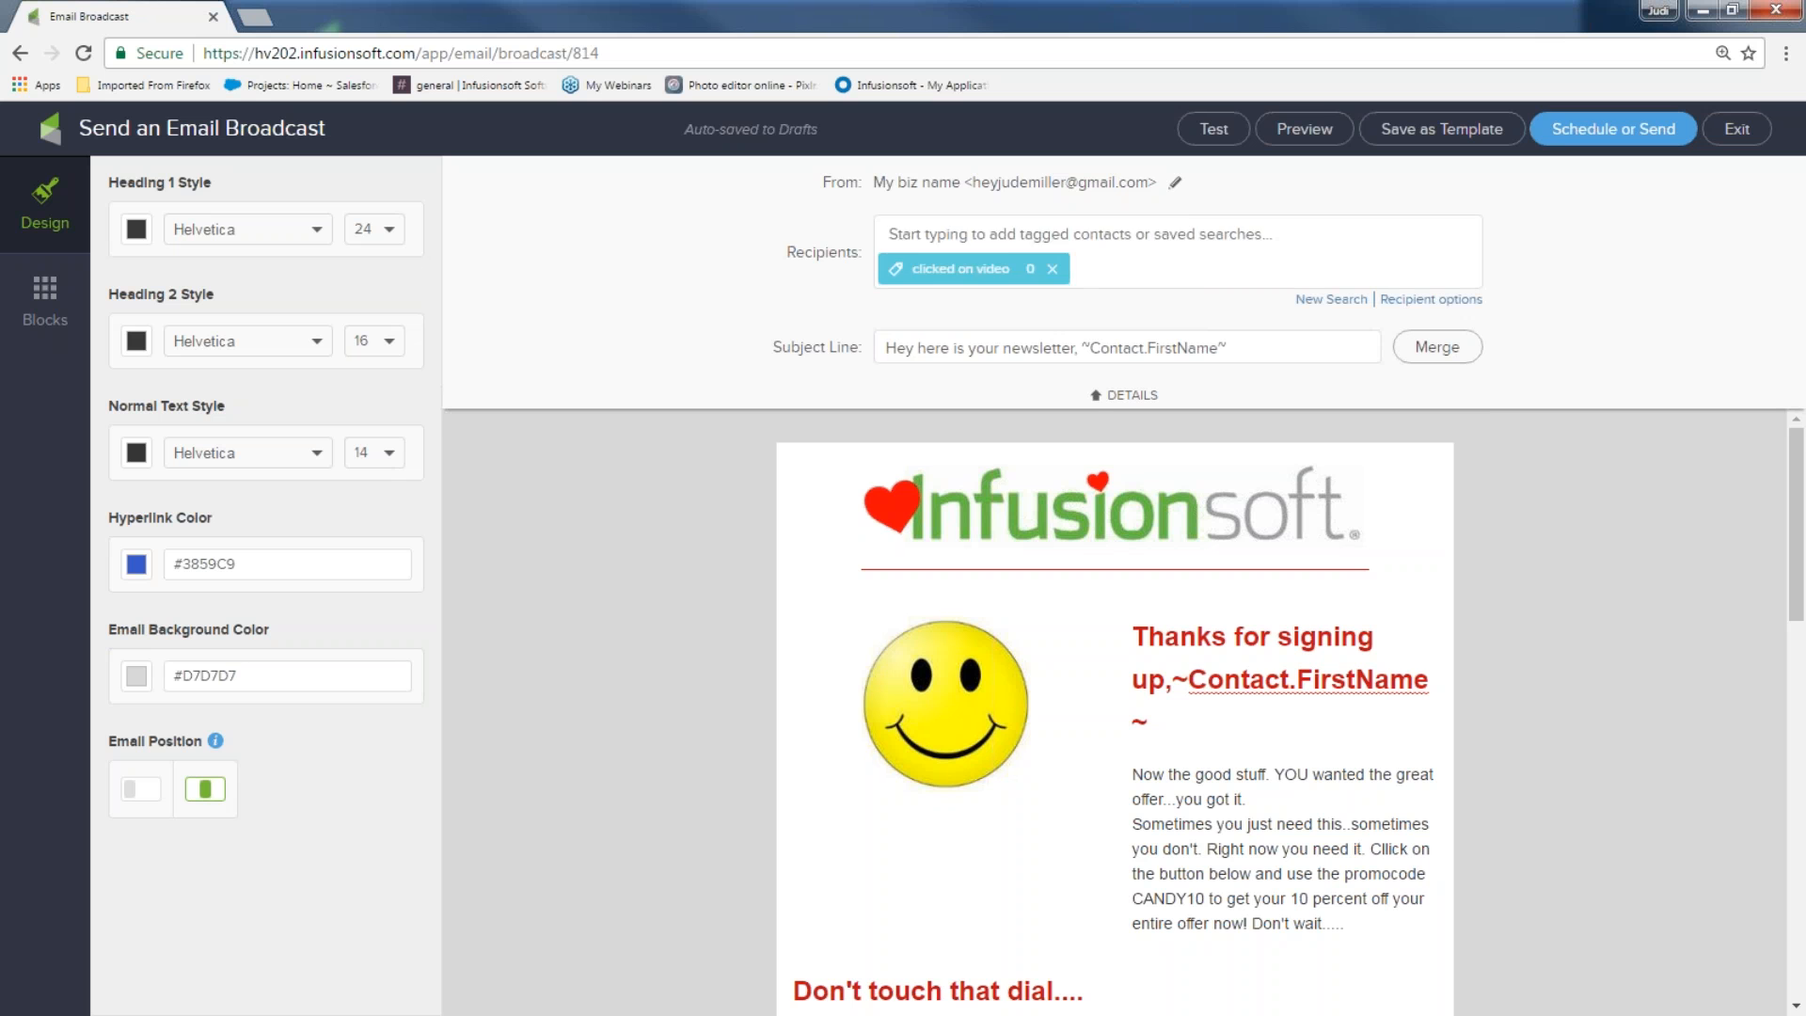
click(1054, 271)
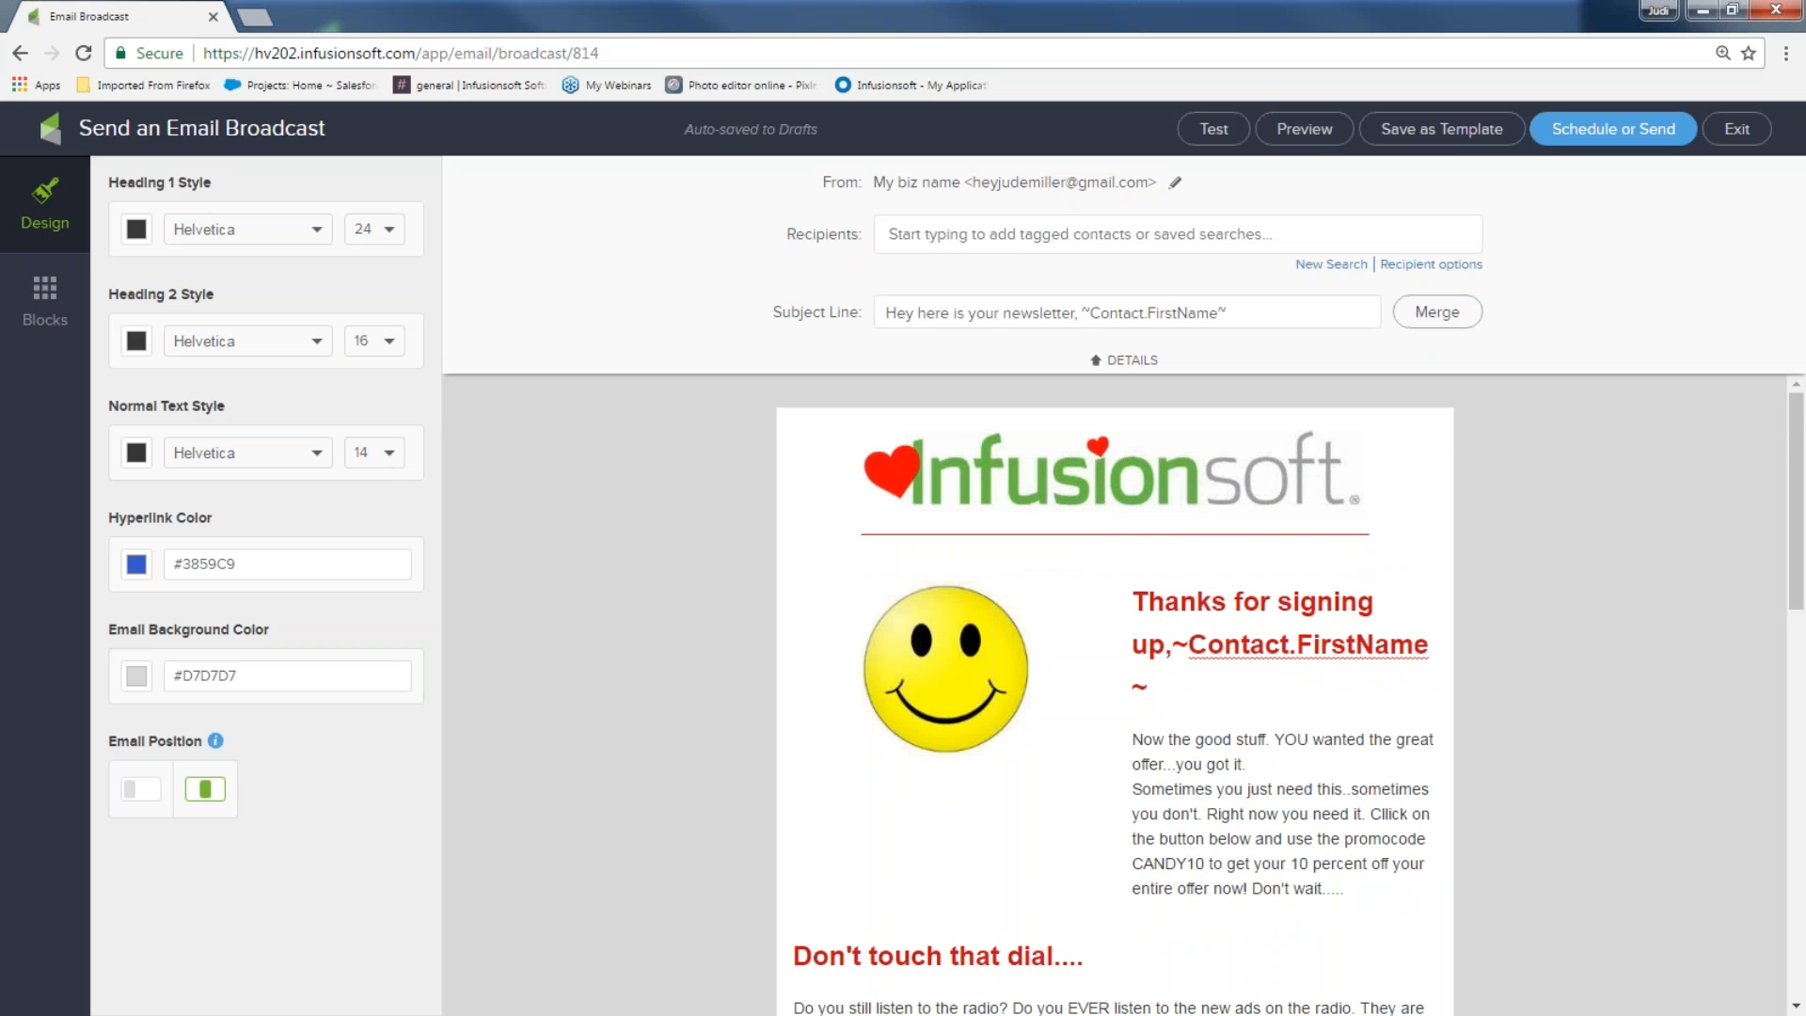
Build a recipient list with New Search, then remove the resulting 208-contact list
click(1332, 267)
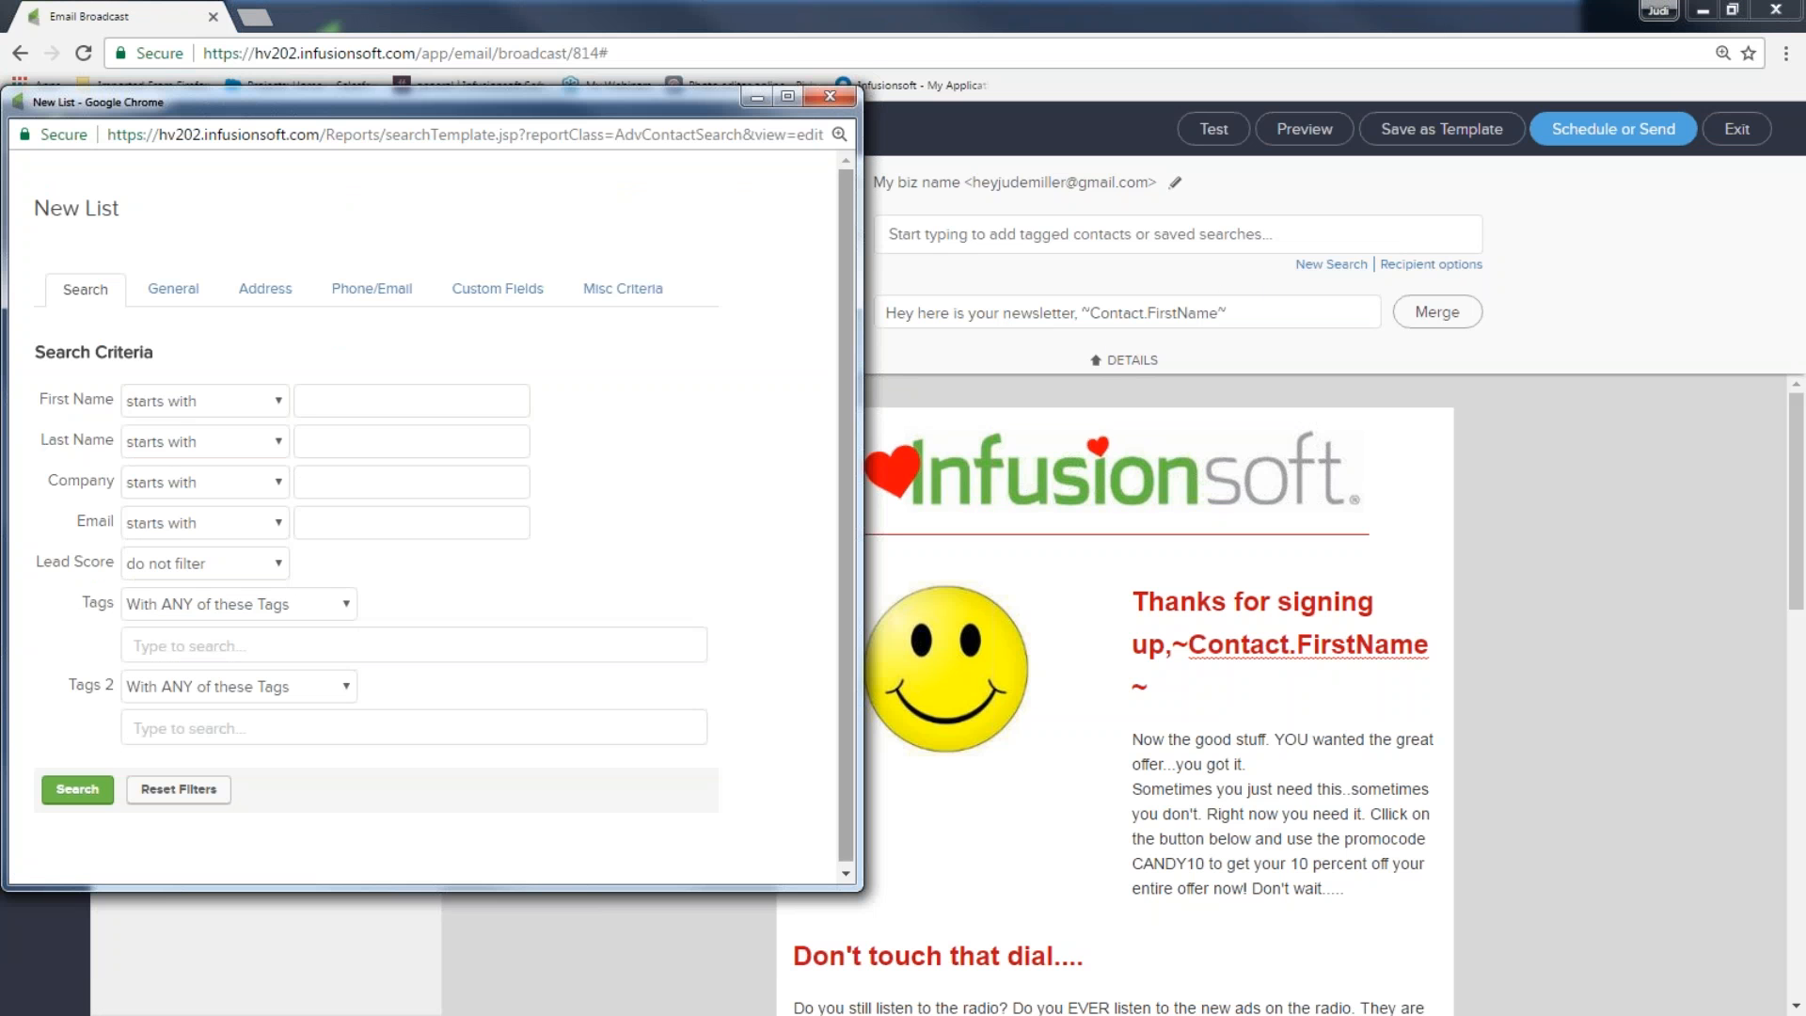
click(77, 788)
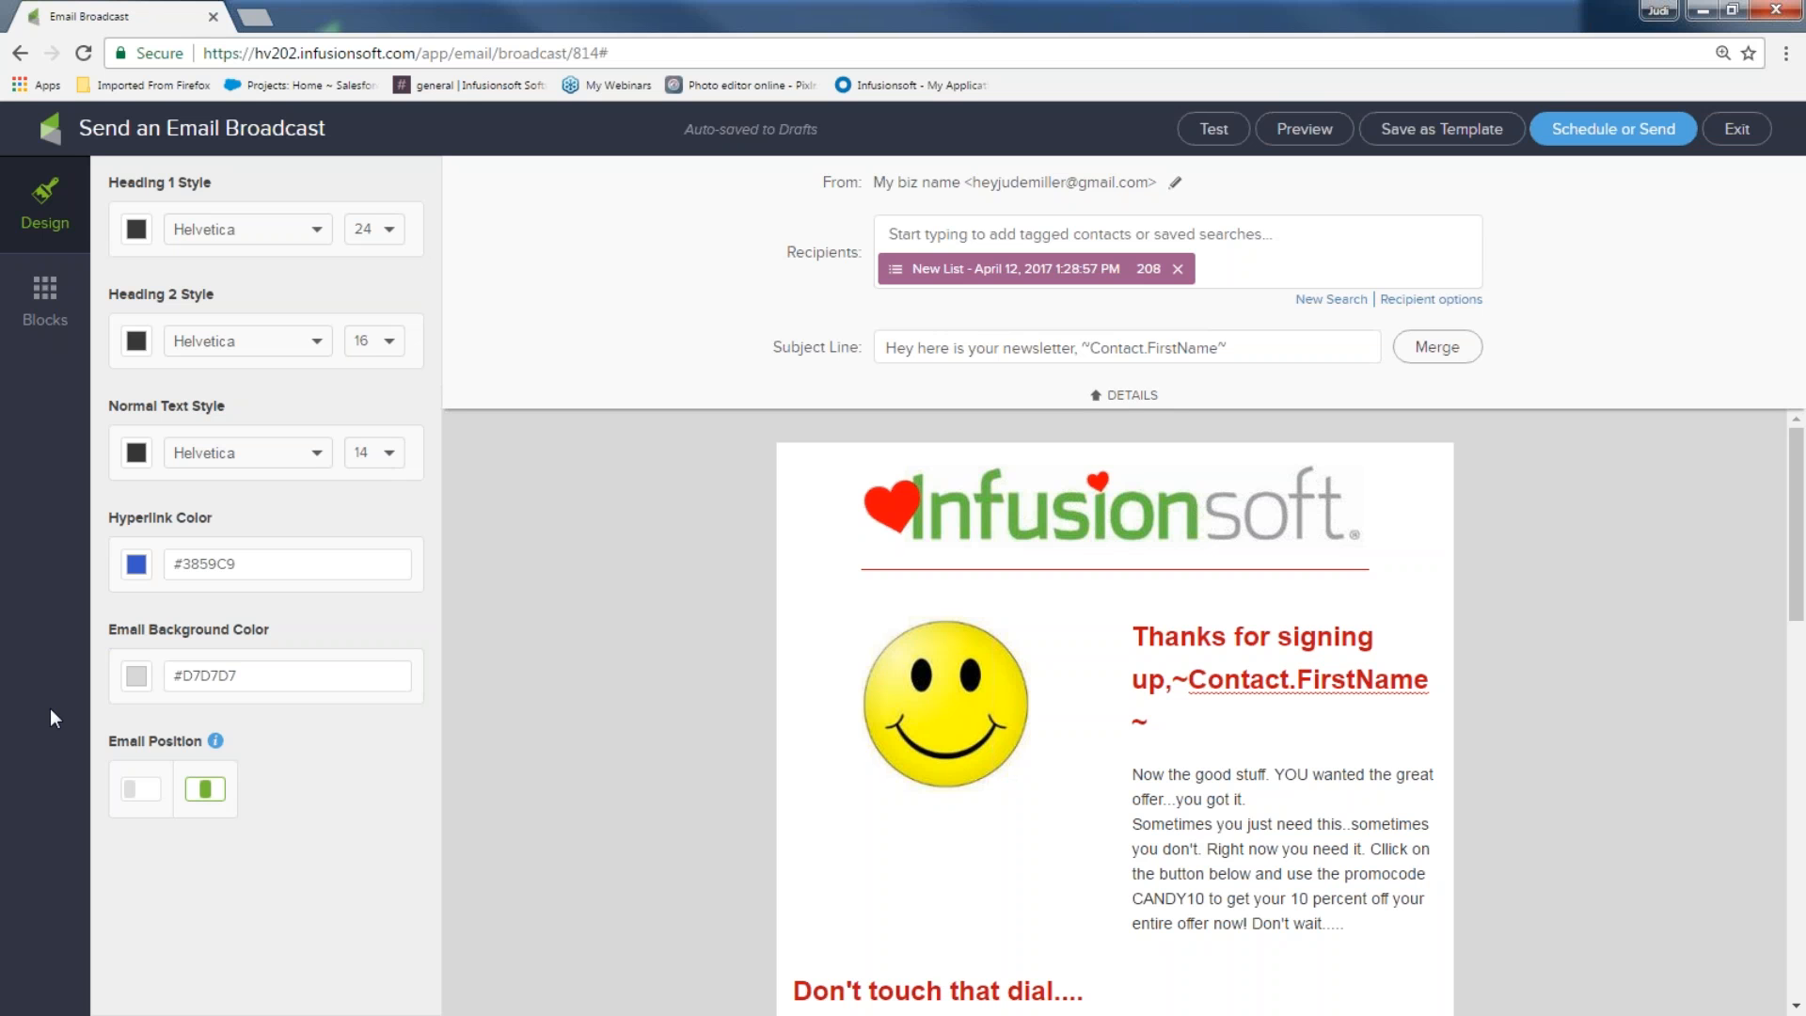
click(1177, 270)
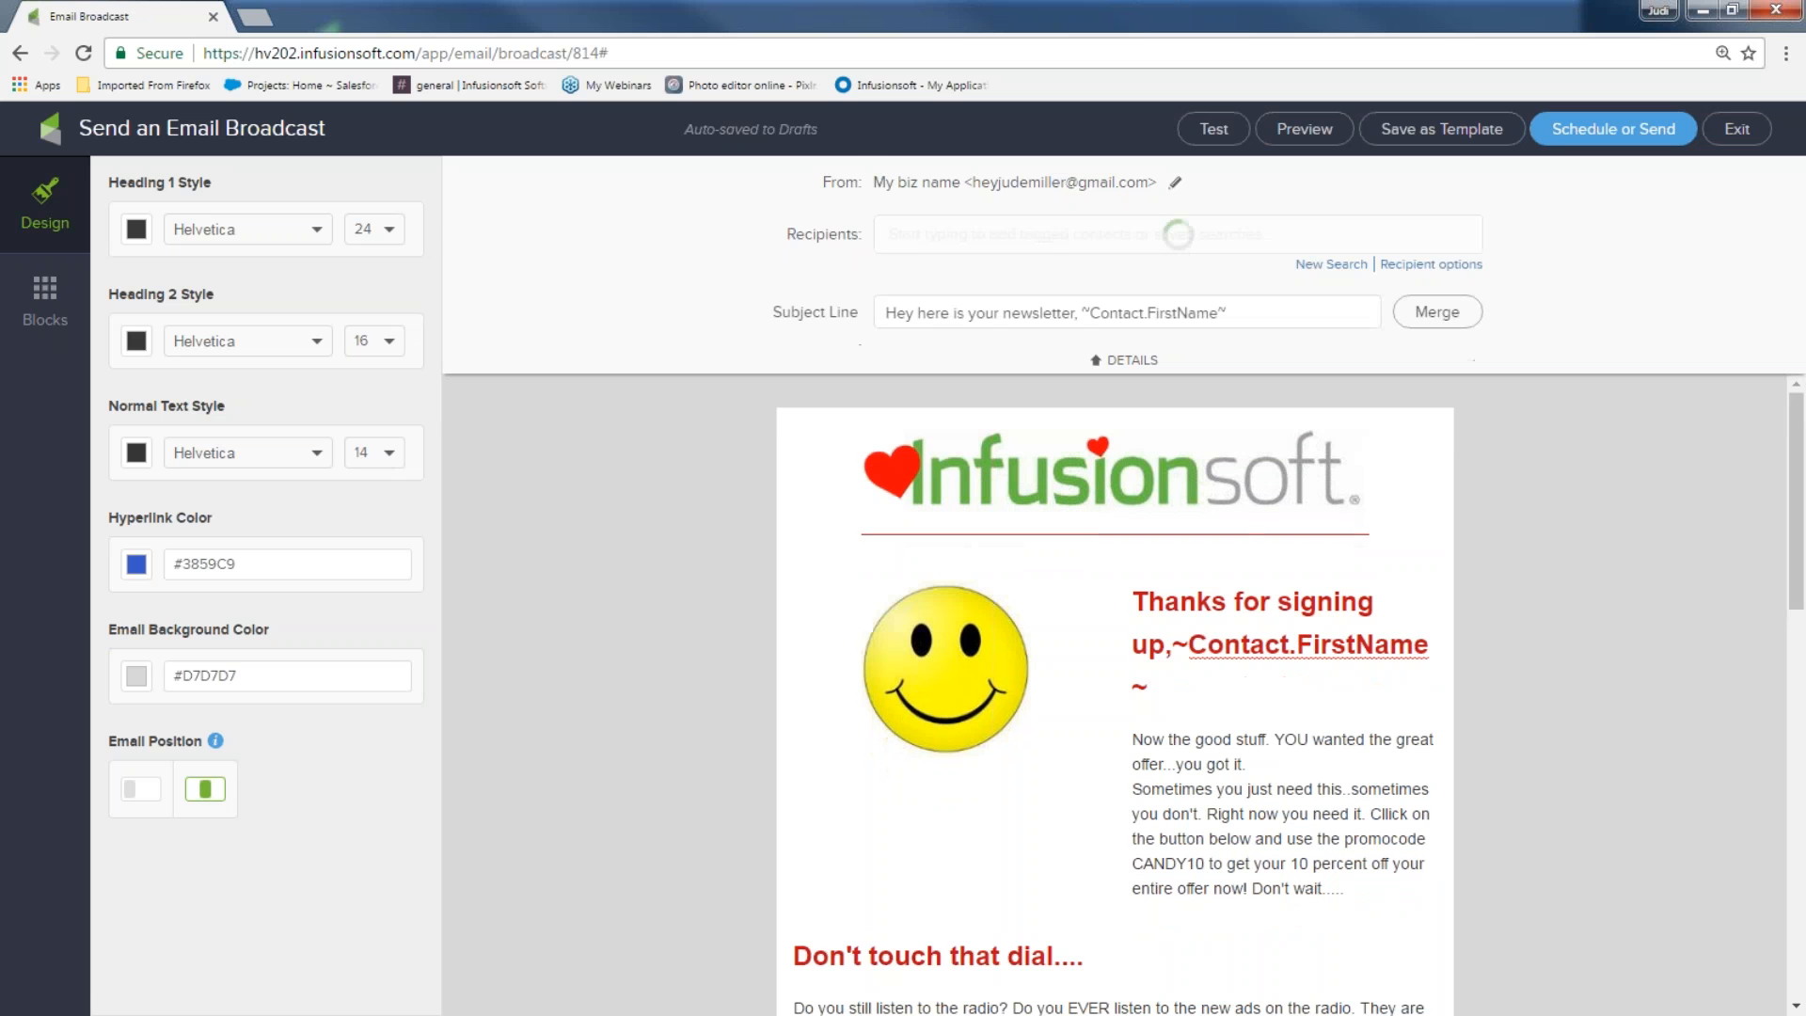
Run a search by a contact's first name to create a one-contact recipient list
click(1328, 268)
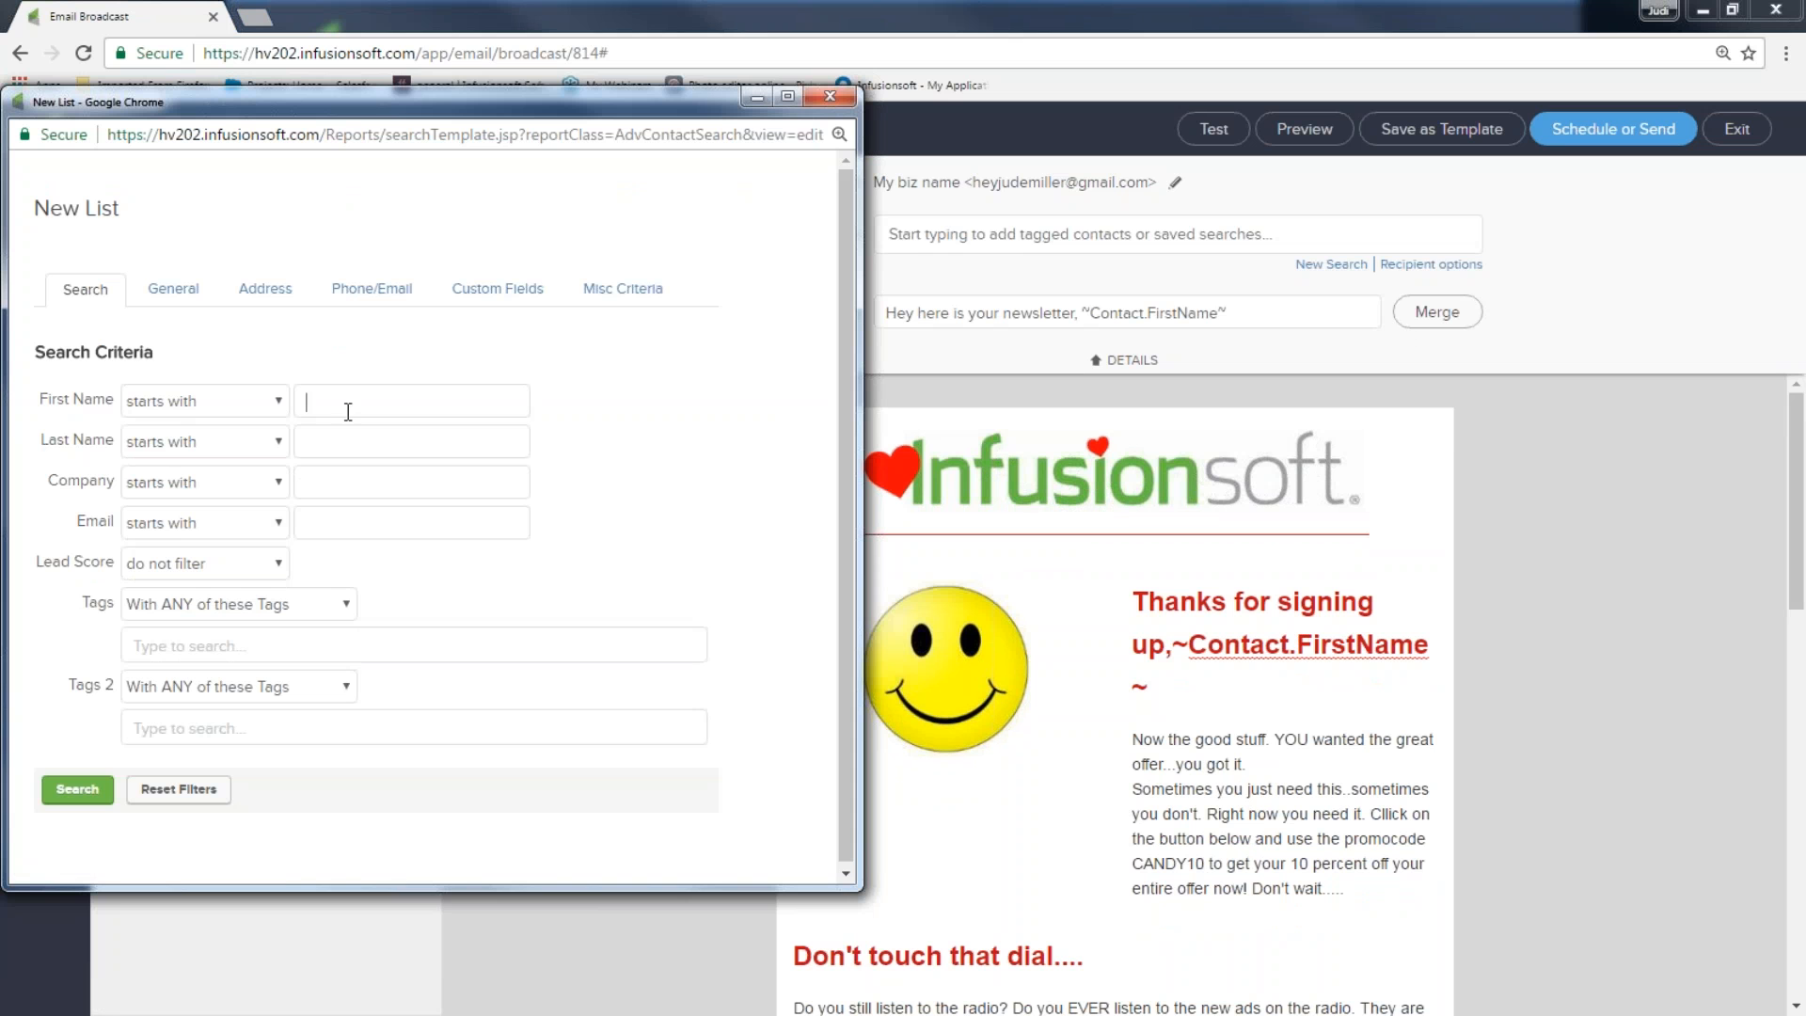
click(348, 411)
text(abe)
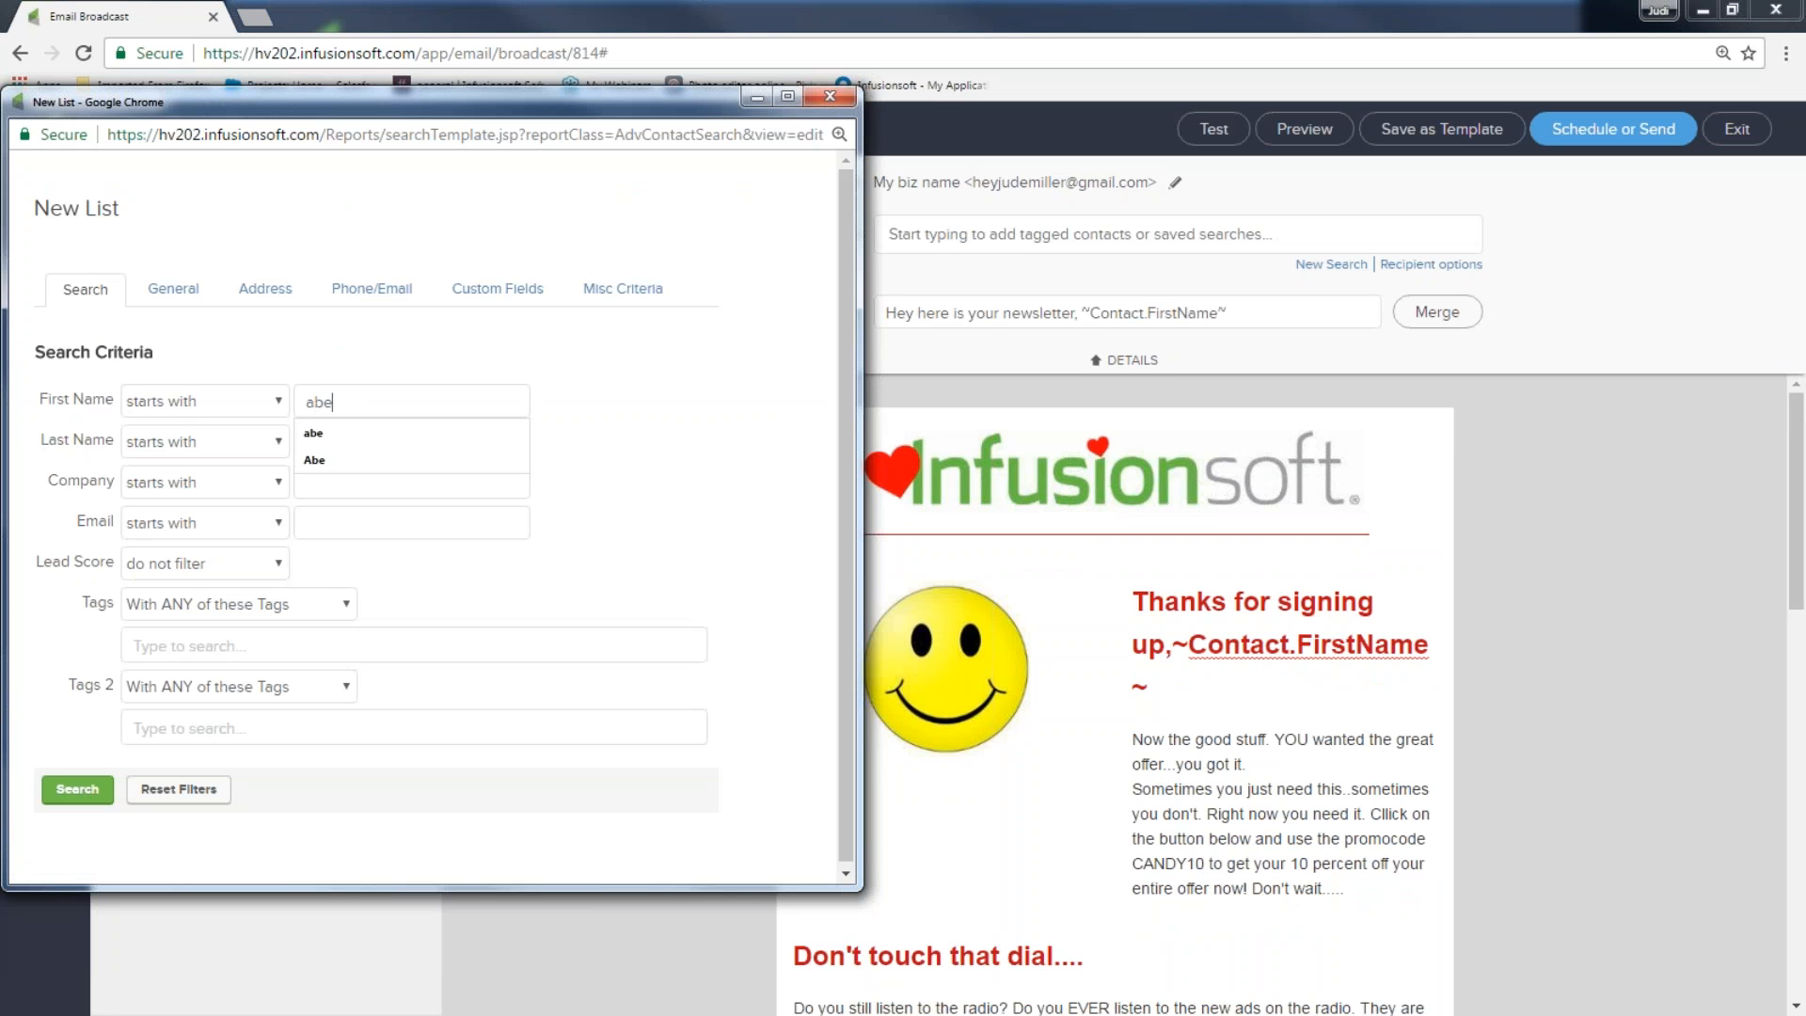
click(79, 791)
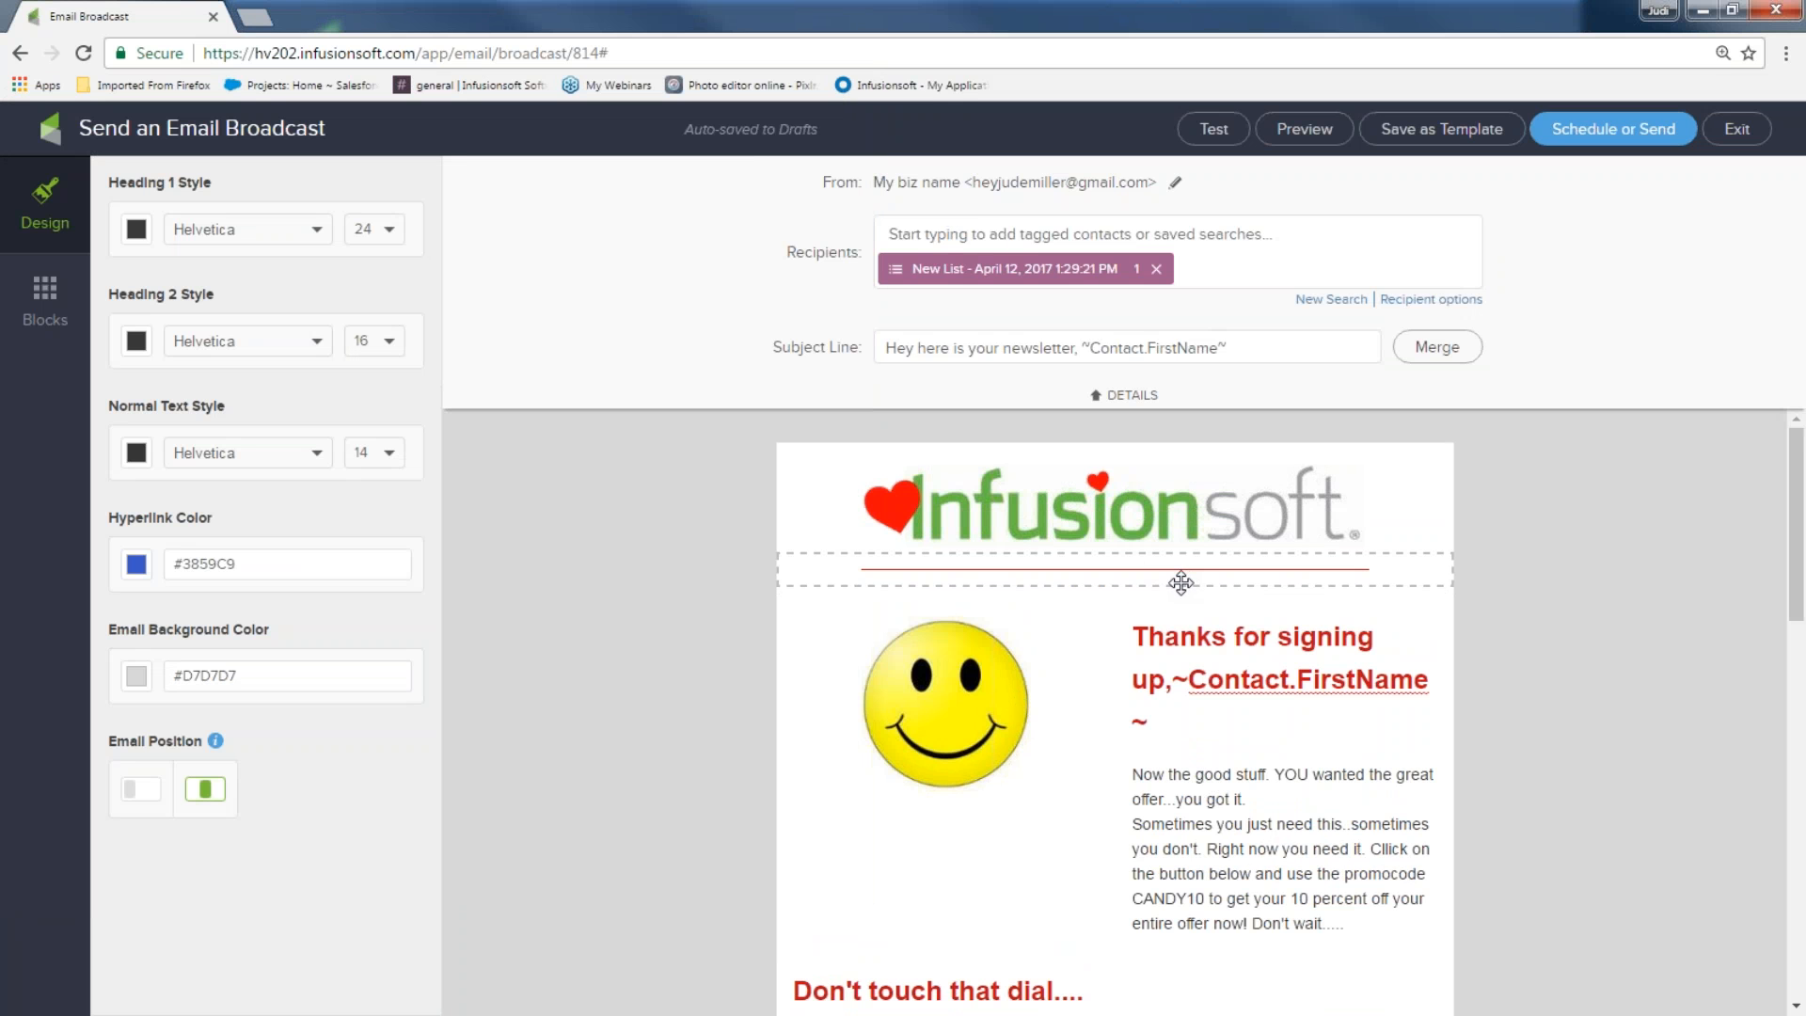
Send the broadcast immediately by choosing Send Now in the send checklist
click(1638, 139)
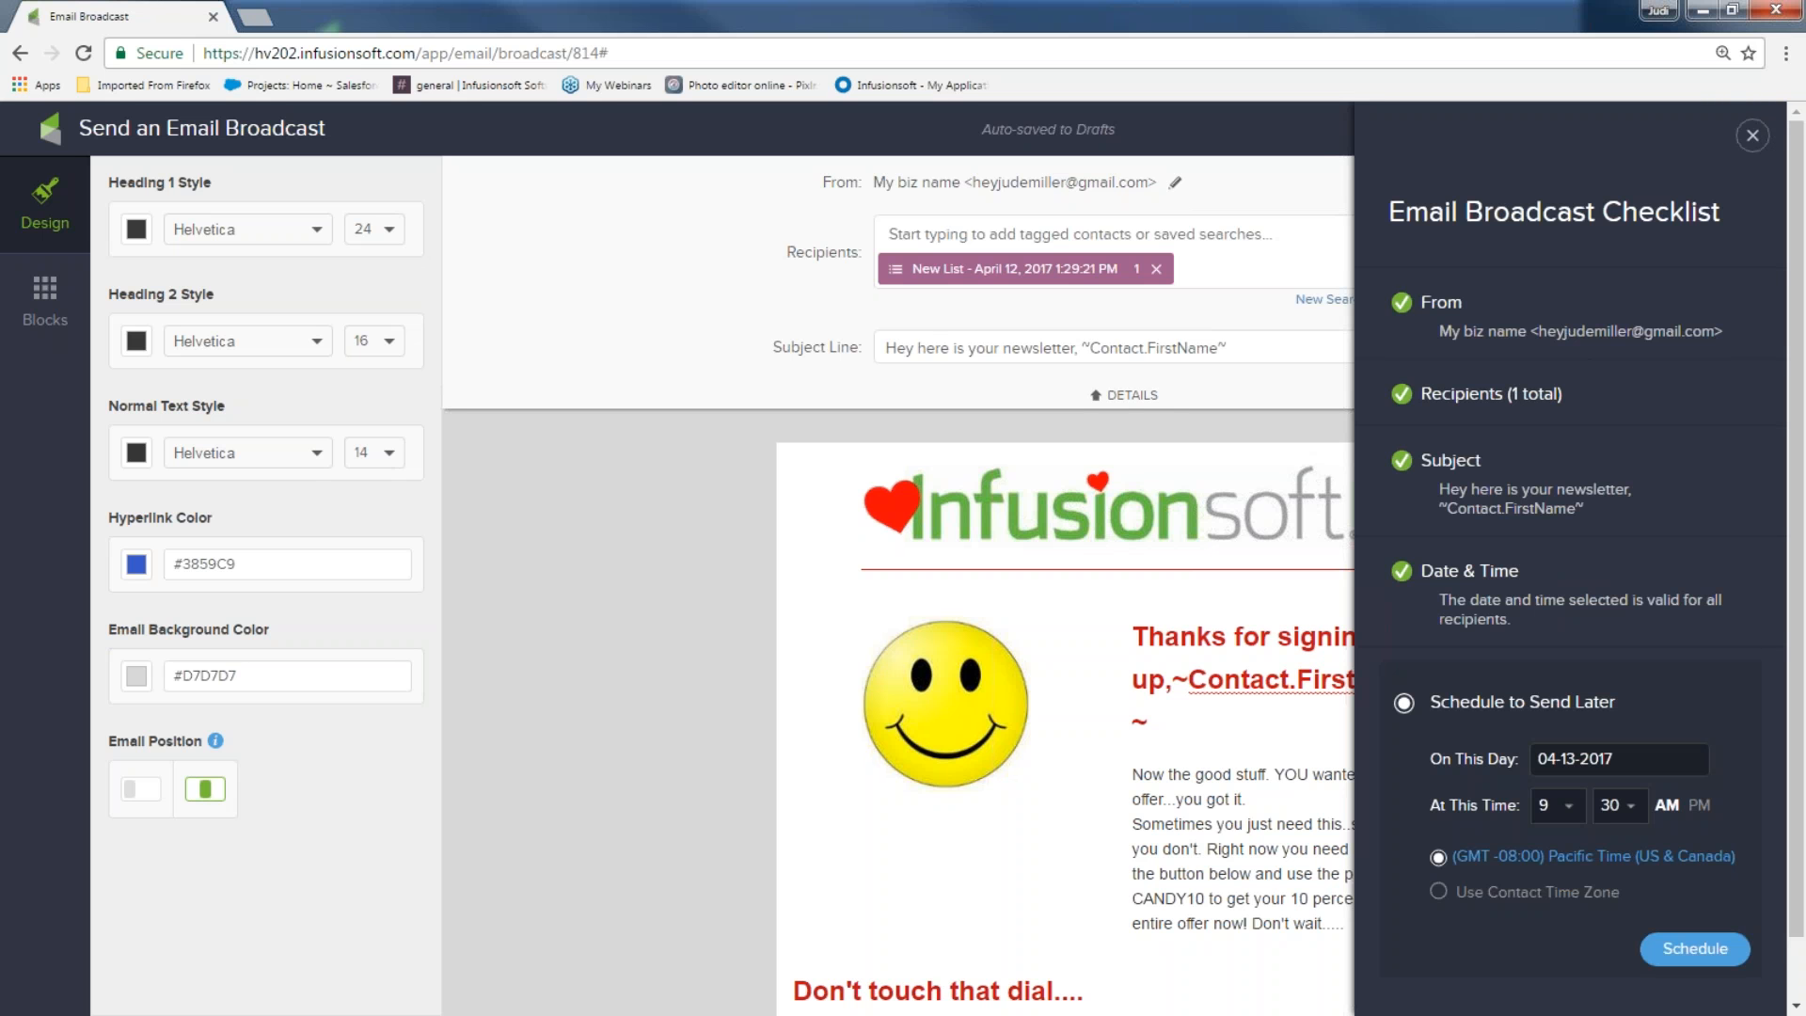
scroll(1624, 570, down, 1)
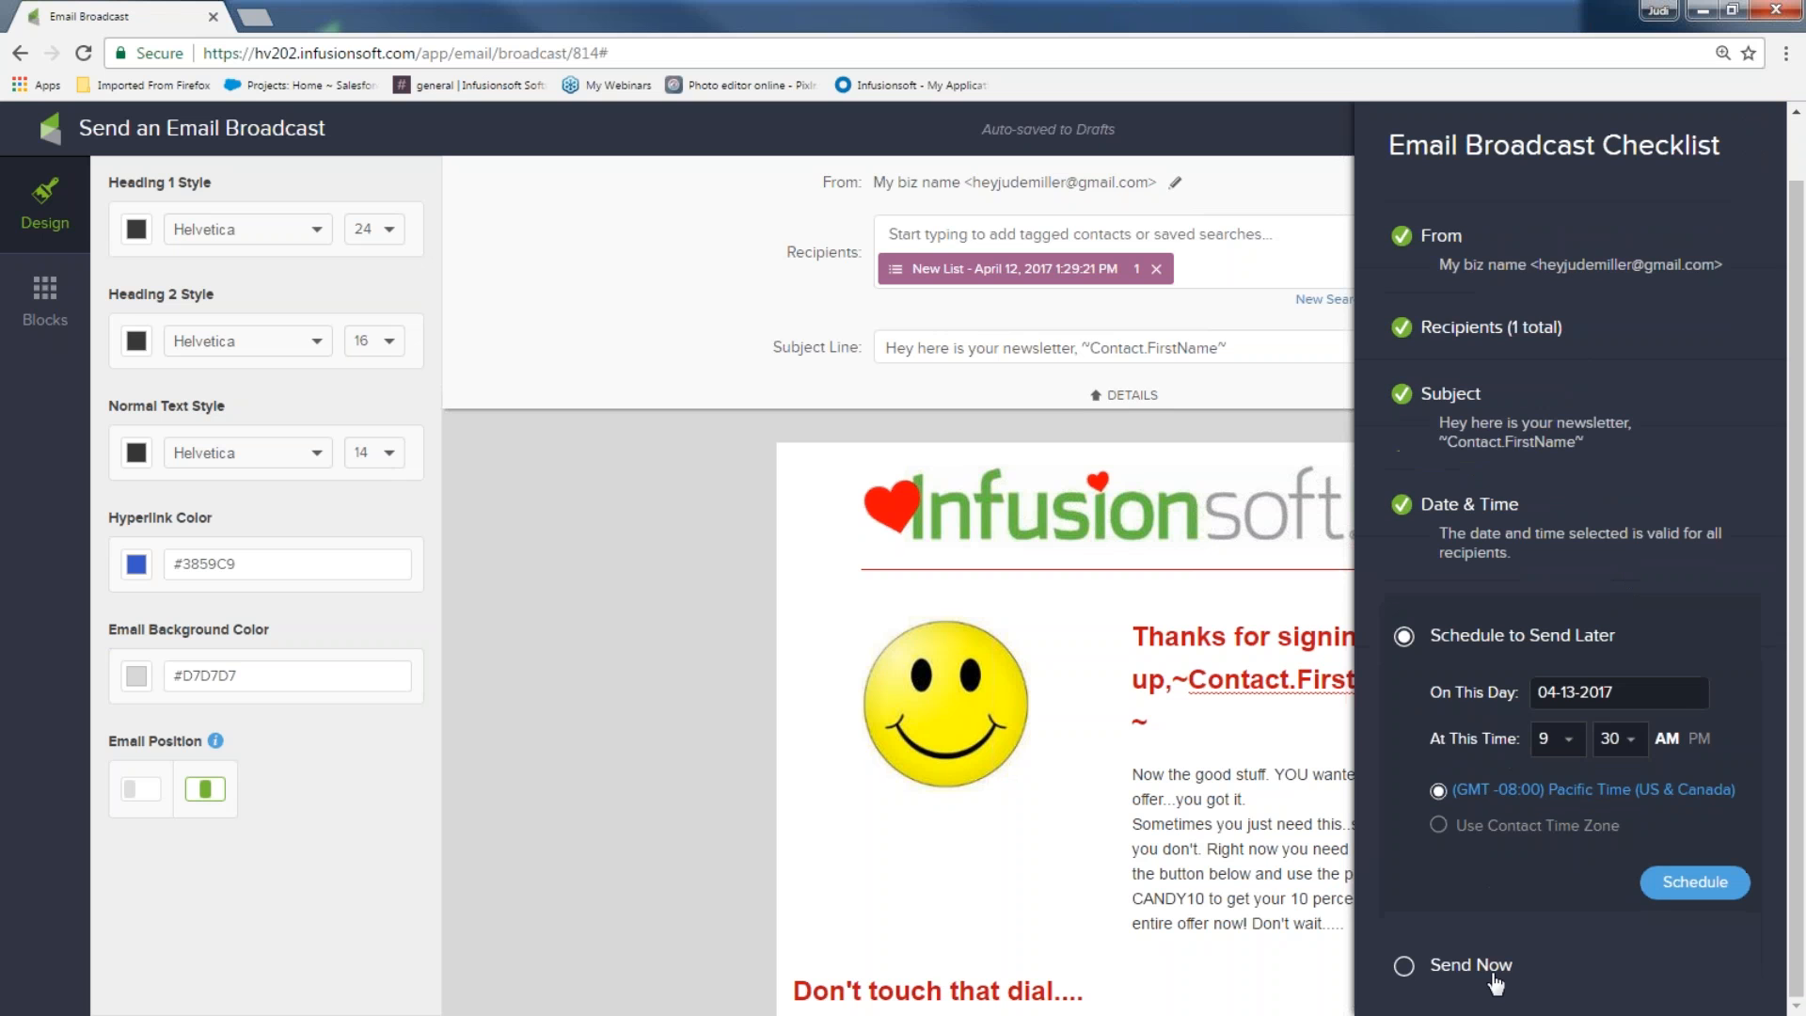
click(1405, 968)
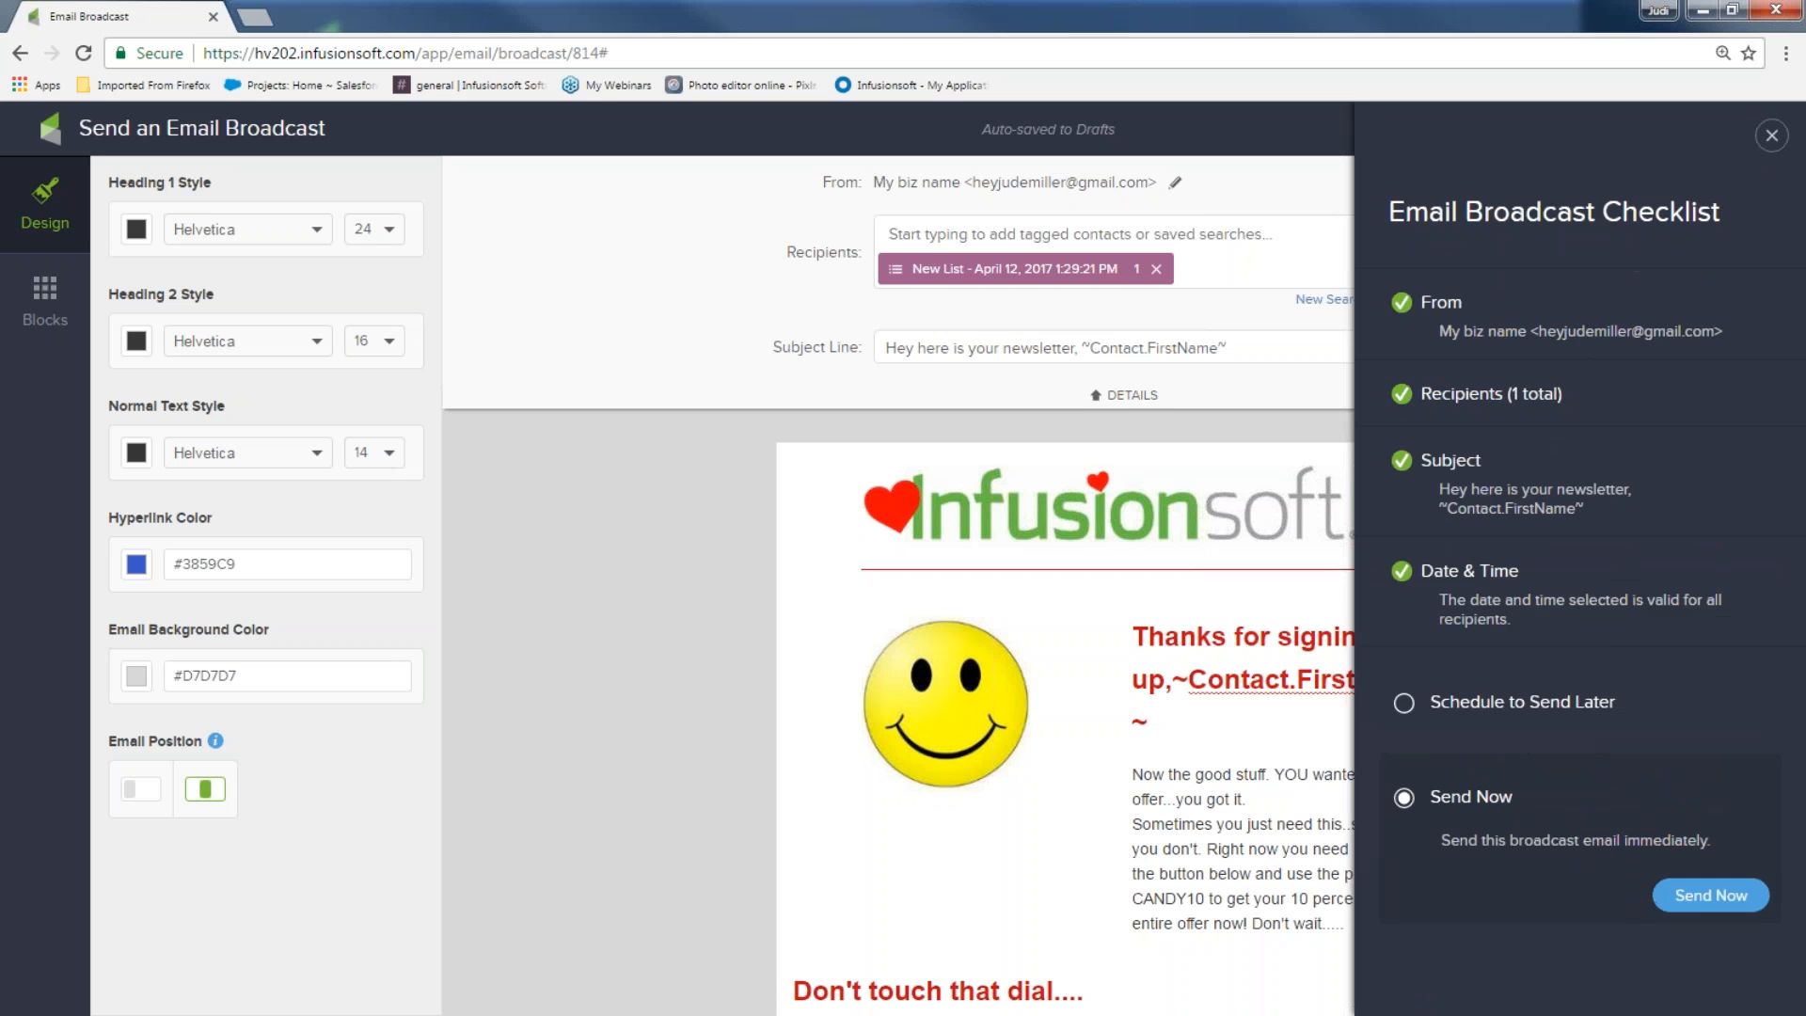
click(1711, 894)
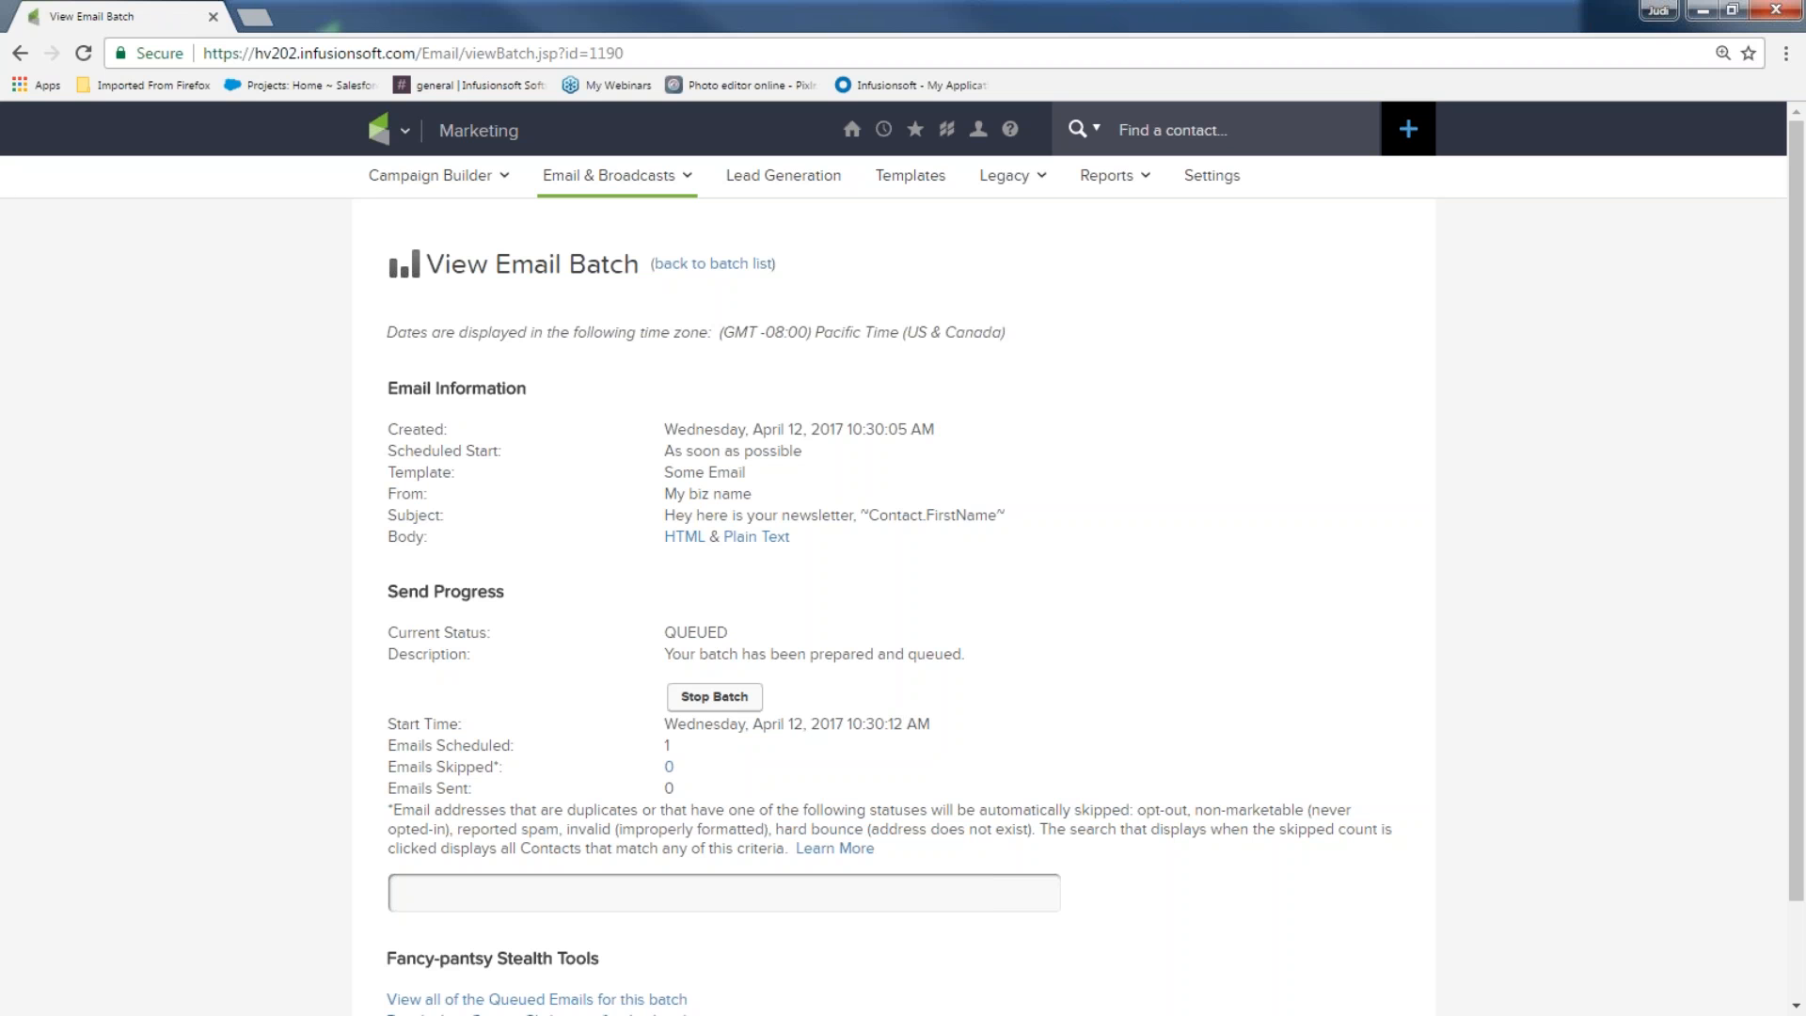
Review the batch's Send Progress and Broadcast Stats: COMPLETED, 1 sent, 0 skipped, 100% unopened
scroll(1686, 963, down, 2)
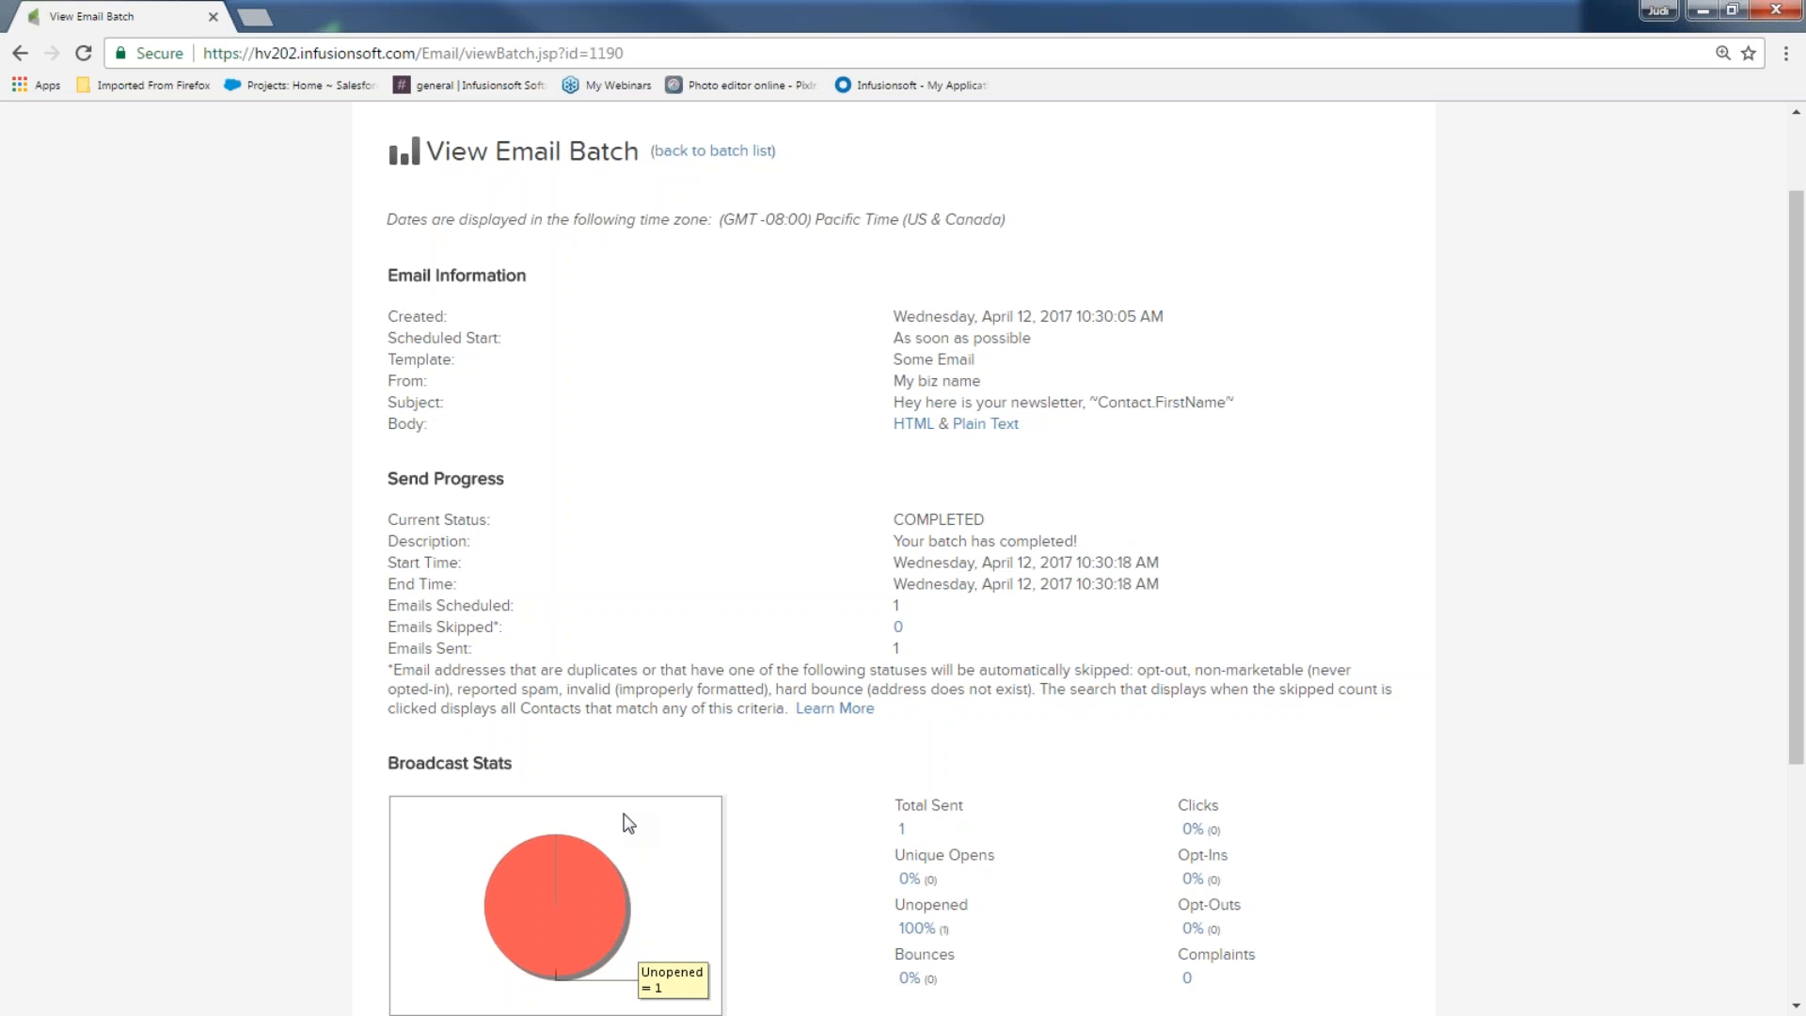
scroll(645, 834, down, 3)
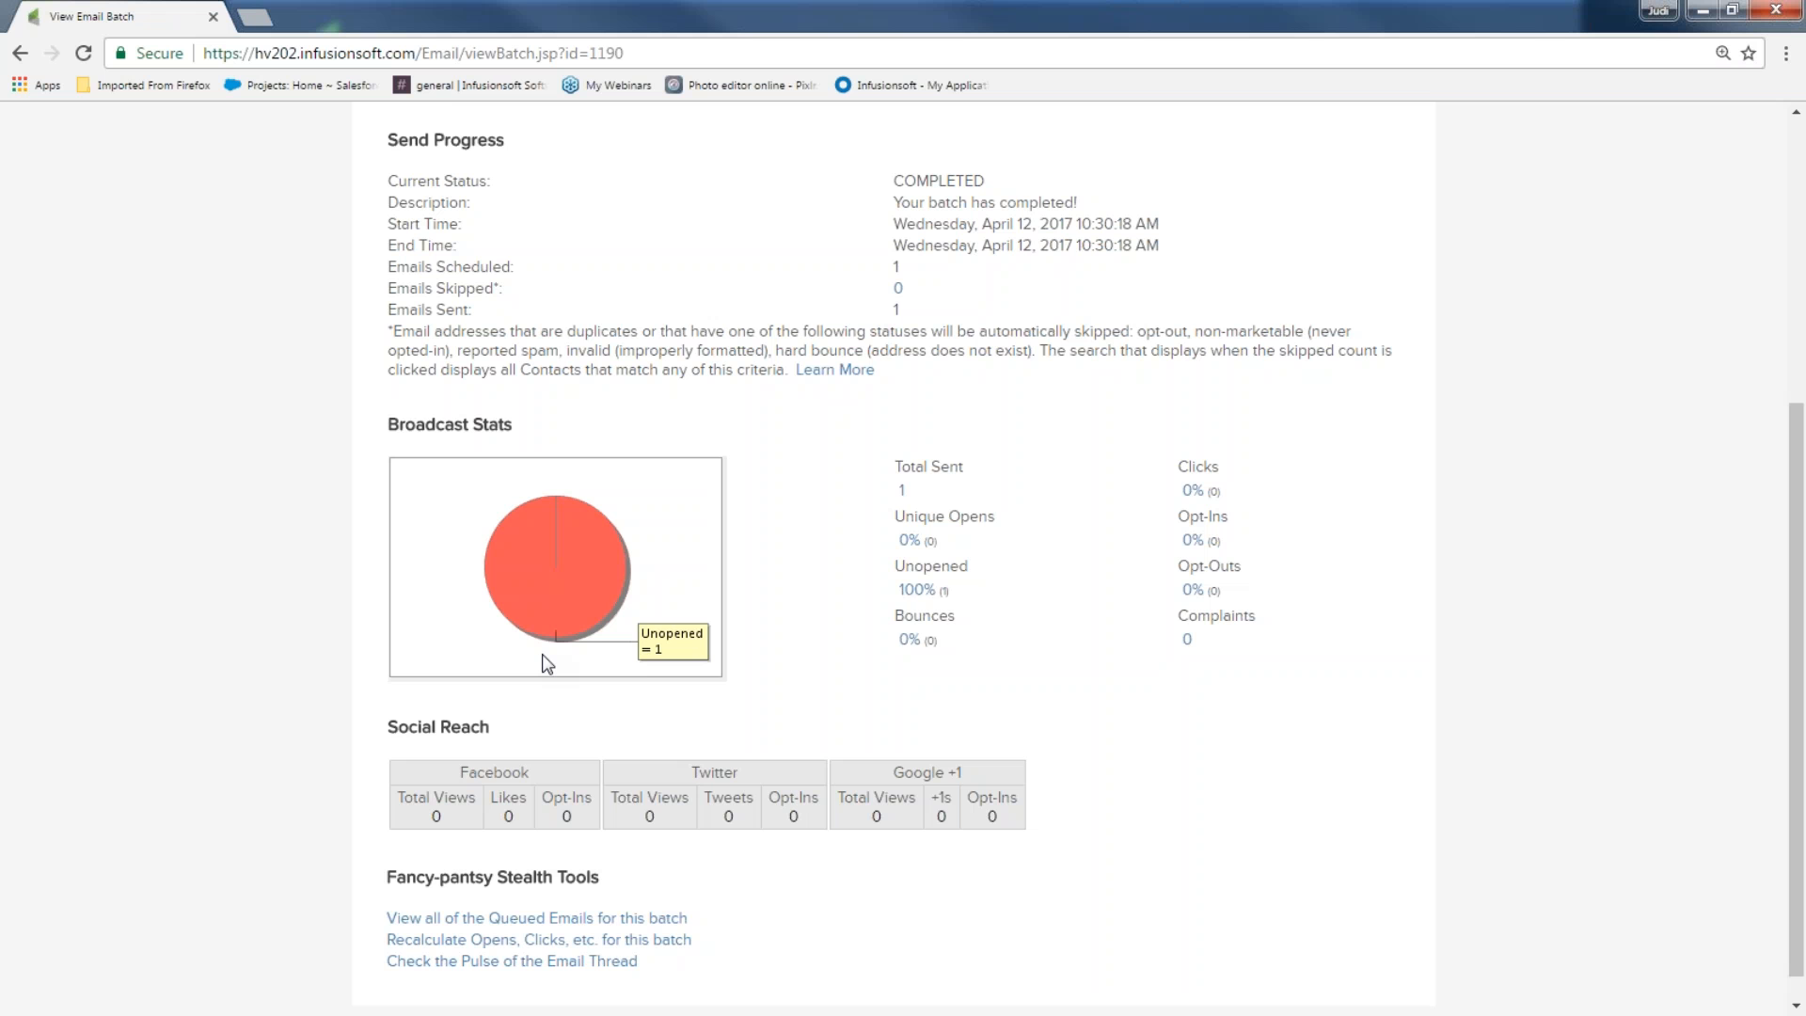
scroll(489, 675, up, 5)
click(411, 132)
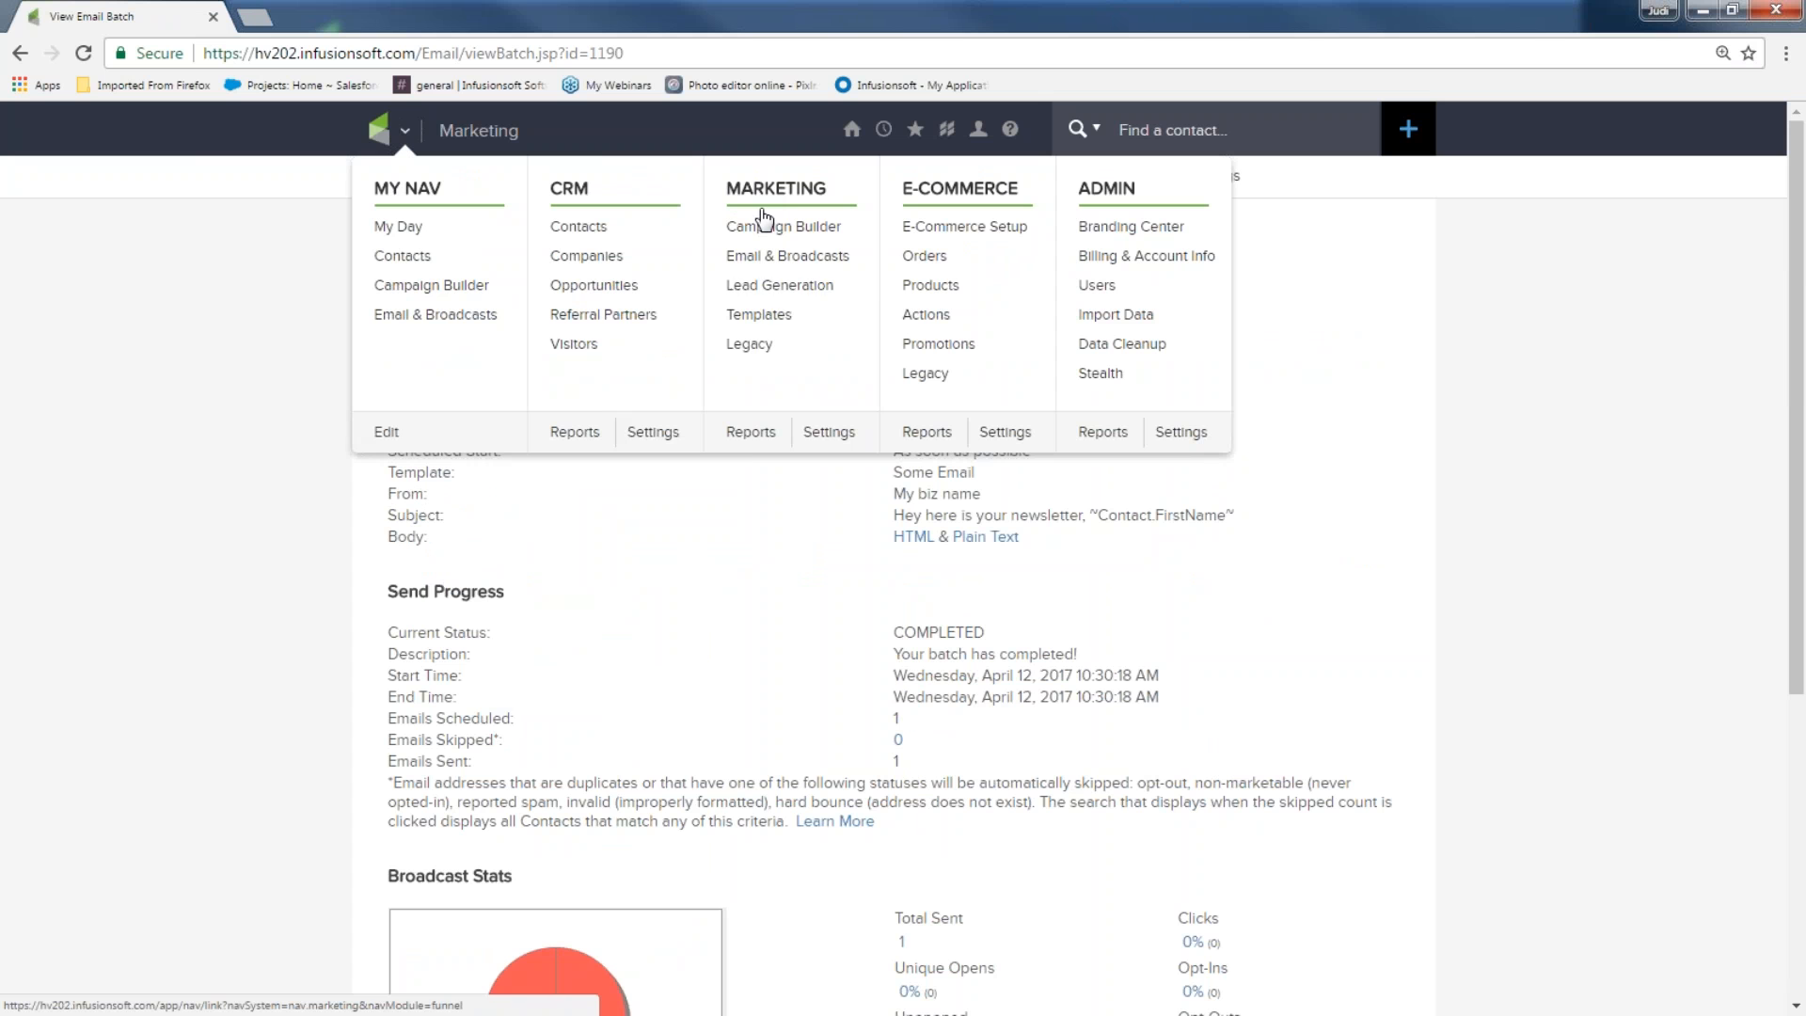
Open the newest batch from Marketing > Reports > Email Broadcasts and review its stats
click(743, 433)
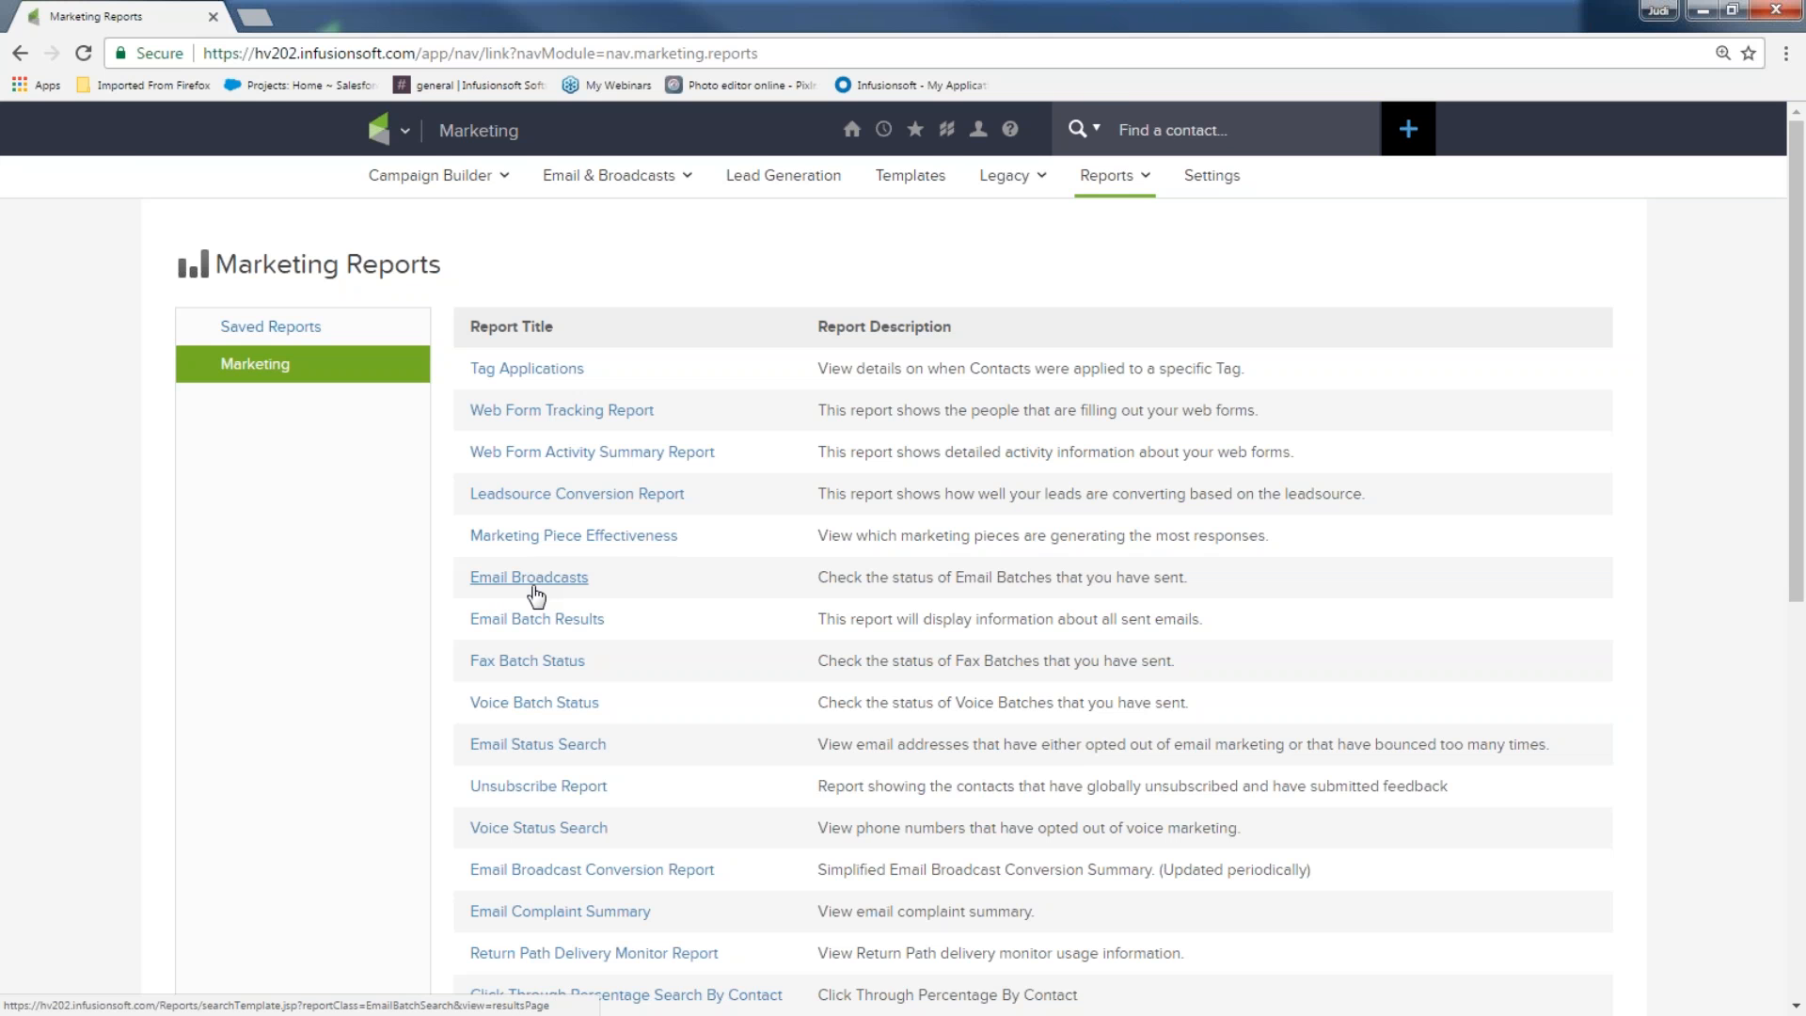
click(537, 581)
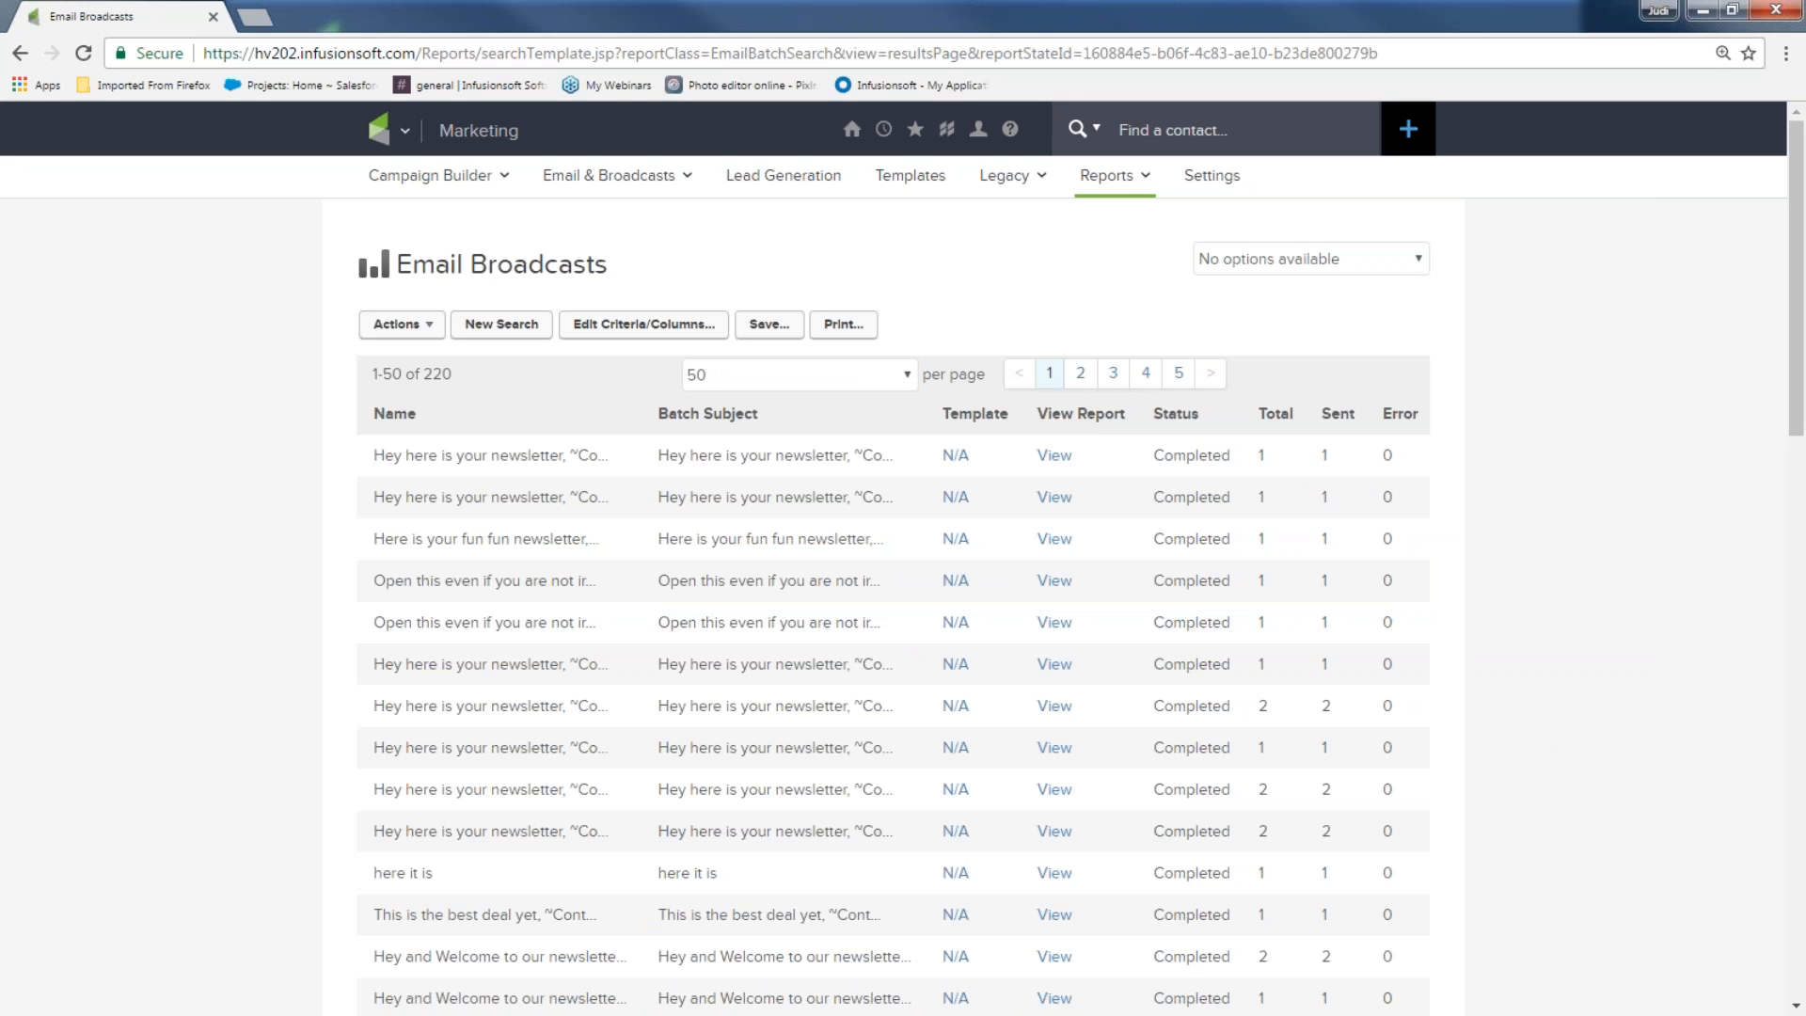
click(1051, 457)
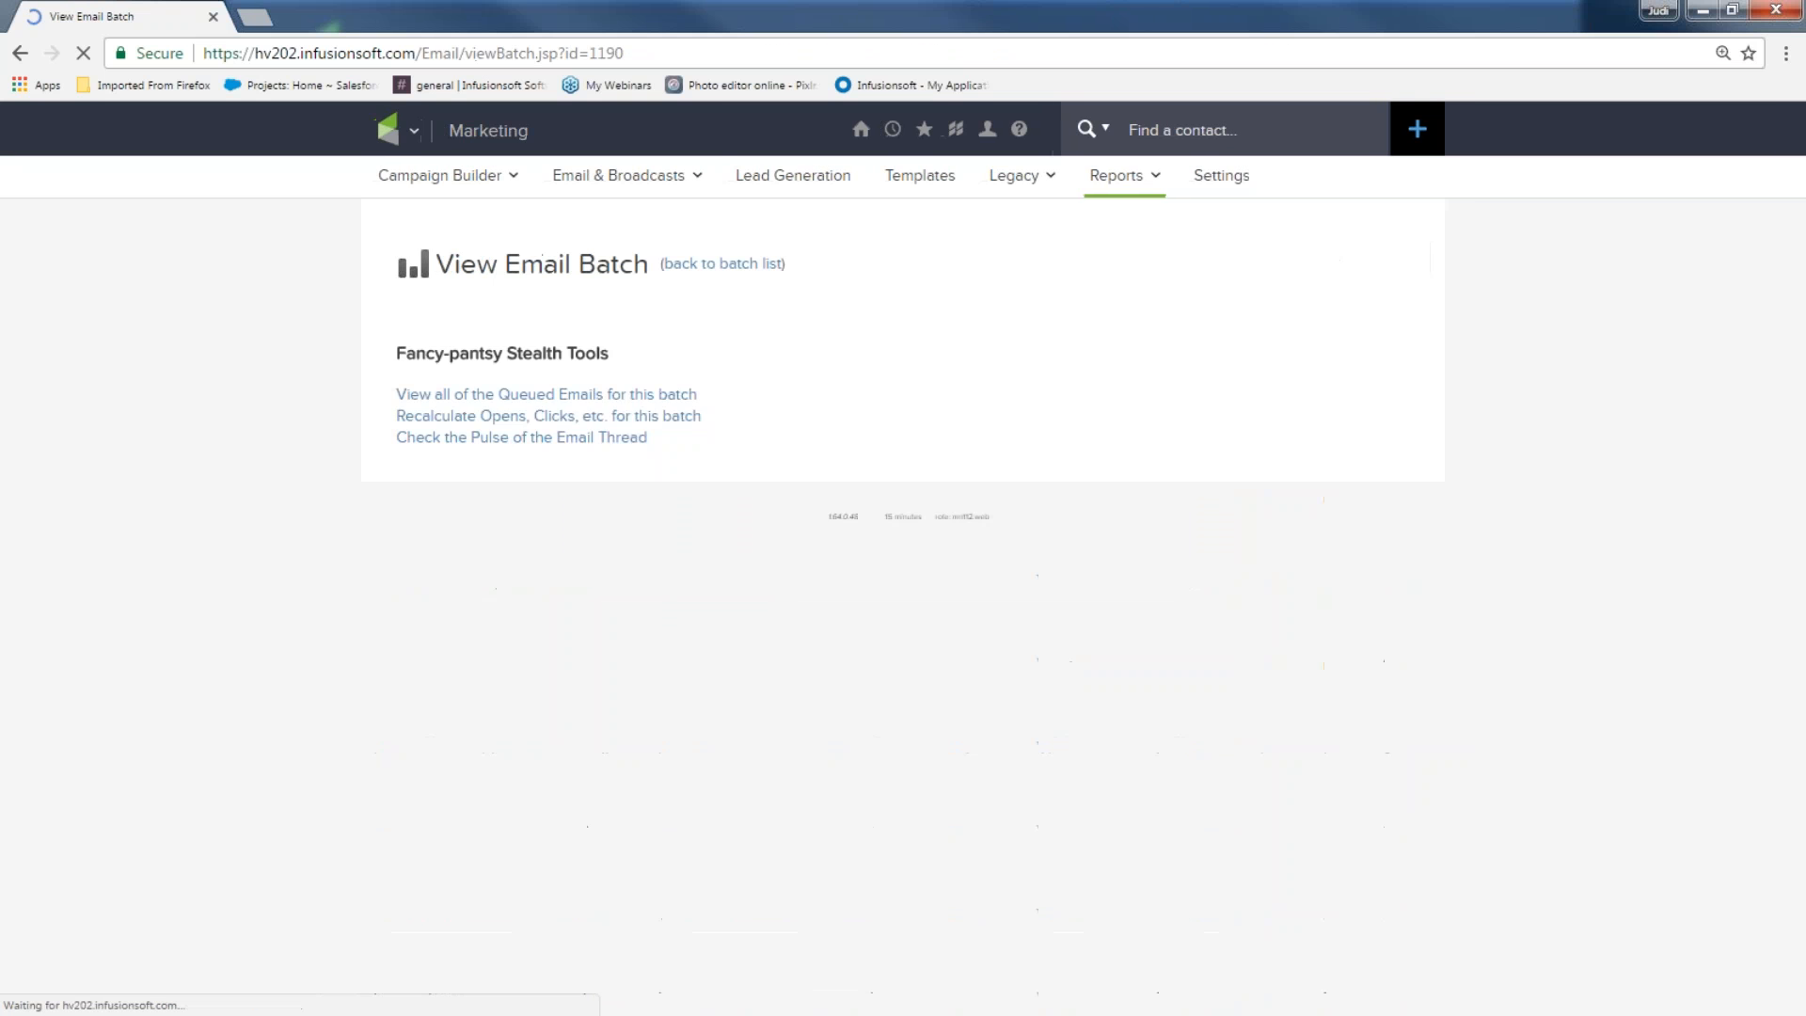
scroll(1068, 517, down, 5)
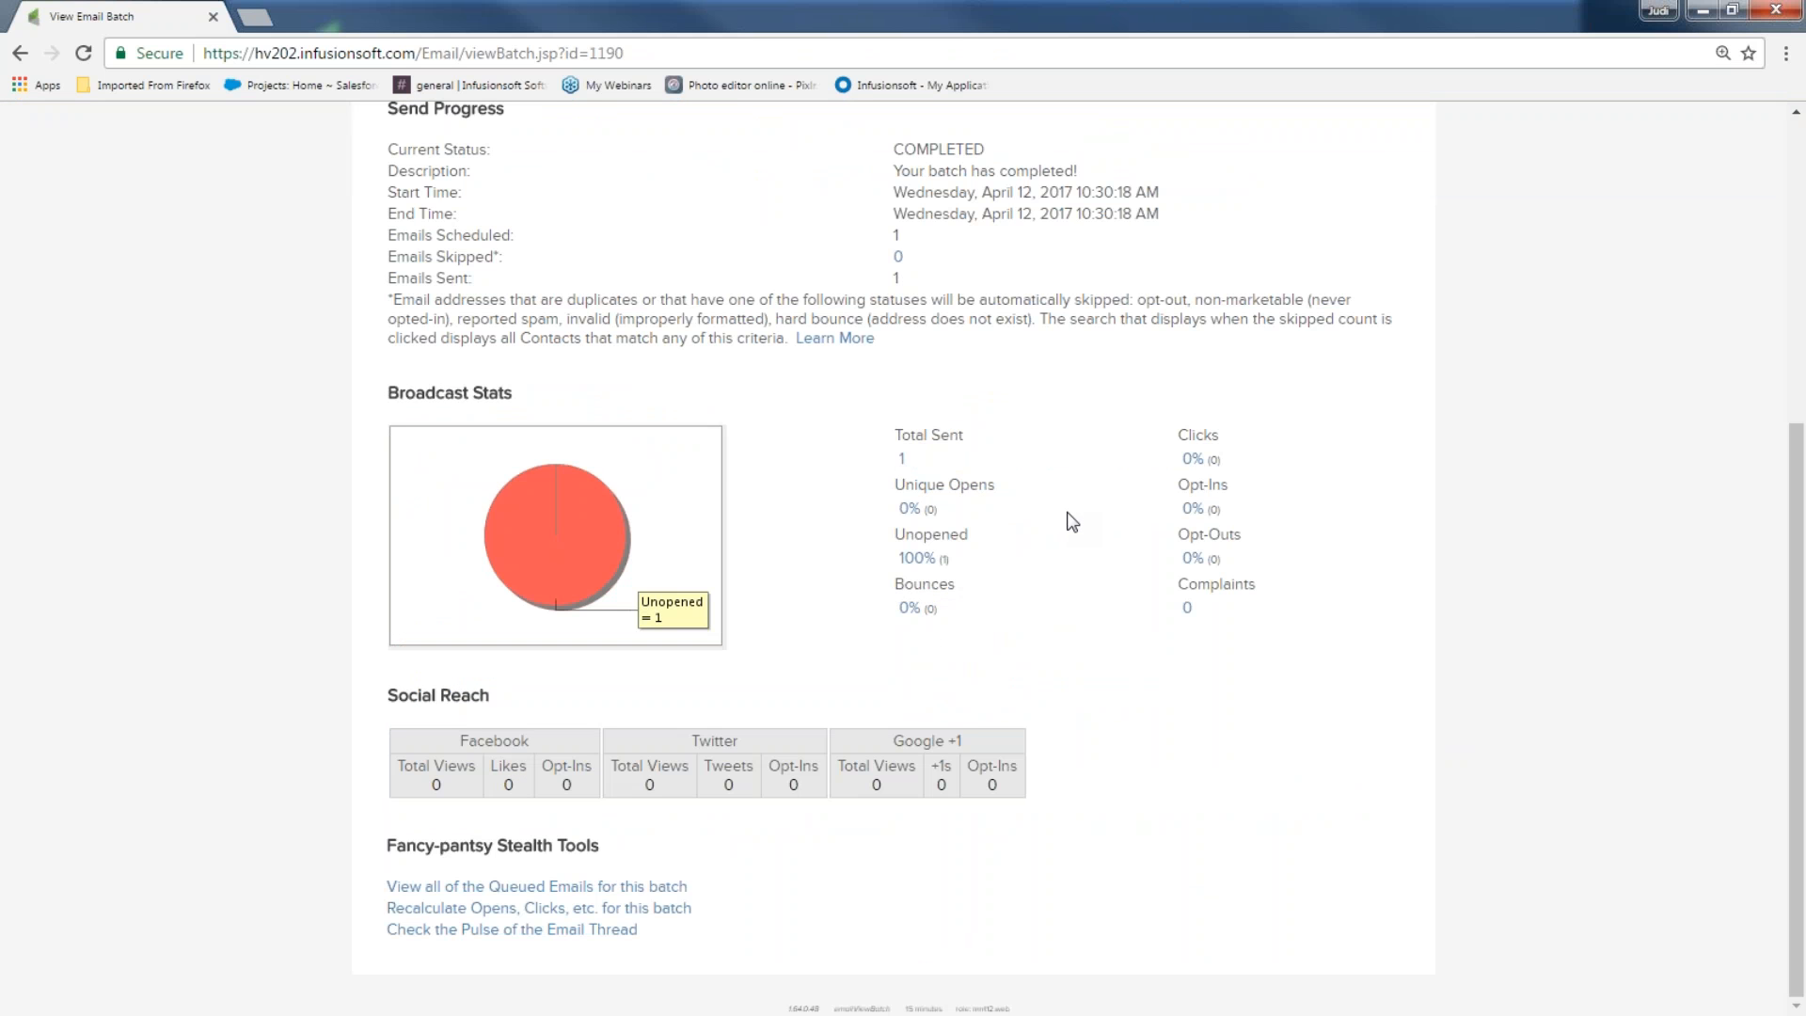
scroll(1081, 516, up, 5)
Go to the Dashboard, then Marketing > Email & Broadcasts, and start a new broadcast
mouse_move(853, 132)
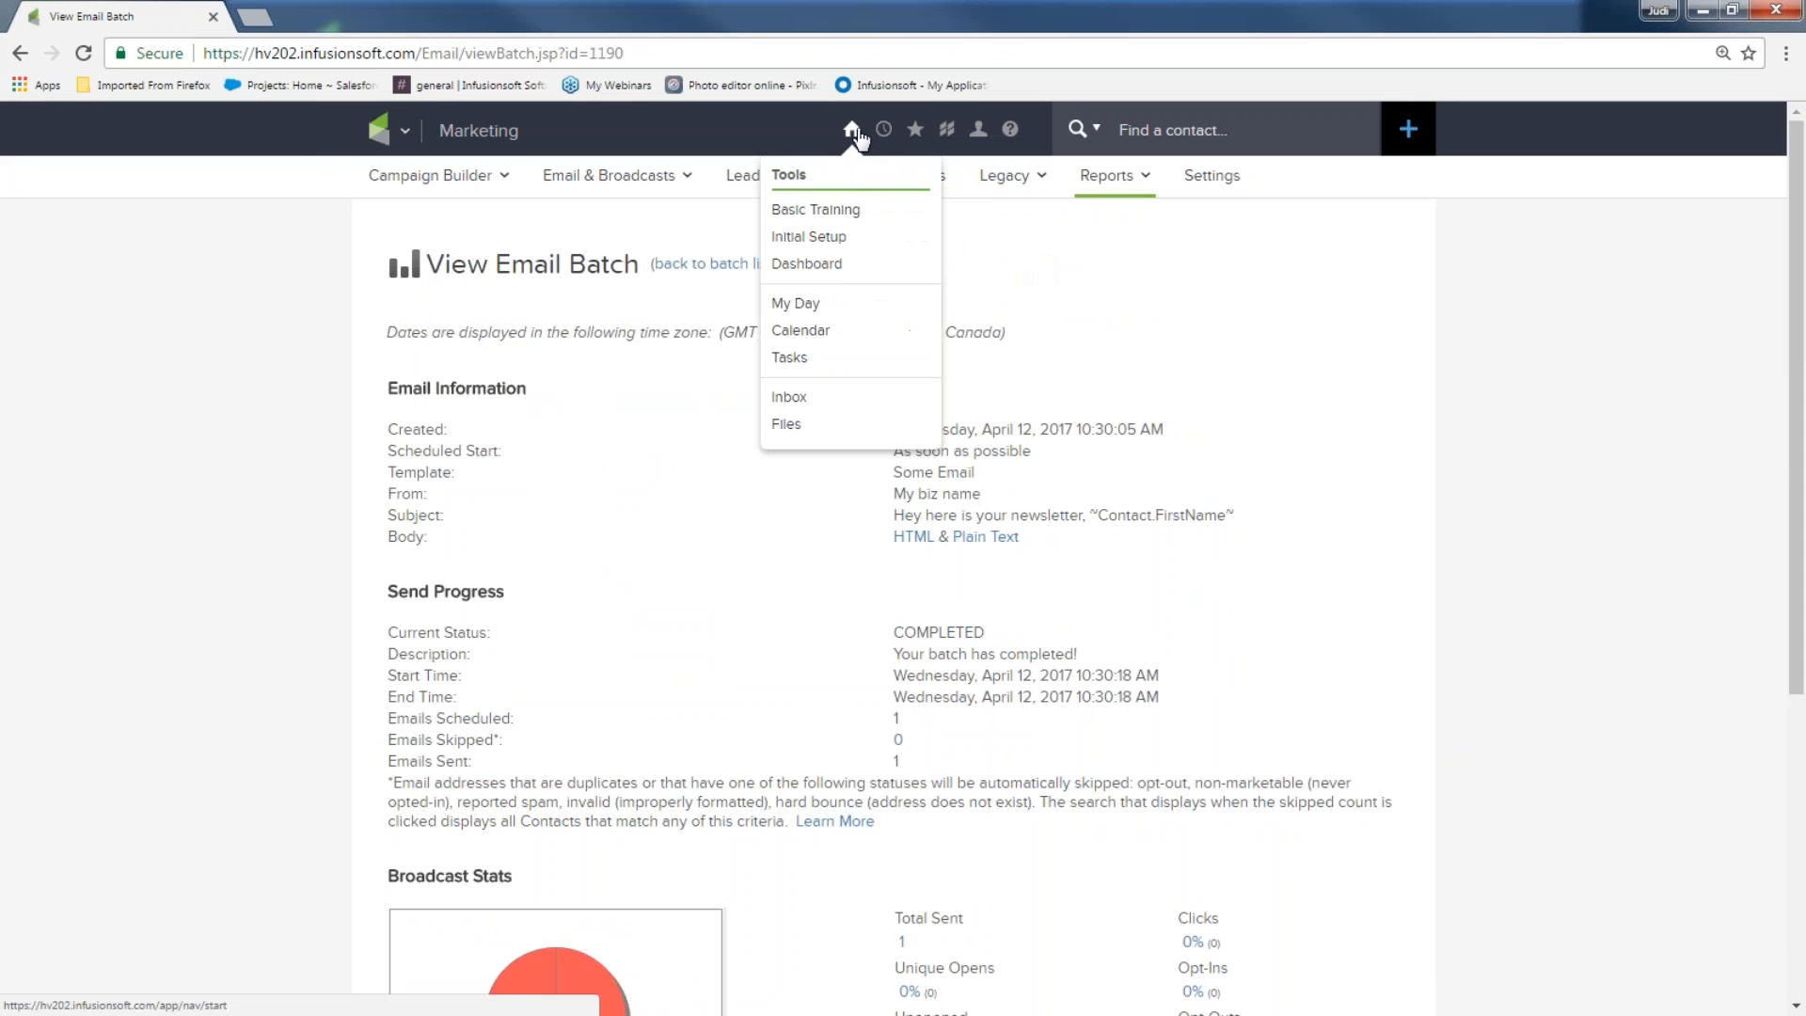
click(817, 263)
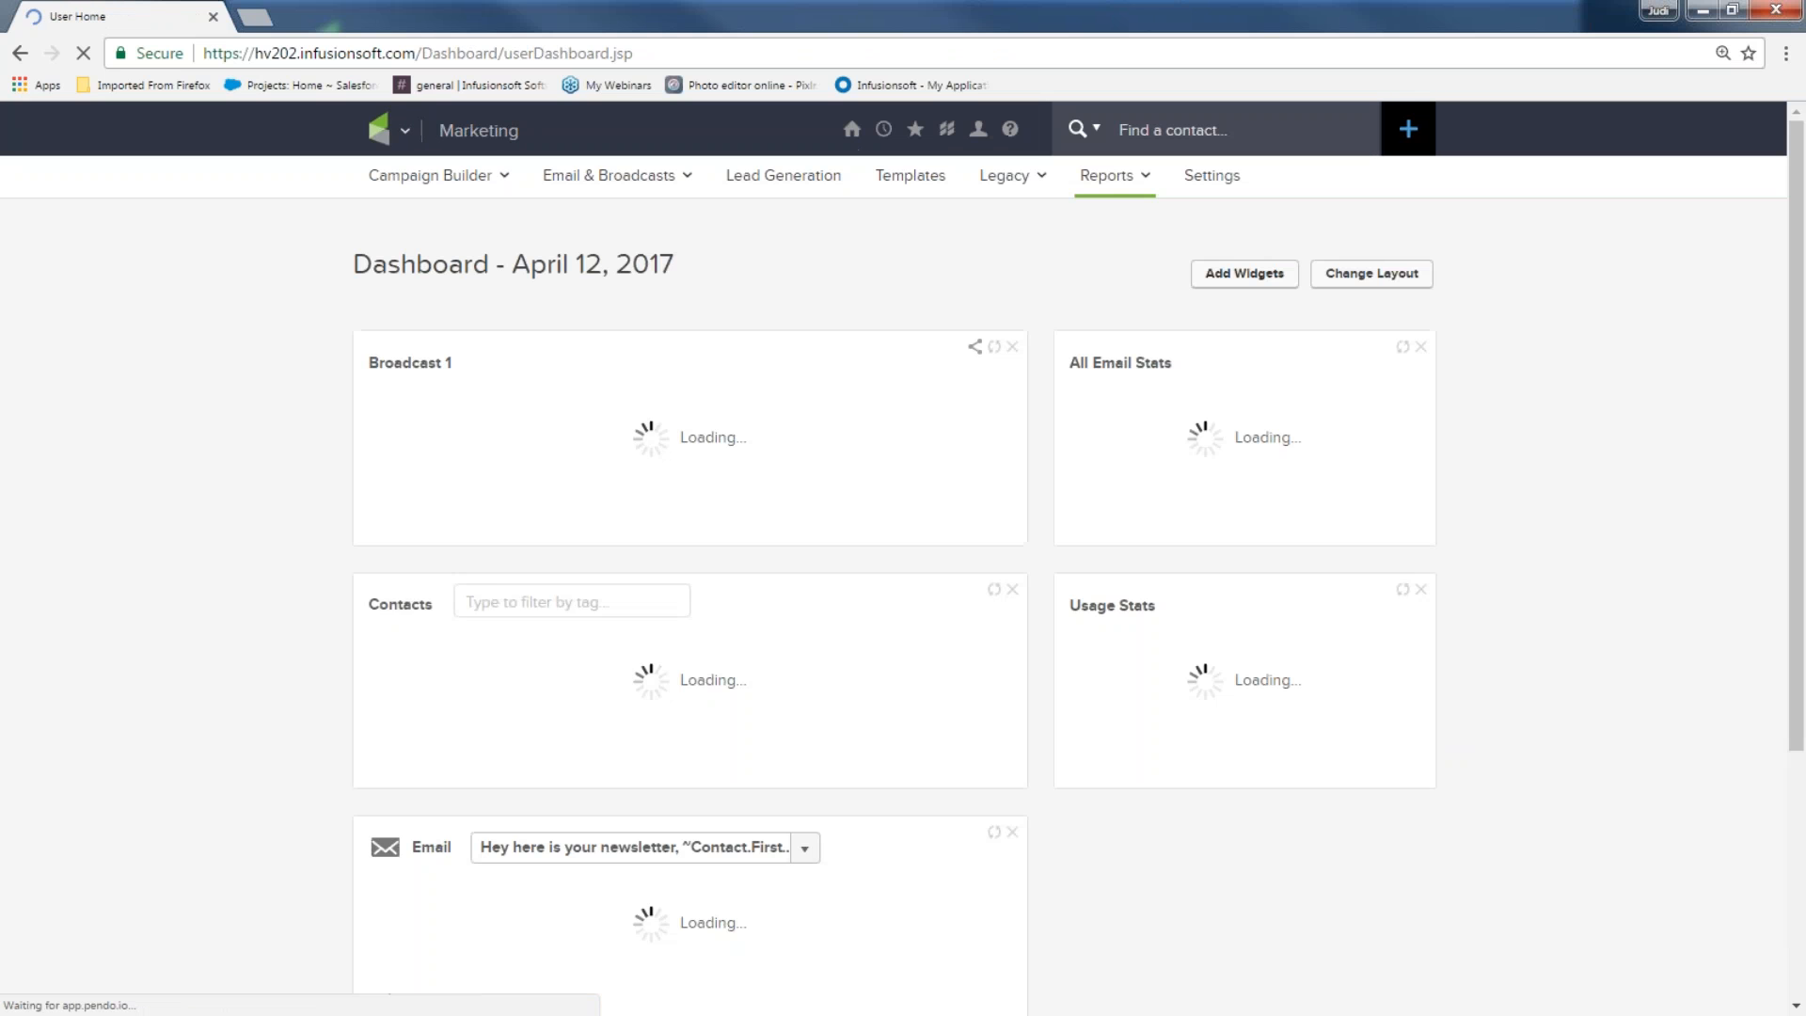
mouse_move(404, 131)
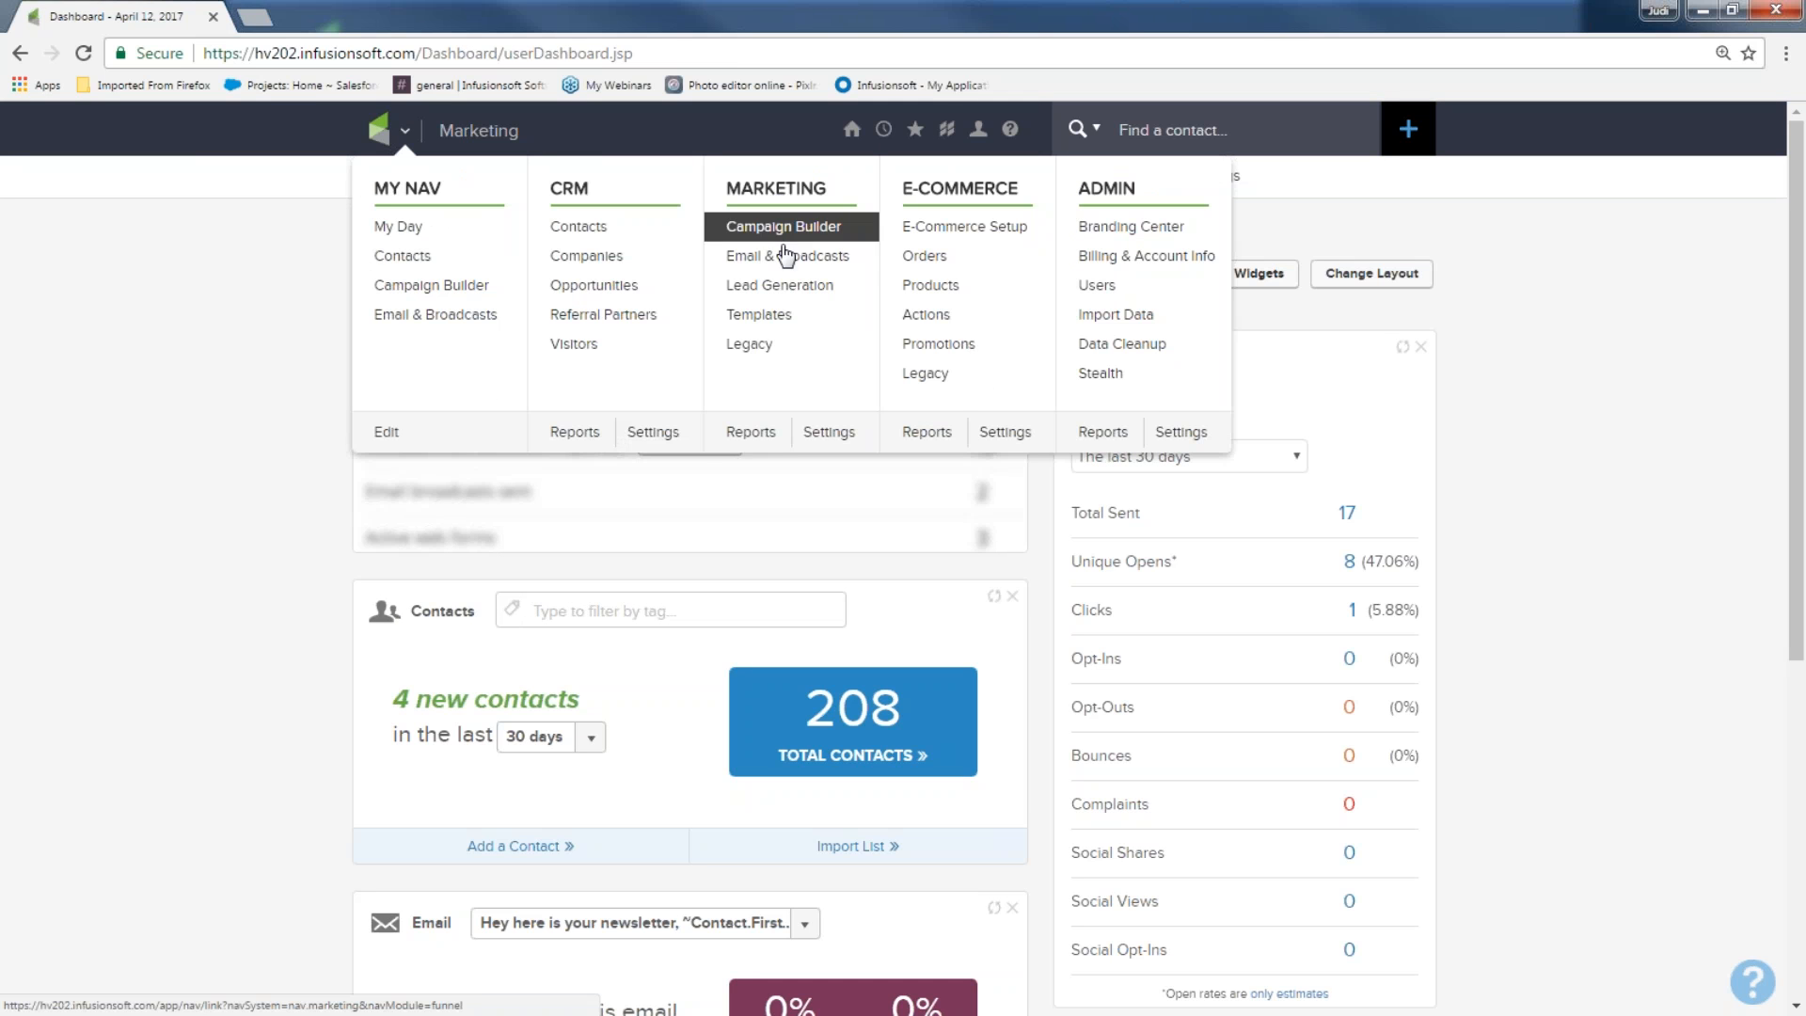
click(789, 256)
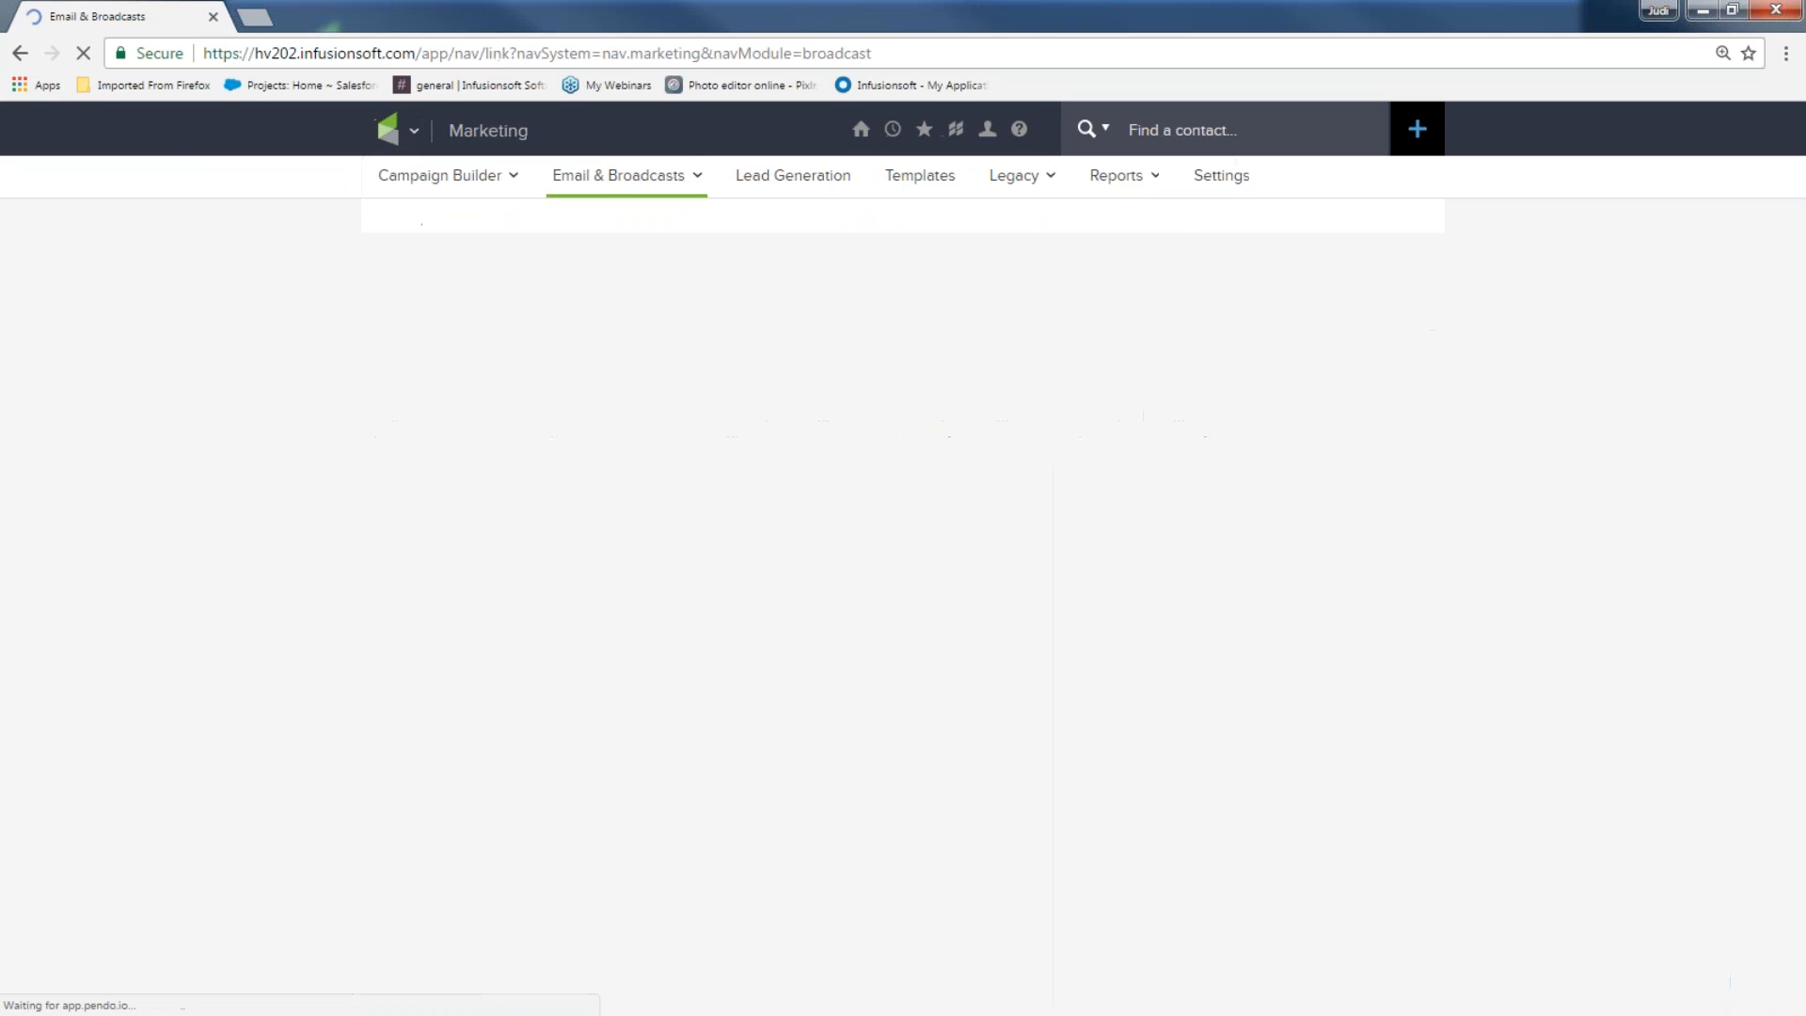
click(846, 516)
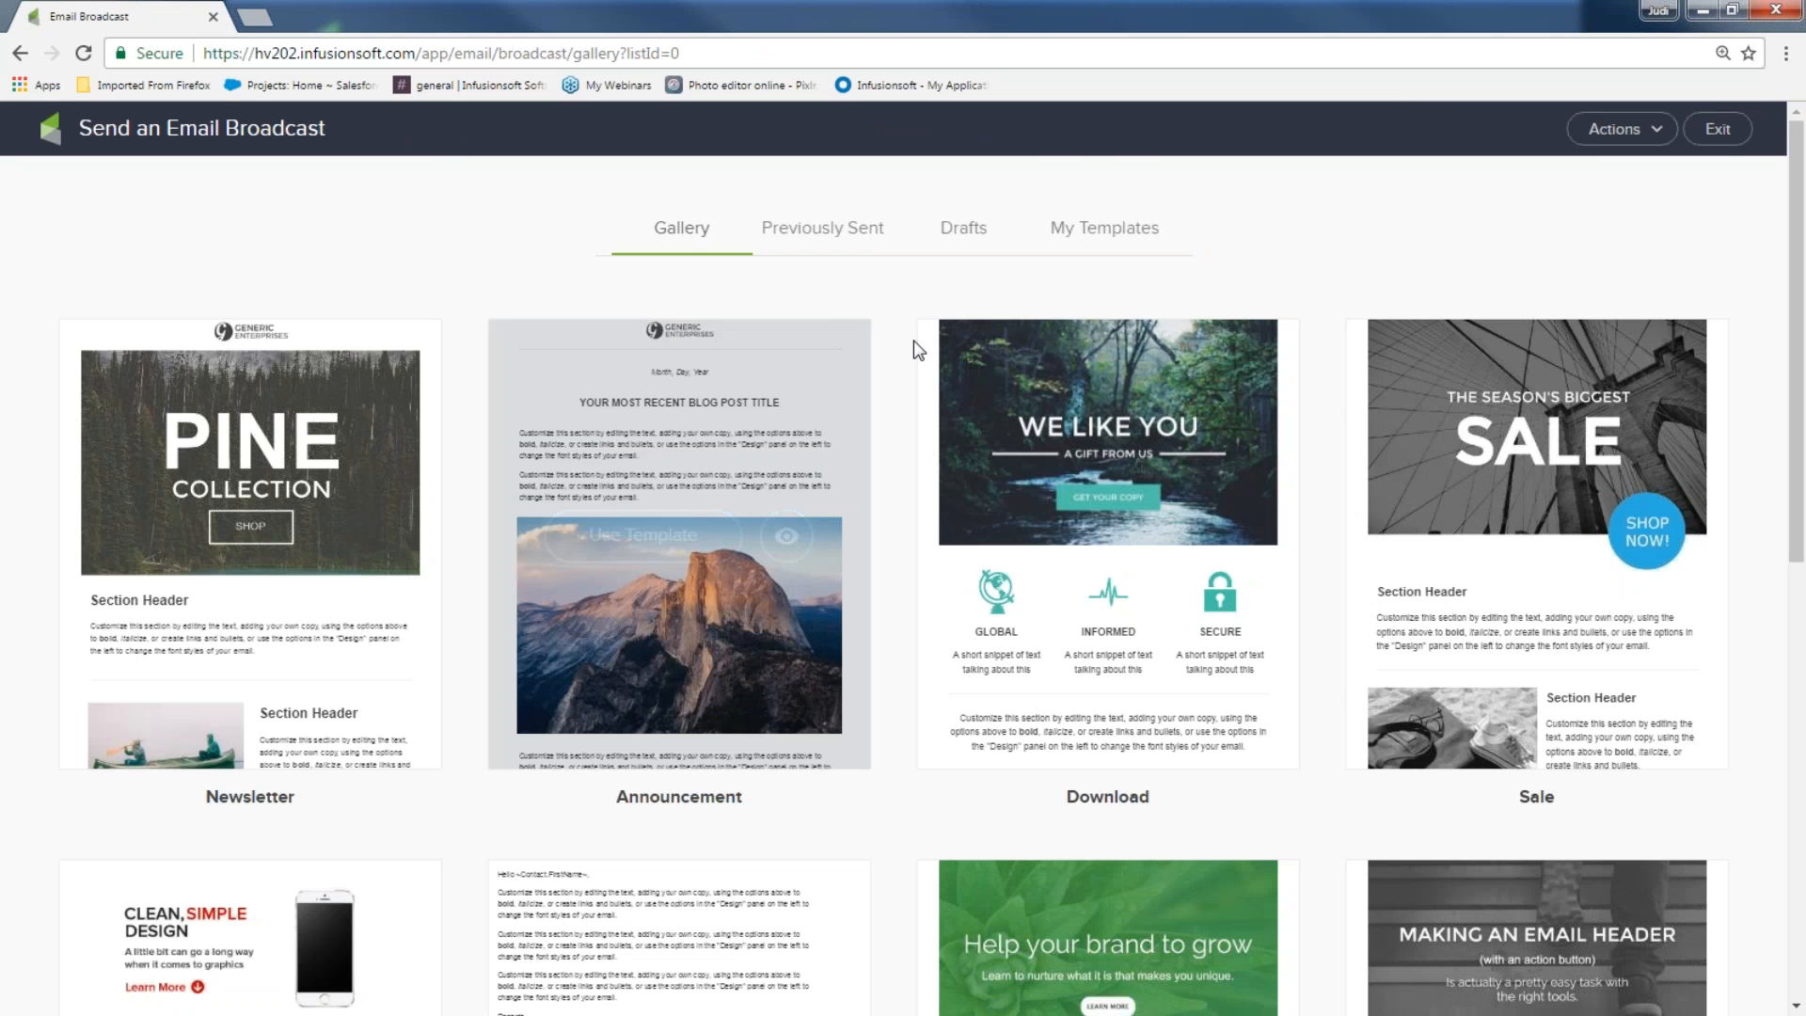
Create a broadcast from the saved 'My fun summer' template and expand its header details
click(1061, 233)
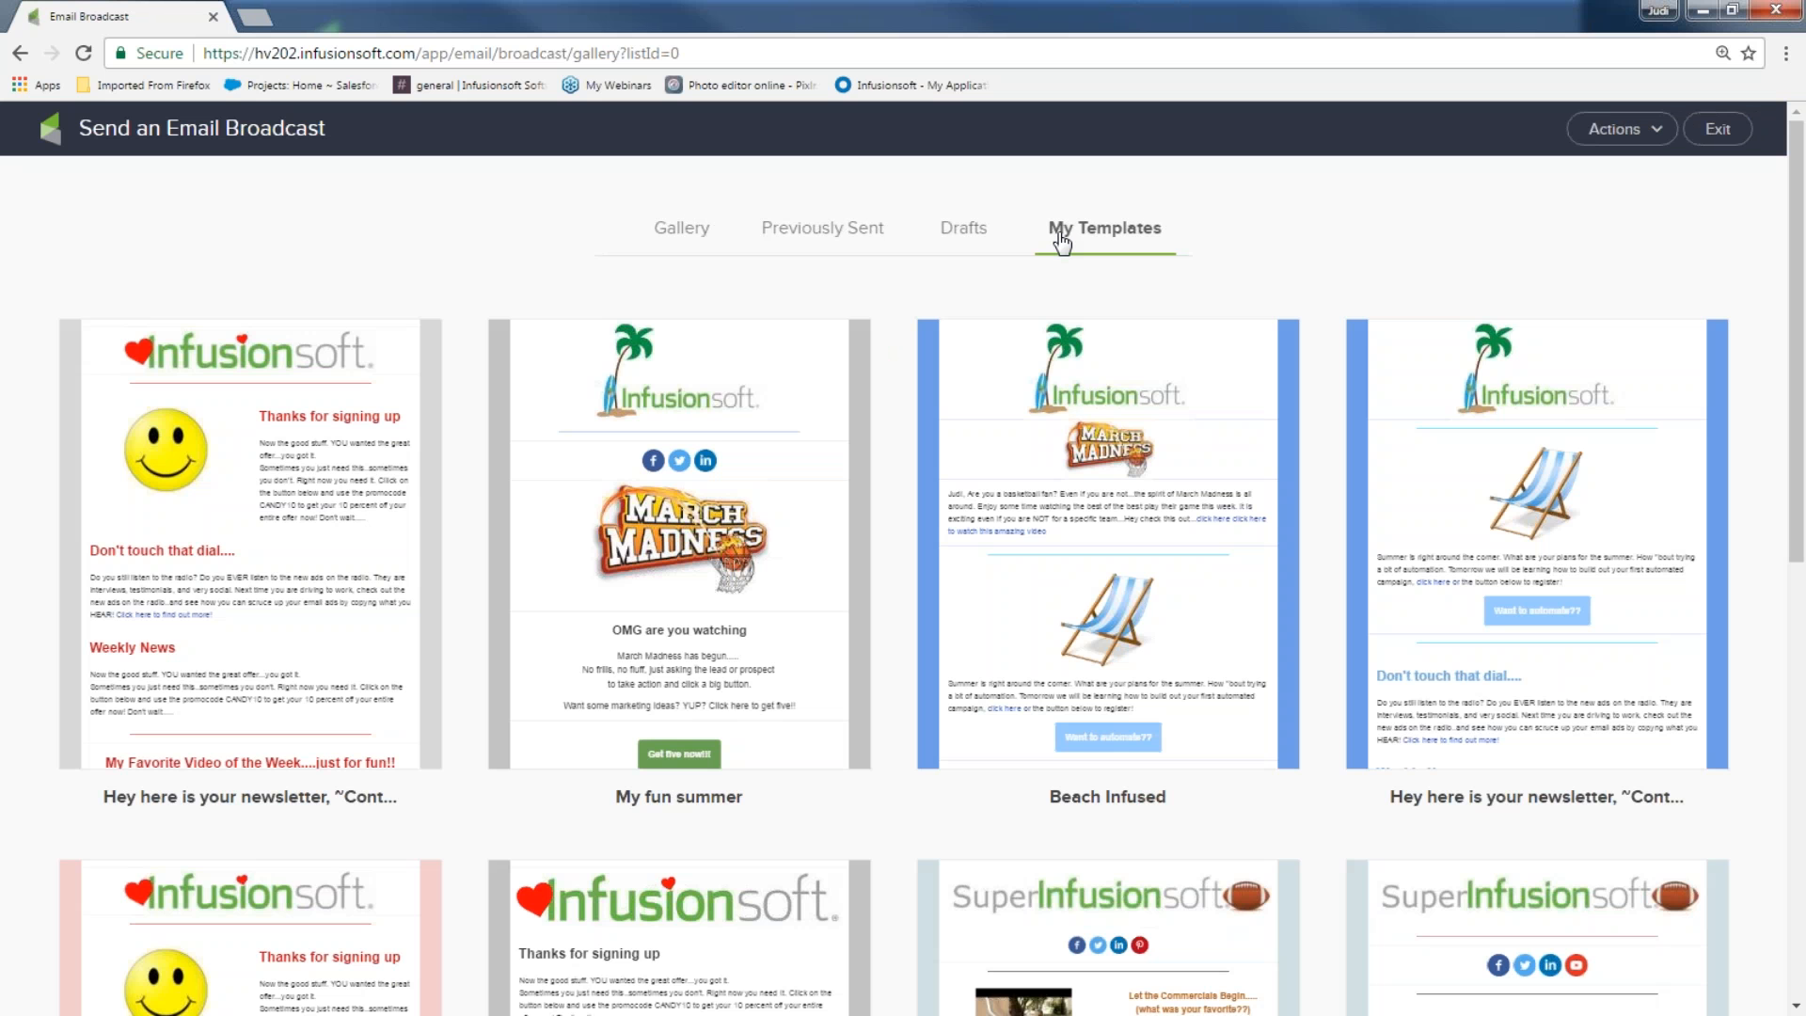
mouse_move(645, 471)
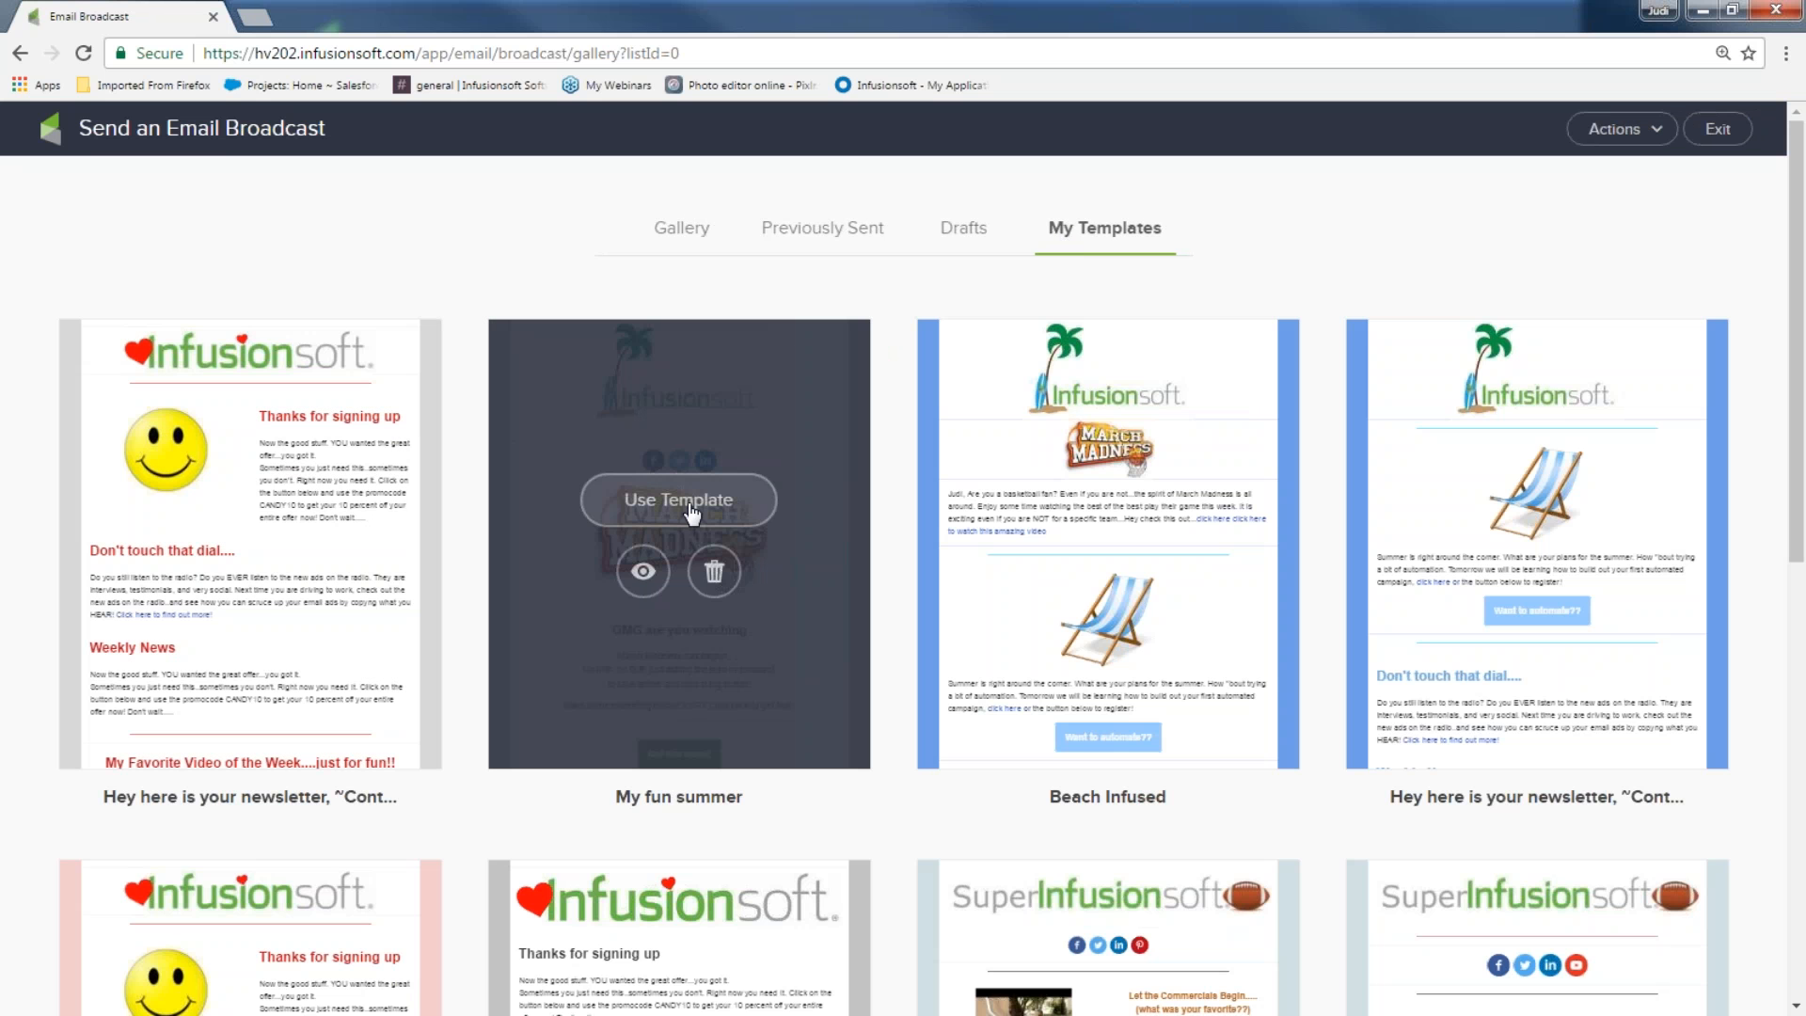
click(690, 509)
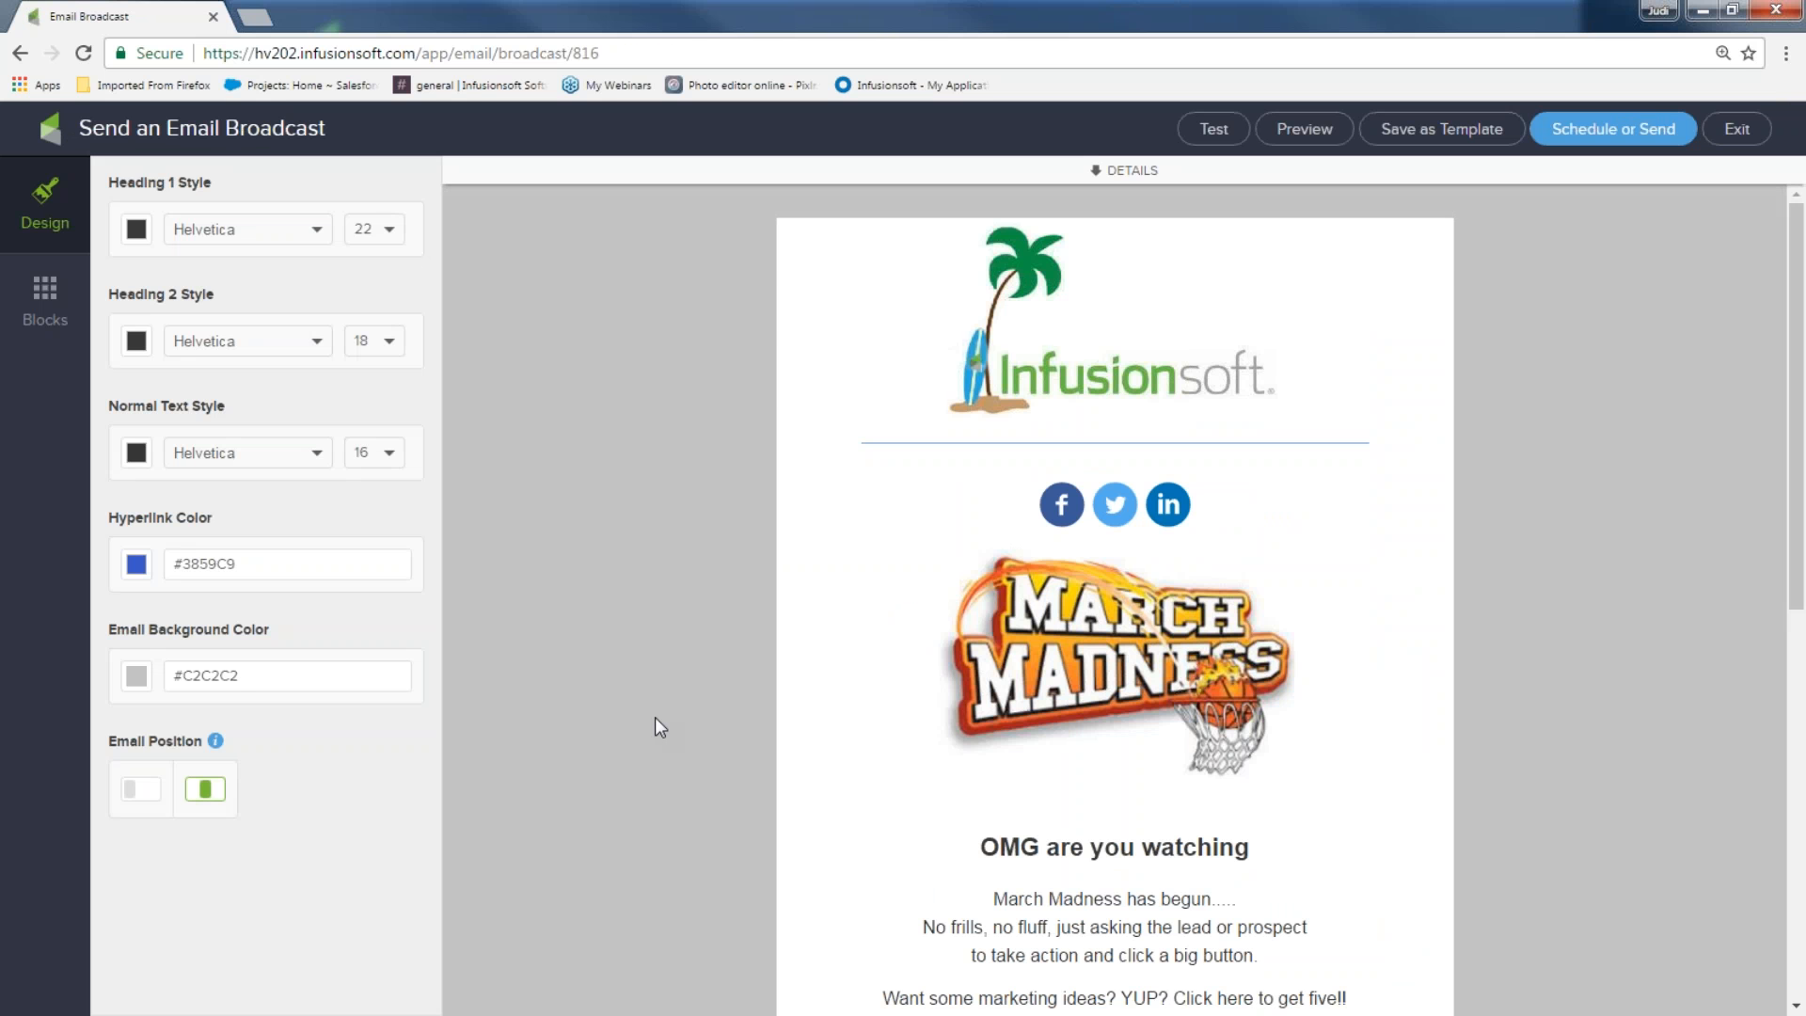
click(1097, 171)
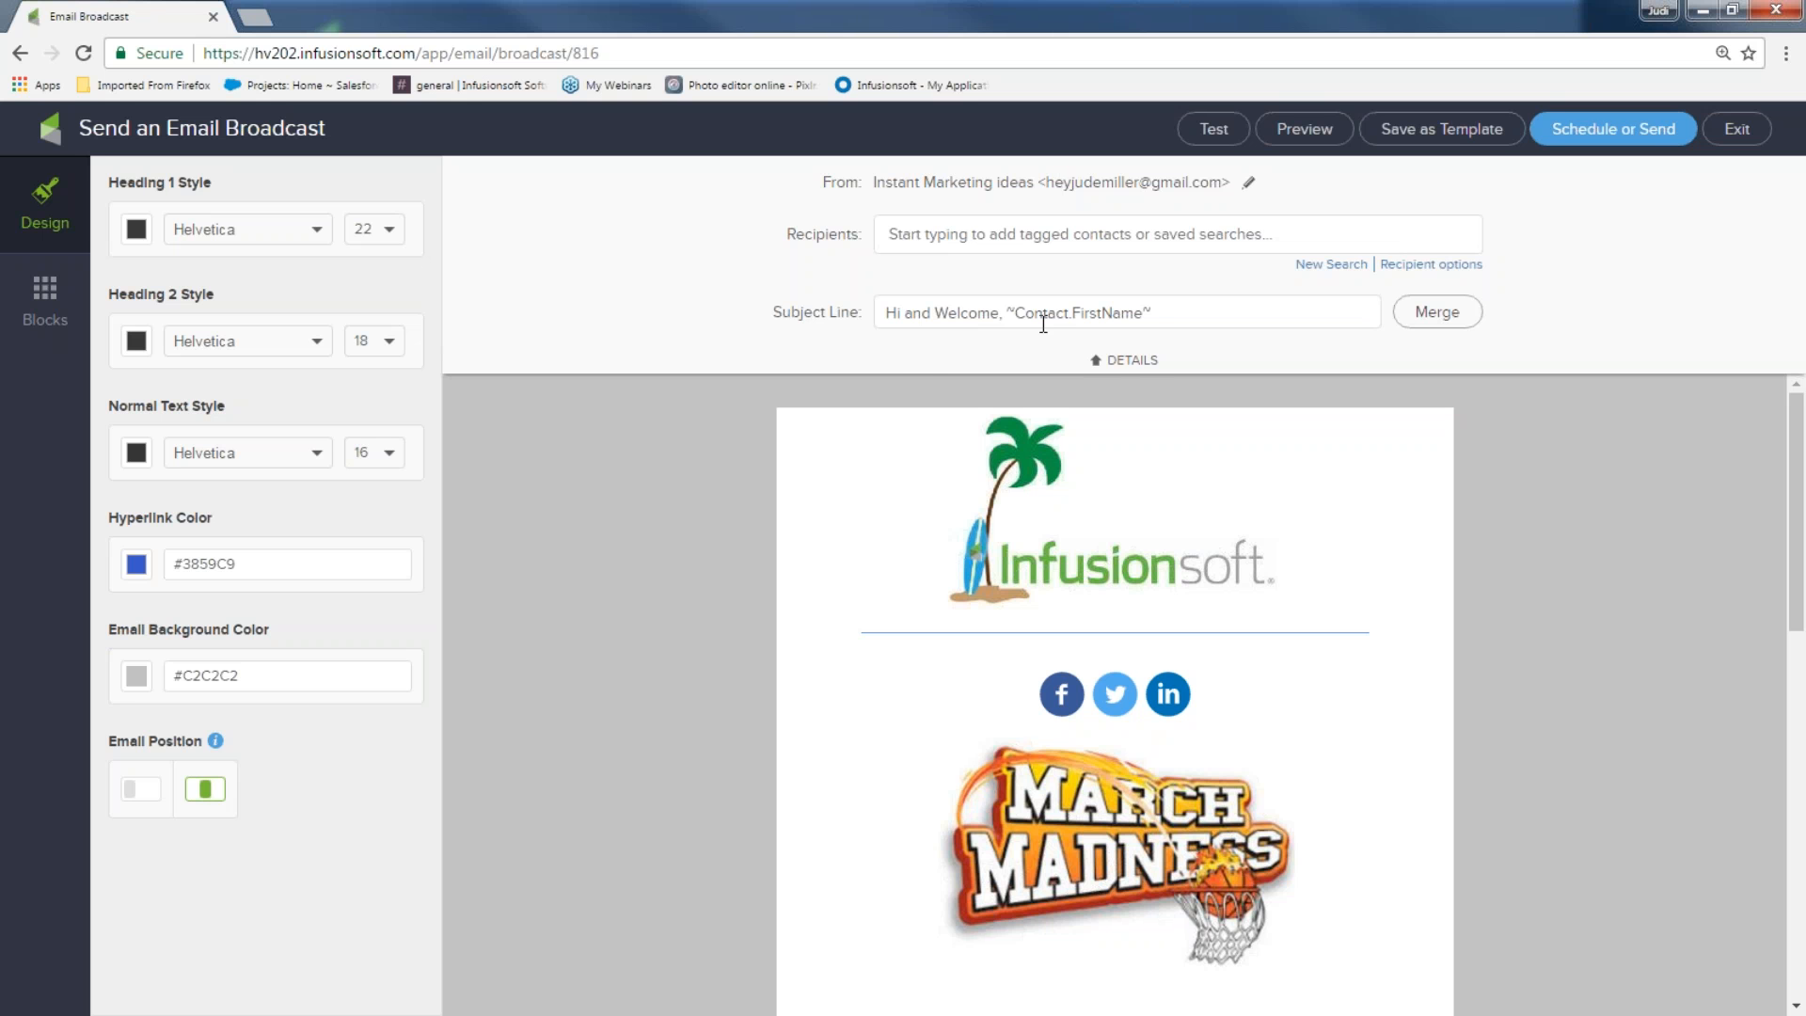
Clear the subject, target a new first-name search list of one contact, and check send readiness
triple_click(1135, 315)
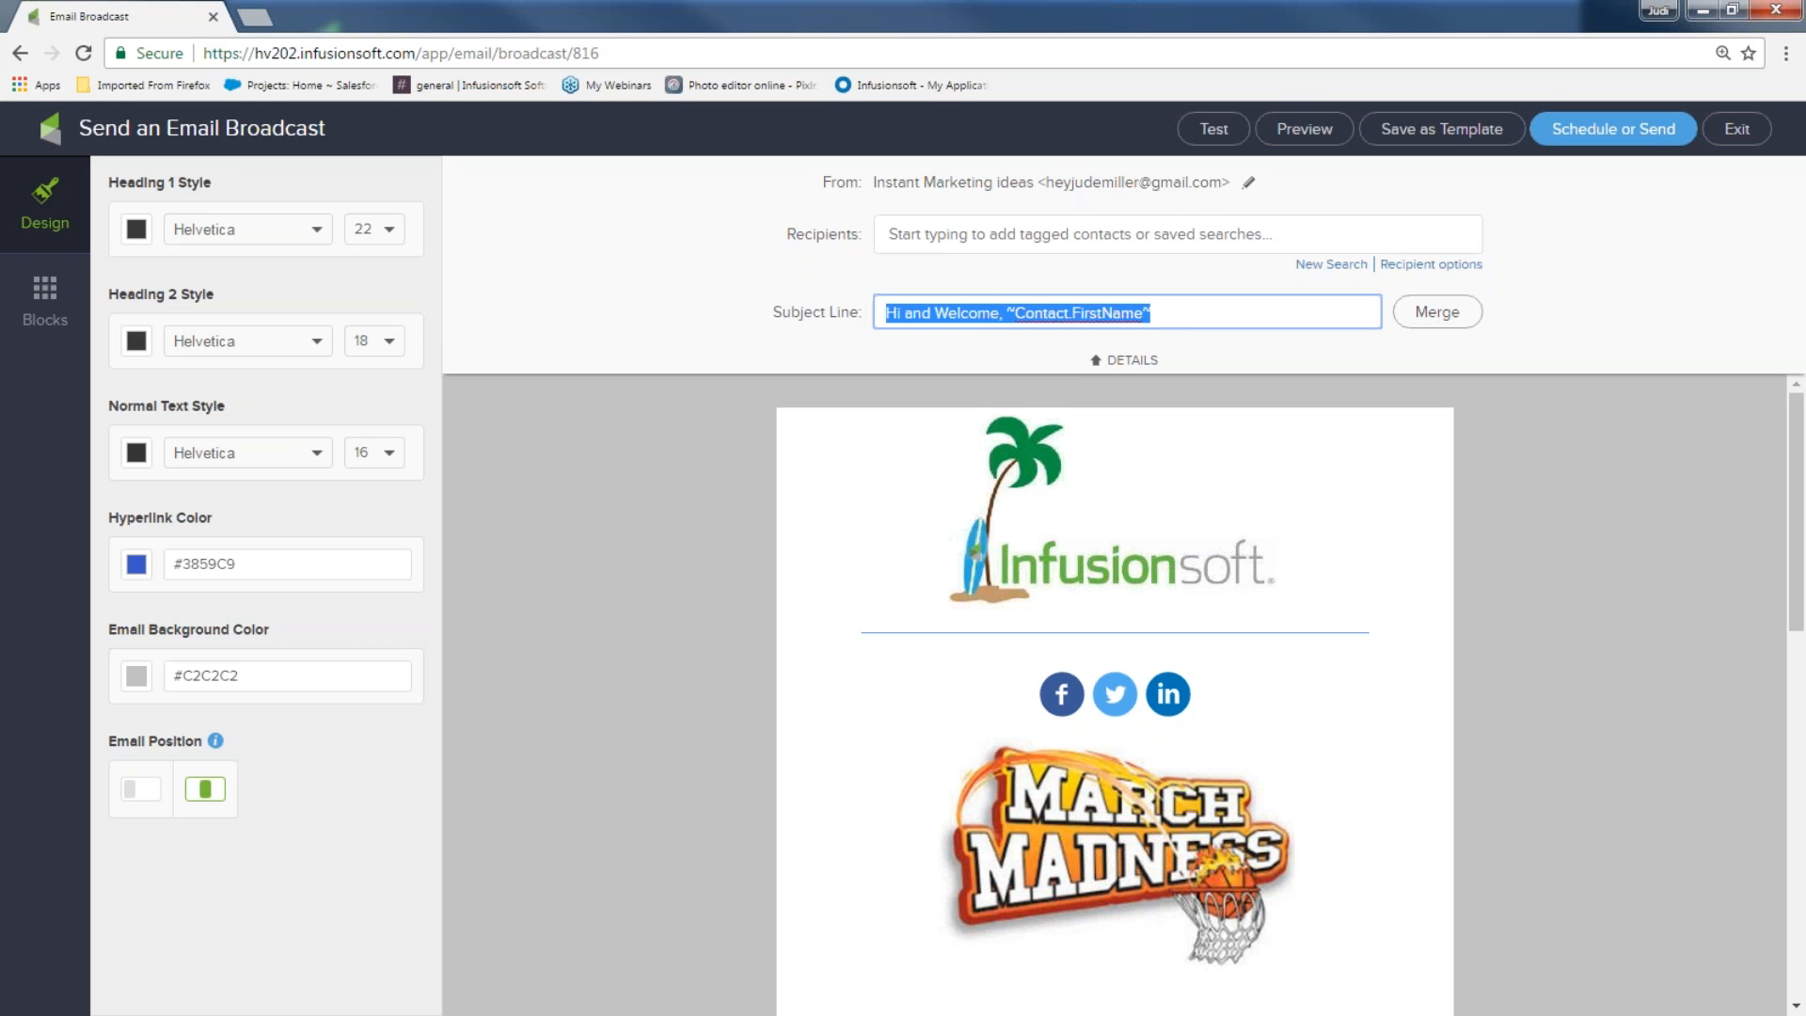
key(BackSpace)
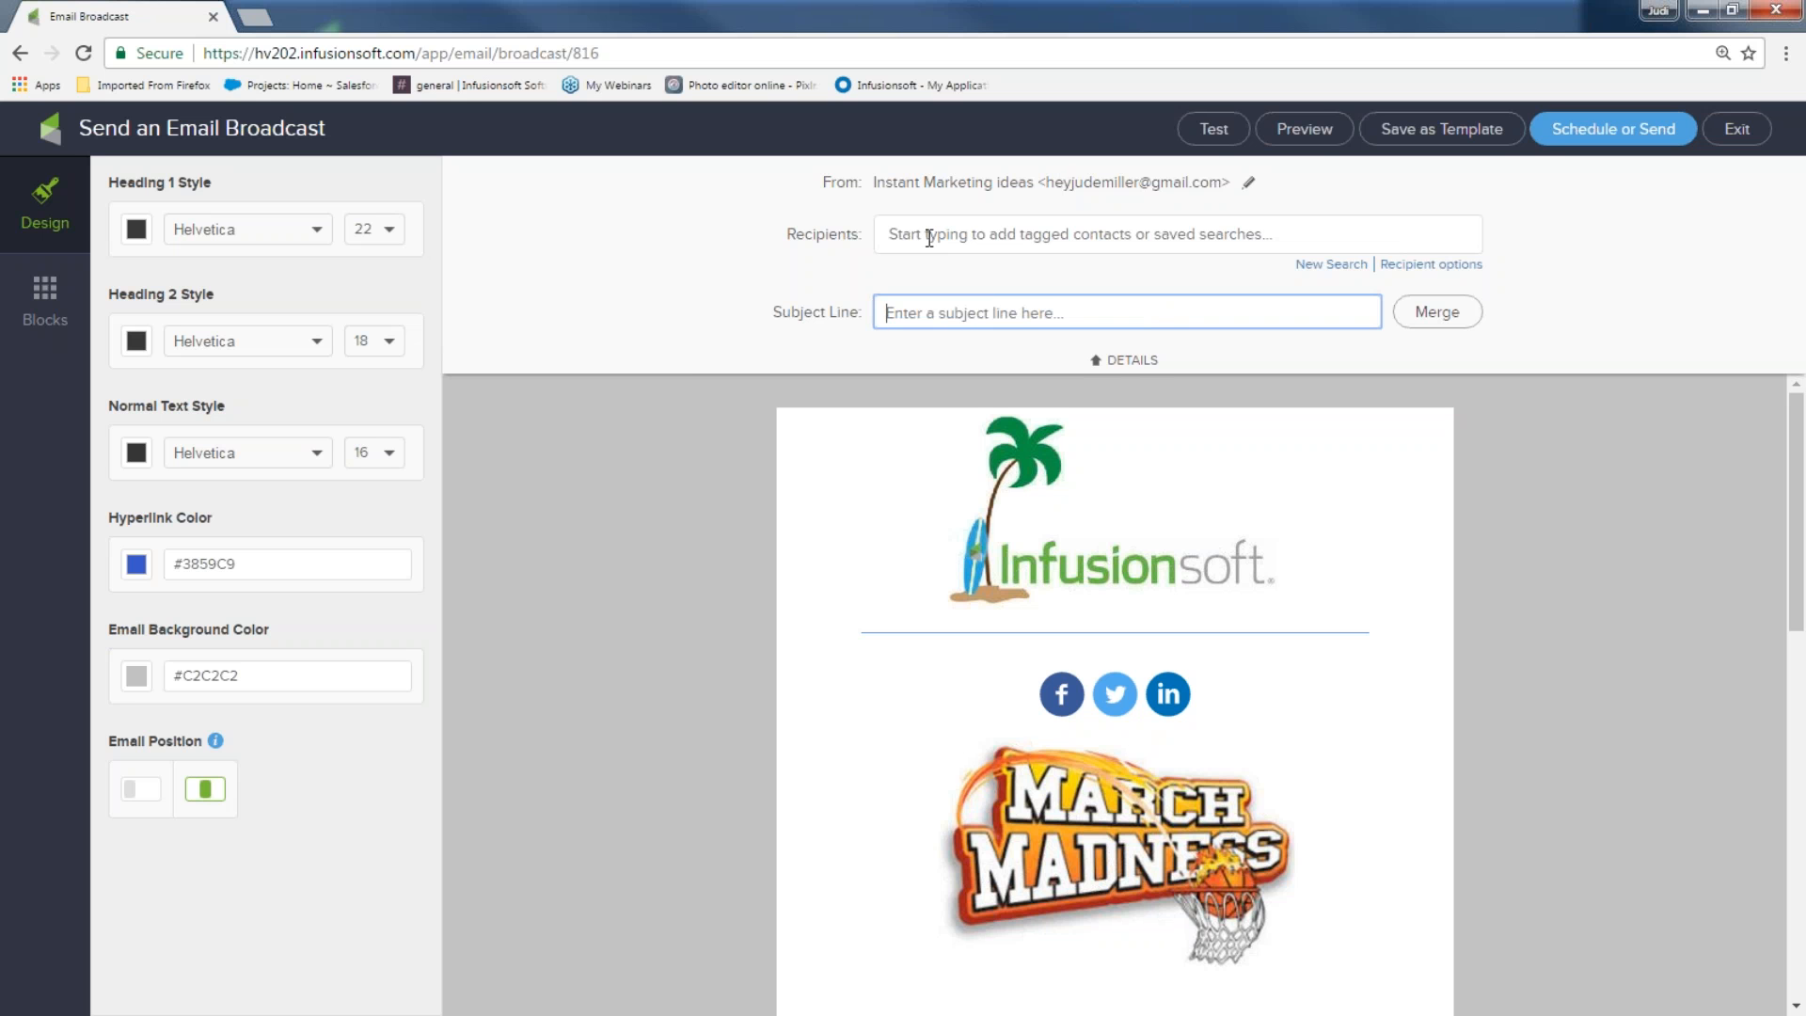
click(1242, 237)
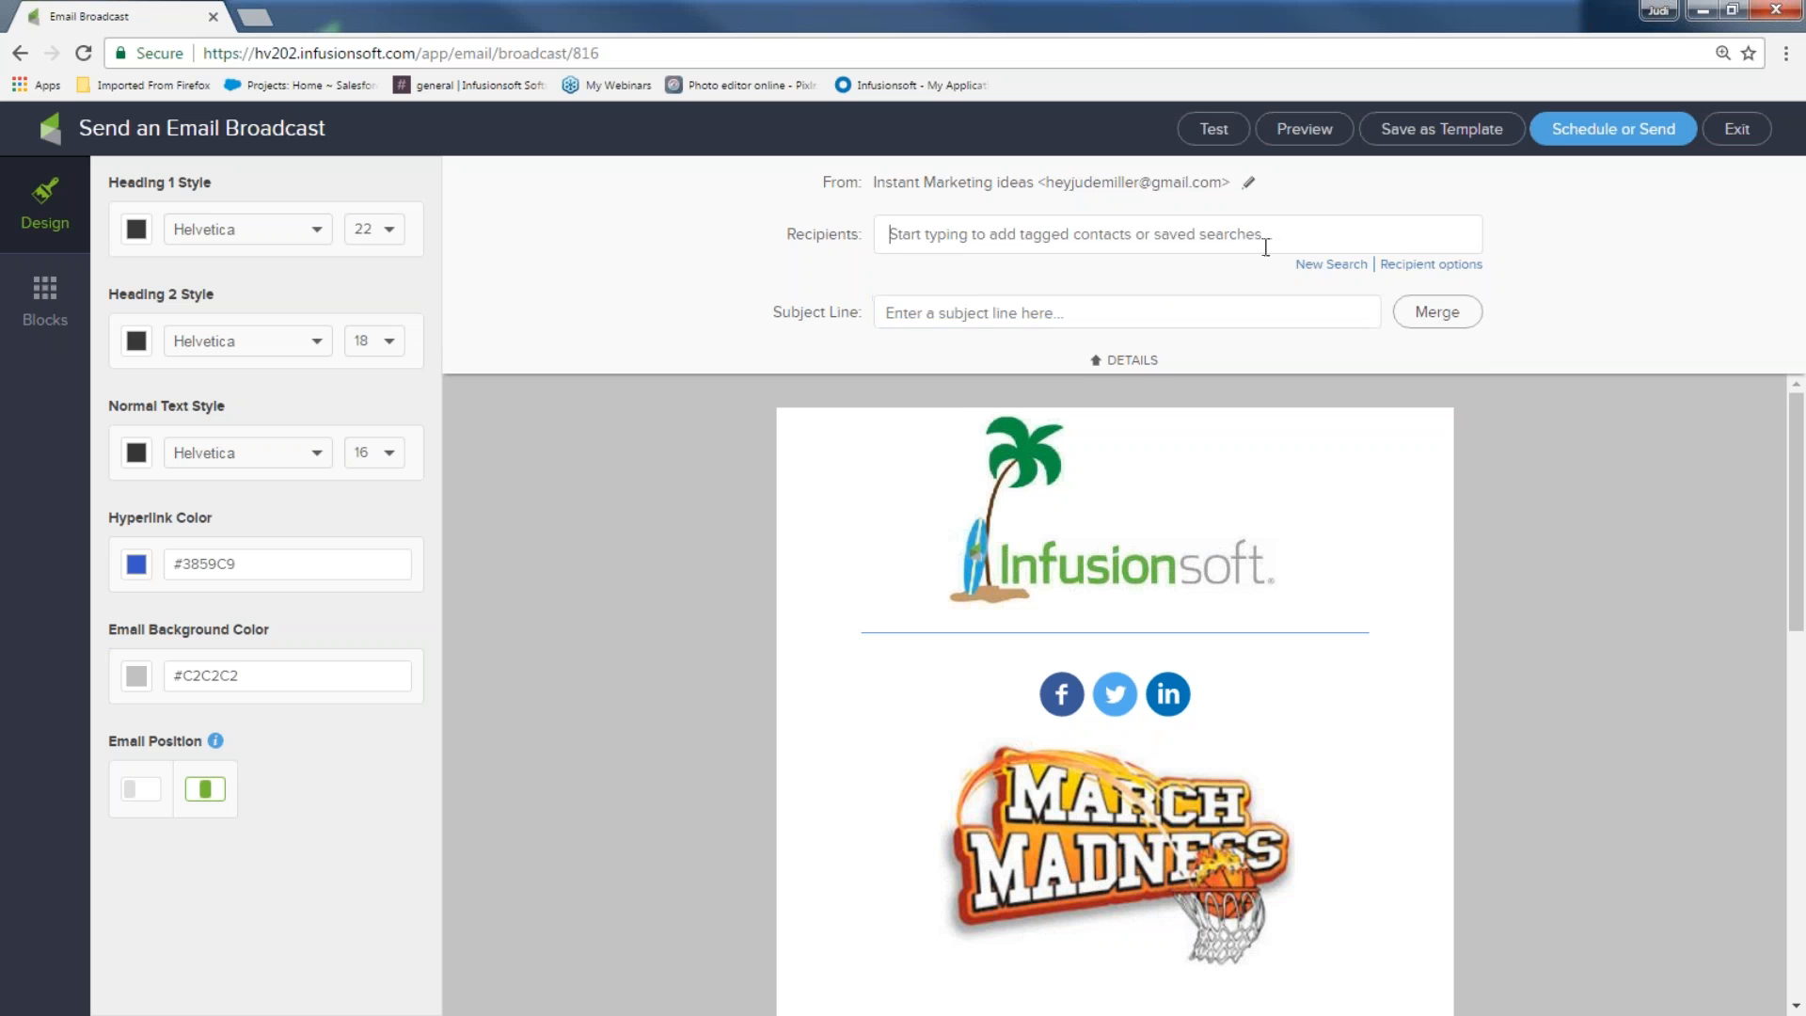
click(1331, 264)
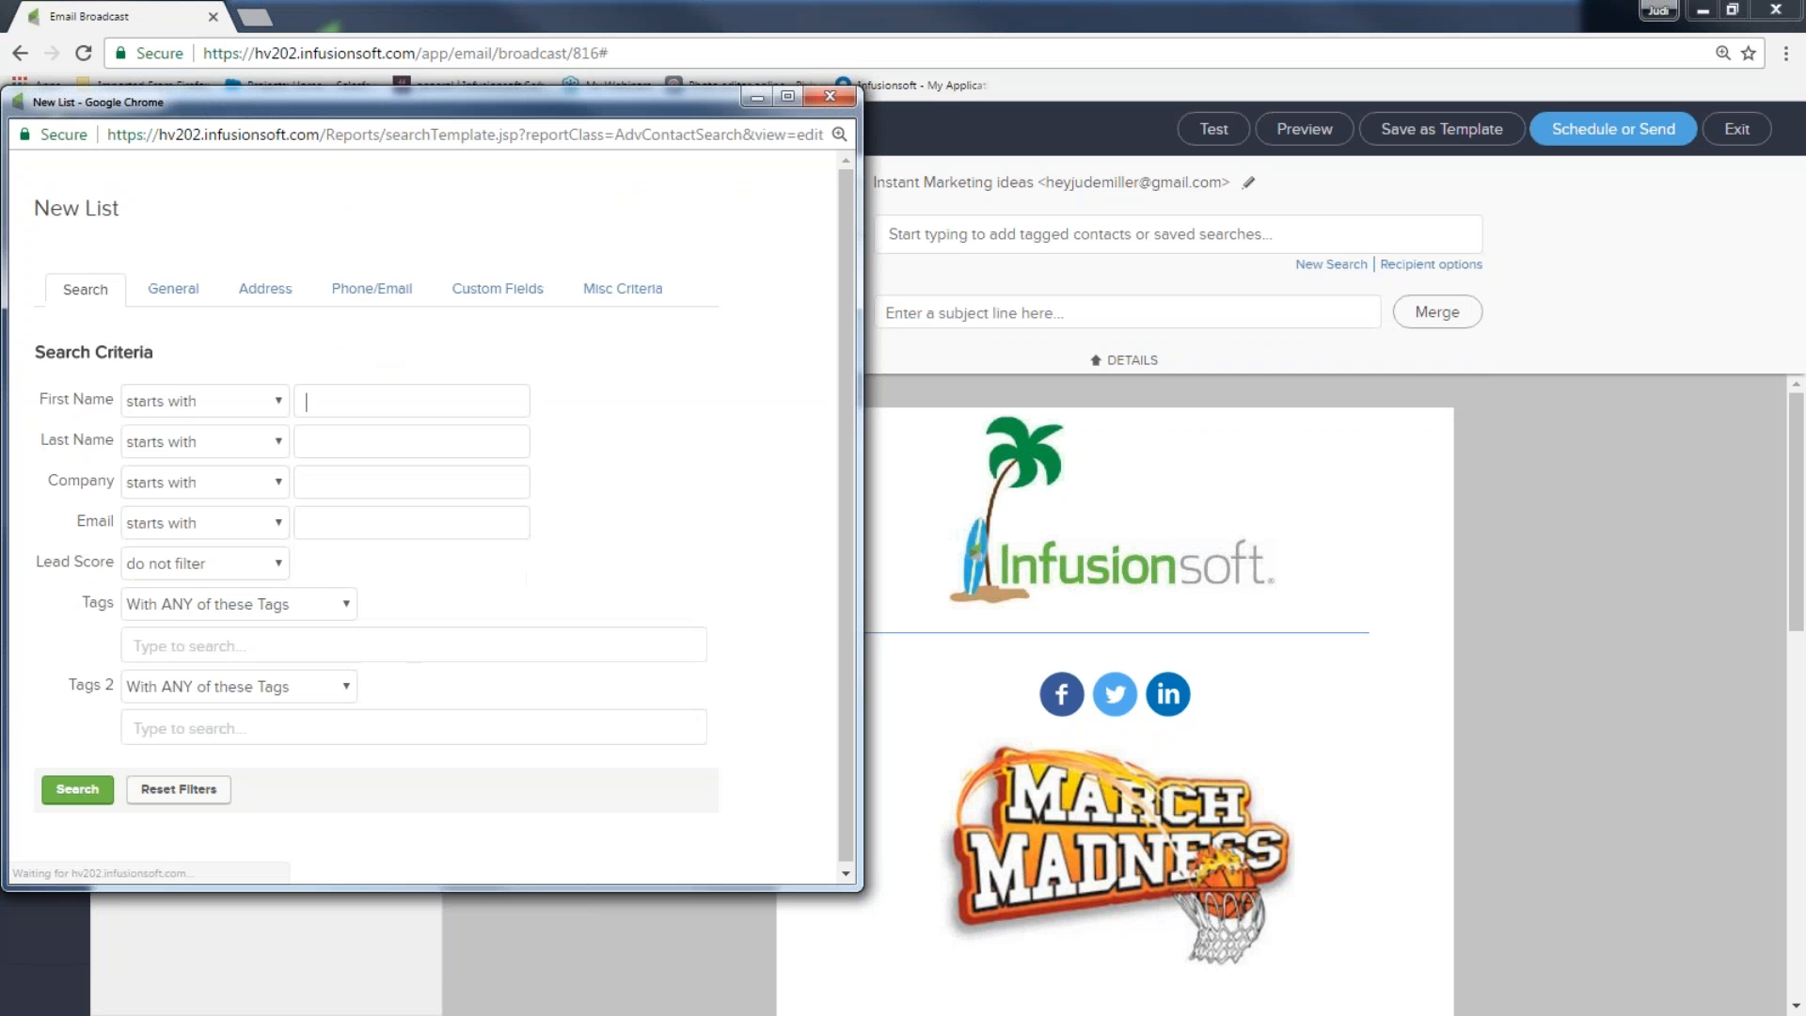
text(abe)
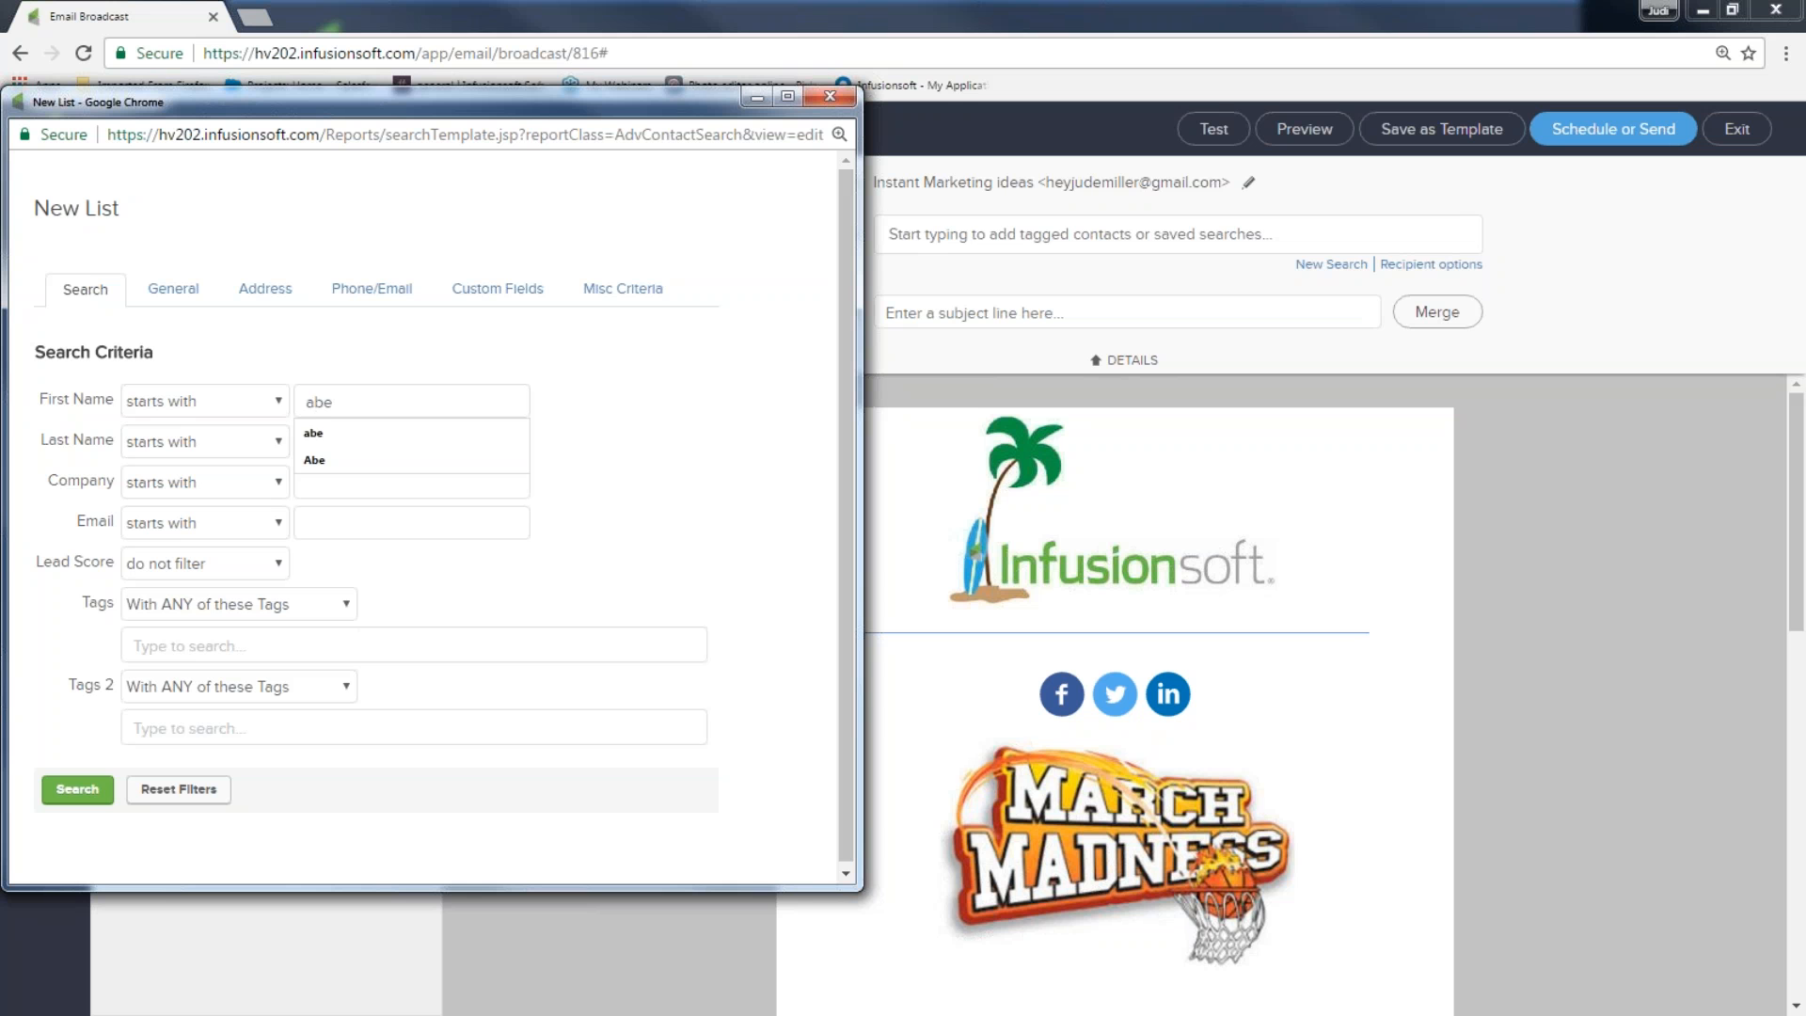
click(76, 790)
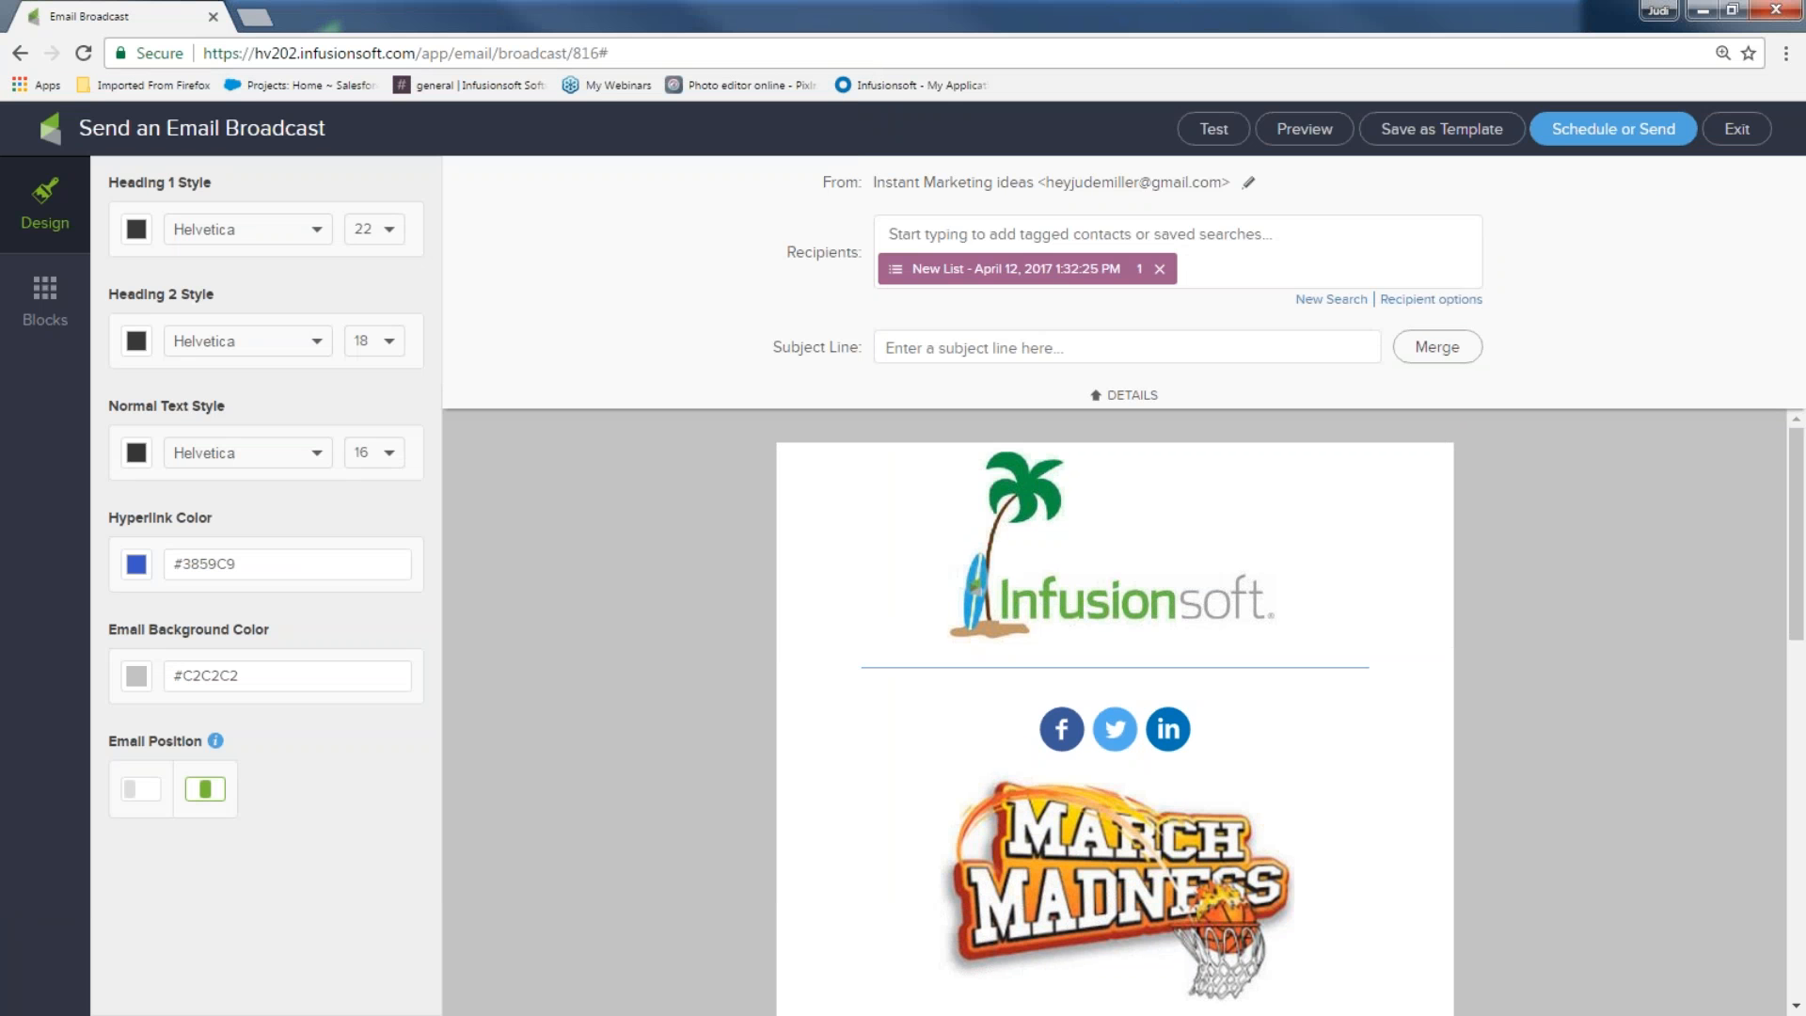
click(1635, 141)
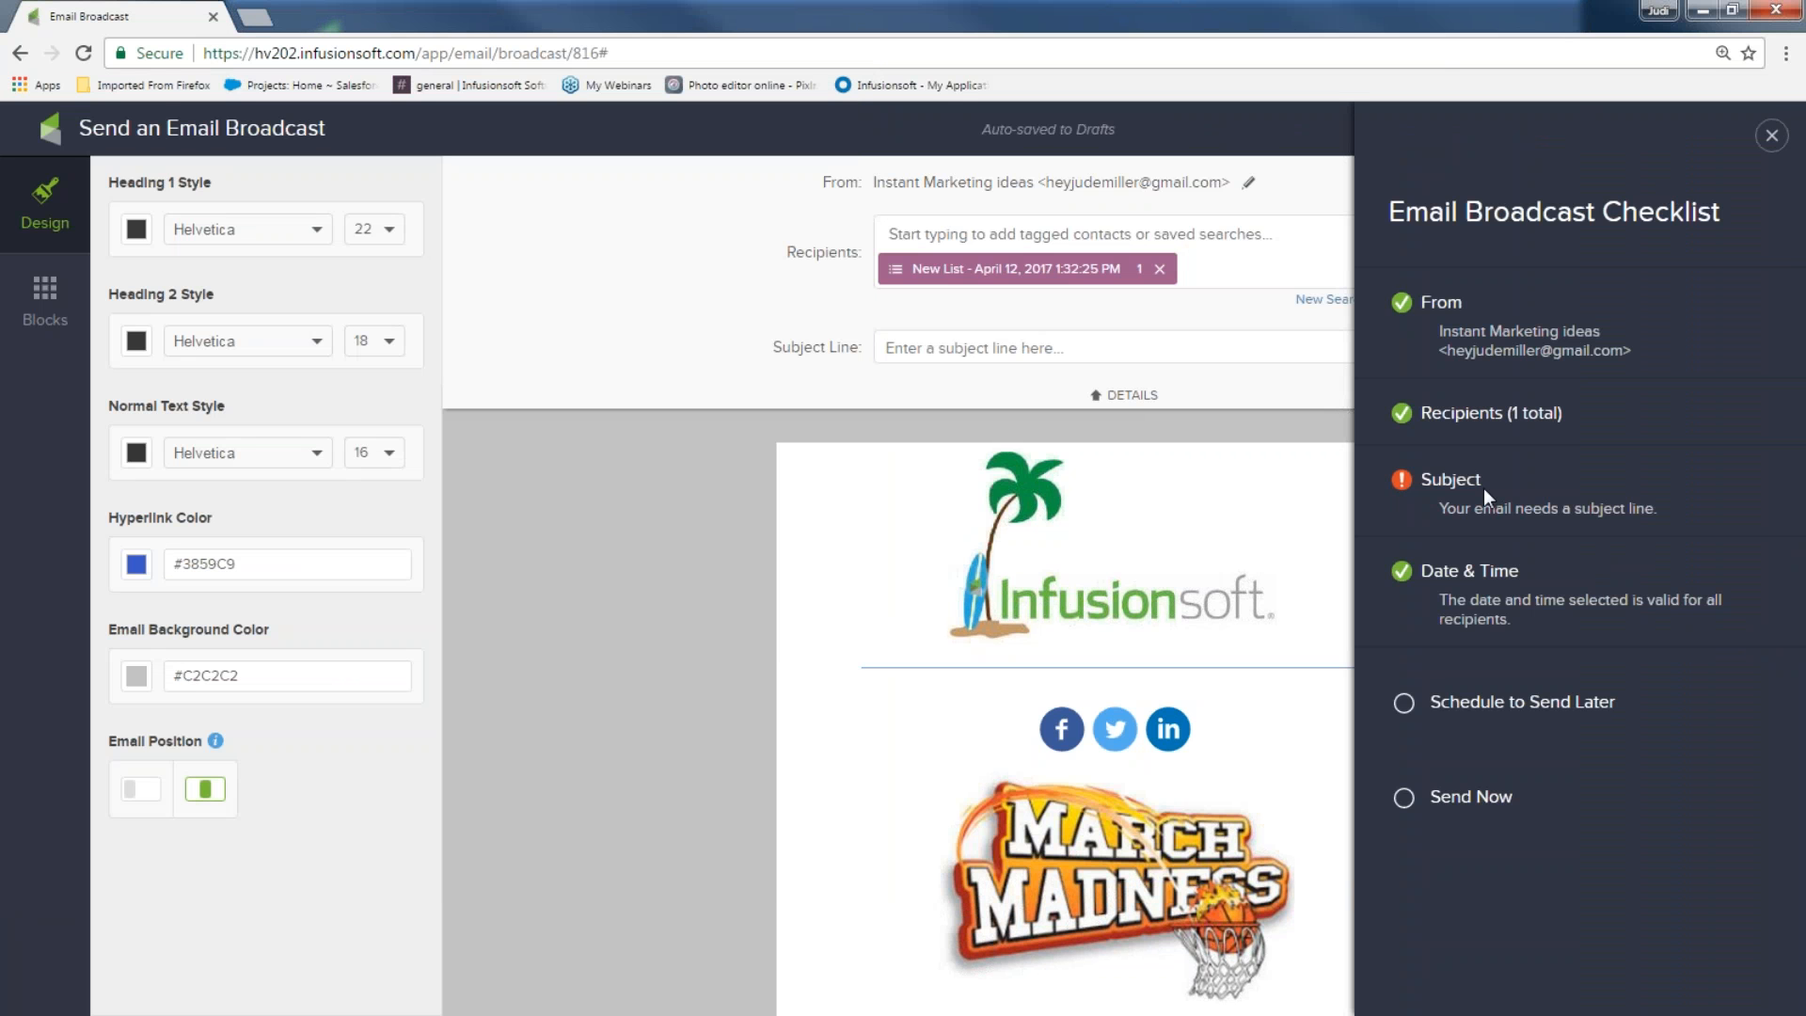
Enter the subject 'Hi and here you go..' and send the broadcast now
click(1028, 354)
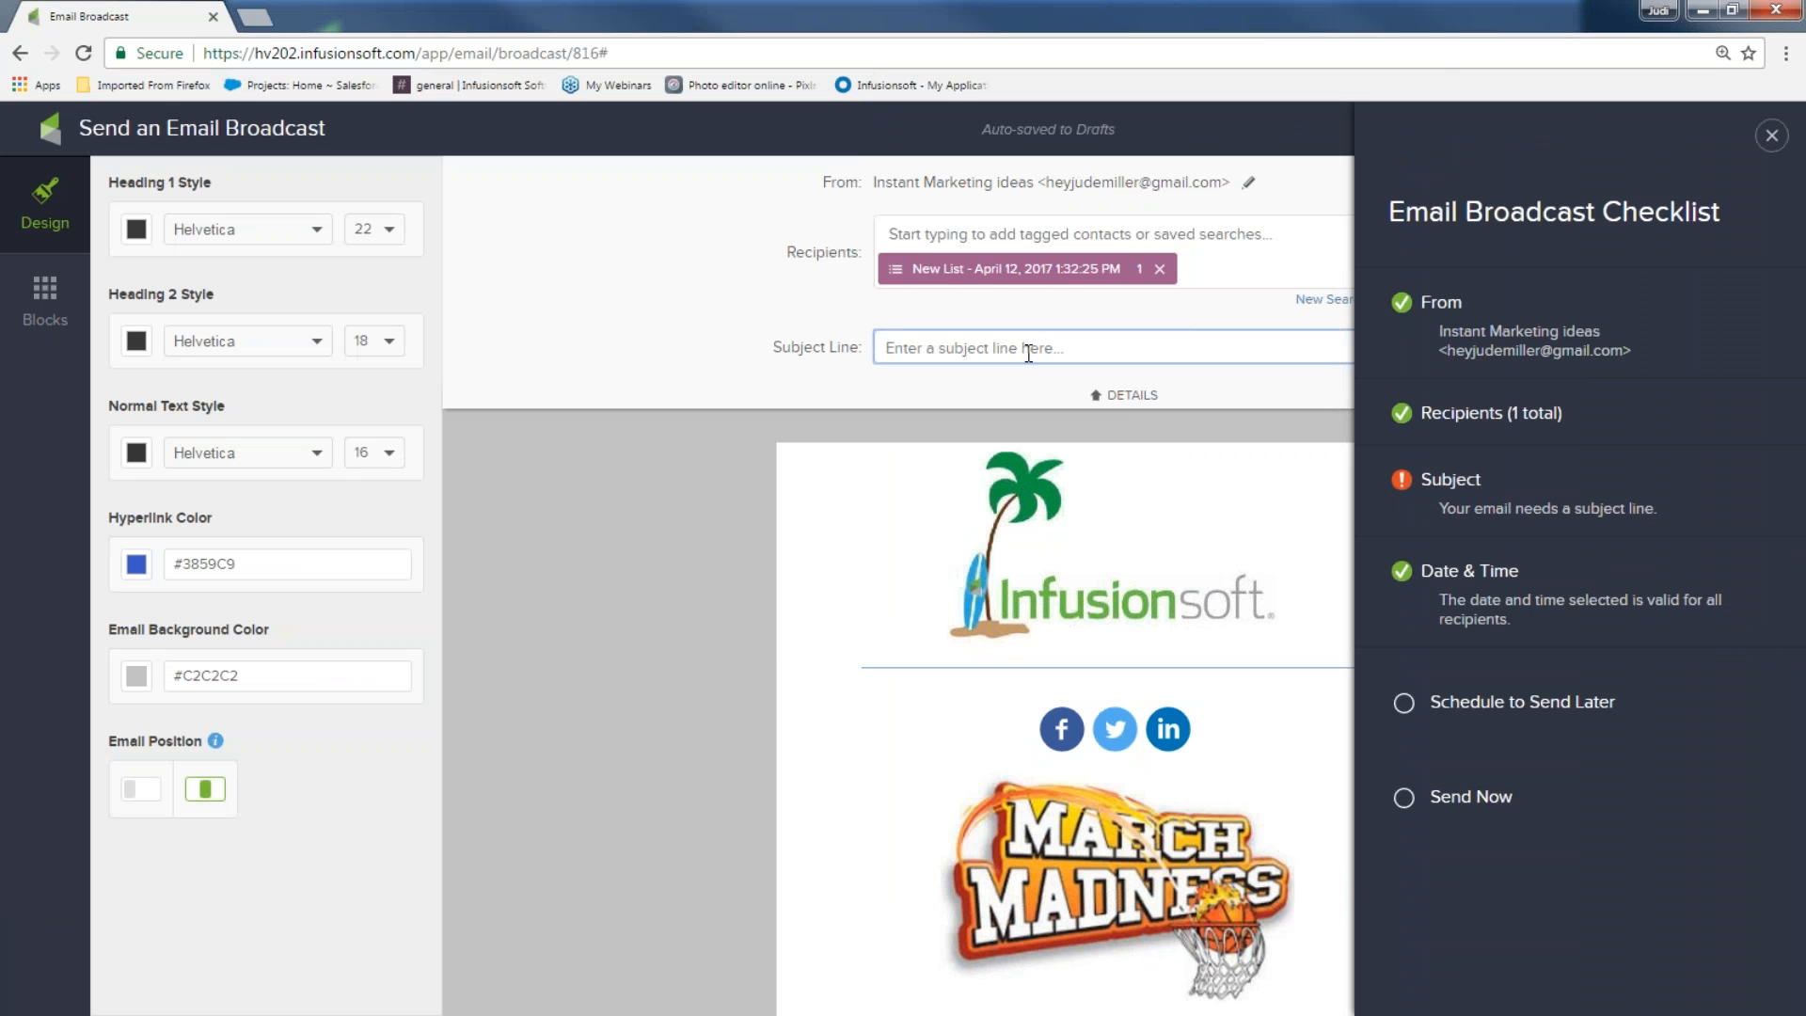
text(Hi and her)
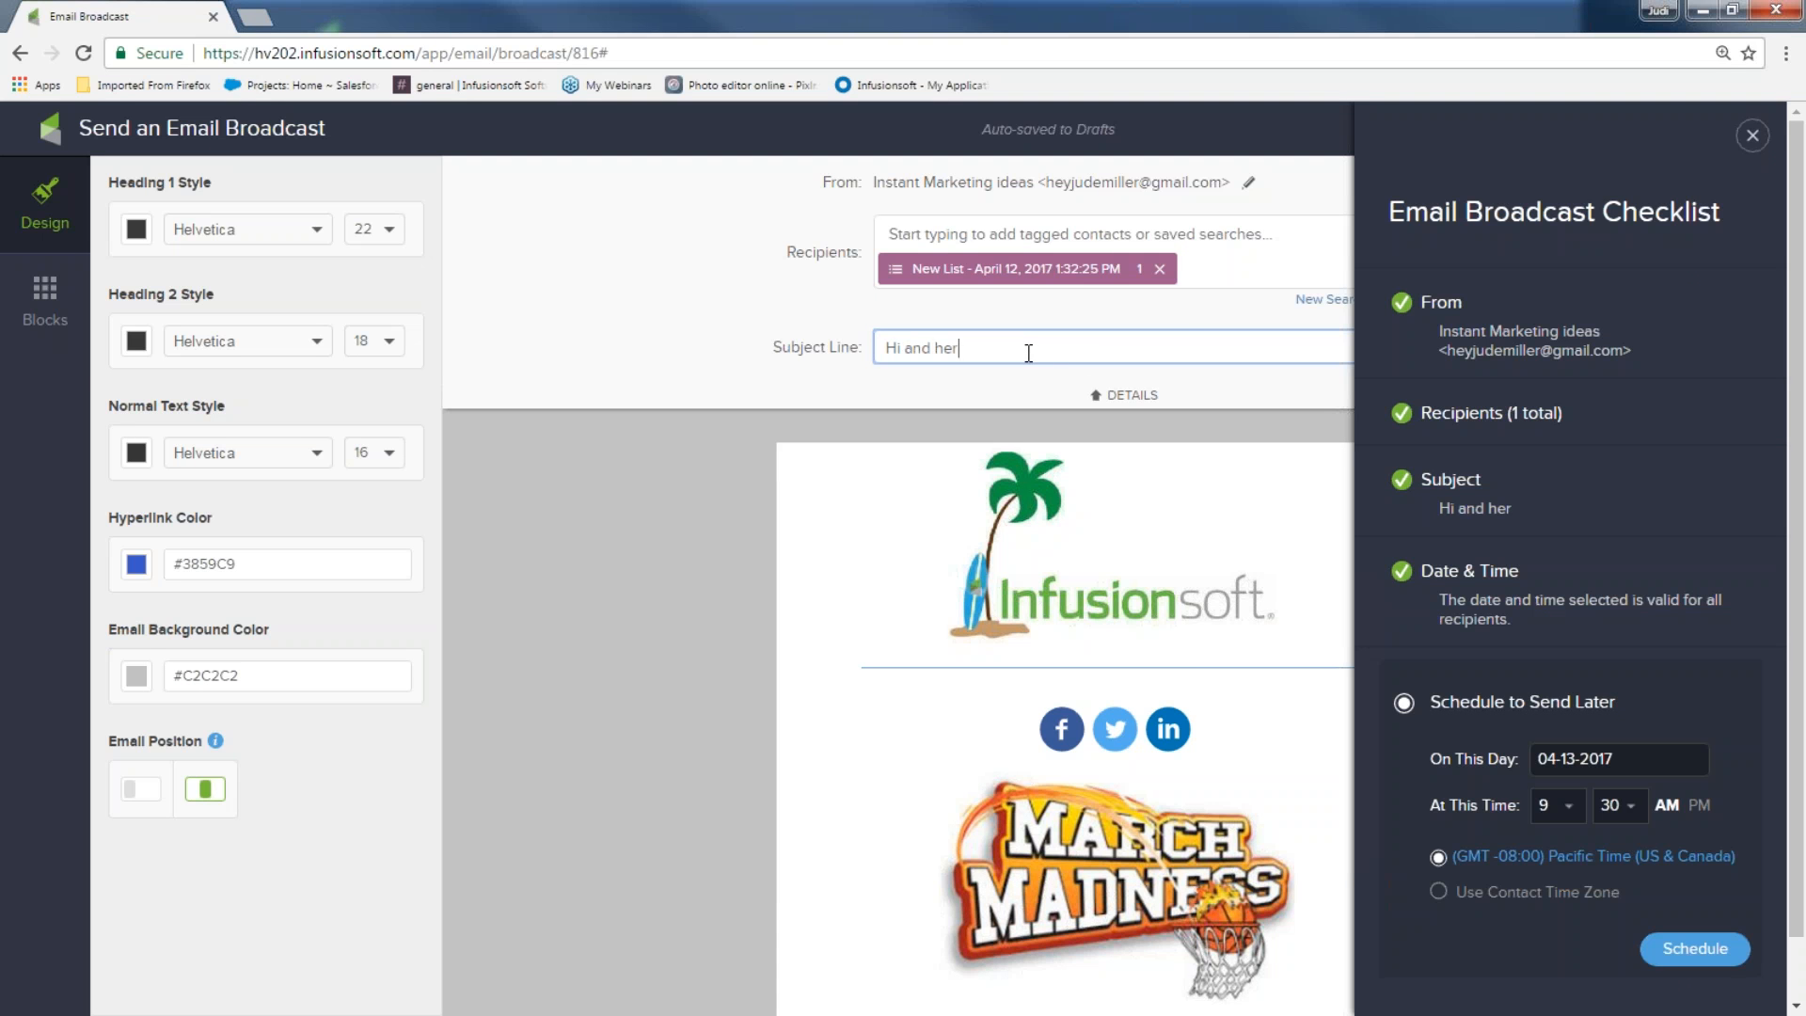
text(e you go..)
scroll(1628, 894, down, 1)
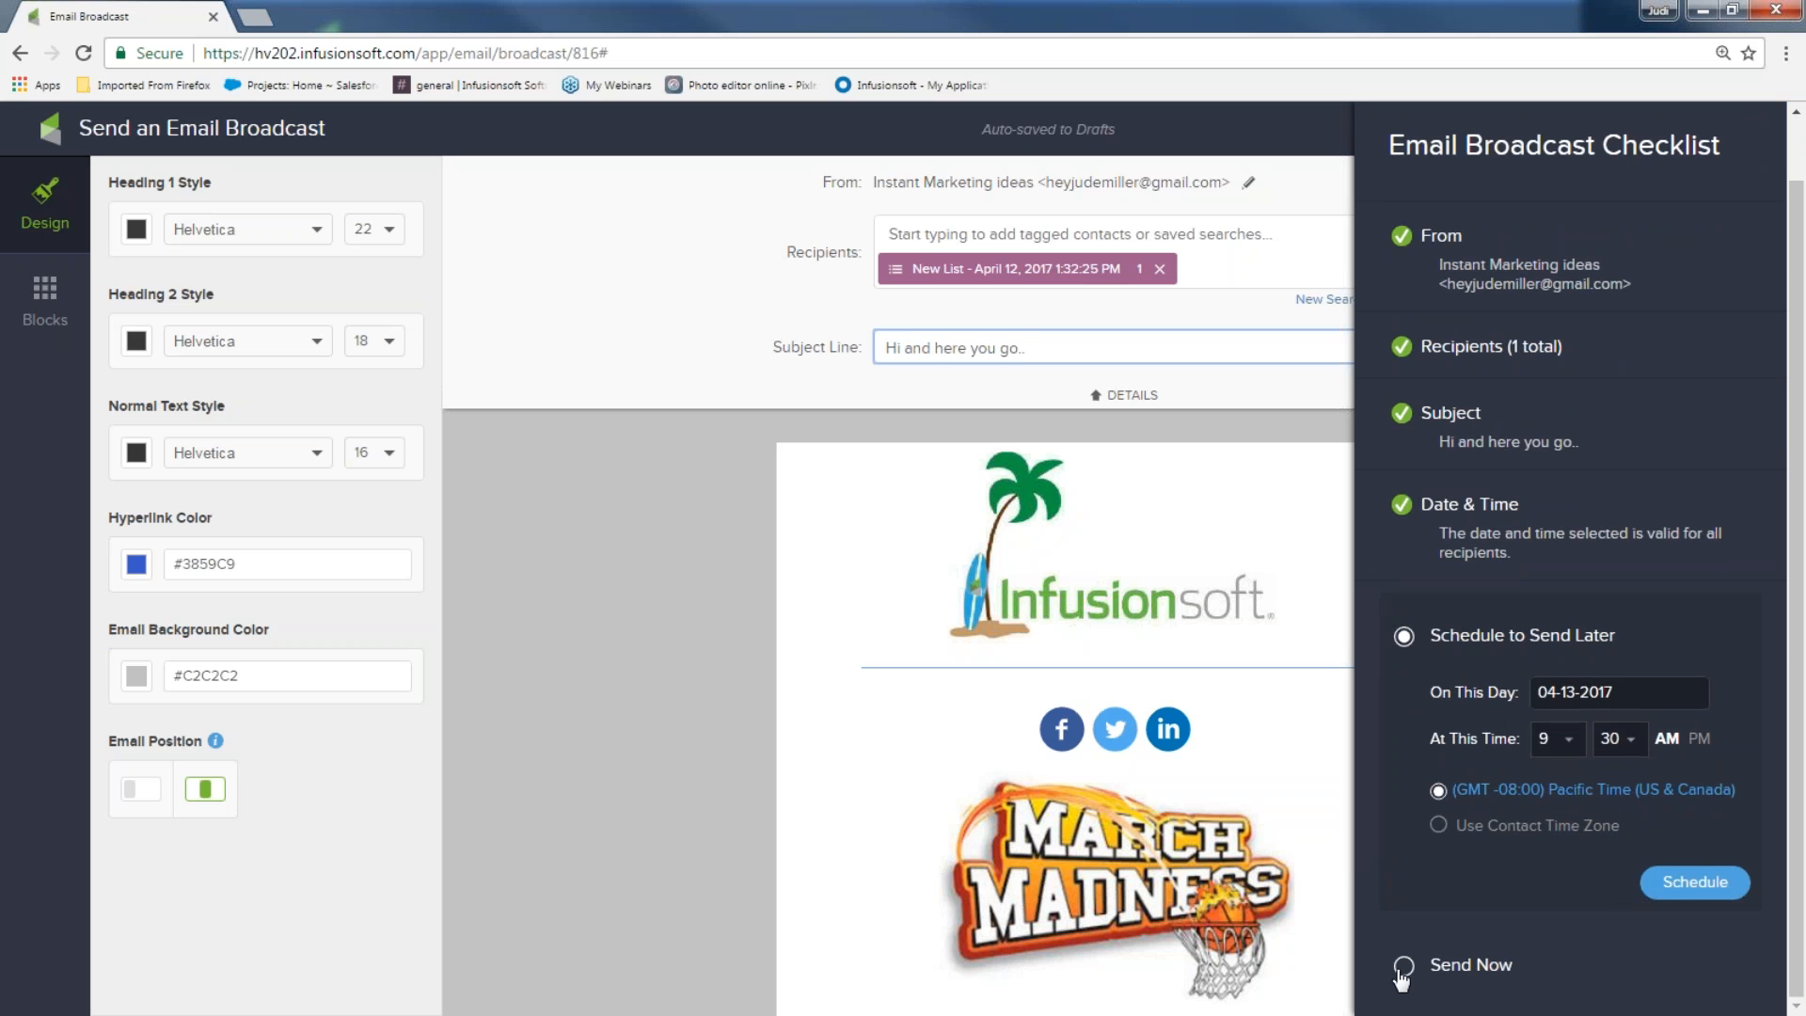
click(1404, 969)
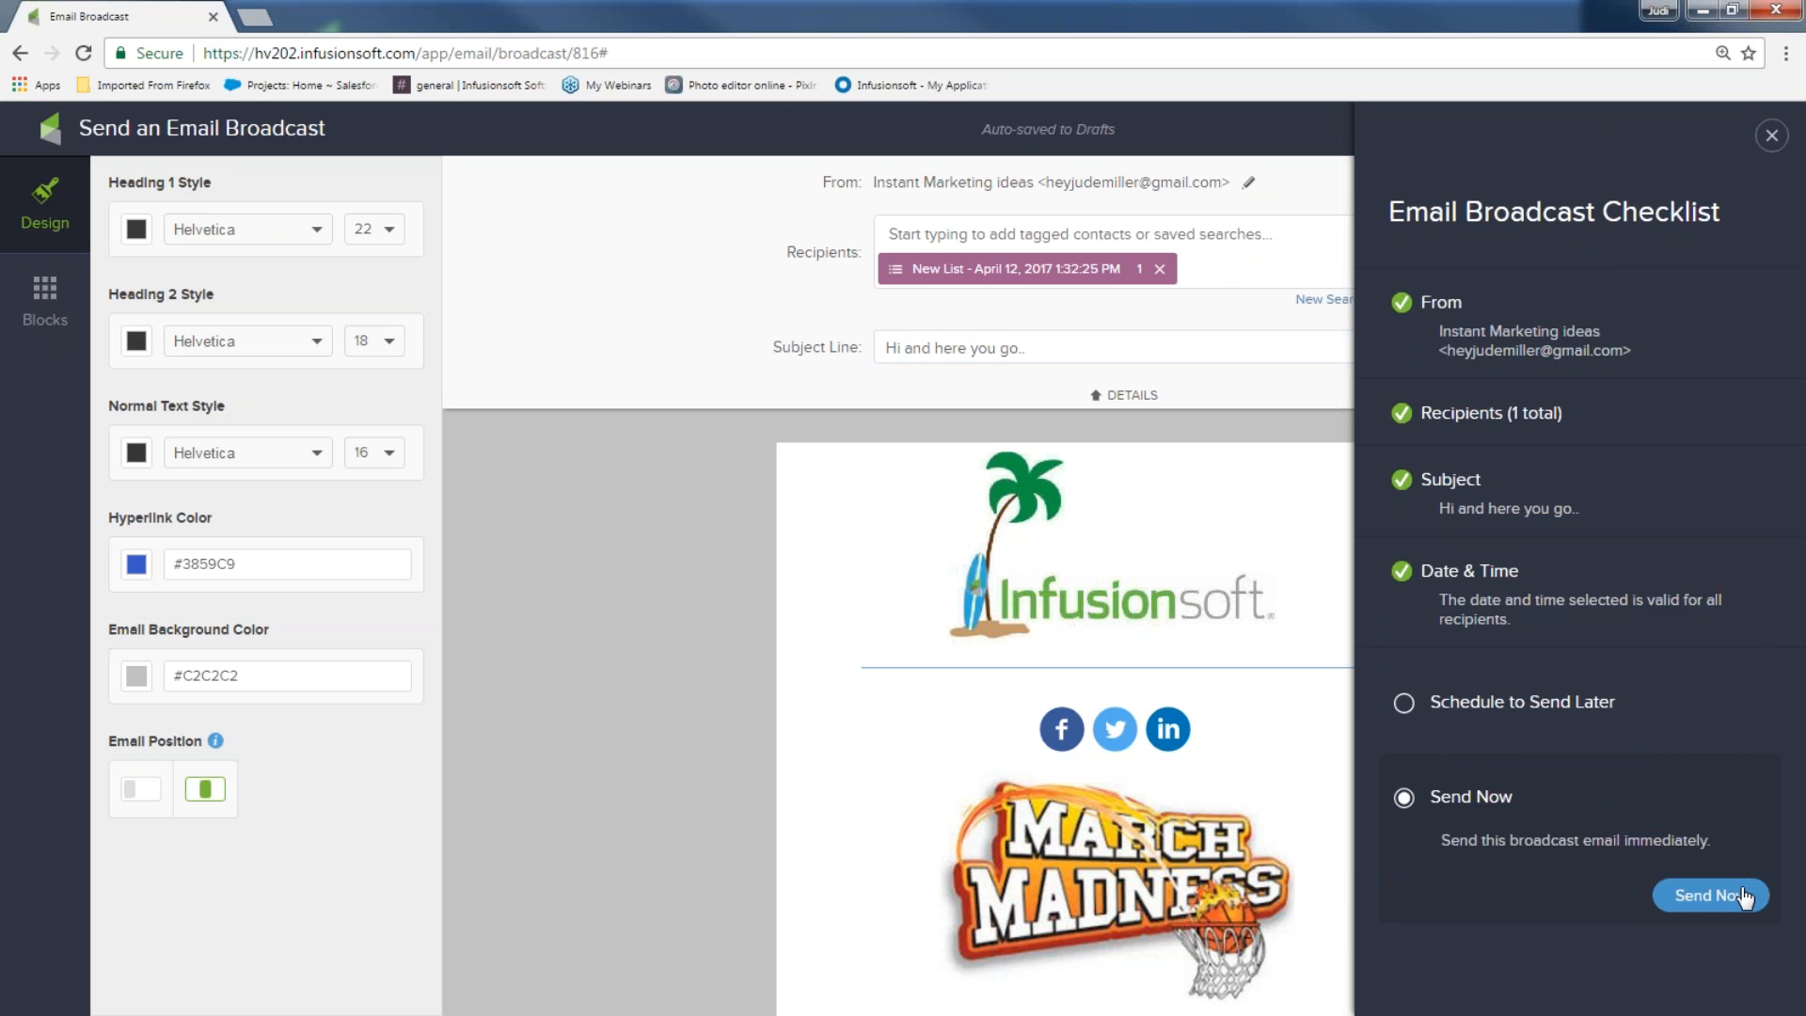
click(1739, 898)
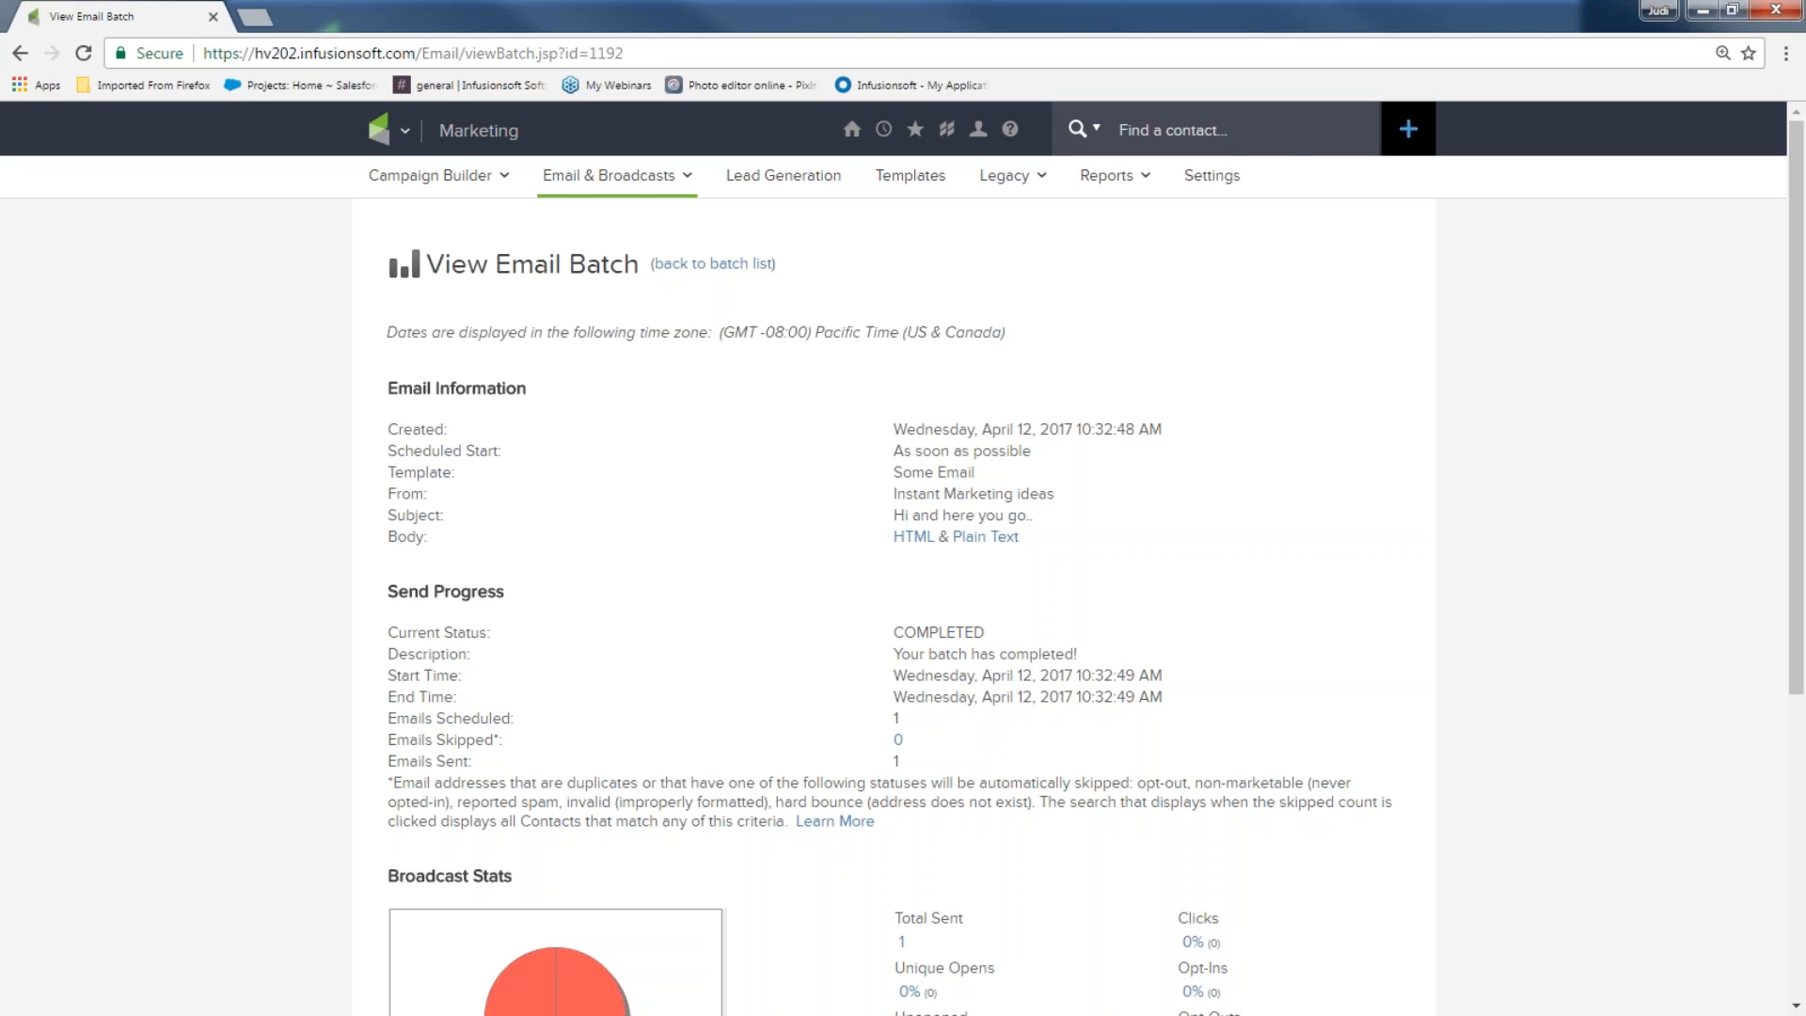
View the newest batch's stats from the Email Broadcasts report, then minimize Chrome to the Challenge slide
click(397, 142)
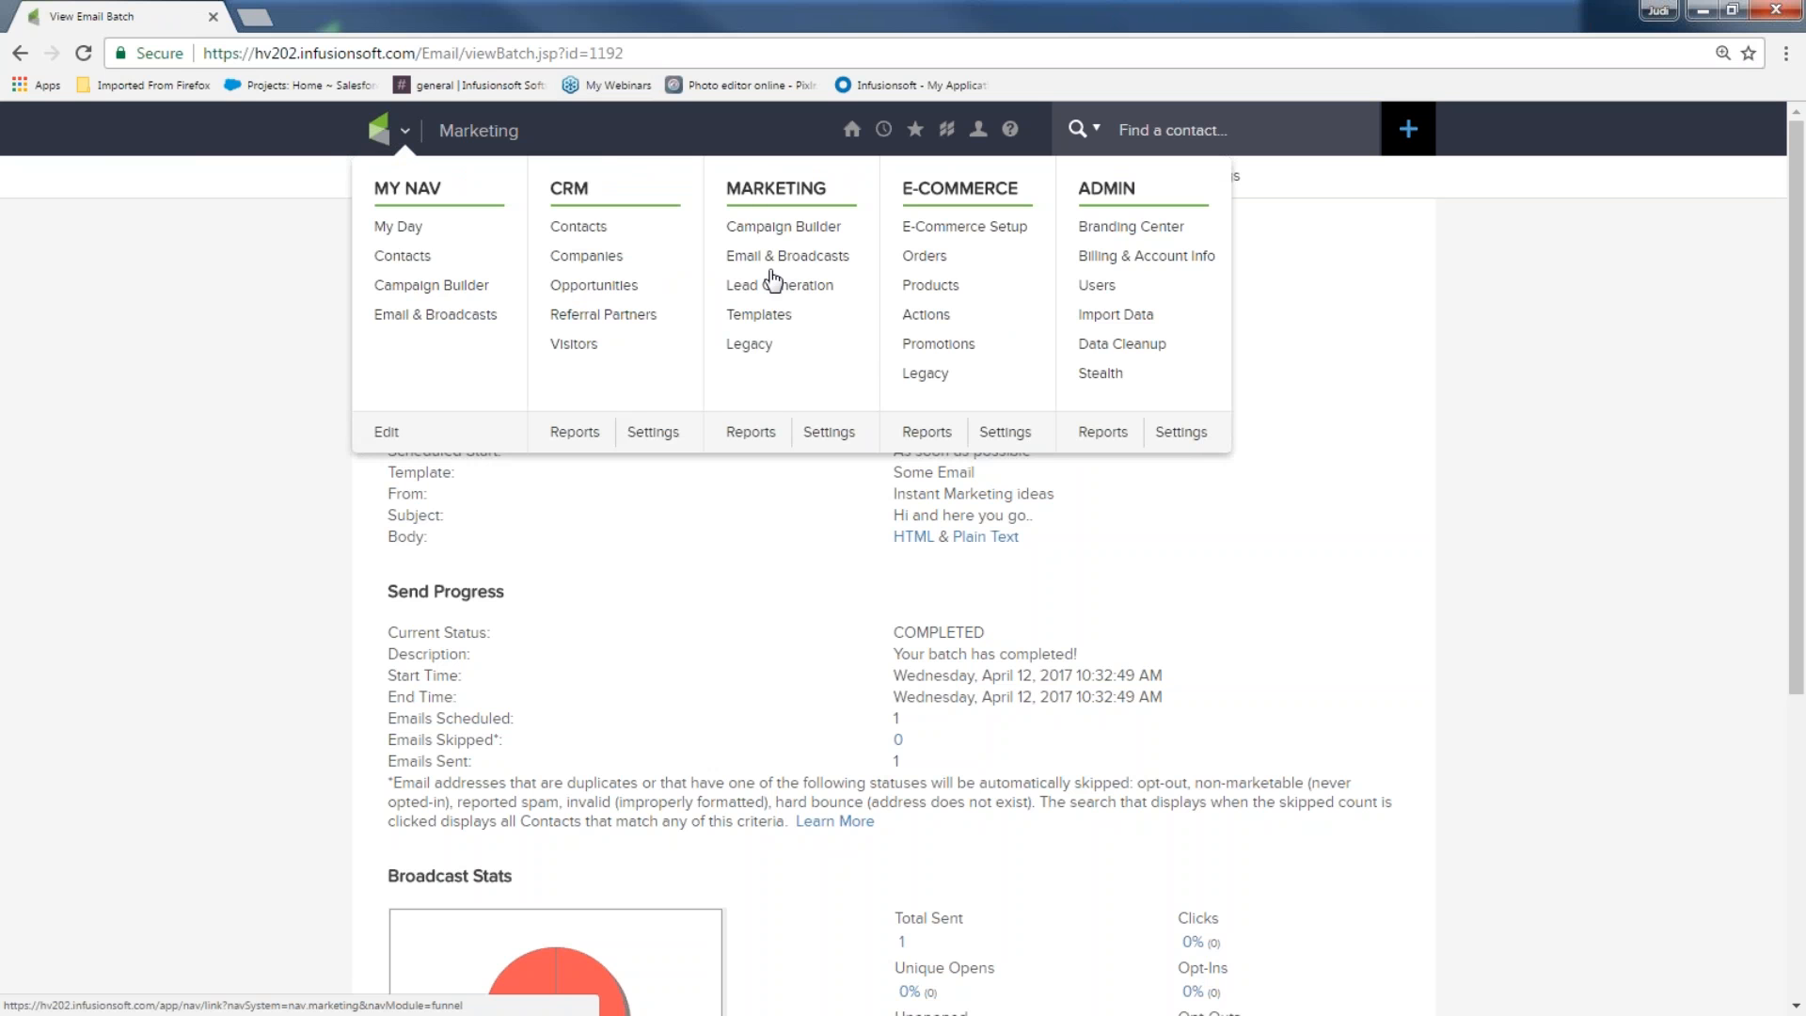
click(750, 432)
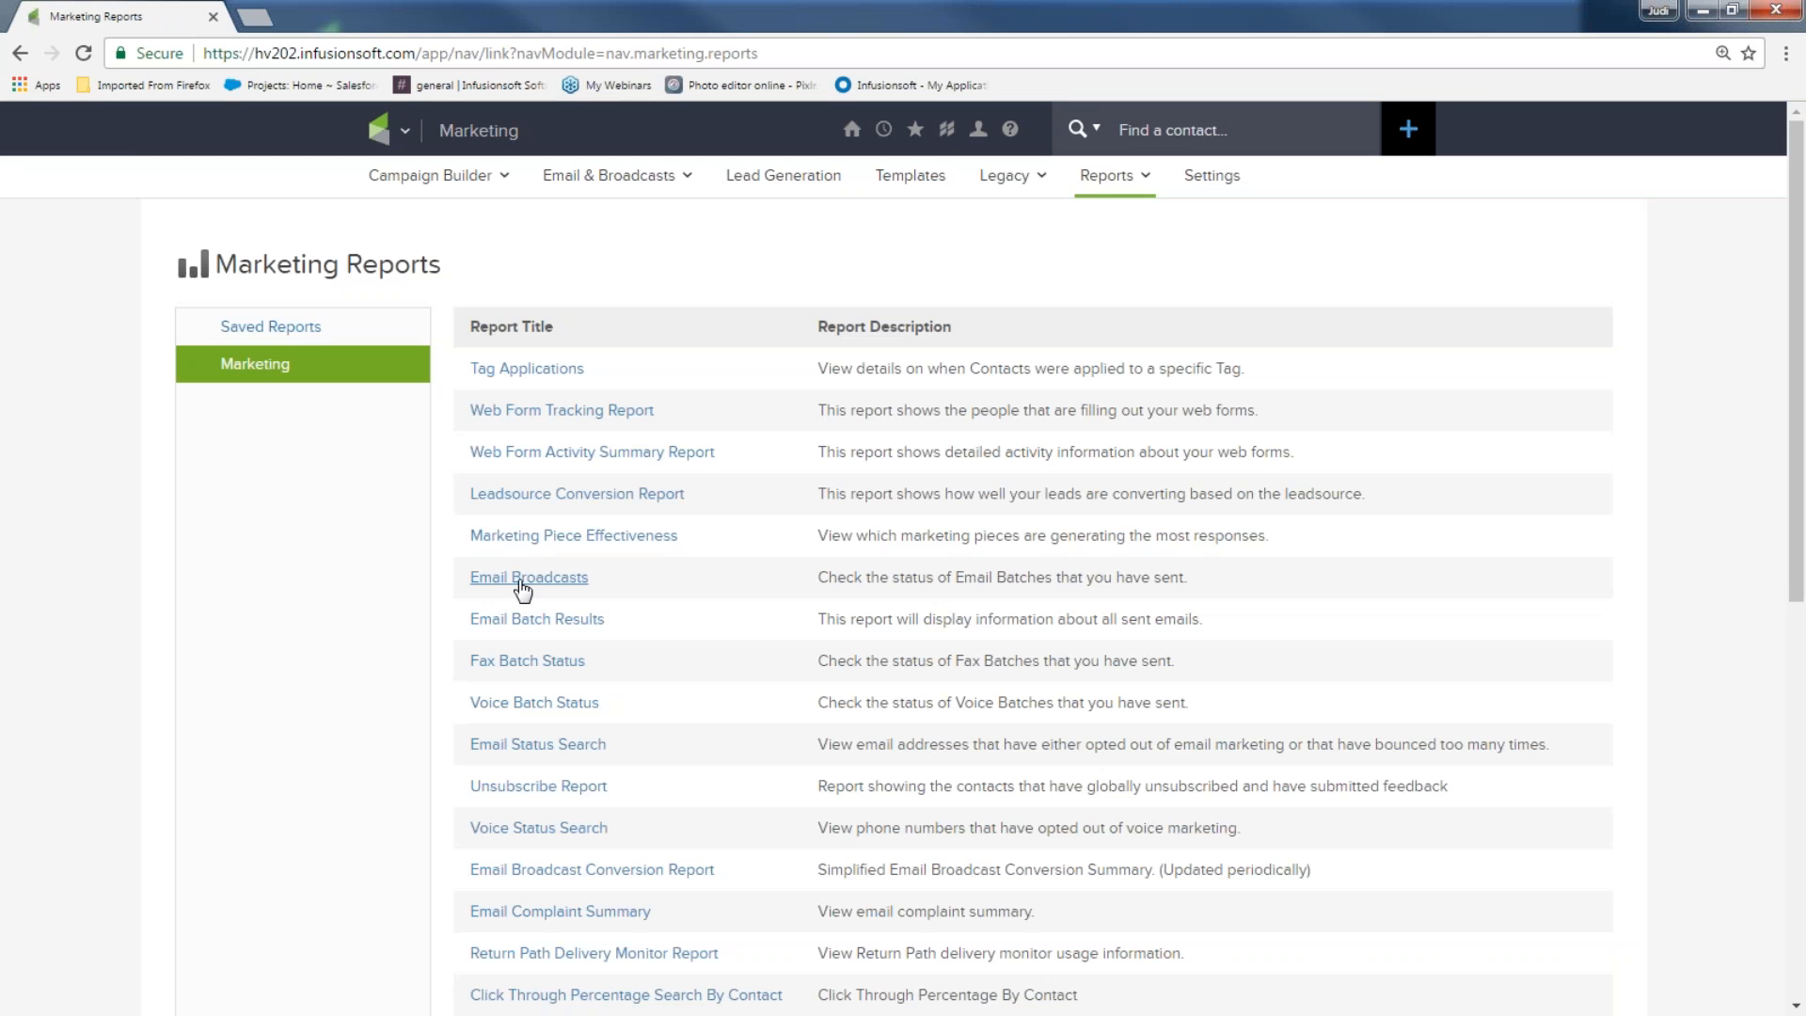
click(523, 583)
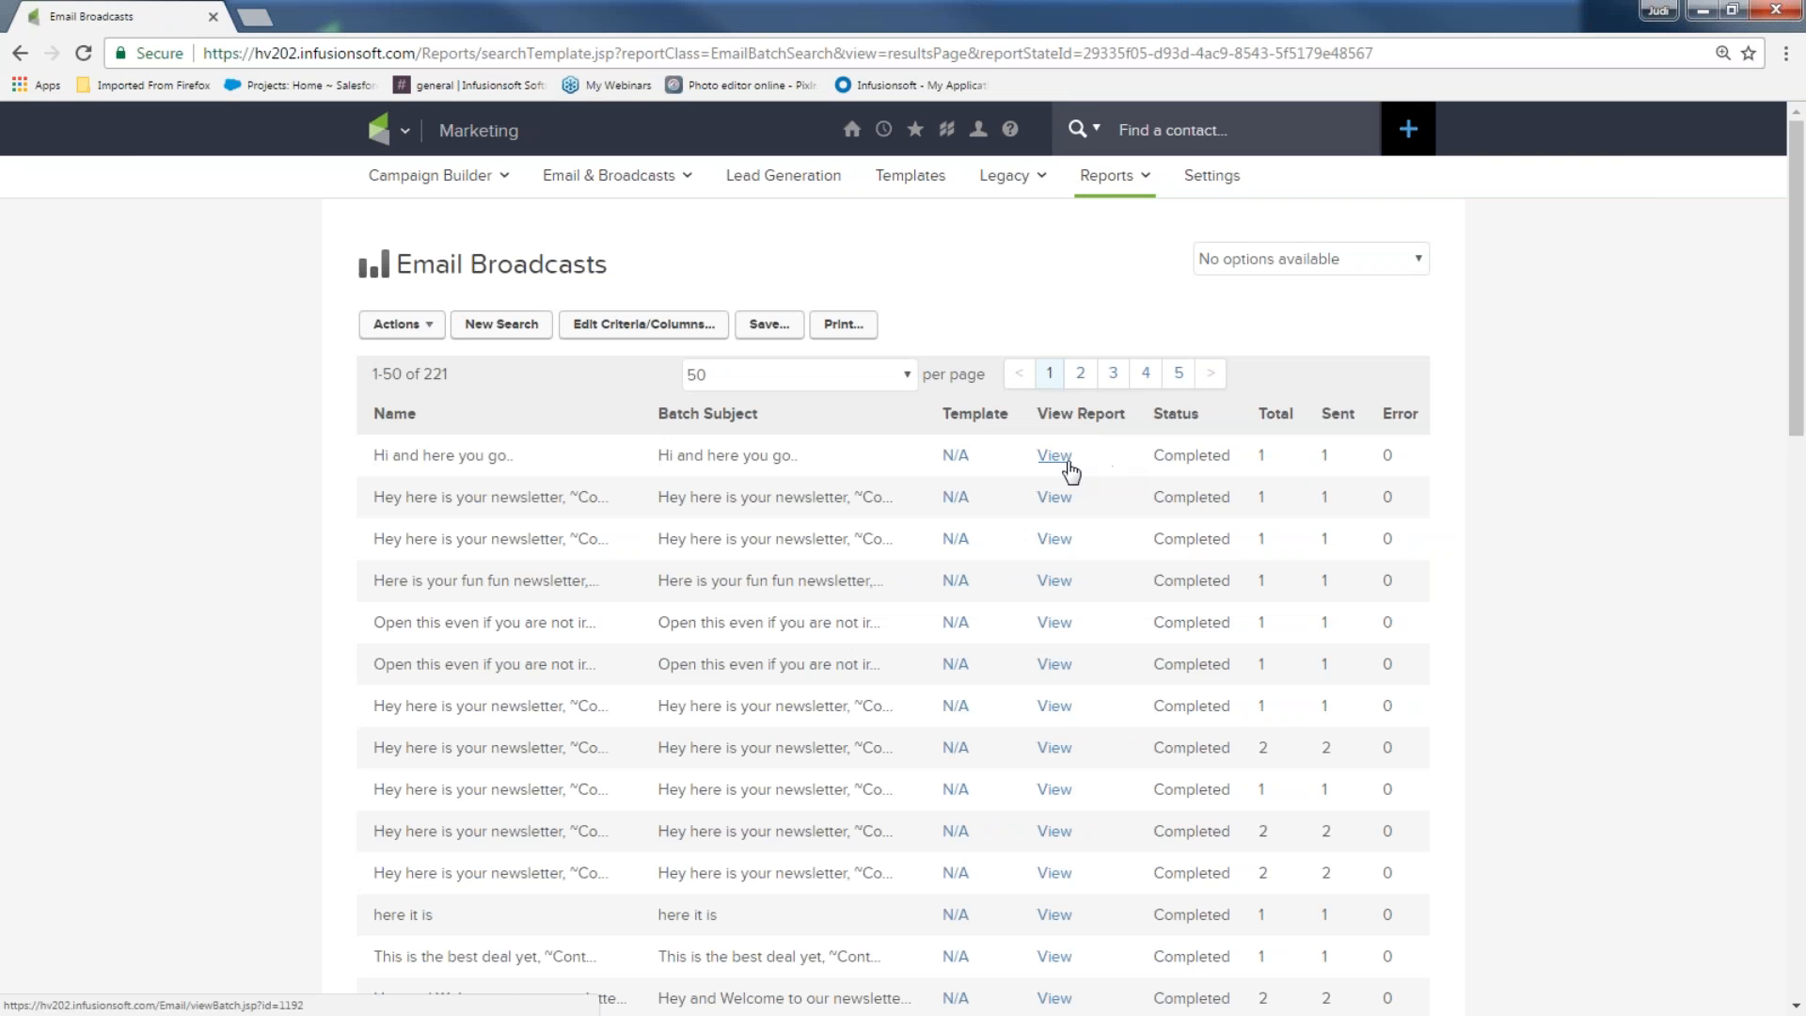
click(1061, 459)
scroll(1078, 478, down, 5)
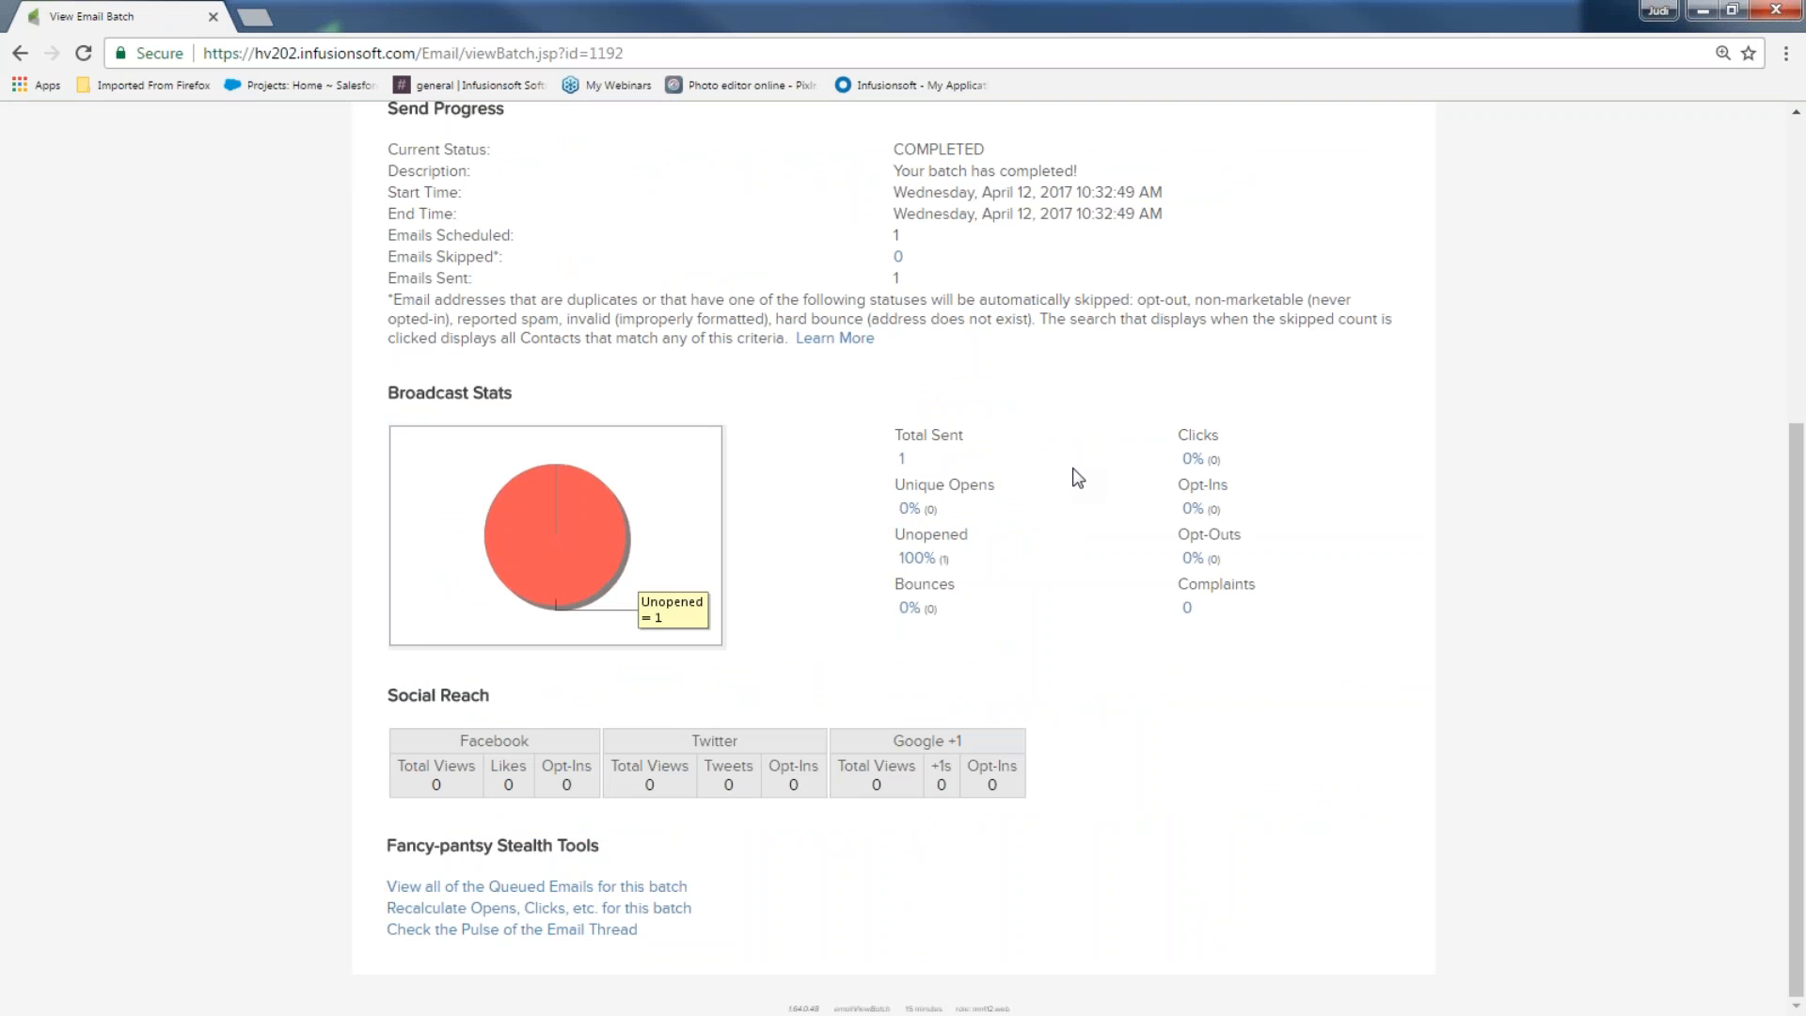
click(1703, 13)
click(1306, 473)
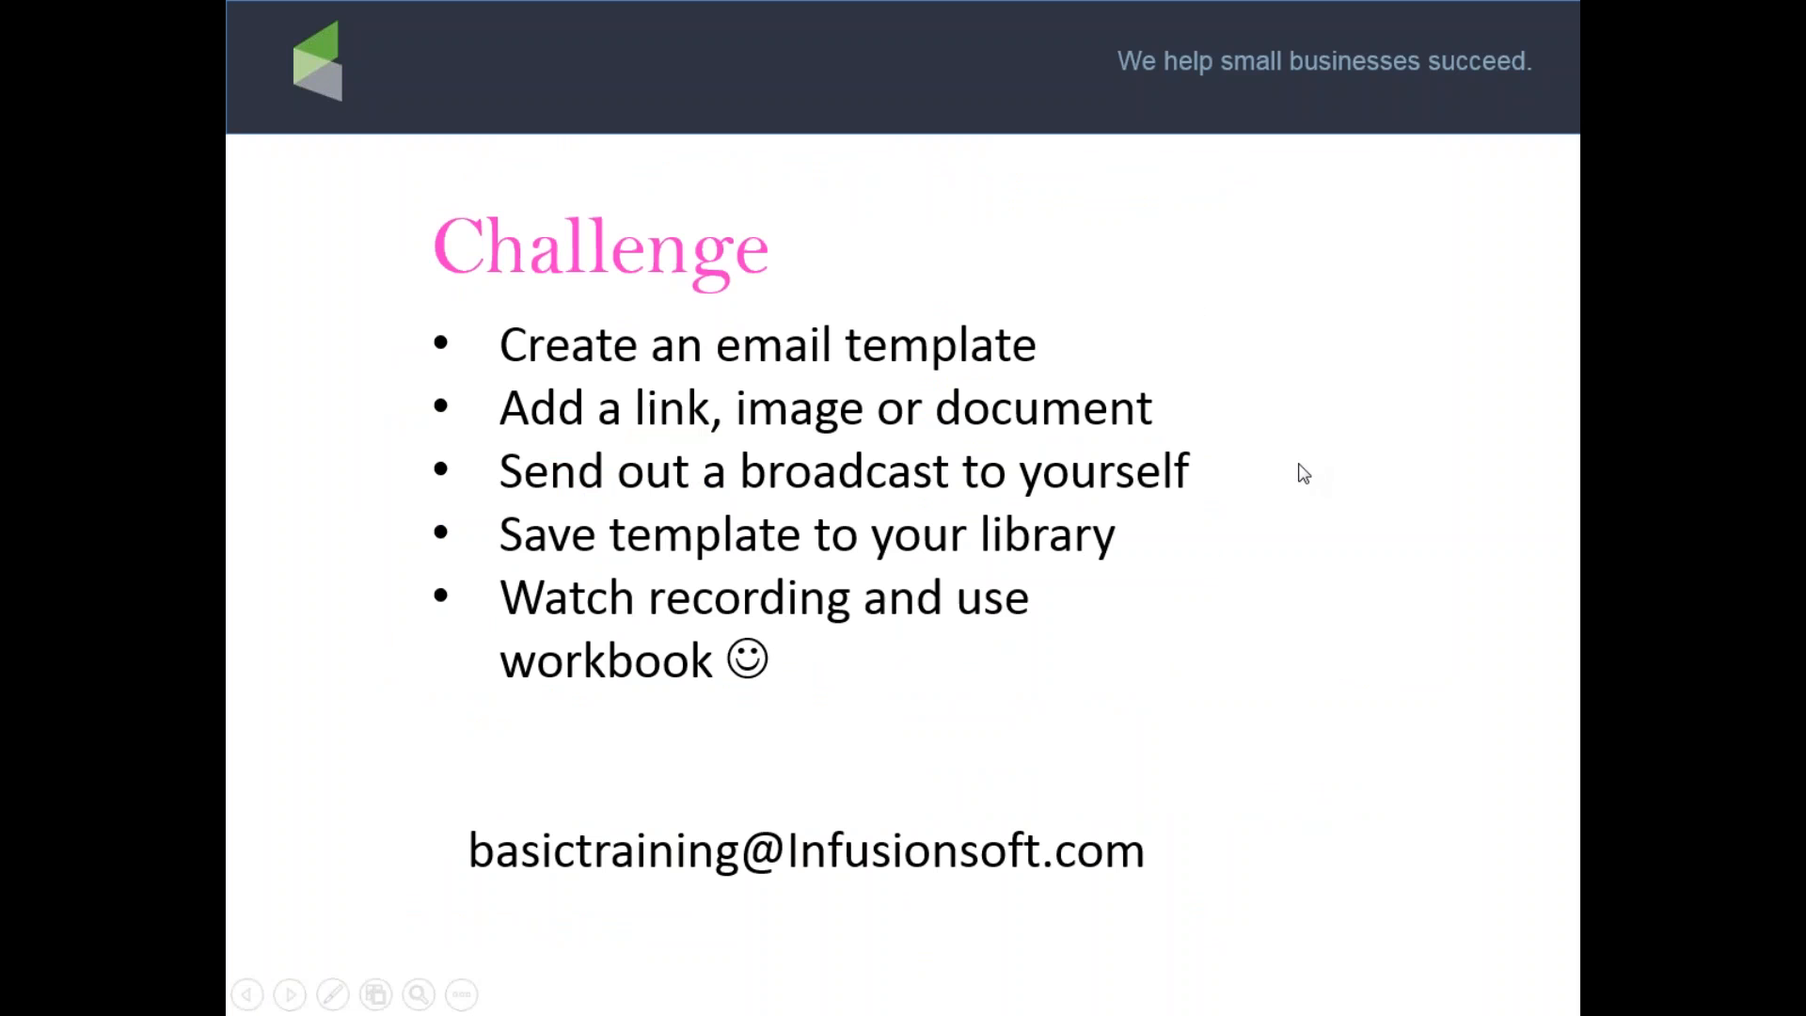
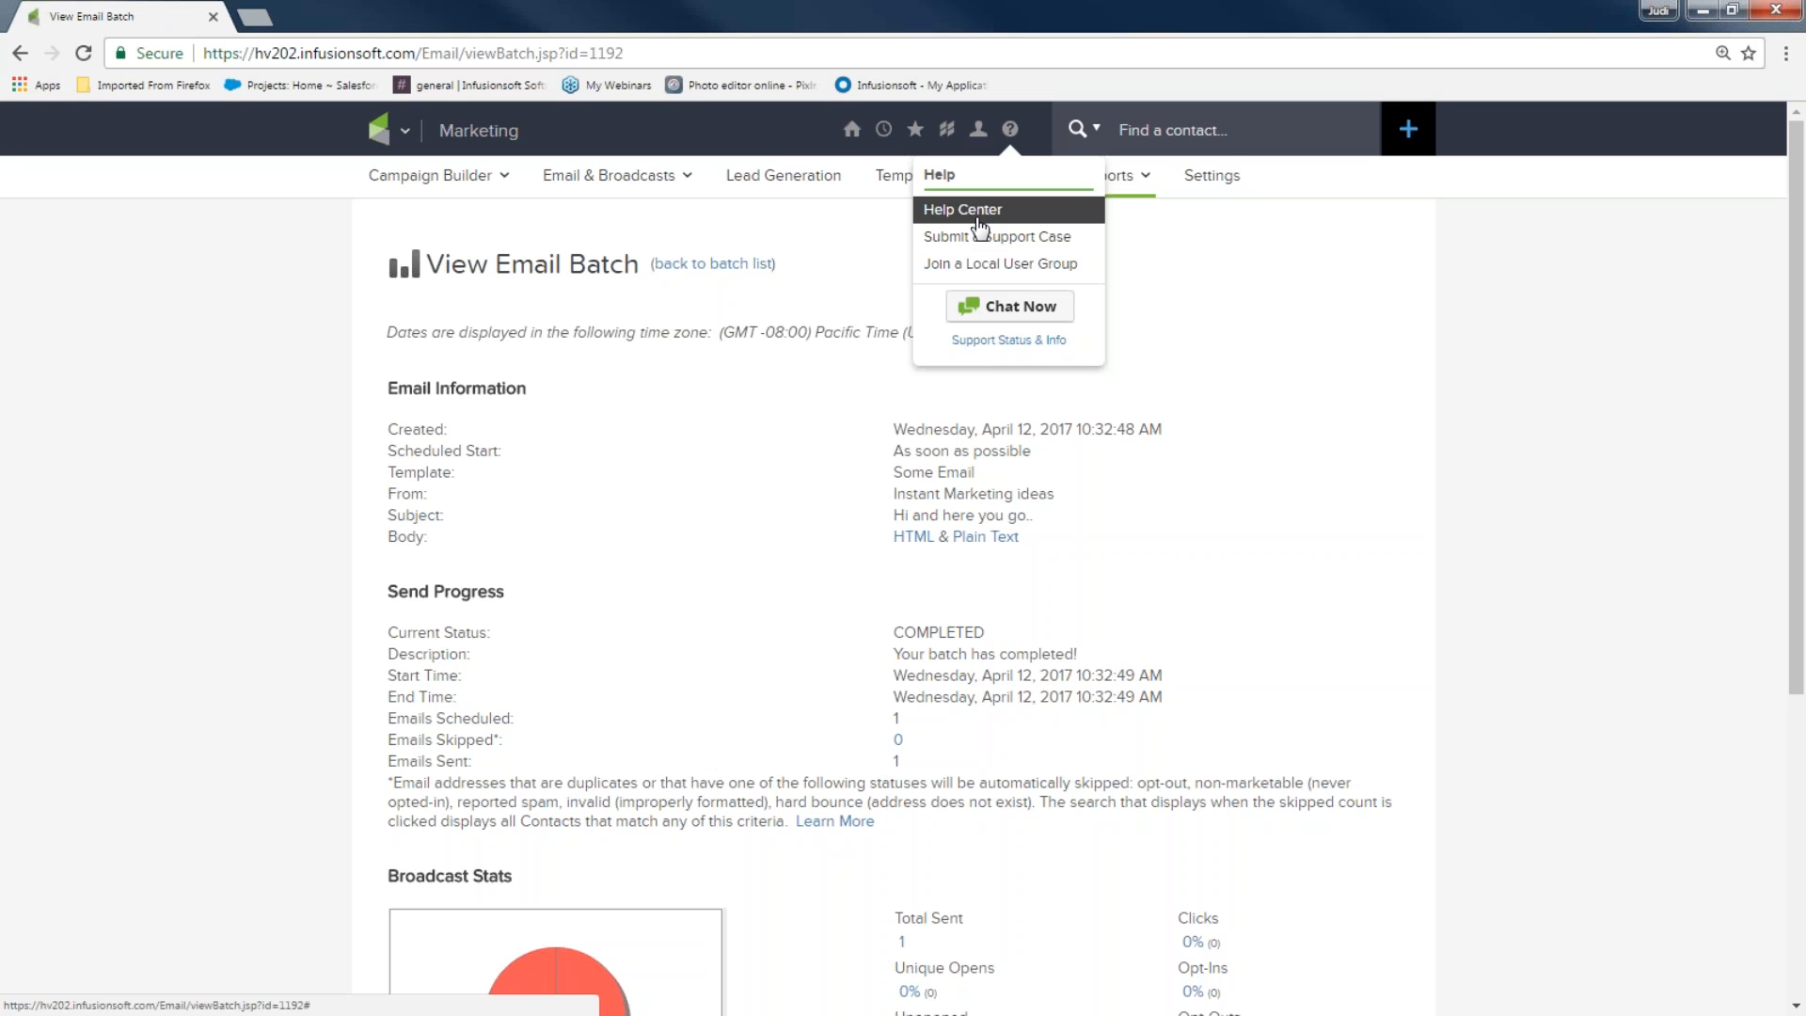
Reuse the previously sent March Madness email from Email & Broadcasts as a new draft
click(400, 129)
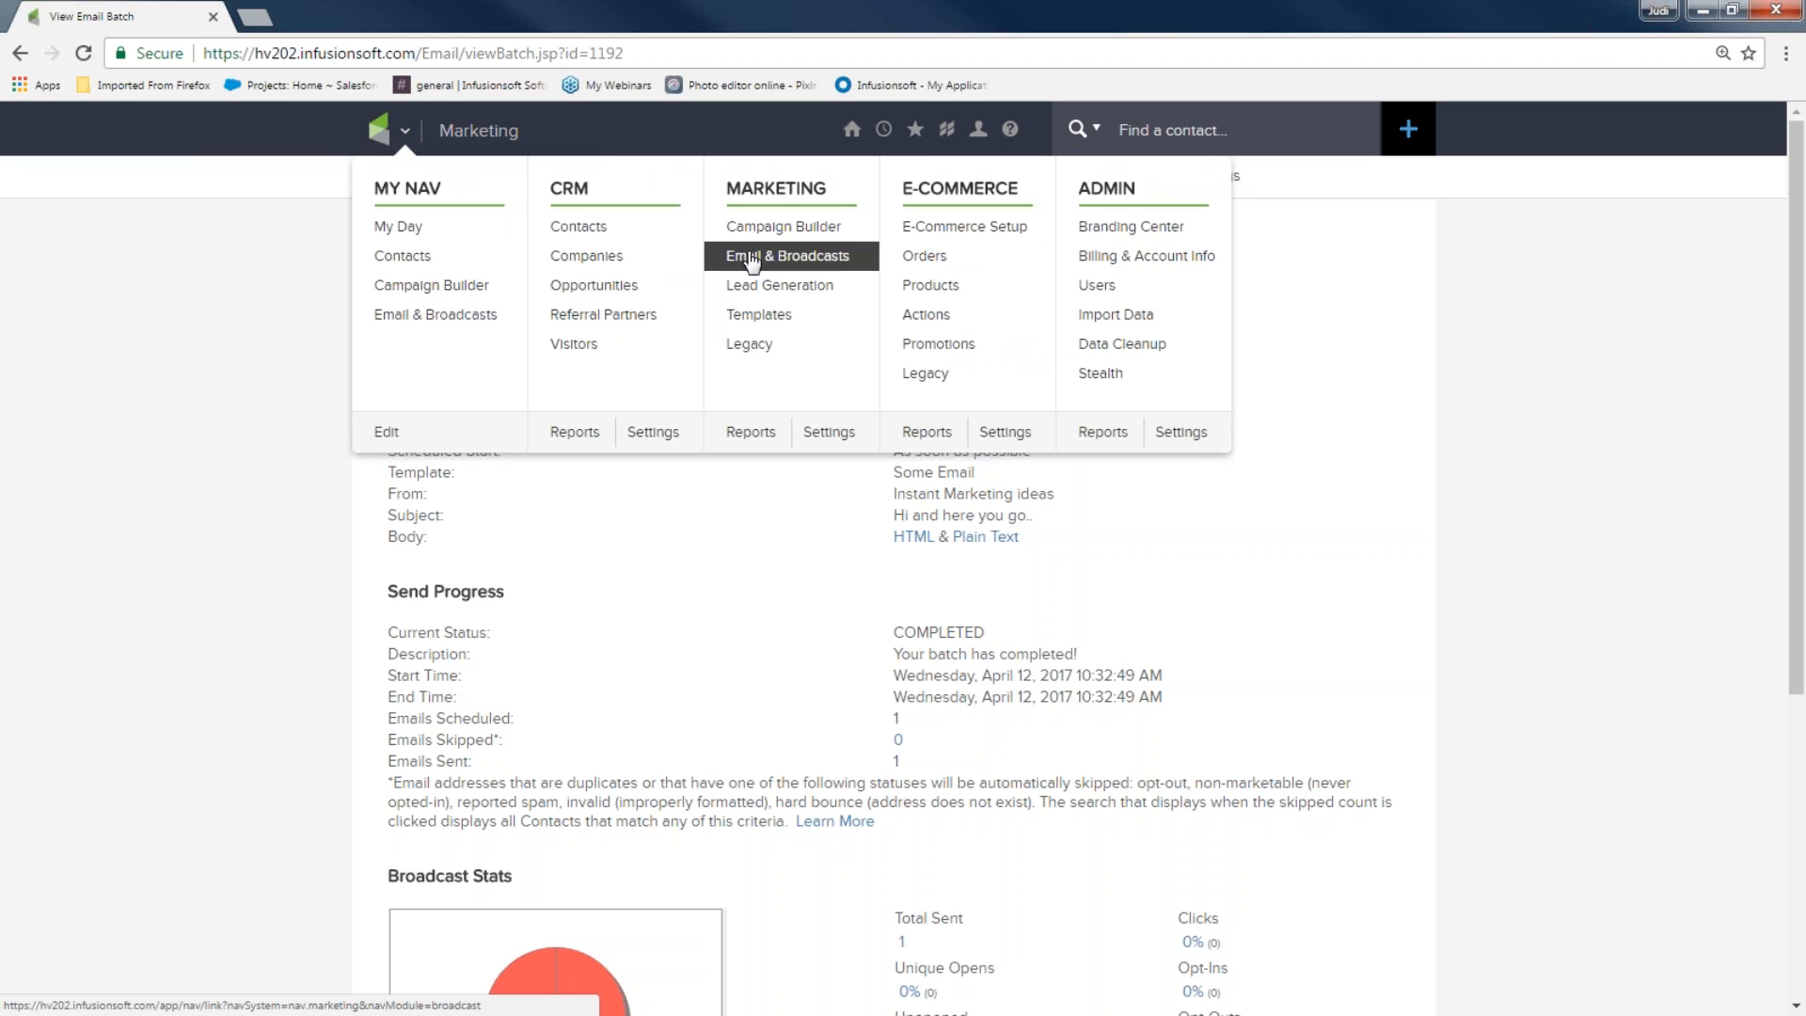
click(753, 256)
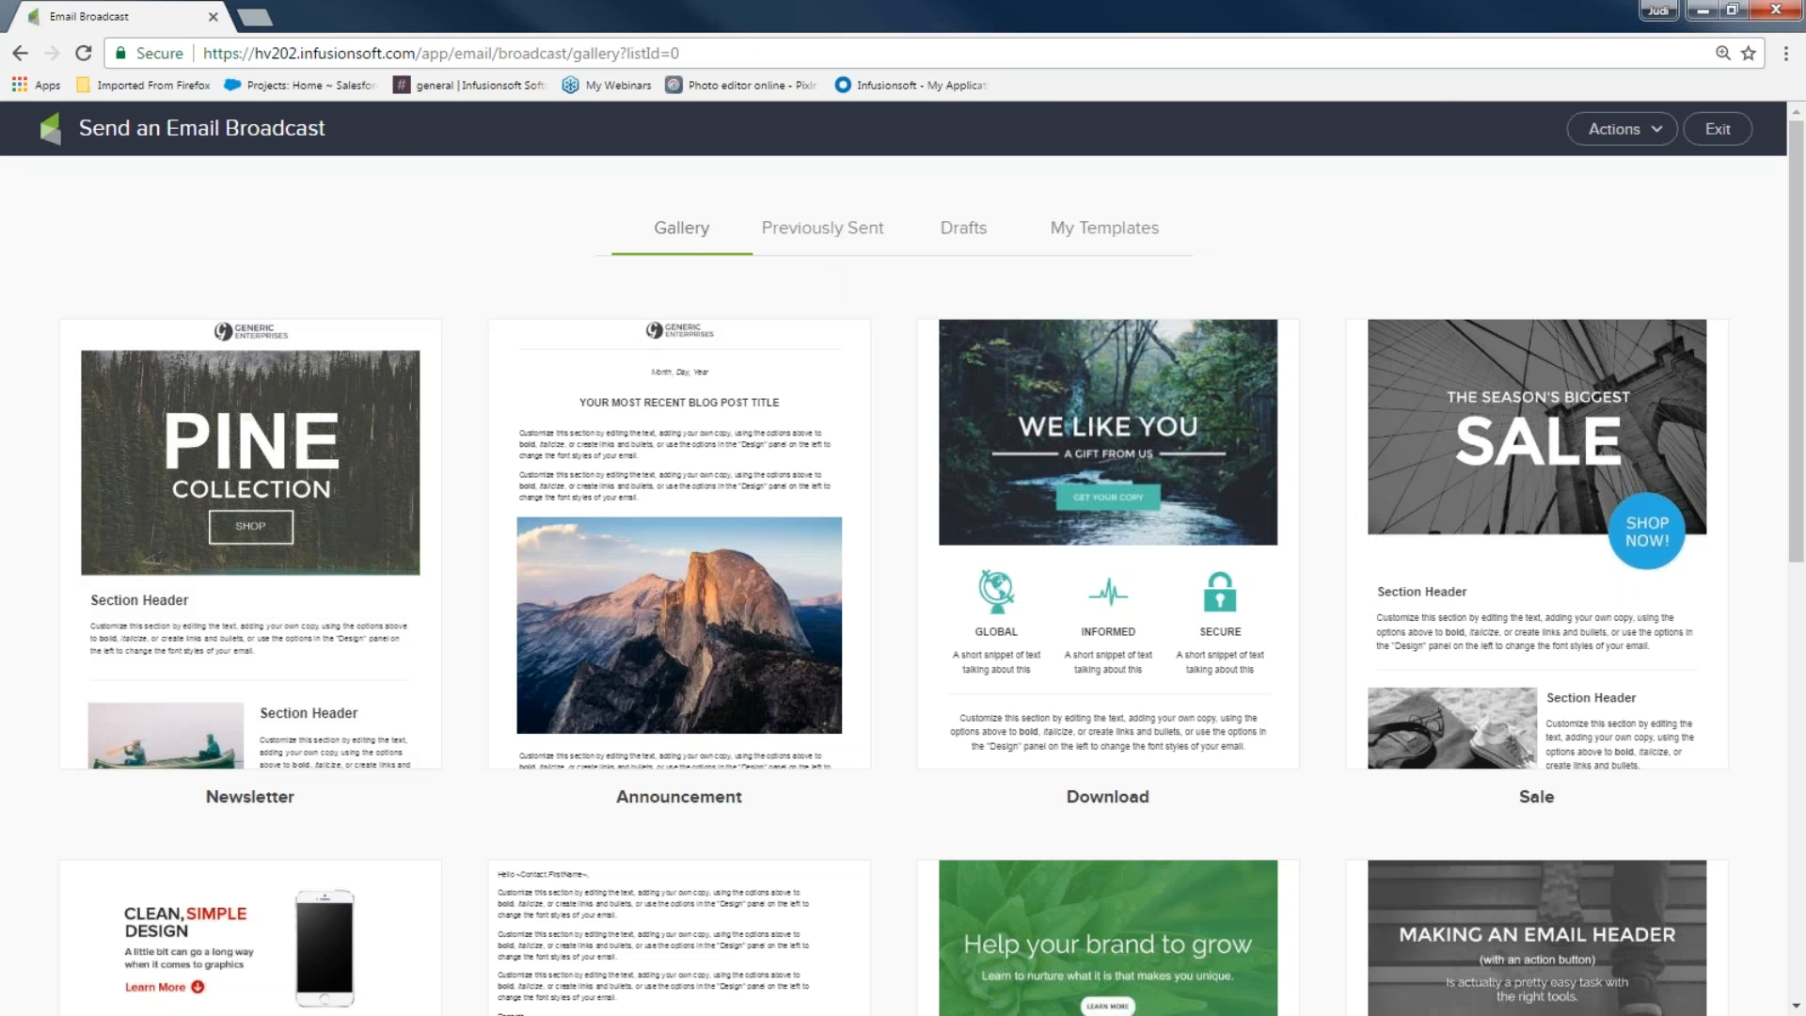
click(862, 241)
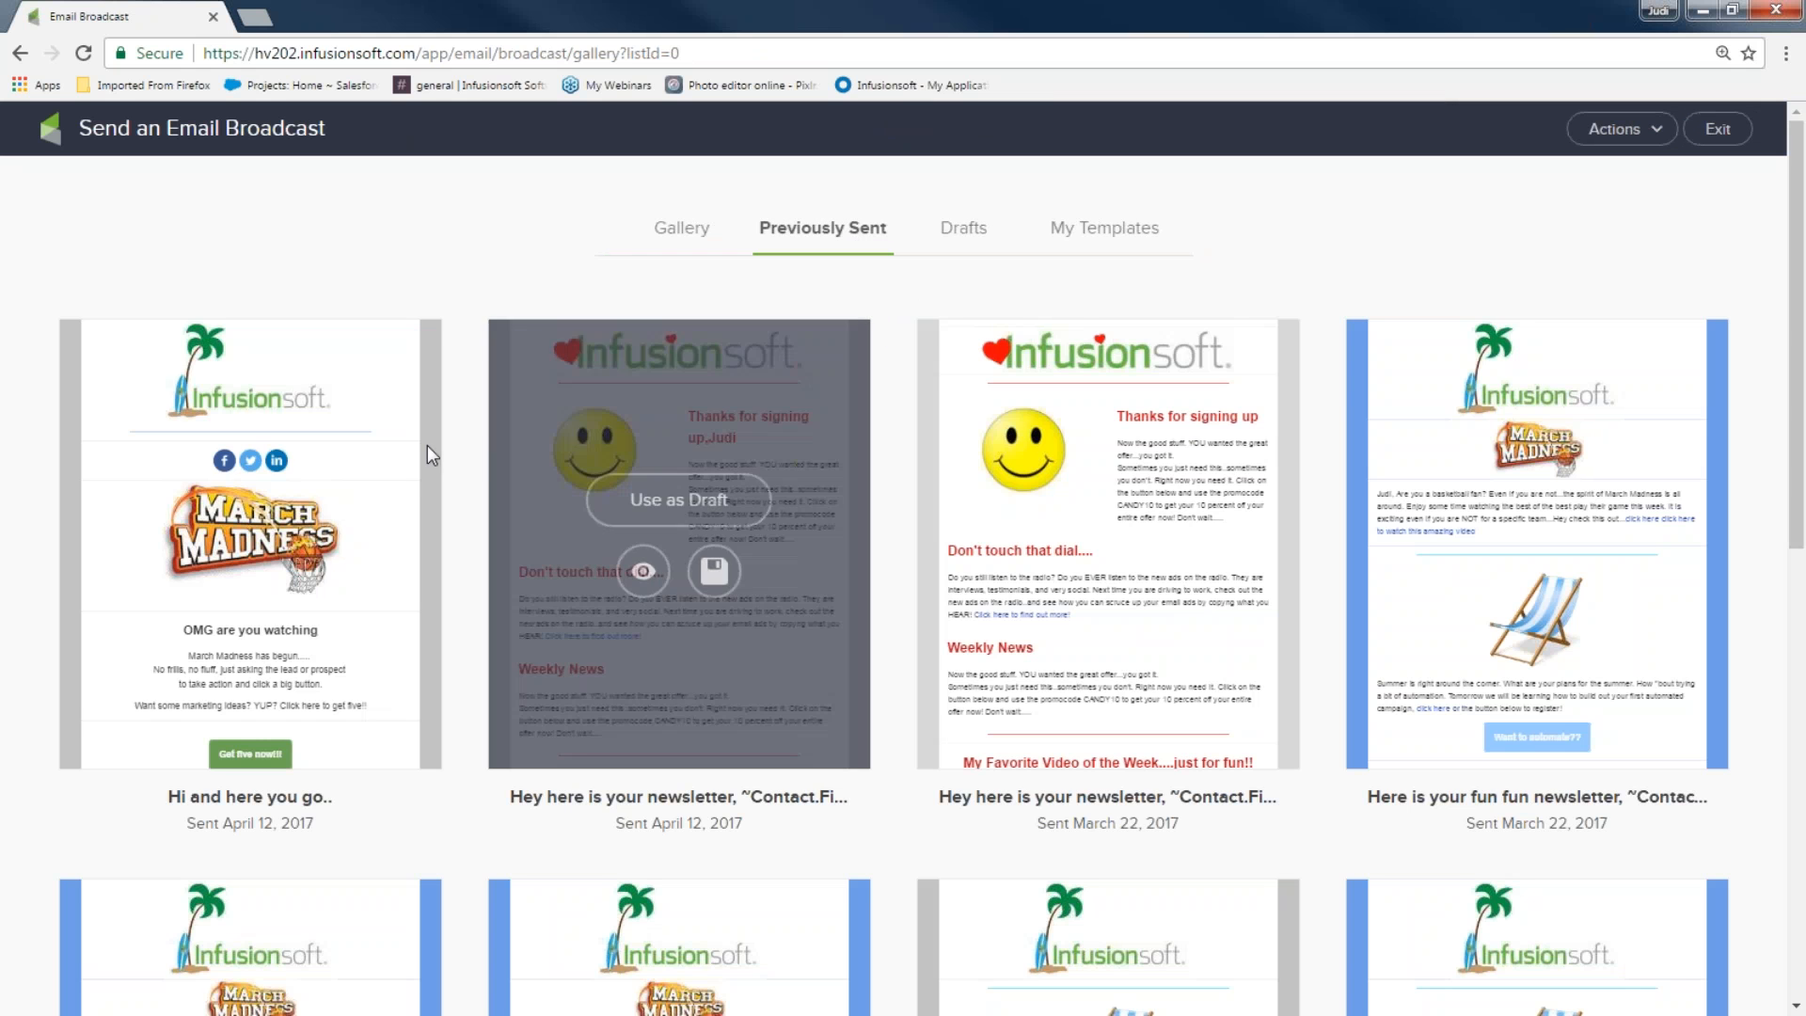
click(266, 515)
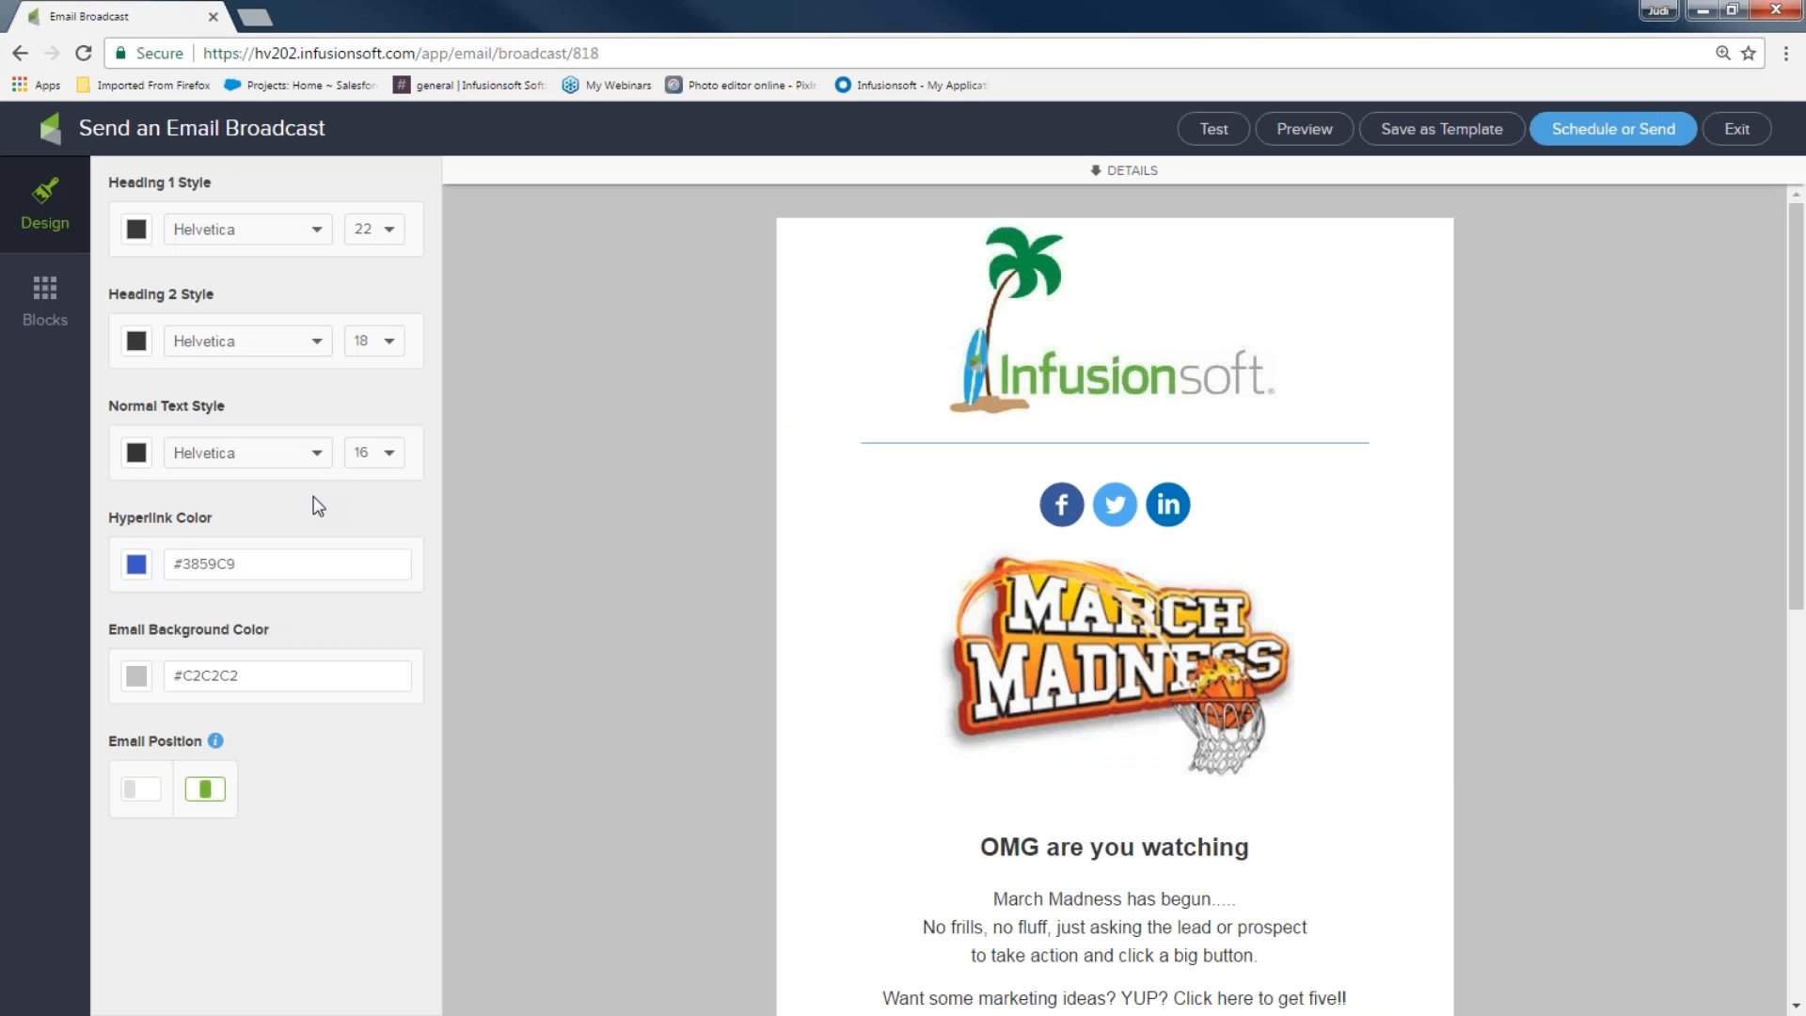
scroll(904, 566, down, 3)
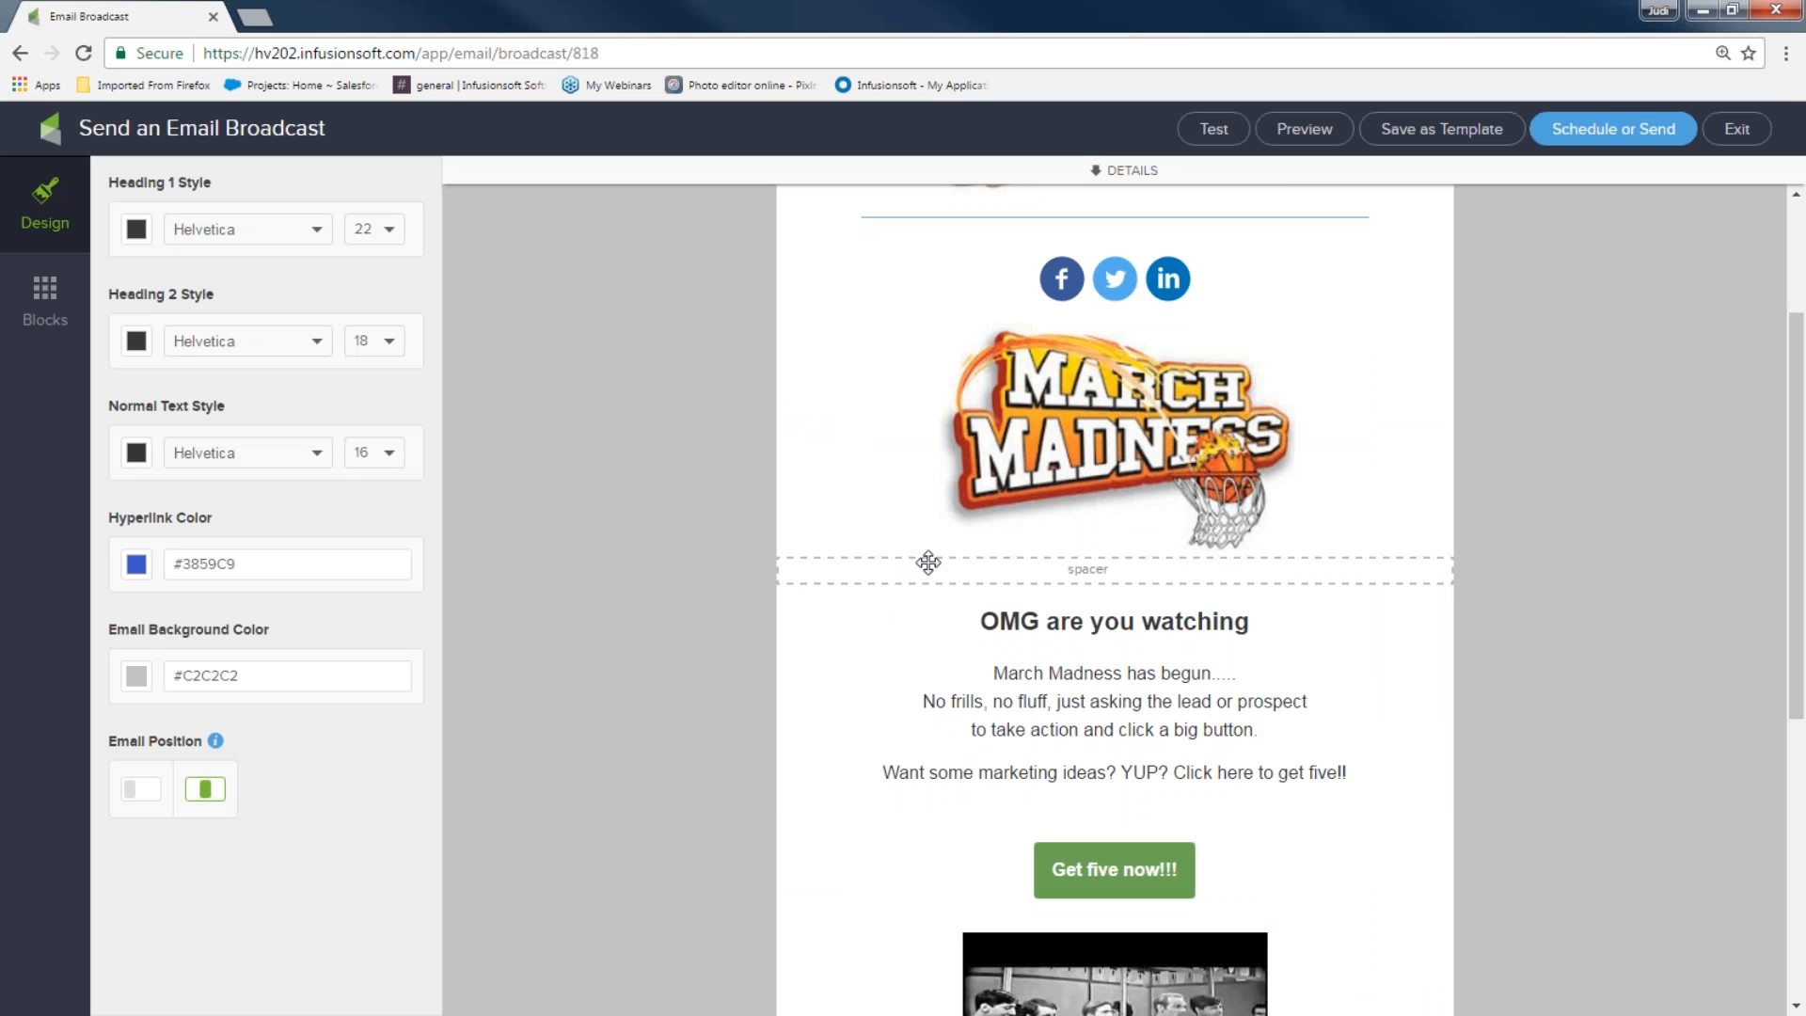
Change the button wording from 'Get five now!!!' to 'Buy now!!!'
click(1093, 864)
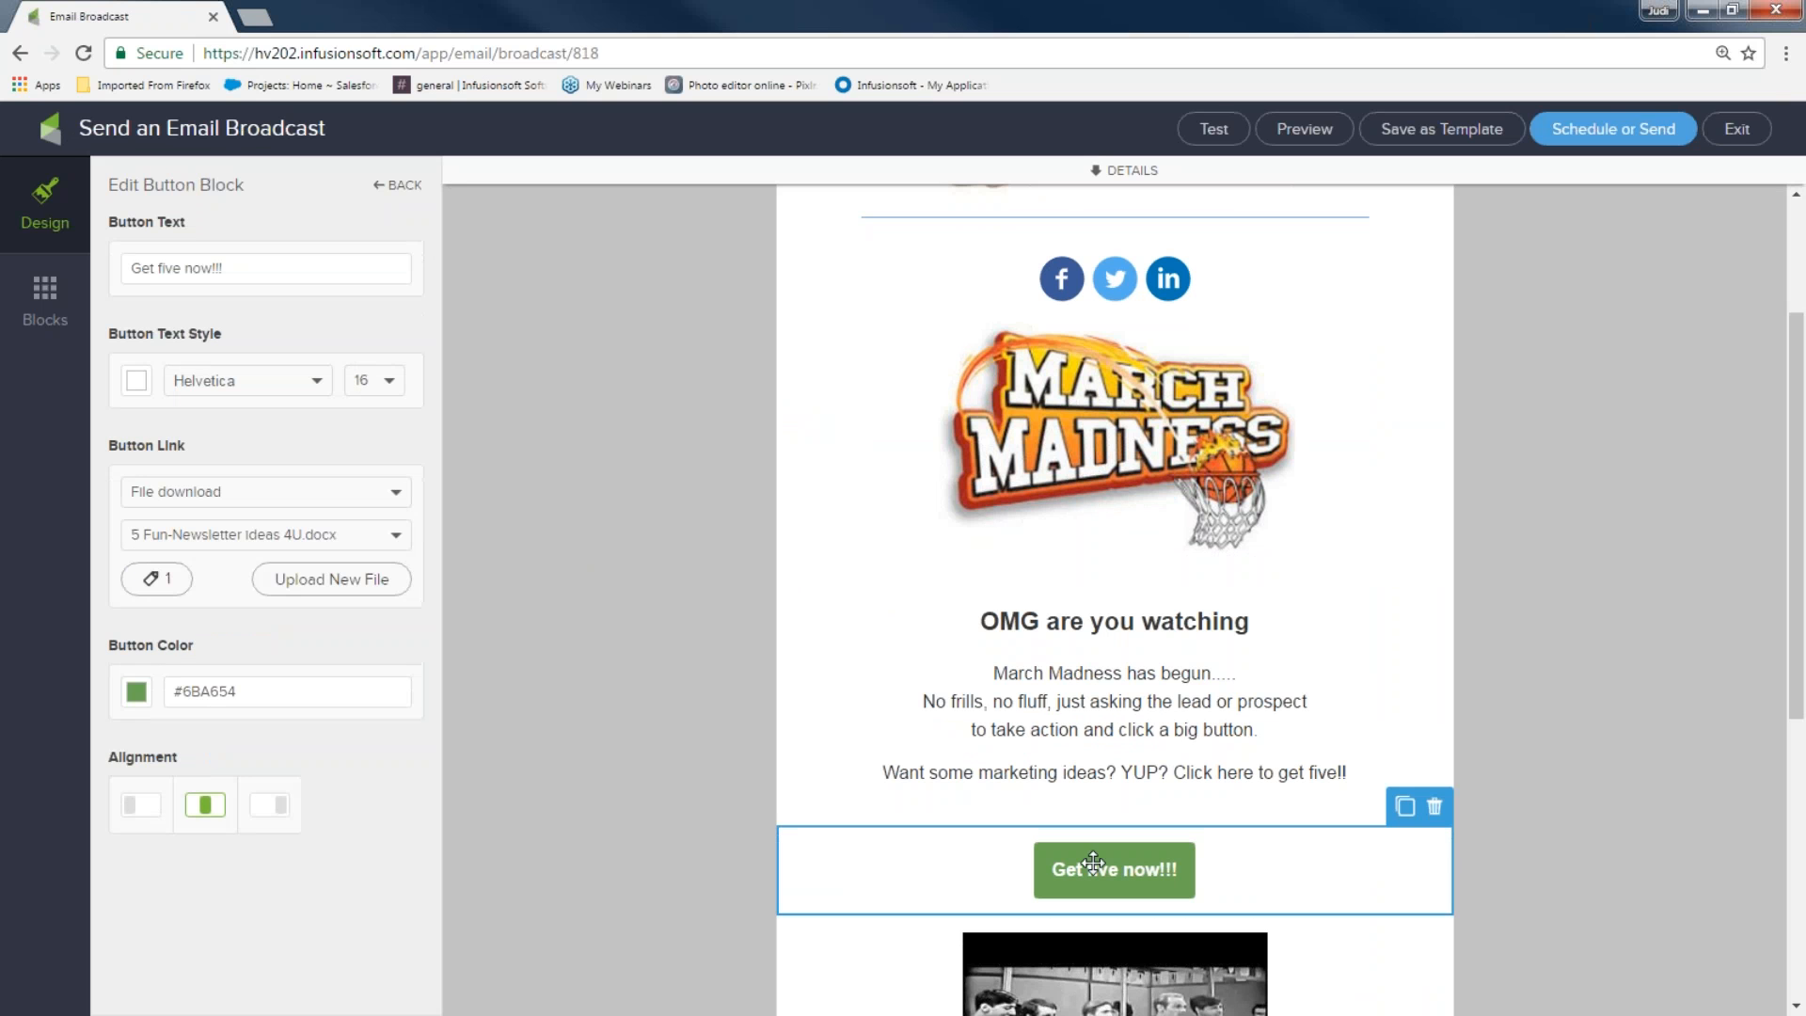
click(121, 267)
key(ctrl+a)
text(Buy no)
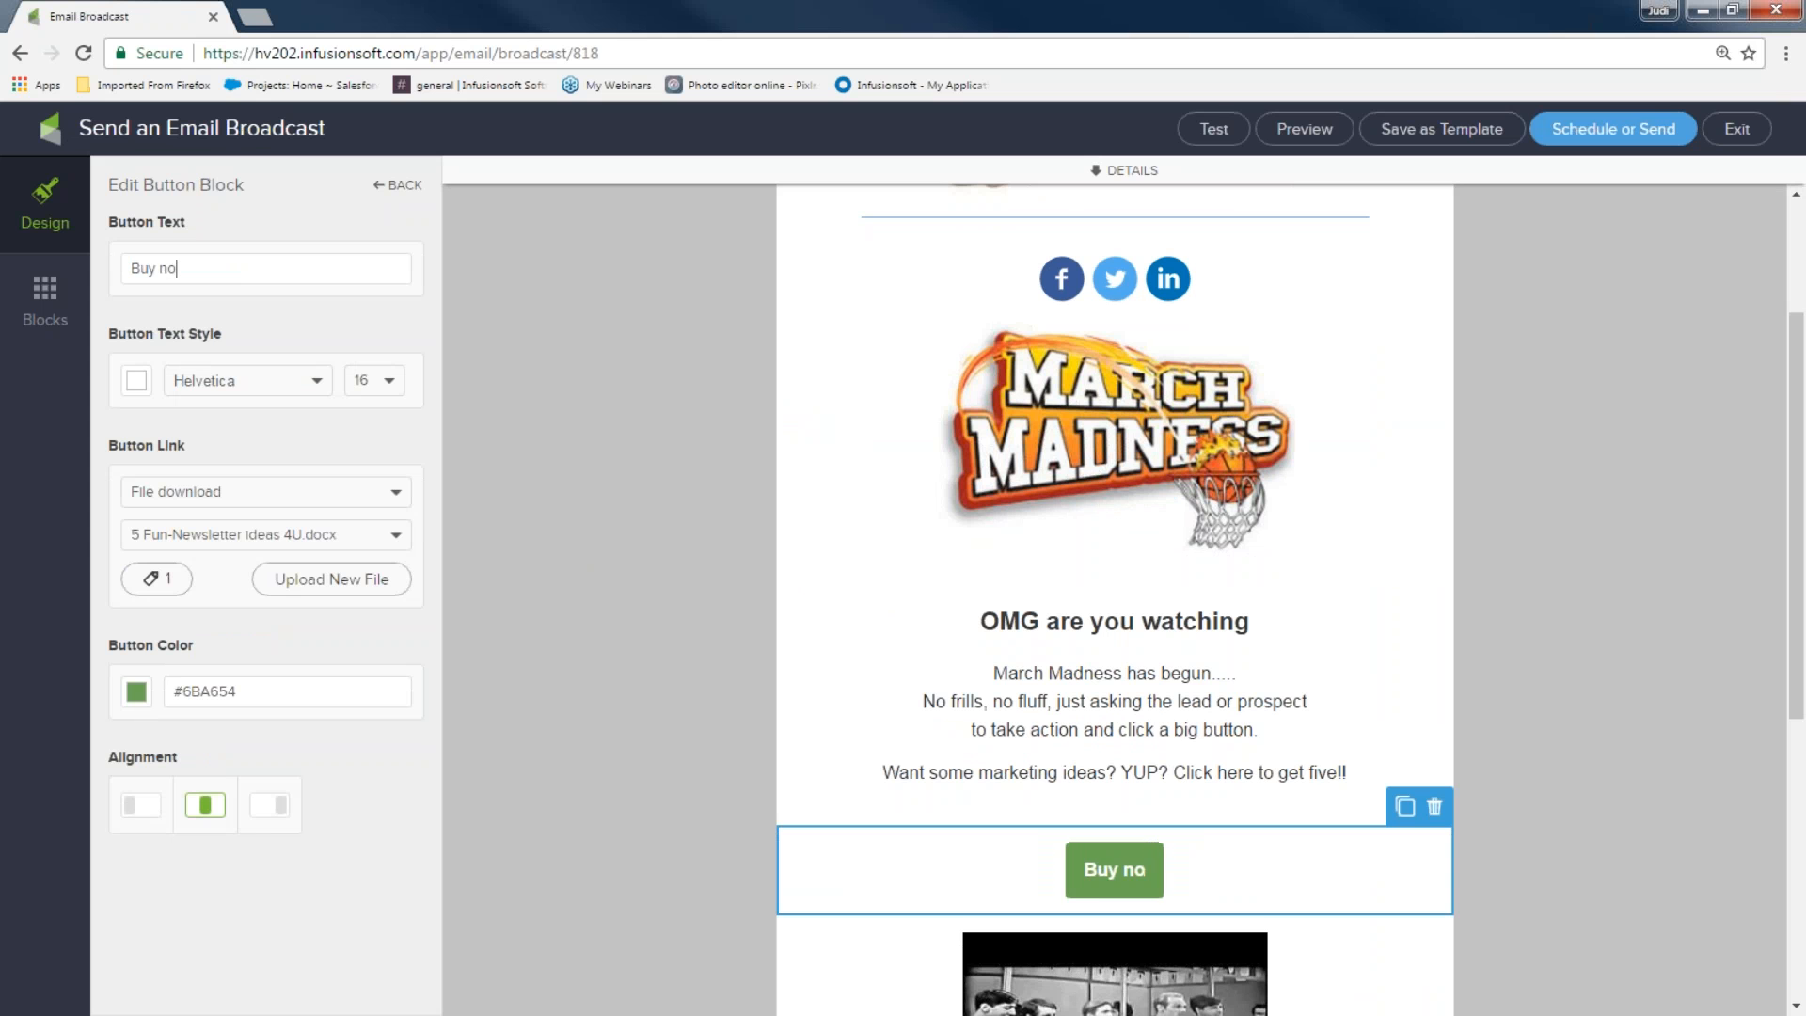
text(w!!!)
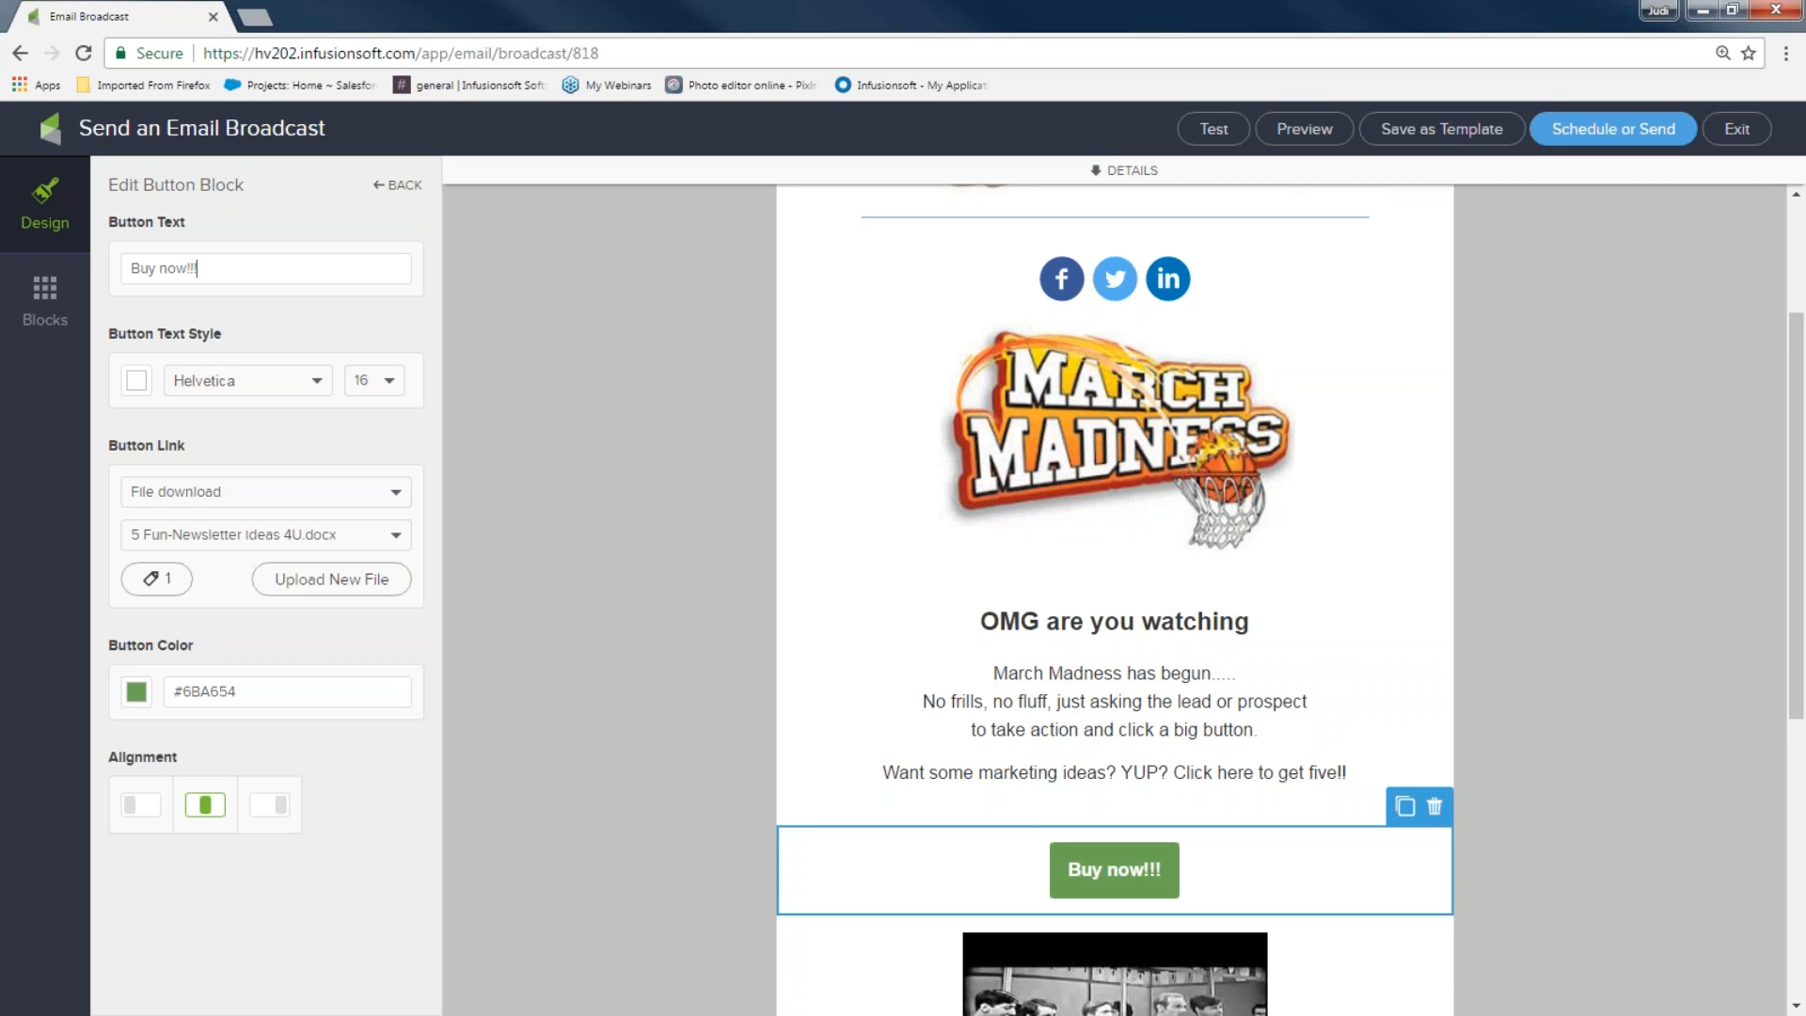
Give the button a mauve pink #C07C9F background and black text
click(137, 693)
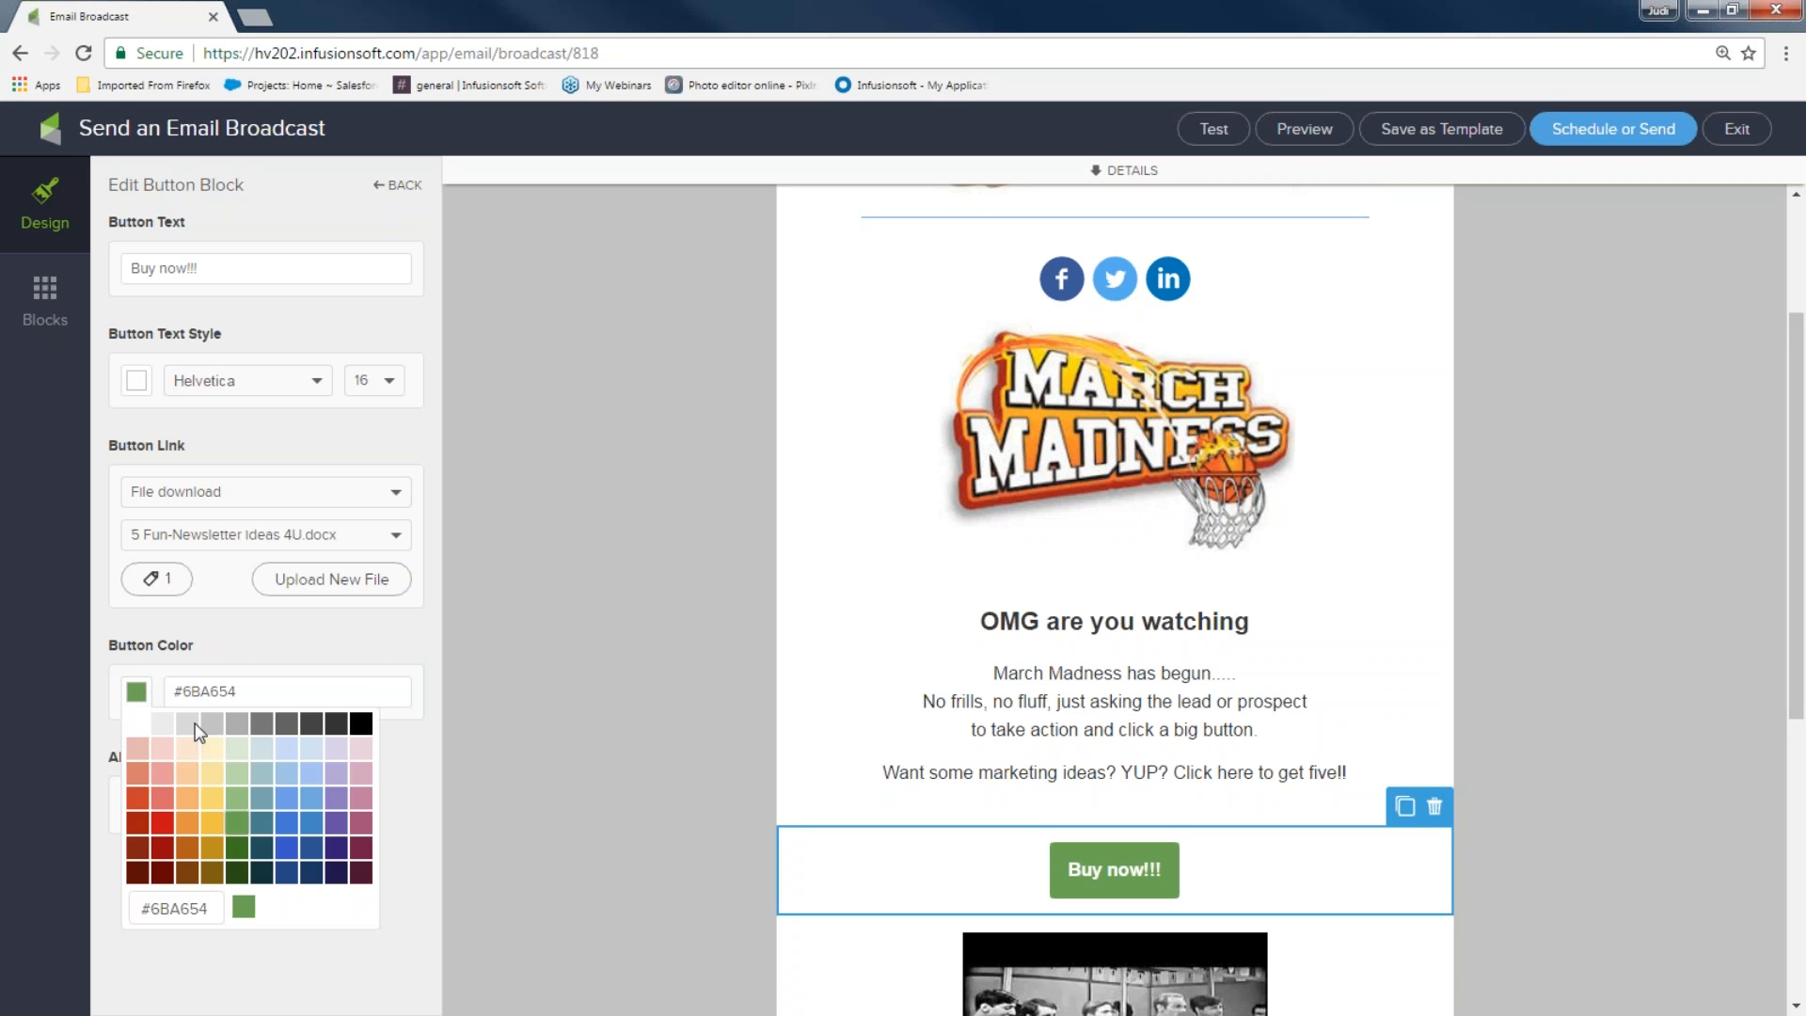
click(365, 755)
click(358, 796)
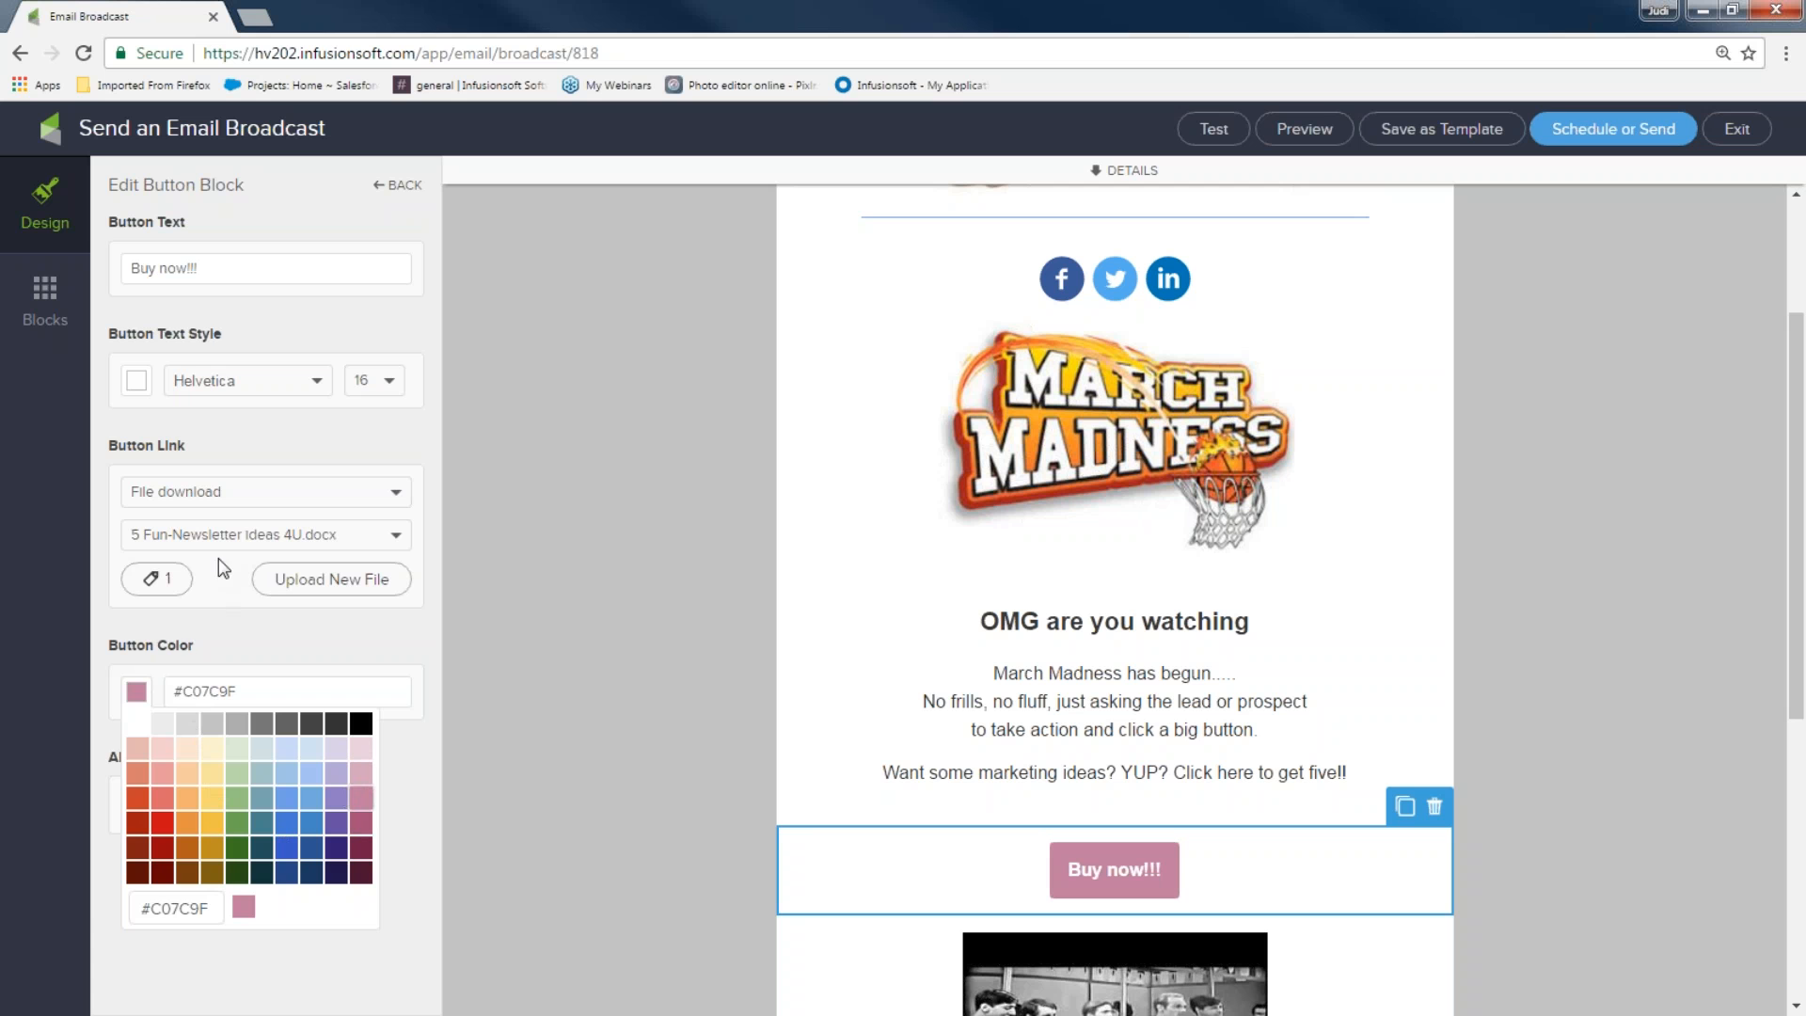
click(265, 434)
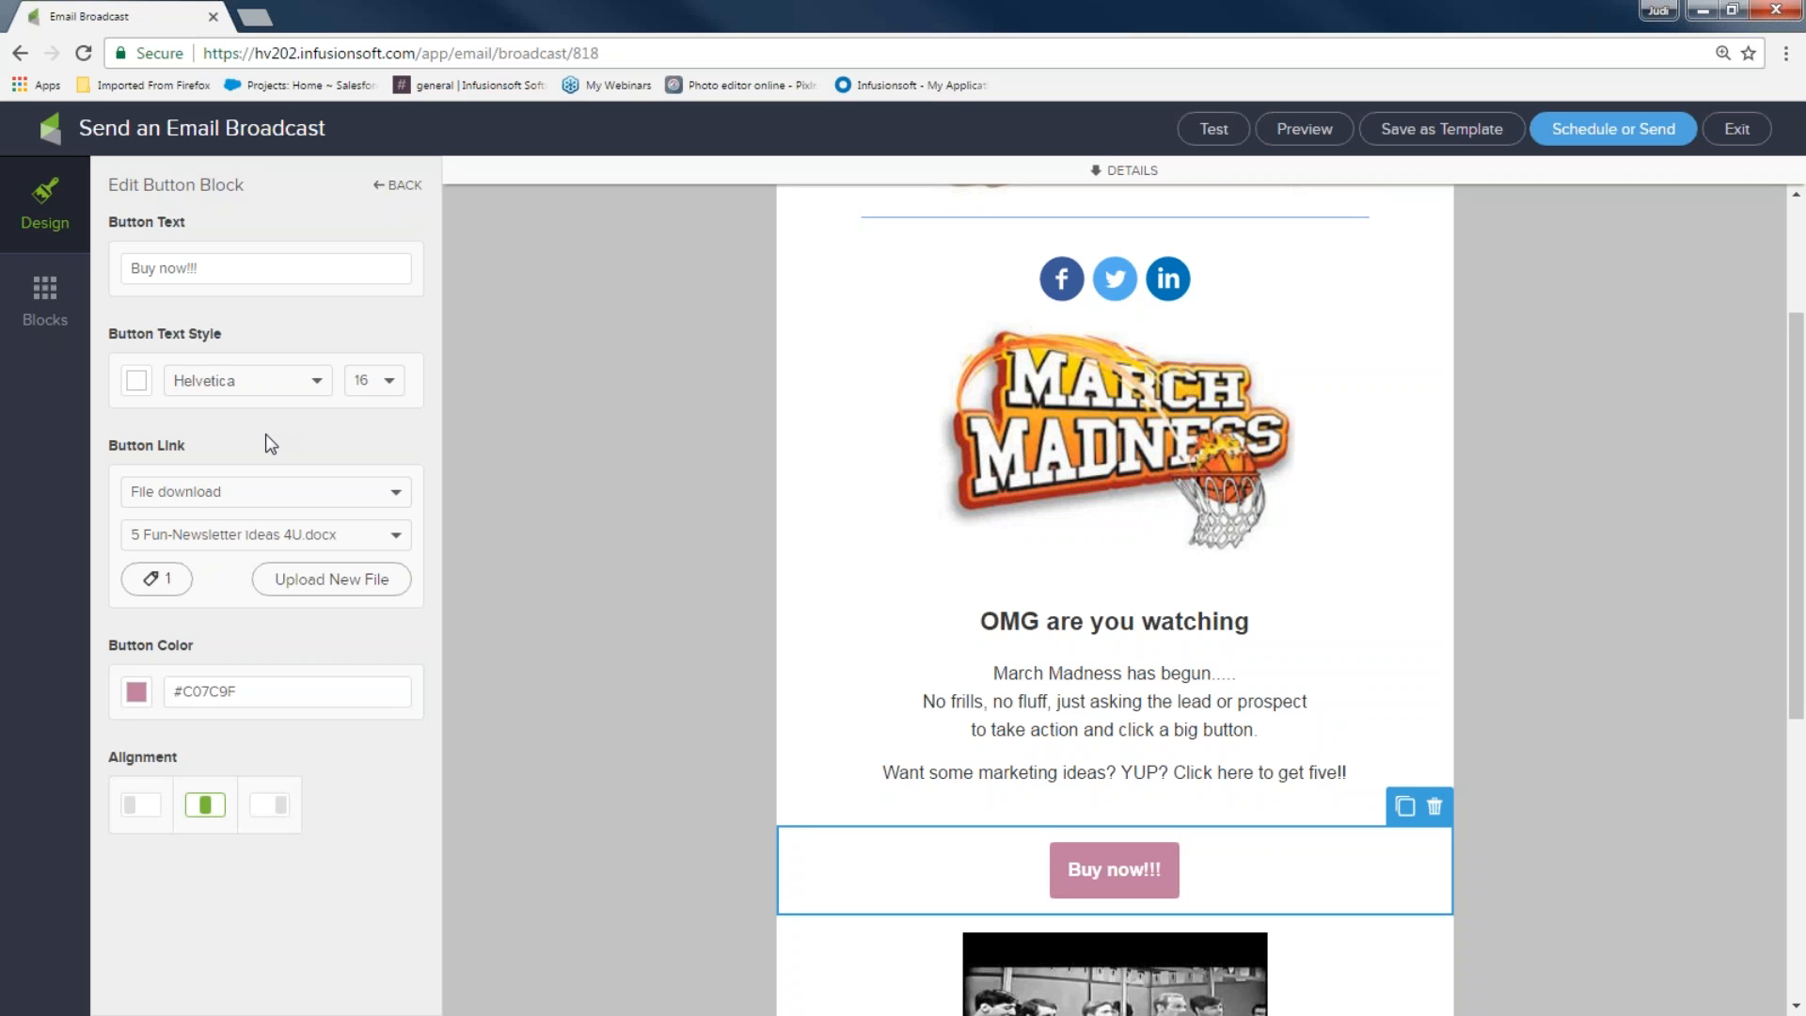
click(136, 382)
click(337, 414)
click(361, 412)
click(394, 429)
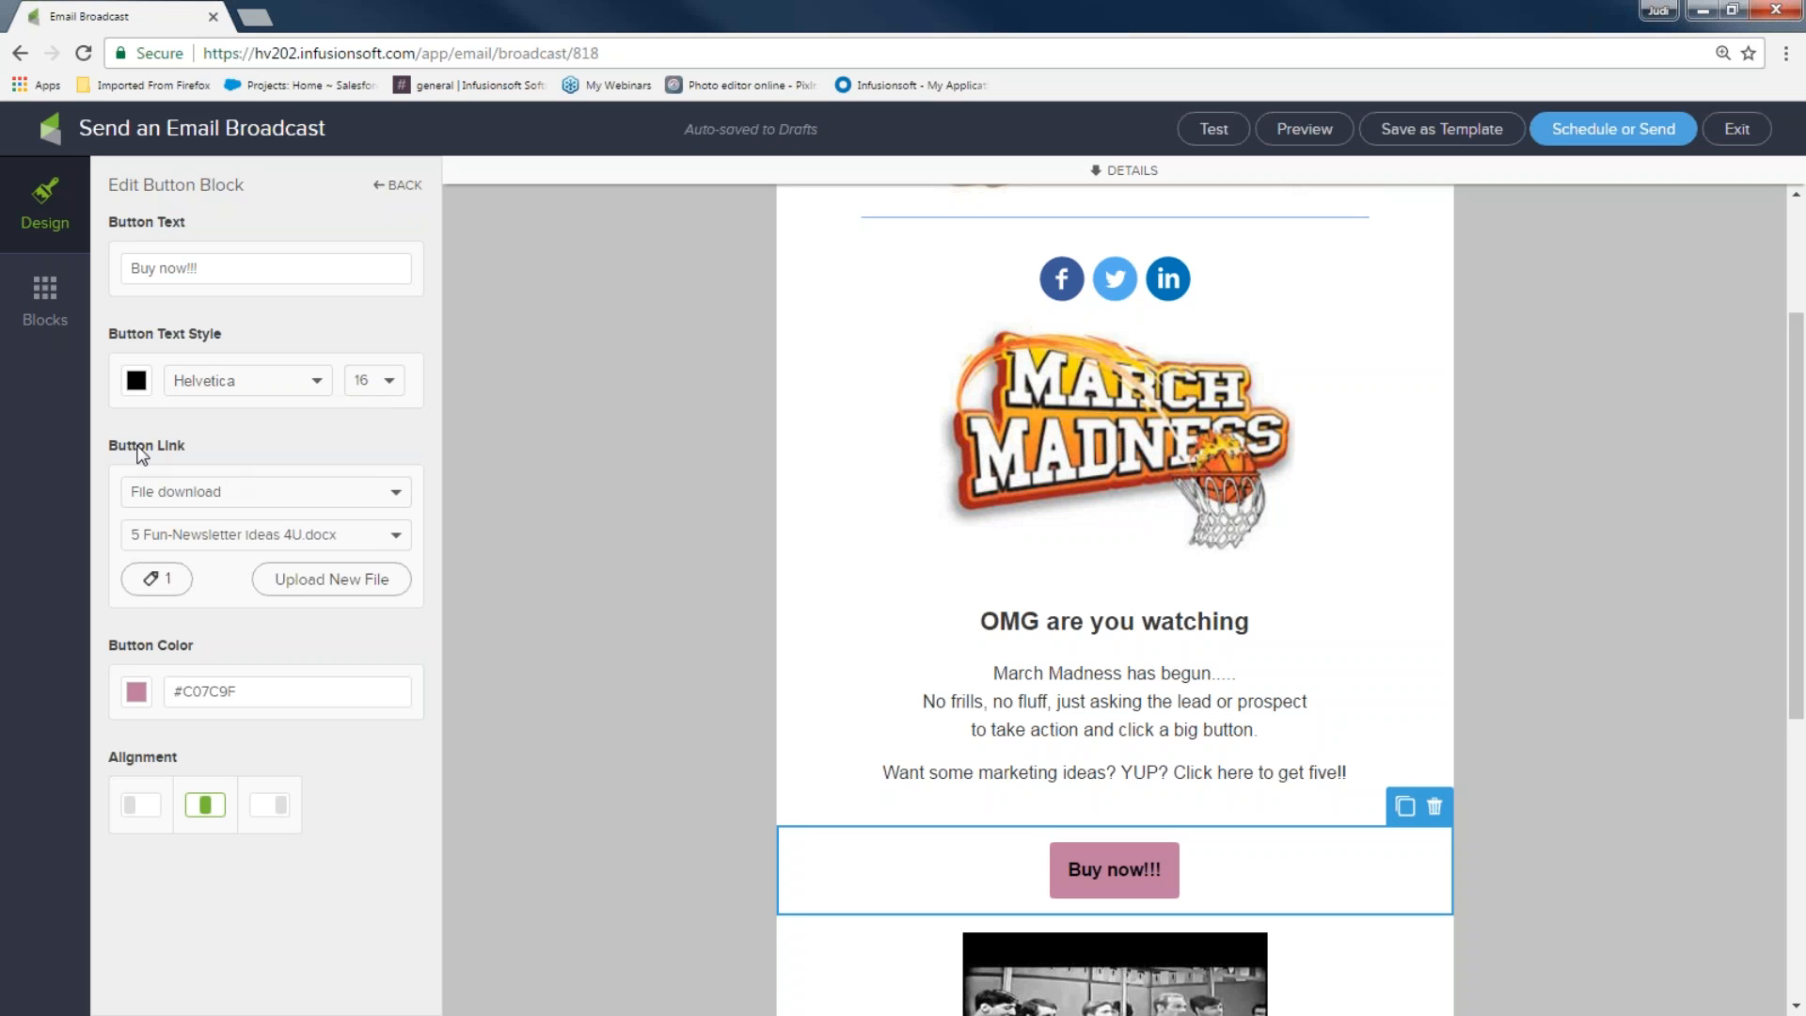
click(393, 499)
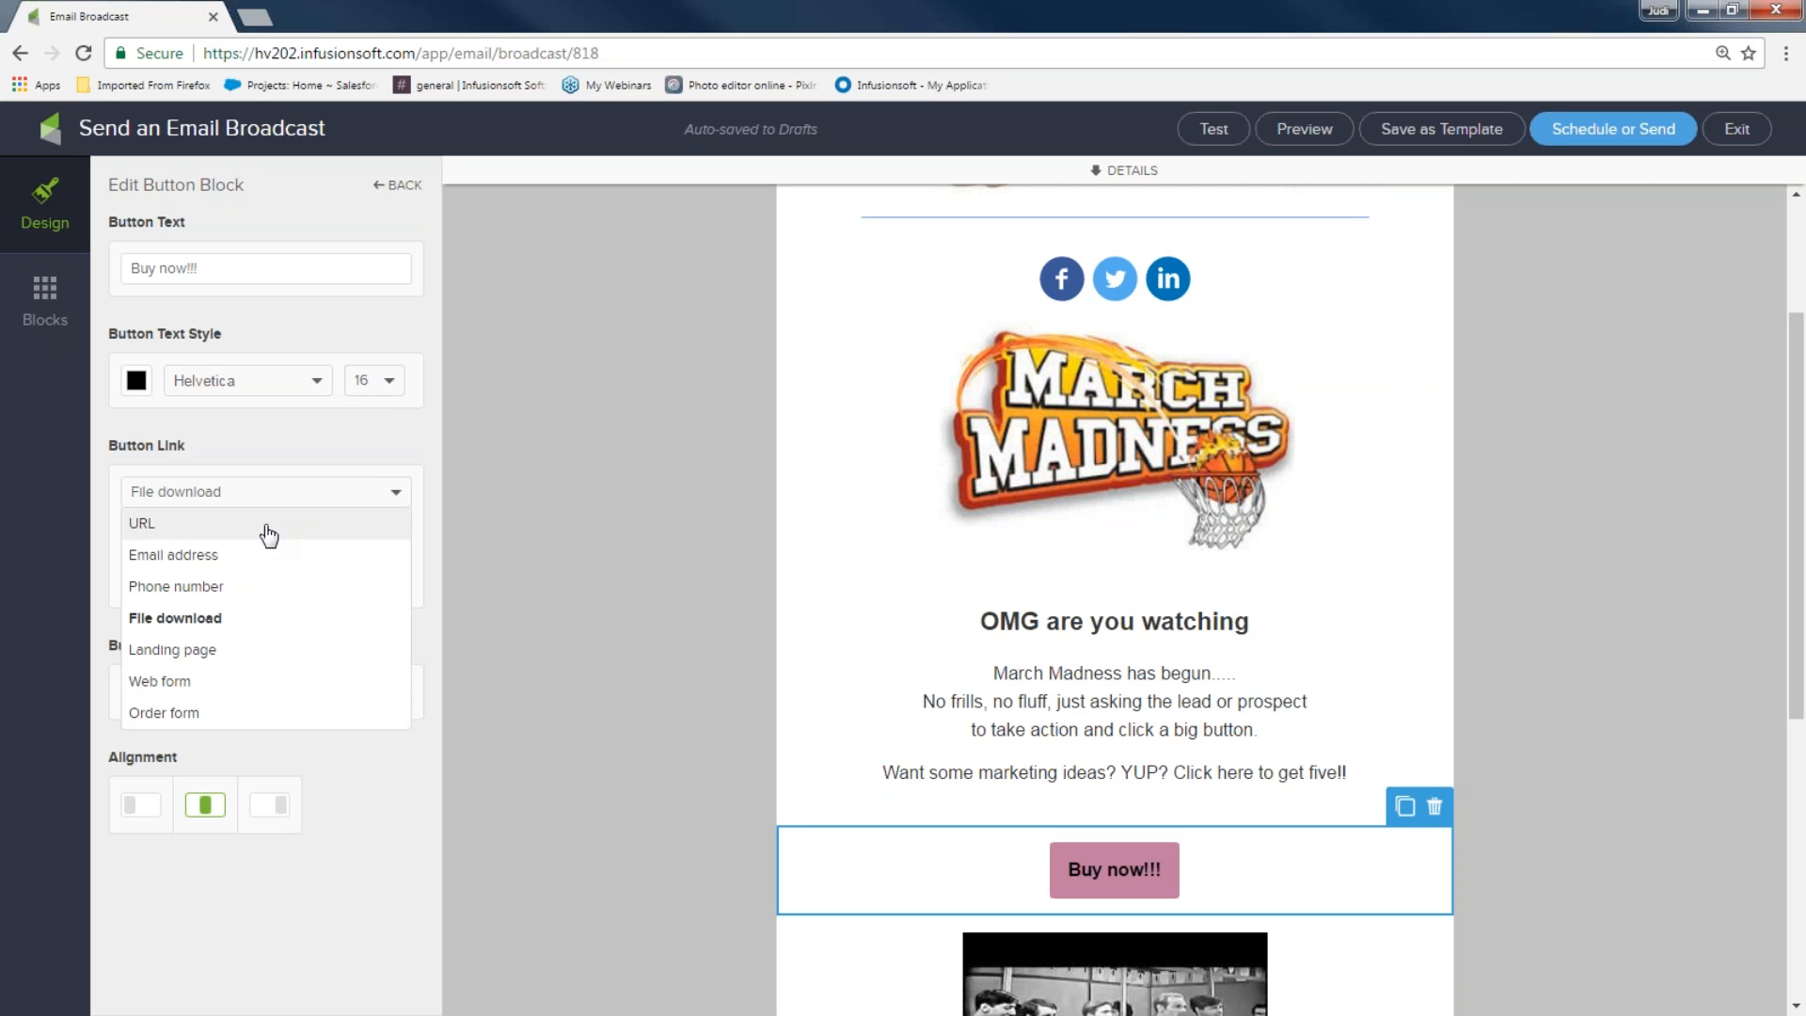
click(182, 717)
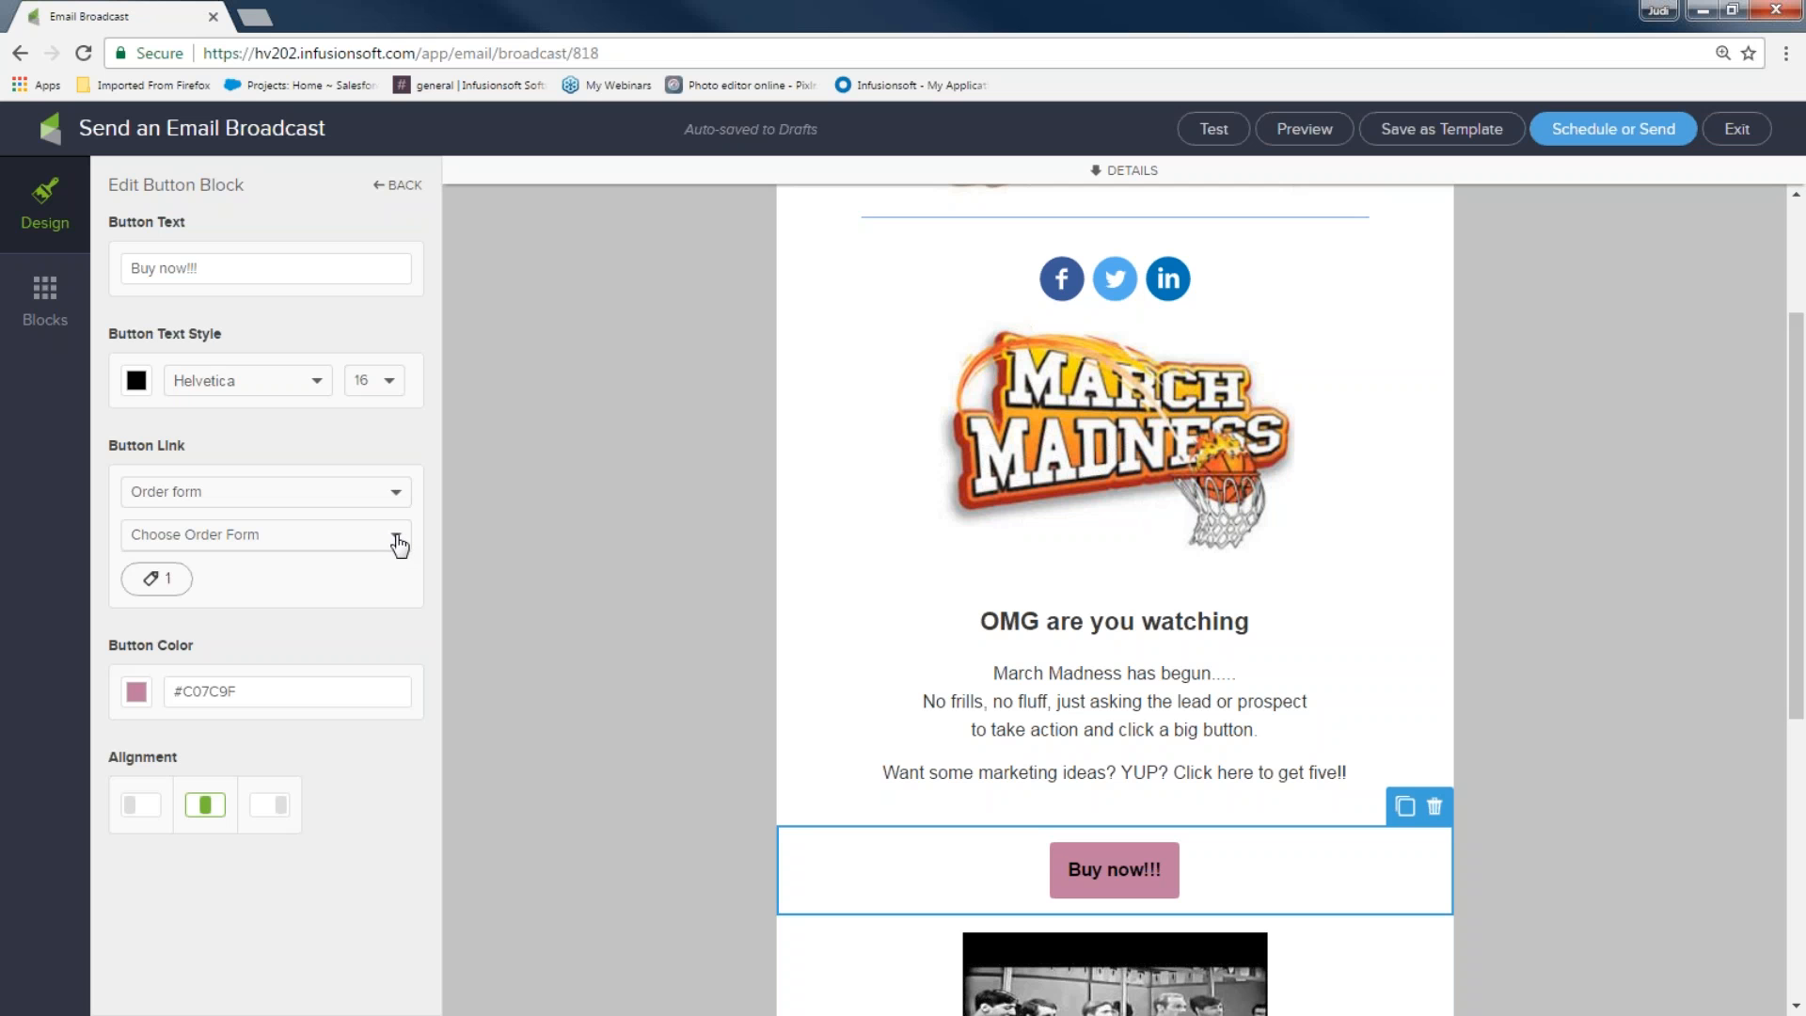
click(396, 497)
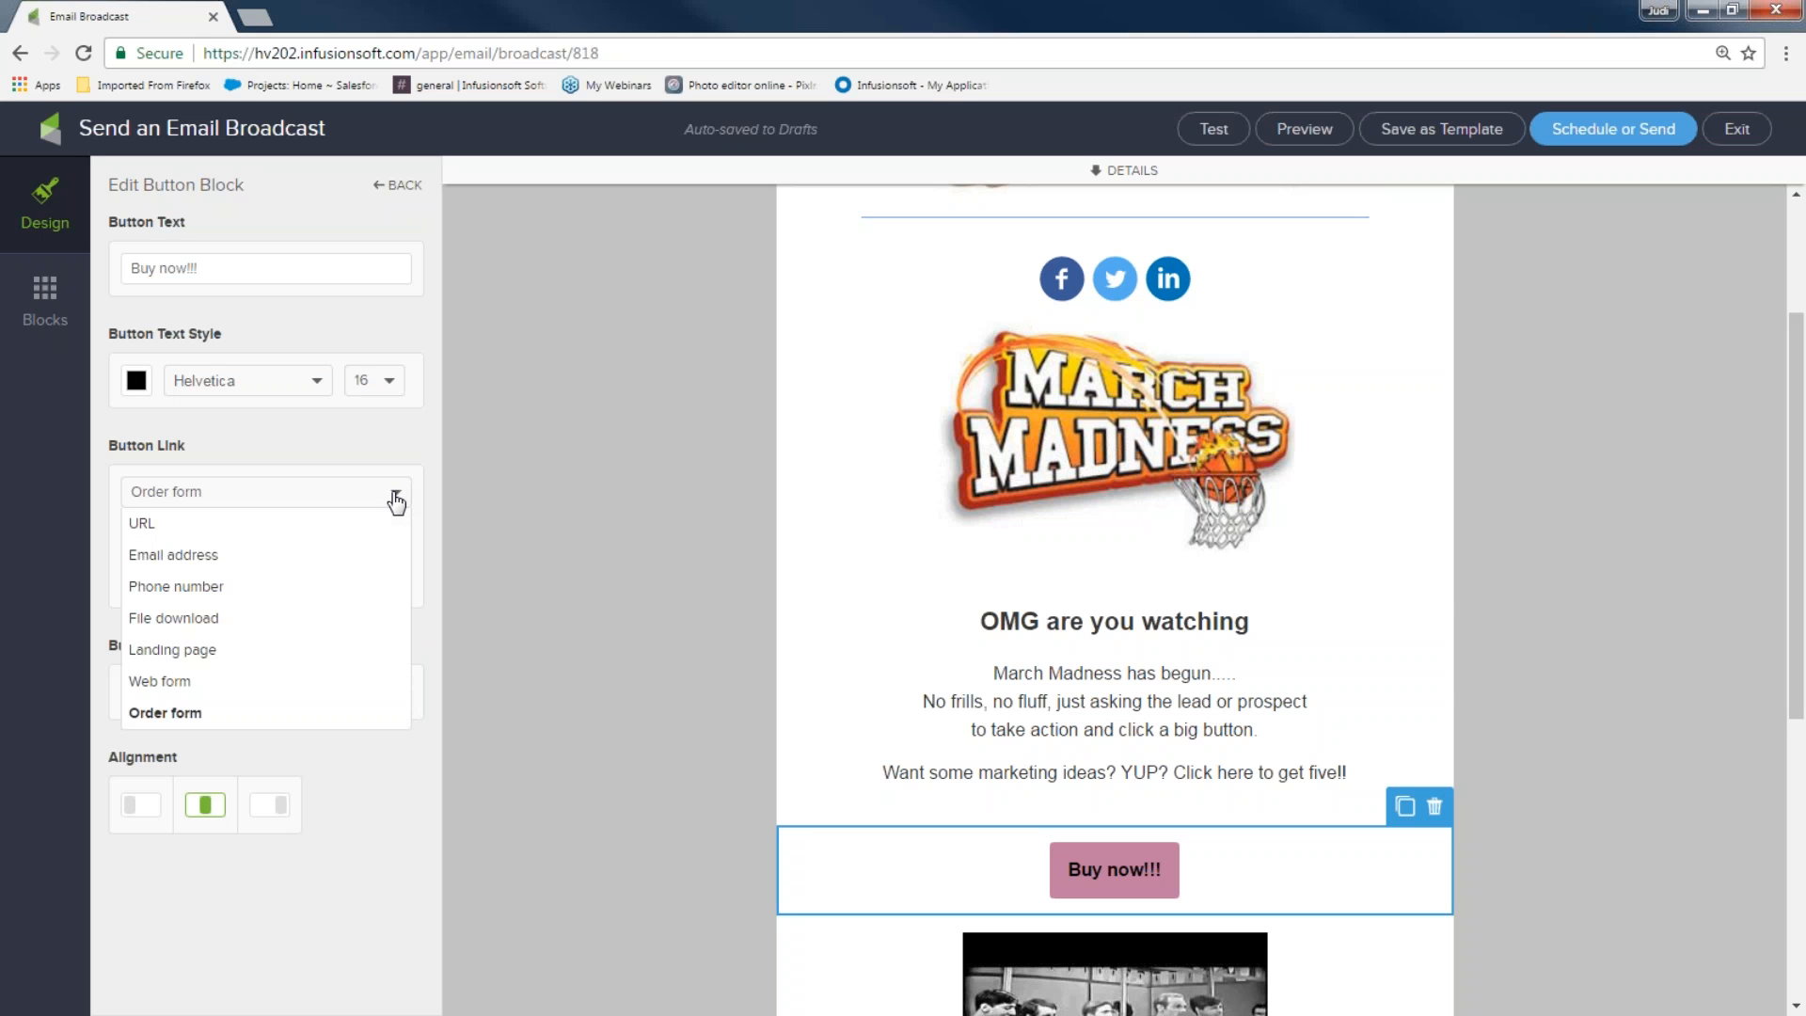
click(291, 527)
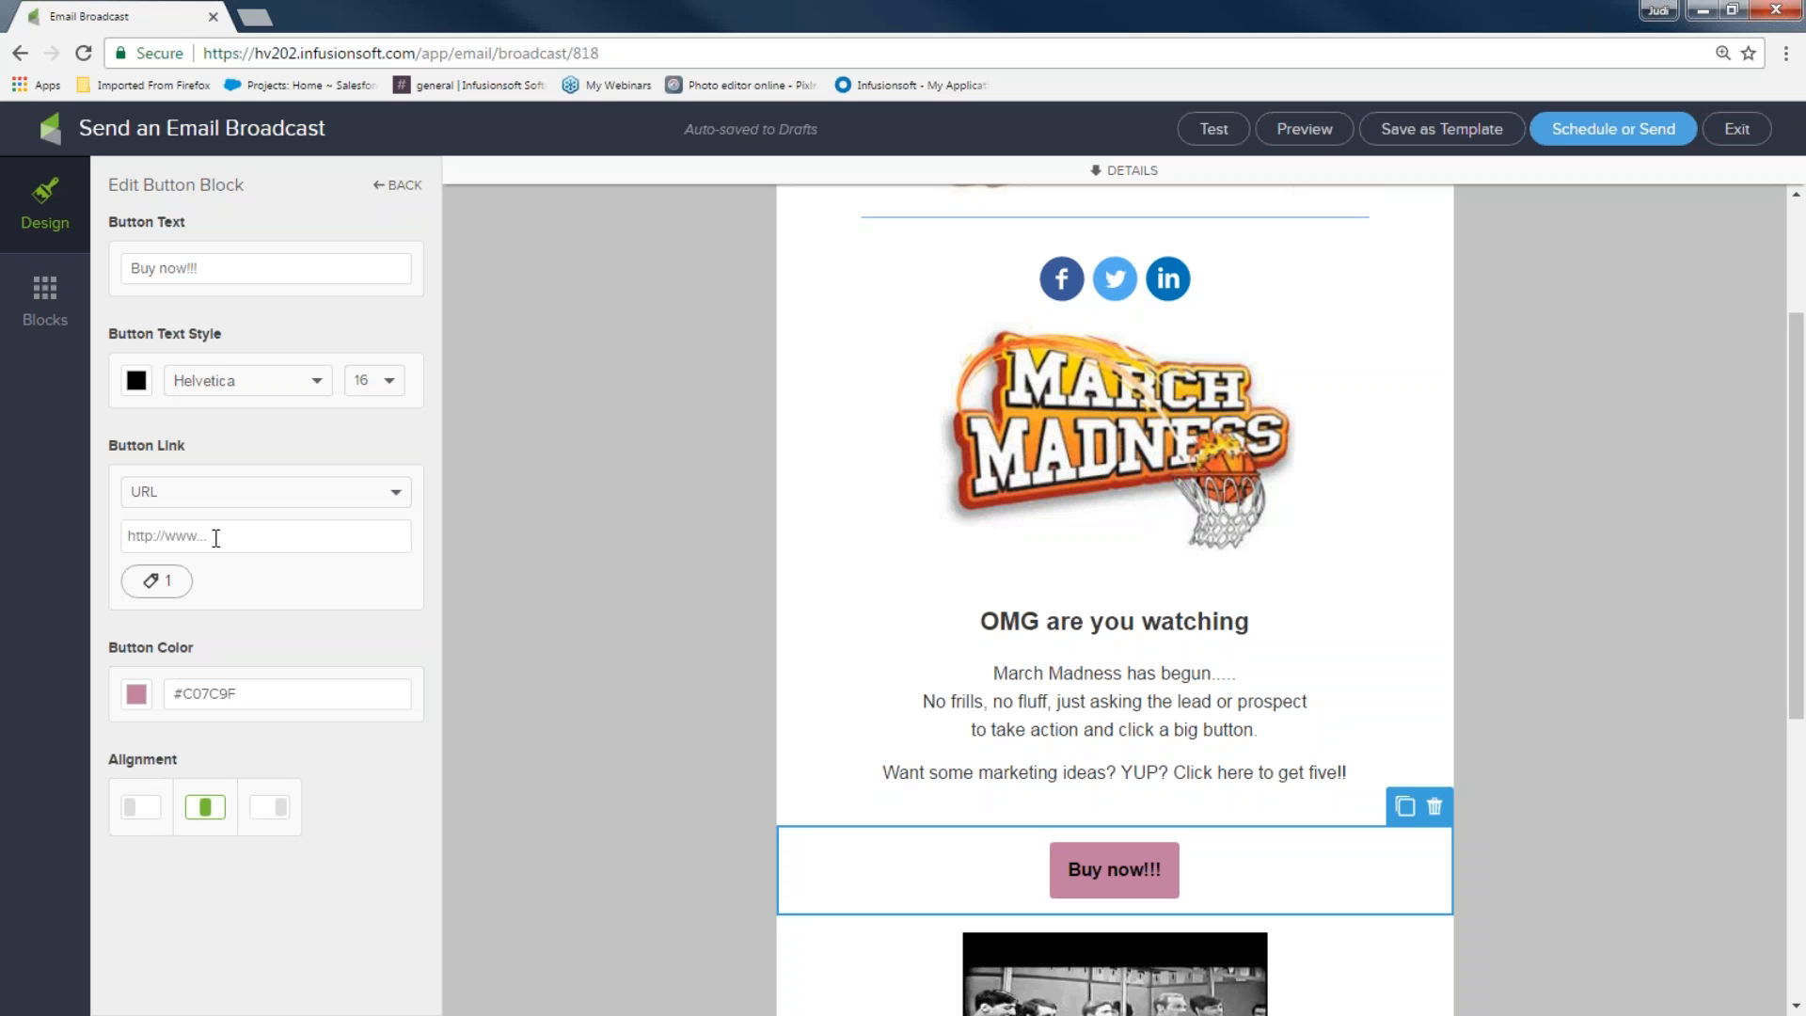
text(www.infusionsoft.com)
click(583, 763)
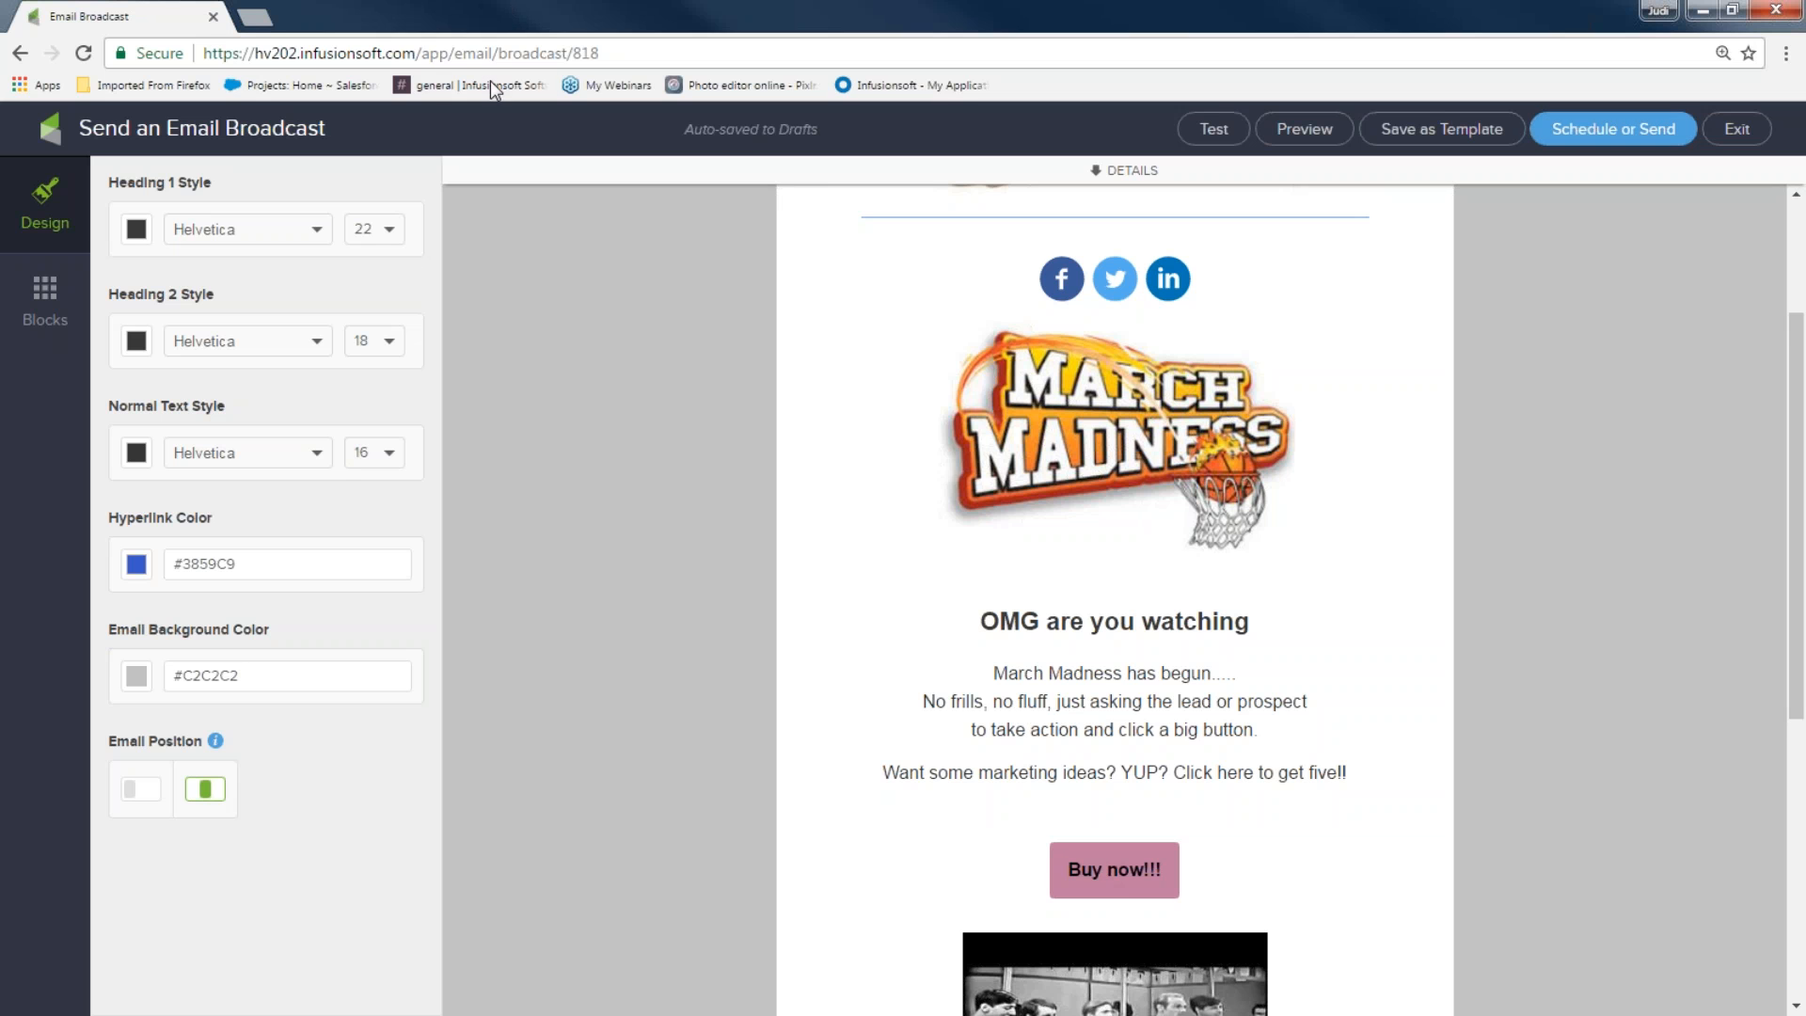
click(254, 17)
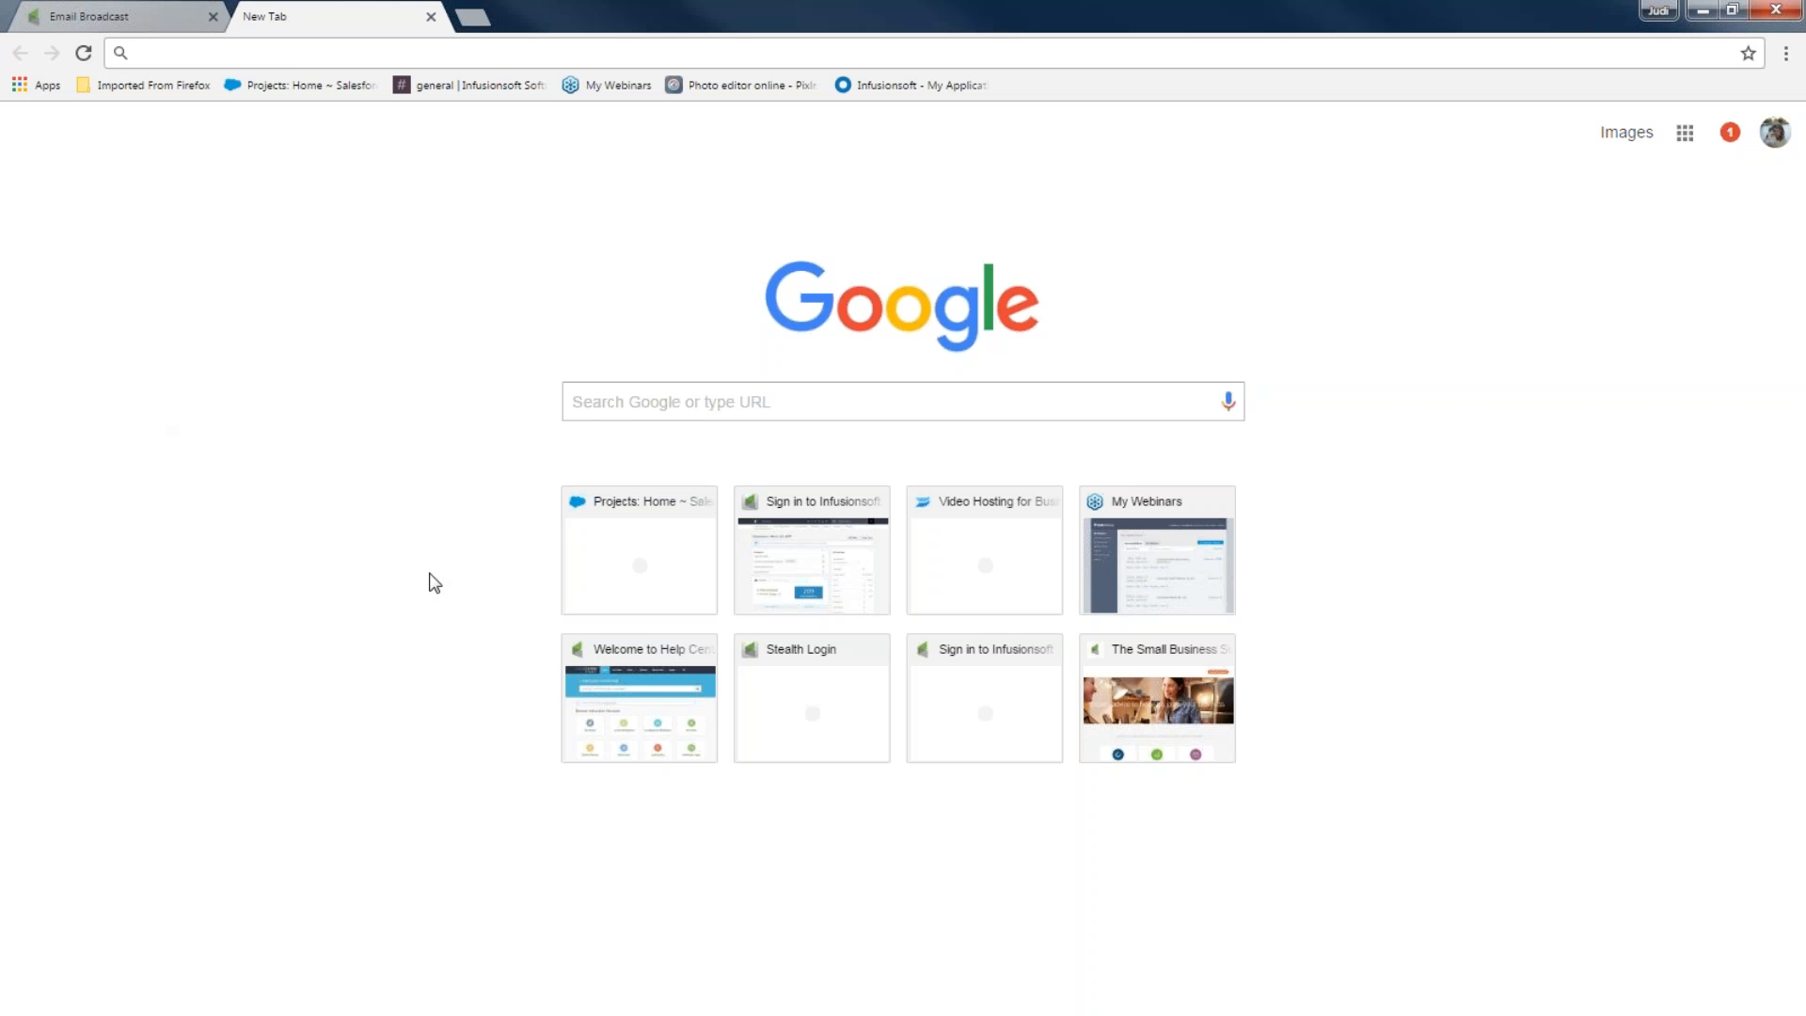
View all Infusionsoft Basic Training webinars listed under Webinars in the Help Center
click(627, 701)
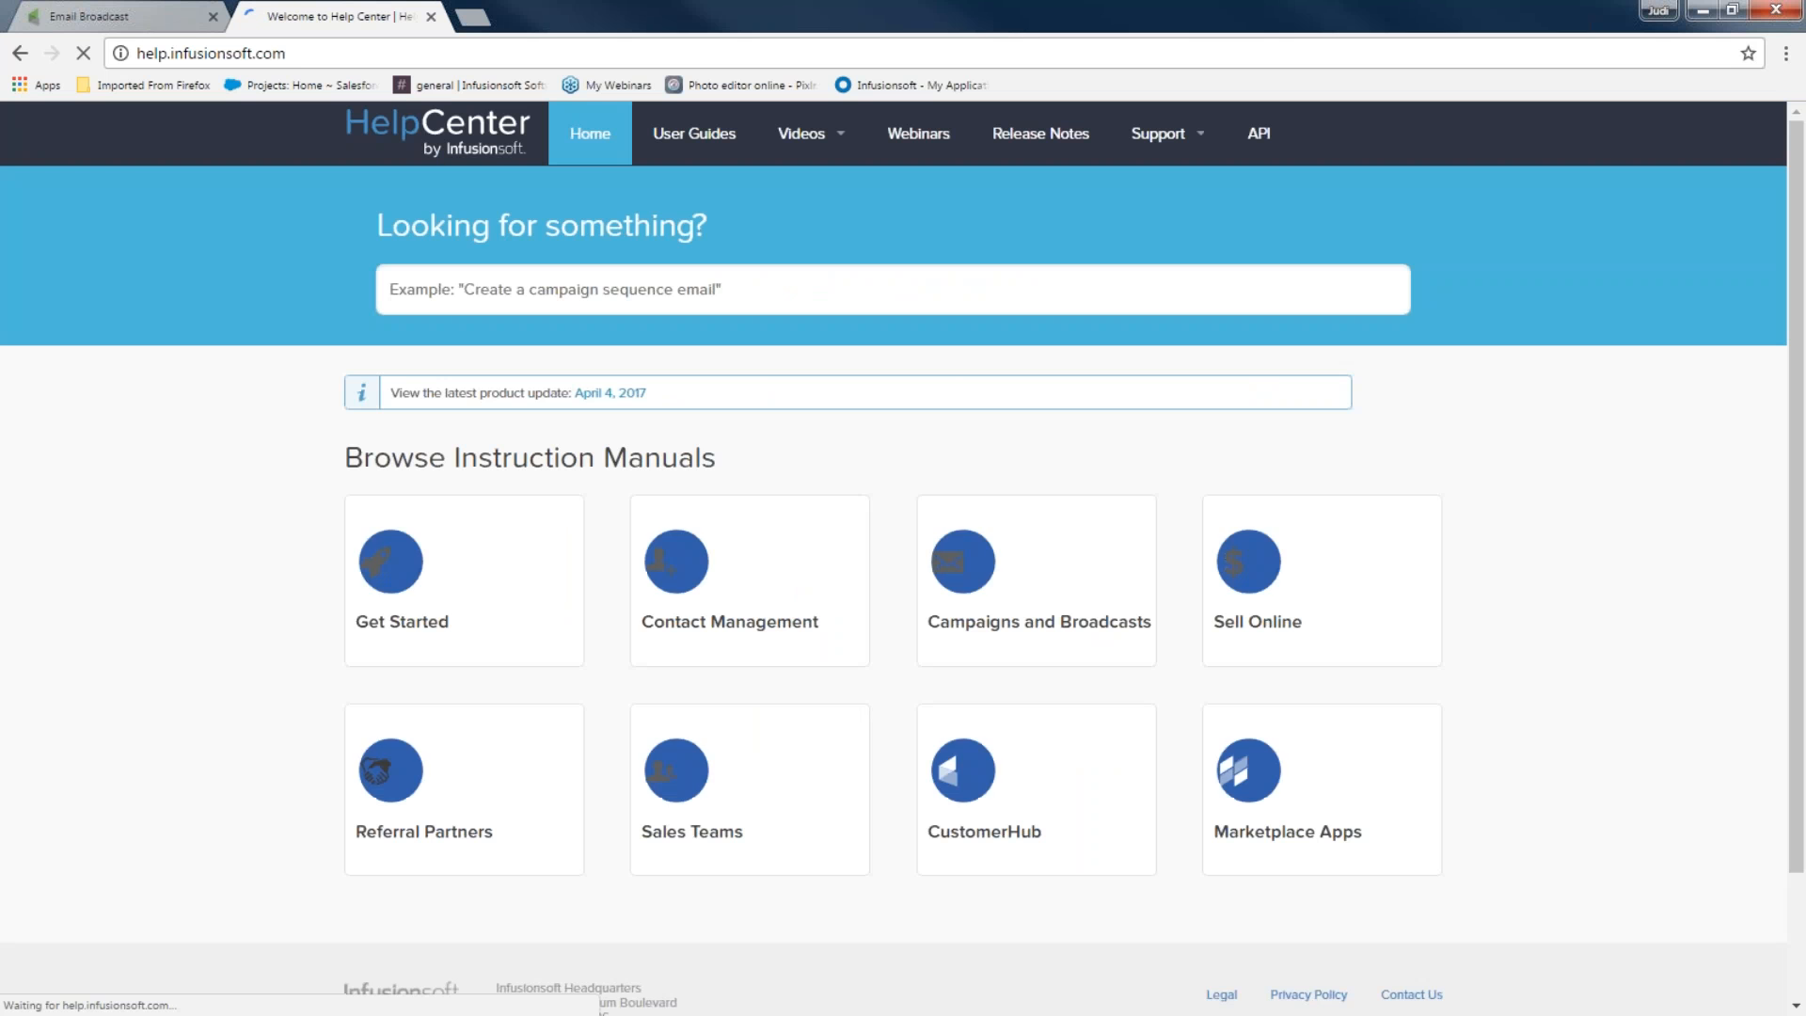
click(911, 151)
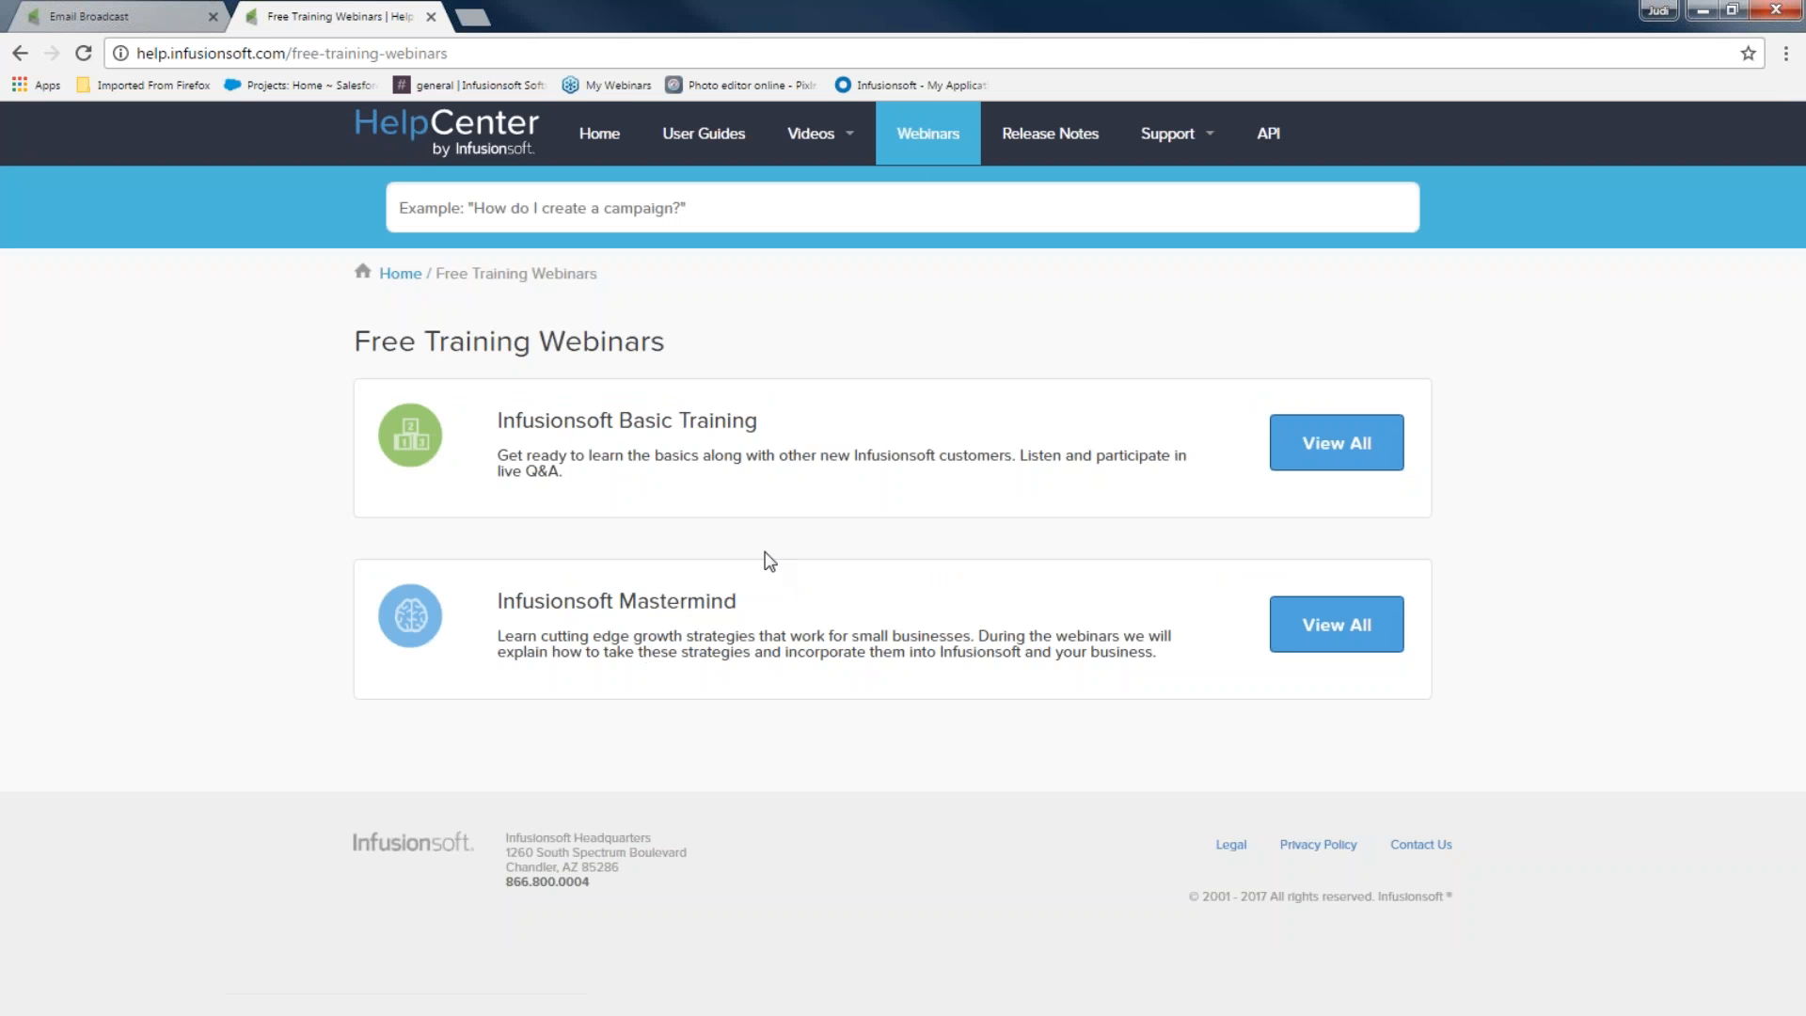
click(1338, 446)
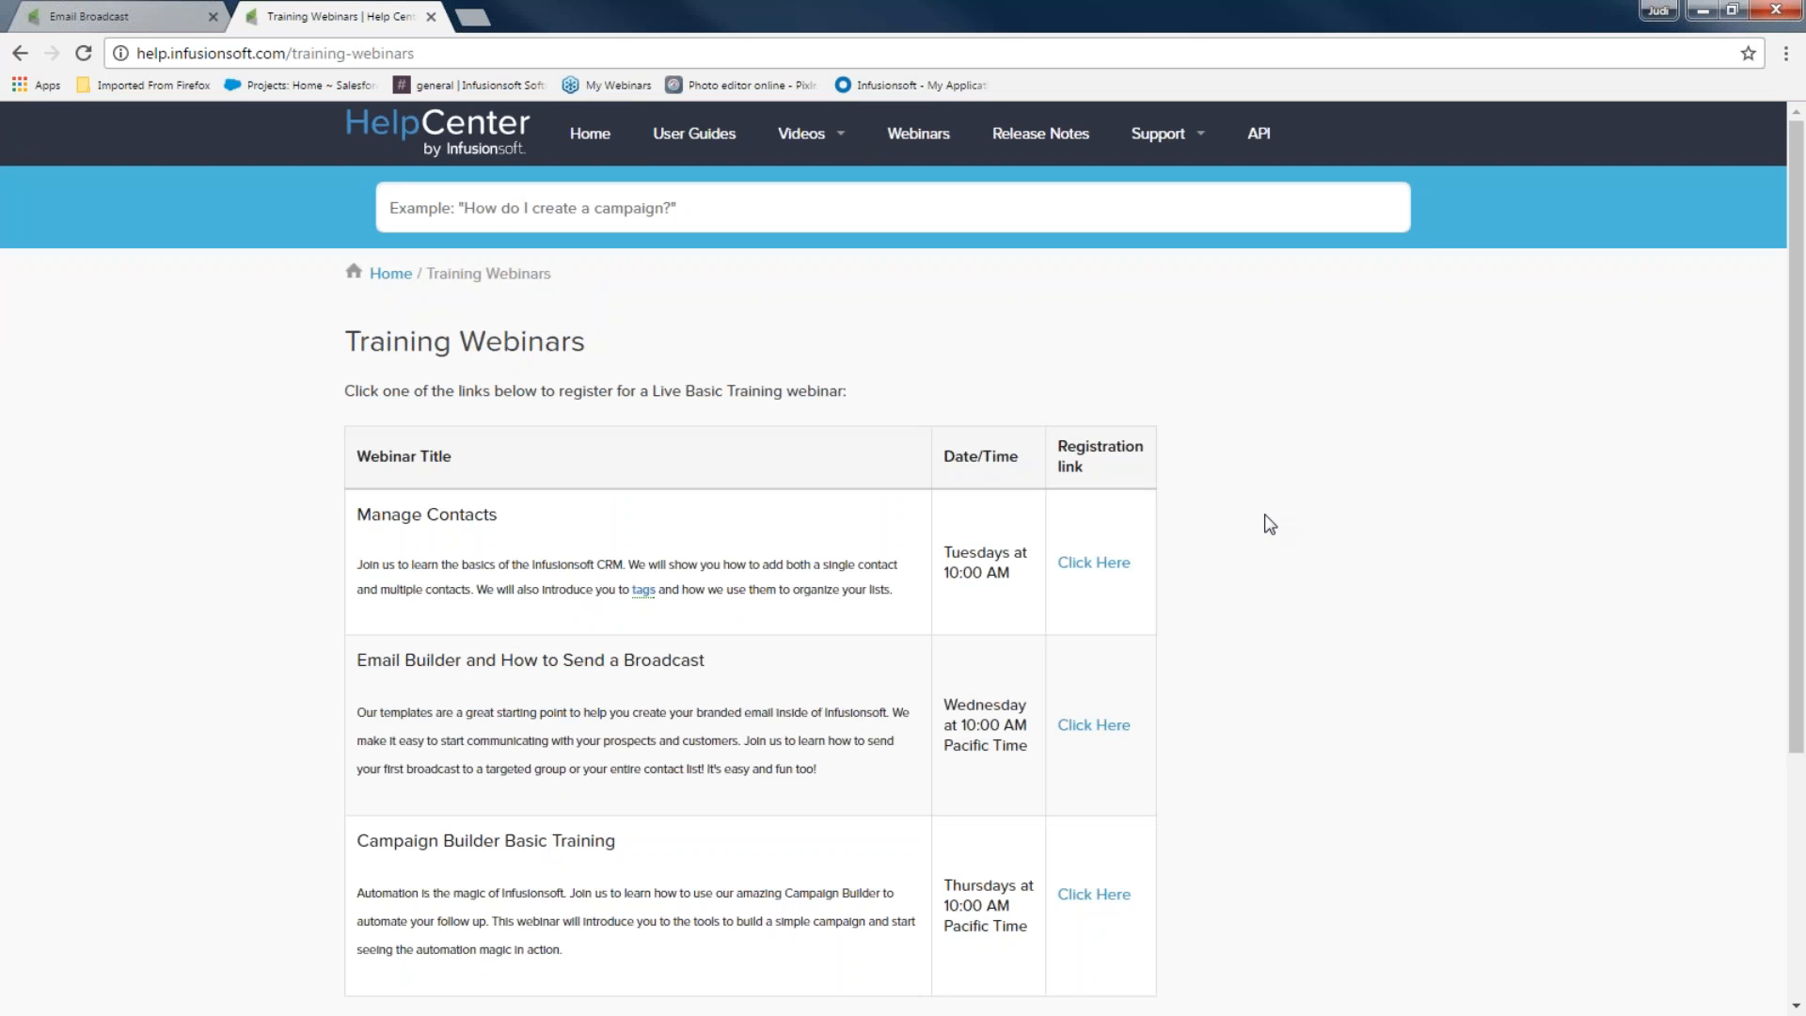